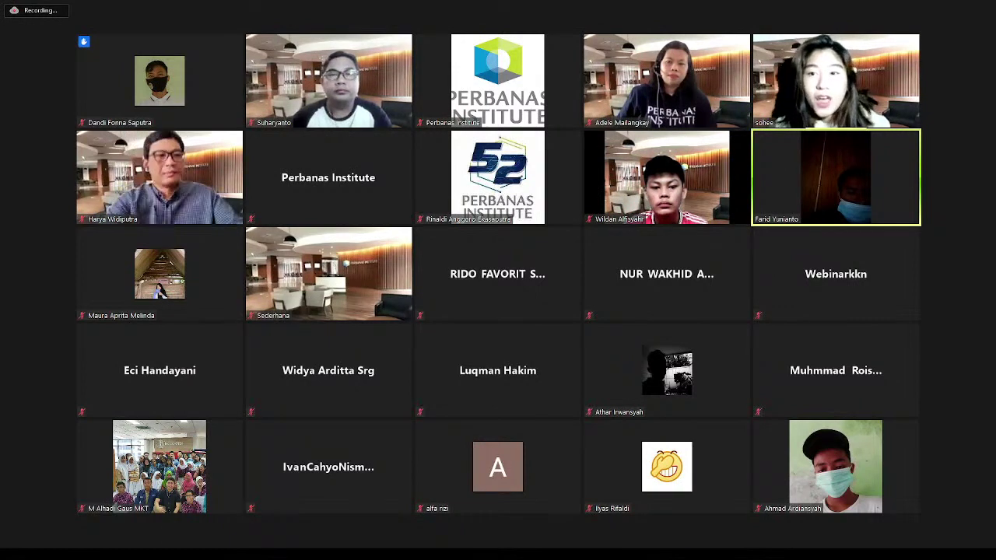
- Switch Zoom to Speaker View to see the shared 'Graphic Design Workshop Using Figma' slide
{"action": "key", "text": "alt+F1"}
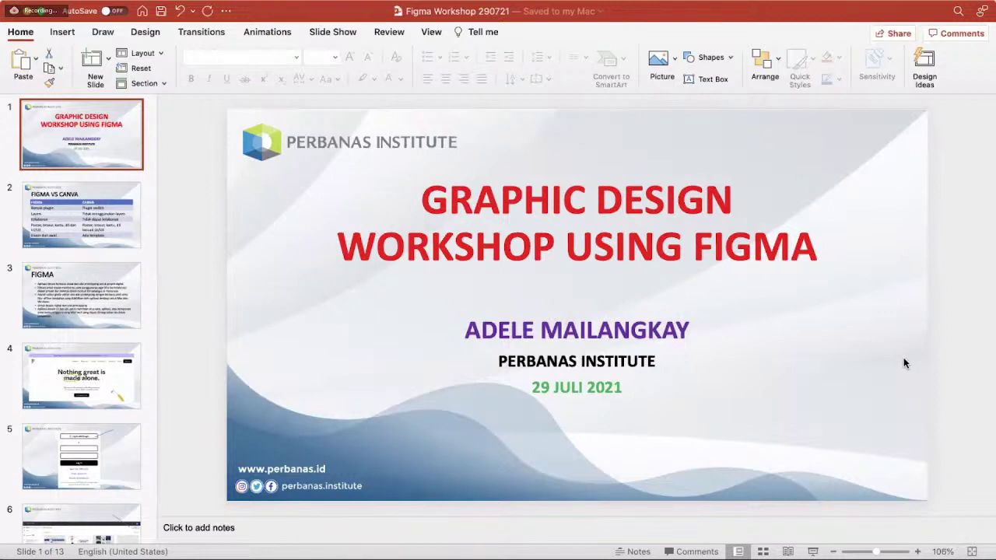
- Start the full-screen slide show from the 'Graphic Design Workshop Using Figma' title slide
{"action": "left_click", "coordinate": [903, 363]}
{"action": "left_click", "coordinate": [812, 552]}
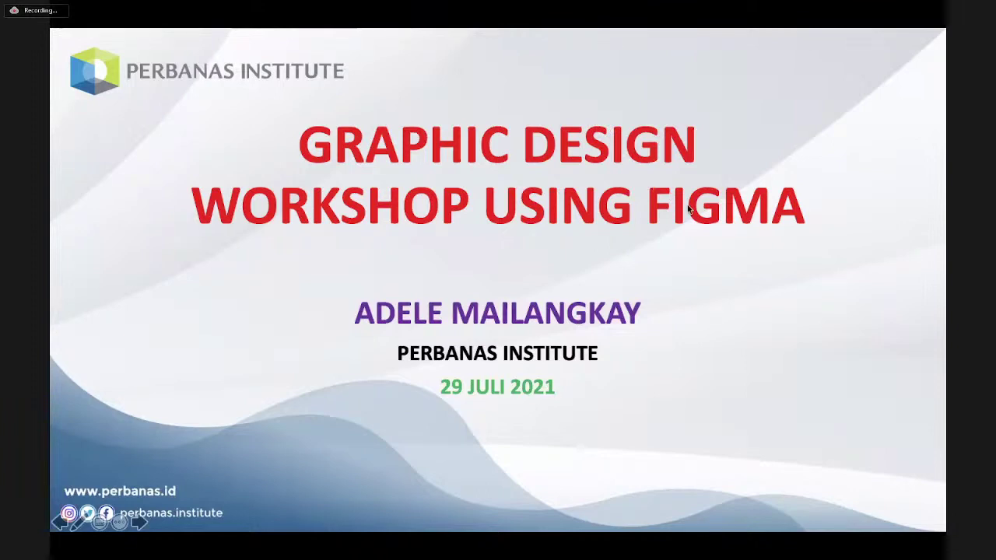
- Advance the slide show to the 'FIGMA VS CANVA' comparison table
{"action": "left_click", "coordinate": [684, 302]}
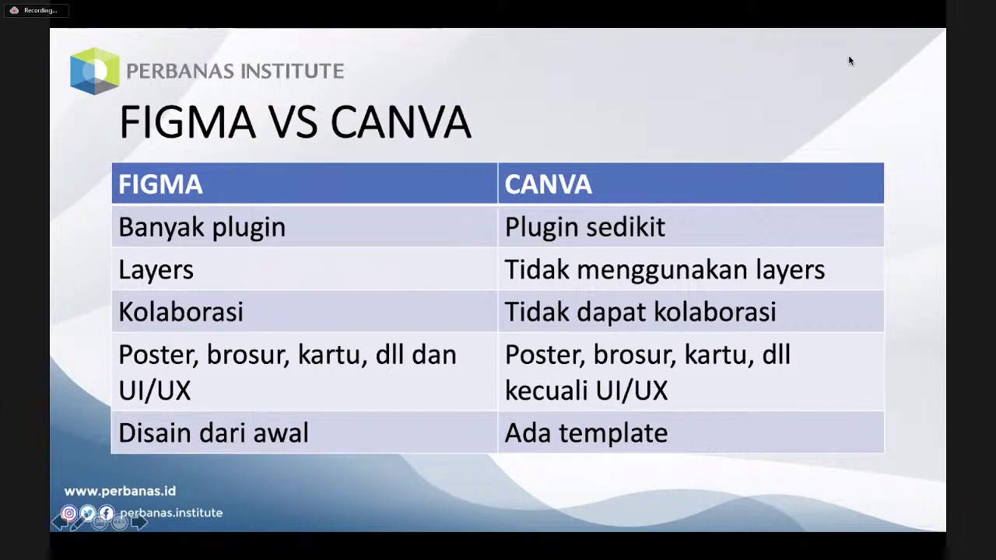
- Advance to the 'FIGMA' slide with five bullet points on the cloud design tool
{"action": "left_click", "coordinate": [722, 413]}
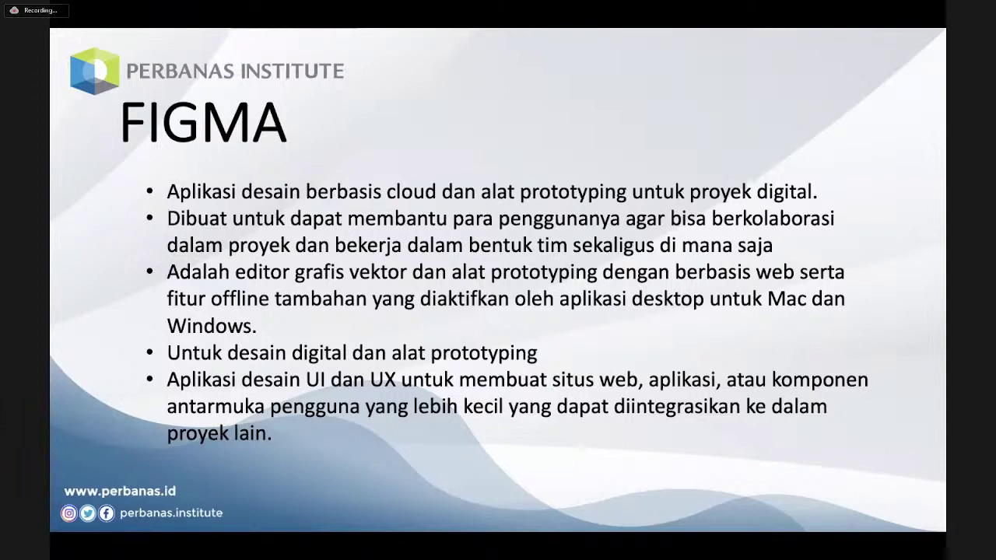
- Advance to the Figma website screenshot slide, then stop sharing the slides to show figma.com
{"action": "key", "text": "Right"}
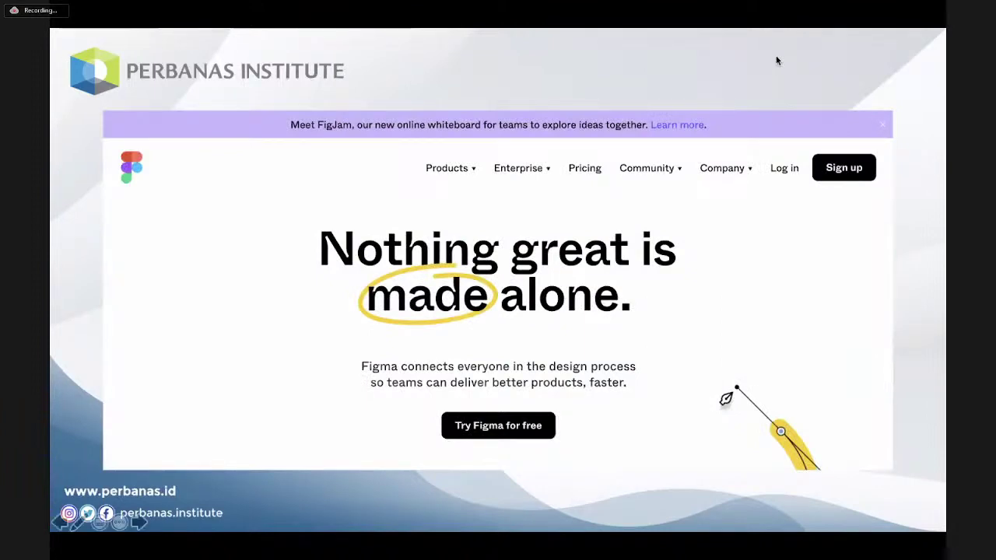
{"action": "key", "text": "alt+s"}
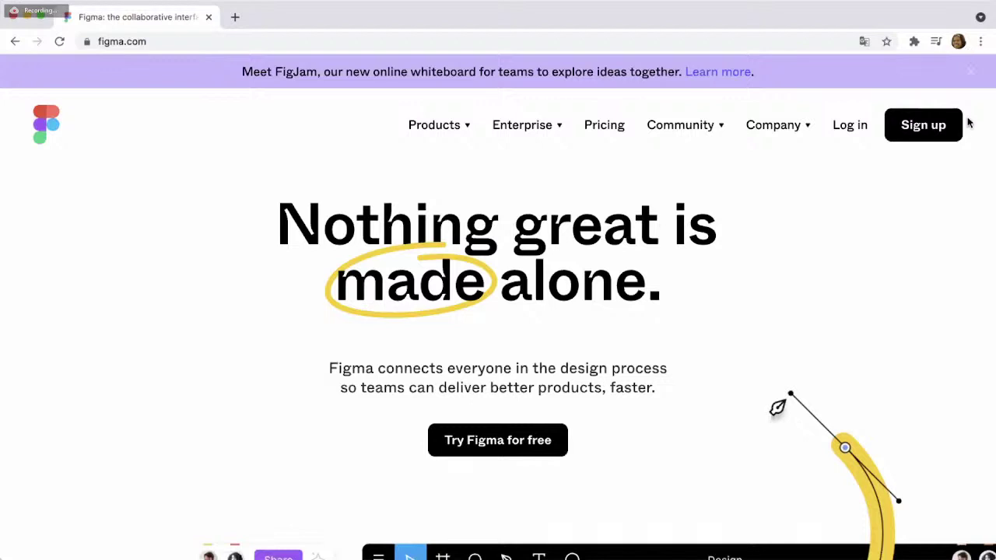
- Log in to Figma with a Google account to reach Recently viewed files
{"action": "left_click", "coordinate": [848, 125]}
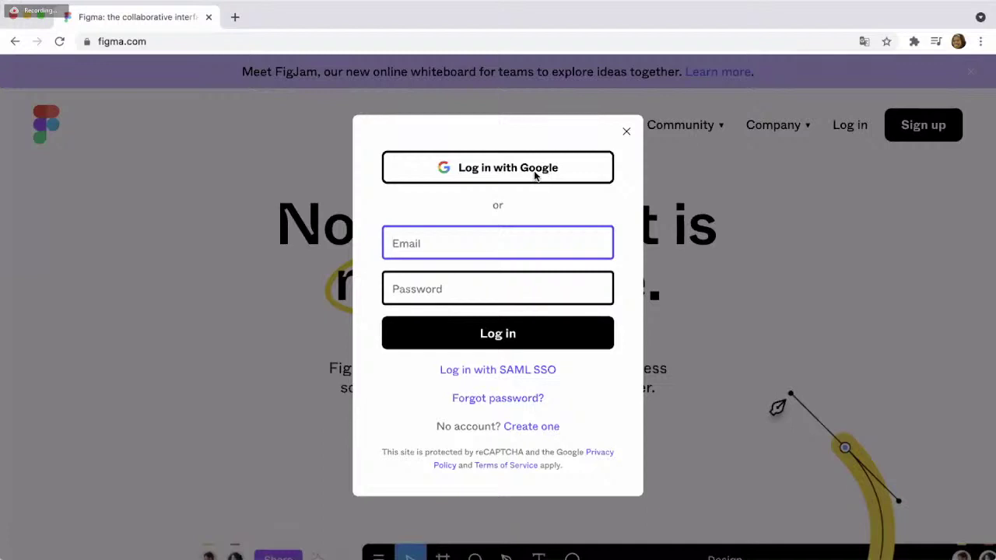
{"action": "left_click", "coordinate": [534, 175]}
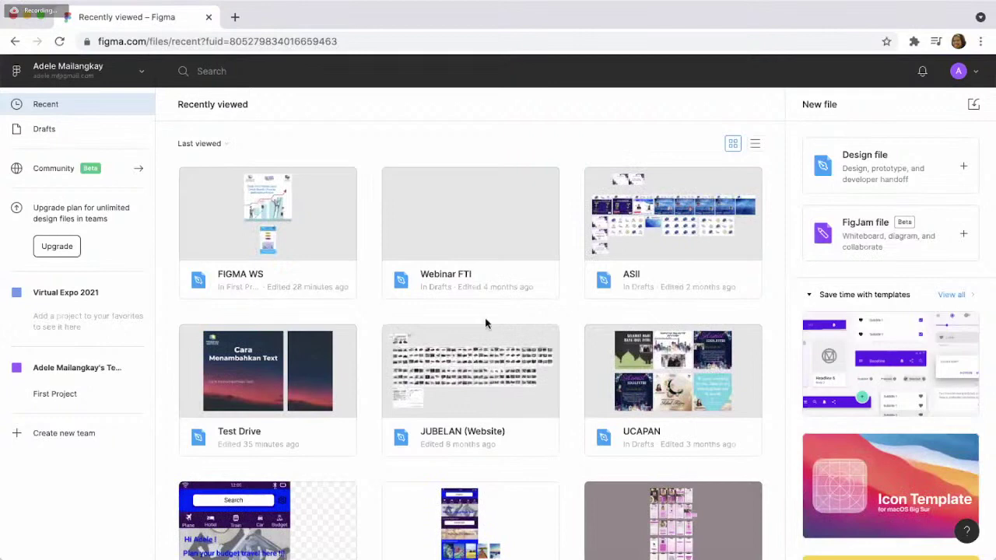
- Open the FIGMA WS file and zoom around its Instagram Post, Flyer, Sertifikat and Android frames
{"action": "double_click", "coordinate": [290, 202]}
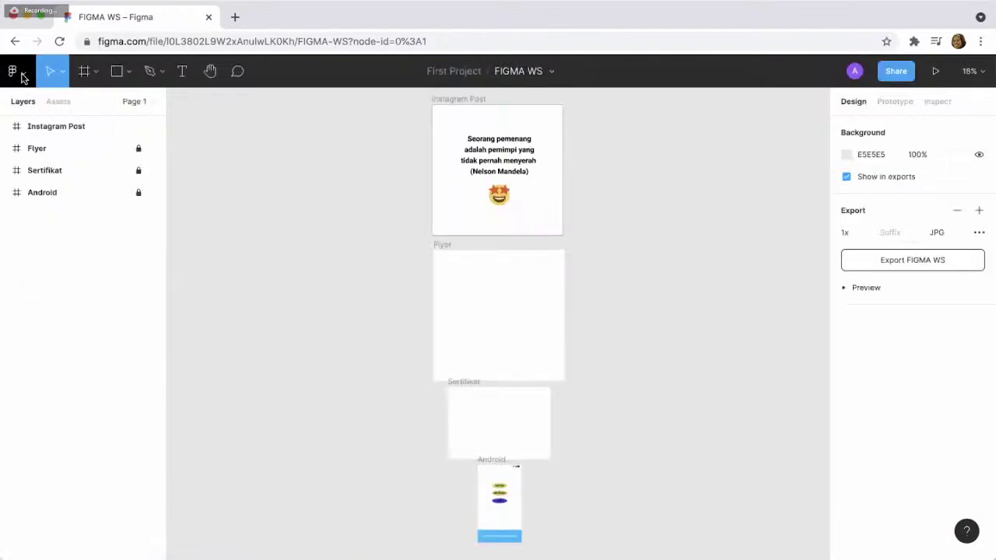
{"action": "left_click", "coordinate": [26, 76]}
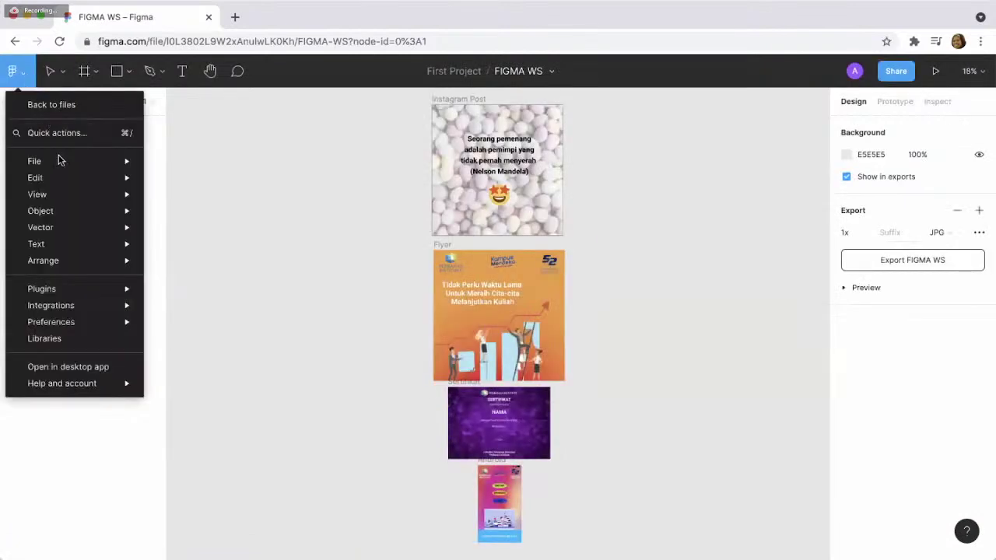
{"action": "mouse_move", "coordinate": [60, 160]}
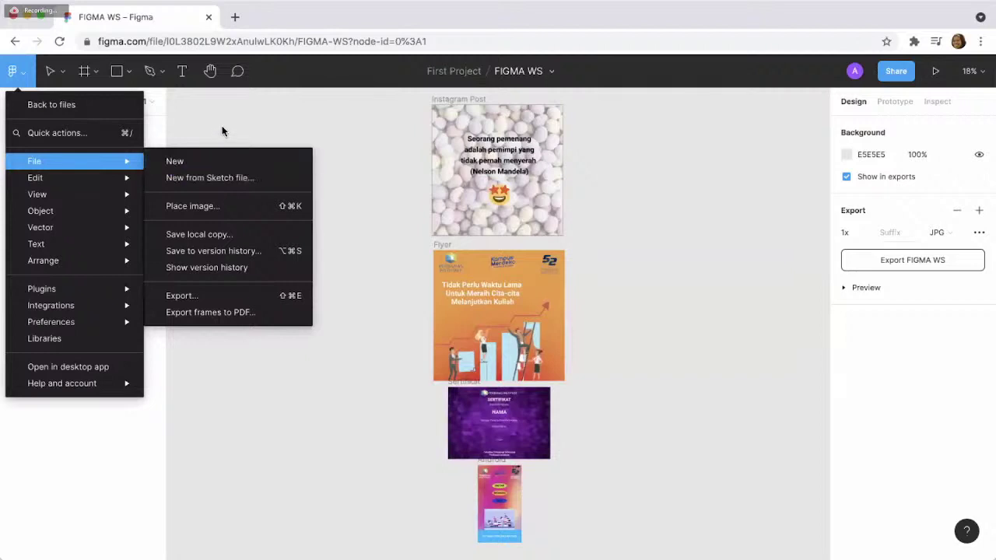
{"action": "left_click", "coordinate": [224, 131]}
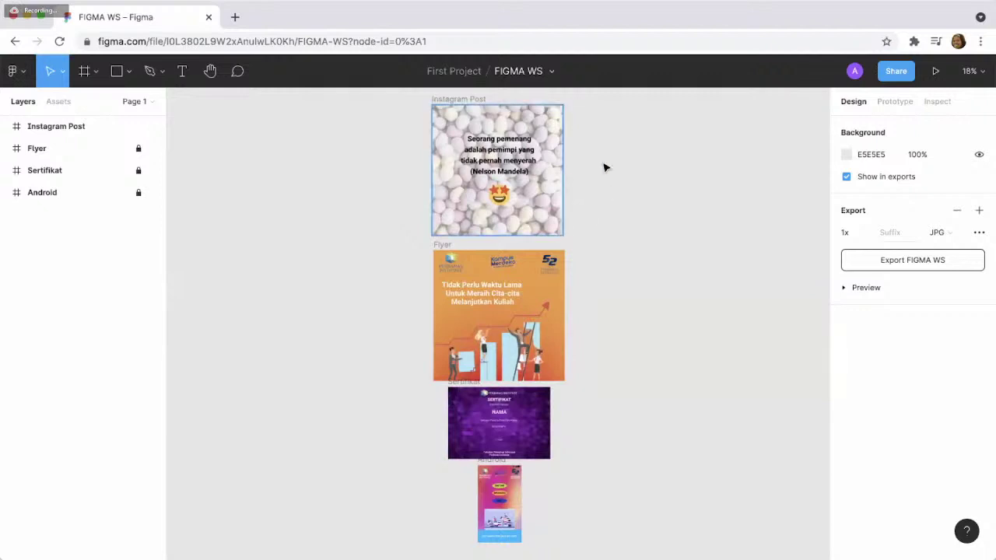
{"action": "key", "text": "shift+0"}
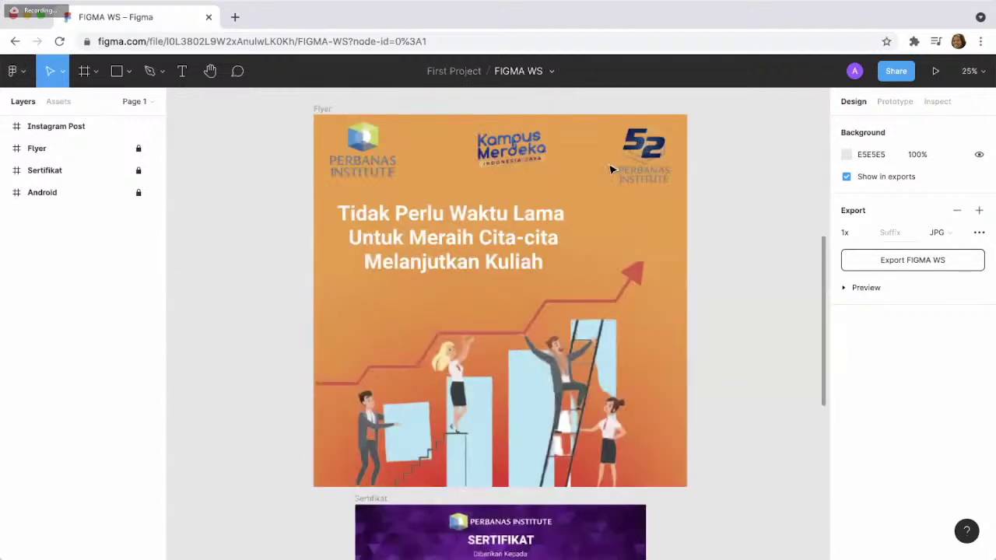
{"action": "key", "text": "minus"}
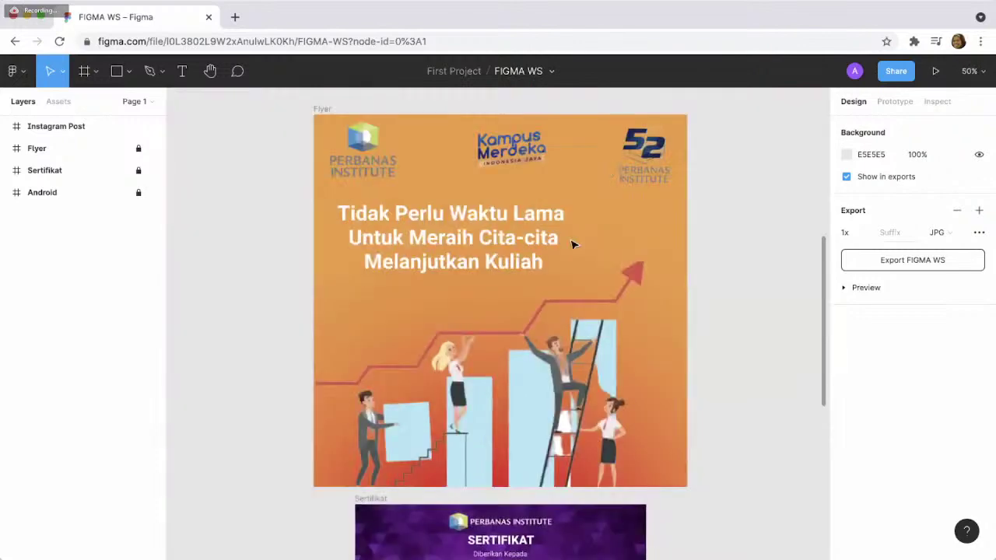
{"action": "scroll", "coordinate": [680, 148], "scroll_direction": "up", "scroll_amount": 3}
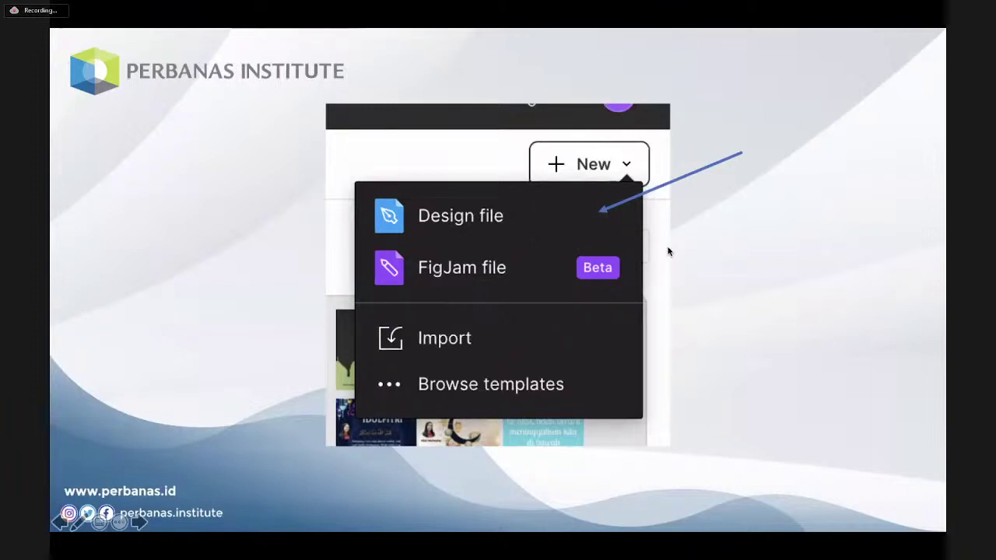
- Advance past the Frame/Slice slide to the frame presets slide listing Instagram post 1080×1080
{"action": "key", "text": "Right"}
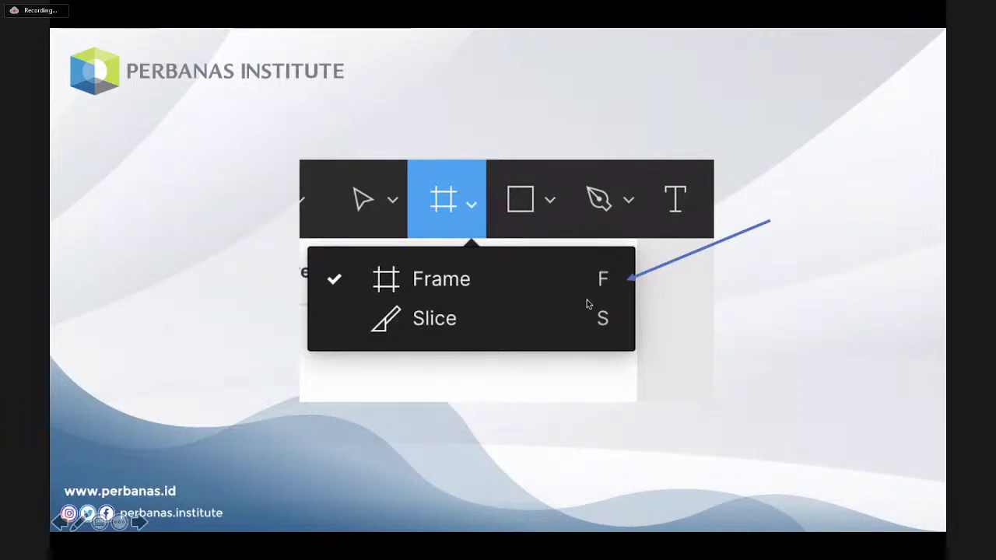
{"action": "key", "text": "Right"}
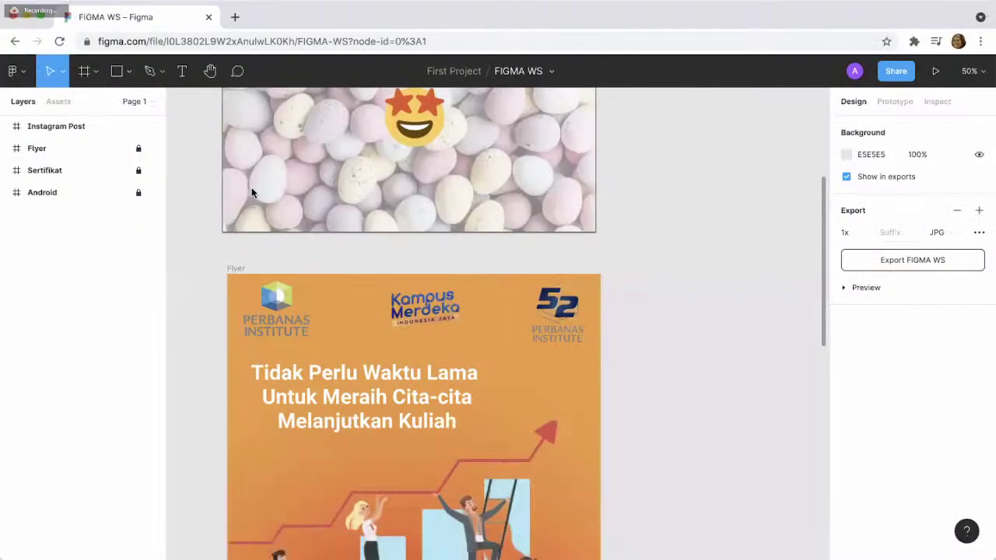
- Activate the Frame tool in the FIGMA WS file
{"action": "left_click", "coordinate": [95, 72]}
- Expand the Phone, Tablet, Desktop, Presentation, Watch, Paper and Social media frame presets
{"action": "left_click", "coordinate": [95, 102]}
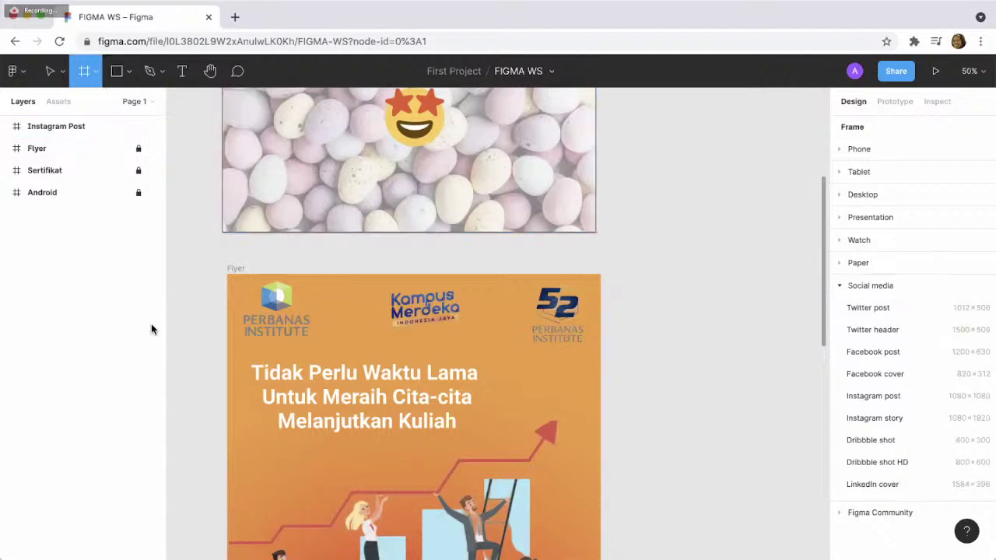
{"action": "left_click", "coordinate": [866, 149]}
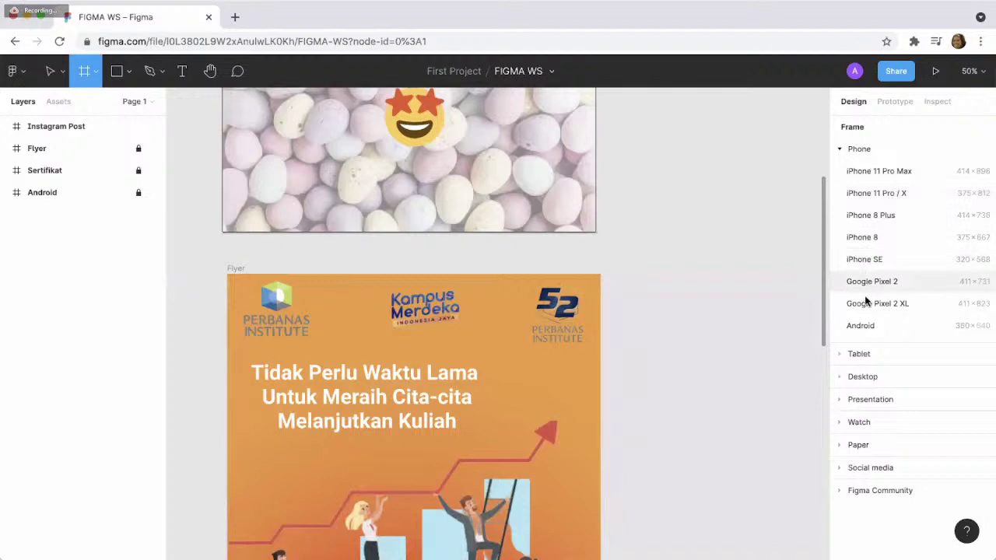
{"action": "left_click", "coordinate": [852, 355]}
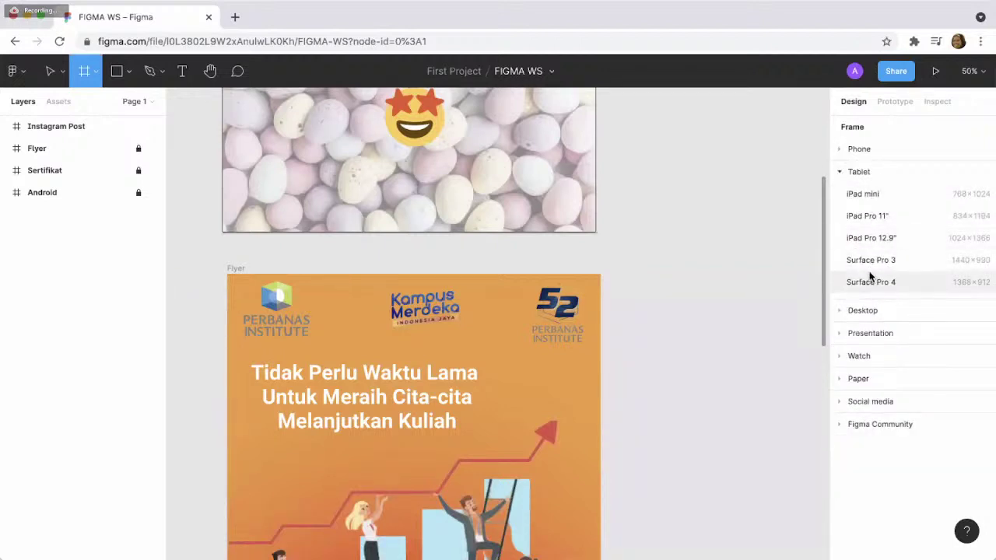
{"action": "left_click", "coordinate": [857, 309]}
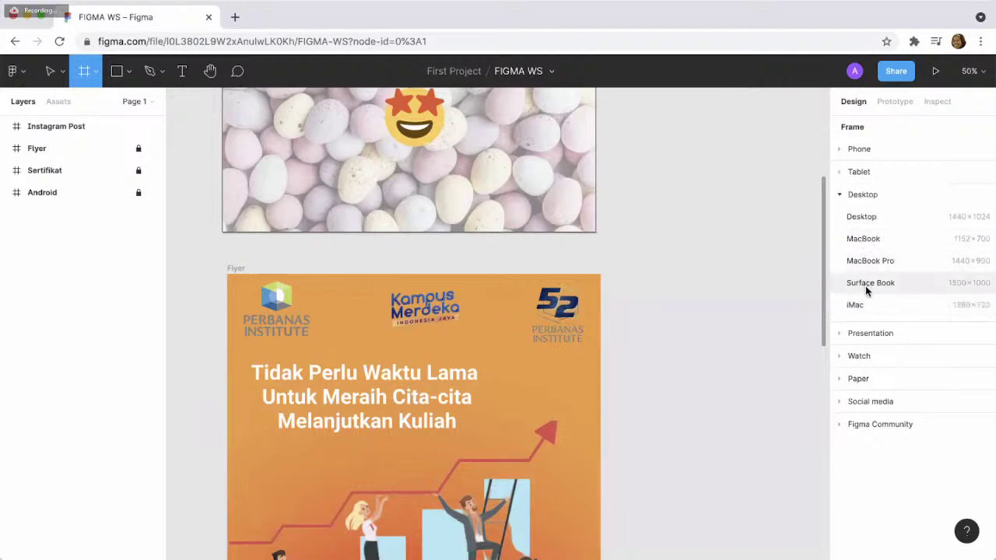
{"action": "left_click", "coordinate": [867, 331]}
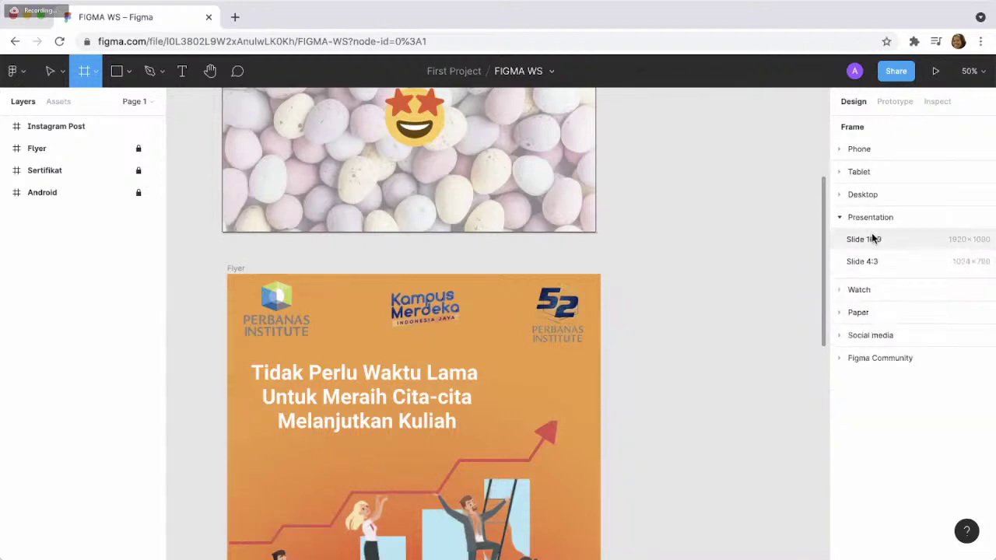
{"action": "left_click", "coordinate": [872, 289]}
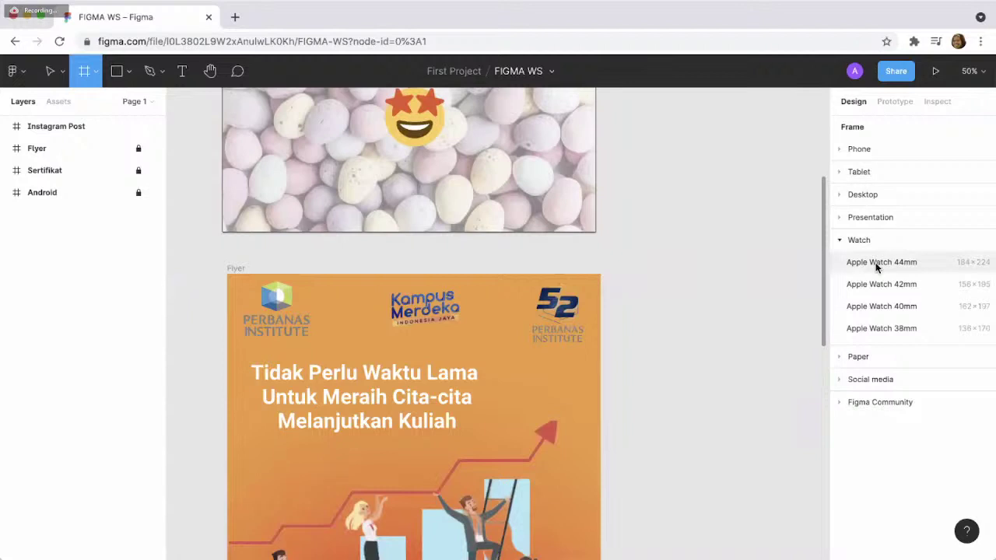
{"action": "left_click", "coordinate": [870, 356]}
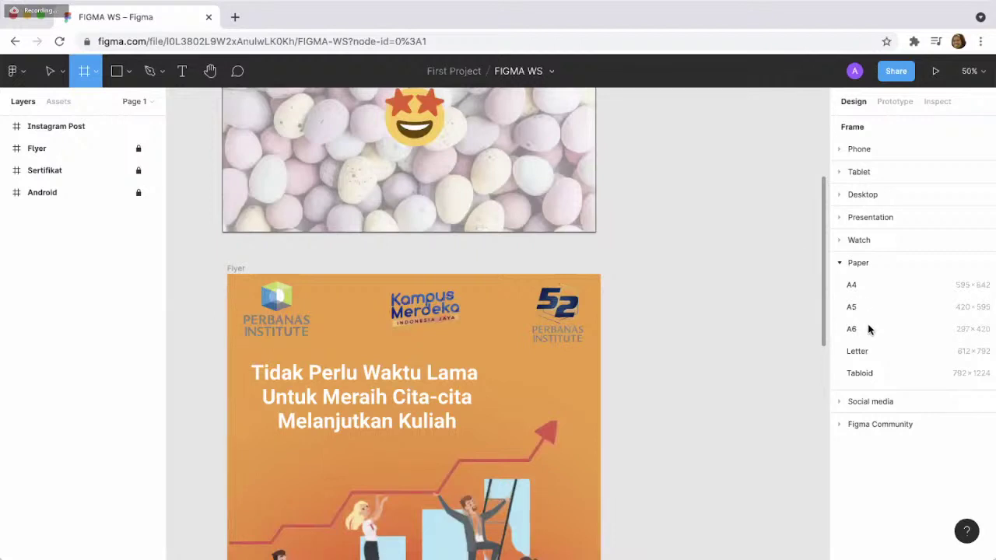
{"action": "left_click", "coordinate": [860, 400]}
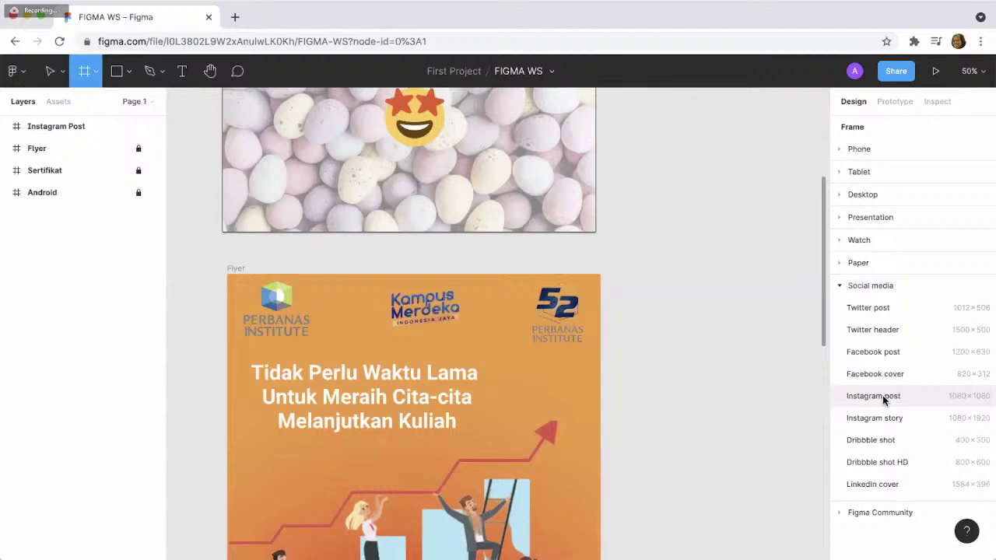
- Add a 1080×1080 Instagram post frame and snap it beside the existing Instagram Post frame
{"action": "left_click", "coordinate": [882, 395]}
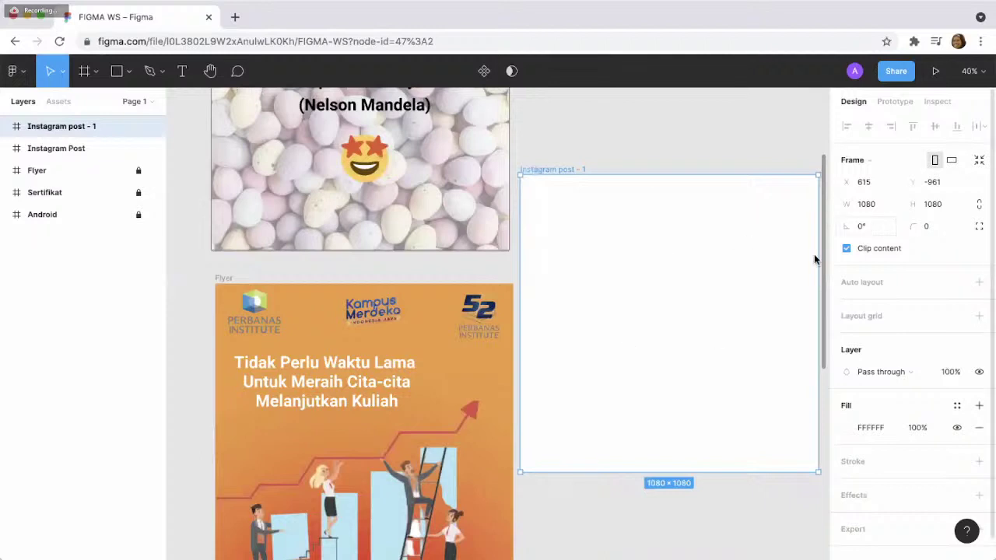
{"action": "scroll", "coordinate": [474, 340], "scroll_direction": "up", "scroll_amount": 4}
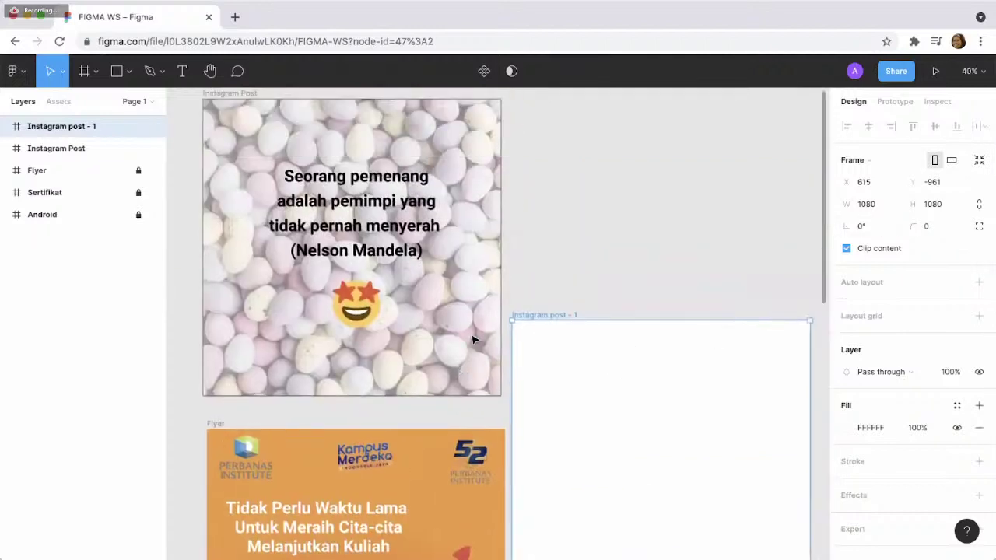
{"action": "scroll", "coordinate": [474, 340], "scroll_direction": "up", "scroll_amount": 2}
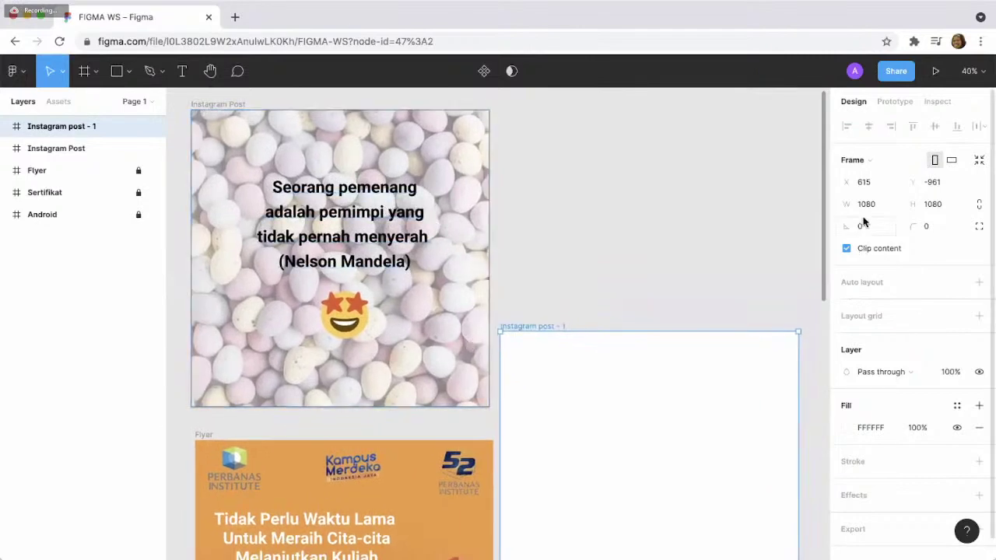
{"action": "left_click_drag", "start_coordinate": [690, 371], "coordinate": [689, 149]}
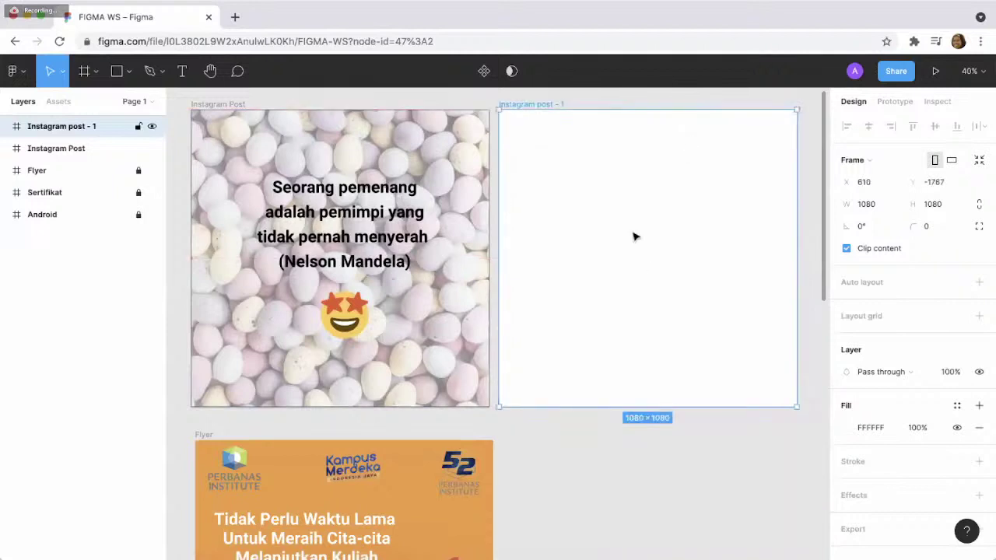
{"action": "scroll", "coordinate": [634, 236], "scroll_direction": "right", "scroll_amount": 1}
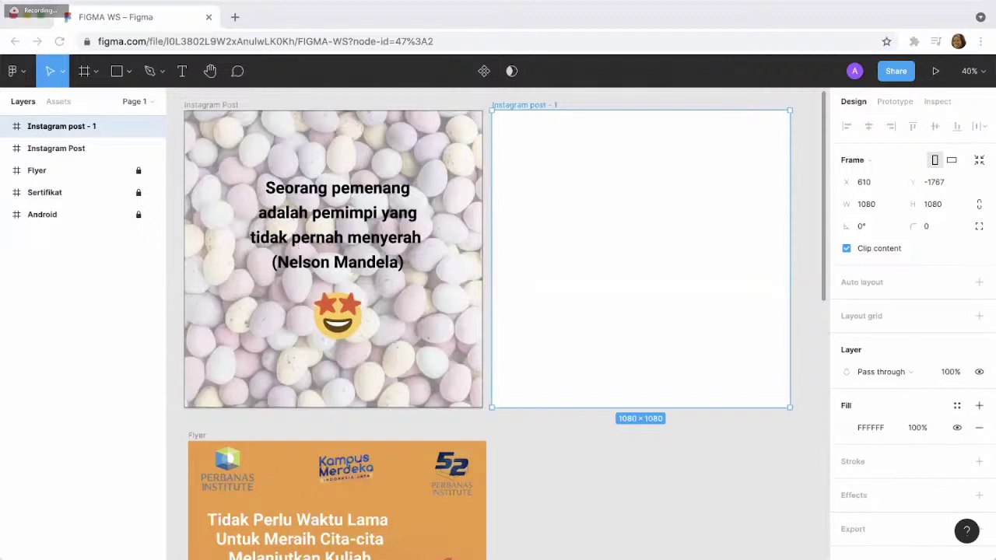
- Open Google Drive in a new browser tab and start a search for 'figma'
{"action": "left_click", "coordinate": [235, 17]}
{"action": "type", "text": "driv"}
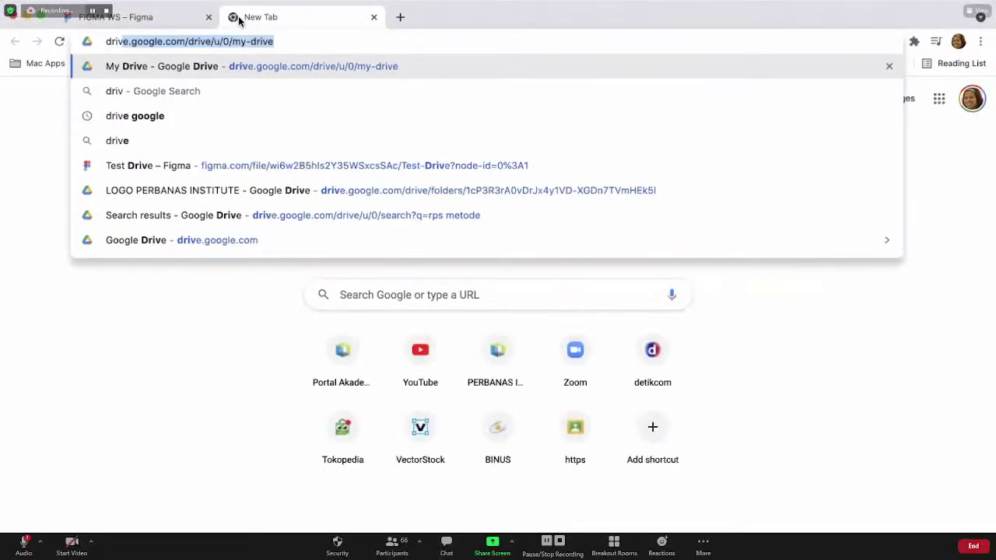
{"action": "key", "text": "Return"}
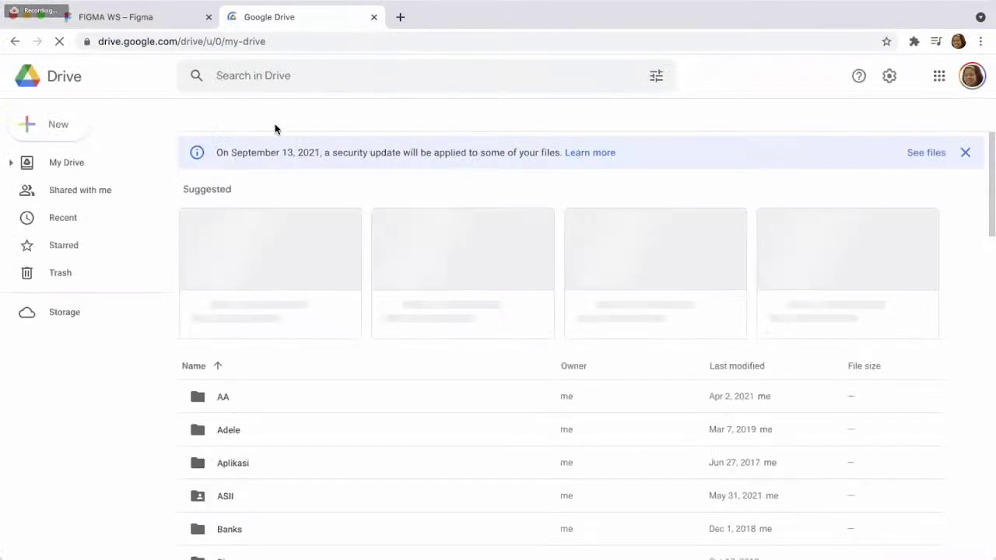
{"action": "left_click", "coordinate": [294, 79]}
{"action": "type", "text": "figma"}
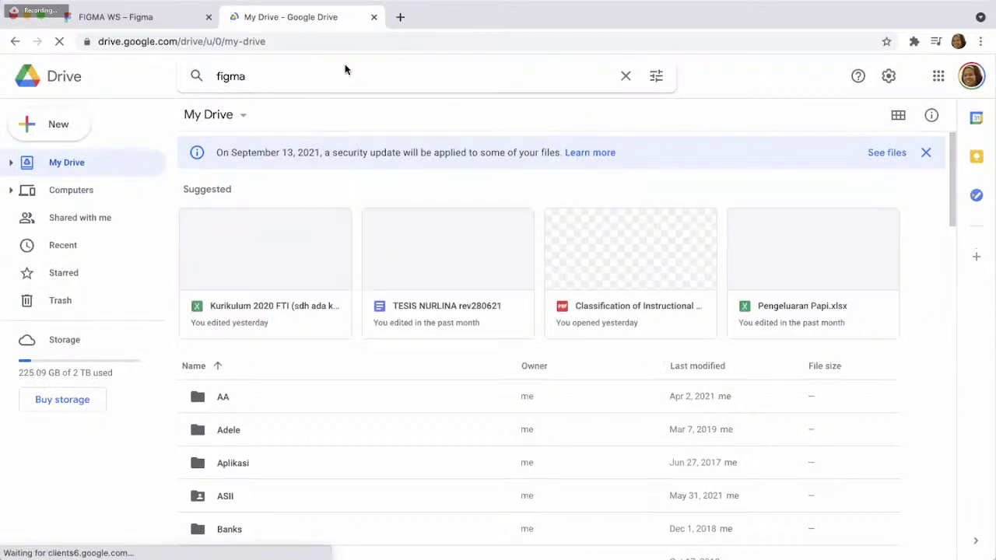
- Switch Drive to the second account, close the old tab, and search 'figma' there
{"action": "left_click", "coordinate": [971, 75]}
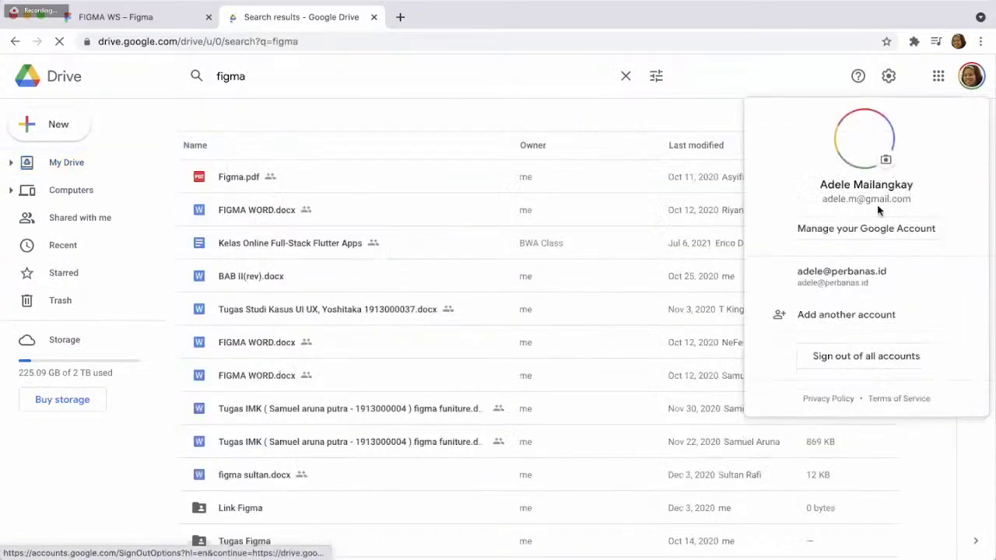
{"action": "left_click", "coordinate": [862, 270]}
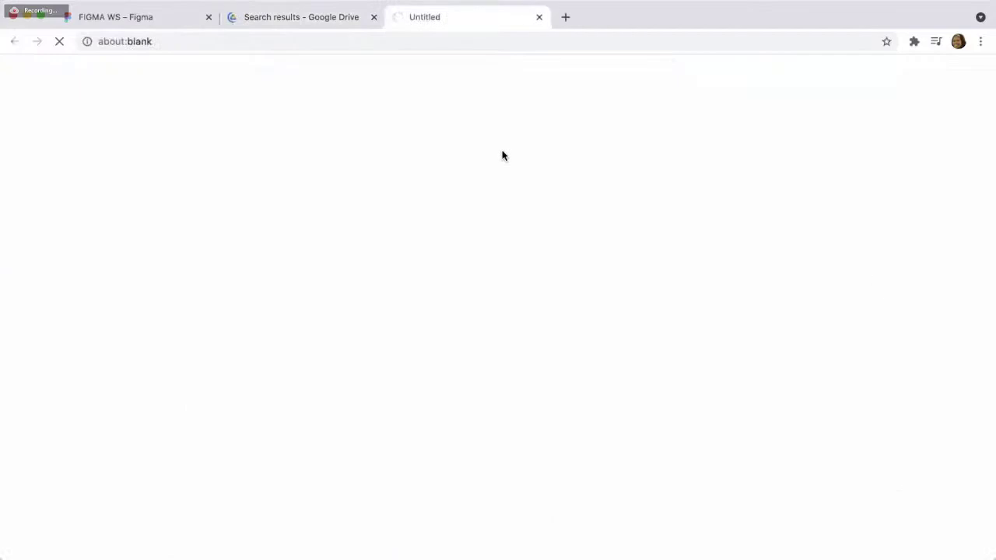
{"action": "left_click", "coordinate": [373, 18]}
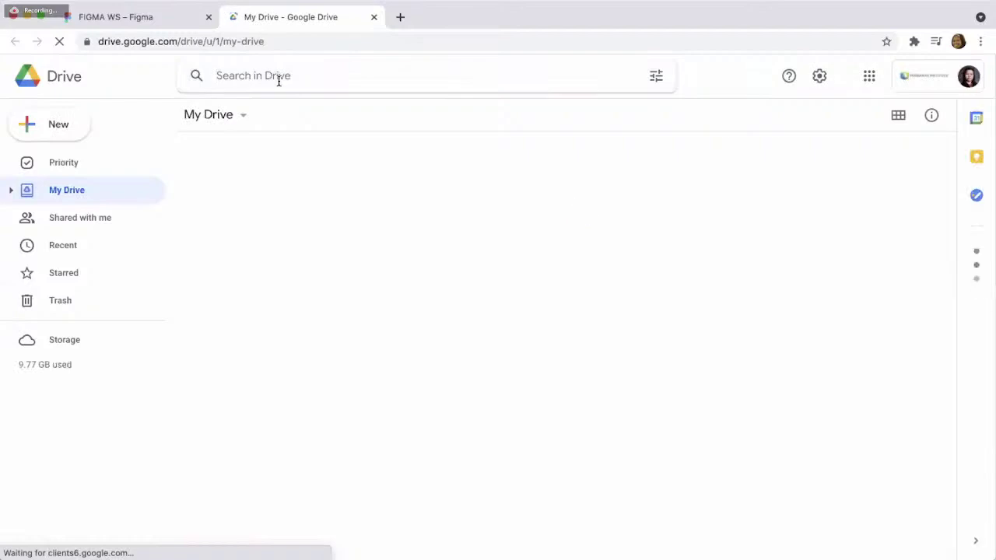
{"action": "type", "text": "figma"}
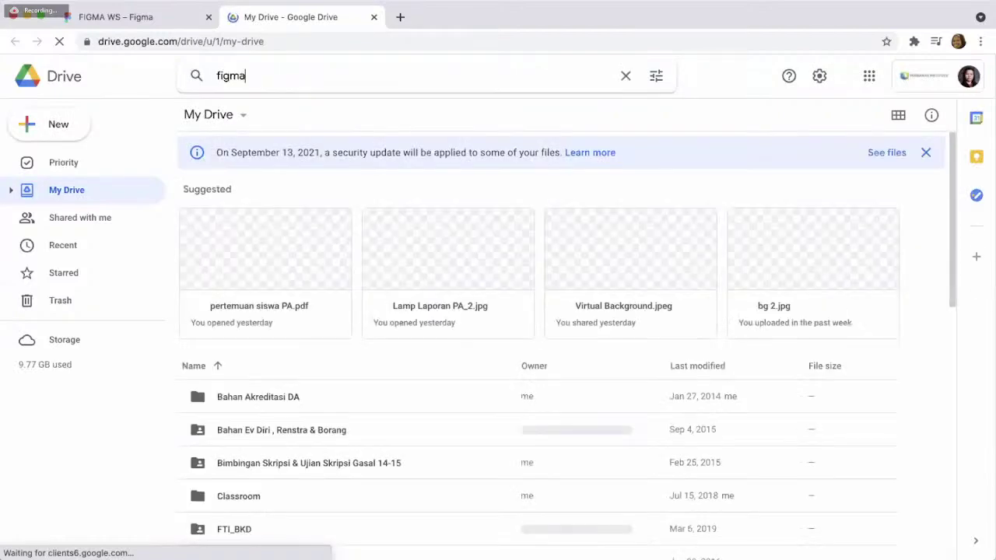
{"action": "key", "text": "Return"}
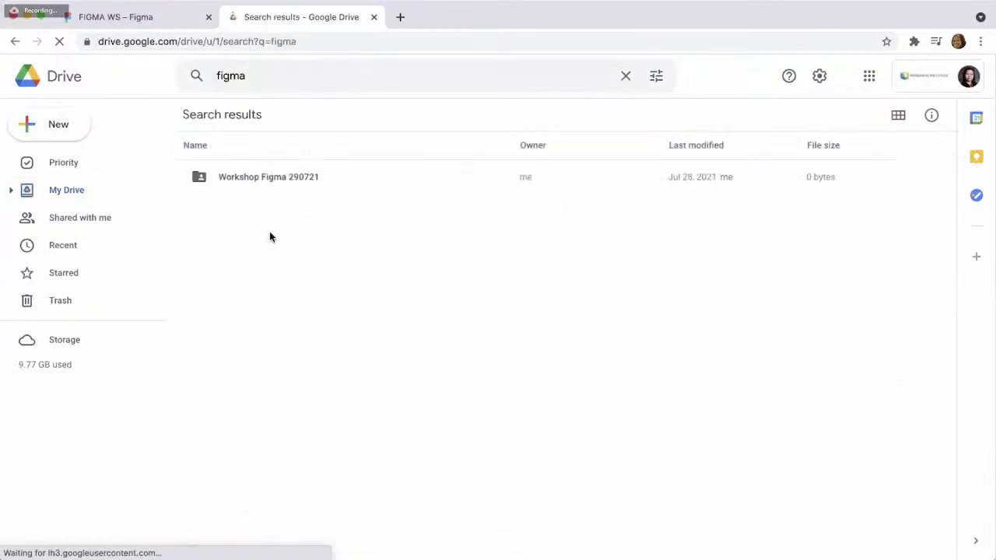
- Download bg 1.jpg from the Workshop Figma 290721 folder and return to the Figma file
{"action": "double_click", "coordinate": [283, 180]}
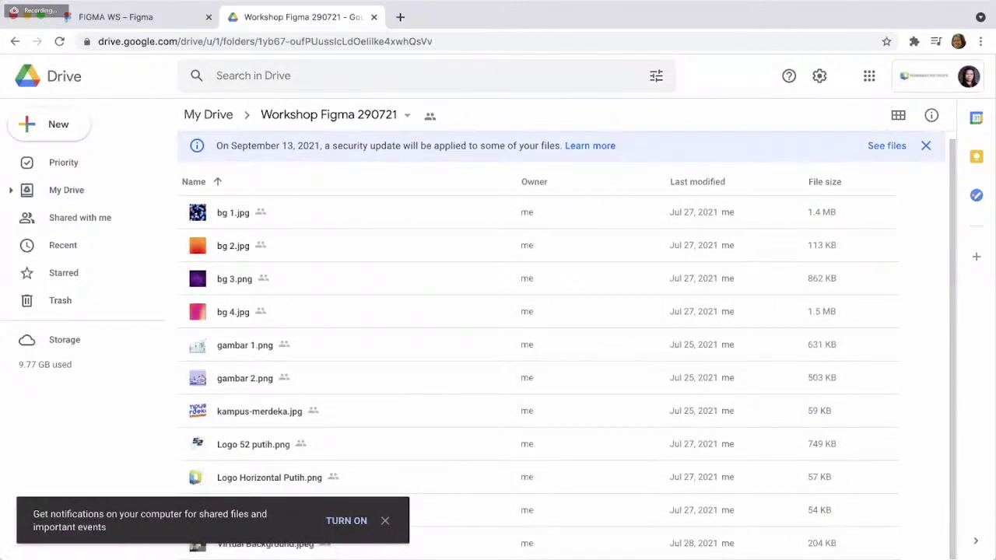
{"action": "left_click", "coordinate": [236, 212]}
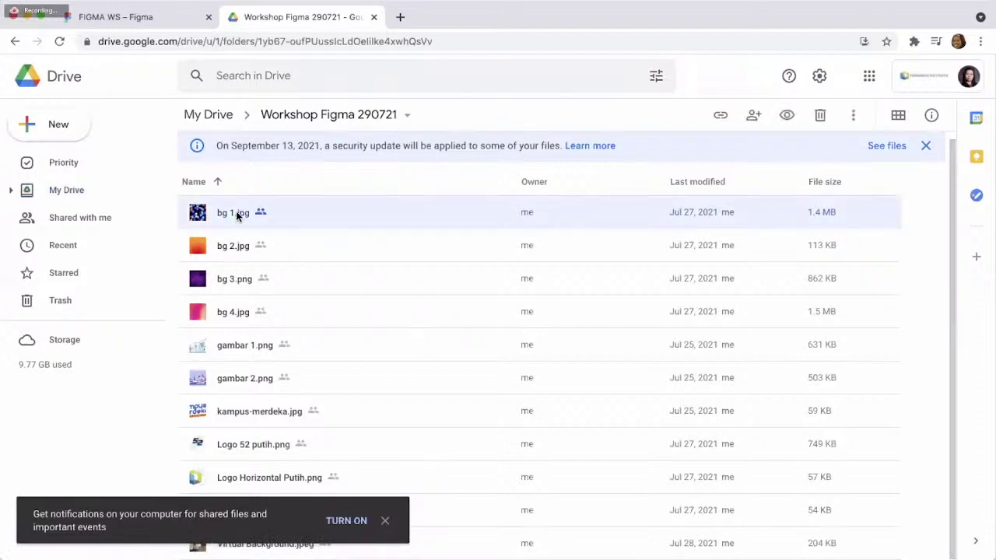
{"action": "right_click", "coordinate": [236, 212]}
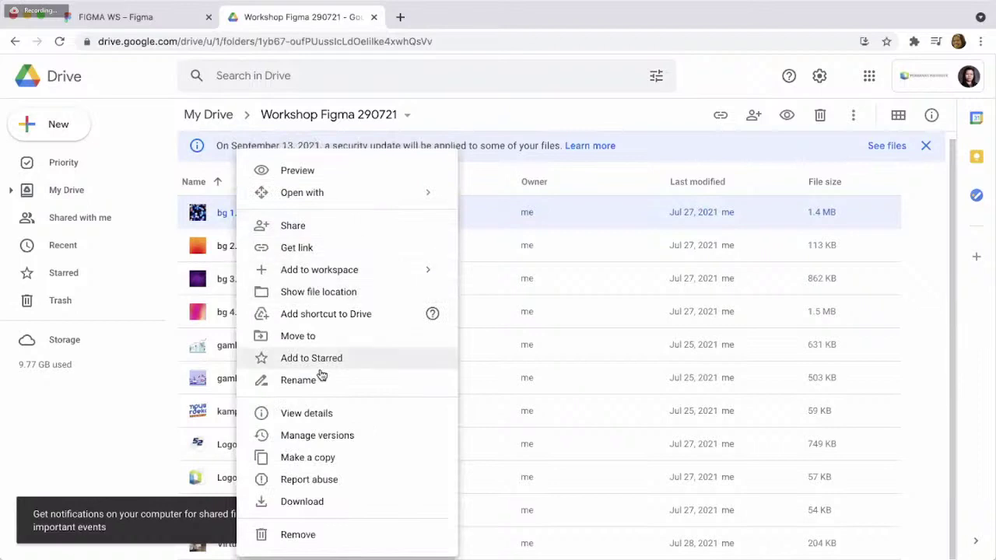
{"action": "left_click", "coordinate": [329, 502]}
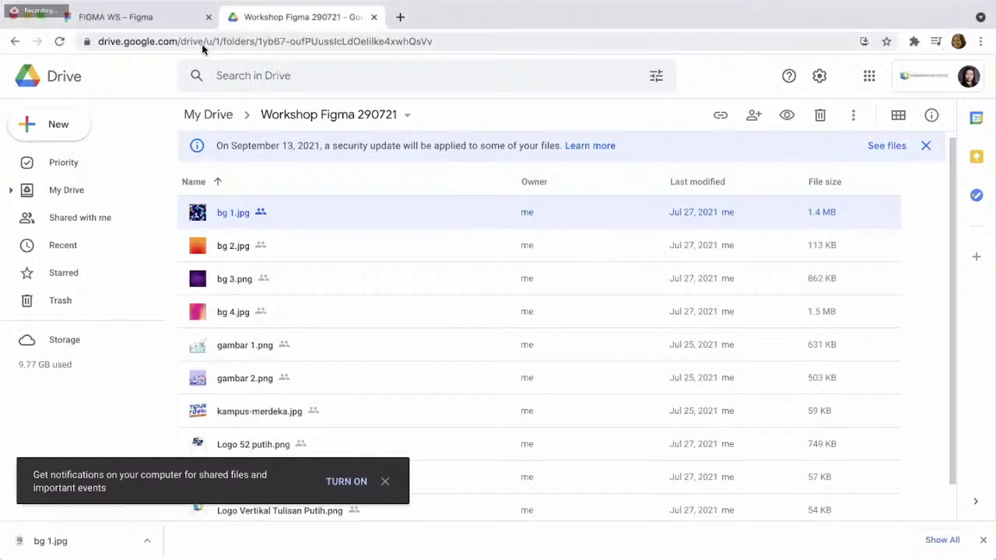
{"action": "left_click", "coordinate": [171, 20]}
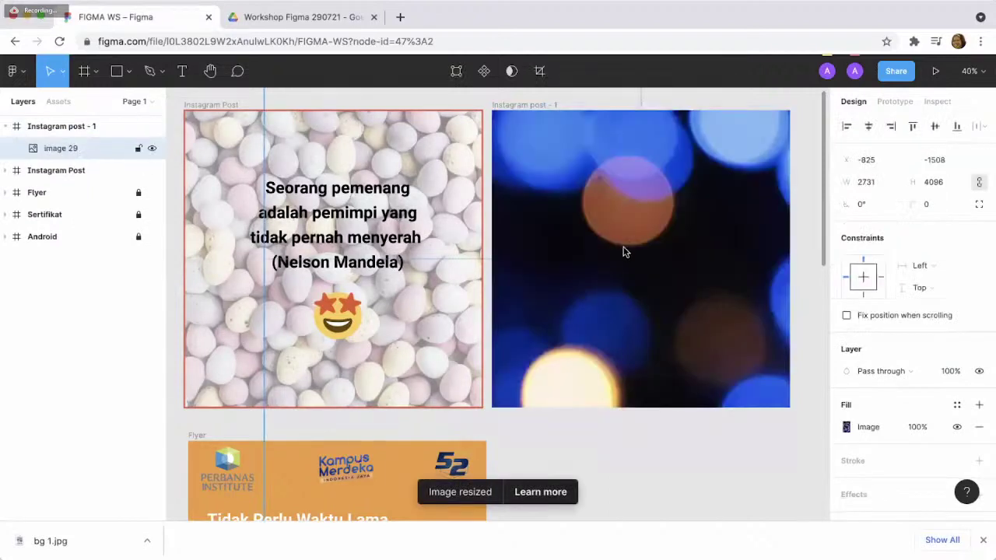
- Scroll the canvas to check the bokeh photo inside the Instagram post - 1 frame
{"action": "scroll", "coordinate": [628, 277], "scroll_direction": "up", "scroll_amount": 1}
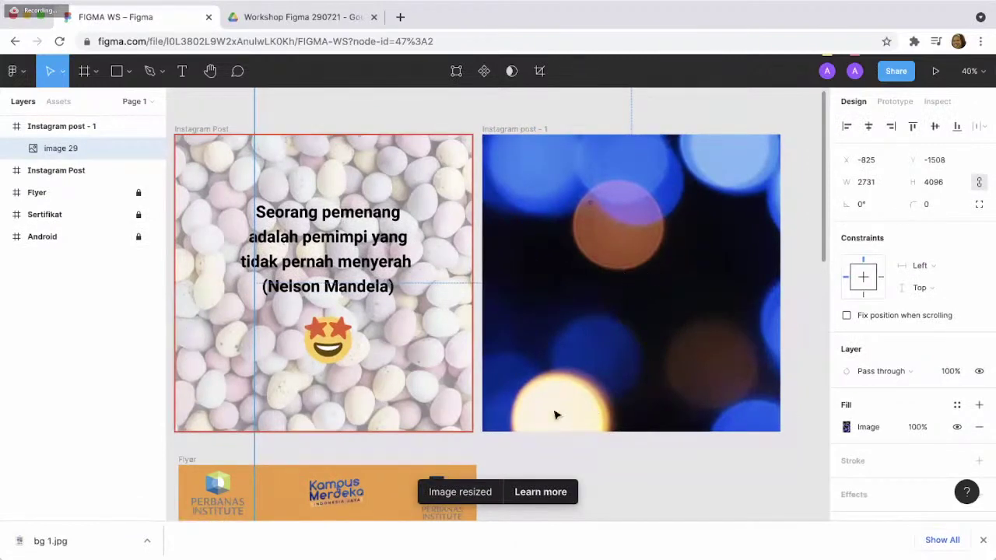
{"action": "scroll", "coordinate": [629, 200], "scroll_direction": "down", "scroll_amount": 2}
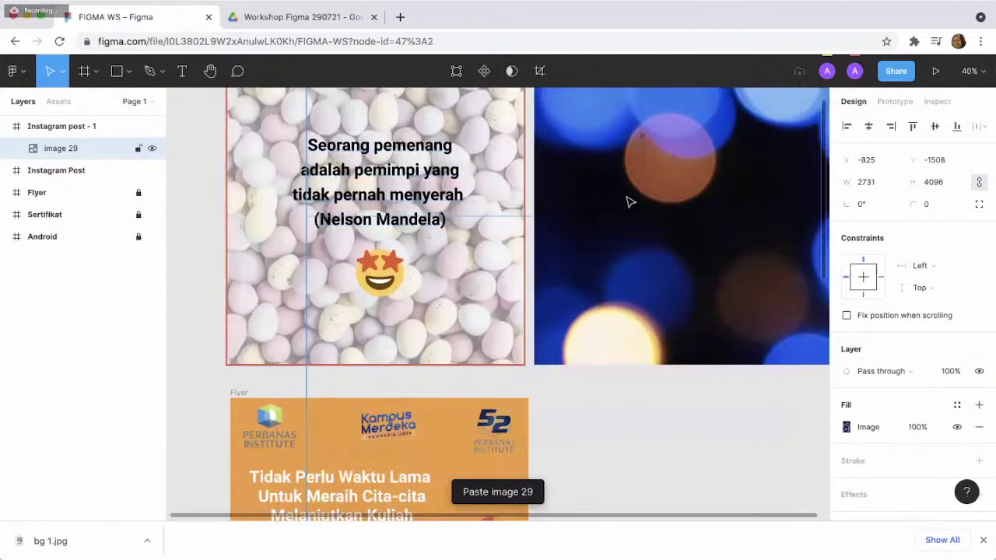
- Delete the bokeh image and paste a copy of image 13 into Instagram post - 1
{"action": "scroll", "coordinate": [630, 200], "scroll_direction": "up", "scroll_amount": 1}
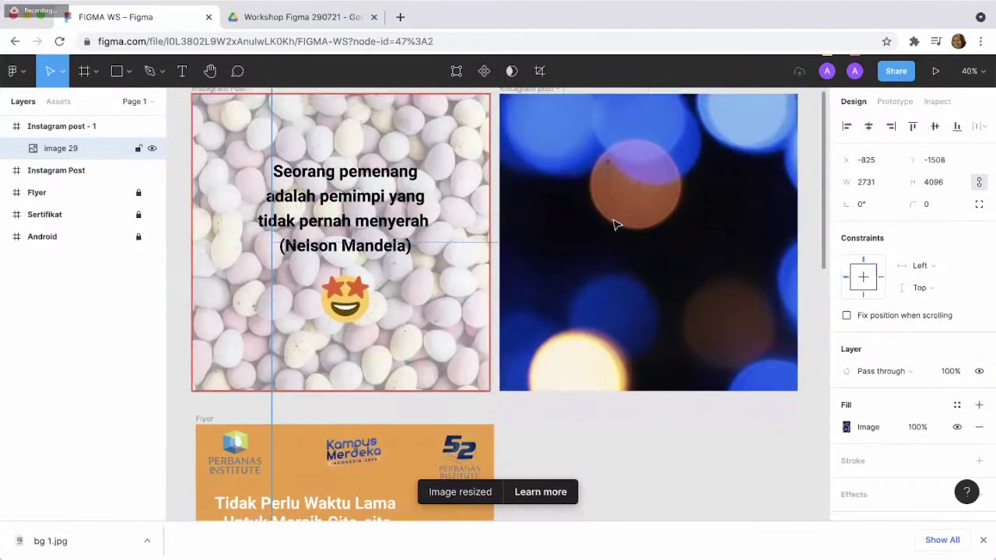
{"action": "key", "text": "Delete"}
{"action": "left_click", "coordinate": [423, 324]}
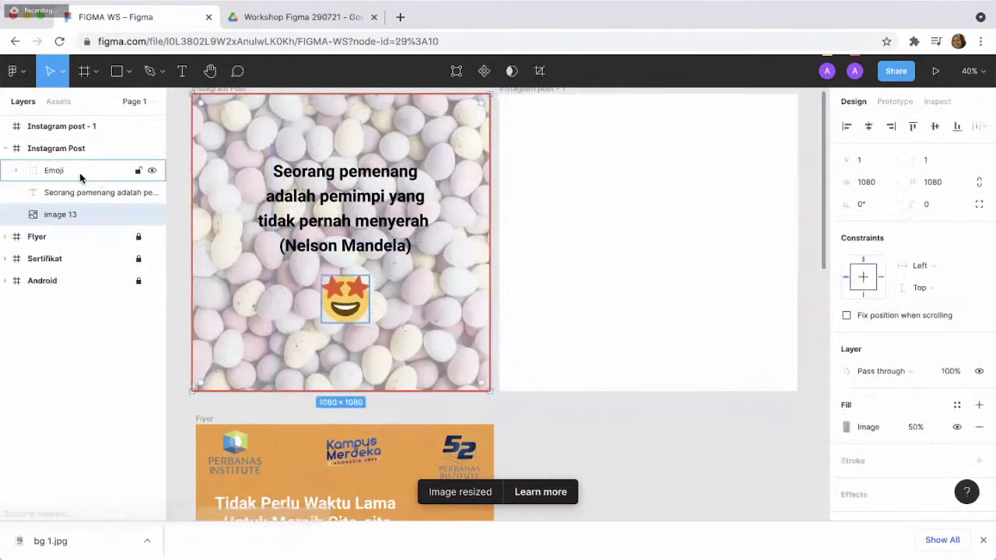
{"action": "left_click", "coordinate": [567, 221]}
{"action": "key", "text": "ctrl+v"}
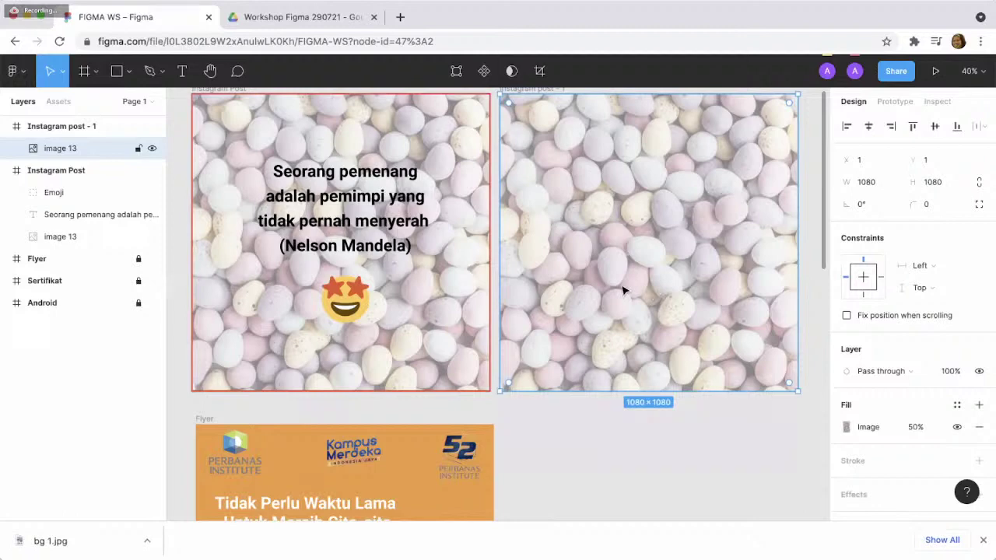
- Select the quote text in the first Instagram post
{"action": "scroll", "coordinate": [659, 328], "scroll_direction": "up", "scroll_amount": 1}
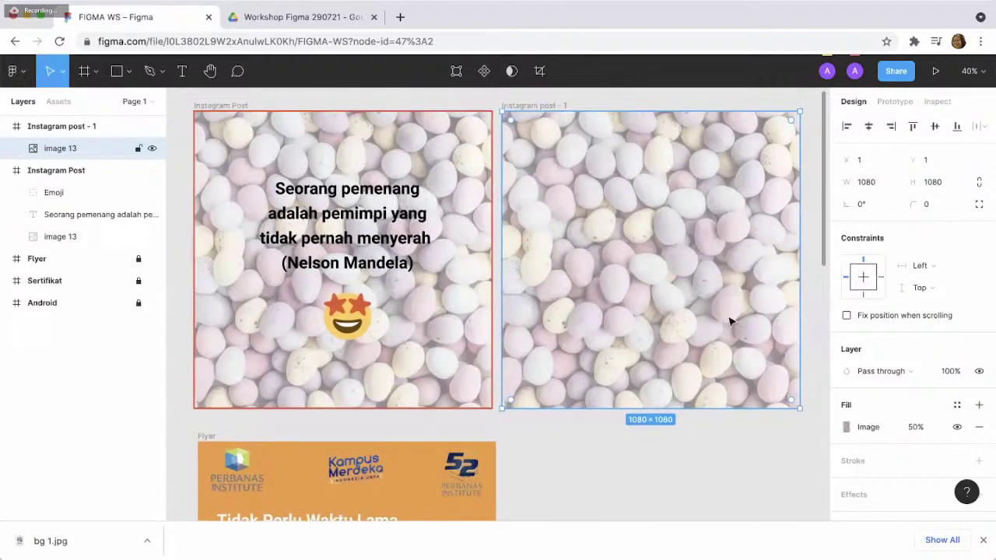
{"action": "scroll", "coordinate": [778, 342], "scroll_direction": "right", "scroll_amount": 1}
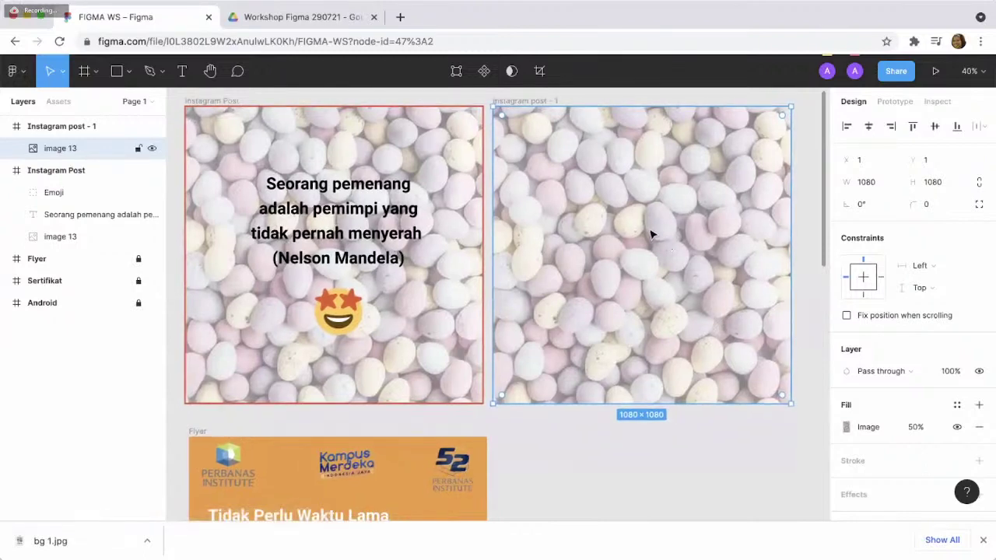
{"action": "left_click", "coordinate": [328, 191]}
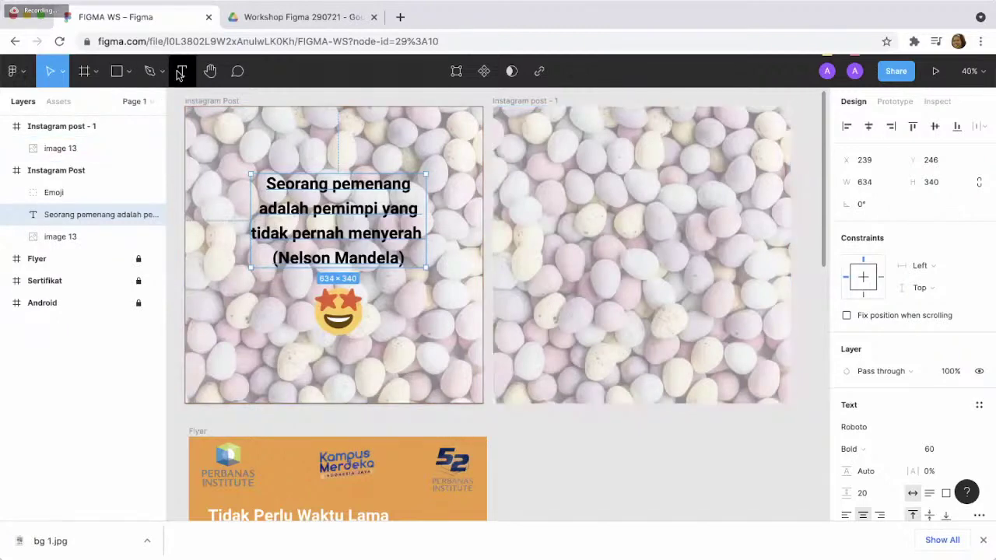
- Start a new text box inside the Instagram post - 1 frame
{"action": "left_click", "coordinate": [178, 72]}
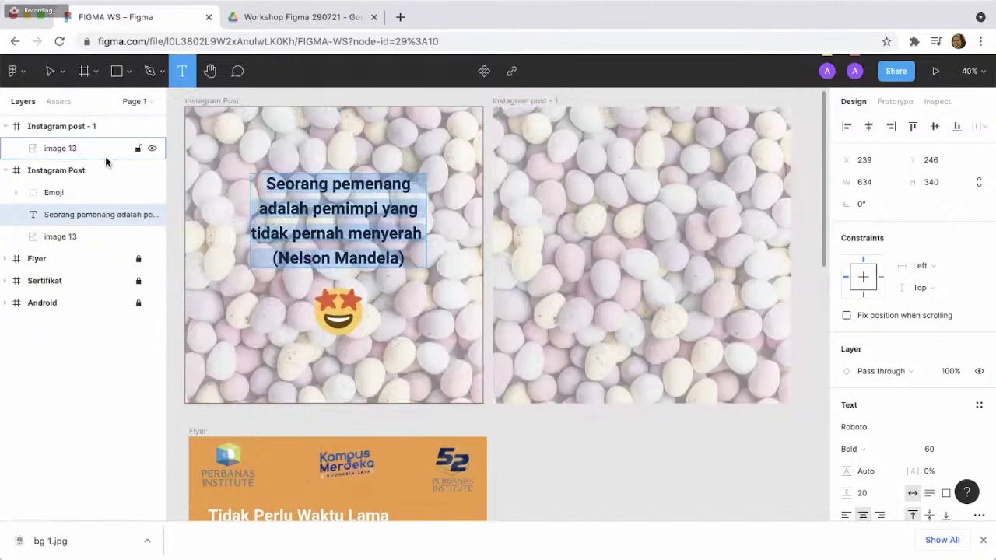
{"action": "left_click", "coordinate": [105, 156]}
{"action": "left_click", "coordinate": [106, 126]}
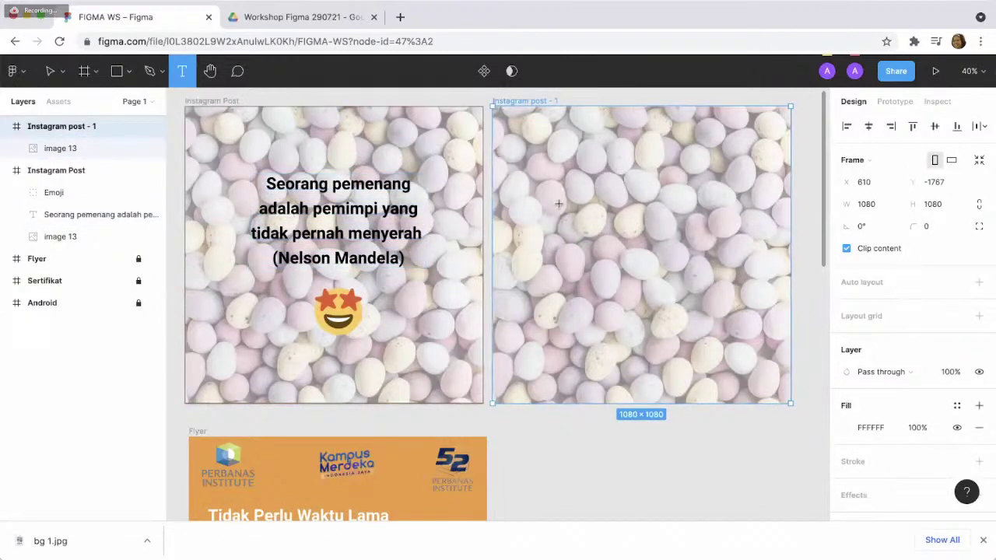
{"action": "left_click", "coordinate": [579, 217]}
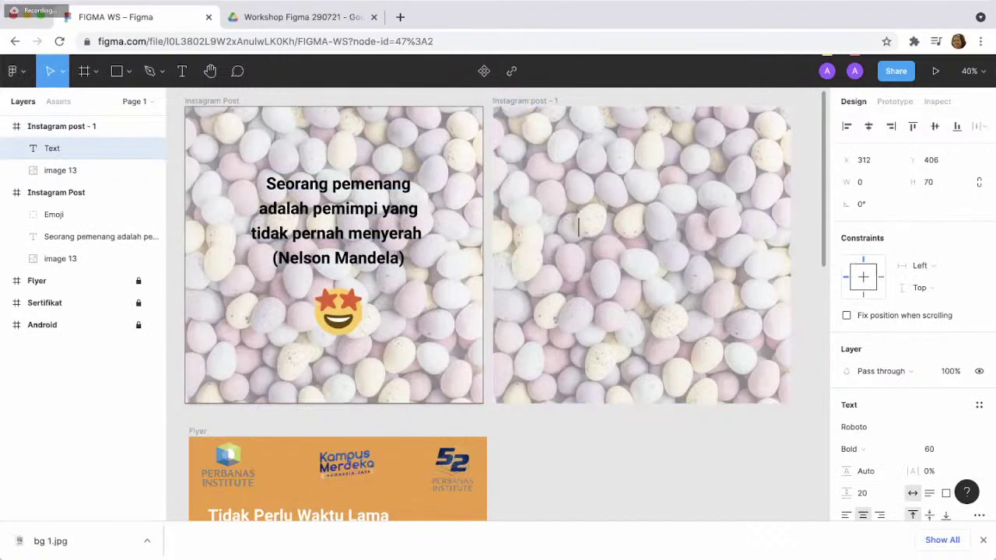
- Type 'Seorang pemenang / adalah pemimpi yang / tidak pernah menyerah / (Nelson Mandela)' on four lines
{"action": "type", "text": "Seorang pemena"}
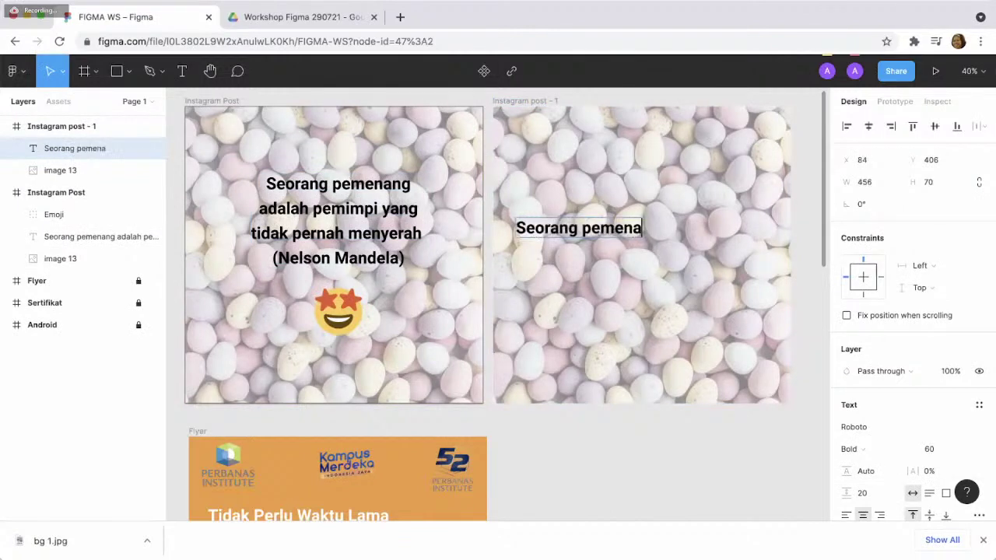
{"action": "type", "text": "ng"}
{"action": "key", "text": "Return"}
{"action": "type", "text": "adal"}
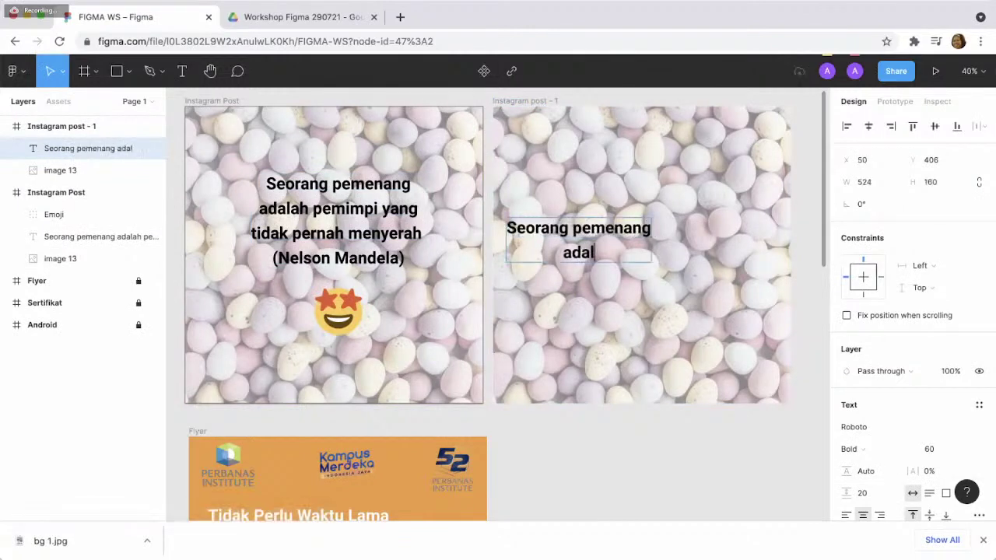
{"action": "type", "text": "ah pemimpi yan"}
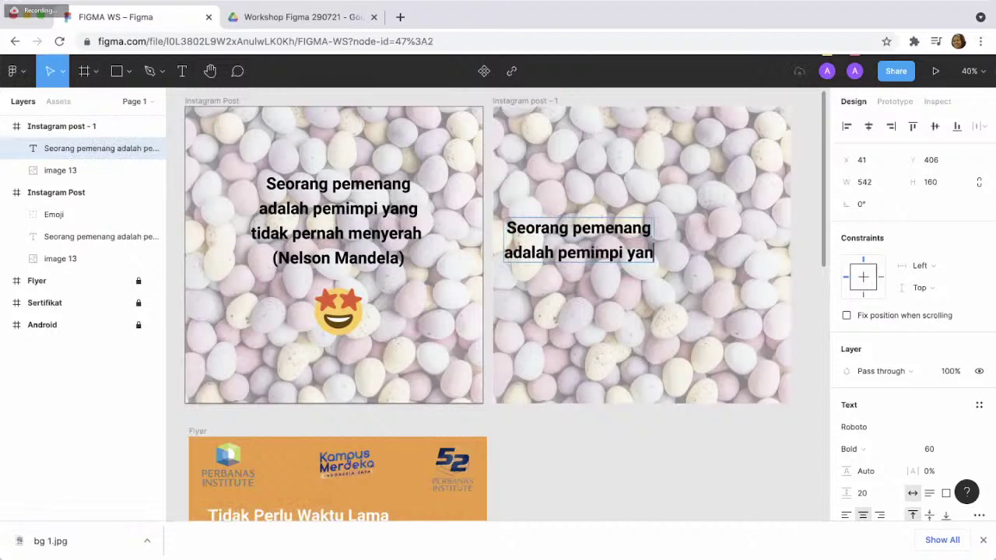
{"action": "type", "text": "g"}
{"action": "key", "text": "Return"}
{"action": "type", "text": "tidak perna"}
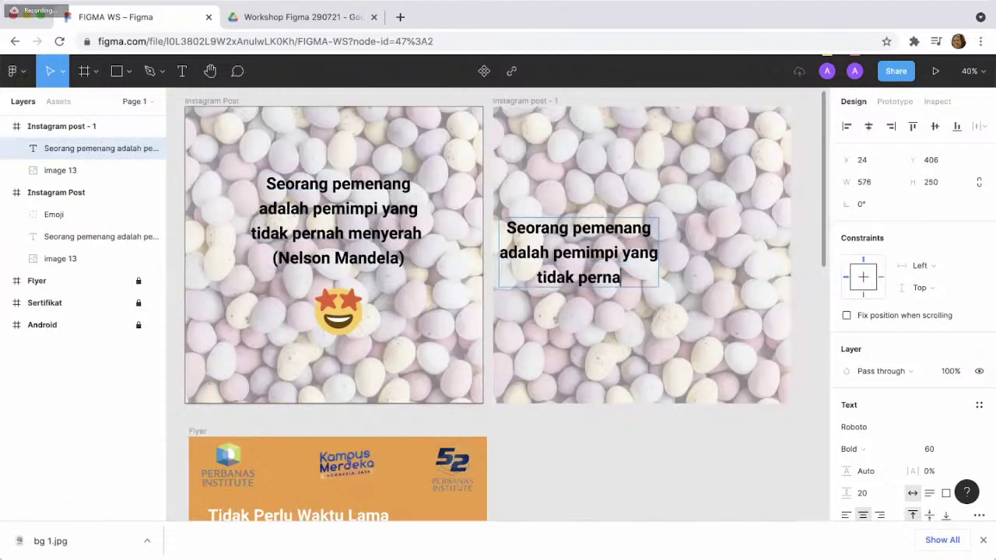
{"action": "type", "text": "h menyerah"}
{"action": "key", "text": "Return"}
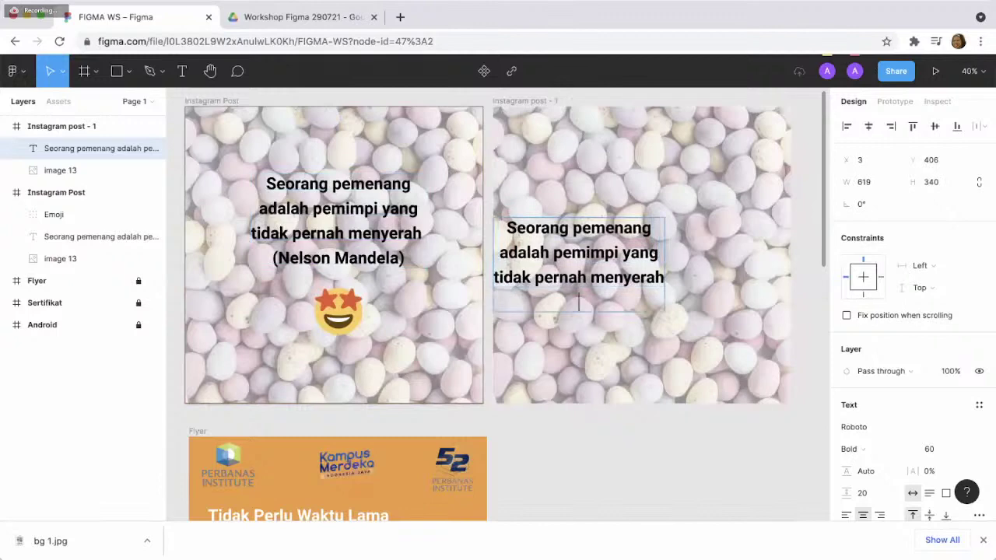
{"action": "type", "text": "(Nelson Mand"}
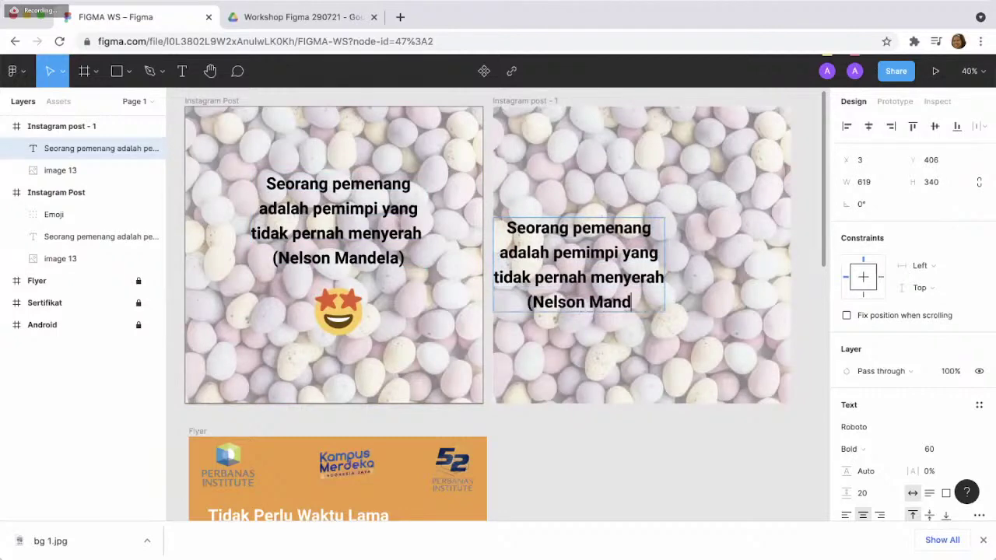
{"action": "type", "text": "ela)"}
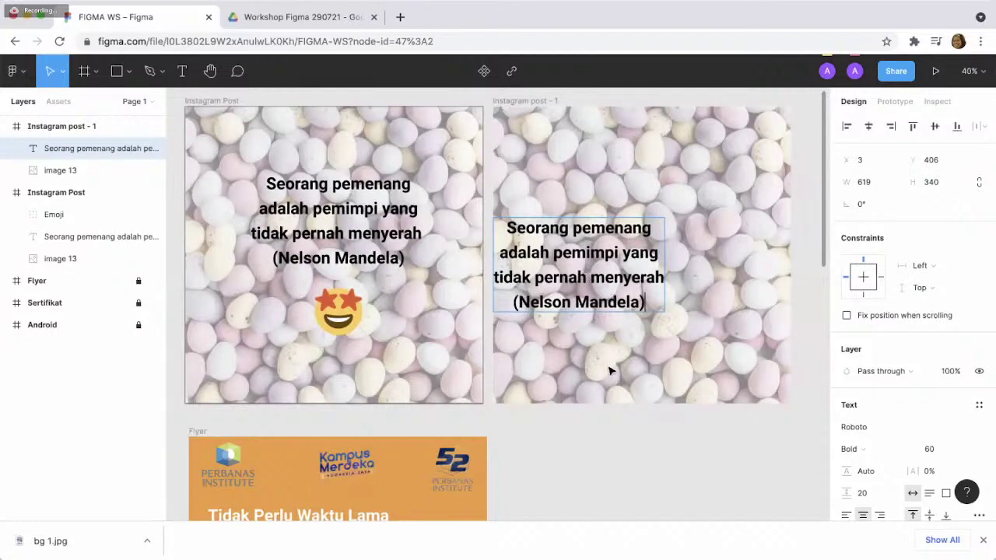
{"action": "key", "text": "Escape"}
- Move the quote to X 231, Y 255, horizontally centred in the second post
{"action": "left_click_drag", "start_coordinate": [604, 287], "coordinate": [665, 244]}
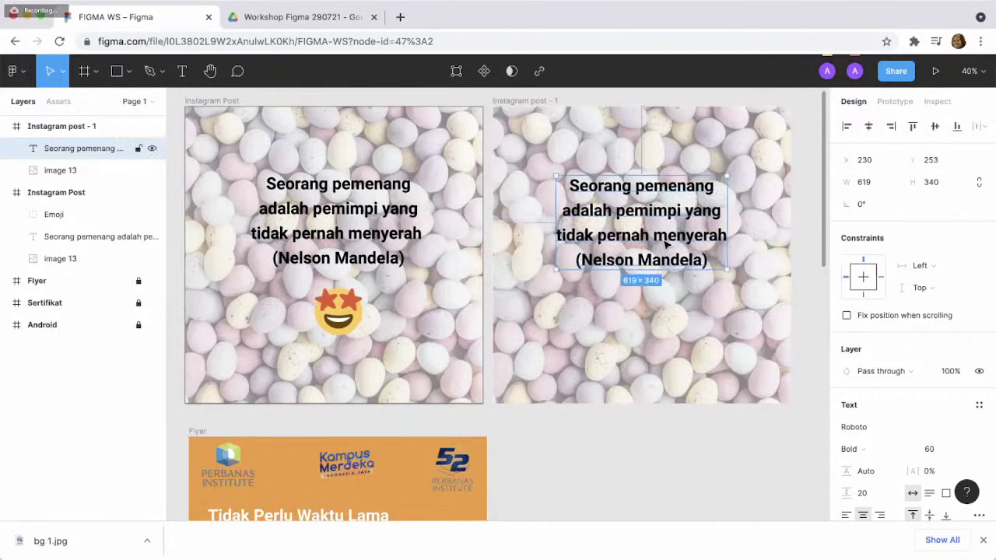
{"action": "key", "text": "shift+0"}
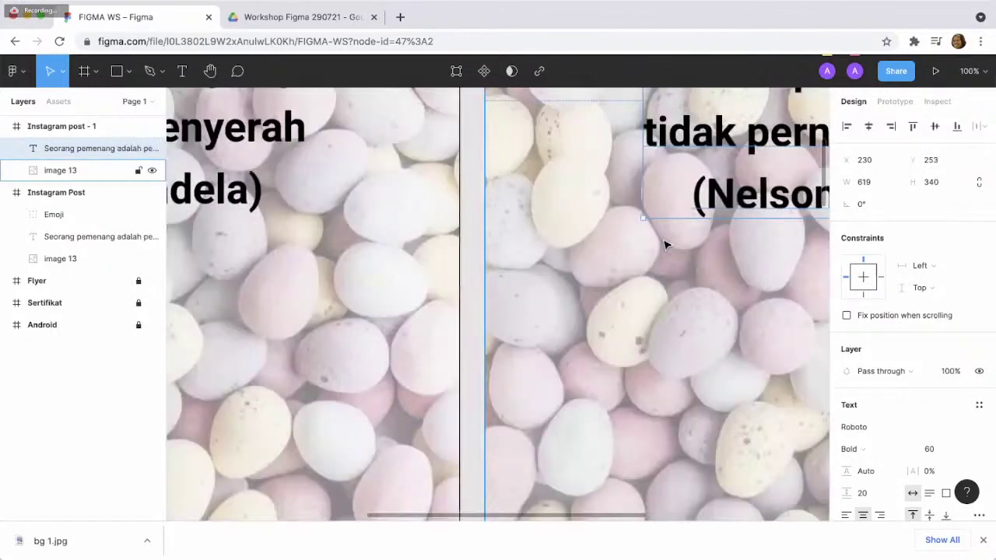
{"action": "key", "text": "minus"}
{"action": "scroll", "coordinate": [640, 284], "scroll_direction": "up", "scroll_amount": 2}
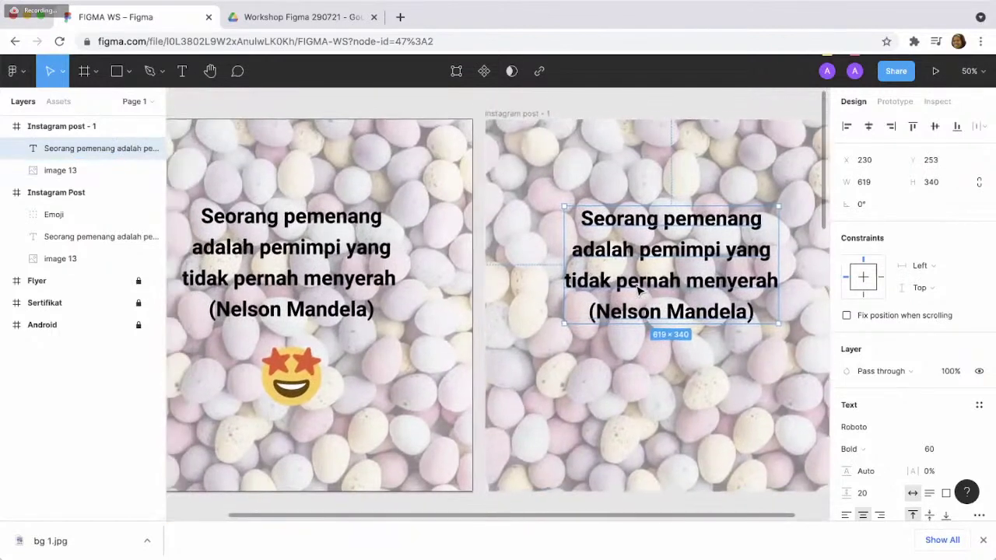
{"action": "scroll", "coordinate": [640, 289], "scroll_direction": "left", "scroll_amount": 1}
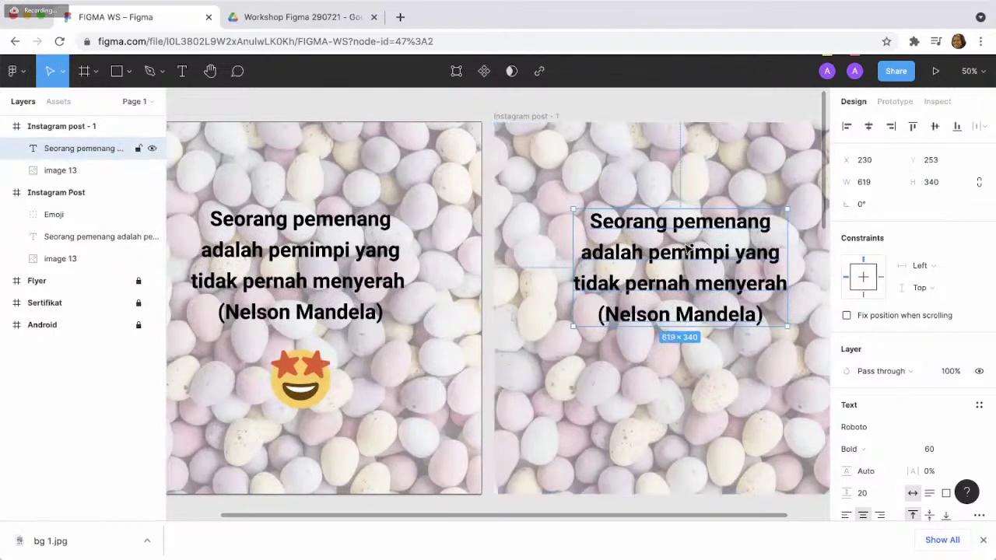
{"action": "key", "text": "shift+Left"}
{"action": "key", "text": "shift+Left"}
{"action": "key", "text": "shift+Left"}
{"action": "key", "text": "shift+Left"}
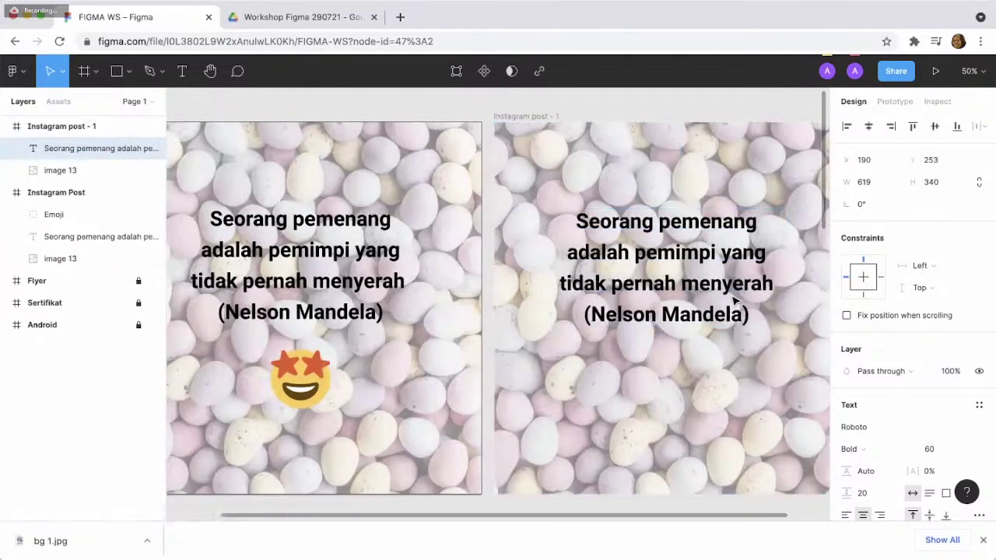
{"action": "left_click_drag", "start_coordinate": [733, 299], "coordinate": [749, 301]}
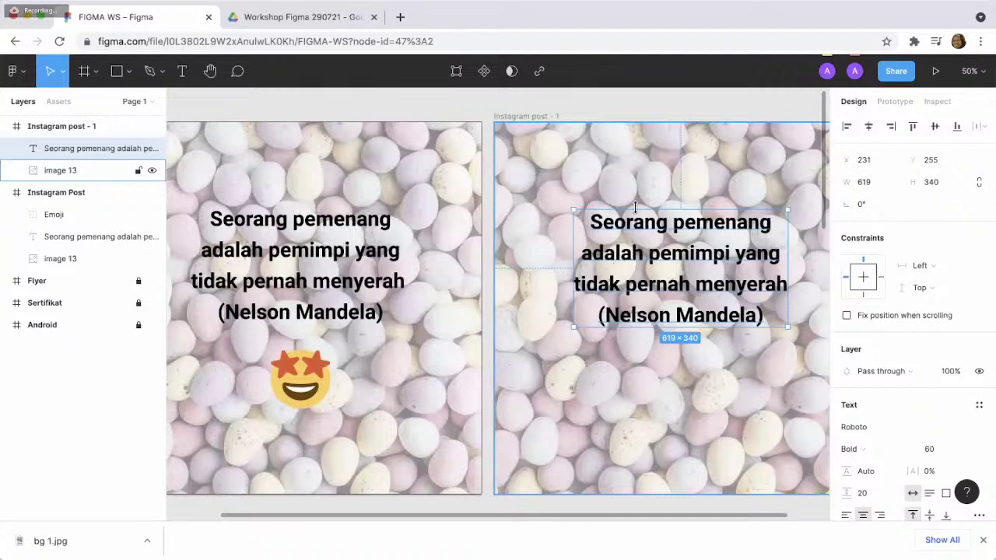
{"action": "left_click", "coordinate": [62, 217]}
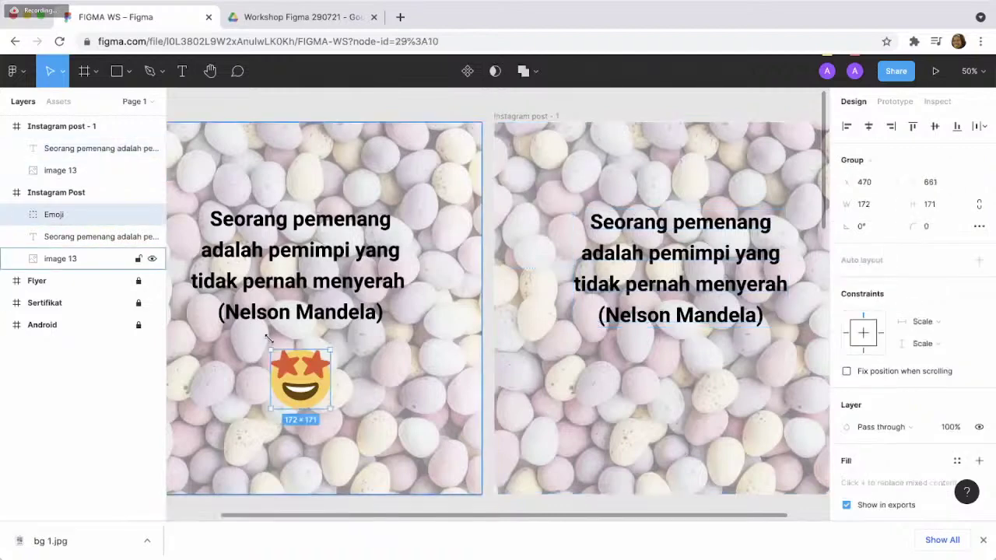
- Paste the star-eyed emoji into Instagram post - 1 below the quote
{"action": "left_click", "coordinate": [656, 368]}
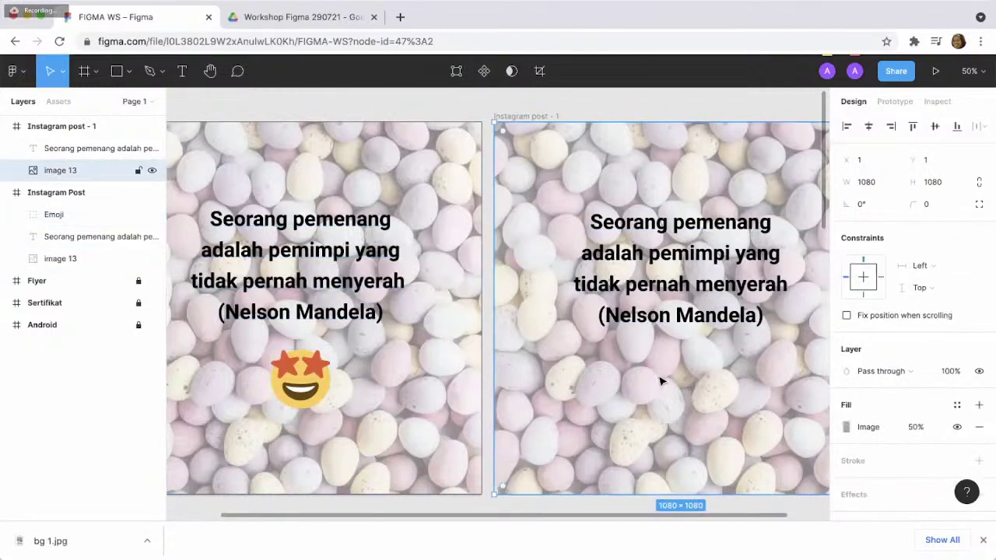
{"action": "key", "text": "ctrl+v"}
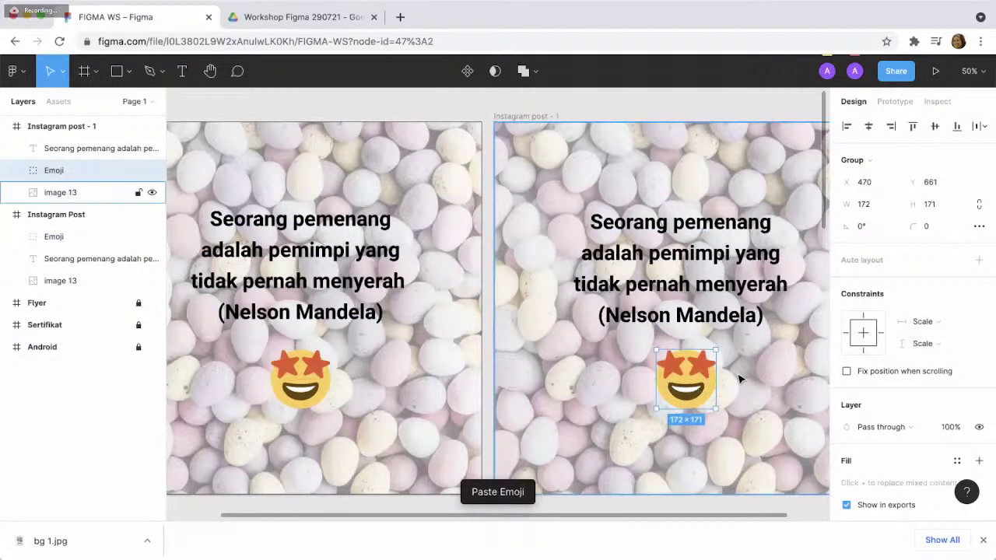
{"action": "left_click", "coordinate": [740, 380]}
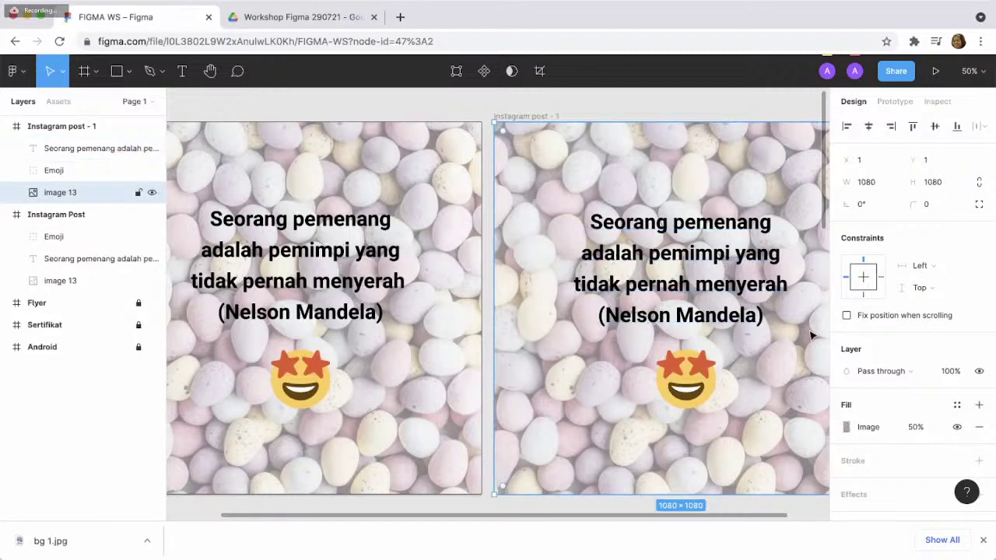
{"action": "scroll", "coordinate": [879, 336], "scroll_direction": "down", "scroll_amount": 1}
{"action": "scroll", "coordinate": [879, 333], "scroll_direction": "down", "scroll_amount": 4}
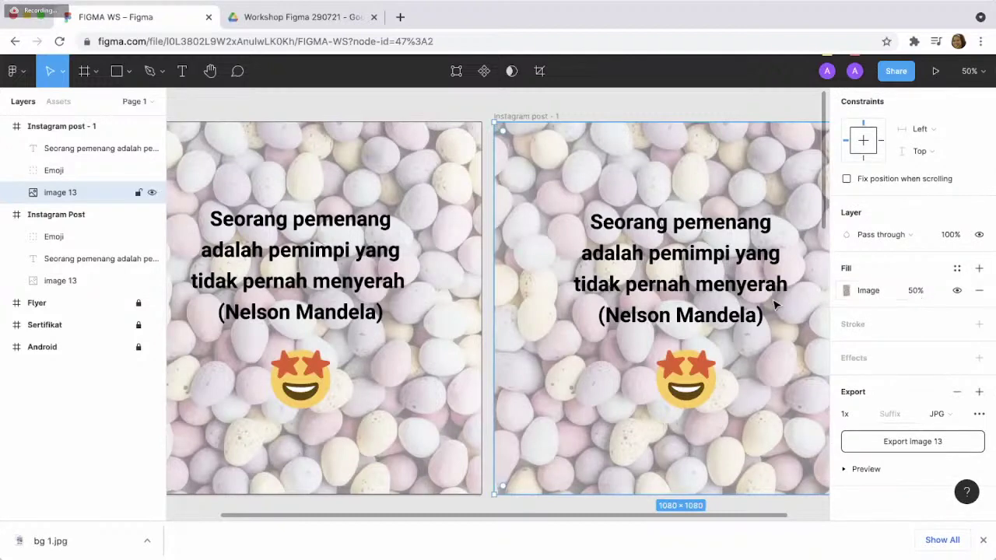
{"action": "left_click", "coordinate": [914, 291]}
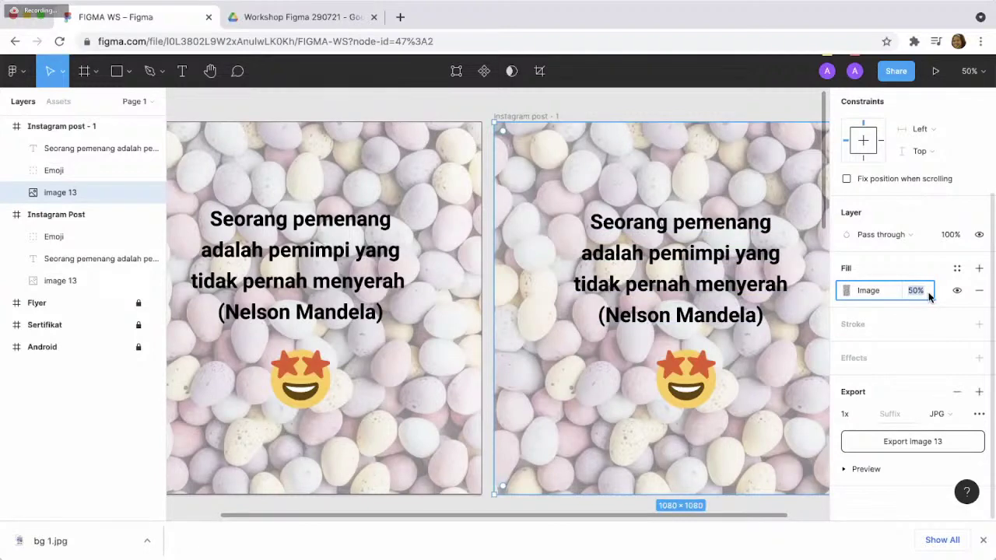
{"action": "type", "text": "100"}
{"action": "key", "text": "Return"}
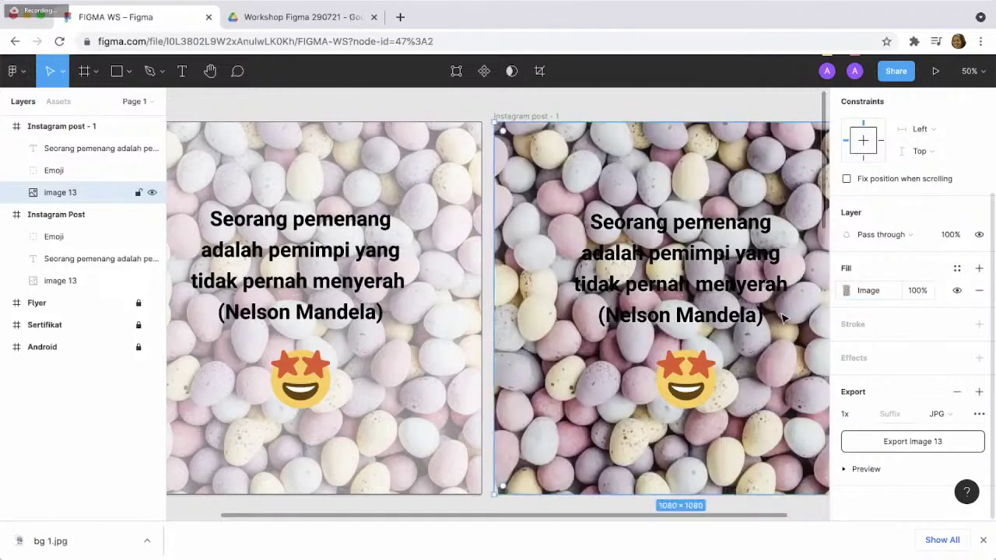
{"action": "left_click", "coordinate": [917, 290]}
{"action": "type", "text": "50"}
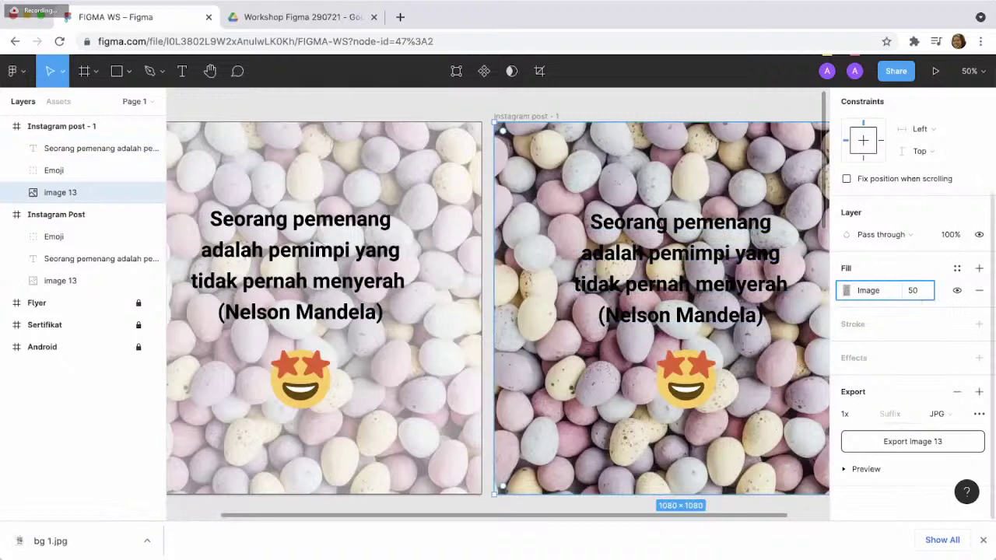
{"action": "key", "text": "Return"}
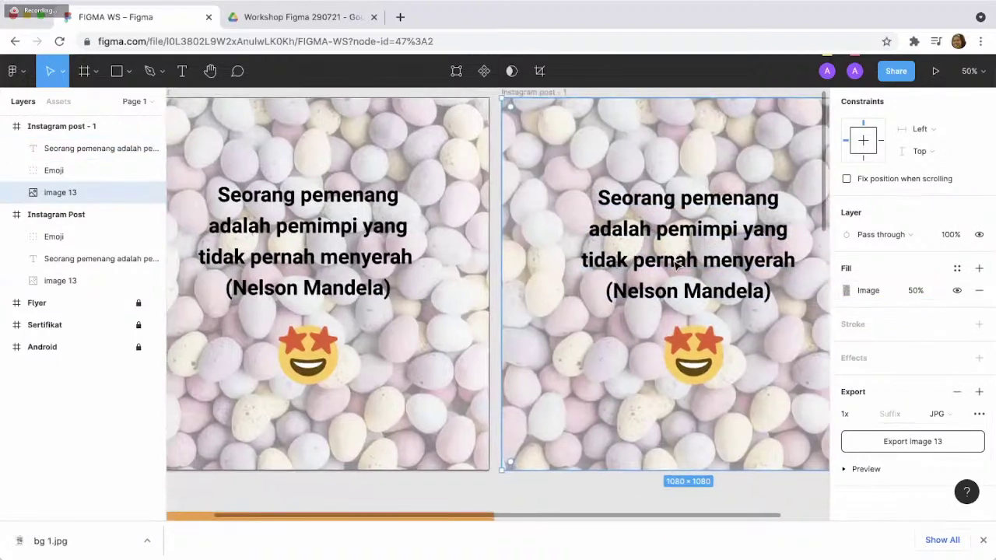
{"action": "scroll", "coordinate": [675, 265], "scroll_direction": "right", "scroll_amount": 2}
{"action": "scroll", "coordinate": [676, 266], "scroll_direction": "right", "scroll_amount": 2}
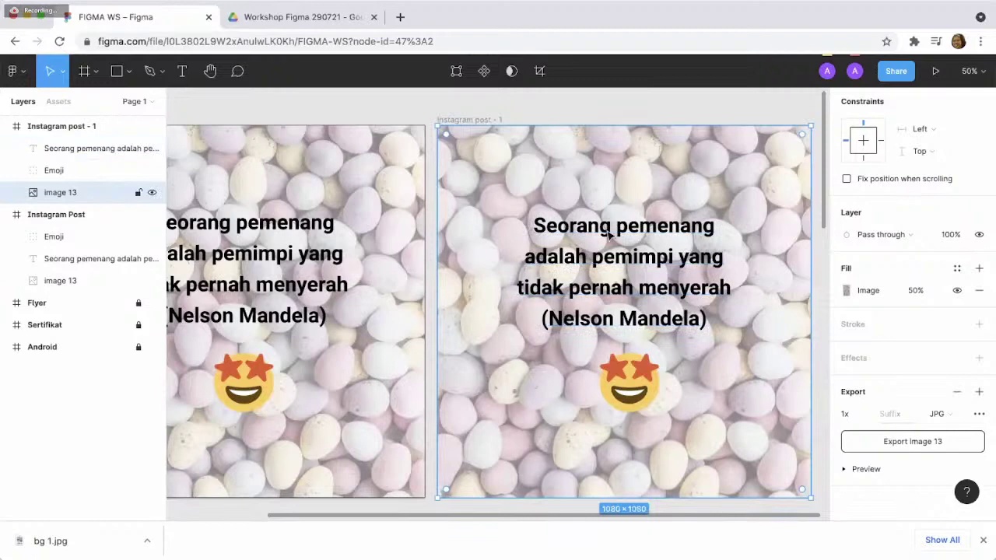
{"action": "left_click", "coordinate": [413, 111]}
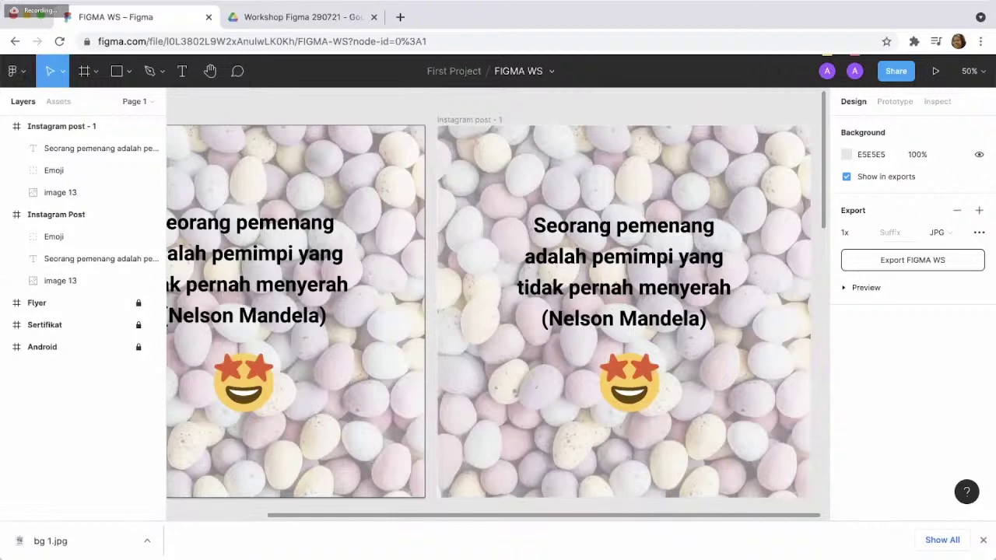
- Delete the egg background image 13 from Instagram post - 1, then go to Google Drive
{"action": "left_click", "coordinate": [477, 381]}
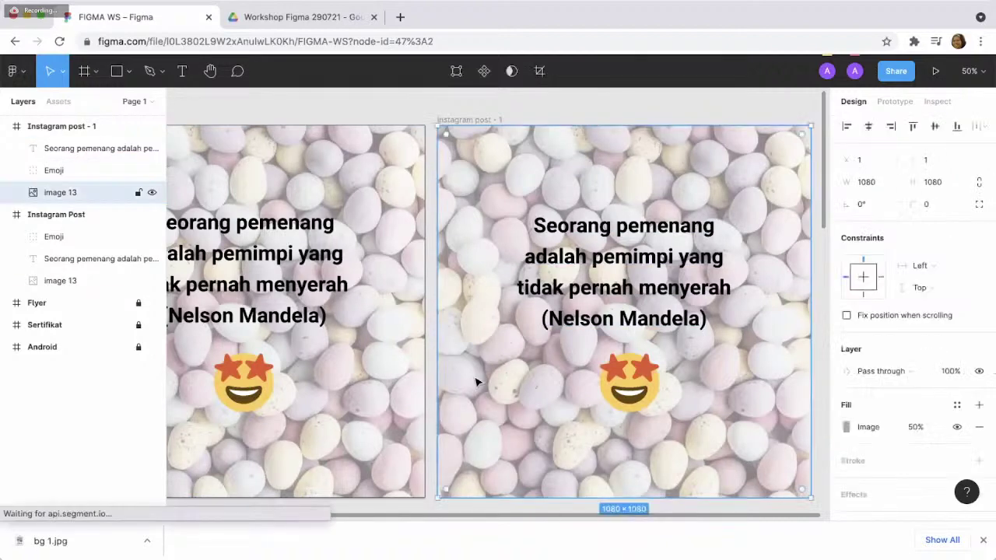
{"action": "key", "text": "Delete"}
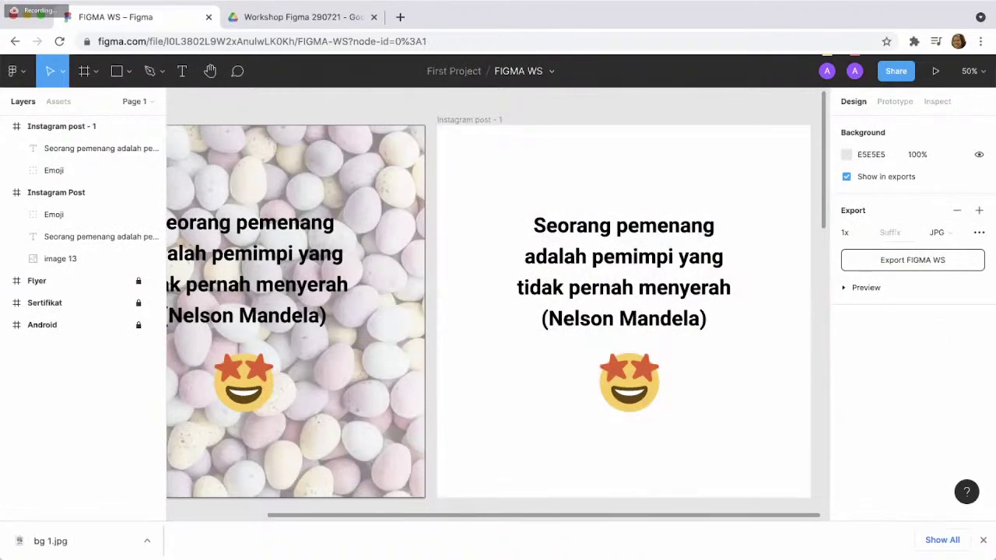
{"action": "left_click", "coordinate": [272, 16]}
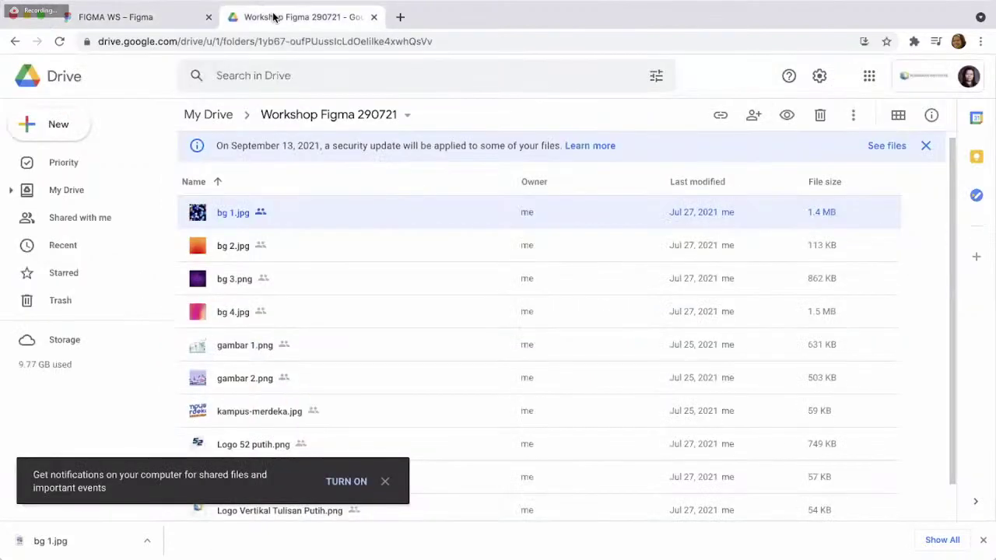
- Paste the bokeh bg 1.jpg photo into the FIGMA WS file as image 29 (2731×4096)
{"action": "scroll", "coordinate": [313, 221], "scroll_direction": "down", "scroll_amount": 1}
{"action": "scroll", "coordinate": [313, 221], "scroll_direction": "up", "scroll_amount": 1}
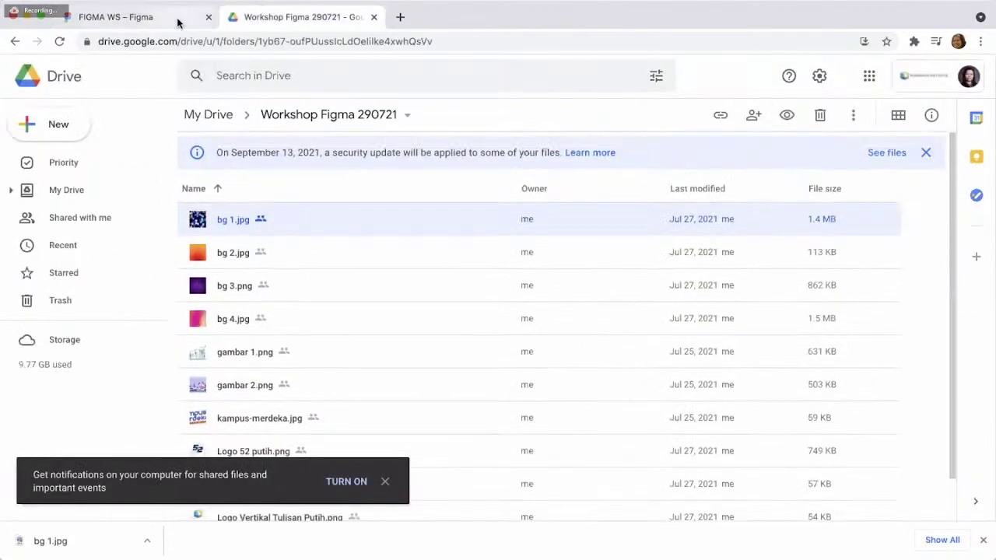
{"action": "left_click", "coordinate": [177, 18]}
{"action": "key", "text": "ctrl+v"}
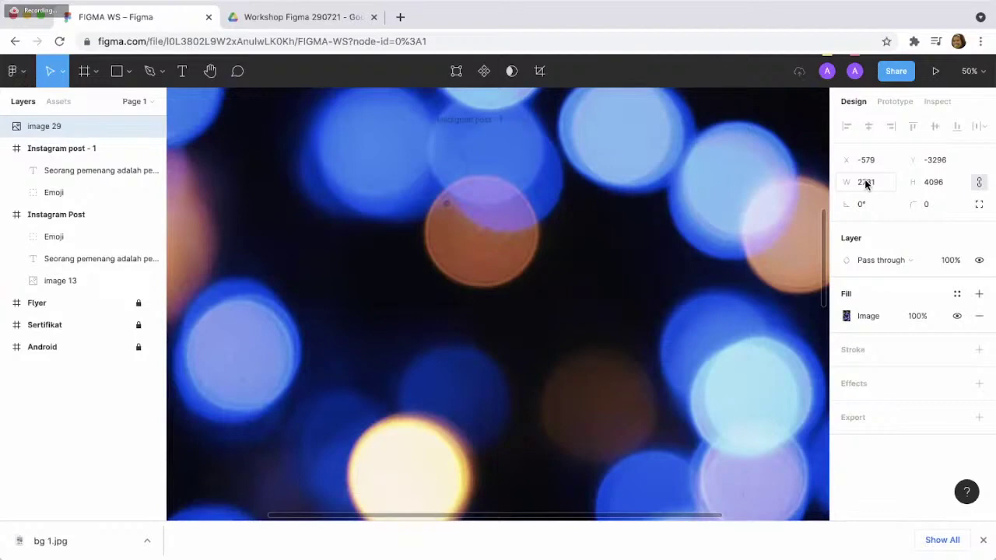
- Scale the bokeh image 'image 29' proportionally to 1080 px tall (about 720×1080)
{"action": "left_click", "coordinate": [862, 184]}
{"action": "type", "text": "1080"}
{"action": "left_click", "coordinate": [931, 189]}
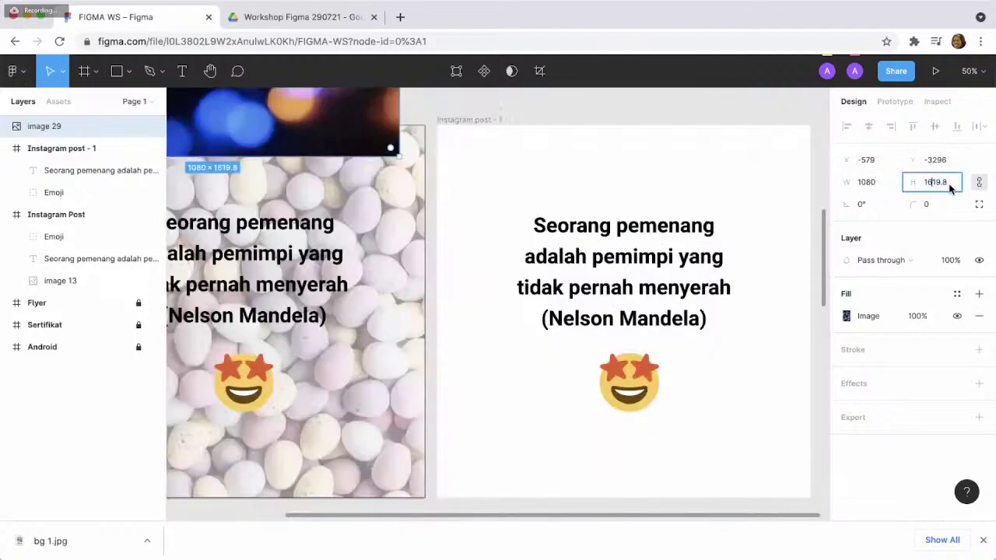
{"action": "double_click", "coordinate": [949, 188]}
{"action": "type", "text": "1080"}
{"action": "key", "text": "Return"}
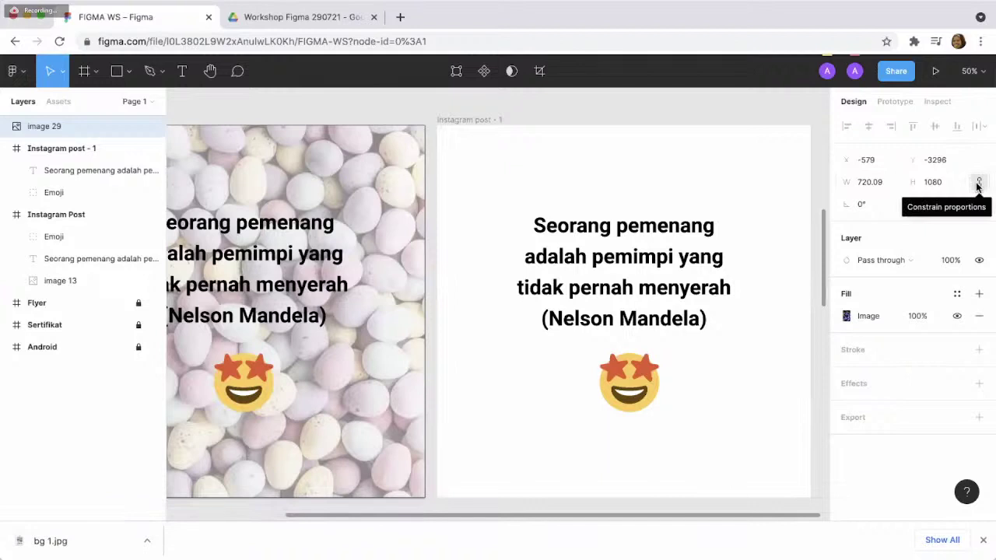
- Set image 29's width to 1080 and its position to X 1, Y 1
{"action": "left_click", "coordinate": [872, 184]}
{"action": "type", "text": "1"}
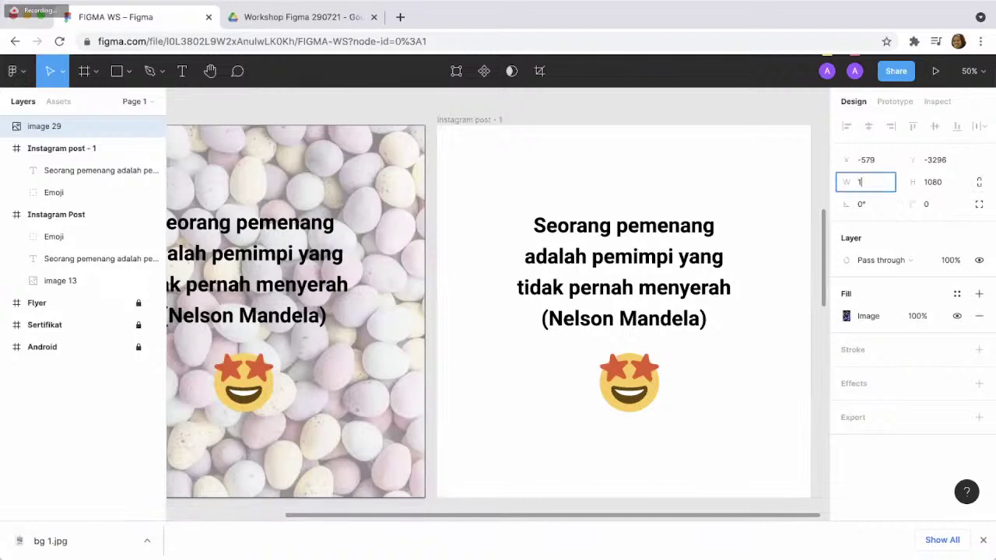
{"action": "type", "text": "080"}
{"action": "key", "text": "Return"}
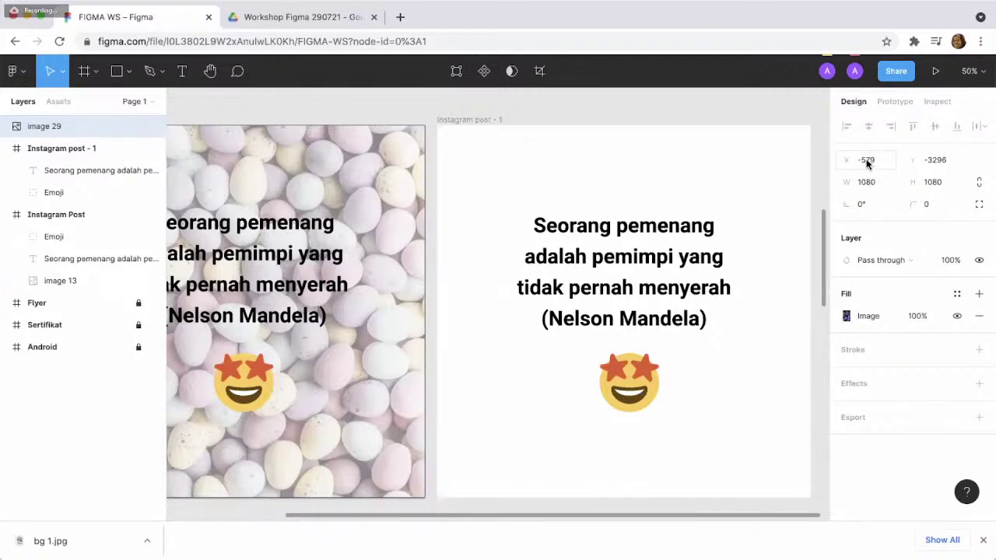
{"action": "left_click", "coordinate": [867, 162]}
{"action": "type", "text": "1"}
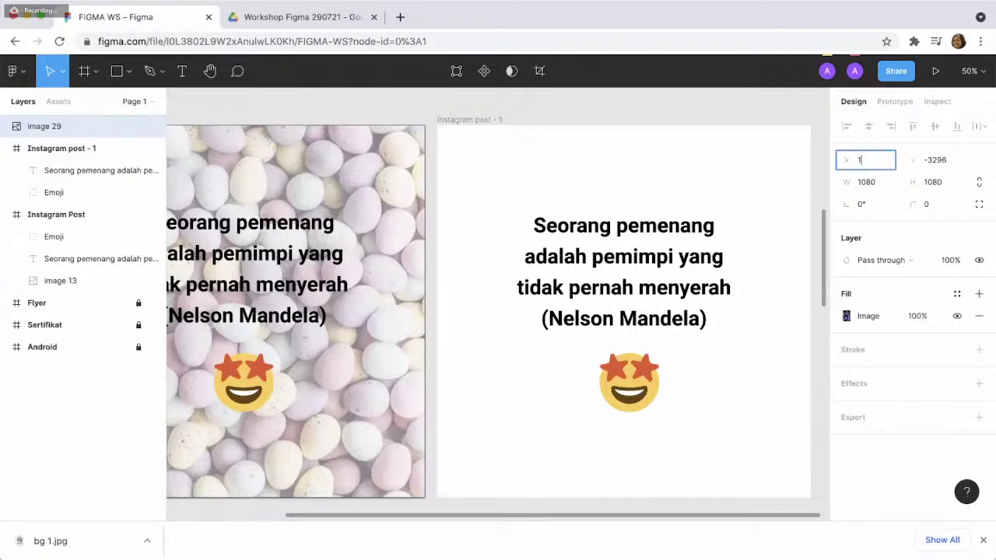
{"action": "left_click", "coordinate": [930, 163]}
{"action": "type", "text": "1"}
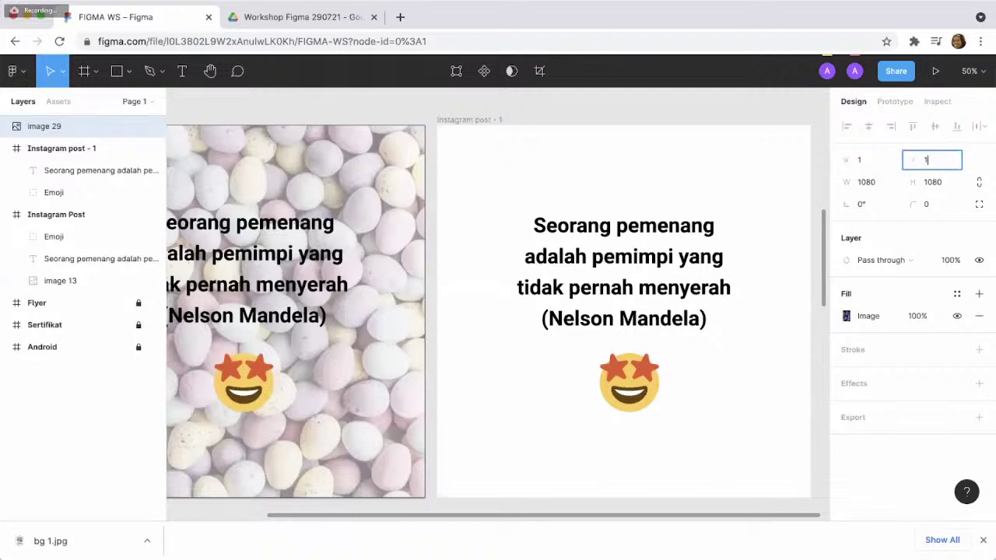
{"action": "key", "text": "Return"}
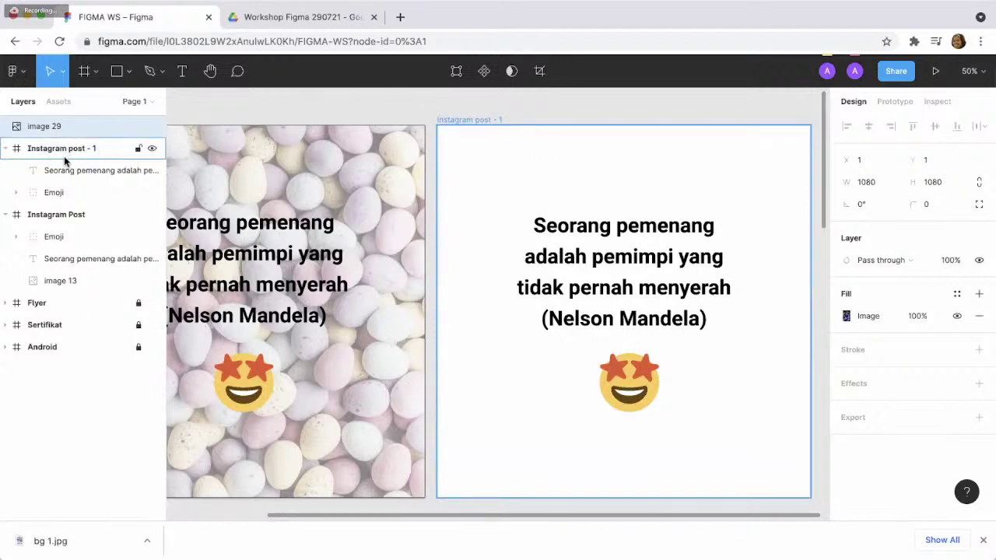
- Move image 29 into the Instagram post - 1 frame, undoing an accidental move of image 13
{"action": "left_click_drag", "start_coordinate": [64, 125], "coordinate": [70, 162]}
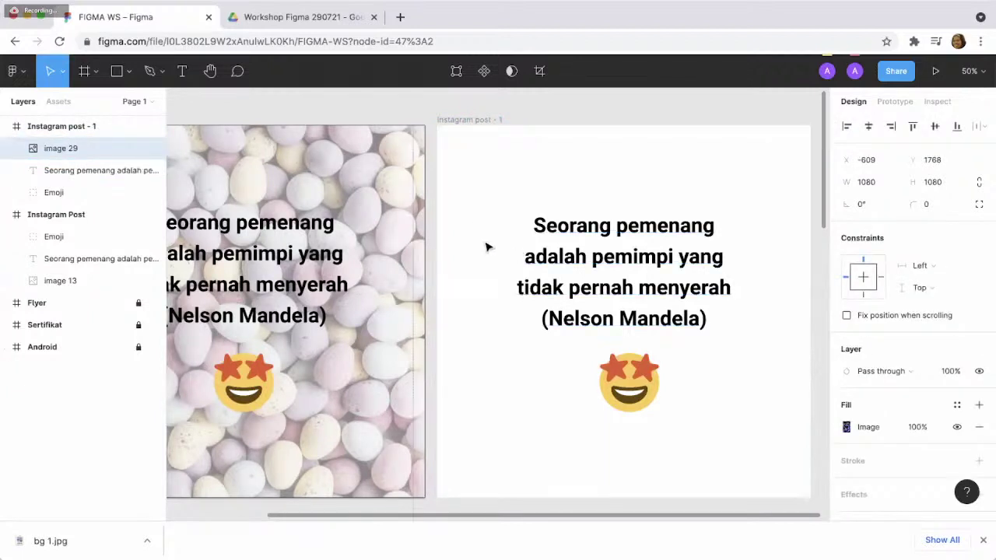
{"action": "left_click", "coordinate": [513, 246]}
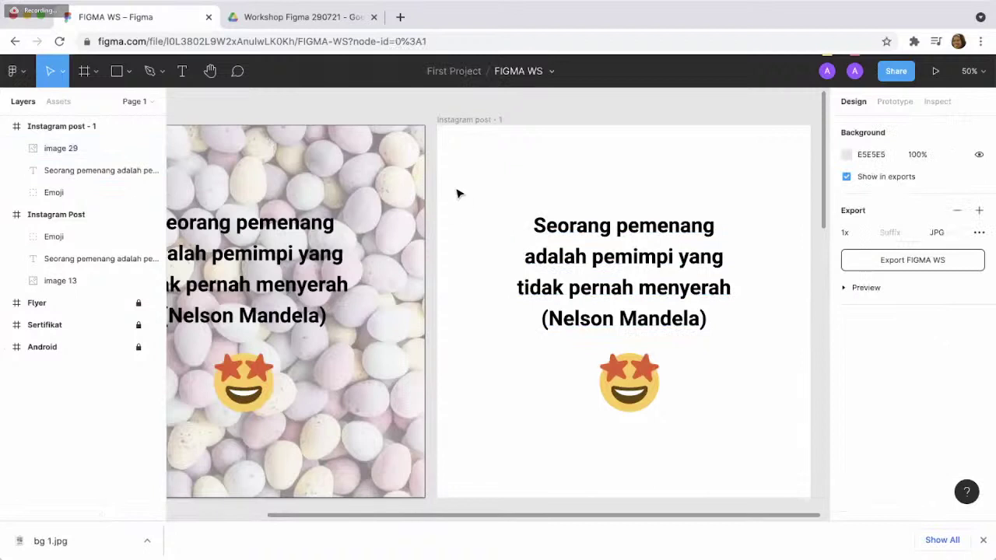
{"action": "left_click", "coordinate": [68, 150]}
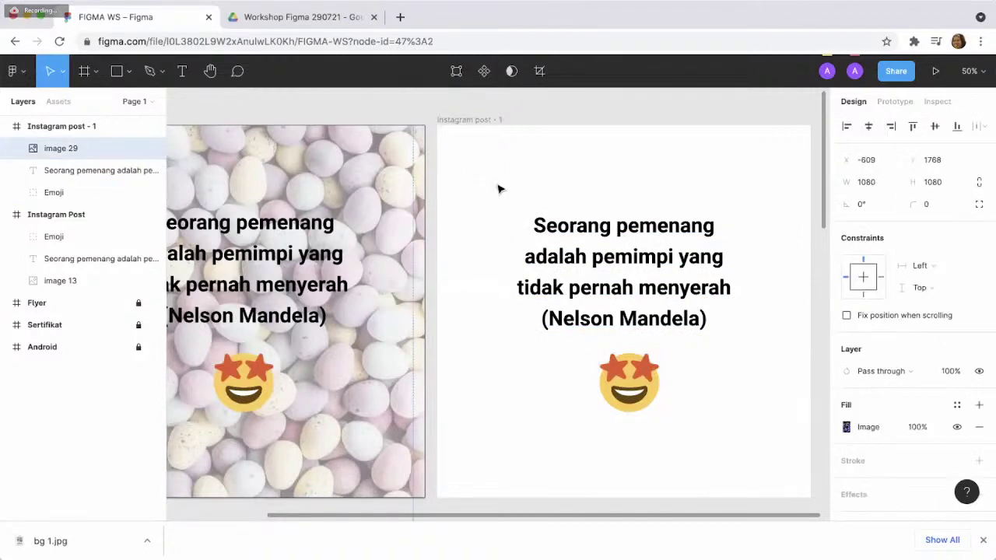
{"action": "scroll", "coordinate": [459, 208], "scroll_direction": "down", "scroll_amount": 2}
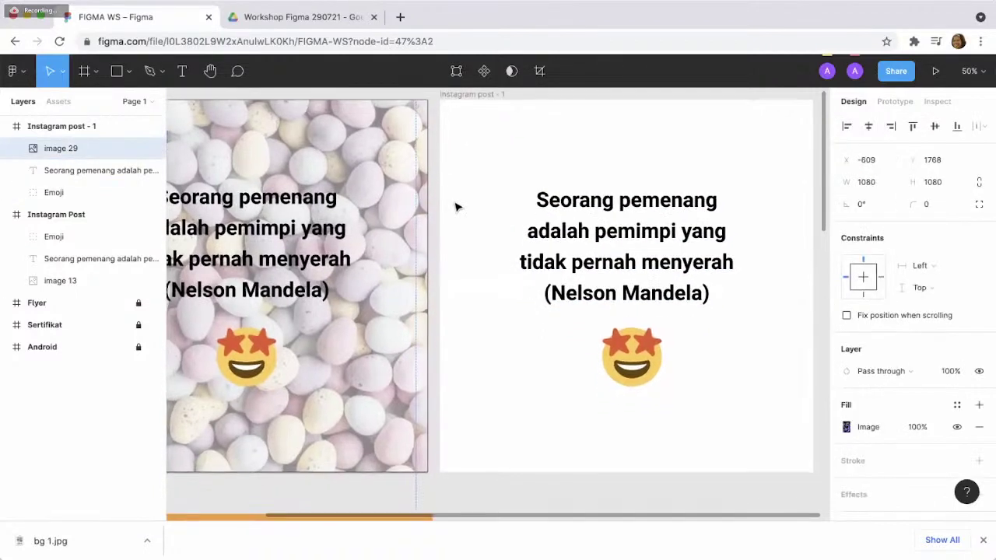
{"action": "left_click", "coordinate": [60, 280]}
{"action": "left_click_drag", "start_coordinate": [327, 233], "coordinate": [429, 187]}
{"action": "key", "text": "ctrl+z"}
- Reselect image 29 and pan around the canvas to check its placement
{"action": "left_click", "coordinate": [128, 156]}
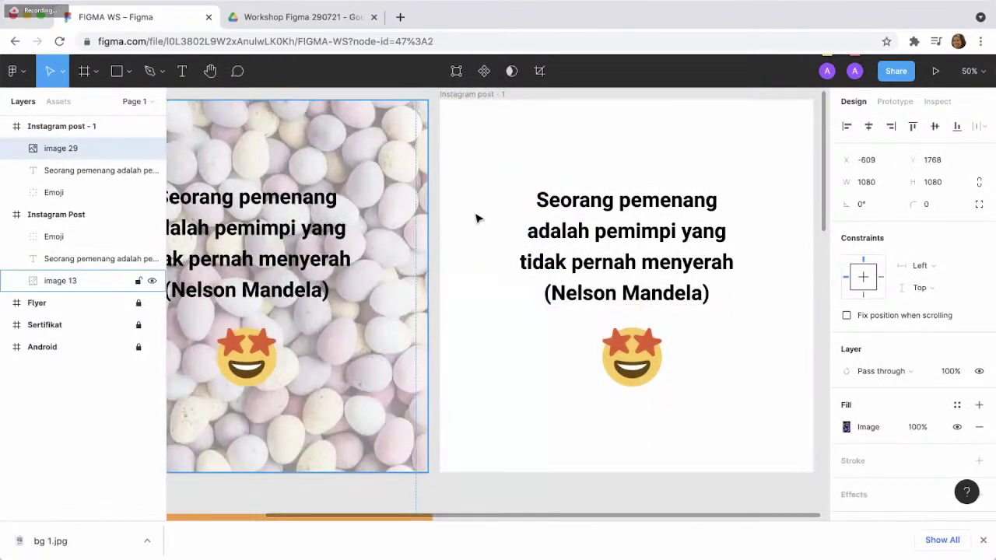
{"action": "scroll", "coordinate": [369, 269], "scroll_direction": "down", "scroll_amount": 5}
{"action": "scroll", "coordinate": [369, 269], "scroll_direction": "left", "scroll_amount": 5}
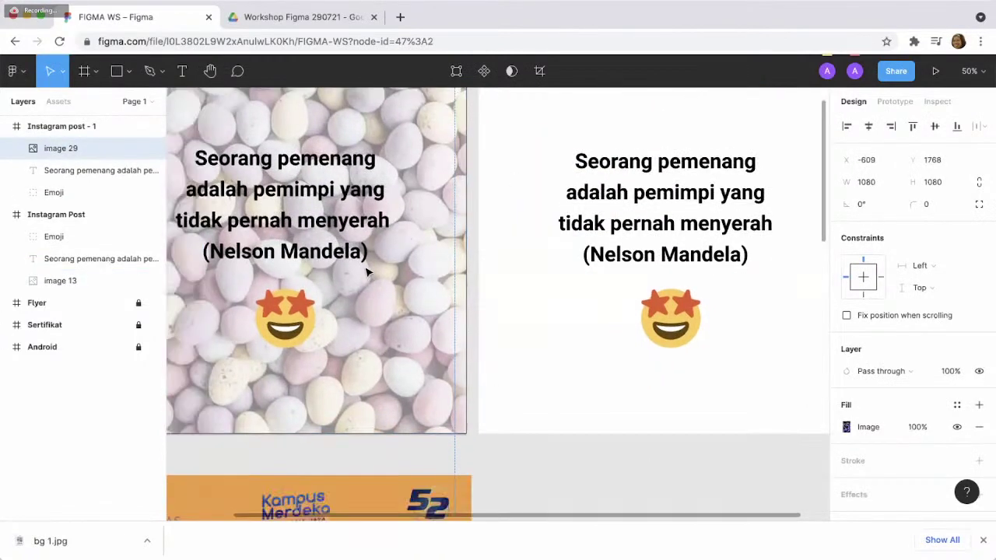
{"action": "scroll", "coordinate": [368, 270], "scroll_direction": "up", "scroll_amount": 3}
{"action": "scroll", "coordinate": [369, 271], "scroll_direction": "right", "scroll_amount": 1}
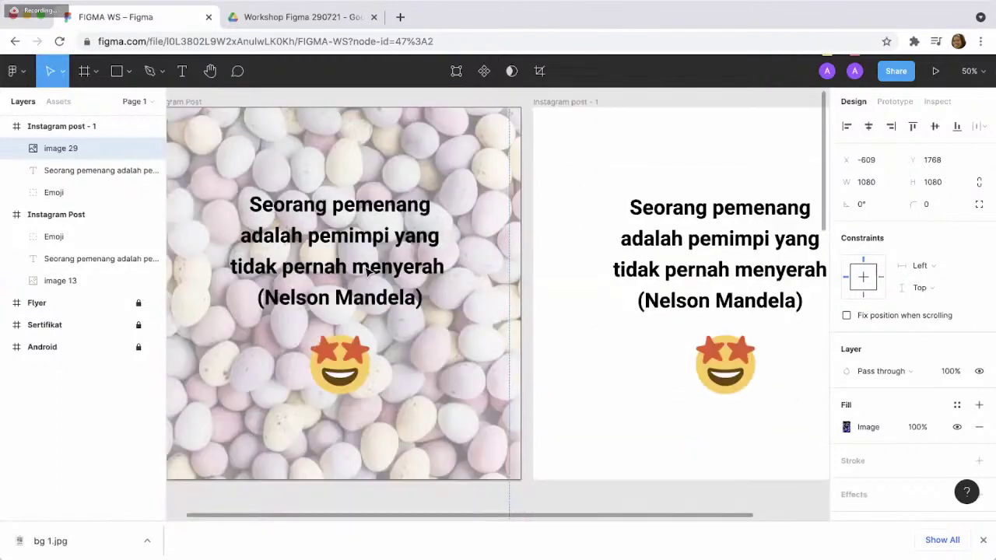
{"action": "scroll", "coordinate": [465, 241], "scroll_direction": "right", "scroll_amount": 5}
{"action": "scroll", "coordinate": [465, 241], "scroll_direction": "up", "scroll_amount": 2}
{"action": "left_click", "coordinate": [467, 233]}
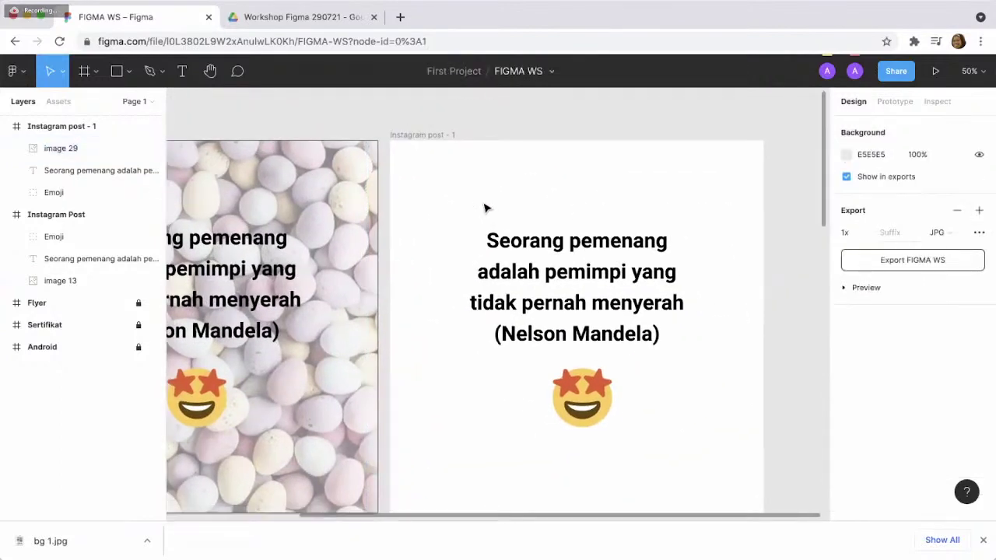
- Reposition image 29 at X 1, Y 1 inside the frame
{"action": "left_click", "coordinate": [72, 148]}
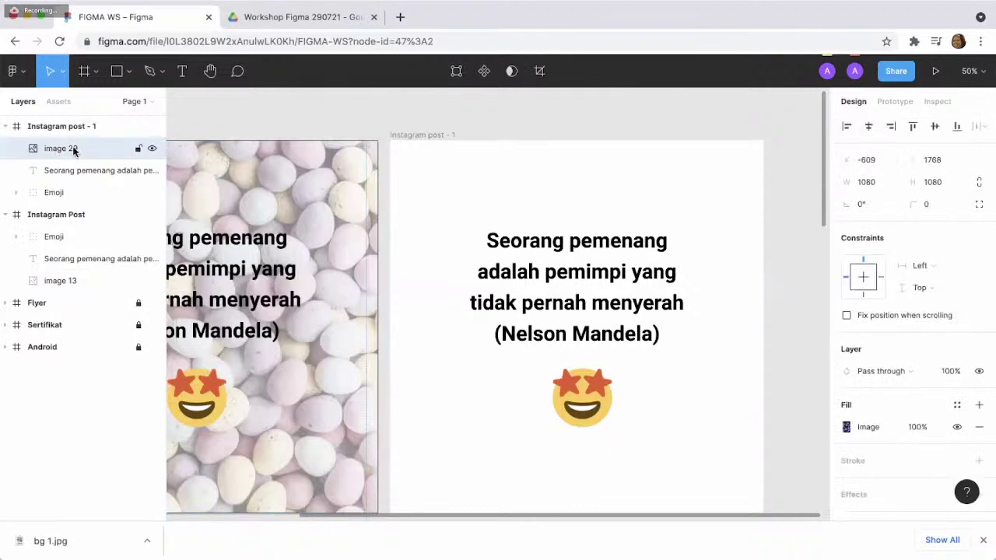
{"action": "key", "text": "Tab"}
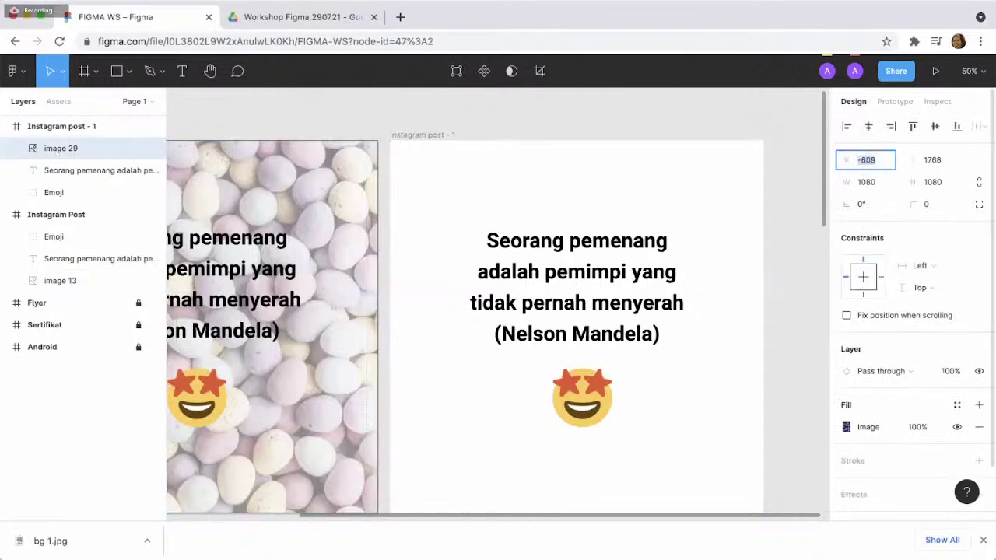
{"action": "type", "text": "1"}
{"action": "key", "text": "Return"}
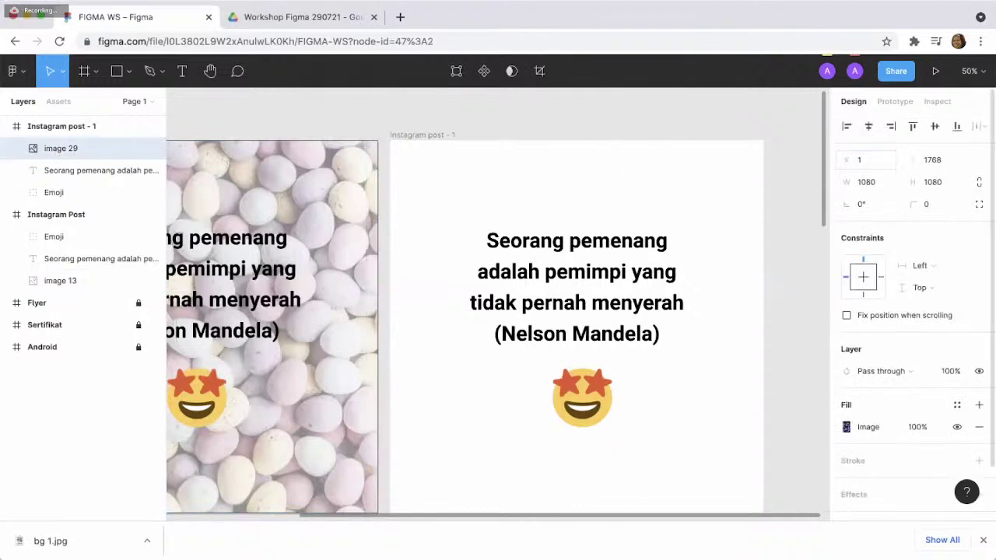
{"action": "left_click", "coordinate": [934, 161]}
{"action": "type", "text": "1"}
{"action": "key", "text": "Return"}
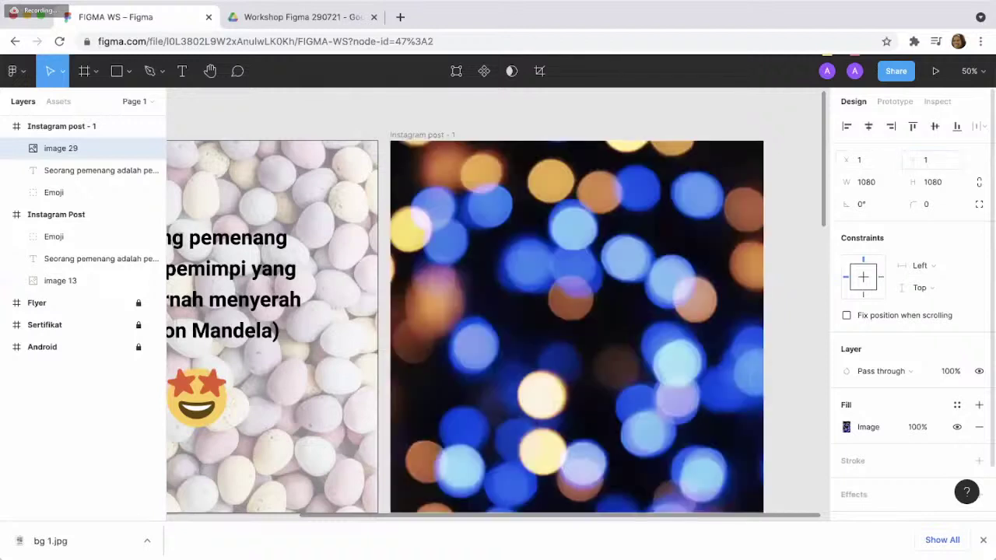
- Send image 29 to back so the quote and star-eyed emoji appear above it
{"action": "scroll", "coordinate": [707, 211], "scroll_direction": "down", "scroll_amount": 1}
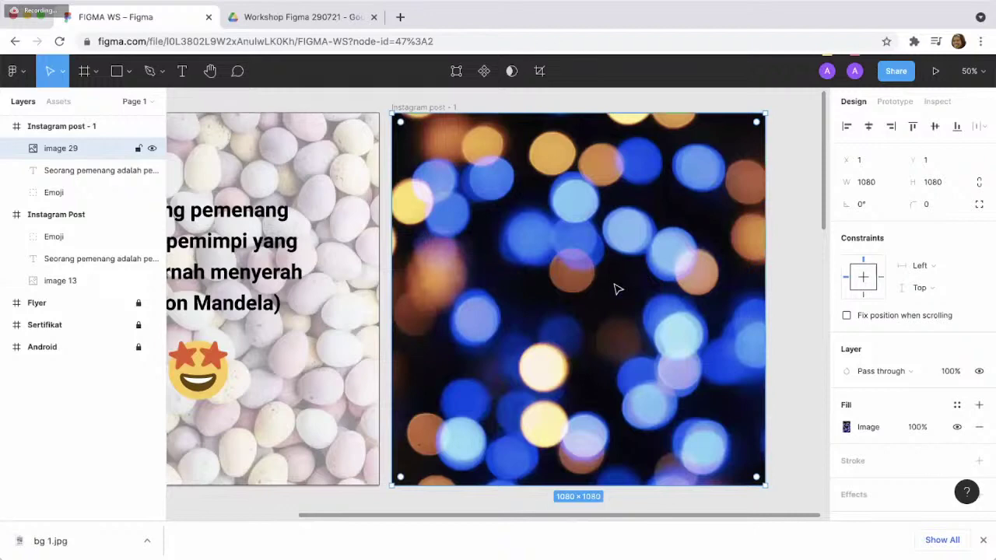
{"action": "right_click", "coordinate": [615, 288]}
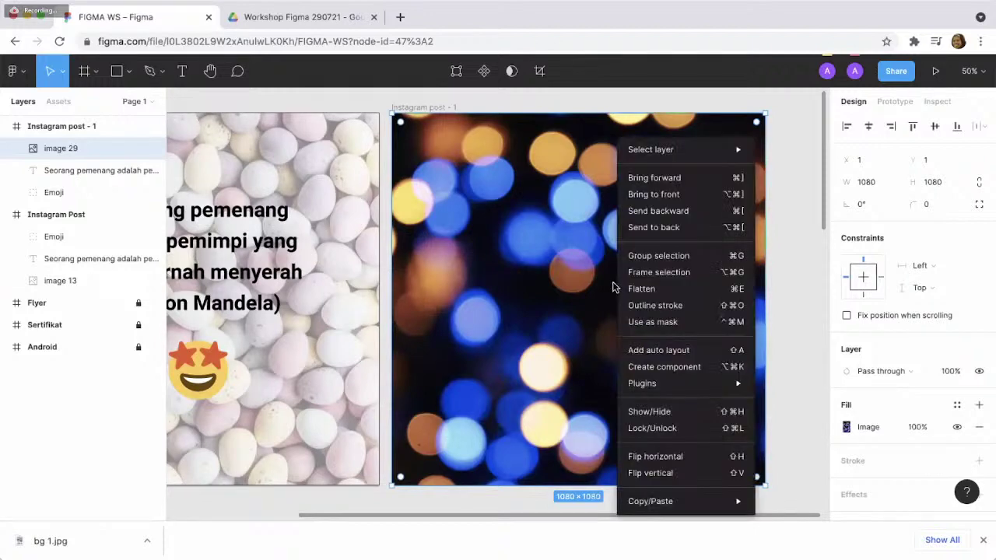
{"action": "left_click", "coordinate": [669, 227]}
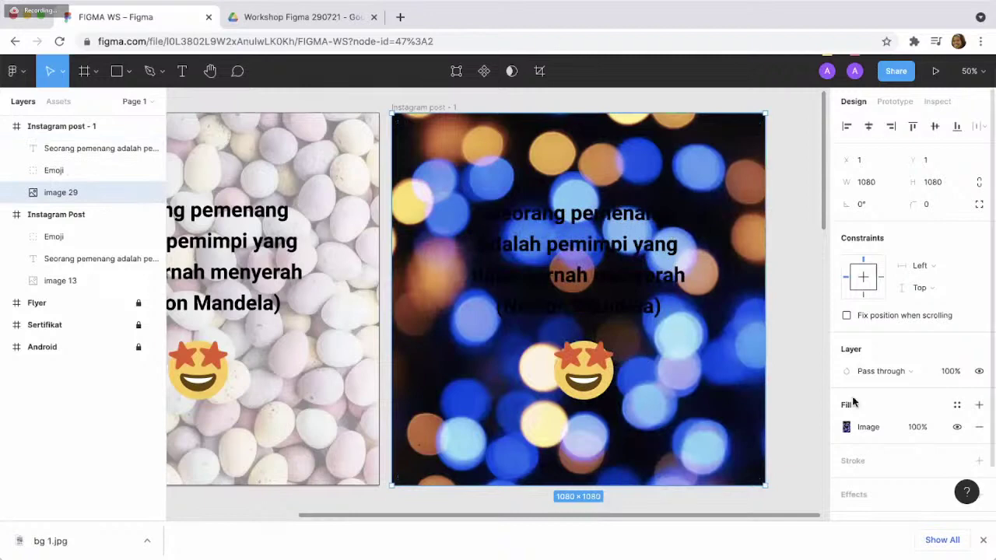
- Lower image 29's fill opacity from 100% to 50%
{"action": "left_click", "coordinate": [916, 429]}
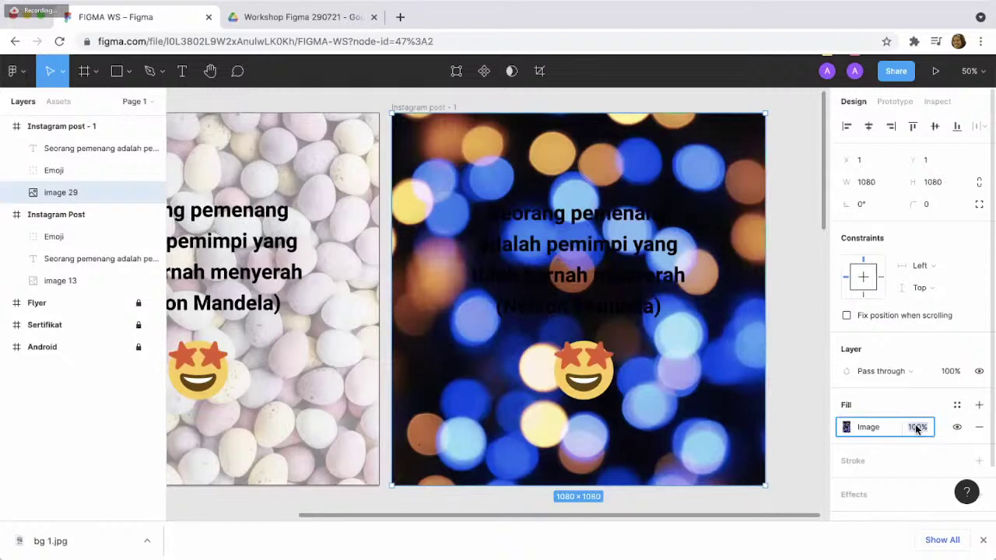
{"action": "type", "text": "50"}
{"action": "key", "text": "Return"}
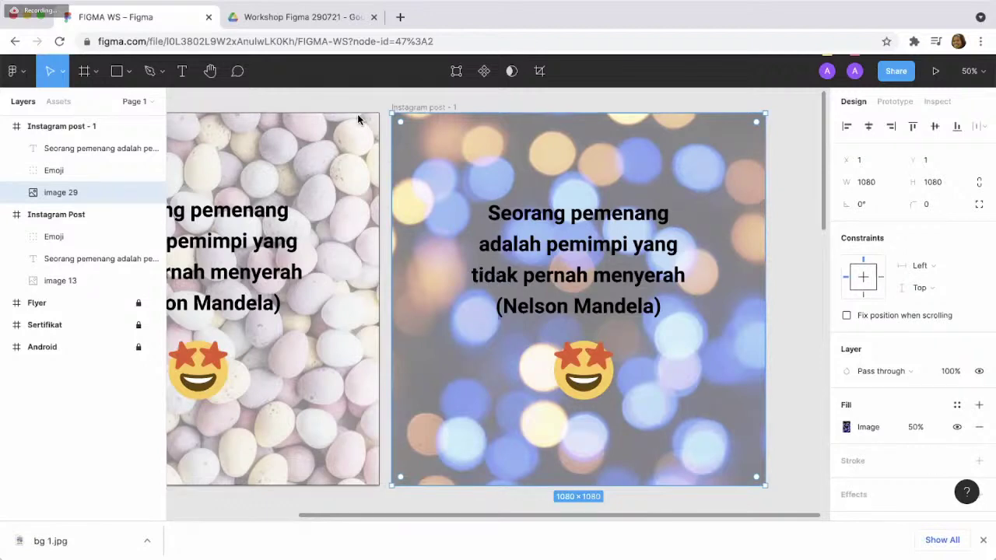
{"action": "scroll", "coordinate": [577, 357], "scroll_direction": "down", "scroll_amount": 2}
{"action": "scroll", "coordinate": [578, 360], "scroll_direction": "down", "scroll_amount": 2}
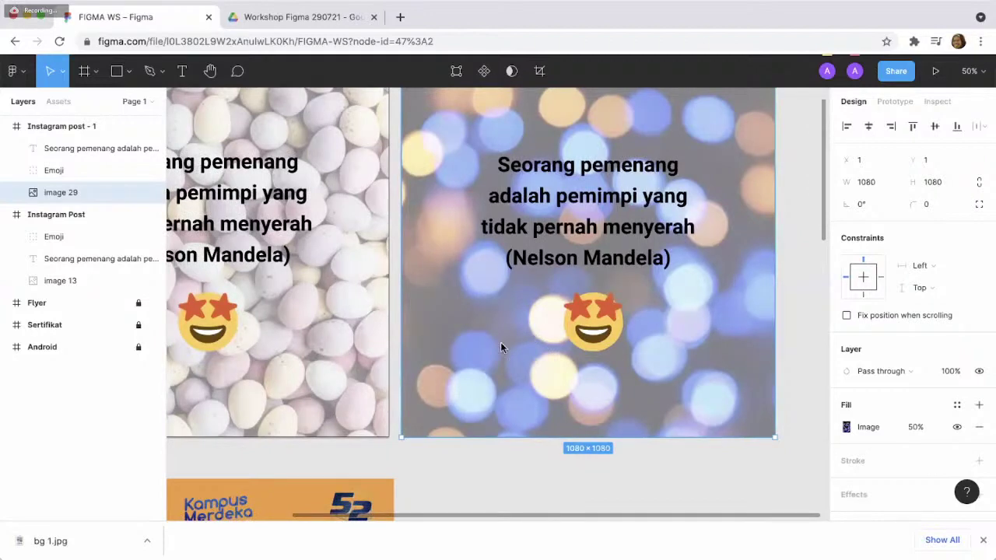
{"action": "scroll", "coordinate": [502, 347], "scroll_direction": "down", "scroll_amount": 2}
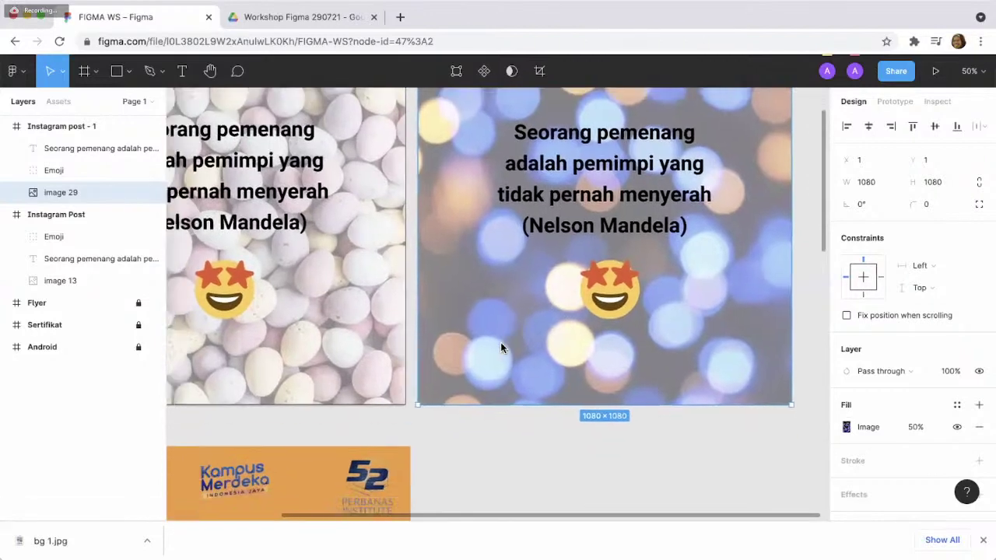
{"action": "scroll", "coordinate": [500, 341], "scroll_direction": "down", "scroll_amount": 10}
{"action": "scroll", "coordinate": [500, 341], "scroll_direction": "left", "scroll_amount": 5}
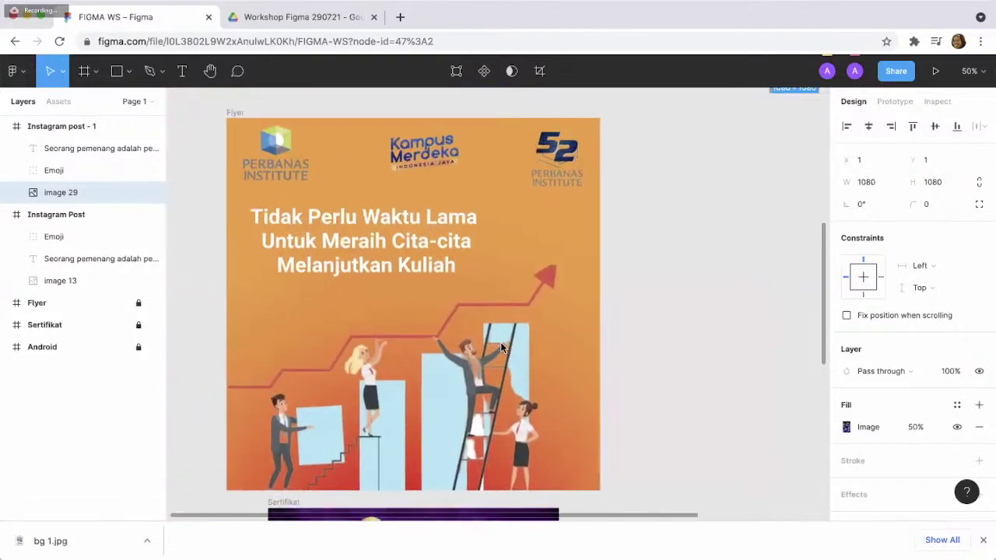
{"action": "scroll", "coordinate": [501, 342], "scroll_direction": "right", "scroll_amount": 1}
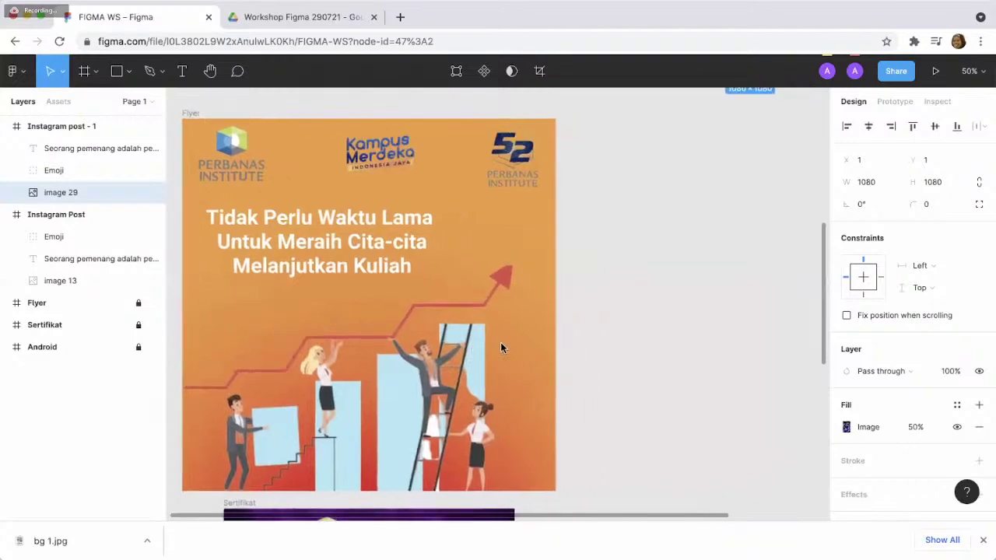
{"action": "scroll", "coordinate": [551, 290], "scroll_direction": "up", "scroll_amount": 9}
{"action": "scroll", "coordinate": [552, 289], "scroll_direction": "right", "scroll_amount": 1}
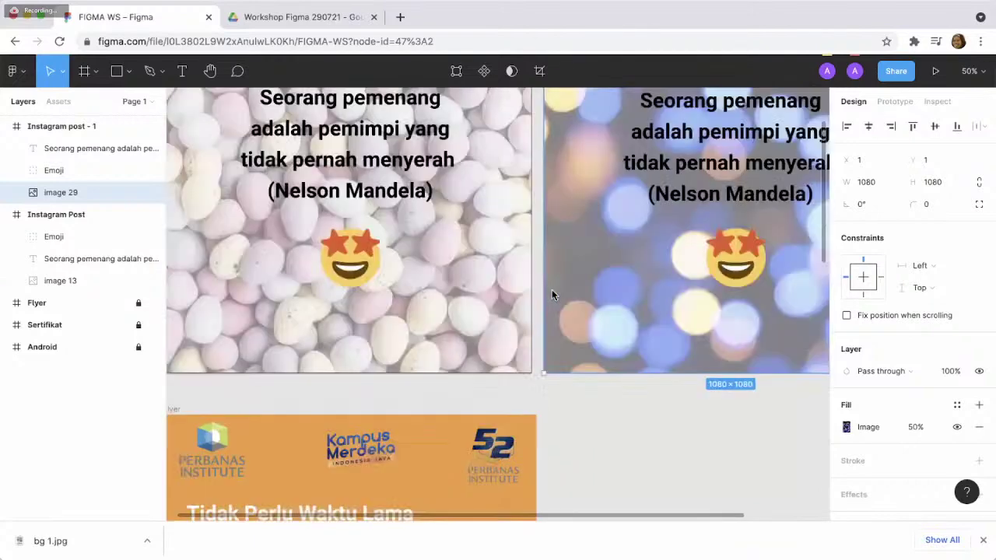
{"action": "scroll", "coordinate": [552, 289], "scroll_direction": "up", "scroll_amount": 4}
{"action": "scroll", "coordinate": [551, 289], "scroll_direction": "right", "scroll_amount": 4}
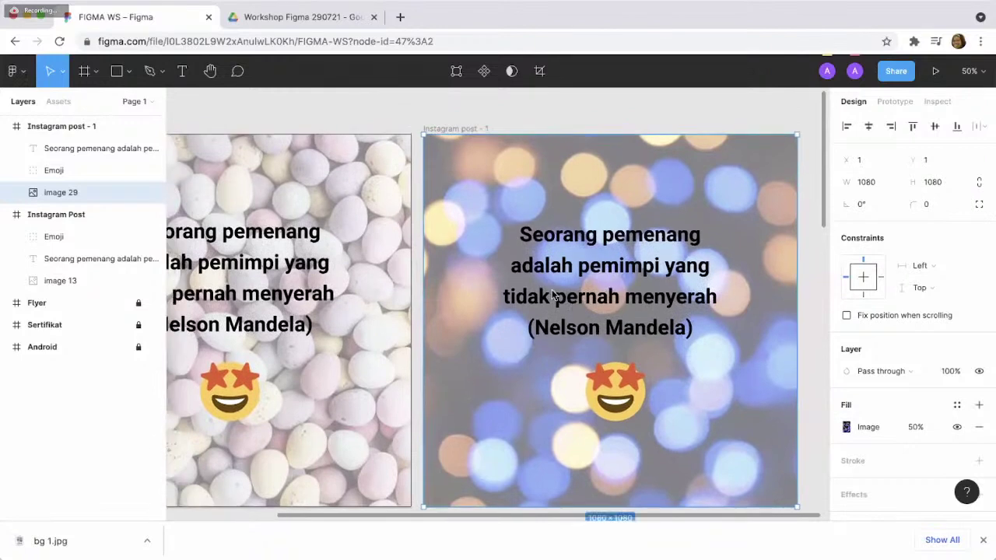
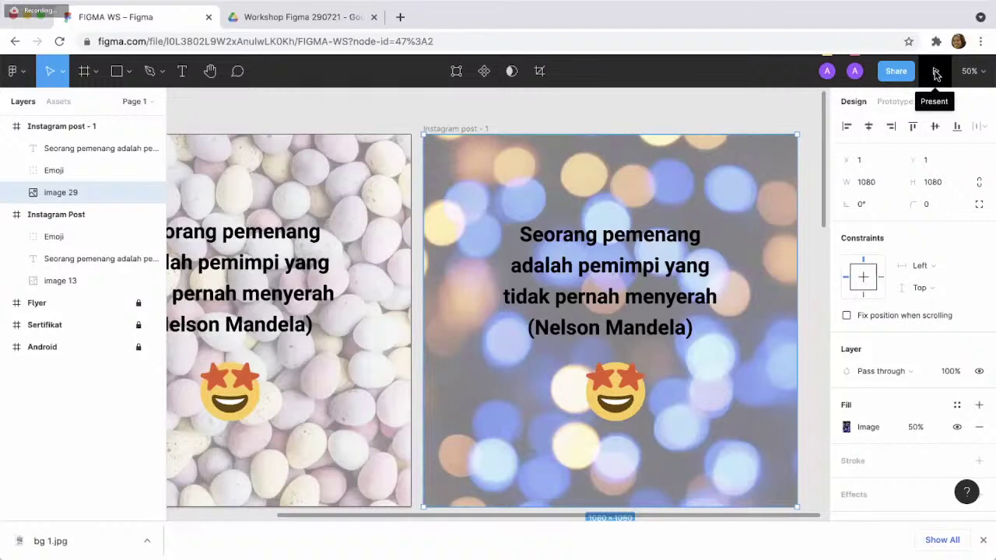
- Preview the bokeh Nelson Mandela quote post in presentation mode, then return to the FIGMA WS editor
{"action": "left_click", "coordinate": [936, 72]}
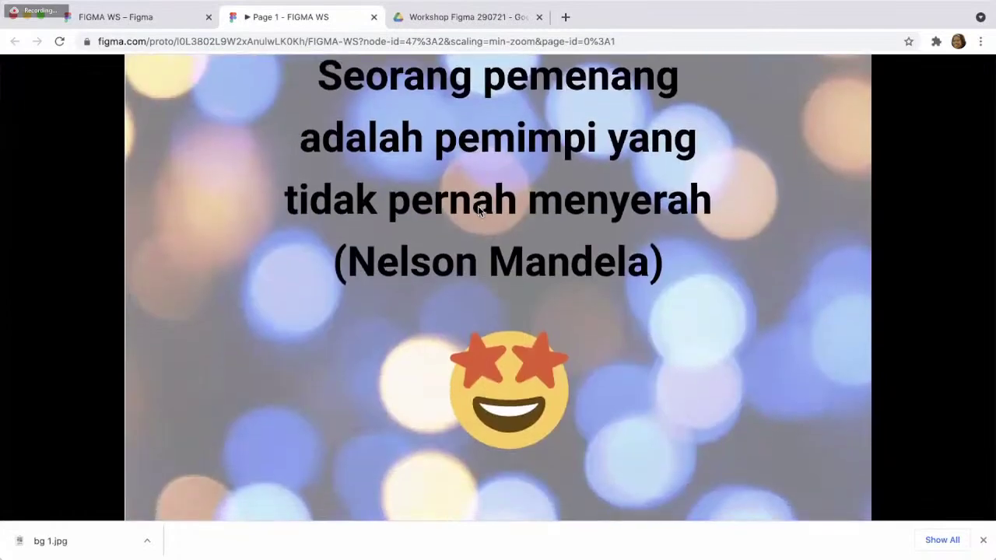
{"action": "scroll", "coordinate": [598, 189], "scroll_direction": "down", "scroll_amount": 3}
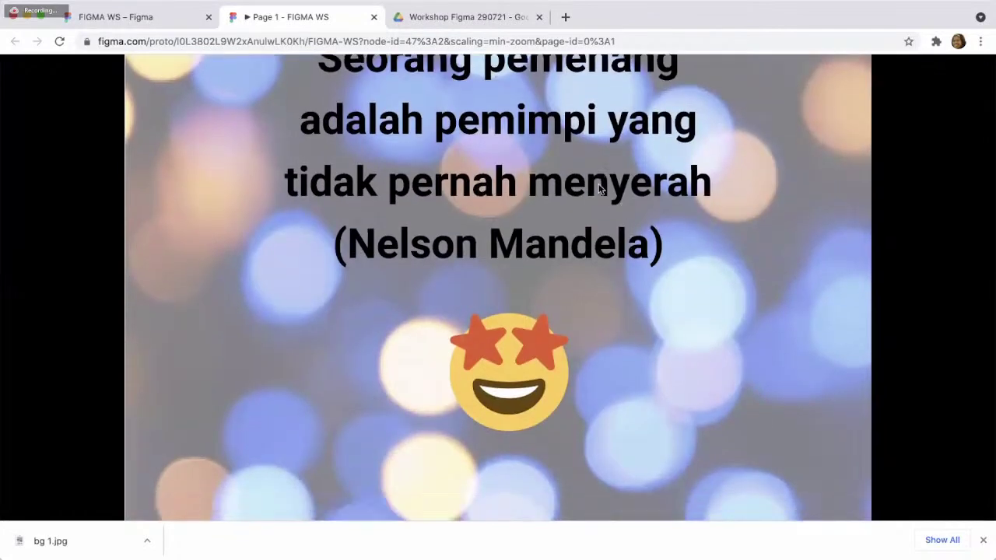
{"action": "scroll", "coordinate": [598, 187], "scroll_direction": "up", "scroll_amount": 3}
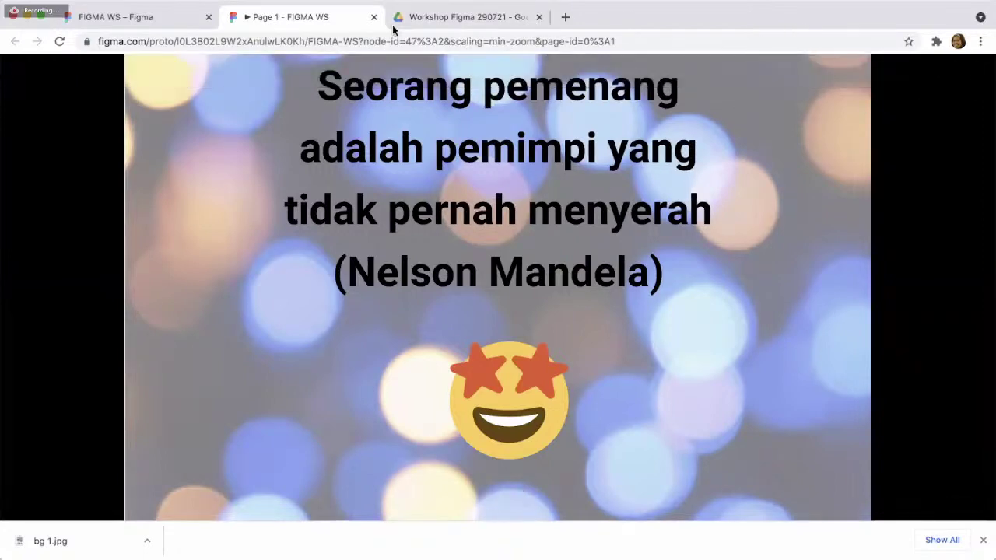
{"action": "left_click", "coordinate": [162, 25]}
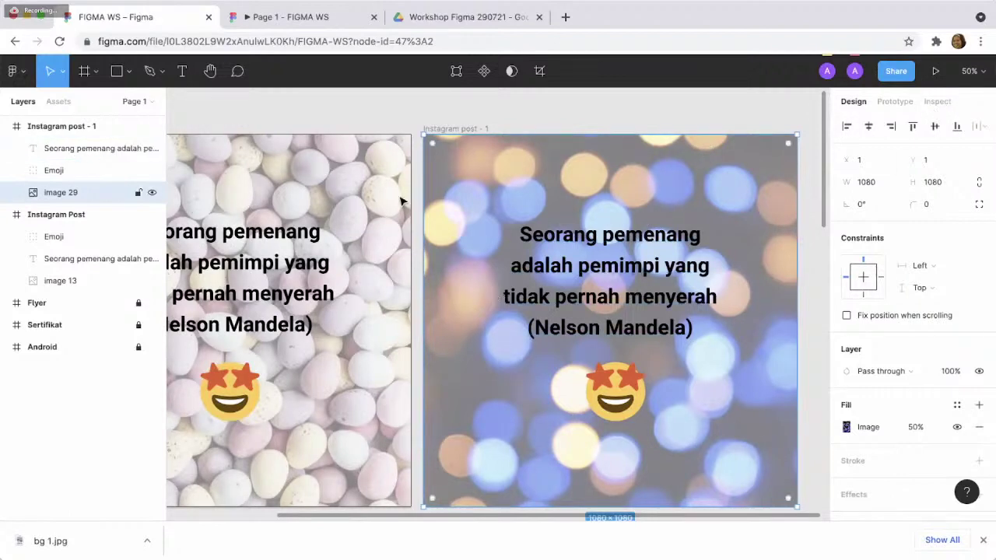
{"action": "left_click", "coordinate": [373, 111]}
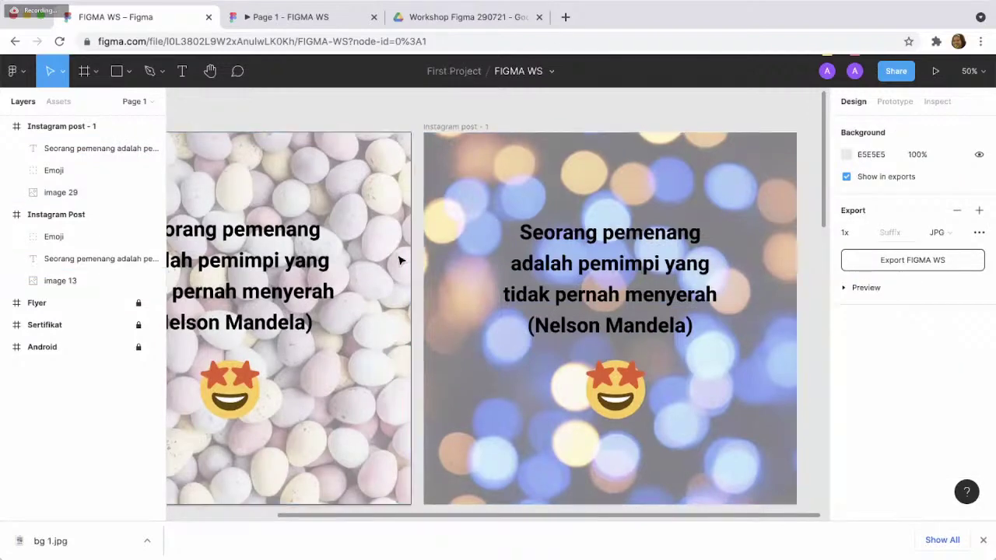
{"action": "scroll", "coordinate": [398, 261], "scroll_direction": "down", "scroll_amount": 1}
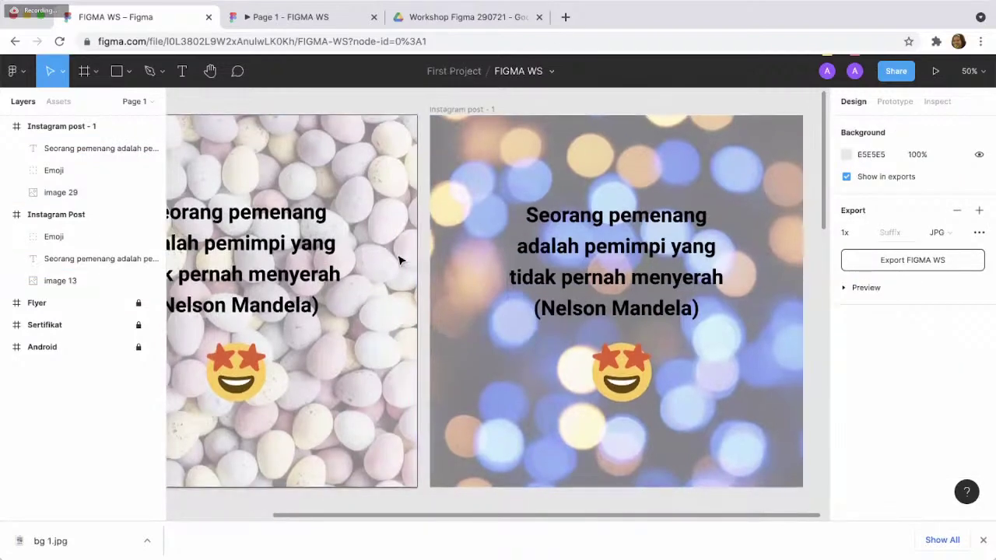
{"action": "scroll", "coordinate": [398, 261], "scroll_direction": "down", "scroll_amount": 1}
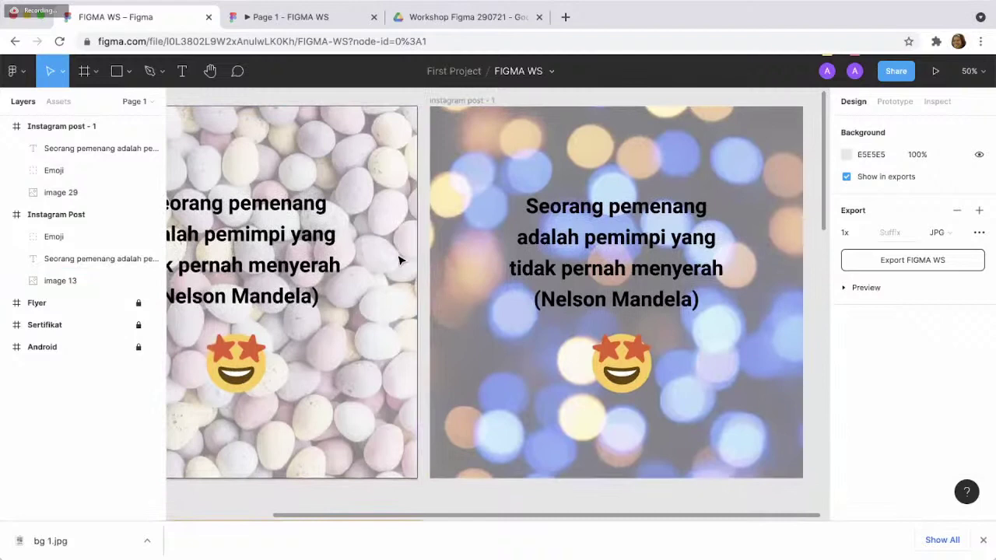
{"action": "scroll", "coordinate": [398, 261], "scroll_direction": "down", "scroll_amount": 1}
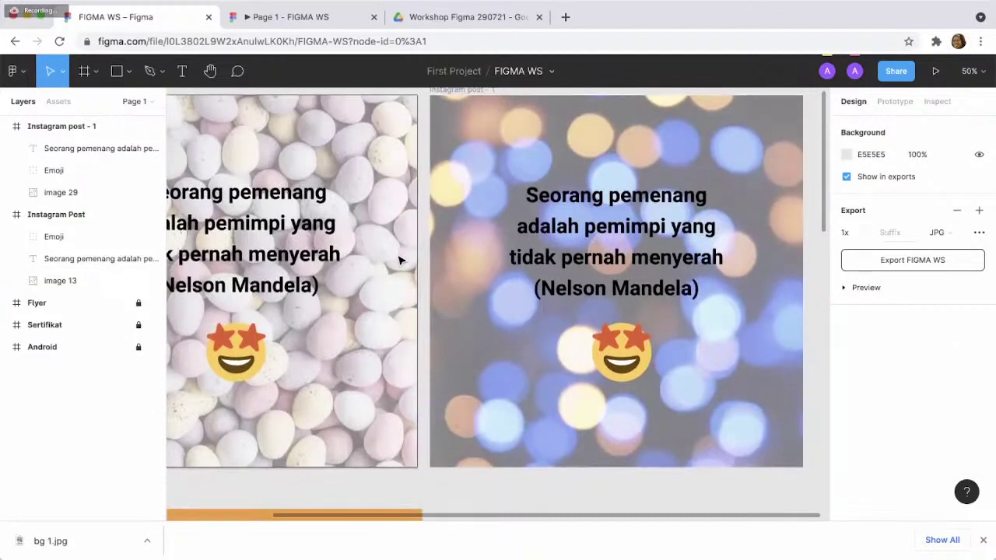
{"action": "scroll", "coordinate": [398, 260], "scroll_direction": "up", "scroll_amount": 1}
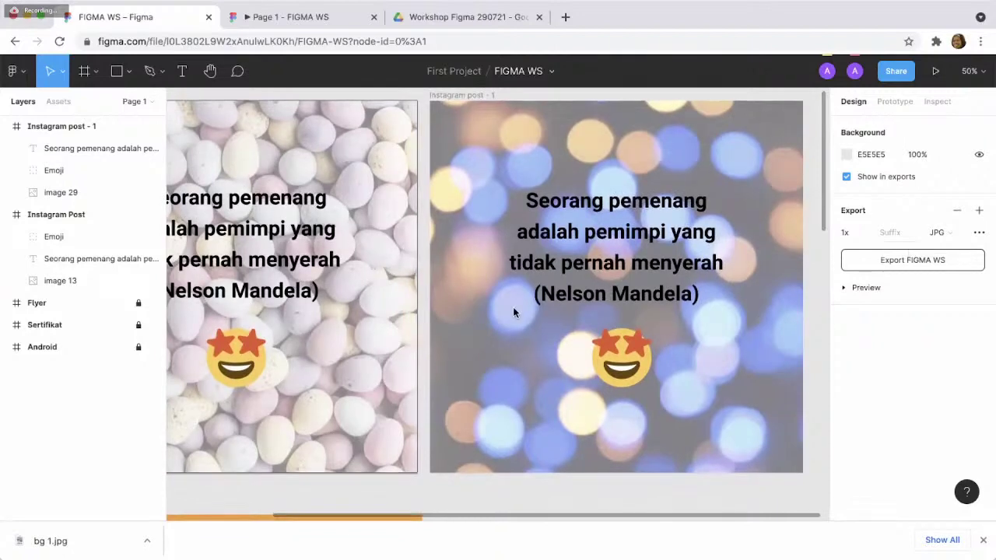
{"action": "scroll", "coordinate": [513, 312], "scroll_direction": "down", "scroll_amount": 10}
{"action": "scroll", "coordinate": [512, 312], "scroll_direction": "down", "scroll_amount": 20}
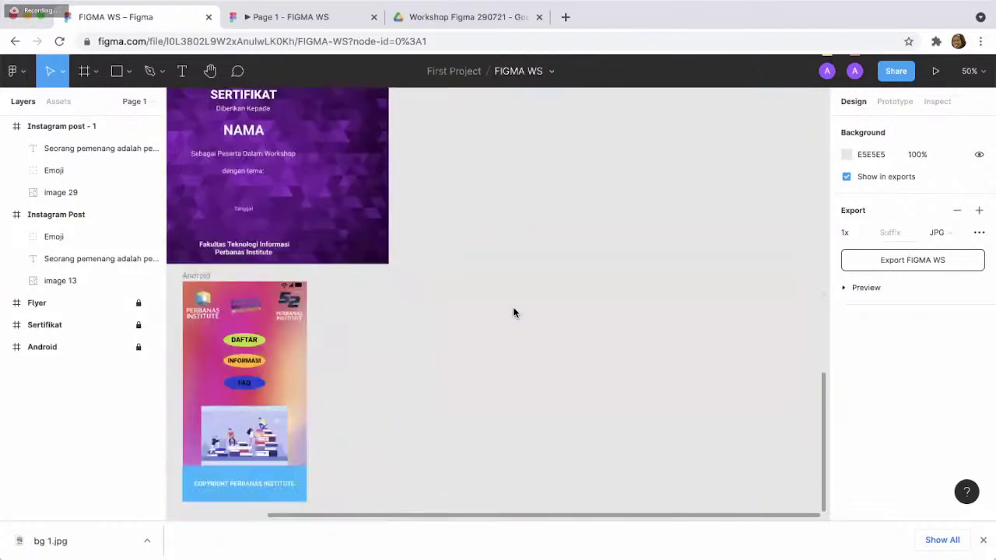
{"action": "scroll", "coordinate": [513, 312], "scroll_direction": "up", "scroll_amount": 2}
{"action": "scroll", "coordinate": [513, 312], "scroll_direction": "left", "scroll_amount": 2}
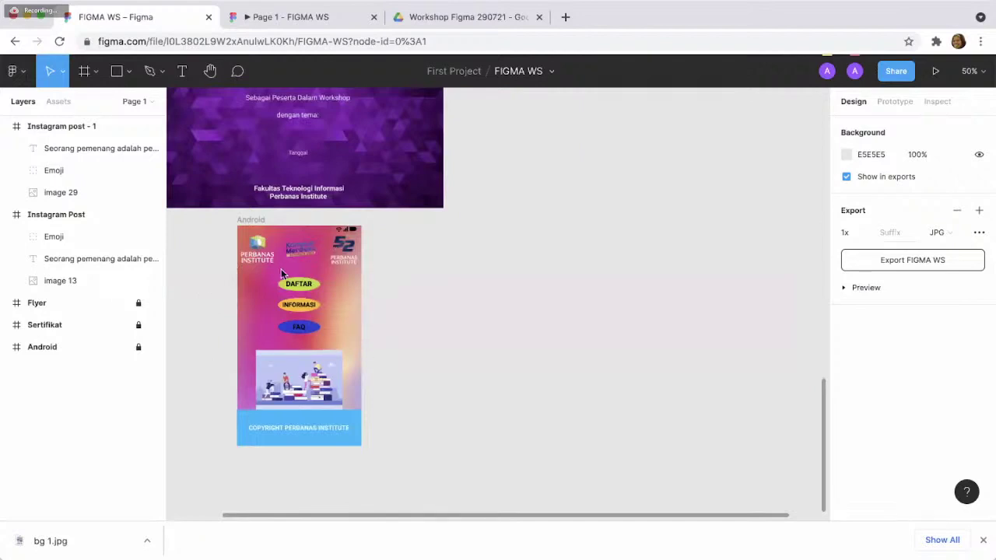
{"action": "scroll", "coordinate": [436, 252], "scroll_direction": "up", "scroll_amount": 10}
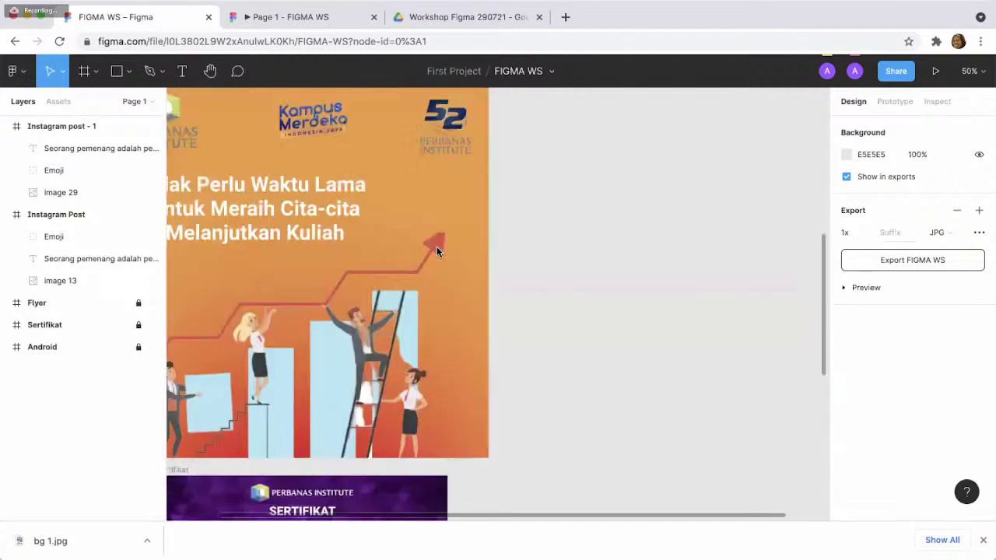
{"action": "scroll", "coordinate": [437, 252], "scroll_direction": "right", "scroll_amount": 3}
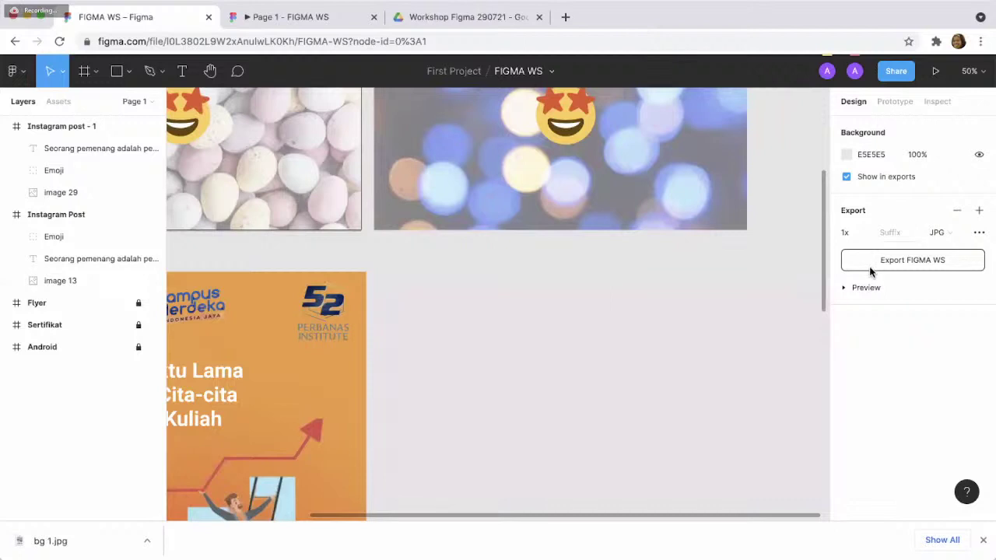
{"action": "scroll", "coordinate": [488, 257], "scroll_direction": "up", "scroll_amount": 5}
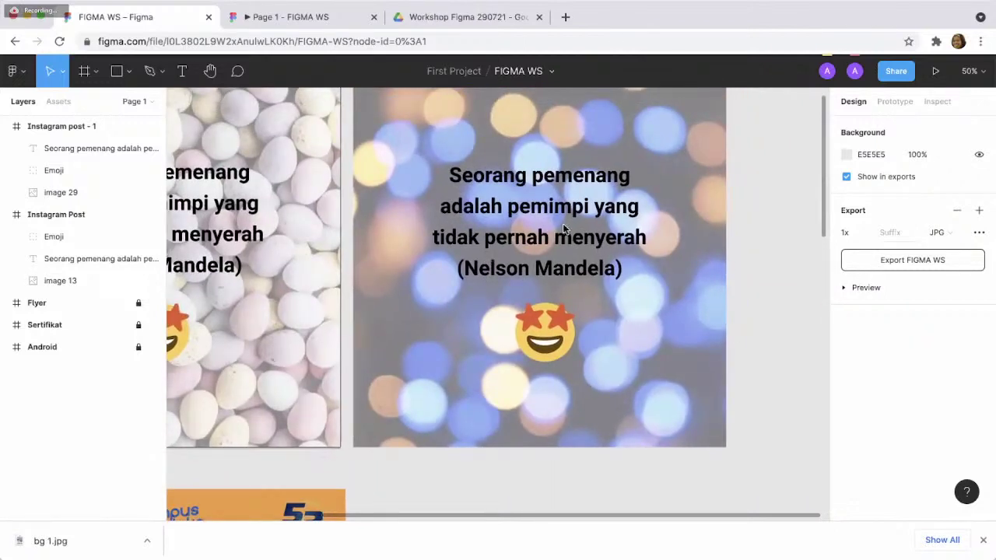
{"action": "scroll", "coordinate": [545, 234], "scroll_direction": "down", "scroll_amount": 5}
{"action": "scroll", "coordinate": [564, 228], "scroll_direction": "down", "scroll_amount": 3}
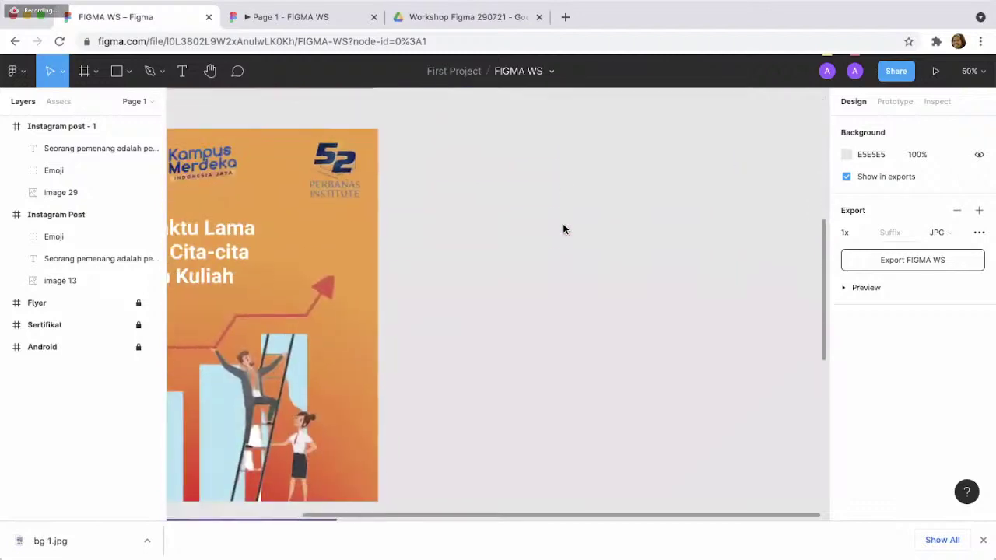
{"action": "scroll", "coordinate": [574, 228], "scroll_direction": "left", "scroll_amount": 5}
{"action": "scroll", "coordinate": [573, 228], "scroll_direction": "left", "scroll_amount": 2}
{"action": "scroll", "coordinate": [572, 228], "scroll_direction": "down", "scroll_amount": 1}
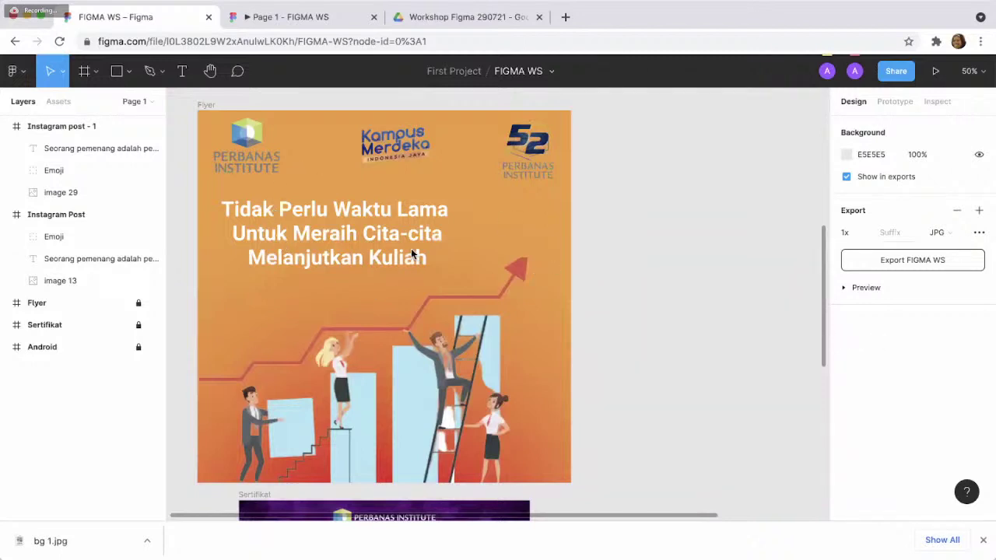
{"action": "scroll", "coordinate": [504, 335], "scroll_direction": "right", "scroll_amount": 5}
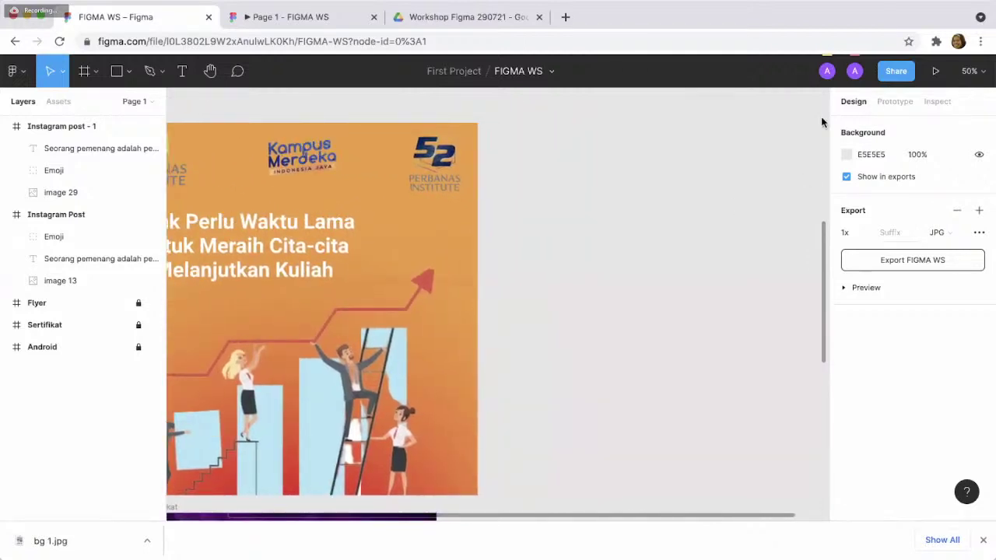
- Create a blank 1080×1080 Instagram post frame from the Social media presets and position it beside the others
{"action": "left_click", "coordinate": [96, 72]}
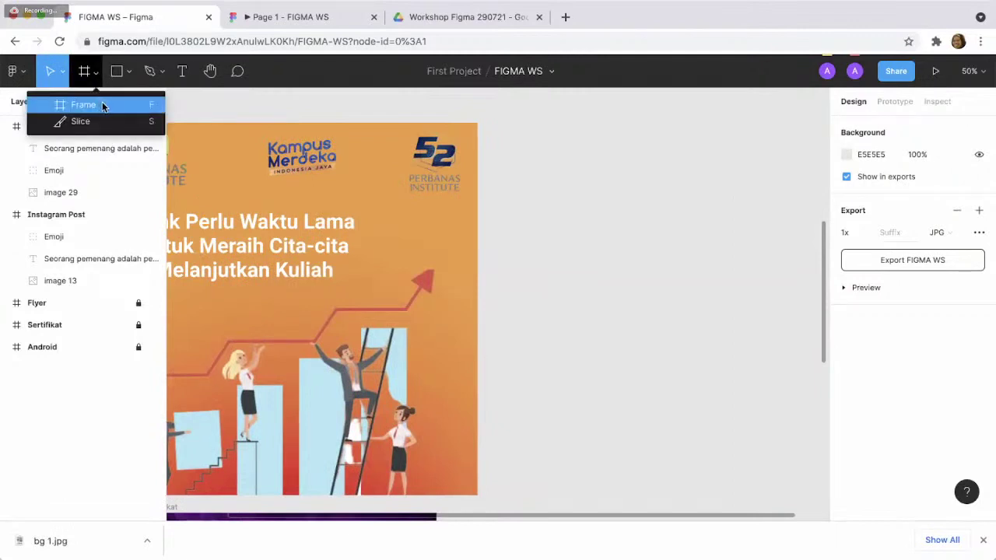
{"action": "left_click", "coordinate": [102, 107]}
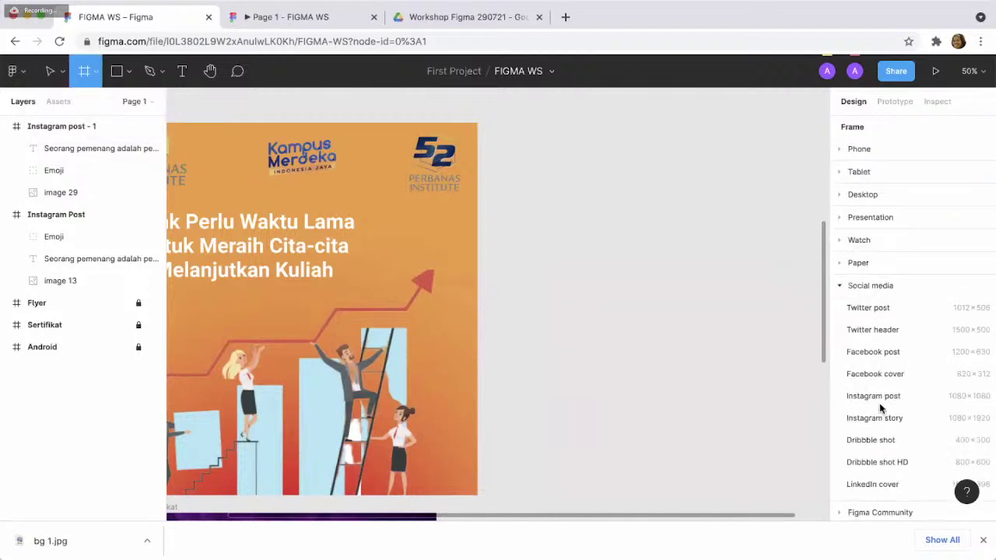
{"action": "scroll", "coordinate": [880, 410], "scroll_direction": "down", "scroll_amount": 1}
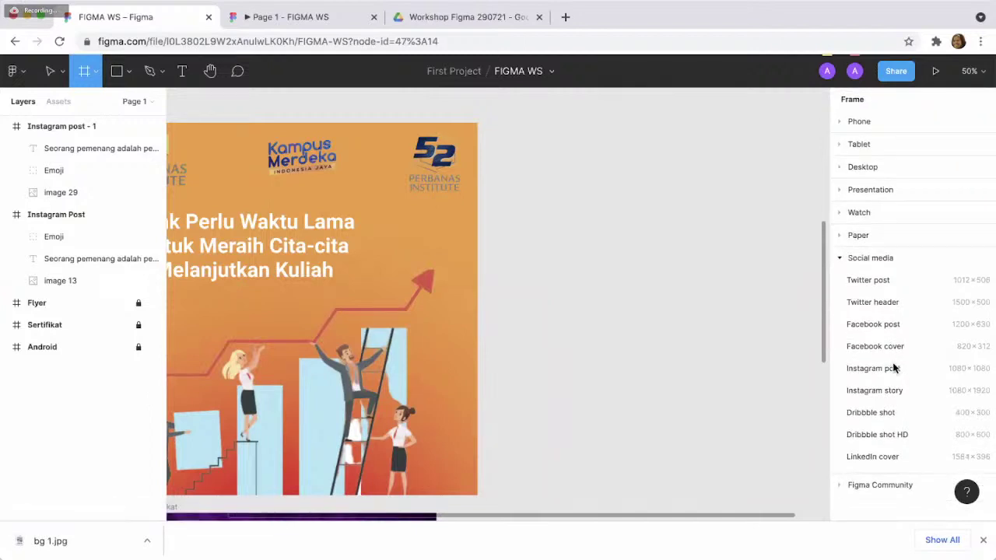
{"action": "left_click", "coordinate": [894, 368]}
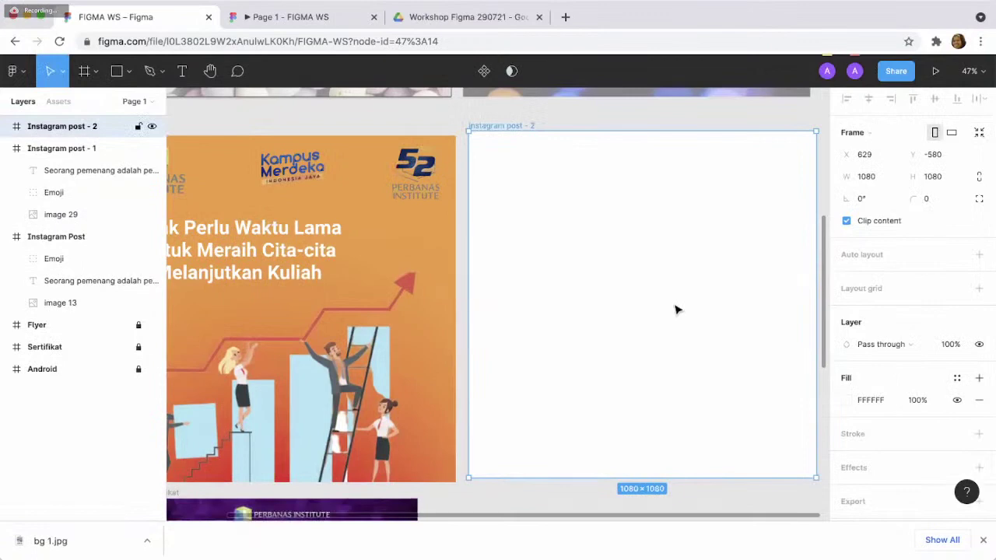
{"action": "left_click_drag", "start_coordinate": [649, 325], "coordinate": [651, 322]}
{"action": "scroll", "coordinate": [651, 322], "scroll_direction": "right", "scroll_amount": 3}
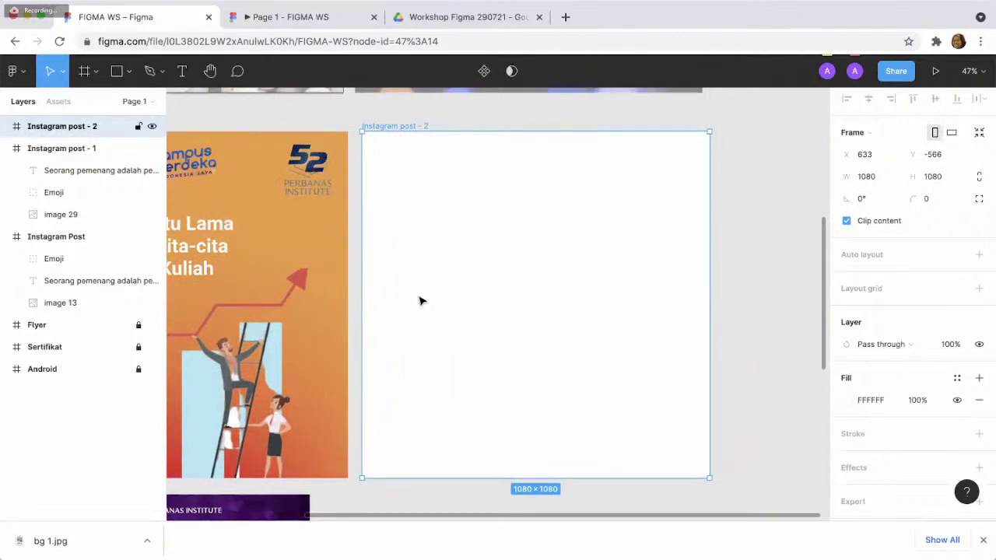
{"action": "left_click", "coordinate": [441, 17]}
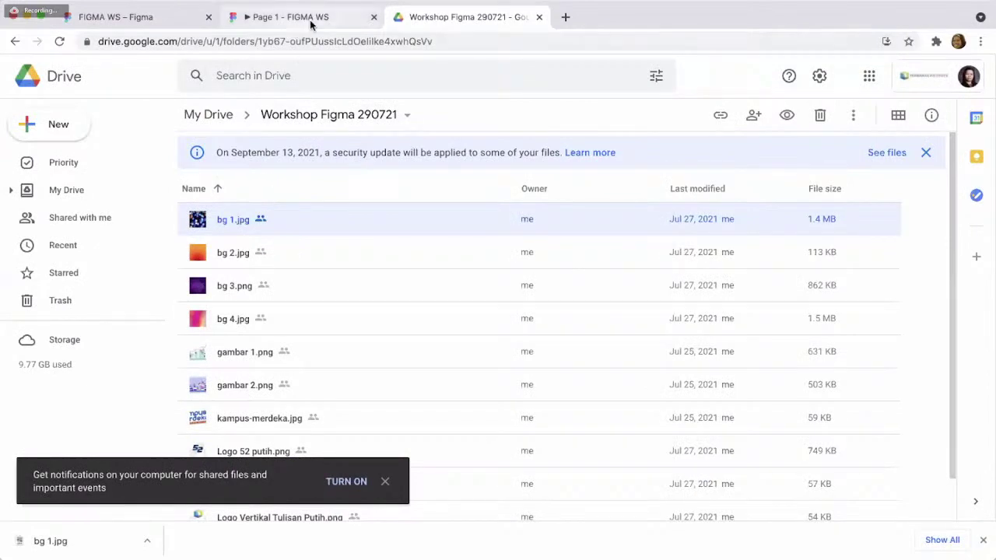
{"action": "left_click", "coordinate": [148, 19]}
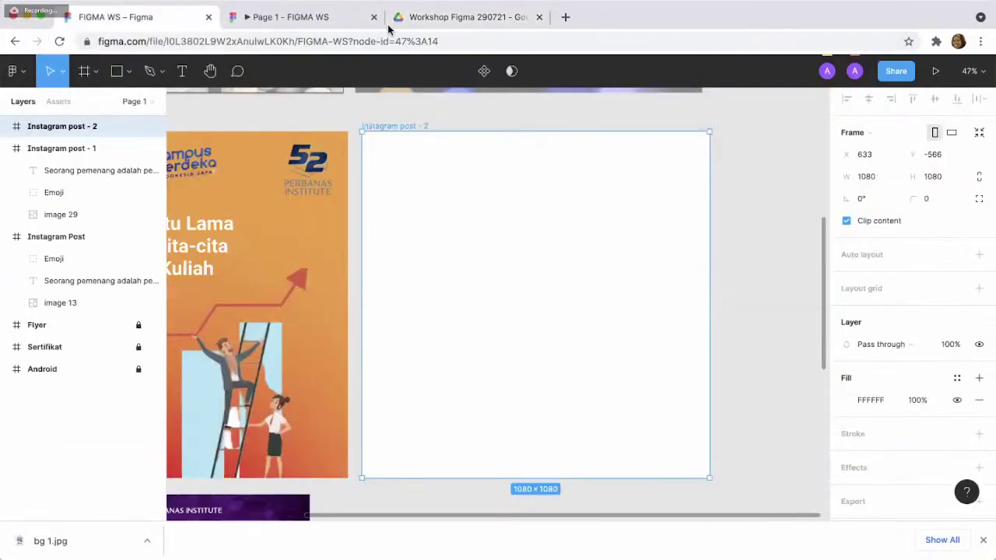
- Close the preview, collapse the Instagram post layers and expand the Flyer layer's contents
{"action": "left_click", "coordinate": [373, 16]}
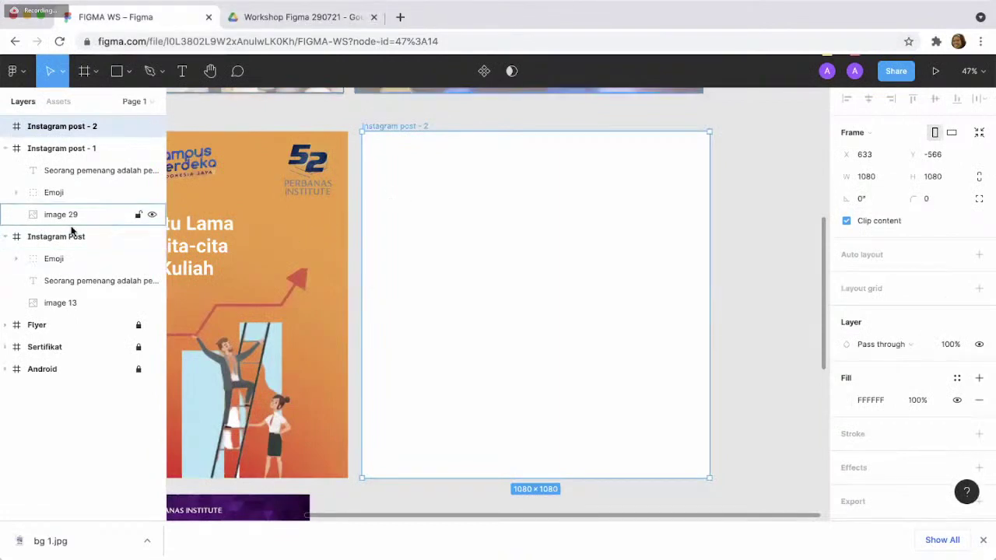
{"action": "left_click", "coordinate": [5, 240]}
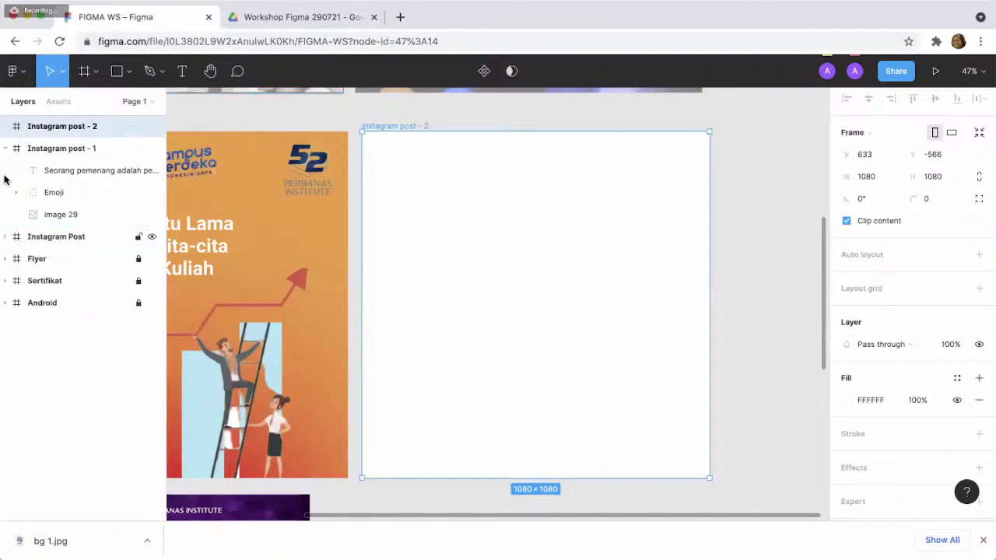
{"action": "left_click", "coordinate": [6, 149]}
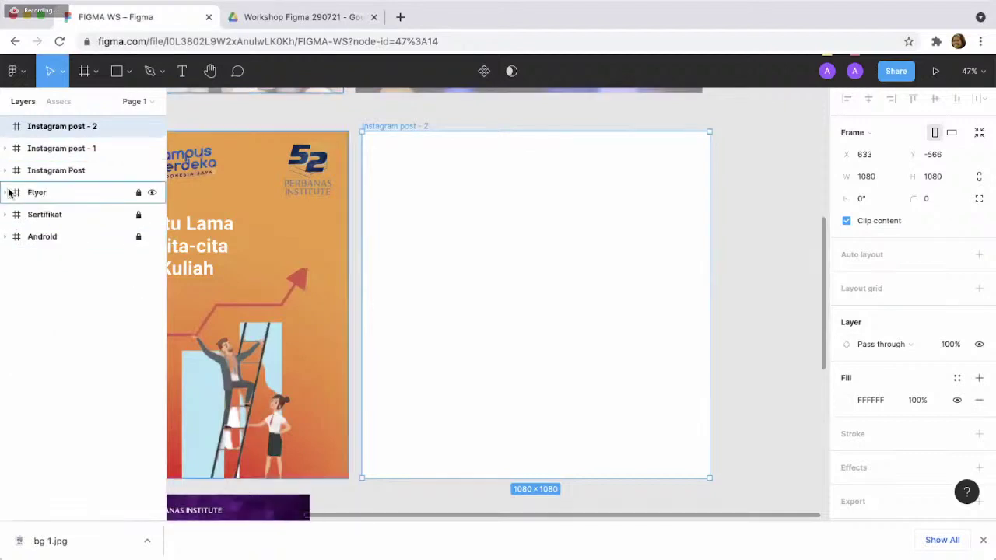
{"action": "left_click", "coordinate": [6, 193]}
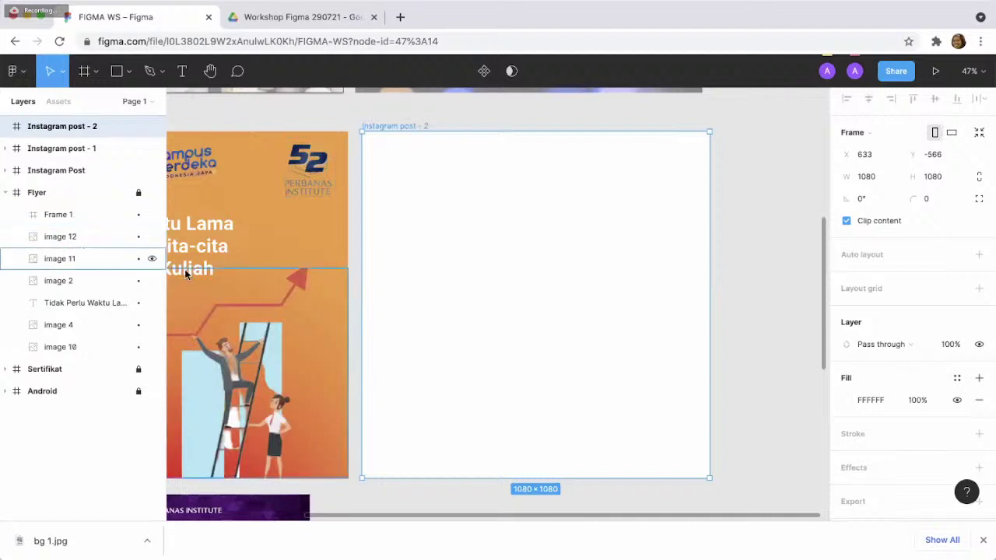
{"action": "left_click", "coordinate": [284, 234]}
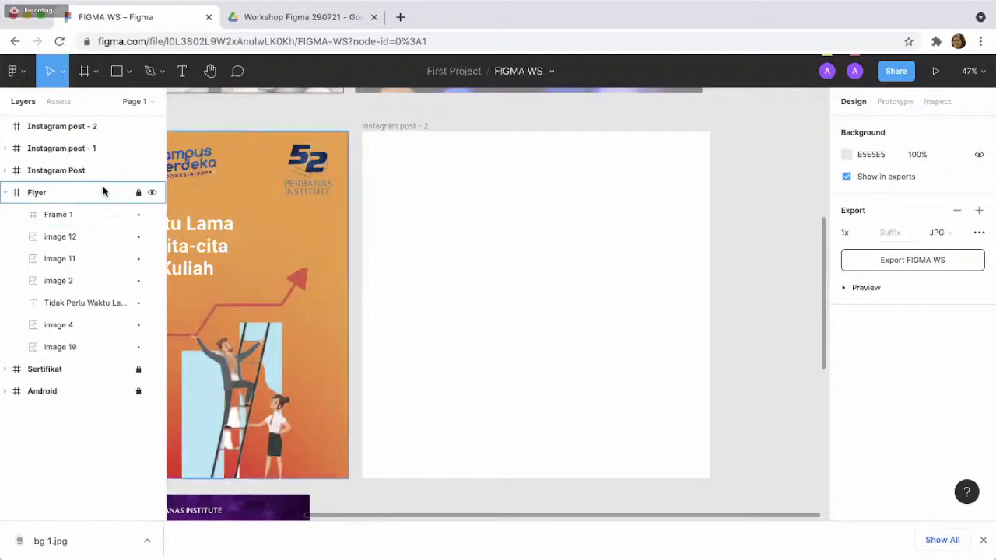
{"action": "left_click", "coordinate": [95, 214]}
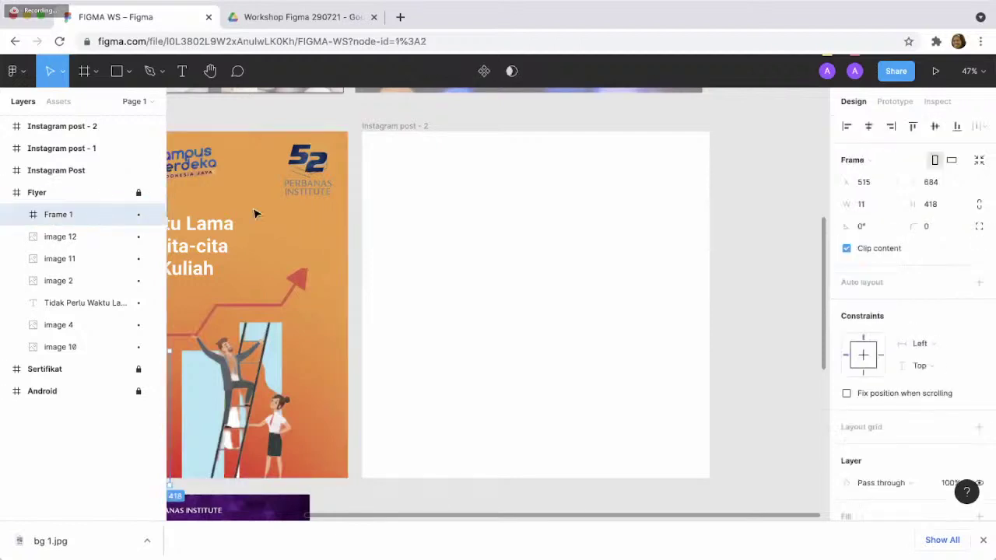
{"action": "scroll", "coordinate": [253, 214], "scroll_direction": "left", "scroll_amount": 6}
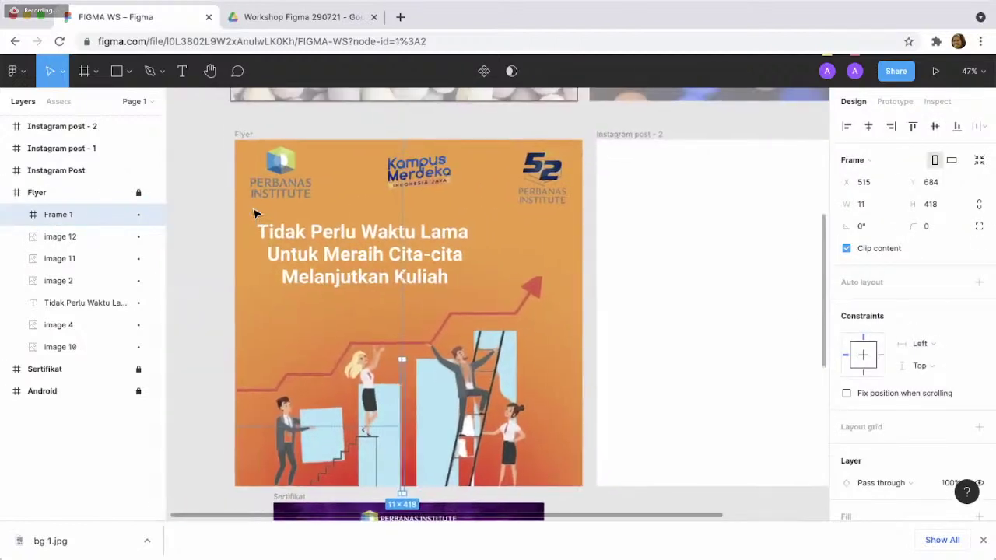
{"action": "scroll", "coordinate": [254, 214], "scroll_direction": "right", "scroll_amount": 2}
- Copy the Flyer's orange gradient background (image 10) and paste it into Instagram post - 2
{"action": "left_click", "coordinate": [110, 239]}
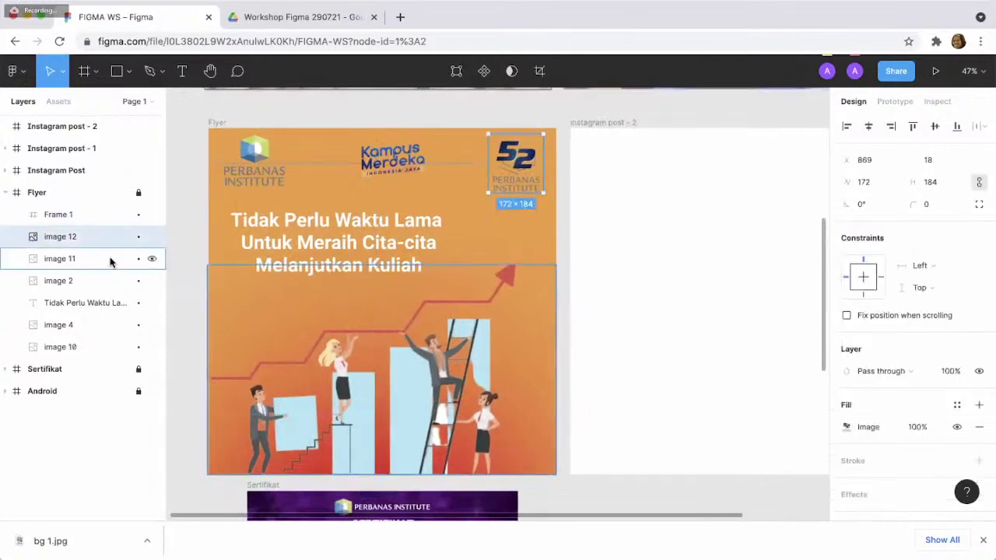
{"action": "left_click", "coordinate": [97, 280]}
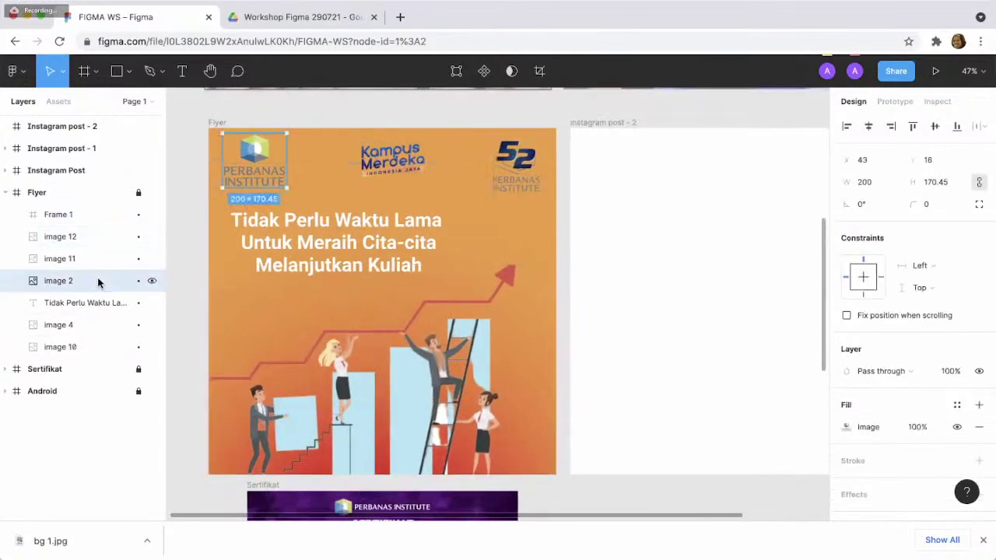
{"action": "left_click", "coordinate": [101, 347]}
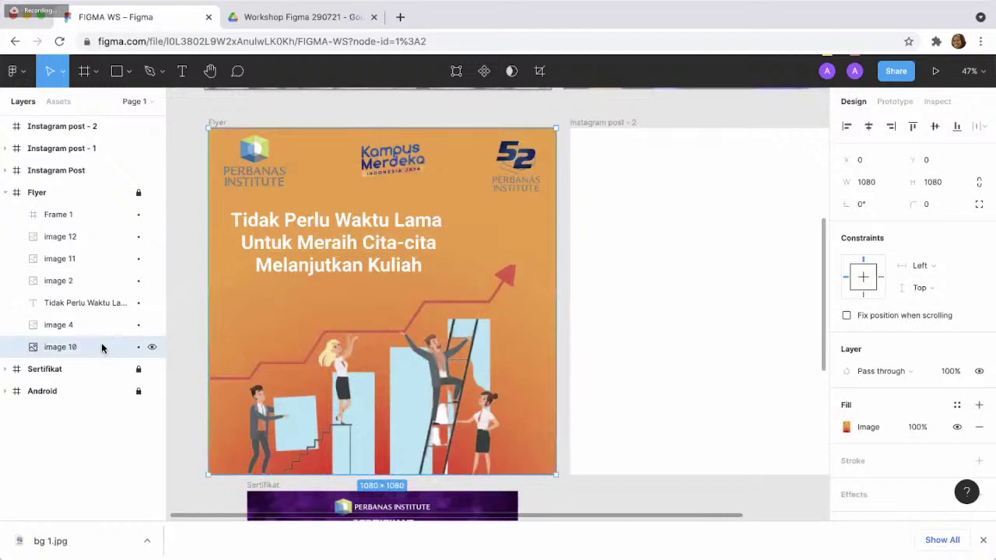
{"action": "key", "text": "ctrl+c"}
{"action": "left_click", "coordinate": [645, 366]}
{"action": "key", "text": "ctrl+v"}
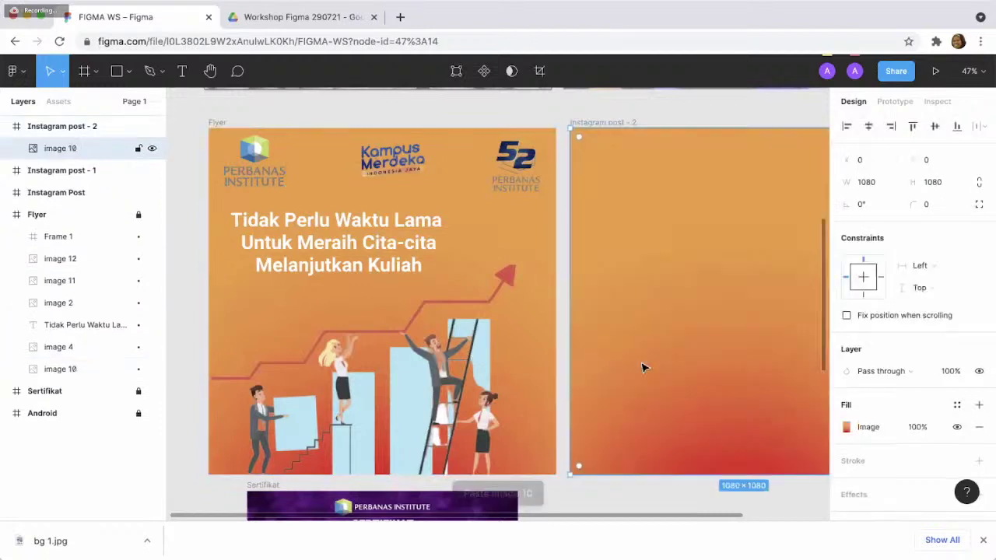
{"action": "scroll", "coordinate": [642, 368], "scroll_direction": "right", "scroll_amount": 4}
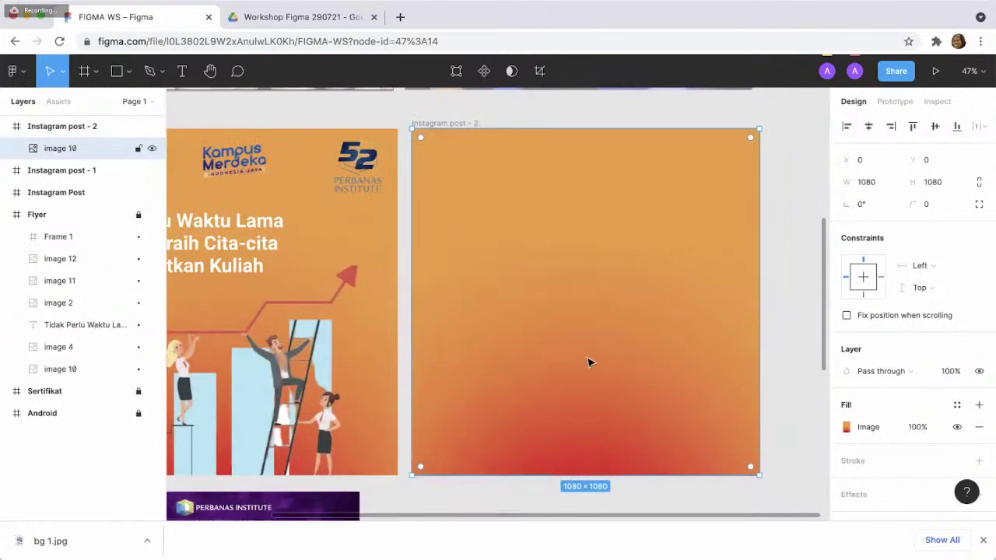
{"action": "scroll", "coordinate": [588, 360], "scroll_direction": "left", "scroll_amount": 1}
{"action": "scroll", "coordinate": [587, 360], "scroll_direction": "left", "scroll_amount": 2}
{"action": "scroll", "coordinate": [587, 360], "scroll_direction": "right", "scroll_amount": 1}
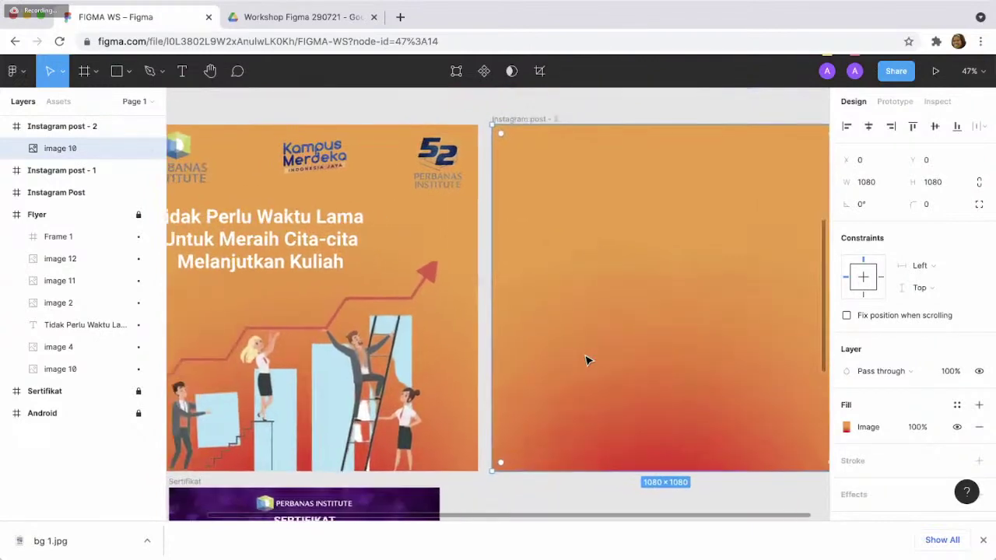
{"action": "scroll", "coordinate": [587, 360], "scroll_direction": "down", "scroll_amount": 1}
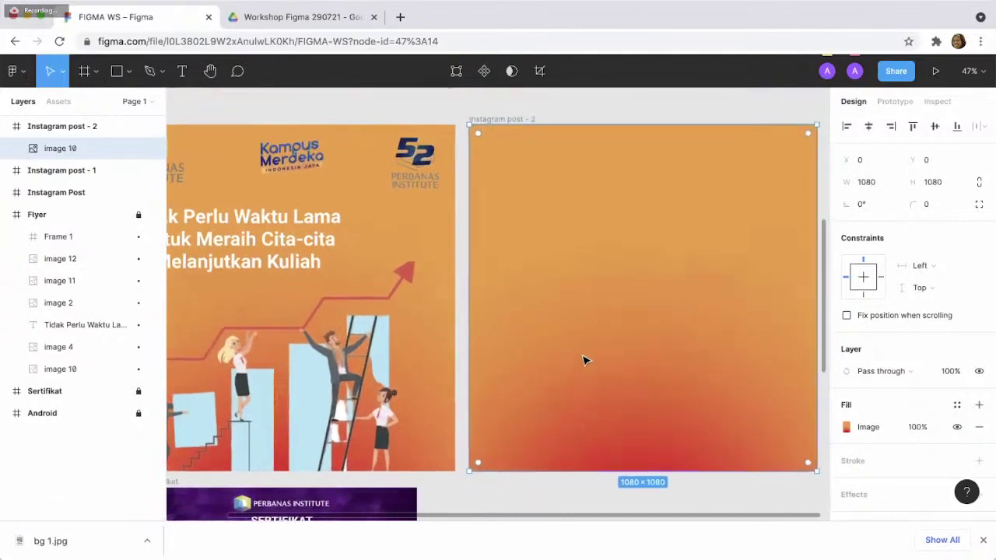
{"action": "scroll", "coordinate": [324, 291], "scroll_direction": "left", "scroll_amount": 1}
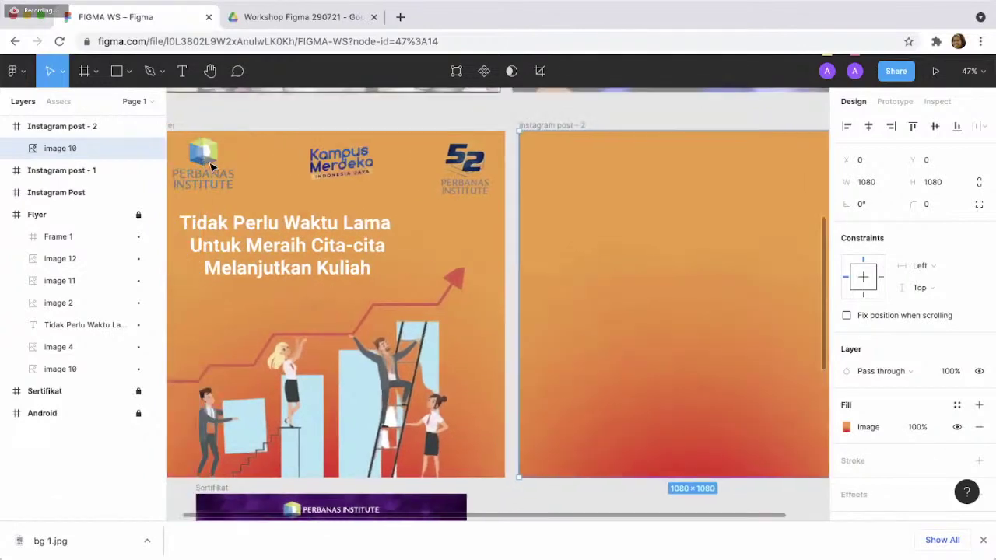
{"action": "left_click", "coordinate": [209, 160]}
- Dismiss the Drive notifications prompt in the Workshop Figma 290721 folder and return to FIGMA WS
{"action": "left_click", "coordinate": [303, 18]}
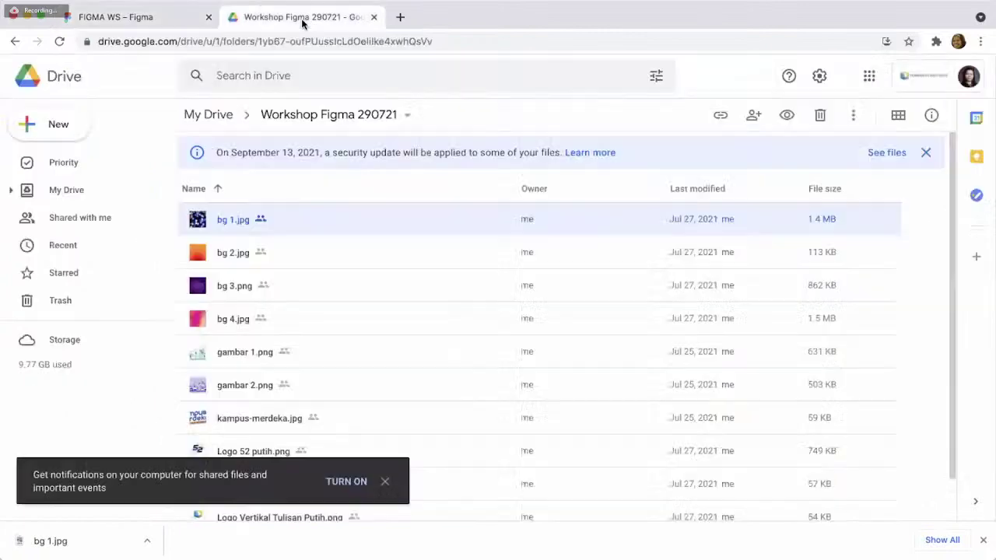
{"action": "scroll", "coordinate": [302, 70], "scroll_direction": "down", "scroll_amount": 1}
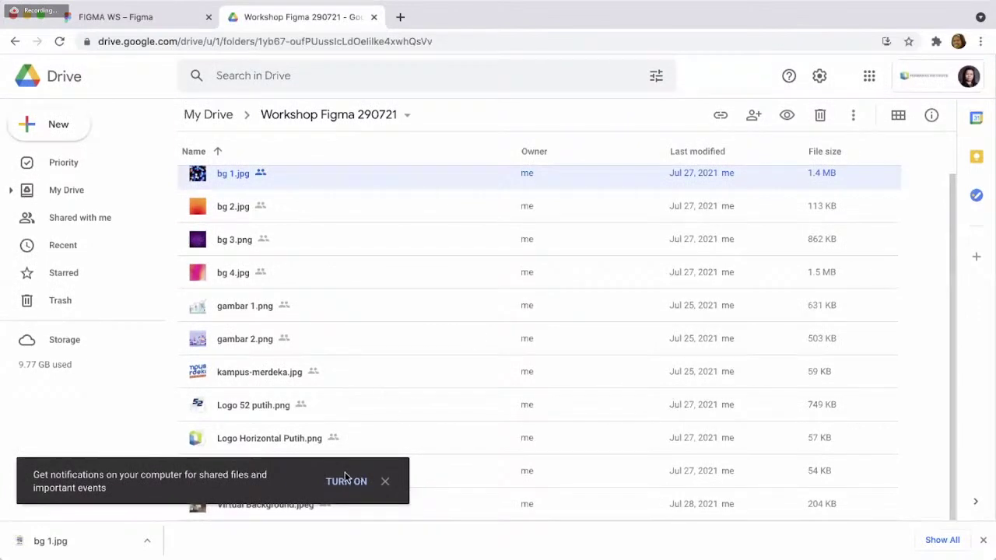
{"action": "left_click", "coordinate": [386, 482]}
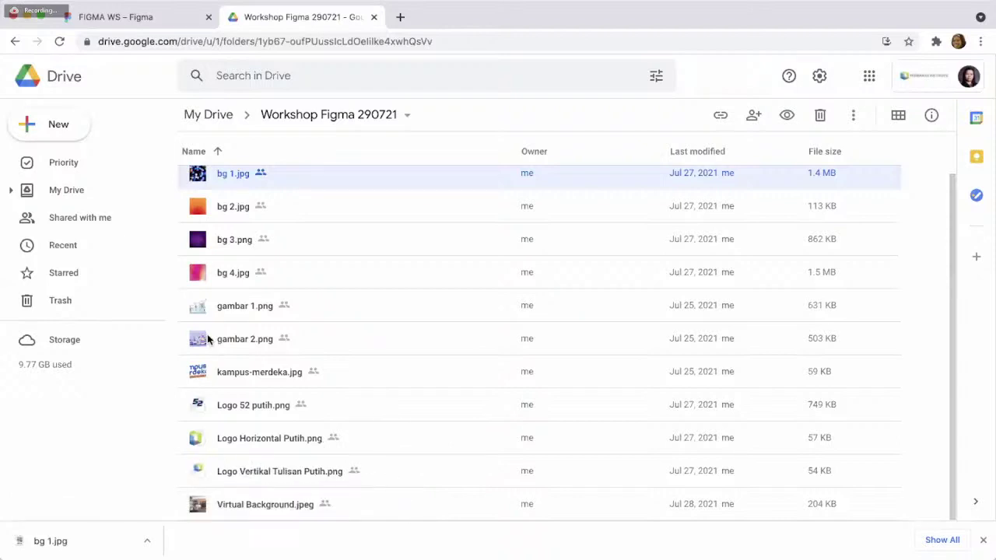
{"action": "left_click", "coordinate": [177, 22]}
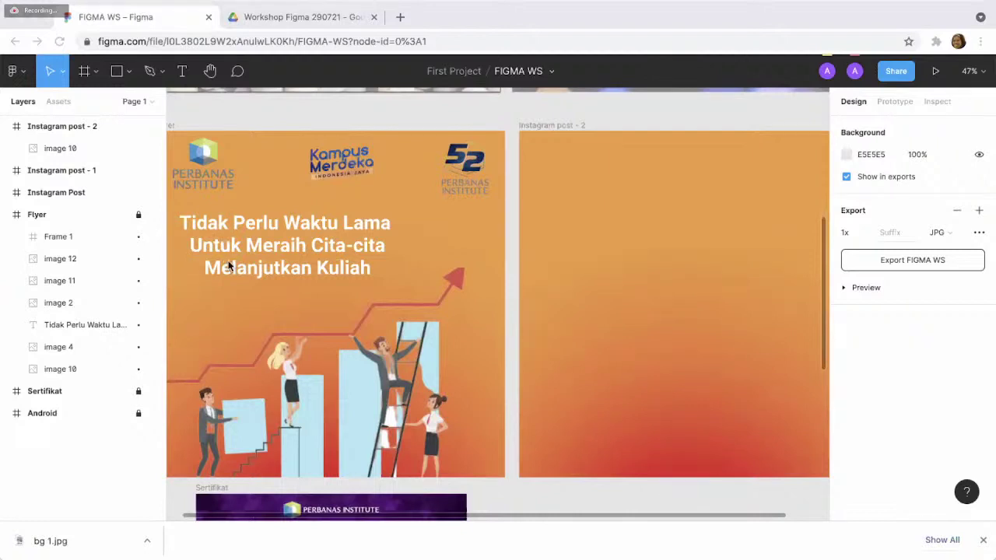
- Paste the Perbanas Institute logo into Instagram post - 2 and set its width to 100
{"action": "left_click", "coordinate": [617, 243]}
{"action": "key", "text": "ctrl+v"}
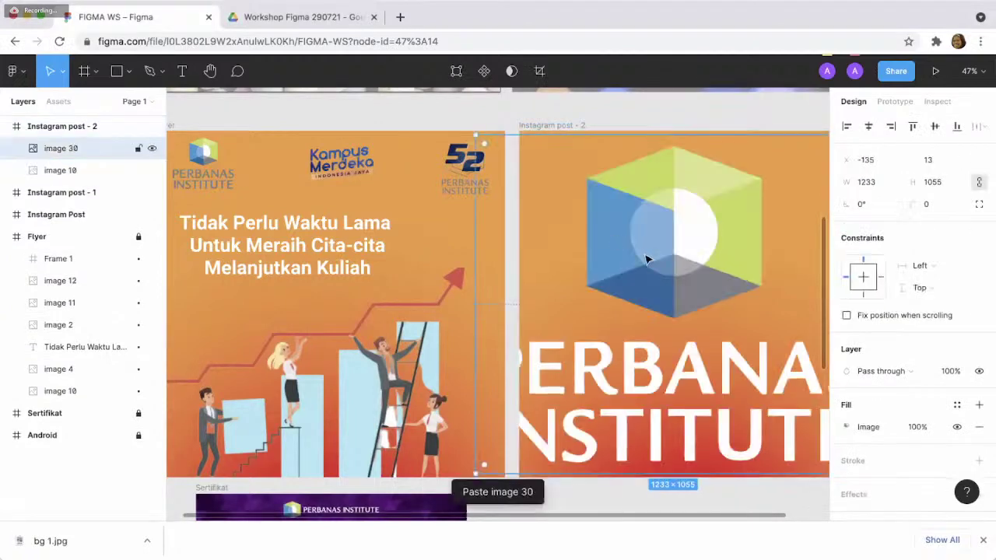
{"action": "scroll", "coordinate": [646, 259], "scroll_direction": "up", "scroll_amount": 3}
{"action": "scroll", "coordinate": [607, 280], "scroll_direction": "down", "scroll_amount": 1}
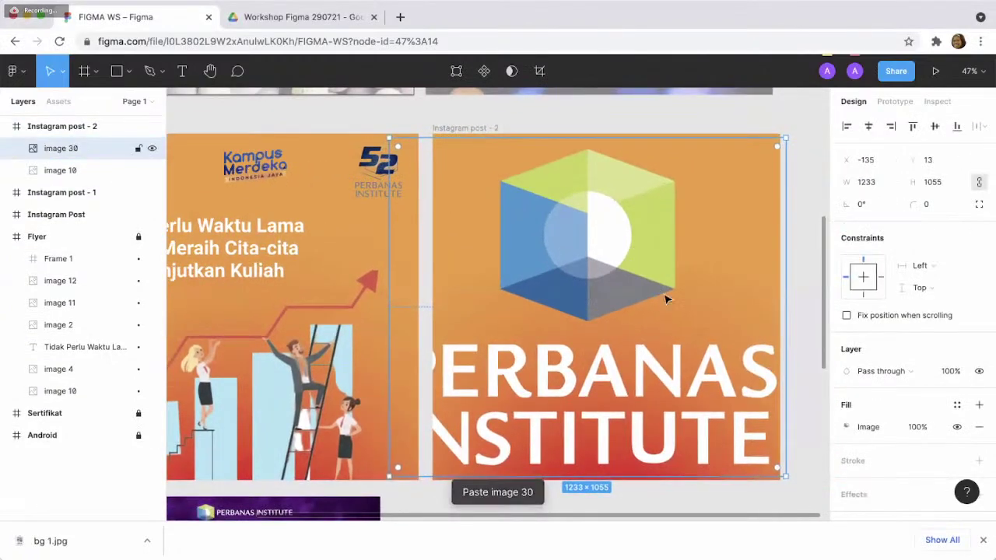
{"action": "left_click", "coordinate": [862, 187]}
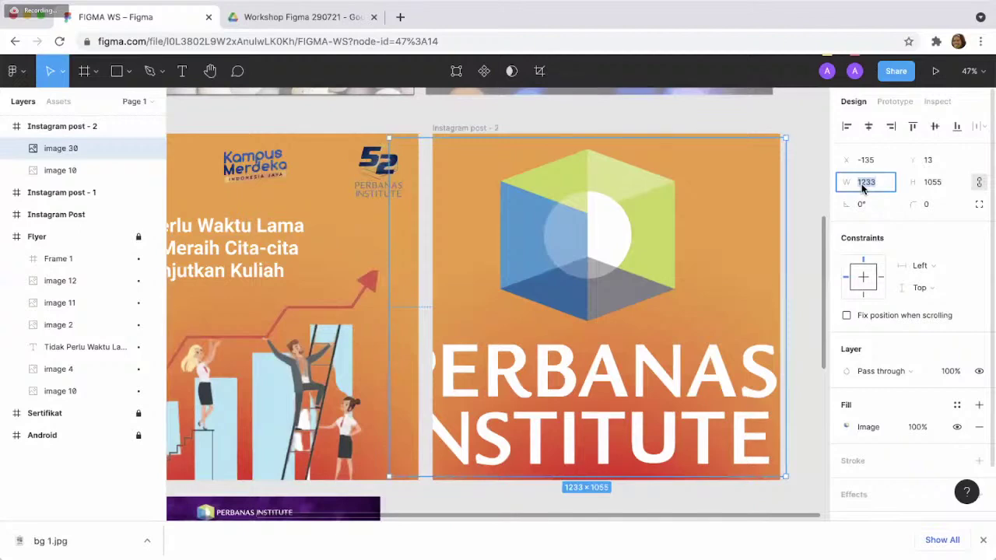
{"action": "type", "text": "100"}
{"action": "key", "text": "Return"}
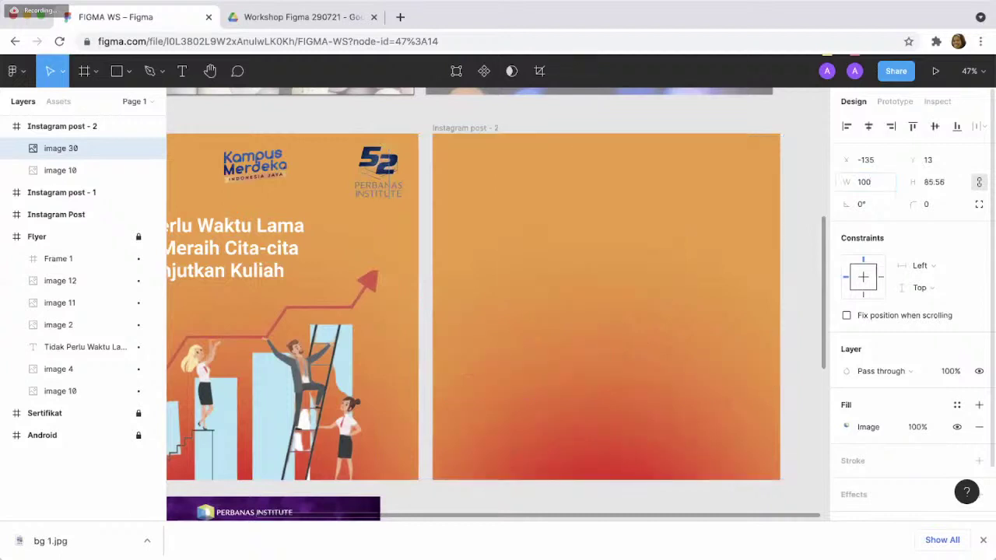
- Set the logo's X to 1 and width to 150, then nudge it inward near the top-left
{"action": "left_click", "coordinate": [866, 160]}
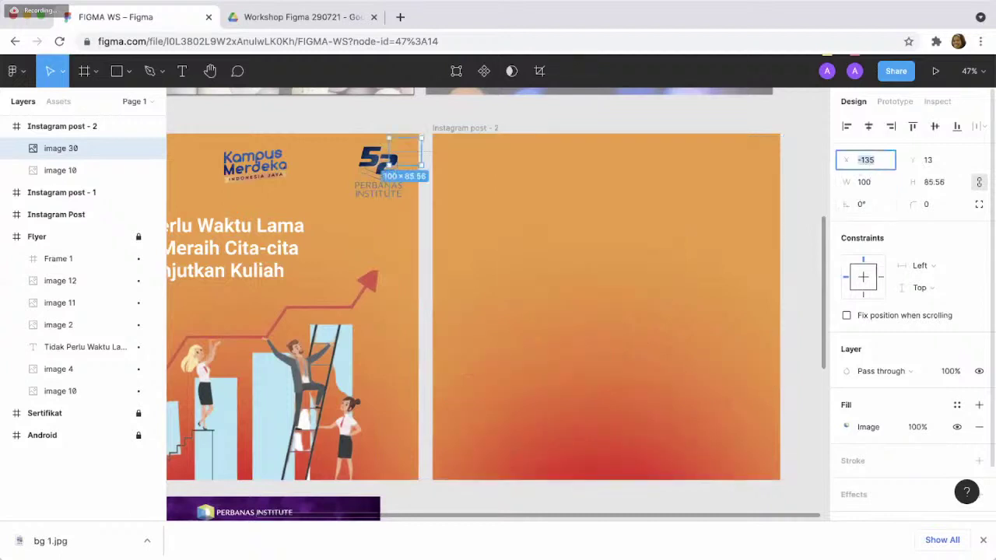
{"action": "type", "text": "1"}
{"action": "key", "text": "Return"}
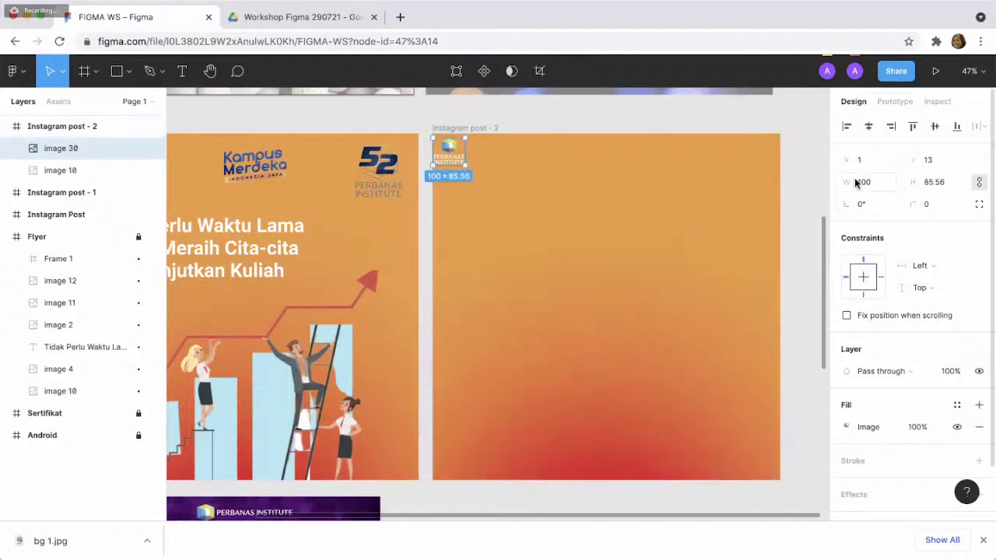
{"action": "left_click", "coordinate": [856, 182]}
{"action": "type", "text": "150"}
{"action": "key", "text": "Return"}
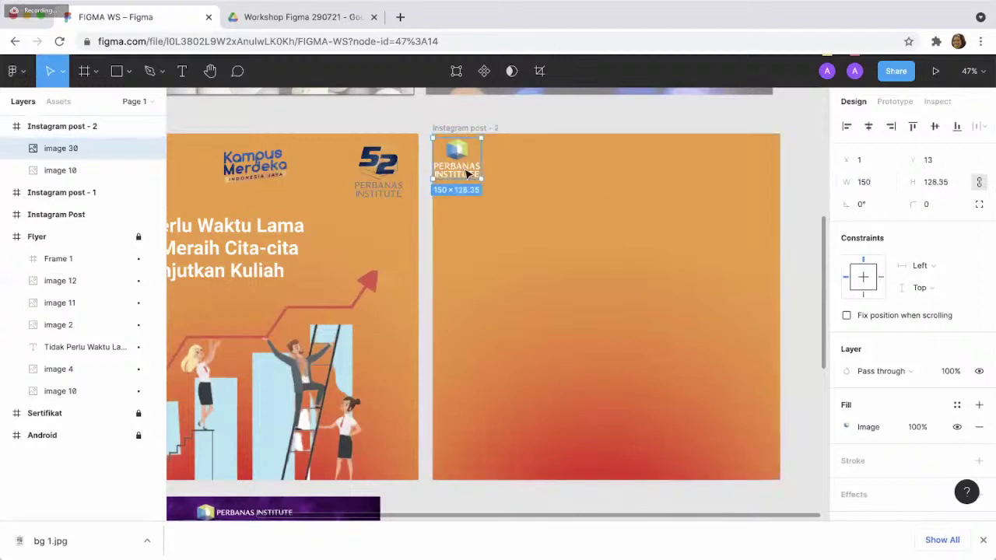
{"action": "left_click_drag", "start_coordinate": [470, 176], "coordinate": [478, 180]}
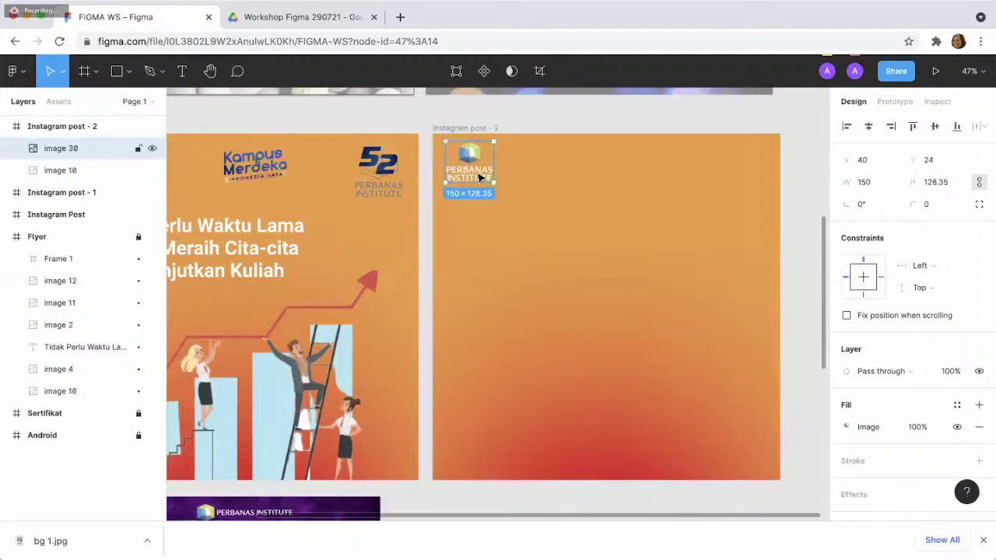
{"action": "left_click", "coordinate": [562, 203]}
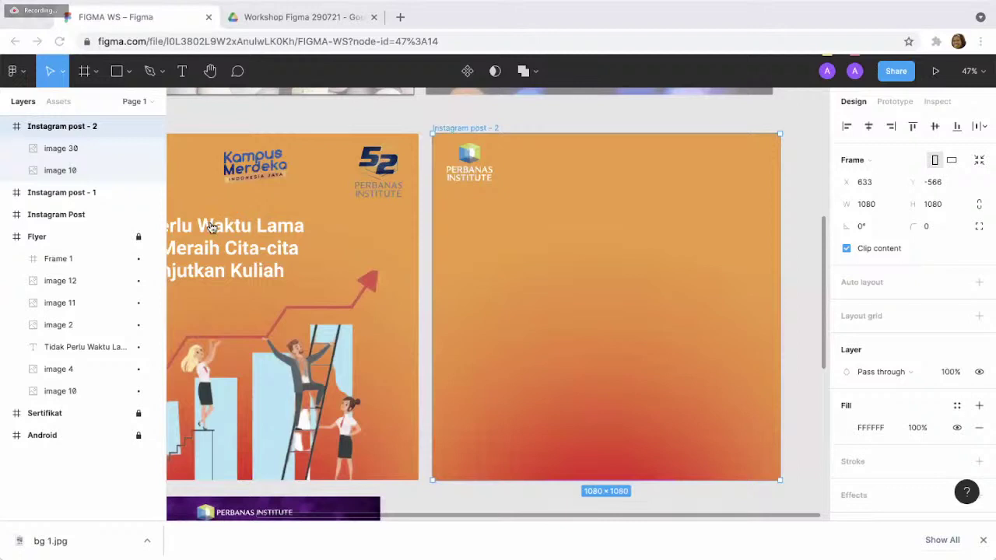
{"action": "left_click", "coordinate": [632, 272]}
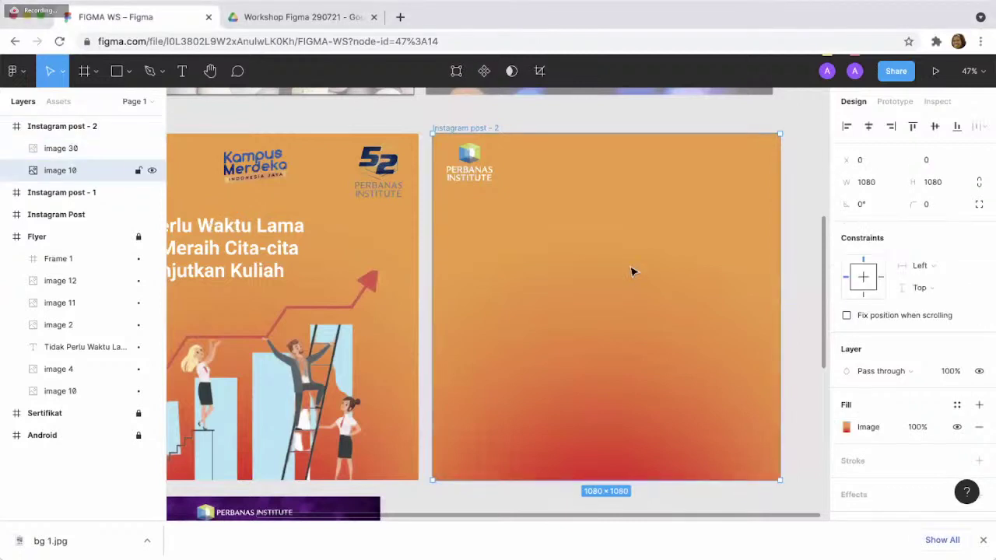
{"action": "key", "text": "ctrl+v"}
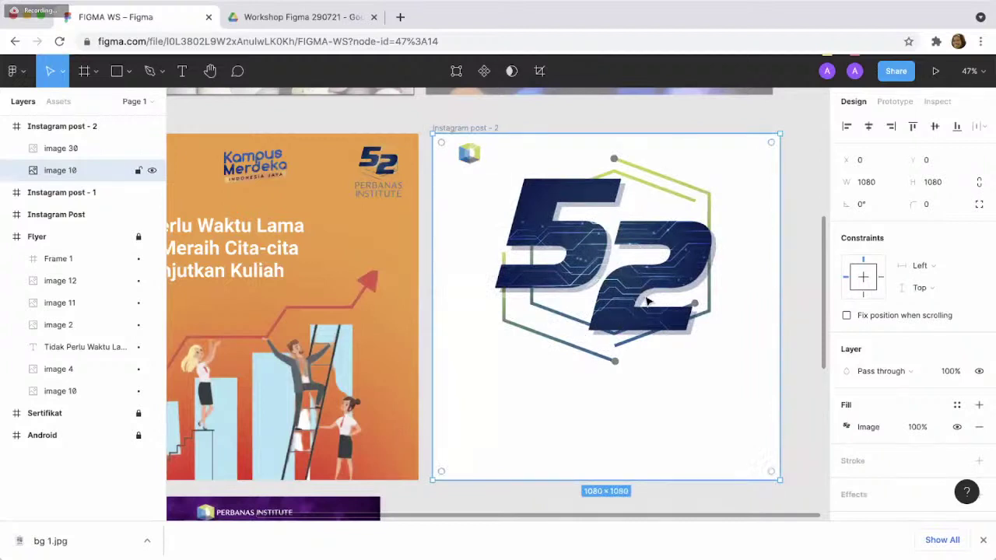
{"action": "left_click_drag", "start_coordinate": [644, 302], "coordinate": [680, 319]}
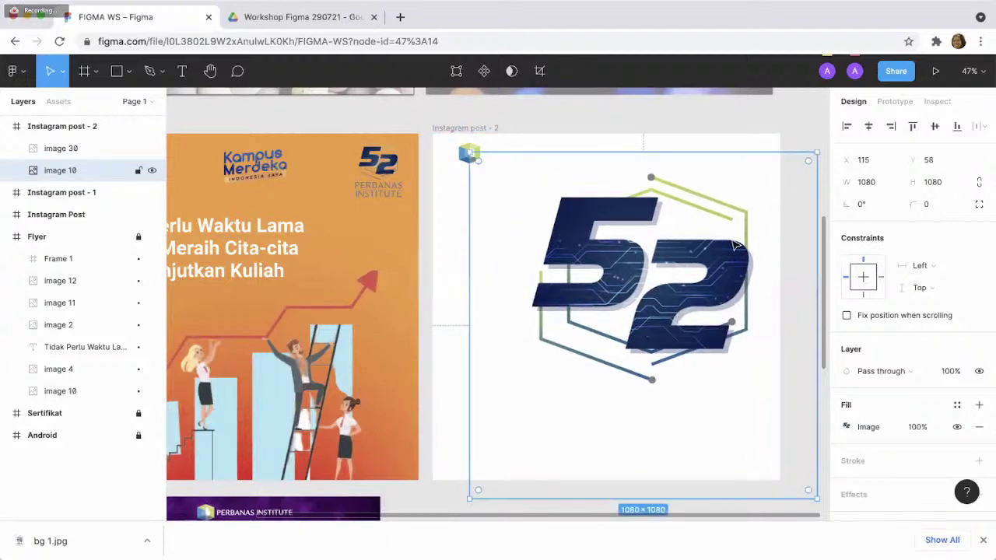
{"action": "key", "text": "Delete"}
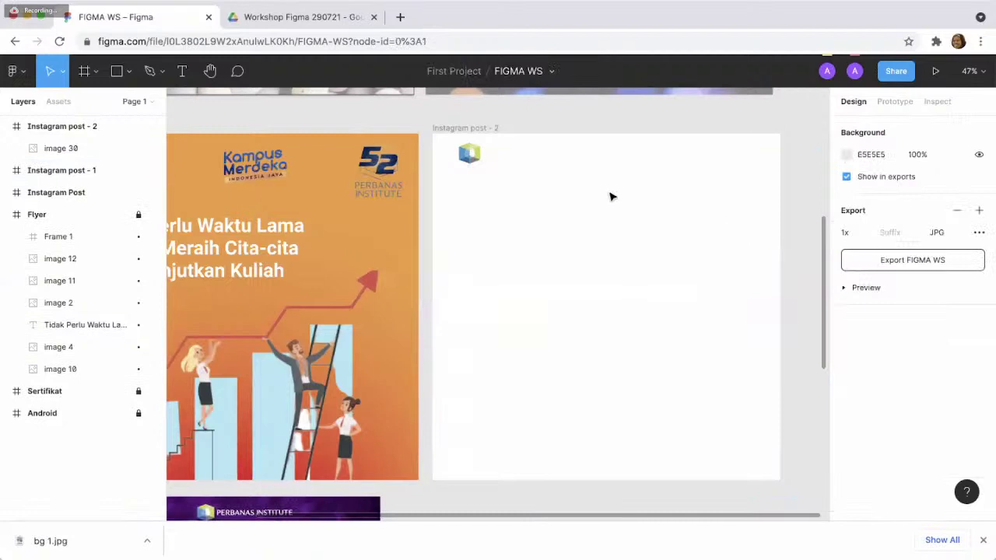
{"action": "key", "text": "ctrl+z"}
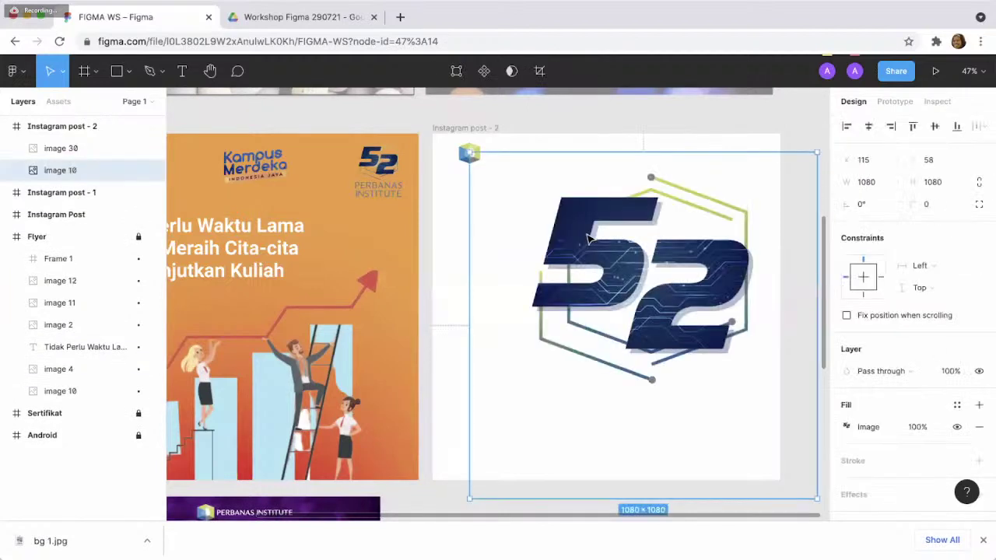
{"action": "key", "text": "ctrl+z"}
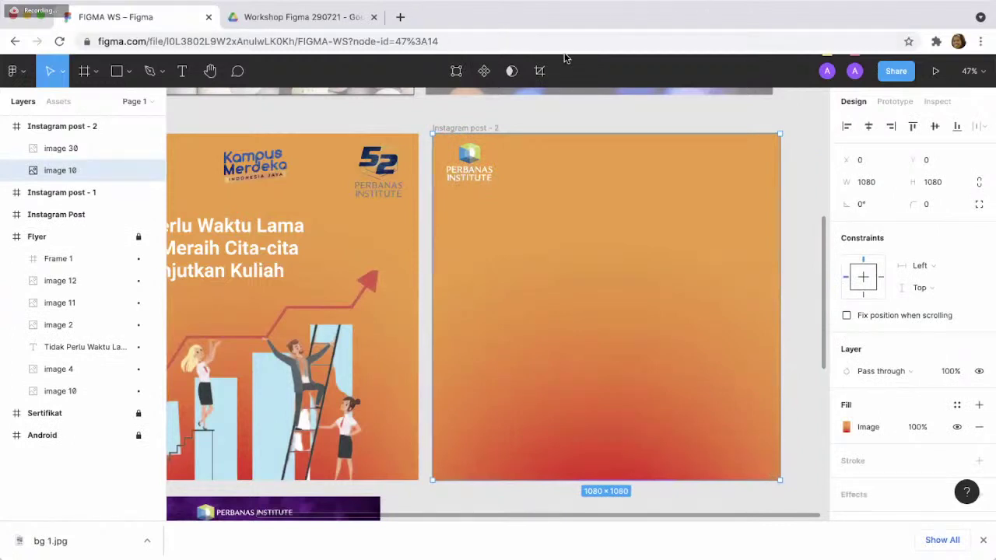
- Open remove.bg in a new tab to upload an image, then return to FIGMA WS and deselect
{"action": "left_click", "coordinate": [400, 17]}
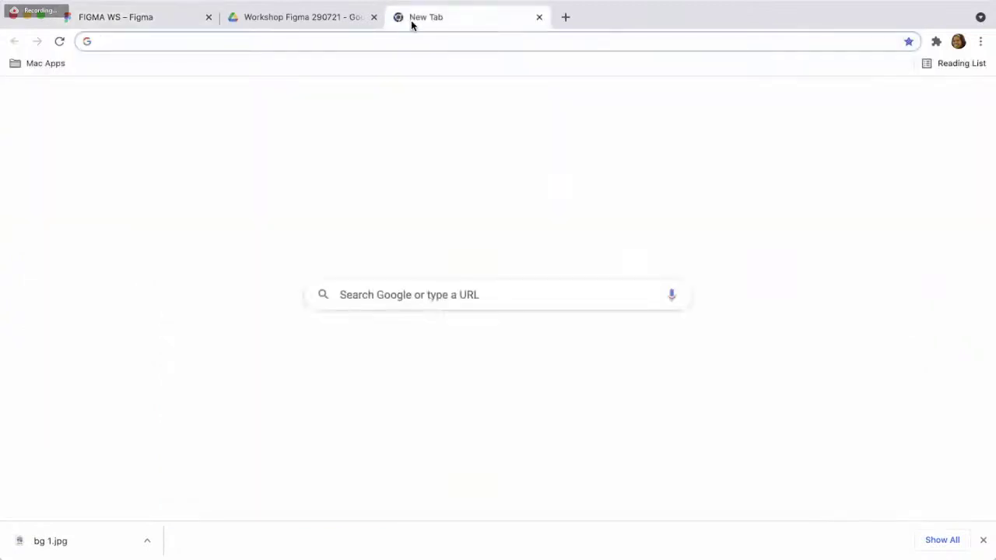
{"action": "left_click", "coordinate": [406, 35]}
{"action": "type", "text": "re"}
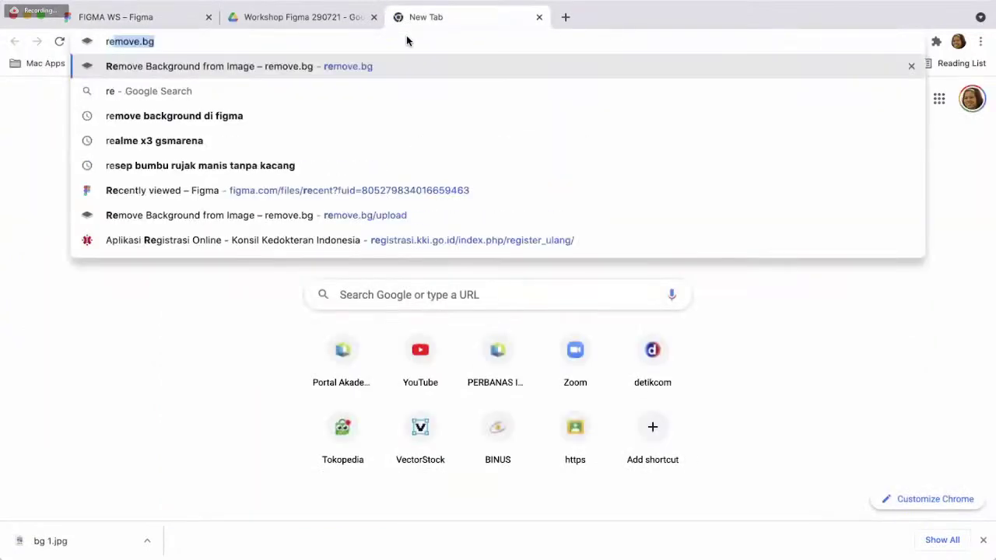
{"action": "key", "text": "Return"}
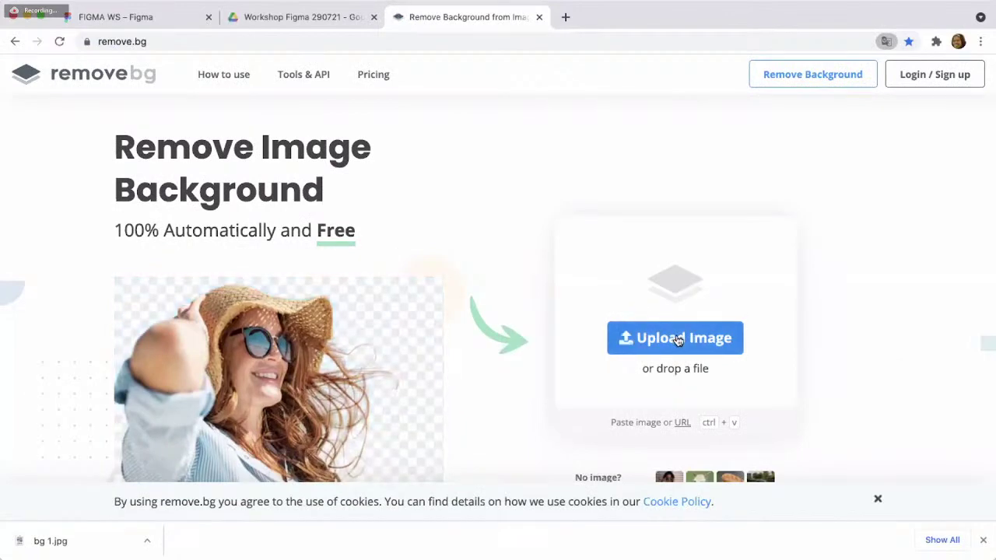
{"action": "left_click", "coordinate": [513, 396]}
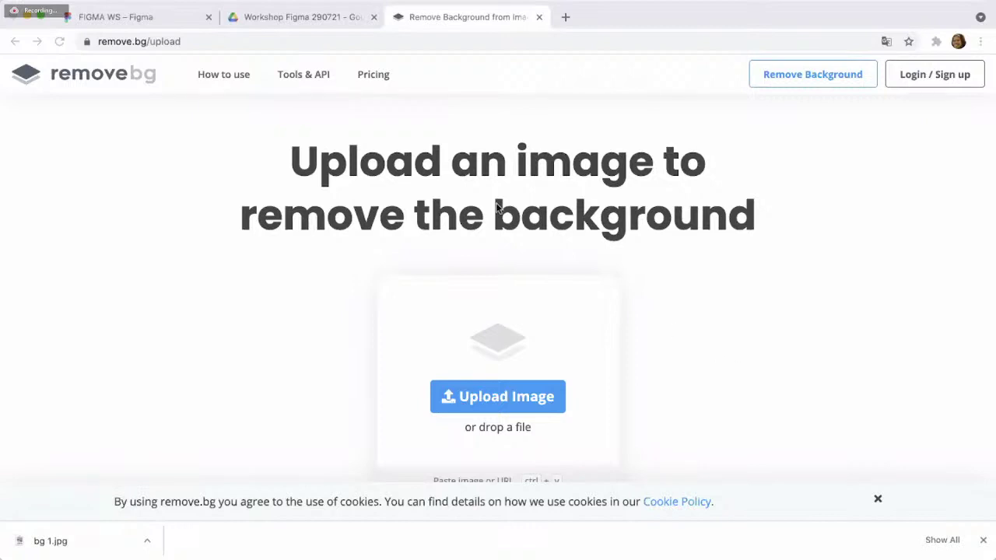
{"action": "left_click", "coordinate": [133, 17]}
{"action": "key", "text": "Escape"}
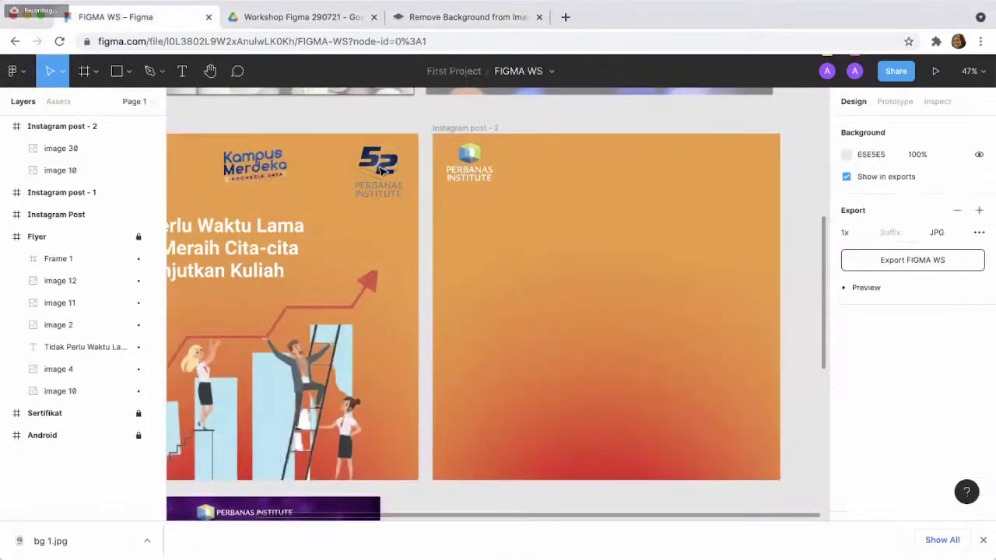
- Unlock the Flyer and copy its 52 logo into Instagram post - 2
{"action": "left_click", "coordinate": [138, 236]}
{"action": "left_click", "coordinate": [393, 184]}
{"action": "key", "text": "ctrl+c"}
{"action": "left_click", "coordinate": [585, 207]}
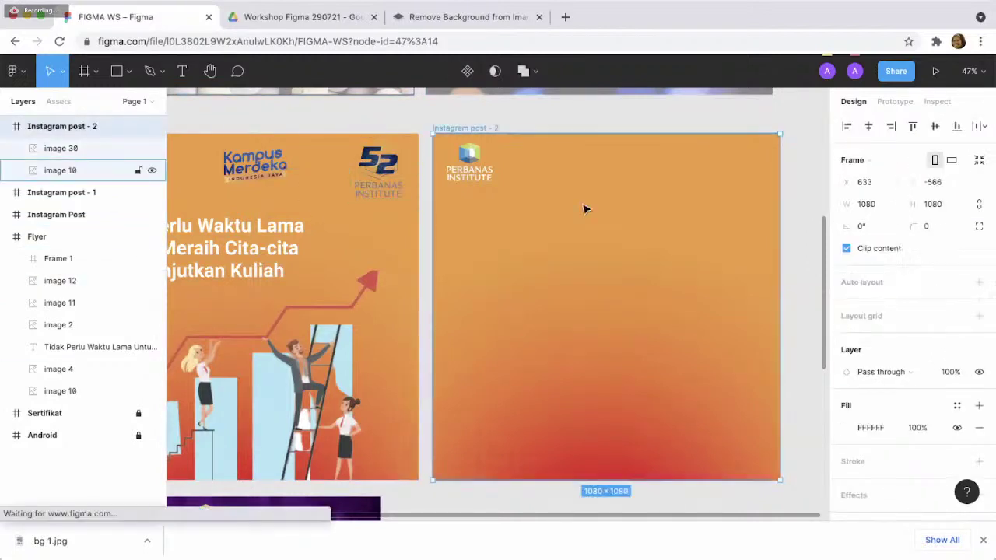
{"action": "key", "text": "ctrl+v"}
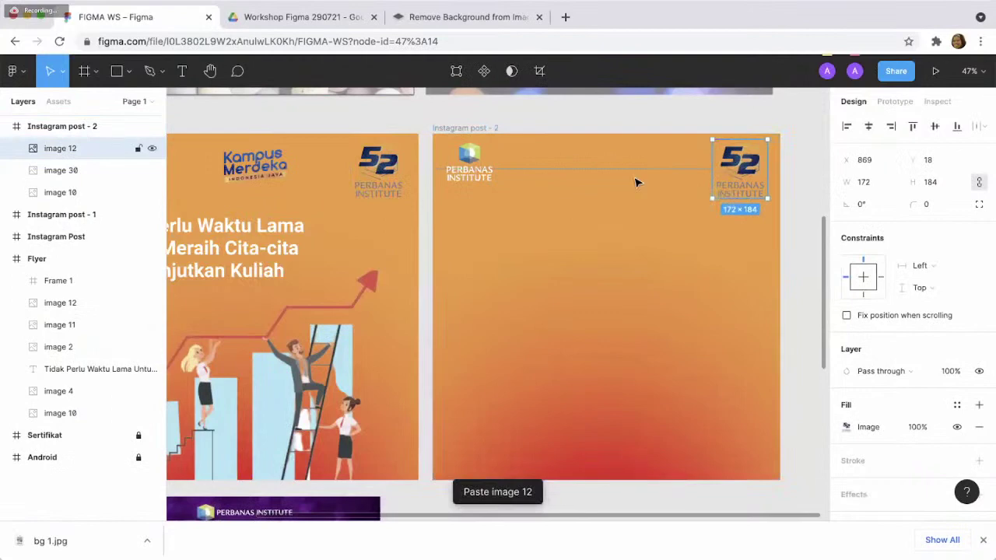
- Widen the Perbanas logo in Instagram post - 2 to 200
{"action": "left_click", "coordinate": [469, 160]}
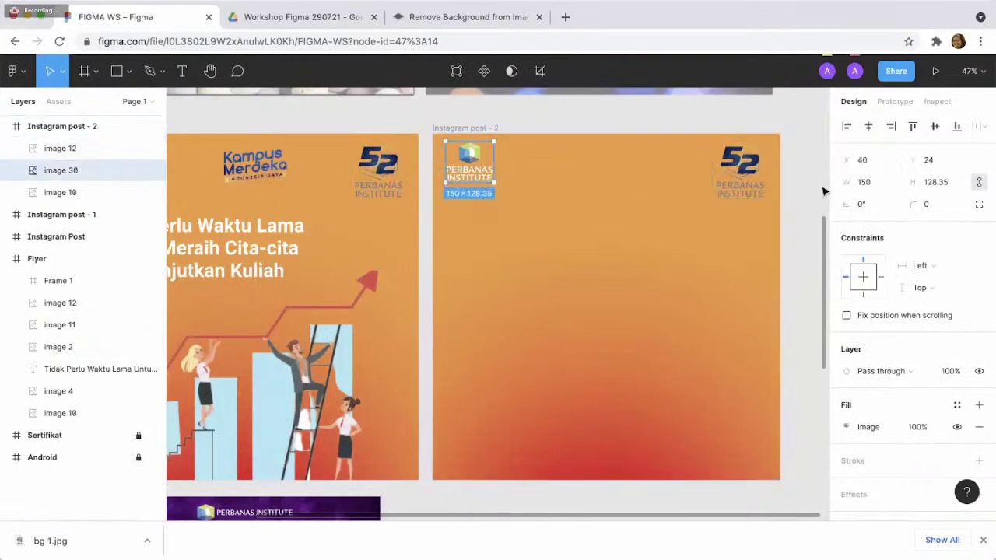
{"action": "left_click", "coordinate": [863, 182]}
{"action": "type", "text": "200"}
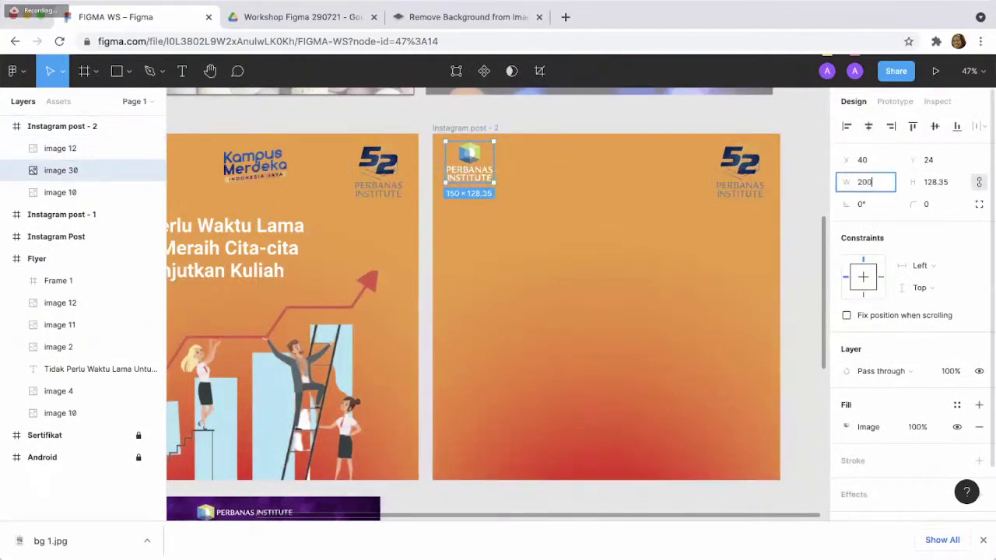
{"action": "key", "text": "Return"}
- Copy the Flyer's Kampus Merdeka logo into Instagram post - 2
{"action": "left_click", "coordinate": [444, 238]}
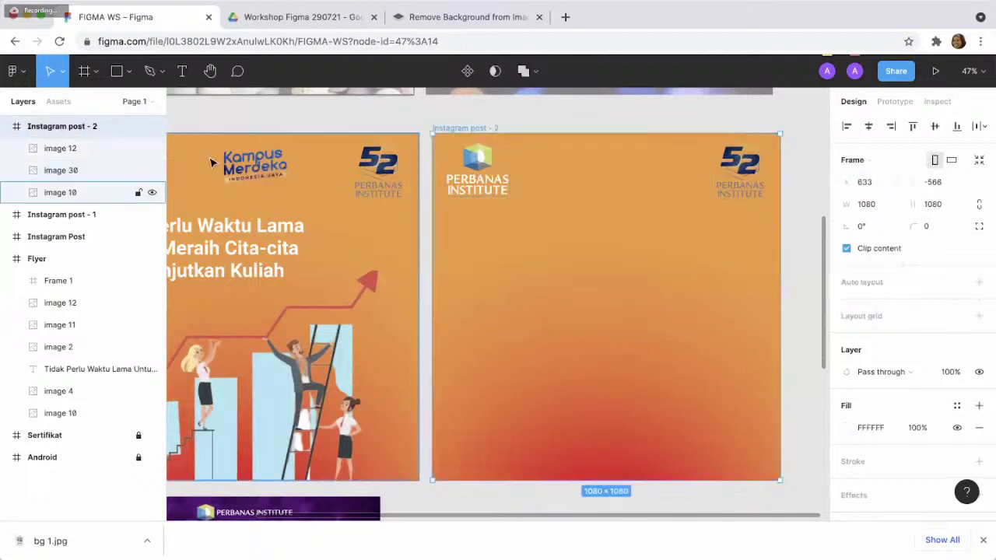
{"action": "left_click", "coordinate": [250, 173]}
{"action": "key", "text": "ctrl+c"}
{"action": "left_click", "coordinate": [573, 260]}
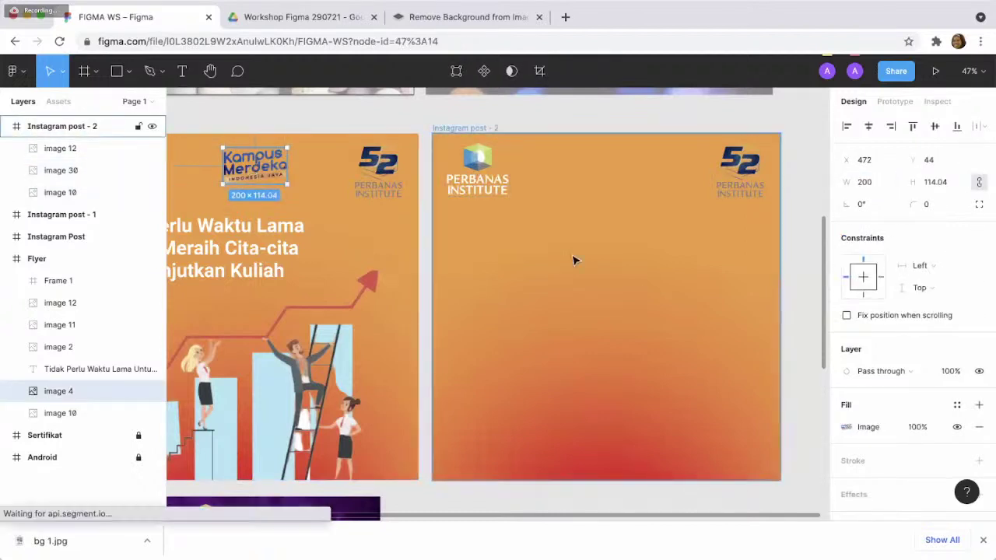
{"action": "key", "text": "ctrl+v"}
{"action": "left_click", "coordinate": [625, 278]}
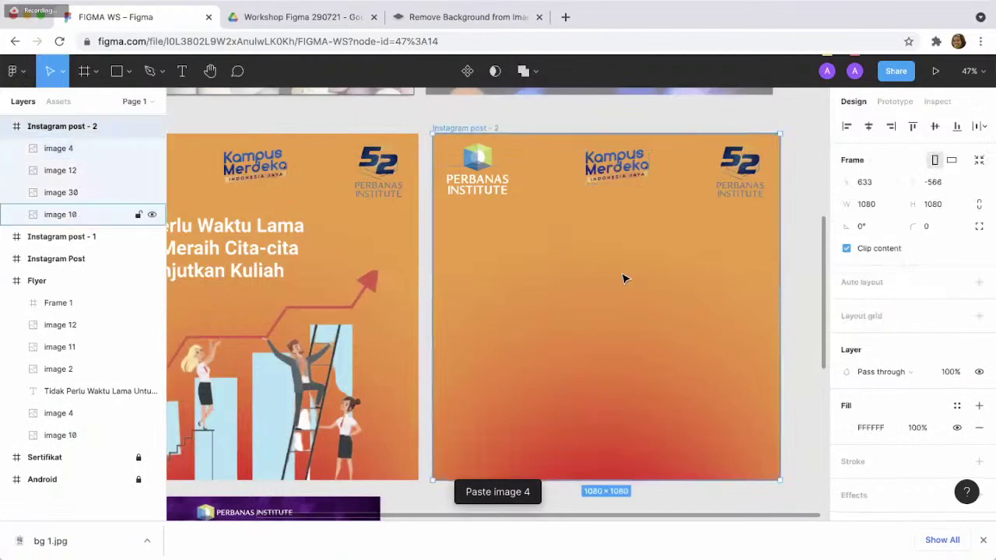
{"action": "scroll", "coordinate": [464, 287], "scroll_direction": "down", "scroll_amount": 1}
{"action": "scroll", "coordinate": [465, 288], "scroll_direction": "left", "scroll_amount": 1}
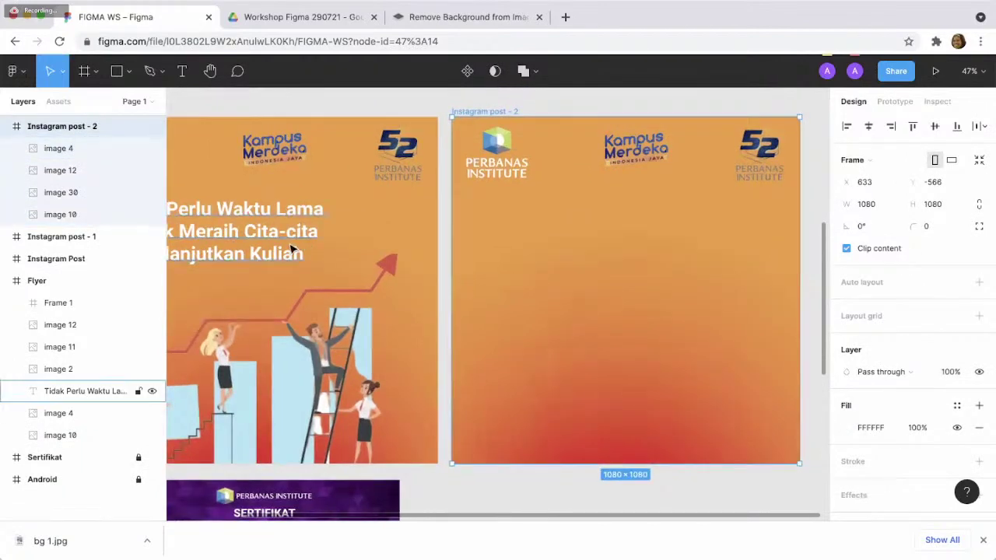
- Start a text box in the post's middle with the line 'Tidak Perlu Waktu Lama'
{"action": "left_click", "coordinate": [529, 224]}
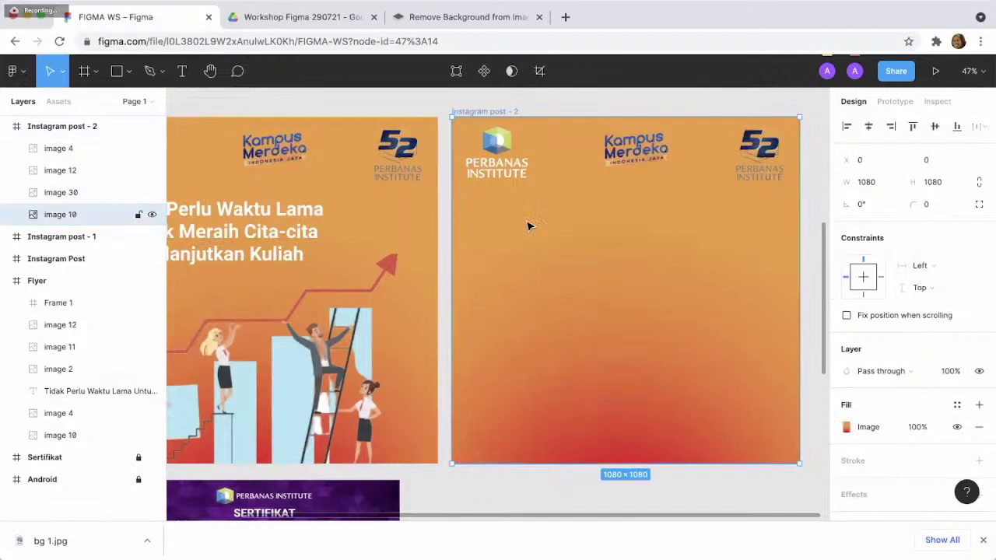
{"action": "left_click", "coordinate": [182, 72]}
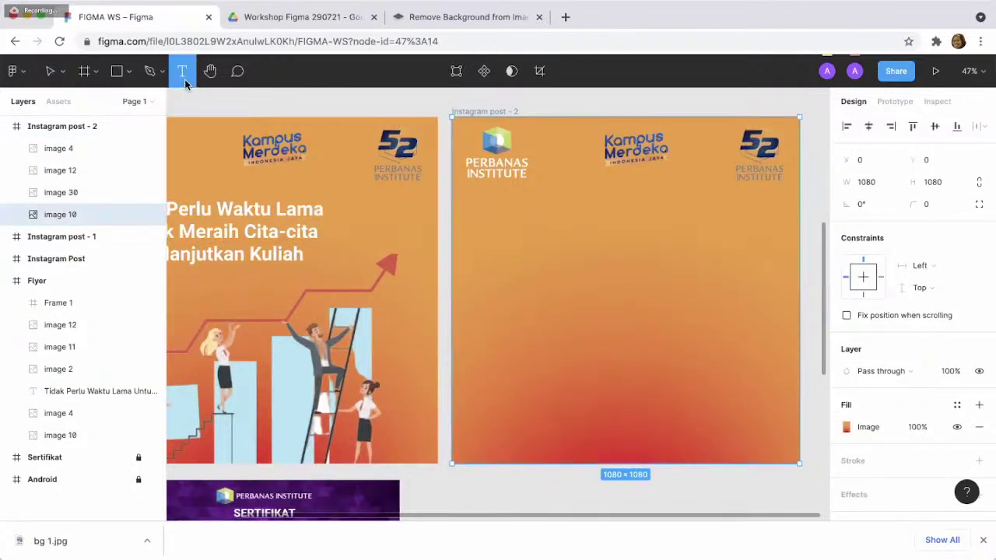
{"action": "left_click", "coordinate": [614, 235]}
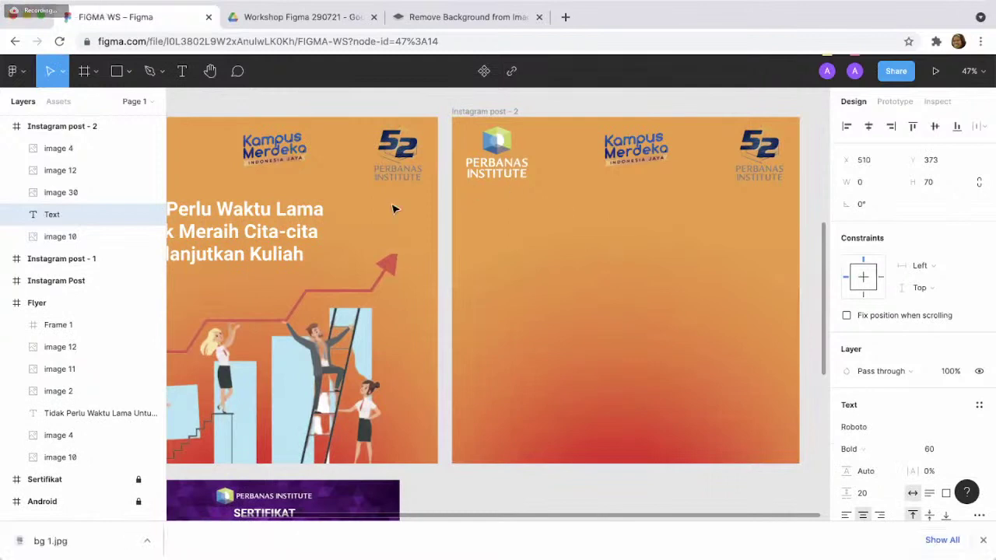
{"action": "type", "text": "Tid"}
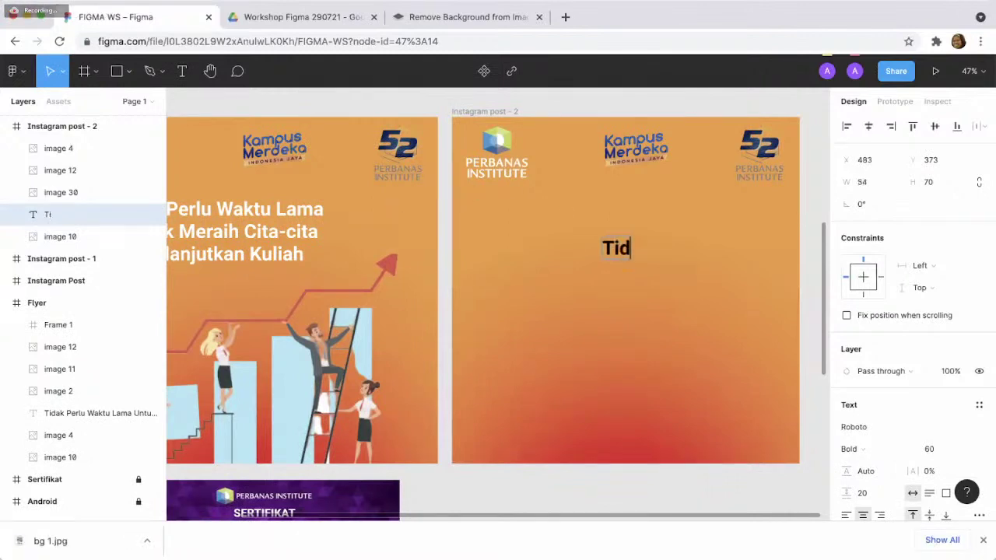
{"action": "type", "text": "ak Pelru"}
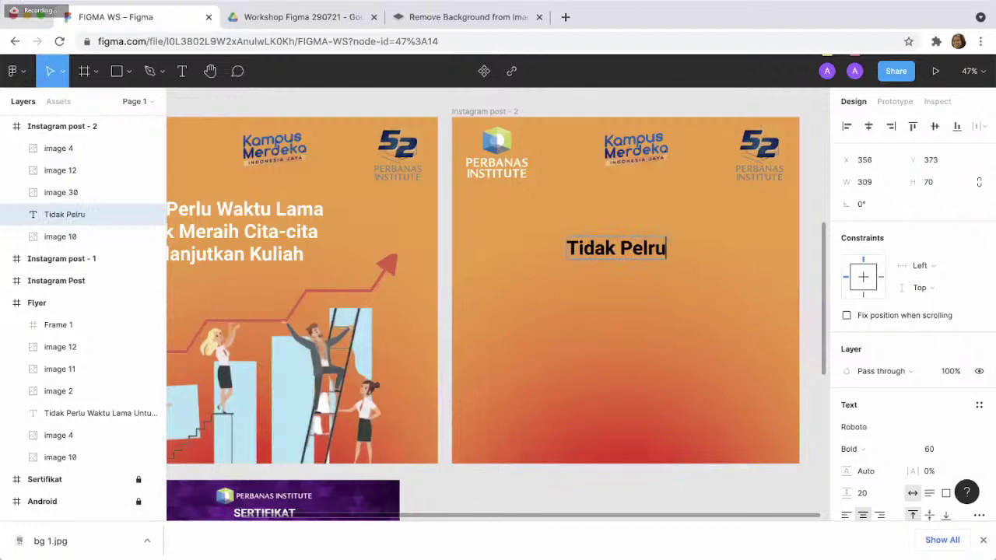
{"action": "key", "text": "BackSpace"}
{"action": "key", "text": "BackSpace"}
{"action": "key", "text": "BackSpace"}
{"action": "type", "text": "rlu Waktu Lama"}
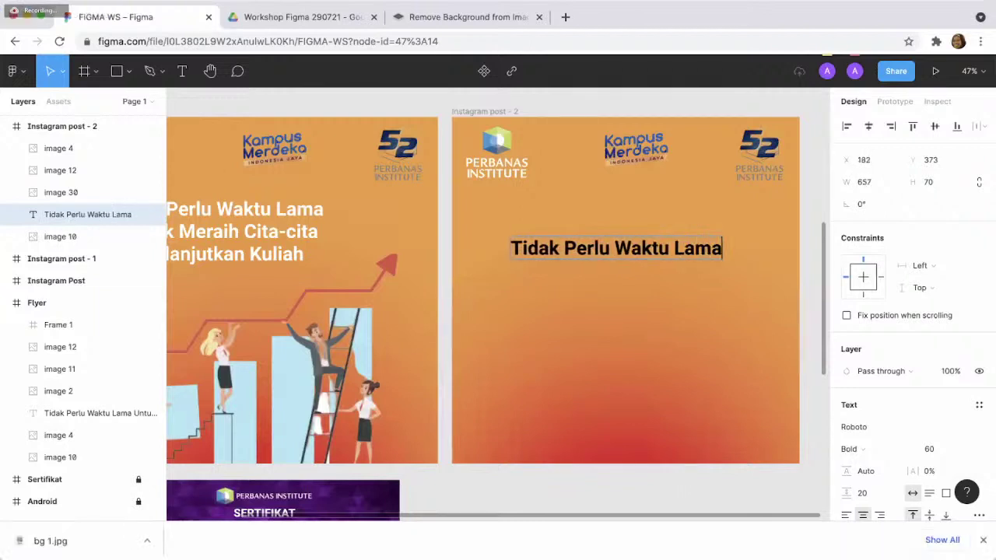
{"action": "key", "text": "Return"}
- Add the lines 'Untuk Meraih Cita-cita' and 'Melanjutkan Kuliah', then move the heading slightly higher
{"action": "type", "text": "Untu"}
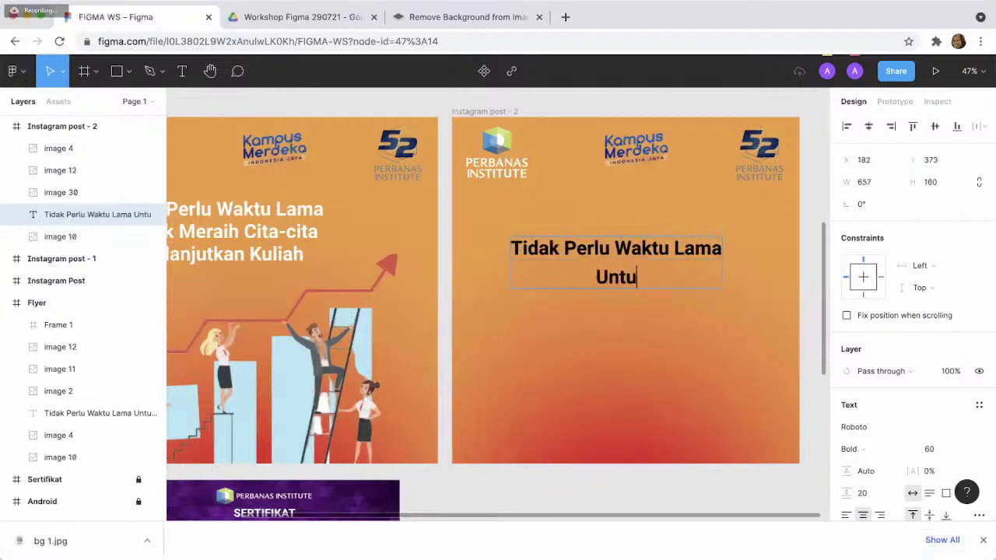
{"action": "type", "text": "k Meraih Cita-cita"}
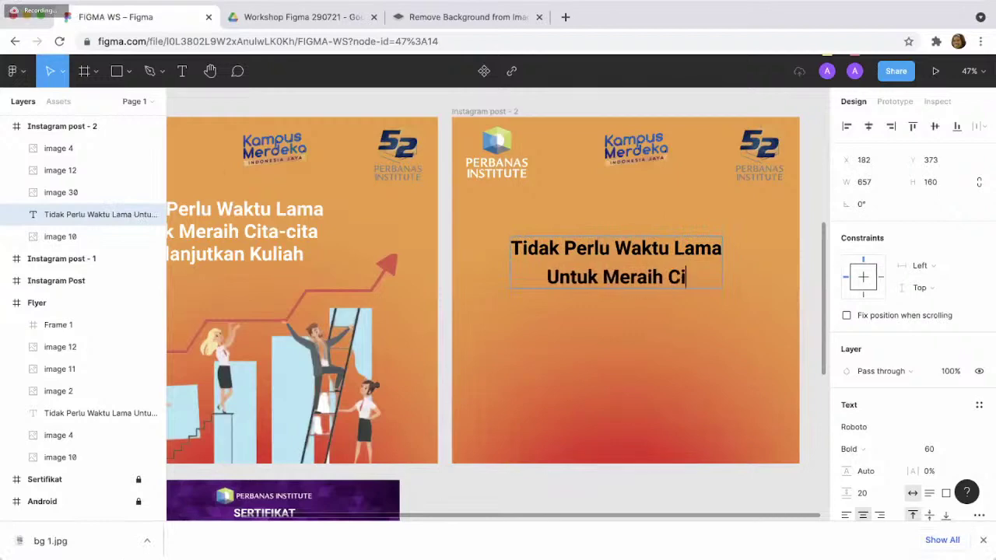
{"action": "key", "text": "Return"}
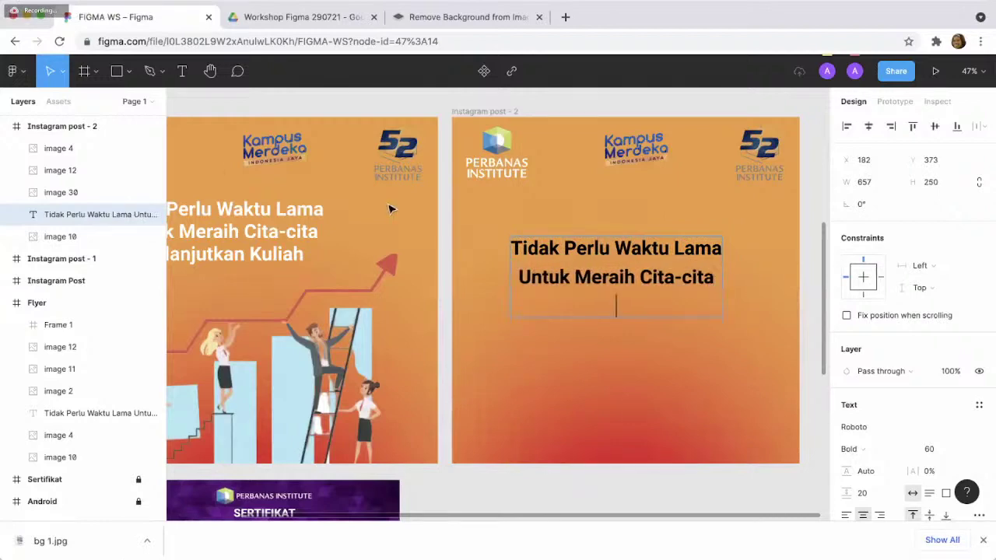
{"action": "type", "text": "U"}
{"action": "scroll", "coordinate": [279, 194], "scroll_direction": "left", "scroll_amount": 5}
{"action": "scroll", "coordinate": [279, 194], "scroll_direction": "right", "scroll_amount": 5}
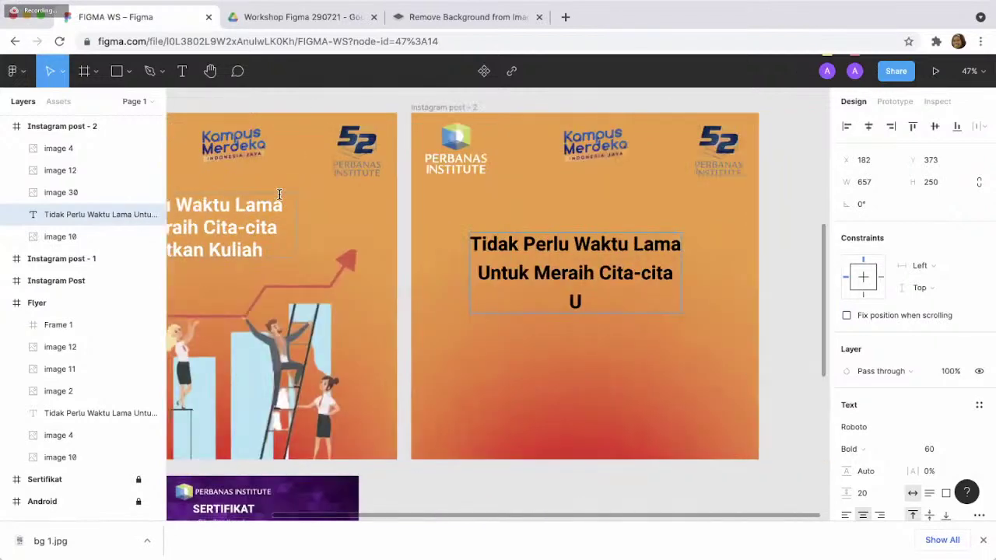
{"action": "key", "text": "BackSpace"}
{"action": "type", "text": "Melanjut"}
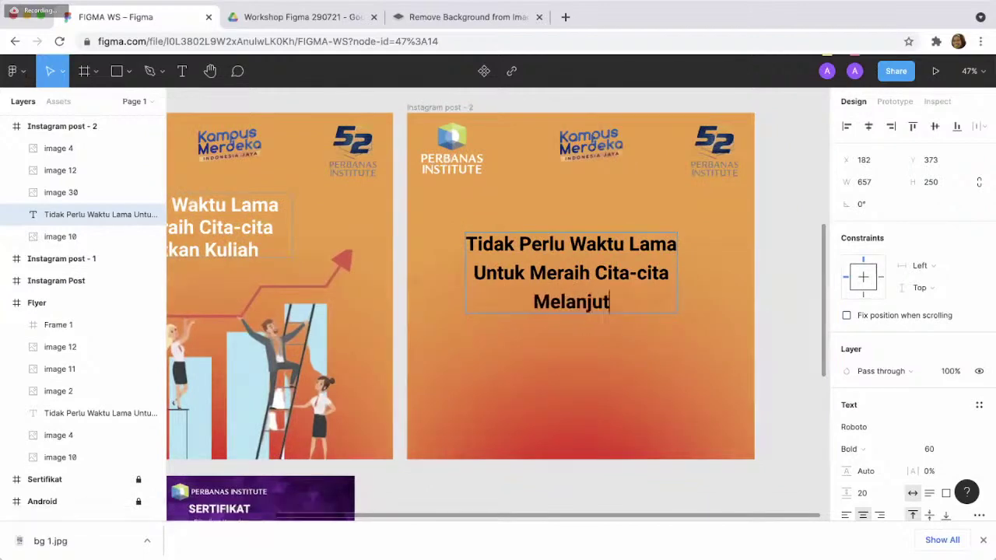
{"action": "type", "text": "kan Kuliah"}
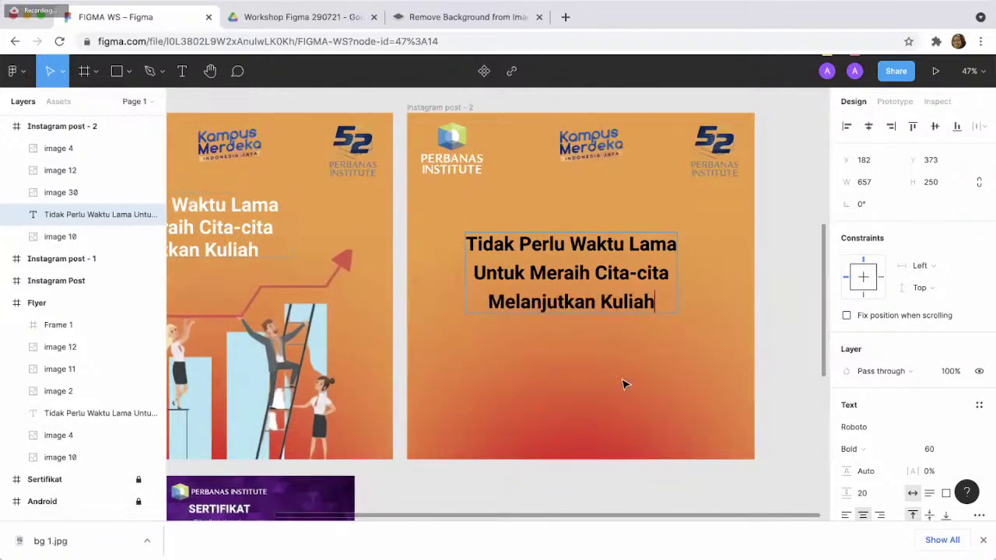
{"action": "key", "text": "Escape"}
{"action": "mouse_move", "coordinate": [620, 314]}
{"action": "left_mouse_down"}
{"action": "mouse_move", "coordinate": [622, 276]}
{"action": "mouse_move", "coordinate": [625, 315]}
{"action": "left_mouse_up"}
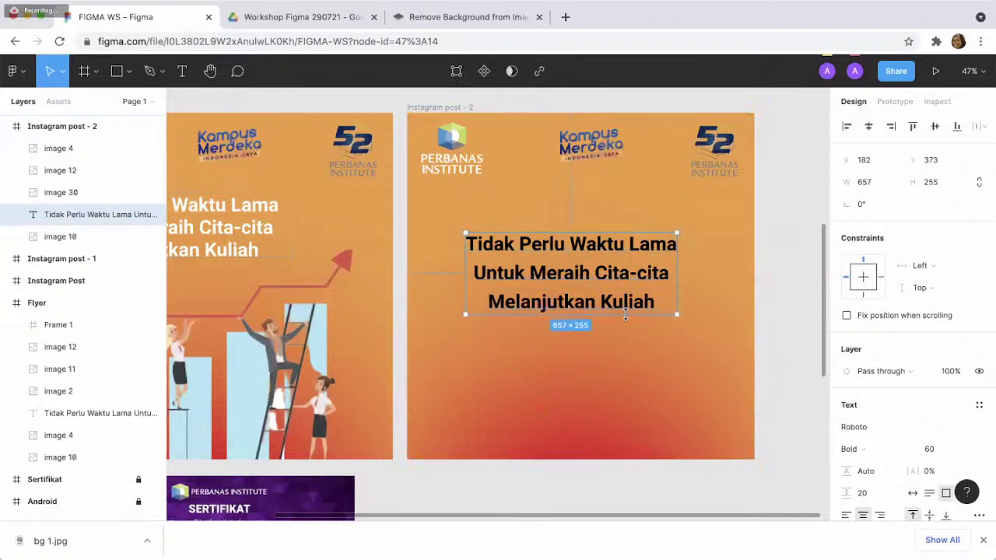
{"action": "left_click_drag", "start_coordinate": [620, 253], "coordinate": [618, 224]}
{"action": "scroll", "coordinate": [882, 430], "scroll_direction": "down", "scroll_amount": 1}
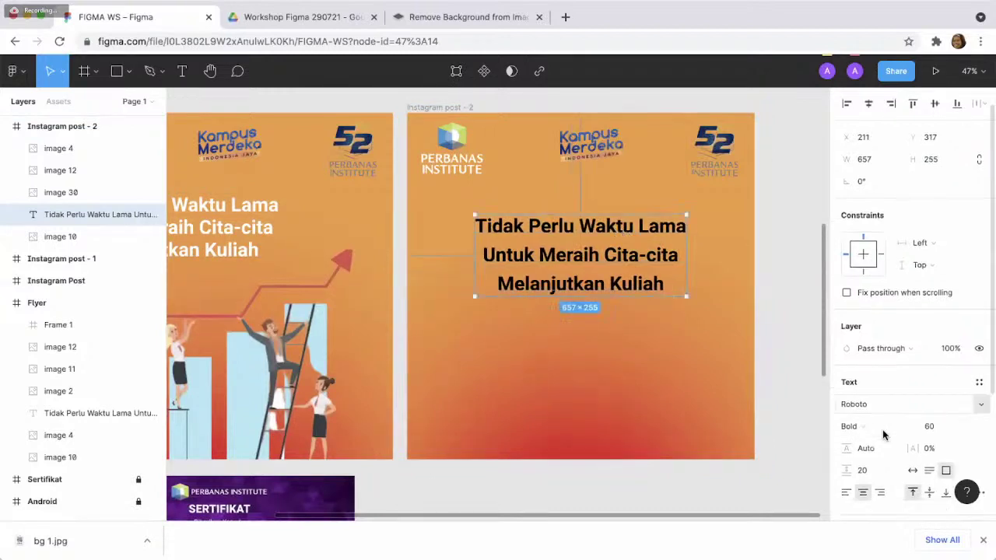
{"action": "scroll", "coordinate": [883, 430], "scroll_direction": "down", "scroll_amount": 3}
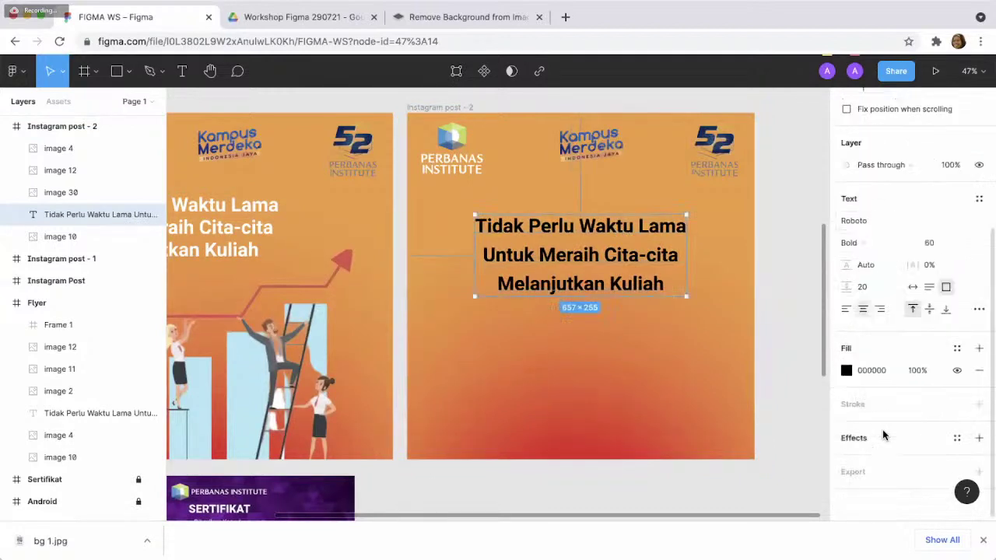
- Change the headline's fill colour from black to purple DC07FF
{"action": "left_click", "coordinate": [847, 371]}
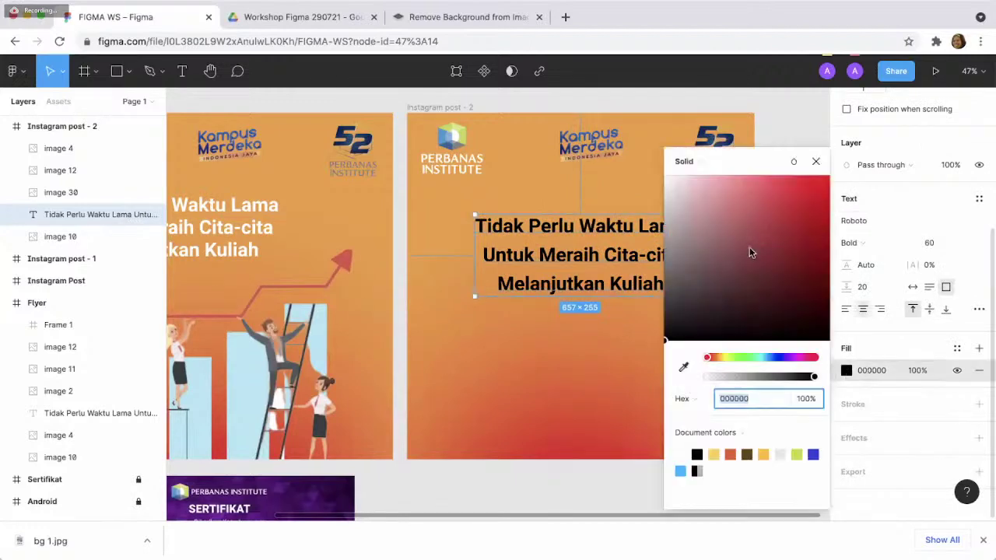
{"action": "left_click", "coordinate": [669, 183]}
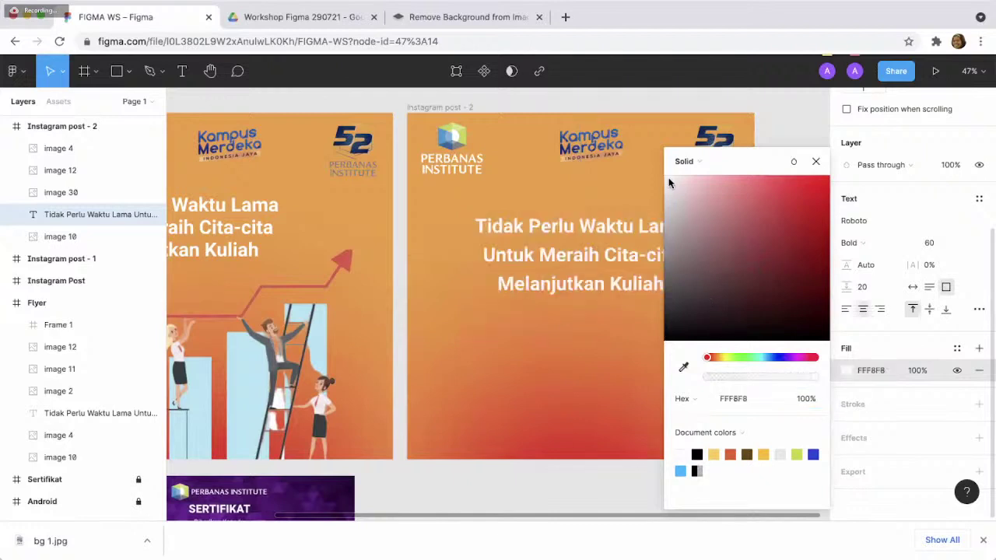
{"action": "left_click", "coordinate": [723, 358]}
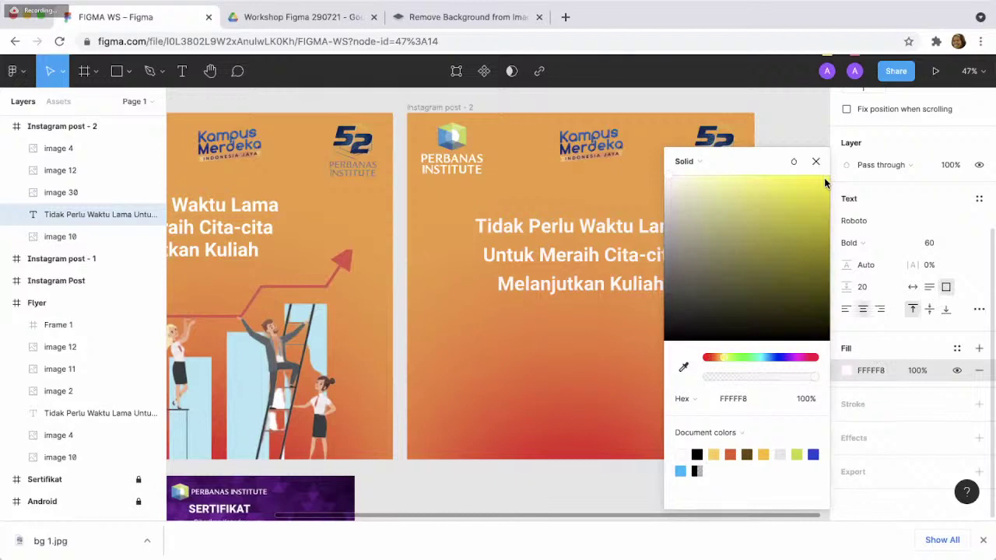
{"action": "left_click", "coordinate": [826, 183]}
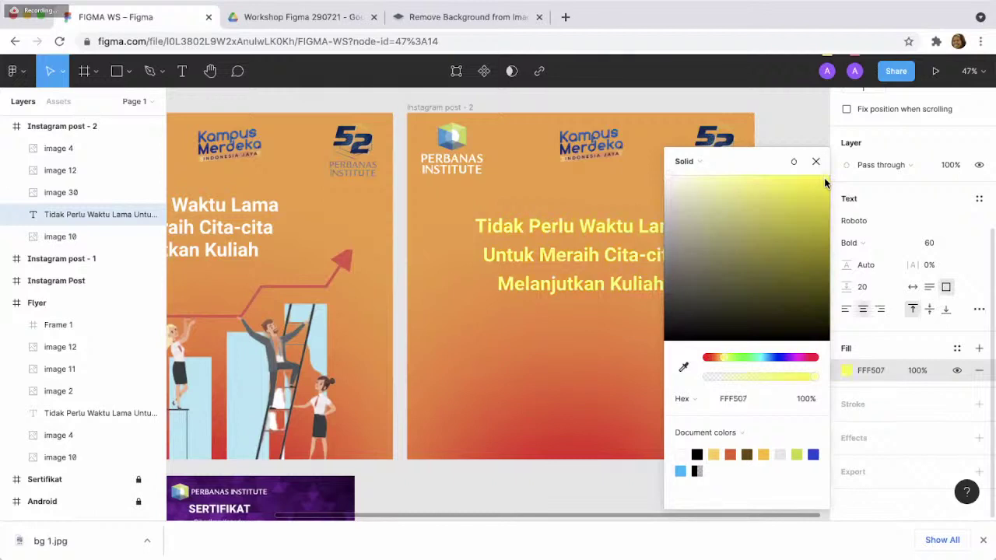
{"action": "left_click", "coordinate": [793, 357]}
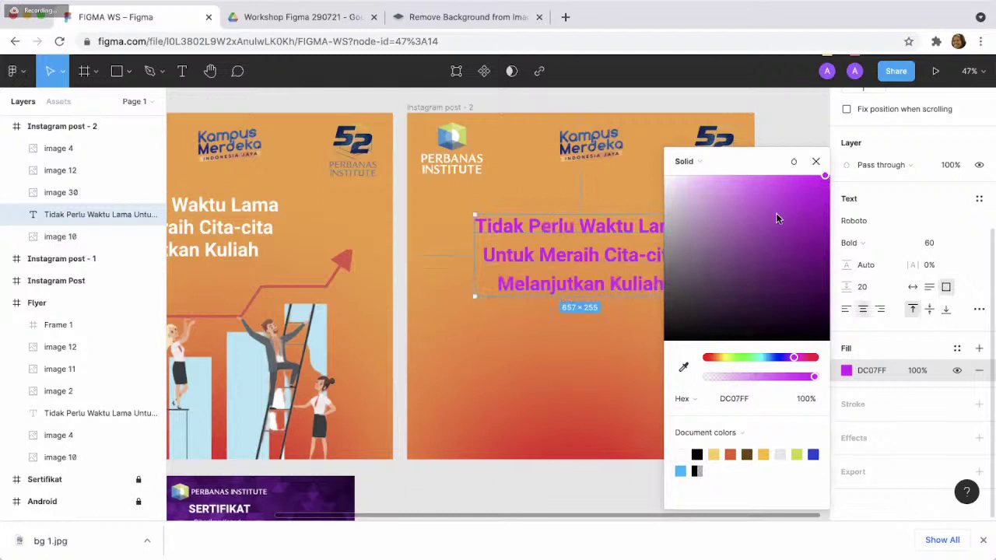
{"action": "left_click", "coordinate": [816, 163]}
{"action": "key", "text": "Escape"}
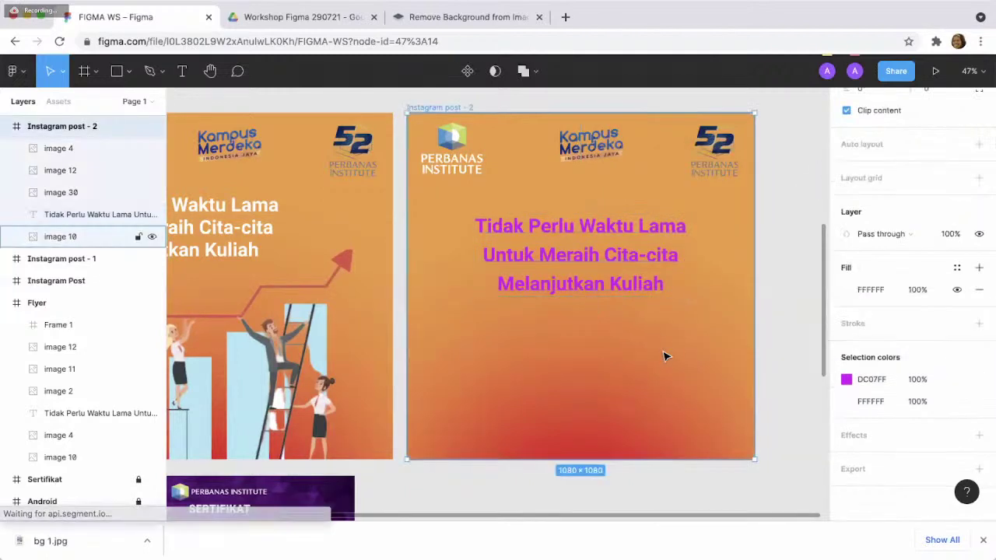
- Paste the climbing-people bar-chart illustration (image 11) into Instagram post - 2 and raise the headline
{"action": "left_click", "coordinate": [327, 372]}
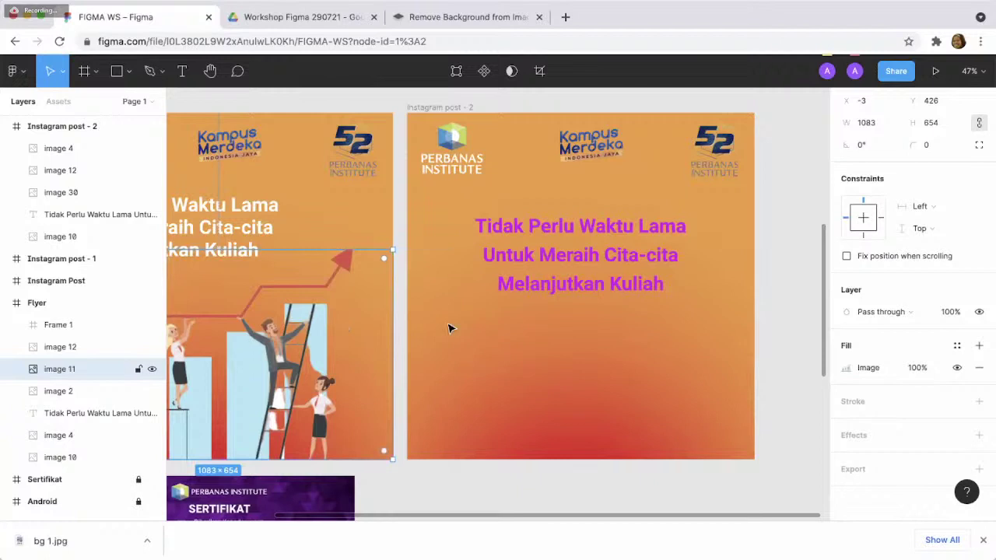
{"action": "left_click", "coordinate": [567, 337]}
{"action": "key", "text": "ctrl+v"}
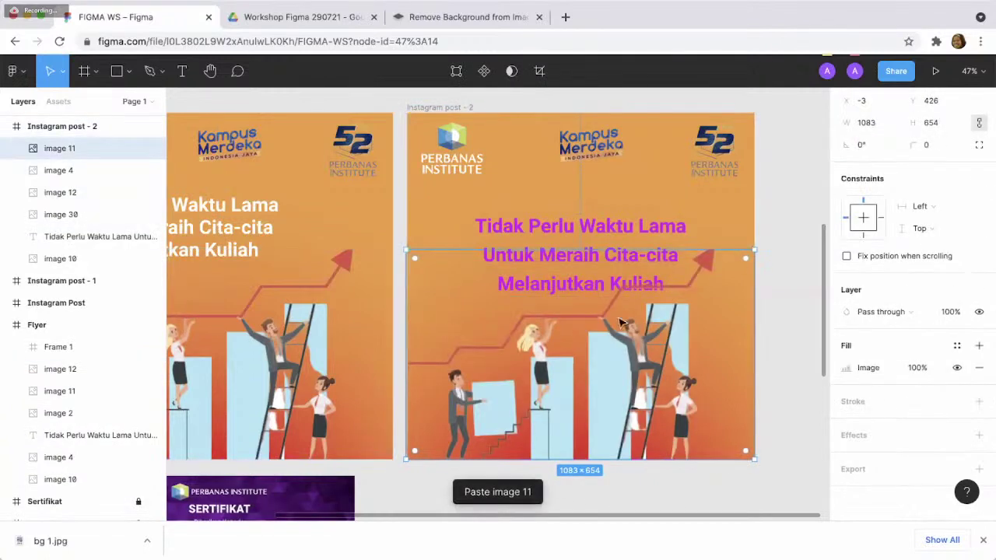
{"action": "left_click_drag", "start_coordinate": [642, 233], "coordinate": [606, 220]}
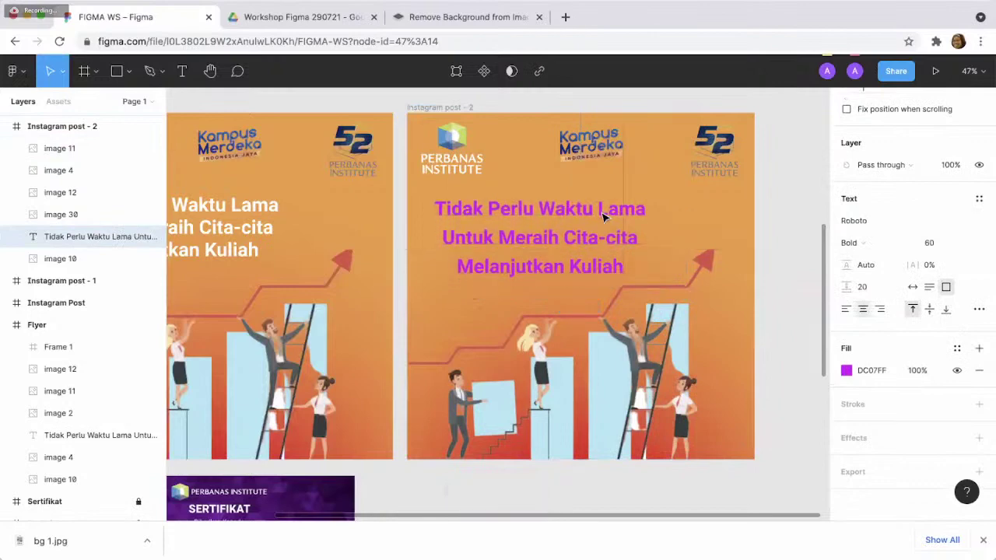
{"action": "left_click", "coordinate": [782, 240]}
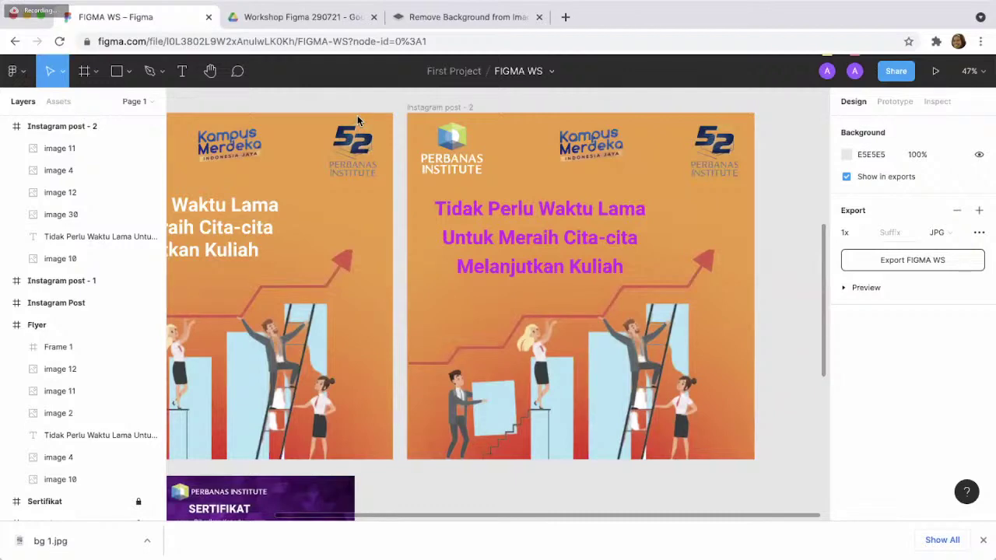
- Scroll the canvas down and across to review the Sertifikat certificate and Android frames
{"action": "scroll", "coordinate": [571, 237], "scroll_direction": "down", "scroll_amount": 5}
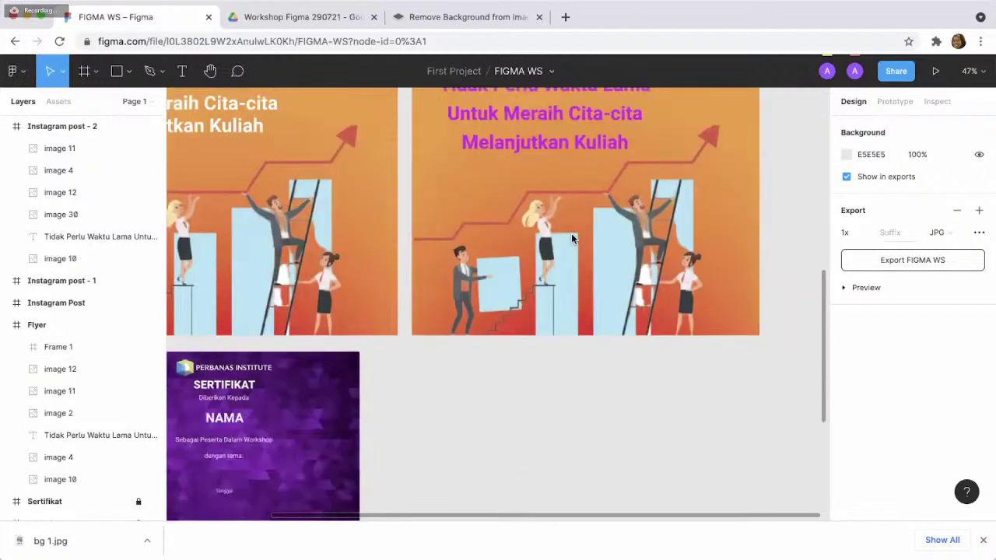
{"action": "scroll", "coordinate": [571, 237], "scroll_direction": "down", "scroll_amount": 3}
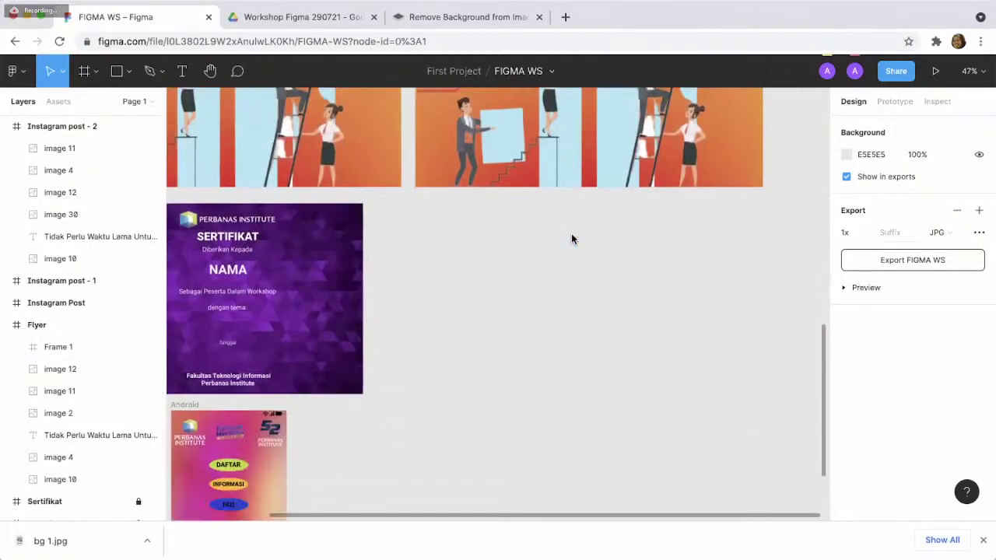
{"action": "scroll", "coordinate": [571, 238], "scroll_direction": "up", "scroll_amount": 2}
{"action": "scroll", "coordinate": [571, 238], "scroll_direction": "down", "scroll_amount": 2}
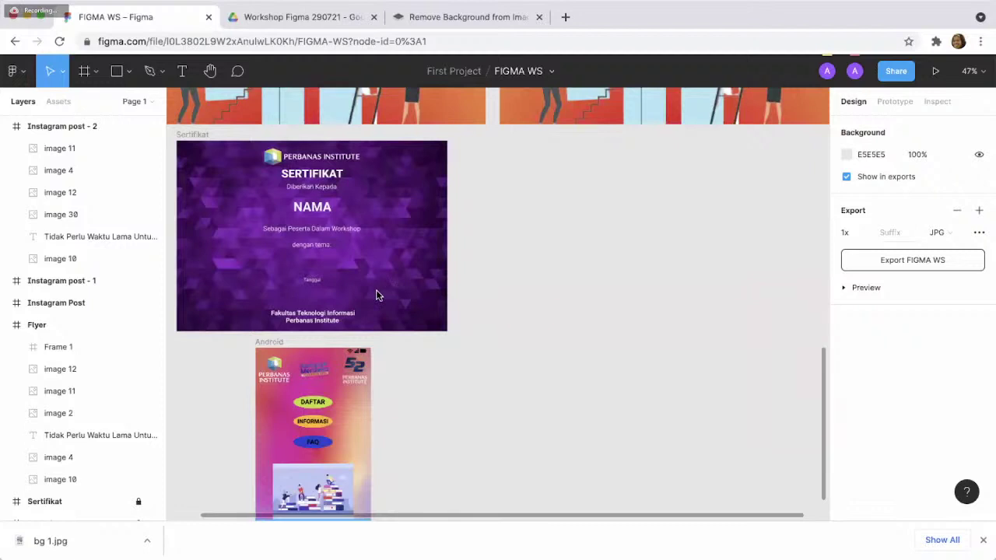
{"action": "scroll", "coordinate": [375, 295], "scroll_direction": "left", "scroll_amount": 1}
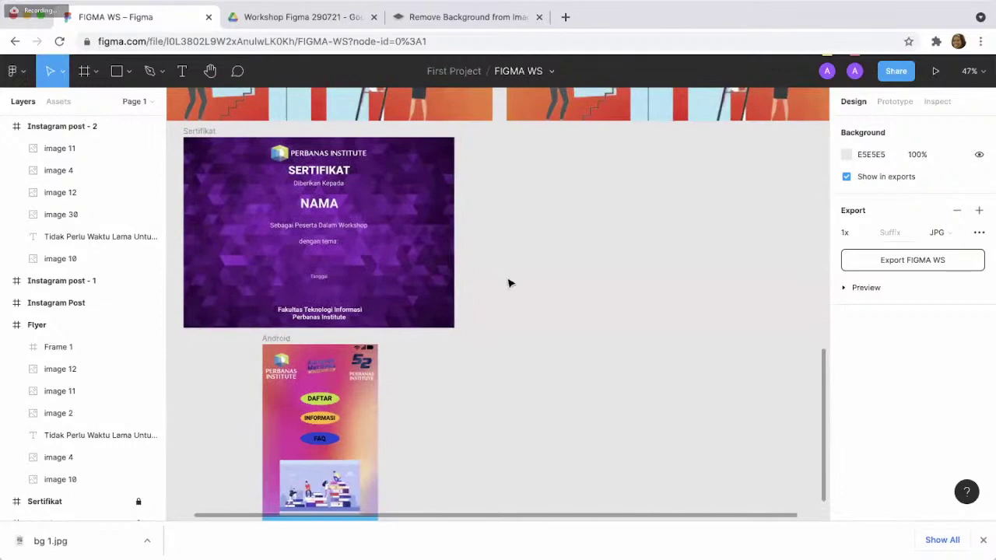
{"action": "scroll", "coordinate": [509, 283], "scroll_direction": "up", "scroll_amount": 5}
{"action": "scroll", "coordinate": [509, 283], "scroll_direction": "left", "scroll_amount": 5}
{"action": "scroll", "coordinate": [509, 283], "scroll_direction": "up", "scroll_amount": 2}
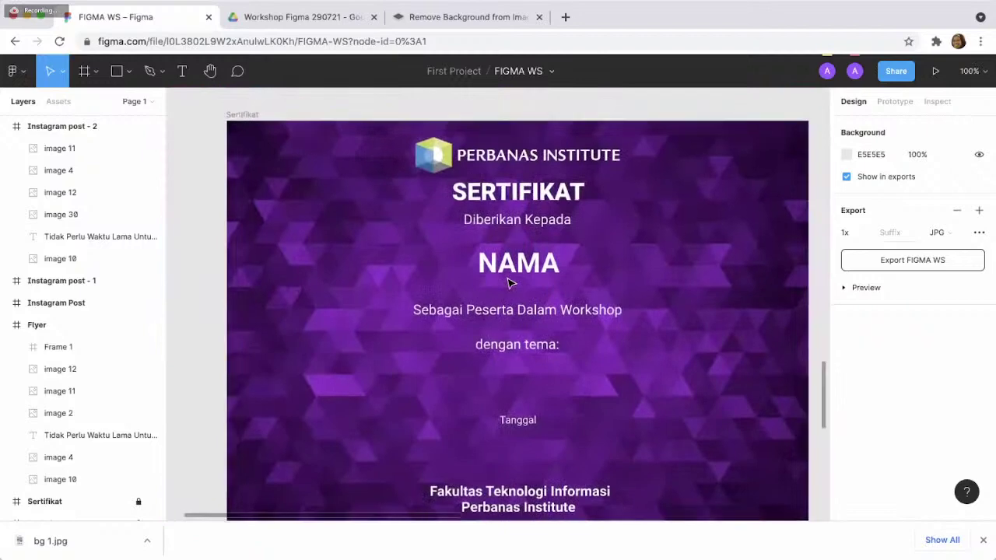
{"action": "scroll", "coordinate": [508, 283], "scroll_direction": "down", "scroll_amount": 1}
{"action": "scroll", "coordinate": [509, 283], "scroll_direction": "right", "scroll_amount": 1}
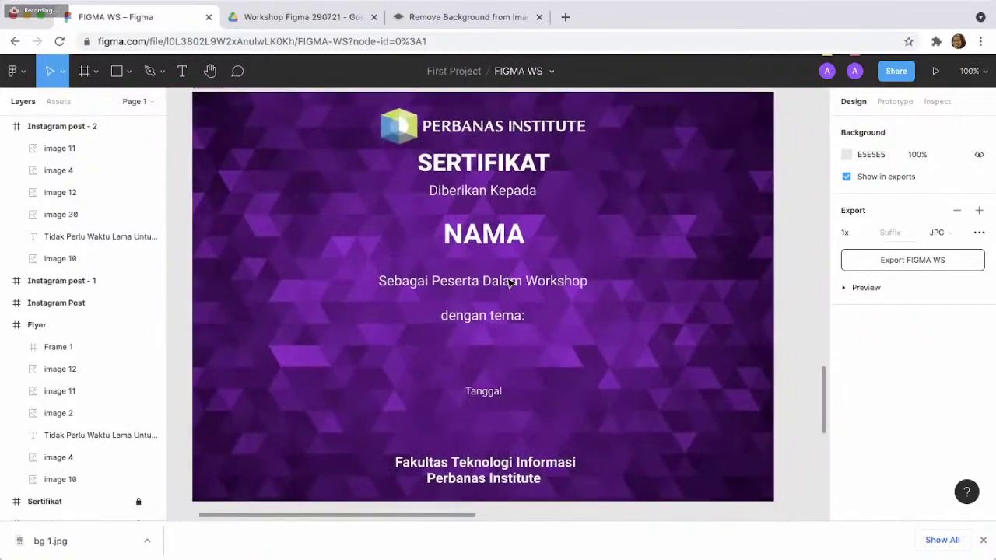
{"action": "scroll", "coordinate": [510, 283], "scroll_direction": "down", "scroll_amount": 3}
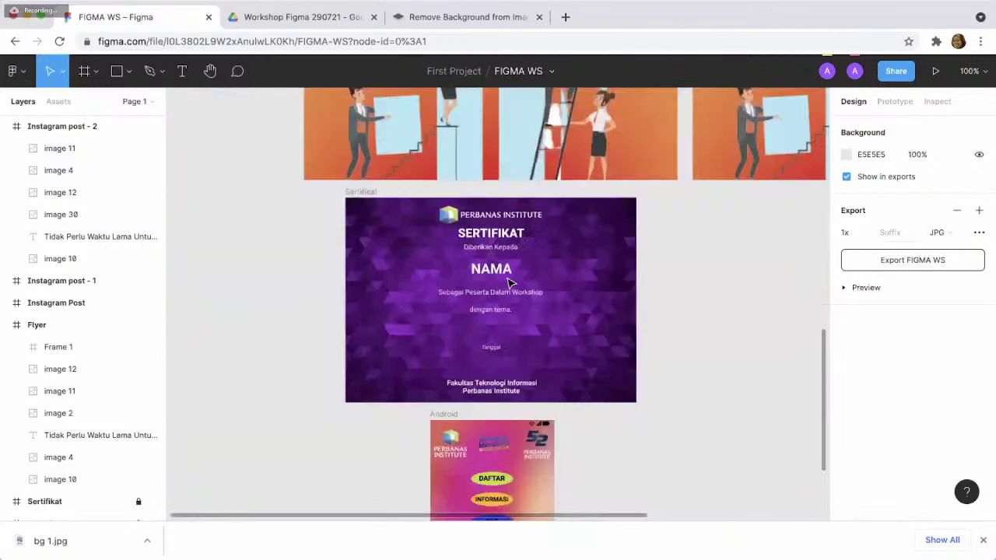
{"action": "scroll", "coordinate": [508, 283], "scroll_direction": "down", "scroll_amount": 2}
{"action": "scroll", "coordinate": [507, 282], "scroll_direction": "right", "scroll_amount": 5}
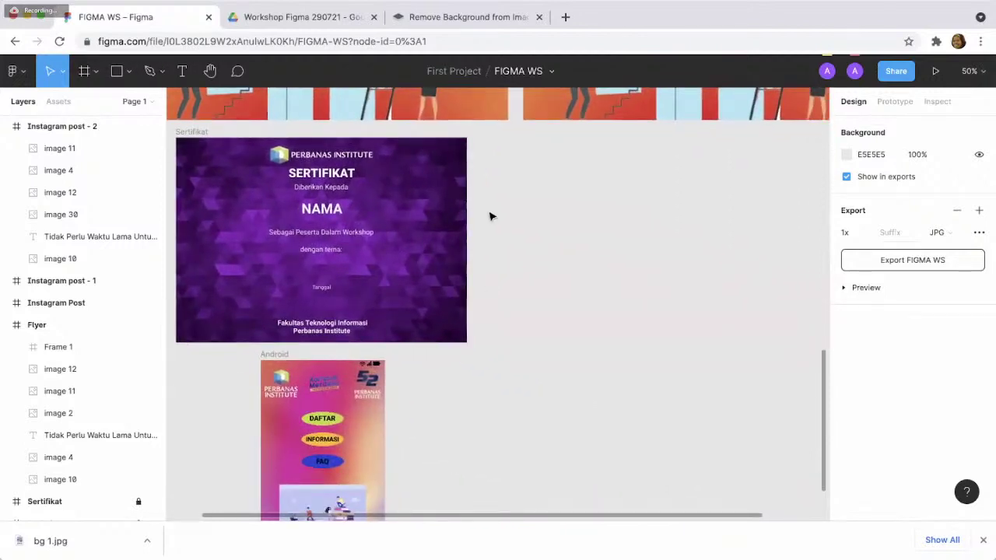
- Create a landscape A4 frame, A4 - 1 at 842×595, and place it beside Sertifikat
{"action": "left_click", "coordinate": [97, 74]}
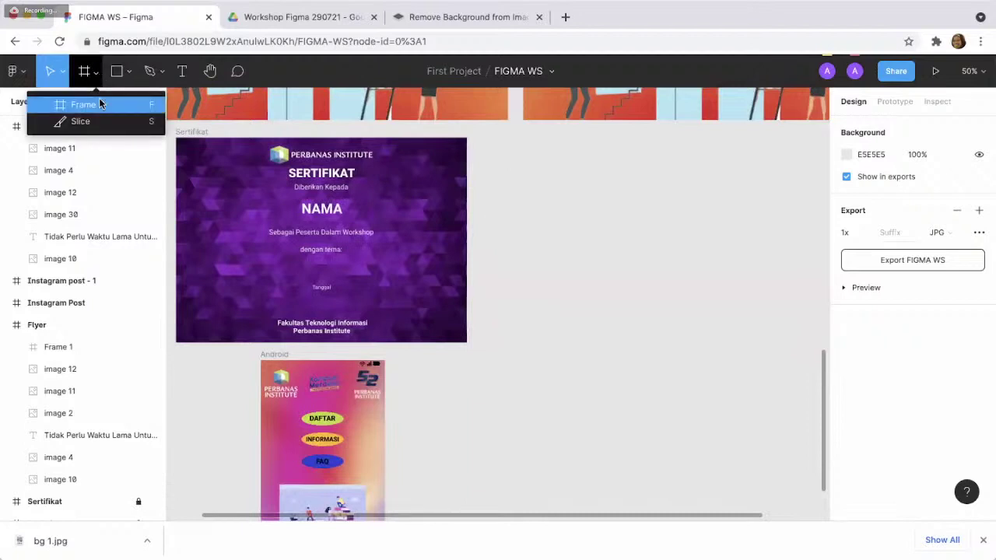
{"action": "left_click", "coordinate": [98, 102]}
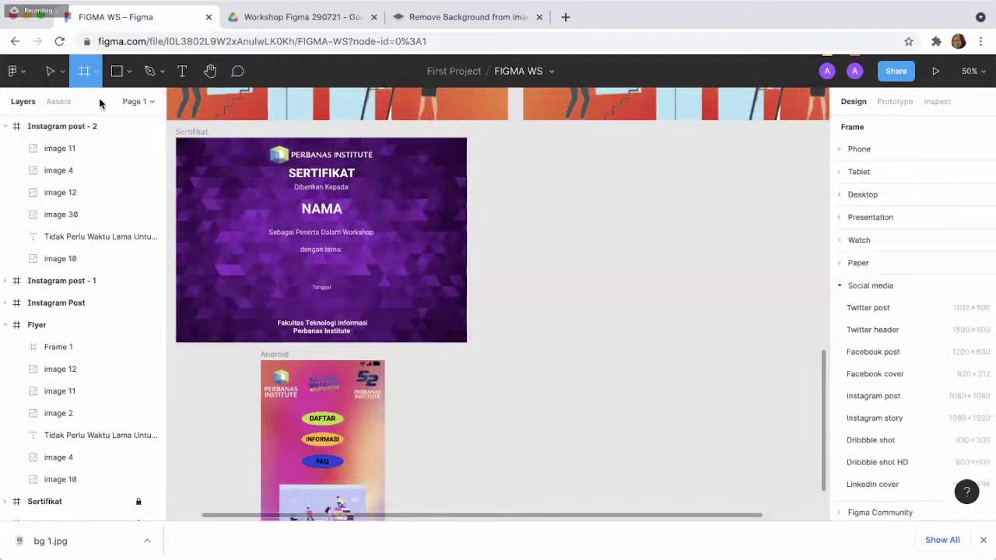
{"action": "left_click", "coordinate": [855, 264]}
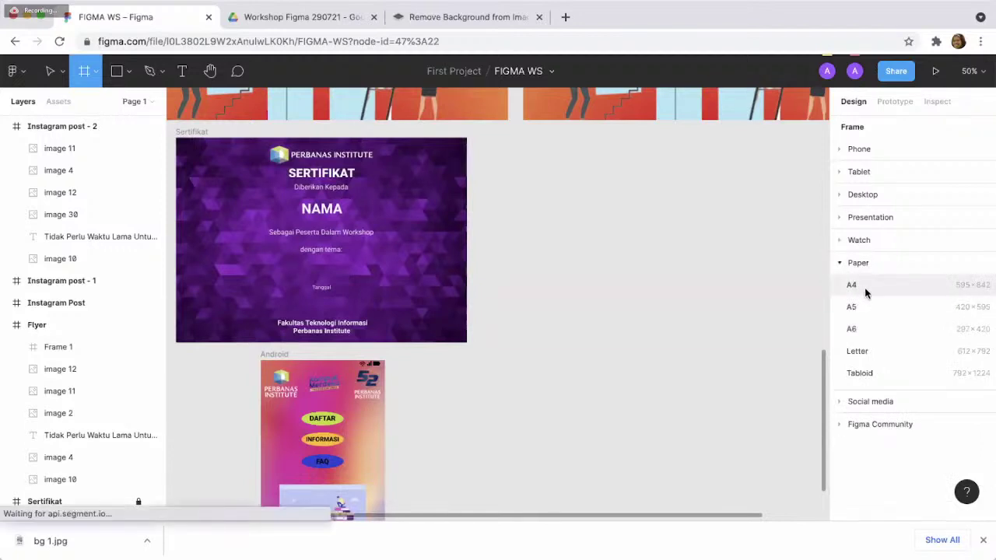
{"action": "left_click", "coordinate": [856, 286]}
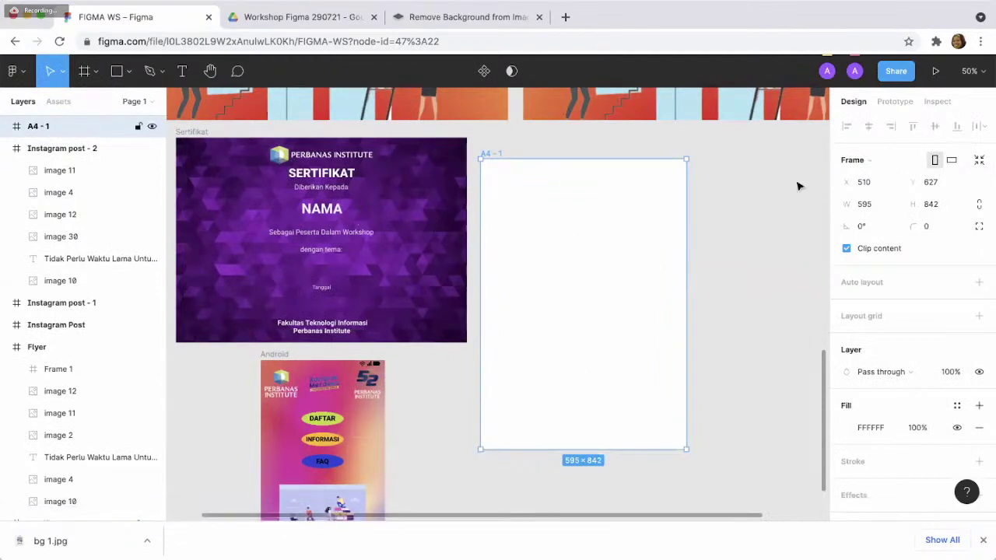
{"action": "left_click", "coordinate": [951, 161]}
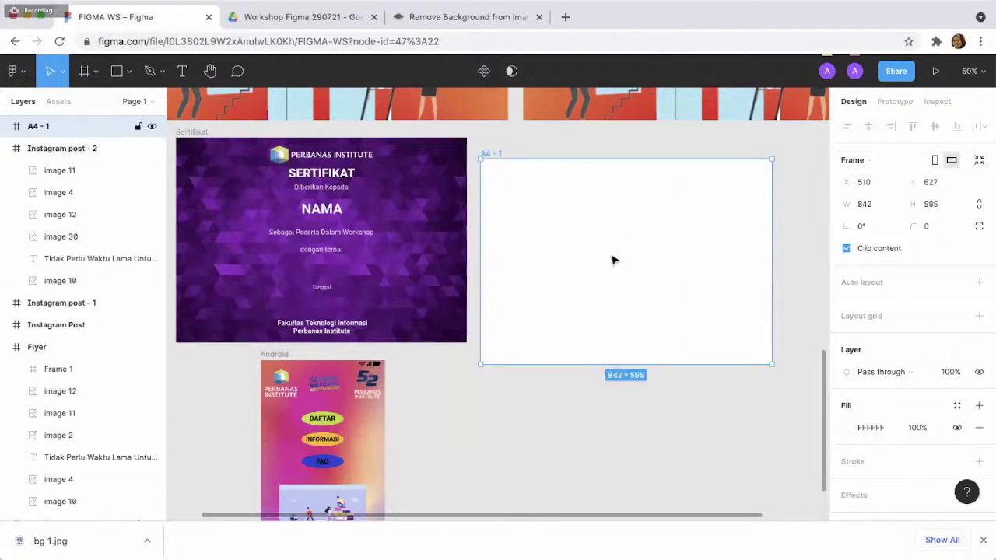
{"action": "left_click_drag", "start_coordinate": [611, 249], "coordinate": [611, 238]}
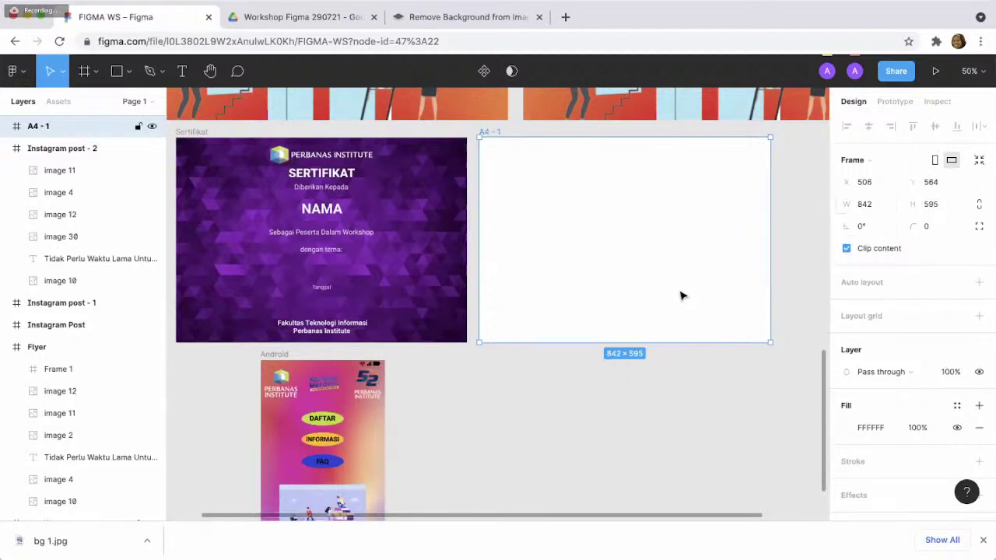
{"action": "left_click", "coordinate": [568, 400]}
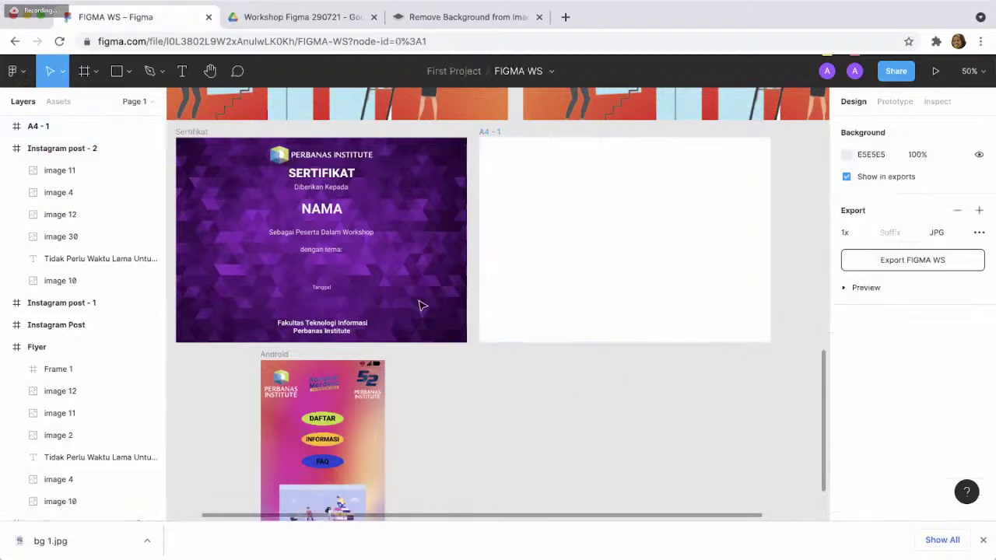
- Try pasting the climbing-people illustration into A4 - 1, then undo the paste
{"action": "left_click", "coordinate": [290, 23]}
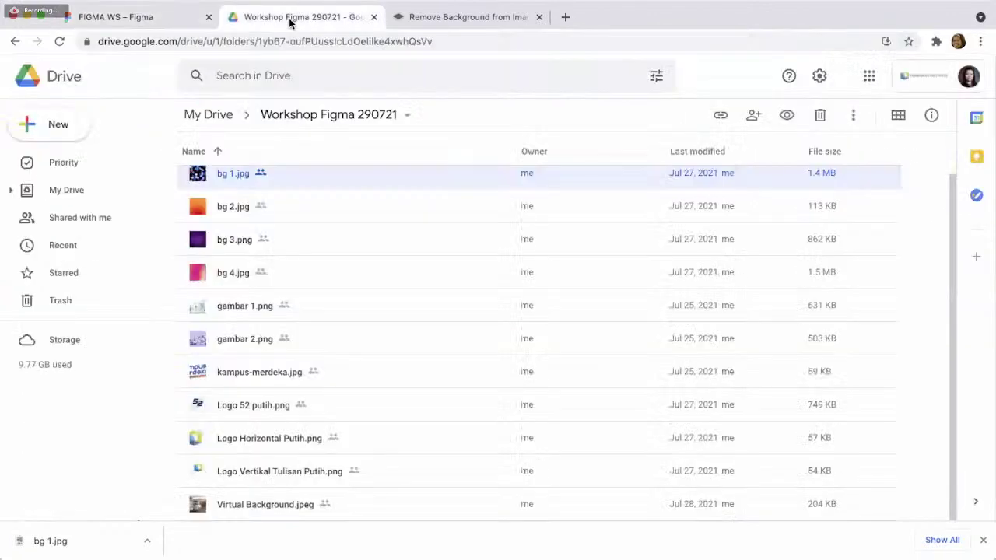
{"action": "left_click", "coordinate": [137, 17]}
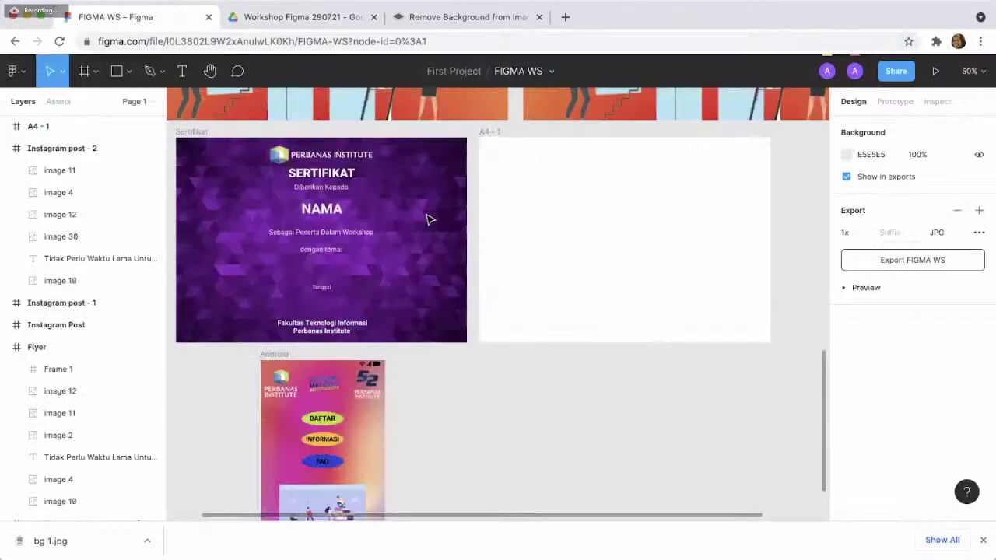
{"action": "left_click", "coordinate": [591, 226]}
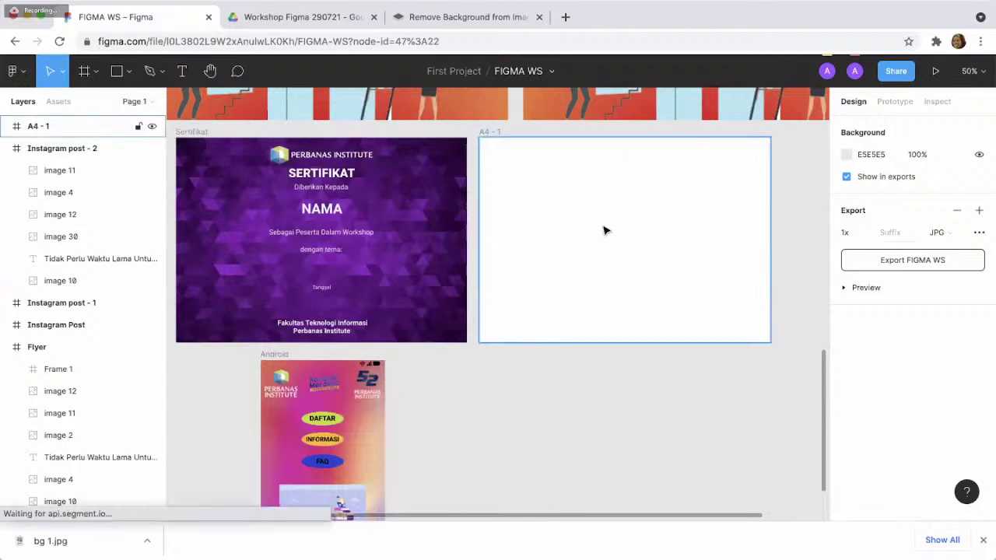
{"action": "left_click", "coordinate": [604, 230]}
{"action": "key", "text": "ctrl+v"}
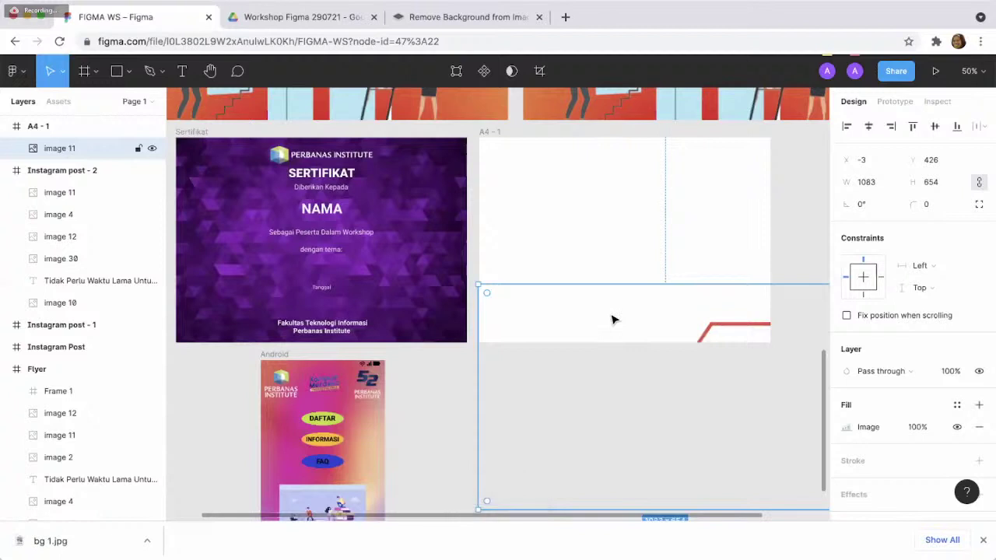
{"action": "mouse_move", "coordinate": [614, 318]}
{"action": "left_mouse_down"}
{"action": "mouse_move", "coordinate": [589, 293]}
{"action": "mouse_move", "coordinate": [599, 304]}
{"action": "left_mouse_up"}
{"action": "key", "text": "ctrl+z"}
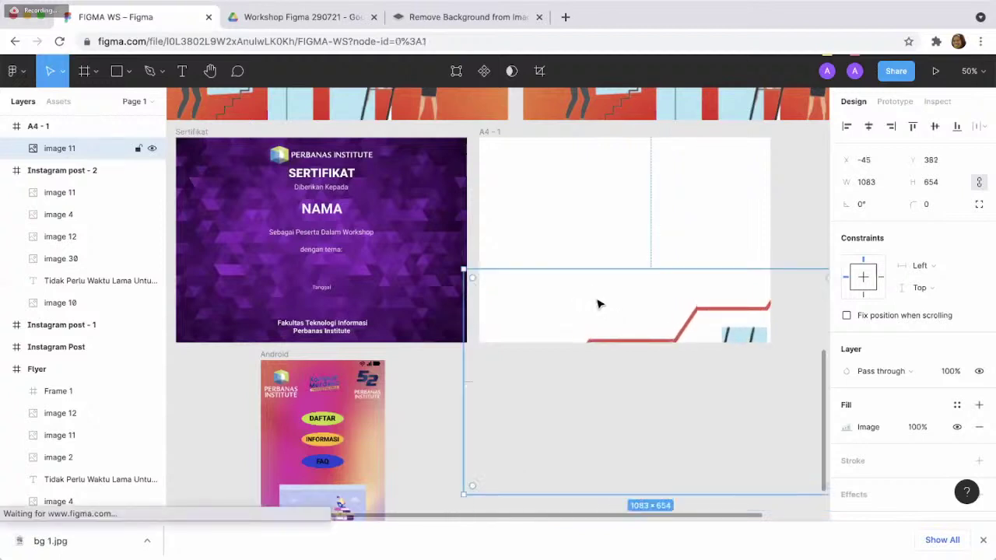
{"action": "key", "text": "ctrl+z"}
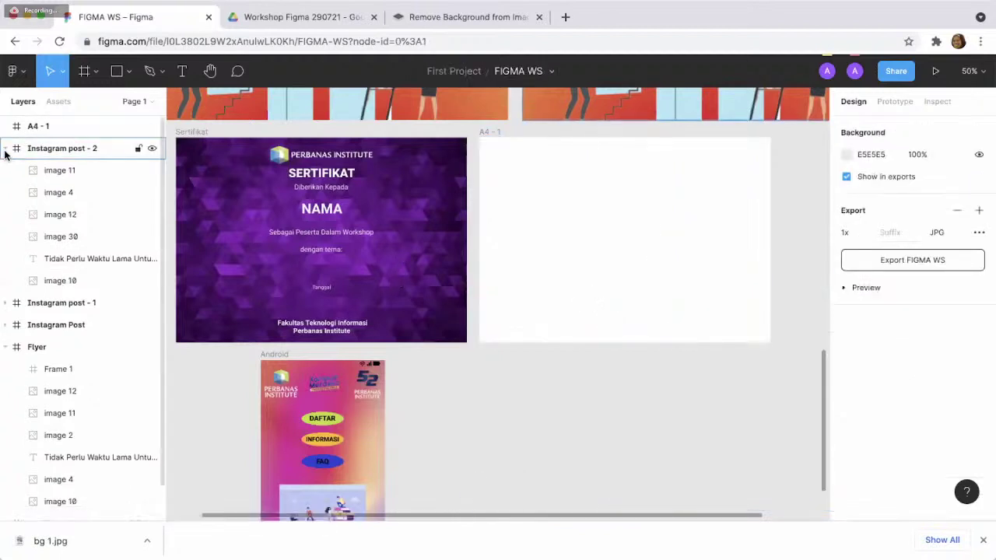
- Paste the certificate's purple background image 28 from Sertifikat into A4 - 1
{"action": "left_click", "coordinate": [6, 149]}
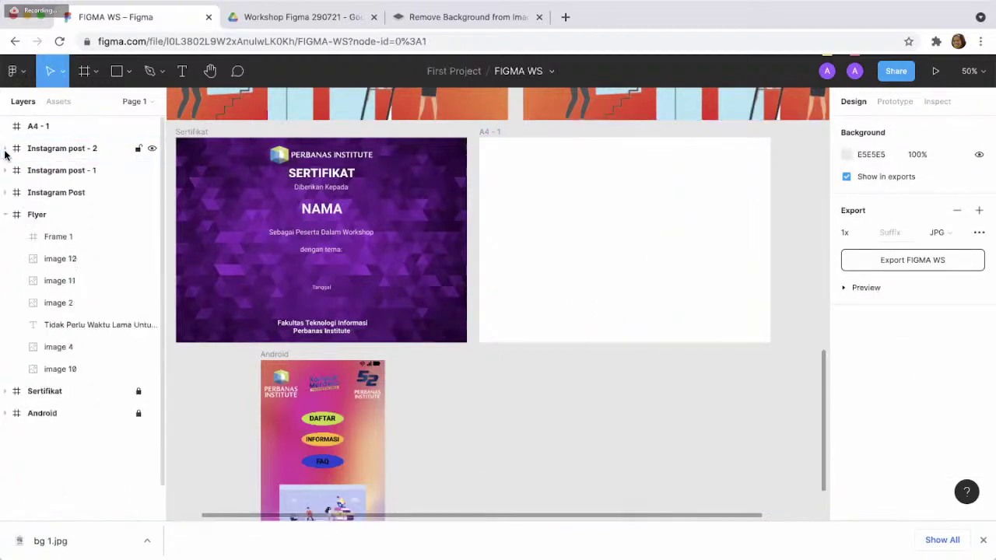
{"action": "left_click", "coordinate": [6, 214]}
{"action": "left_click", "coordinate": [7, 237]}
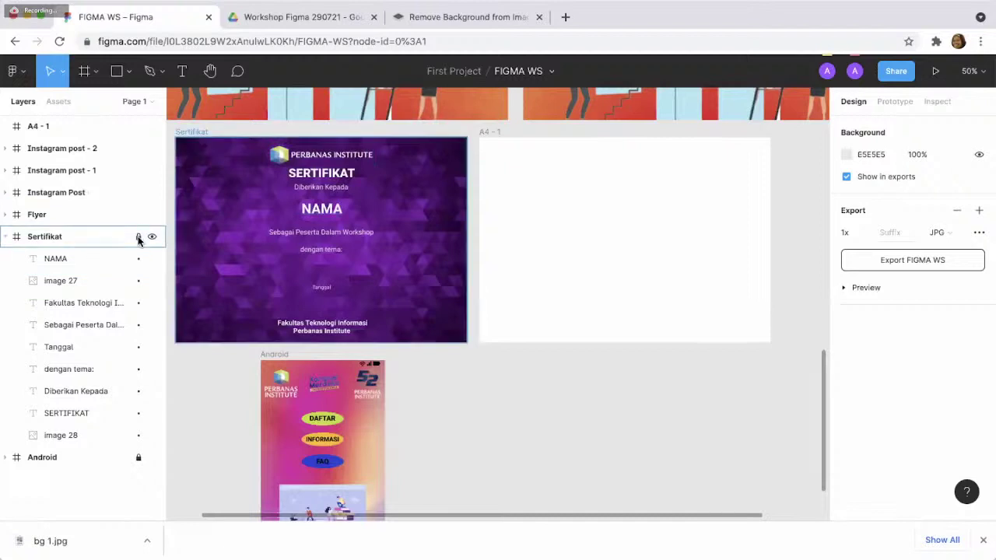
{"action": "left_click", "coordinate": [250, 265]}
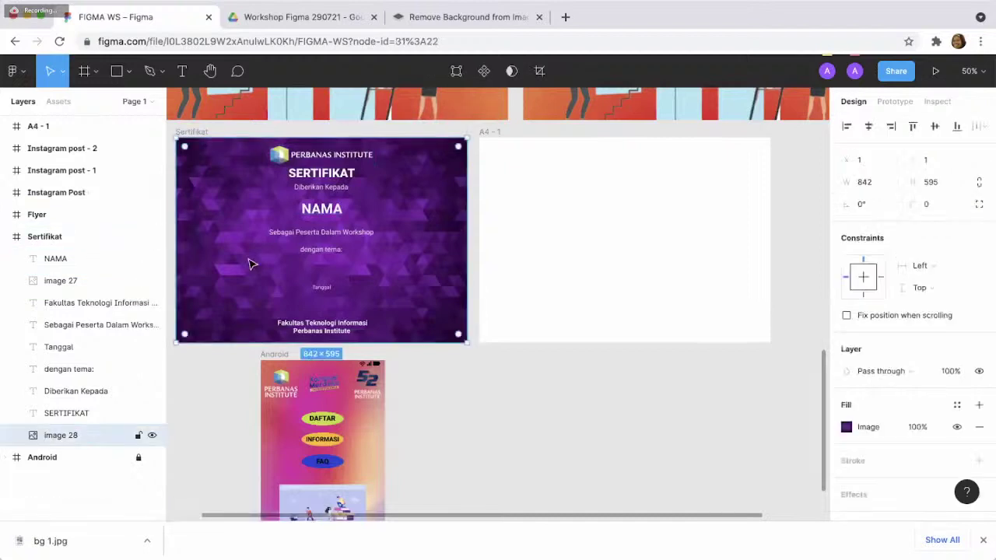
{"action": "left_click", "coordinate": [628, 301]}
{"action": "key", "text": "ctrl+v"}
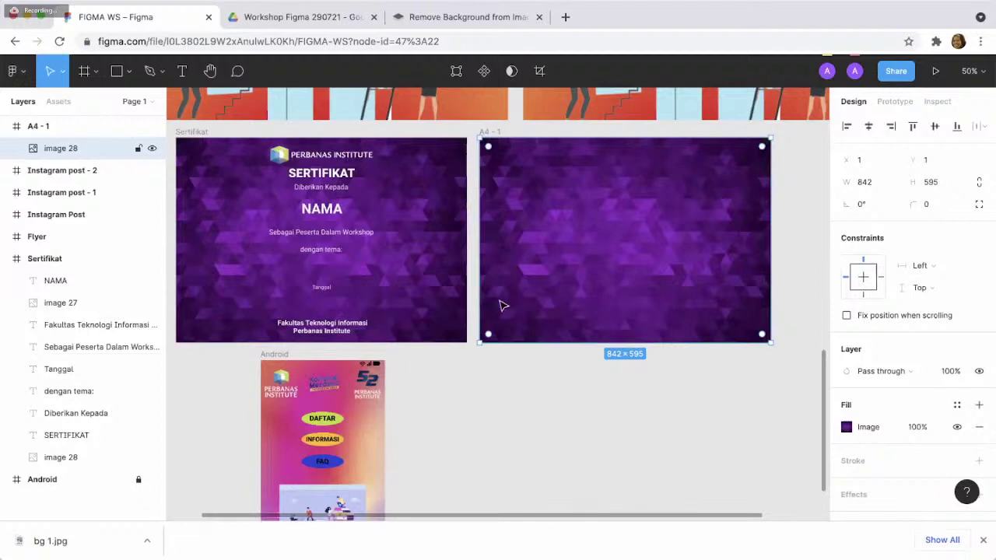
{"action": "left_click", "coordinate": [368, 158]}
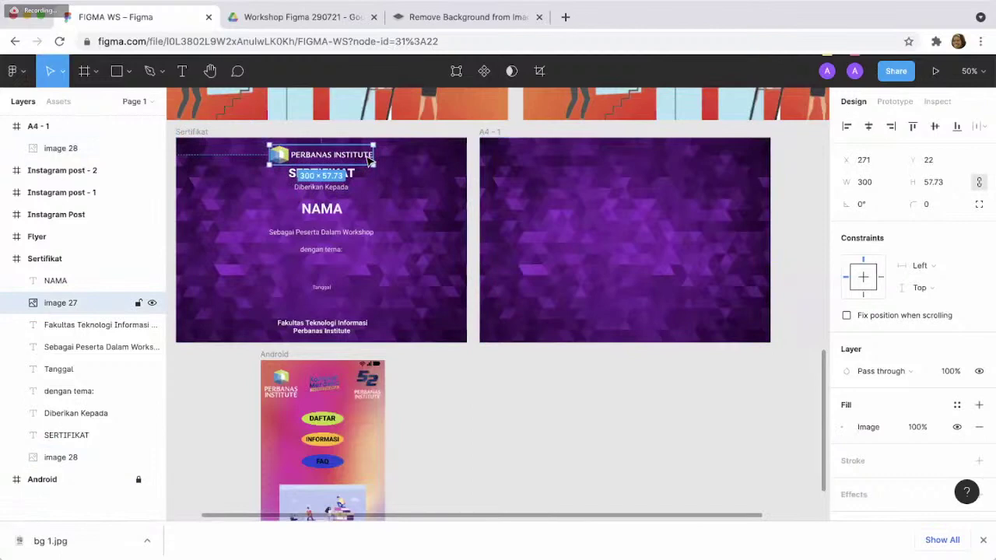
- Paste the Perbanas Institute logo into the A4-1 frame
{"action": "left_click", "coordinate": [302, 19]}
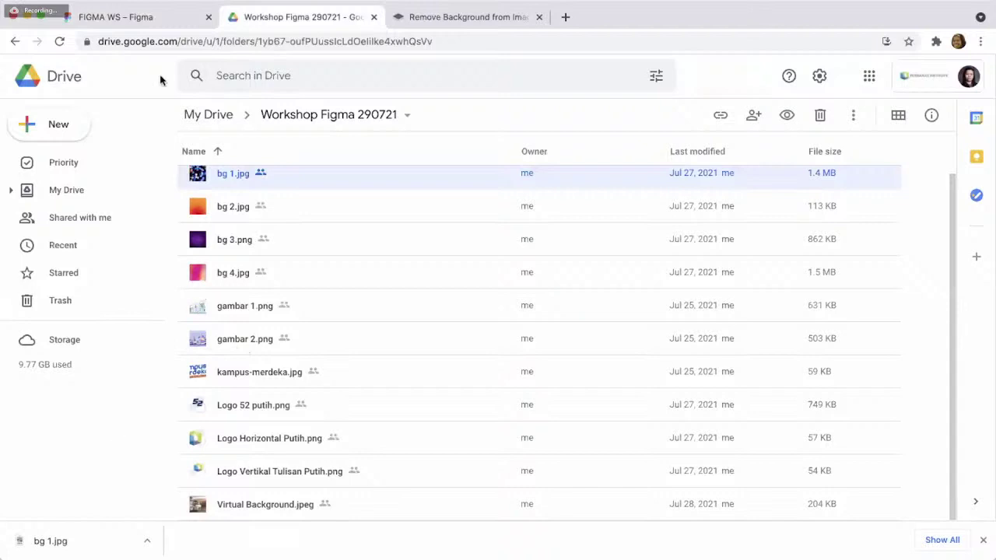
{"action": "left_click", "coordinate": [160, 27]}
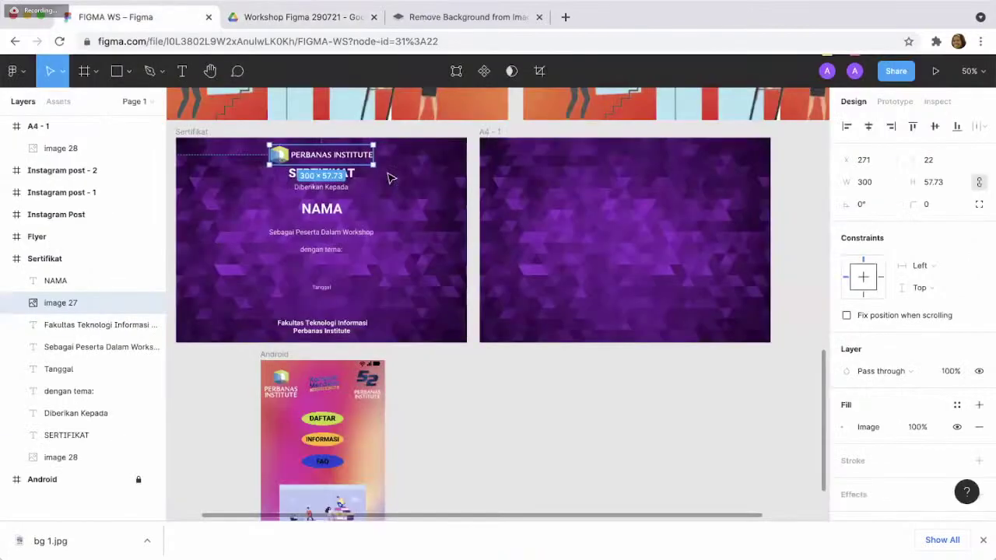
{"action": "left_click", "coordinate": [630, 249]}
{"action": "key", "text": "ctrl+v"}
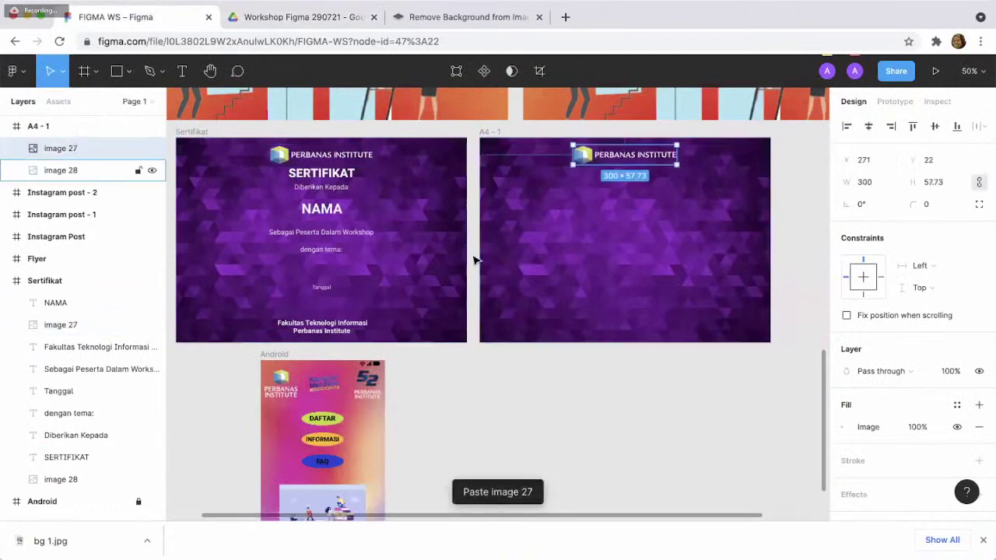
{"action": "left_click", "coordinate": [582, 402]}
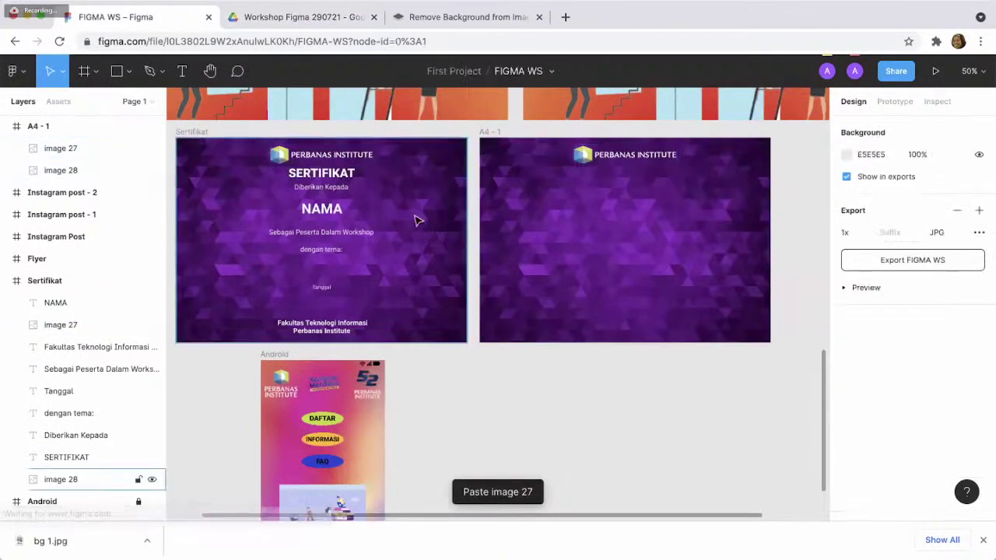
- Copy the SERTIFIKAT title into A4-1, undoing an accidental duplicate paste
{"action": "left_click", "coordinate": [330, 179]}
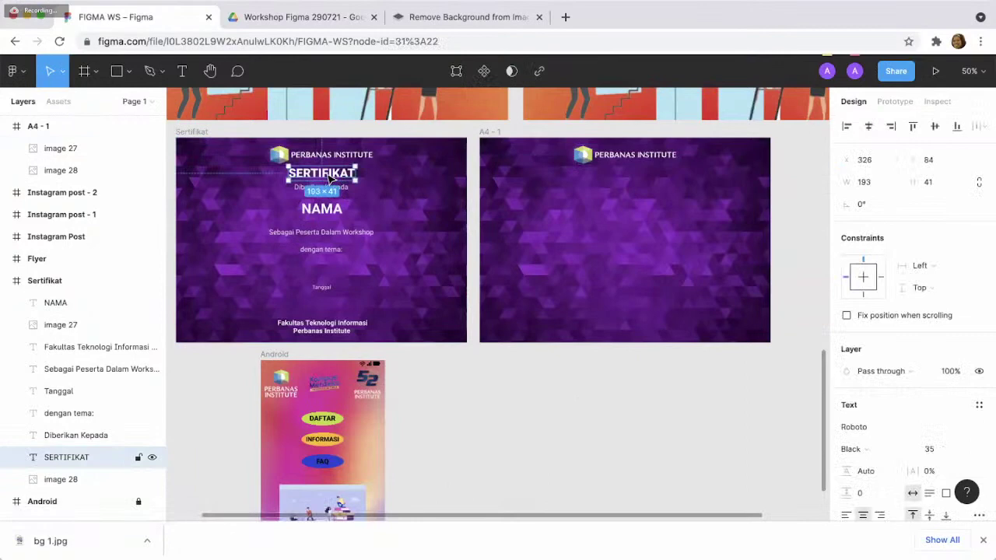
{"action": "key", "text": "ctrl+c"}
{"action": "left_click", "coordinate": [650, 208]}
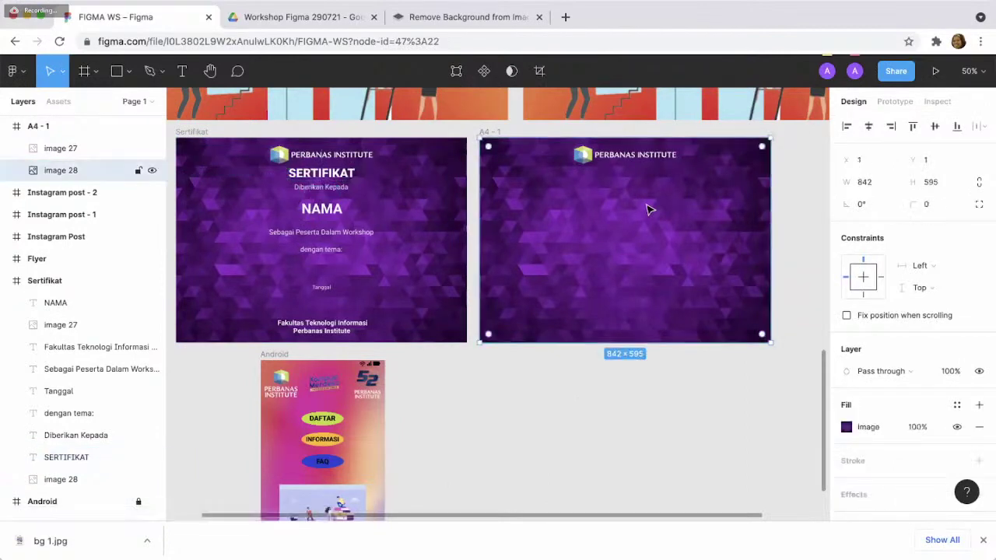
{"action": "key", "text": "ctrl+v"}
{"action": "left_click", "coordinate": [347, 194]}
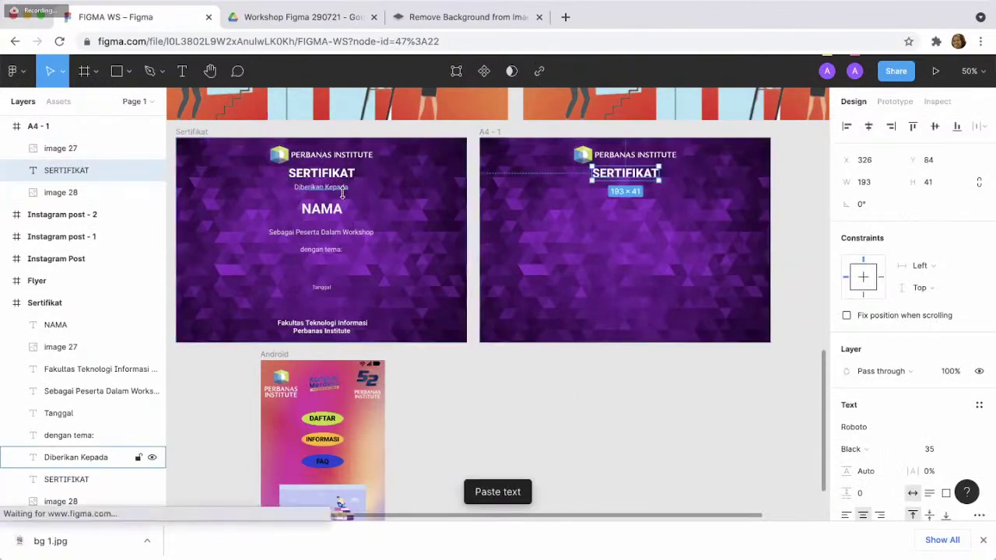
{"action": "key", "text": "ctrl+v"}
{"action": "left_click", "coordinate": [682, 220]}
{"action": "key", "text": "ctrl+v"}
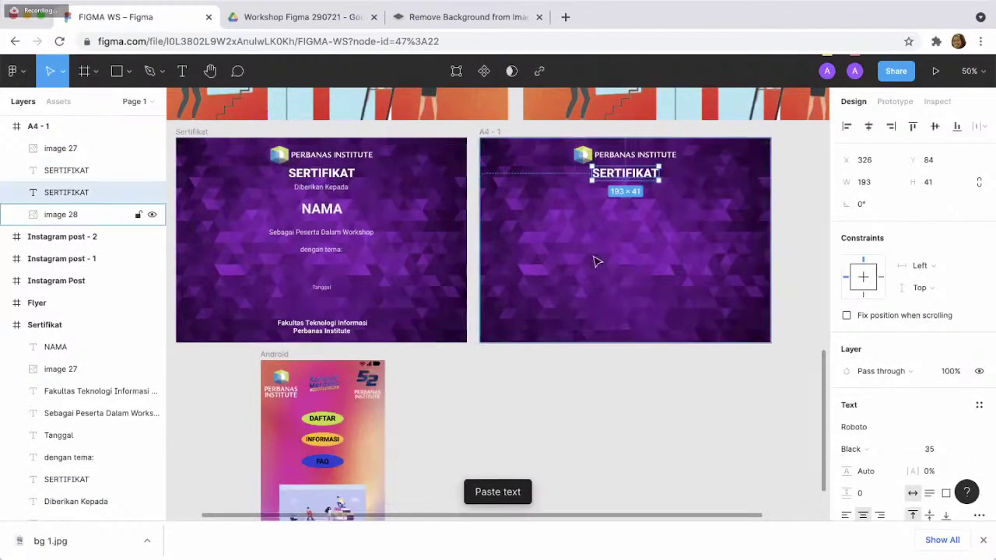
{"action": "key", "text": "ctrl+z"}
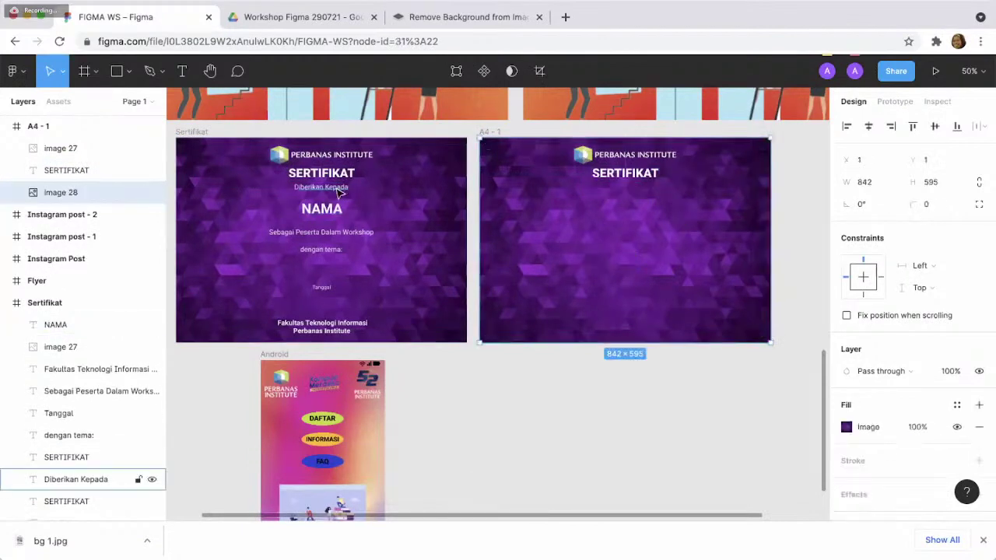
- Copy the 'Diberikan Kepada' line into A4-1 and select the NAMA placeholder
{"action": "left_click", "coordinate": [339, 189]}
{"action": "key", "text": "ctrl+c"}
{"action": "left_click", "coordinate": [588, 248]}
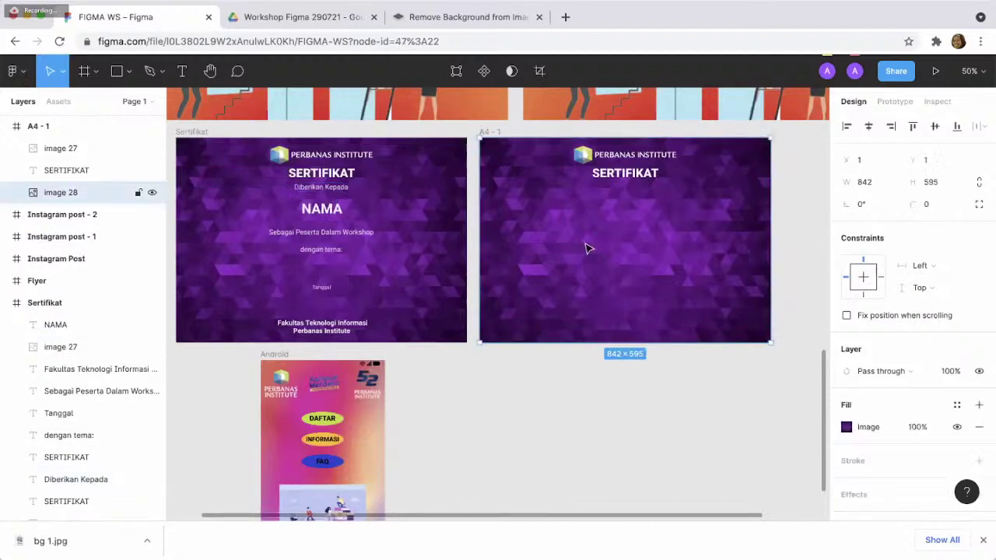
{"action": "key", "text": "ctrl+v"}
{"action": "left_click", "coordinate": [340, 219]}
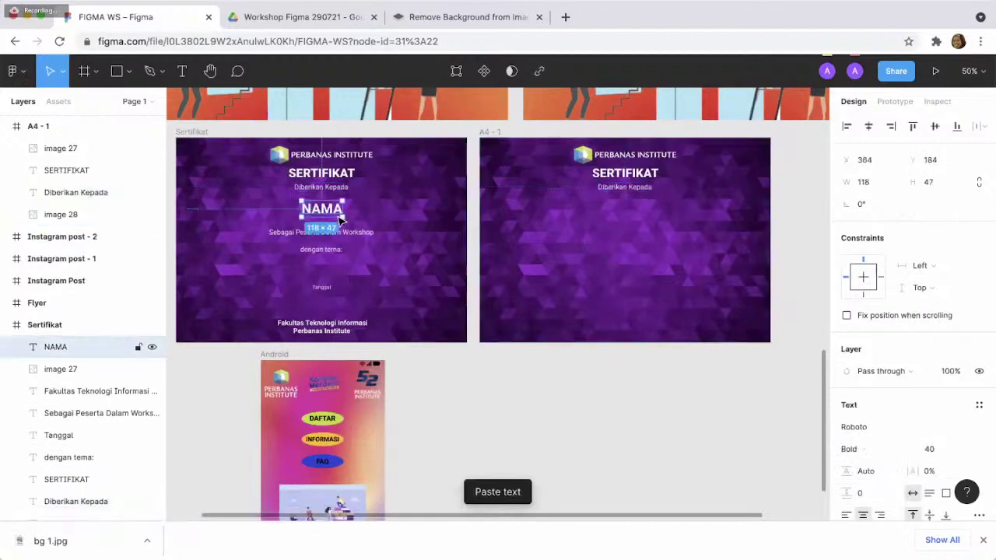
{"action": "left_click", "coordinate": [587, 278]}
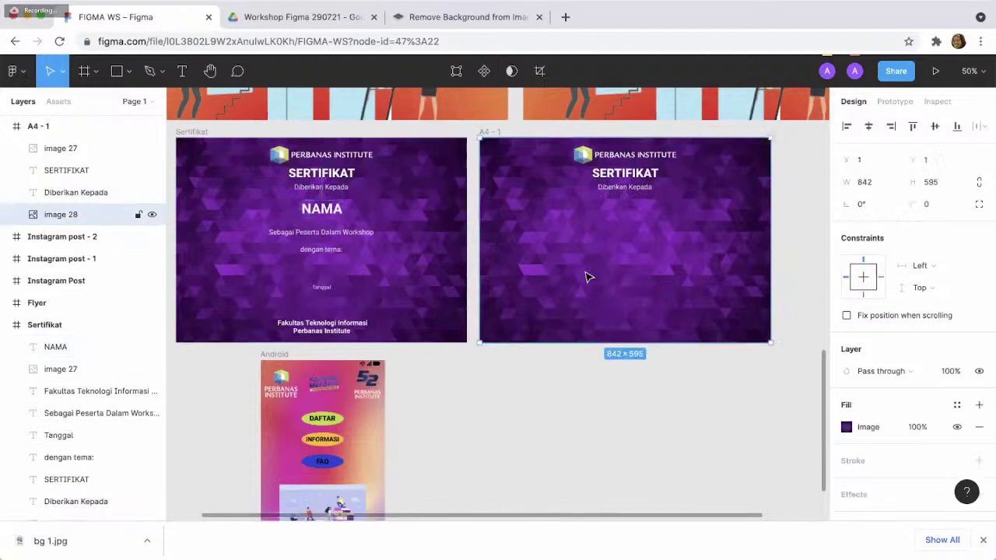
- Paste the NAMA line into A4-1 and replace it with the participant's full name
{"action": "key", "text": "ctrl+v"}
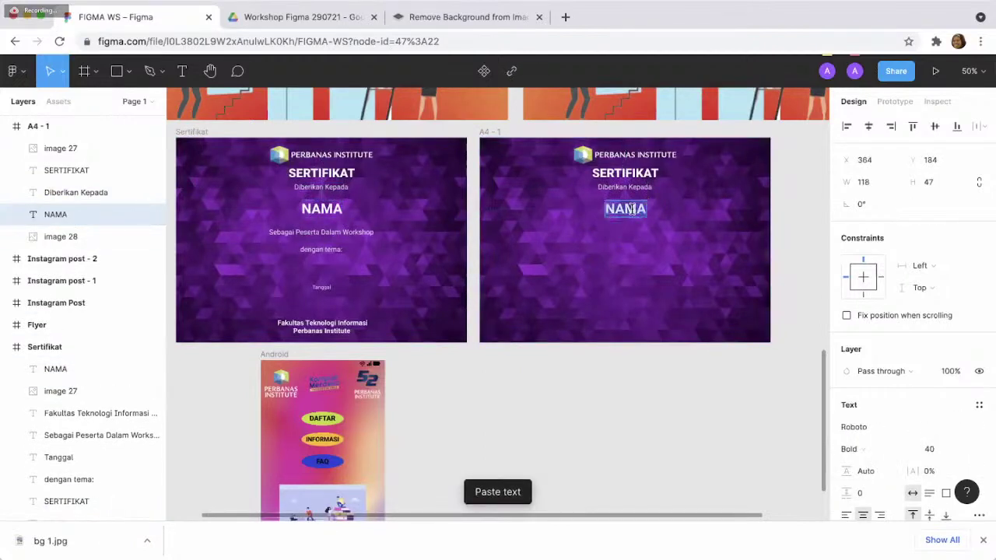
{"action": "type", "text": "ADELE"}
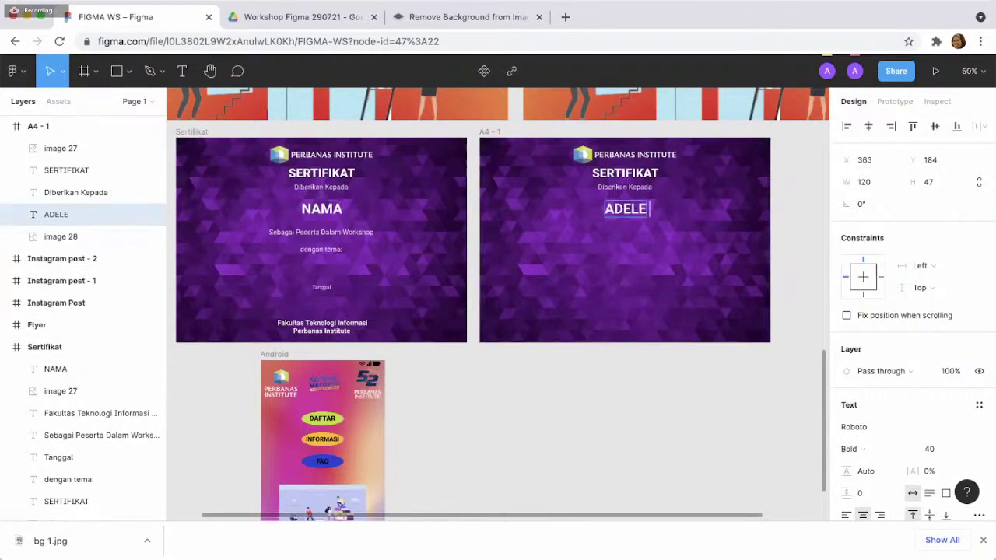
{"action": "key", "text": "BackSpace"}
{"action": "key", "text": "BackSpace"}
{"action": "key", "text": "BackSpace"}
{"action": "key", "text": "BackSpace"}
{"action": "key", "text": "BackSpace"}
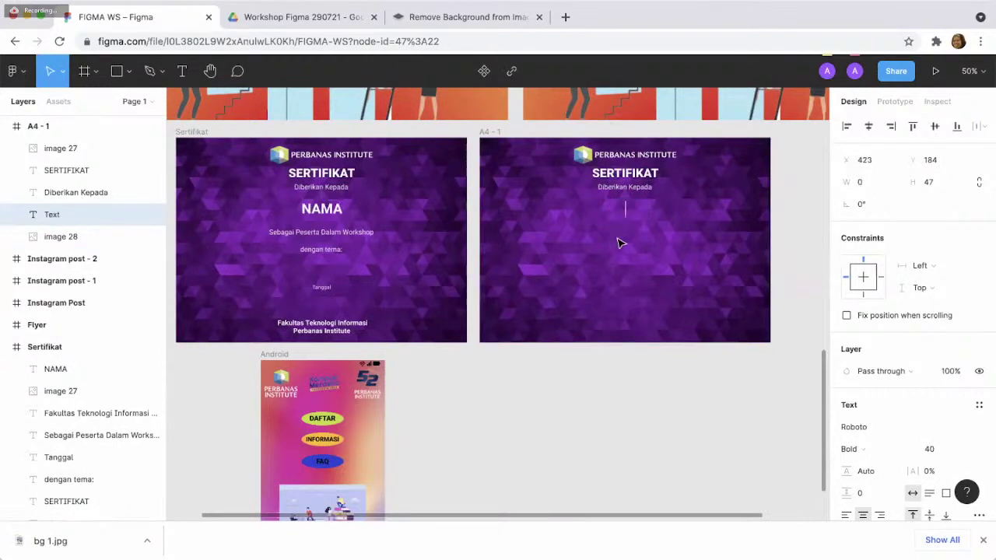
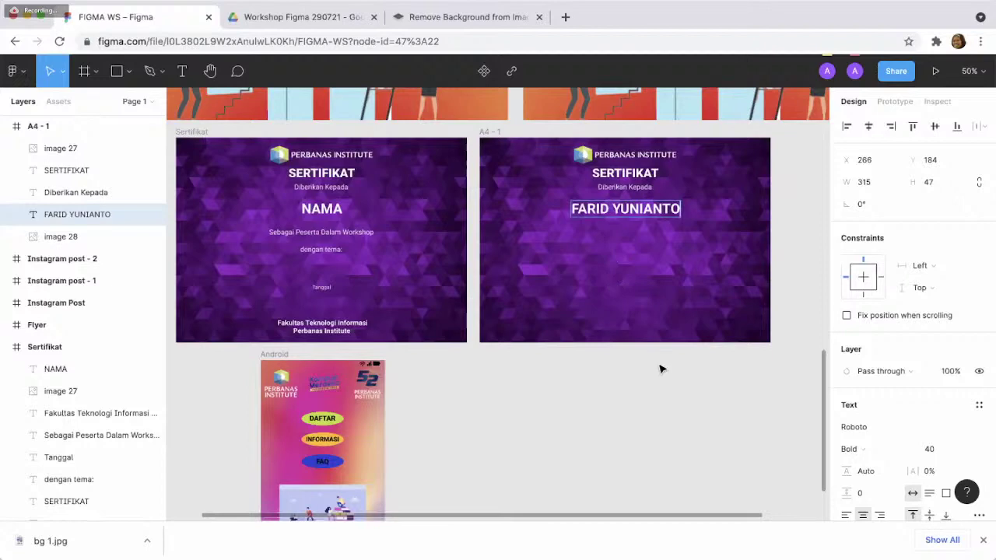
{"action": "key", "text": "Escape"}
- Copy the 'Sebagai Peserta Dalam Workshop' and 'dengan tema:' lines into A4-1
{"action": "left_click", "coordinate": [365, 238]}
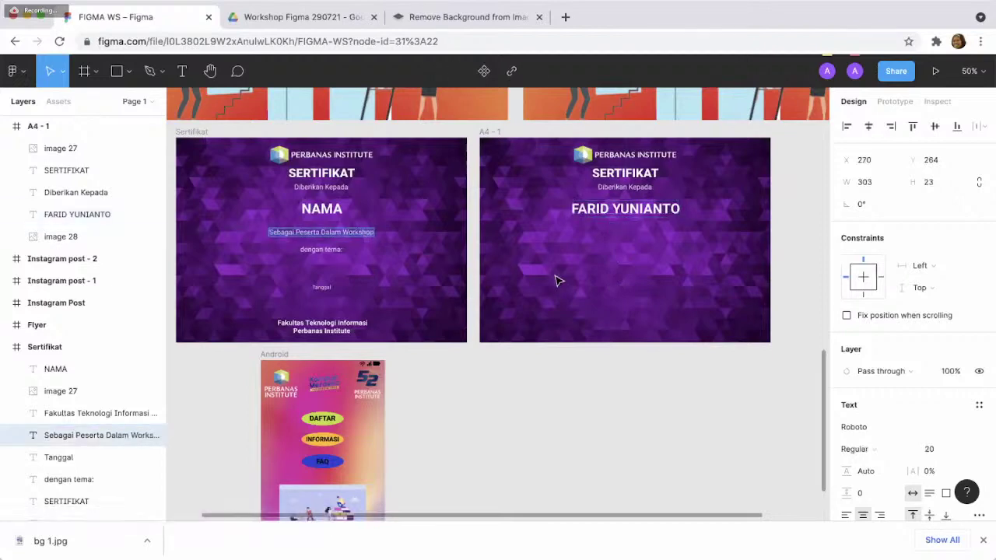
{"action": "key", "text": "ctrl+v"}
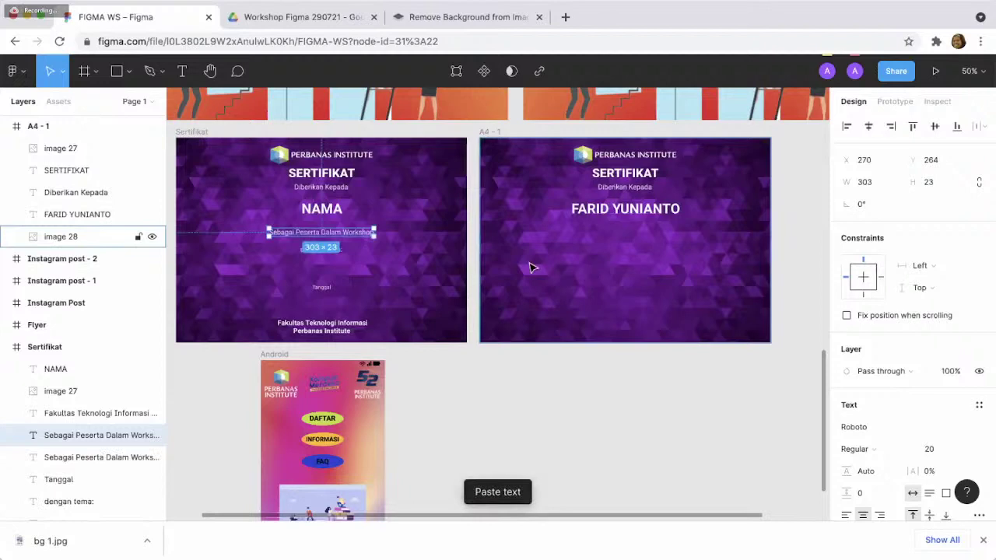
{"action": "left_click", "coordinate": [569, 260]}
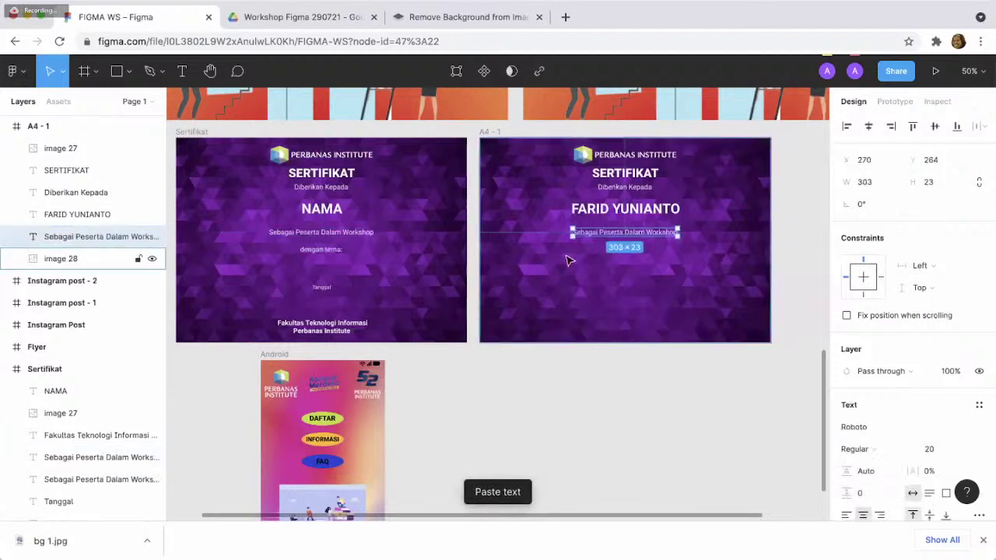
{"action": "left_click", "coordinate": [327, 250]}
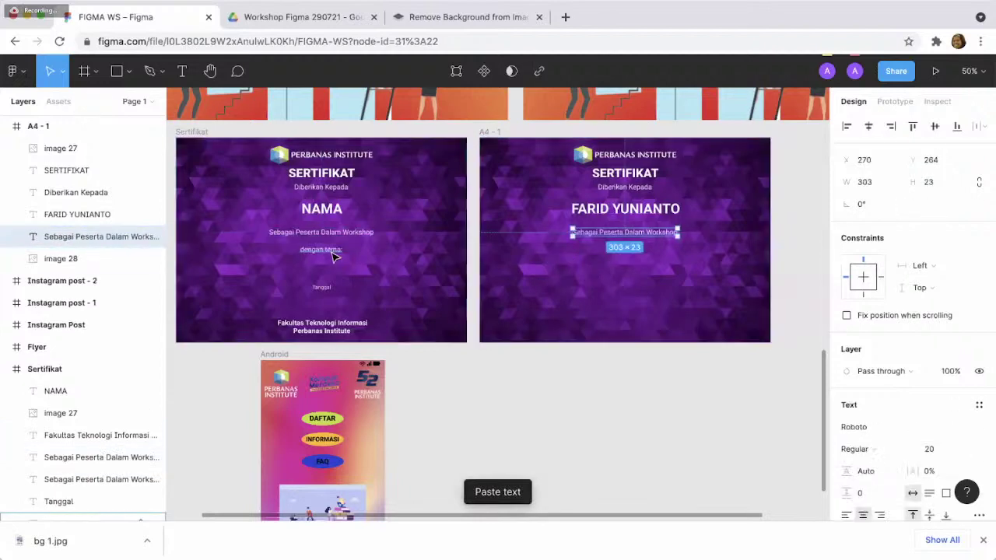
{"action": "left_click", "coordinate": [564, 293]}
{"action": "key", "text": "ctrl+v"}
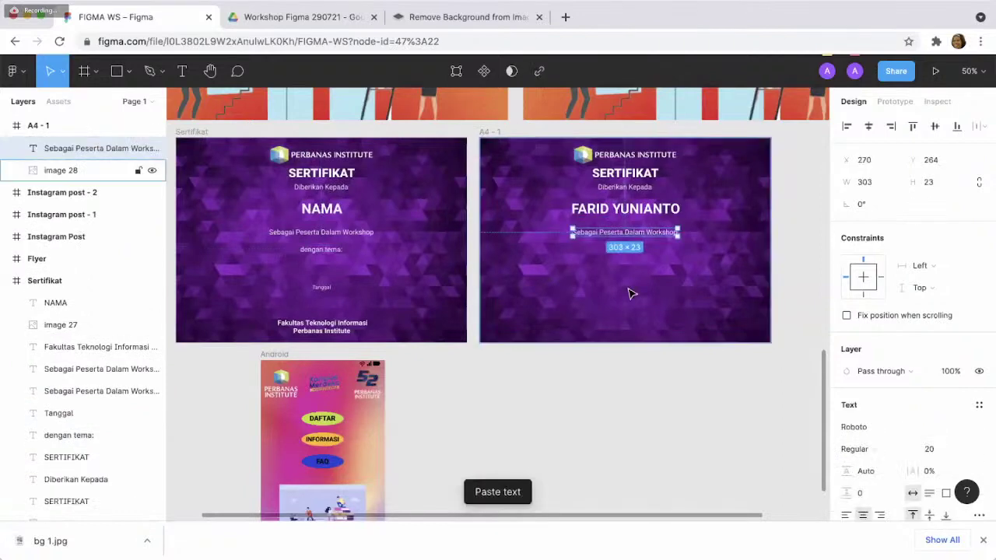
{"action": "left_click", "coordinate": [631, 293]}
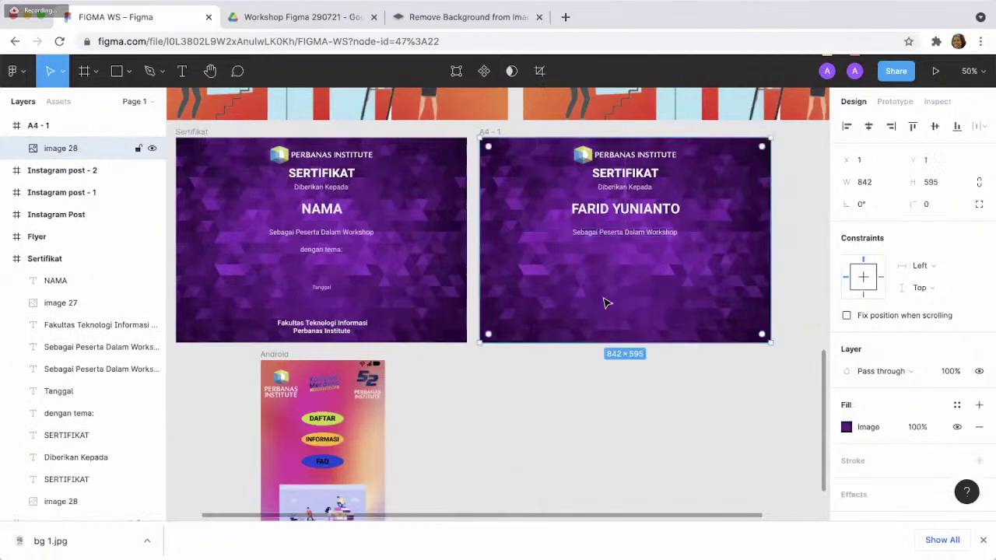
{"action": "left_click", "coordinate": [328, 252]}
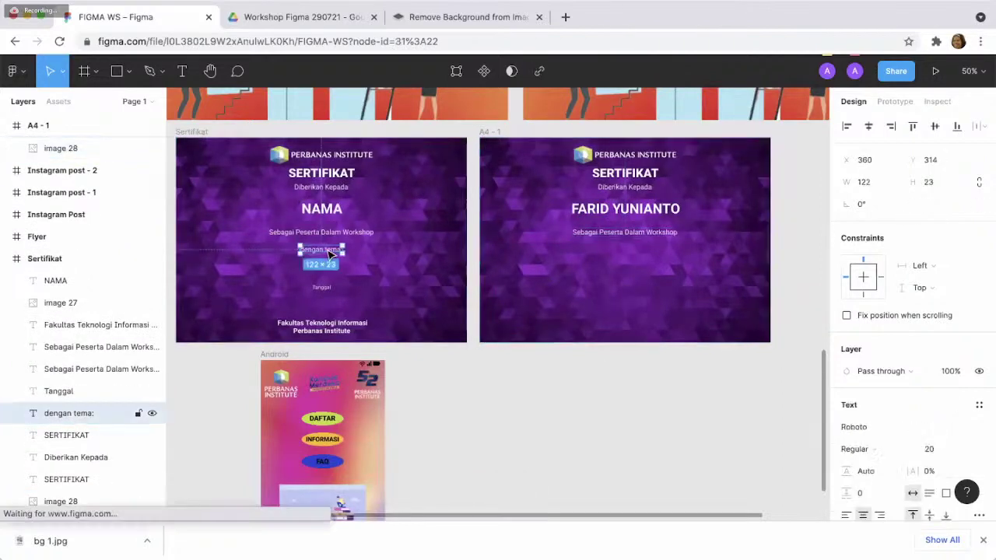
{"action": "left_click", "coordinate": [564, 289]}
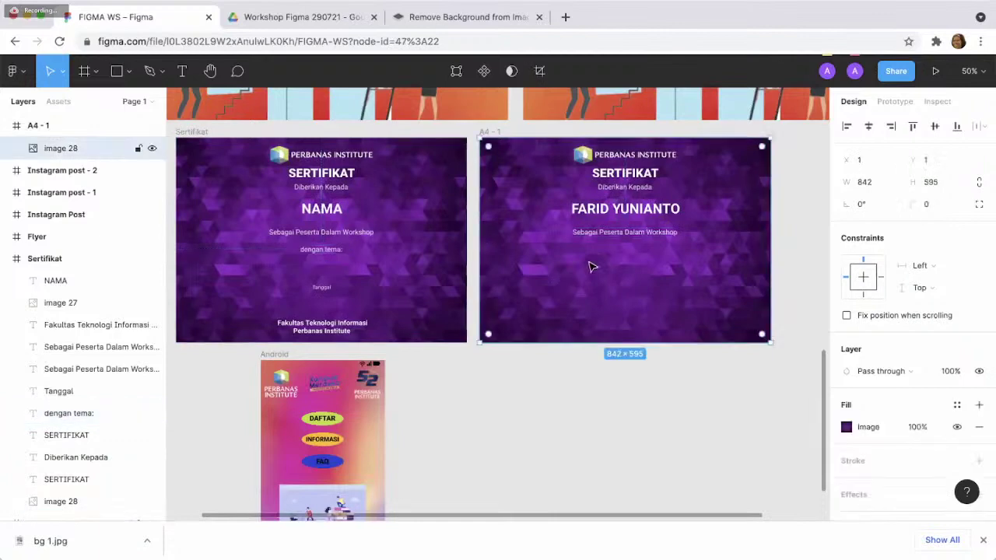
{"action": "key", "text": "ctrl+v"}
- Copy the Tanggal line and the faculty footer text into A4-1
{"action": "left_click", "coordinate": [327, 288]}
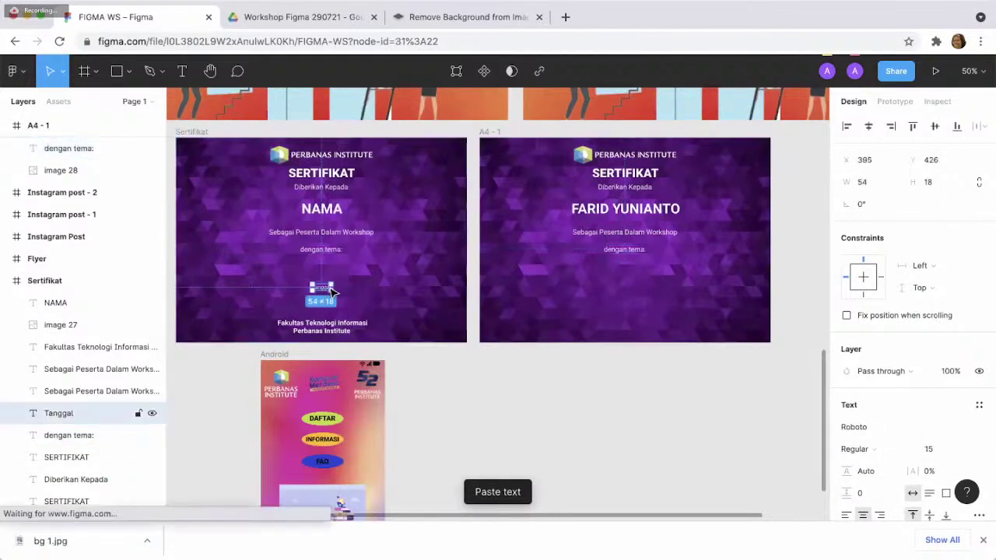
{"action": "left_click", "coordinate": [524, 303]}
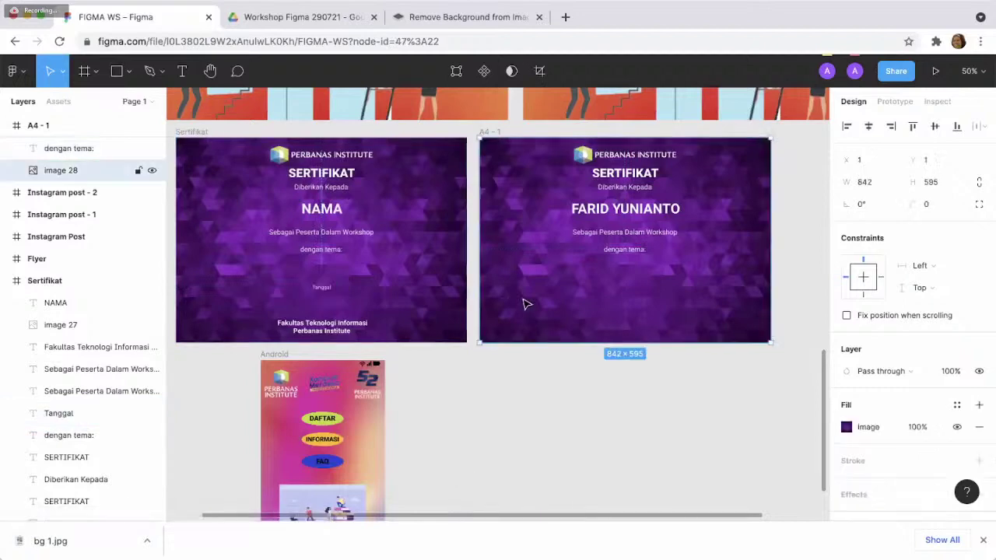
{"action": "key", "text": "ctrl+v"}
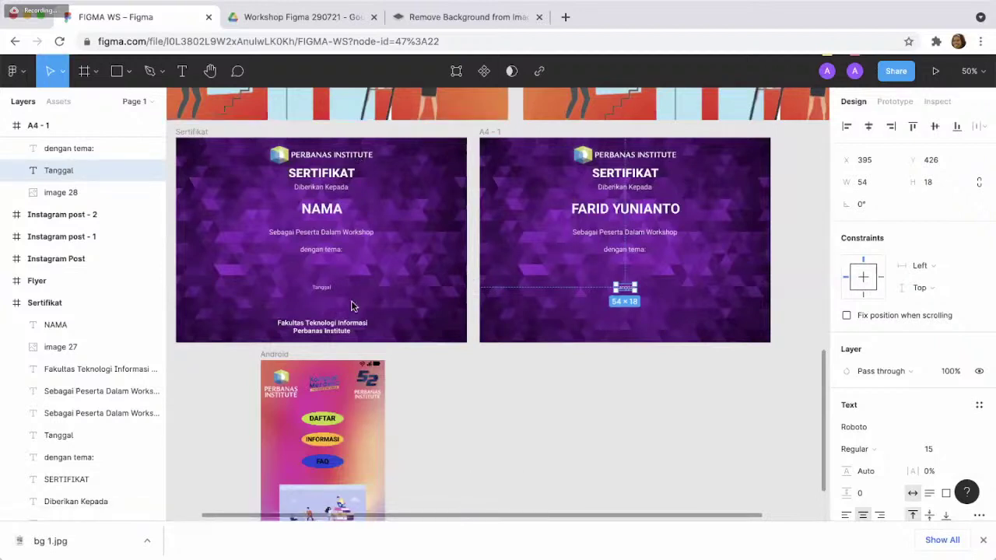
{"action": "left_click", "coordinate": [348, 330]}
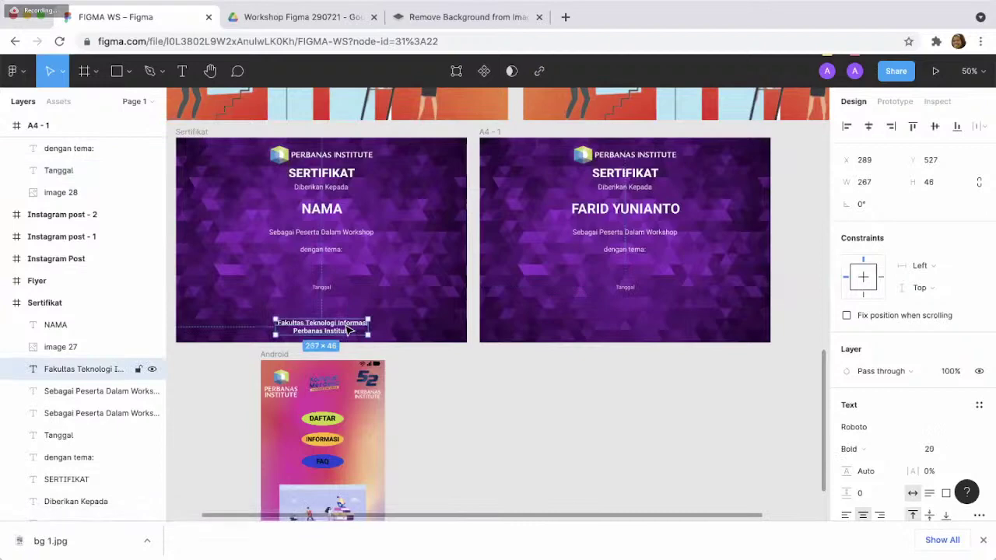
{"action": "key", "text": "ctrl+c"}
{"action": "left_click", "coordinate": [526, 329]}
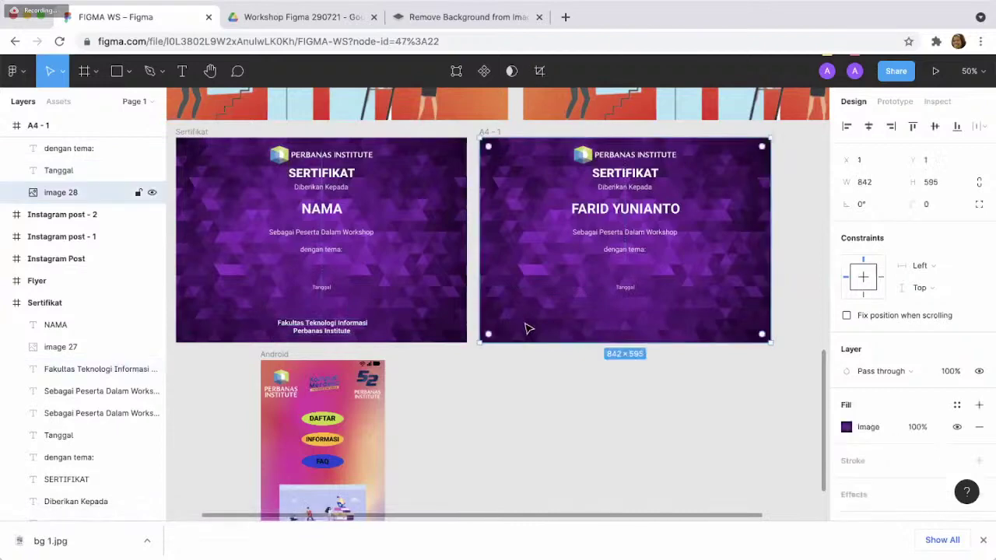
{"action": "key", "text": "ctrl+v"}
{"action": "left_click", "coordinate": [728, 318]}
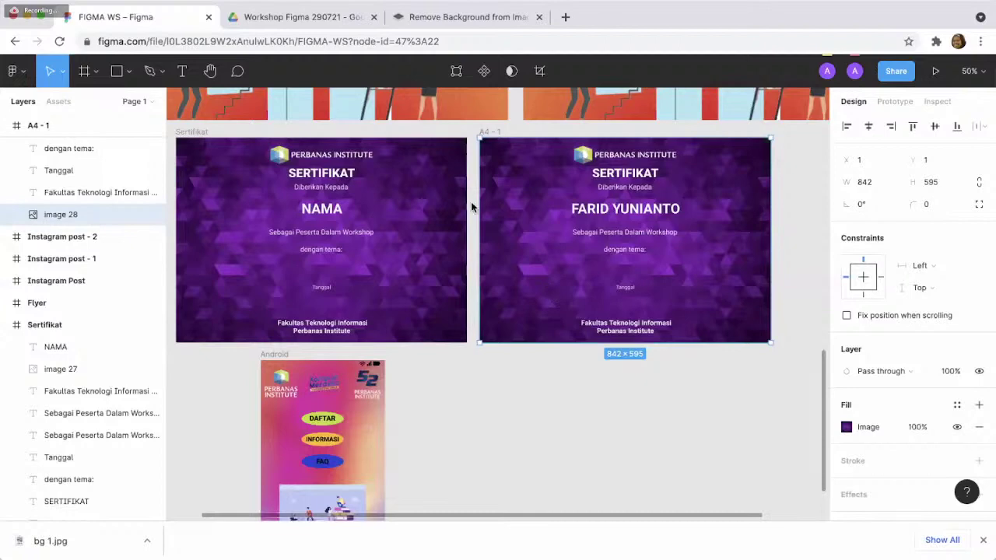
- Switch to the Workshop Figma 290721 folder in Google Drive
{"action": "left_click", "coordinate": [311, 17]}
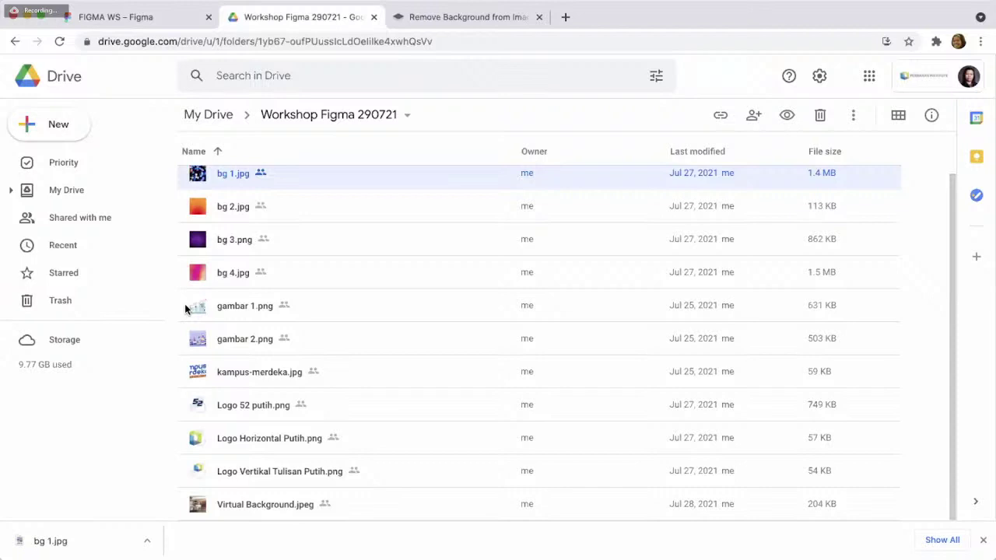
- Go back to the FIGMA WS design file in Figma
{"action": "left_click", "coordinate": [160, 29]}
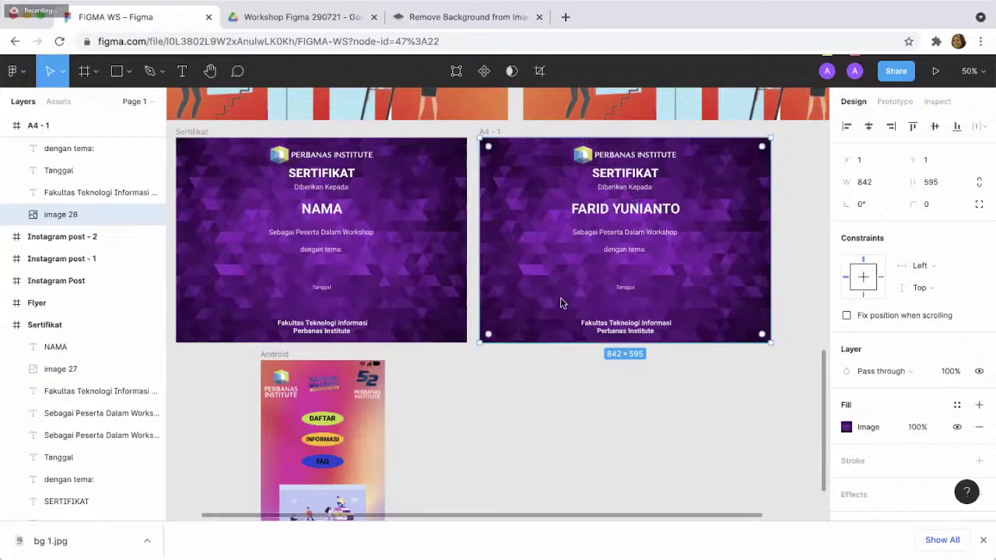
- Deselect the certificate and bring the Android frame into view at 100% zoom
{"action": "scroll", "coordinate": [449, 294], "scroll_direction": "down", "scroll_amount": 5}
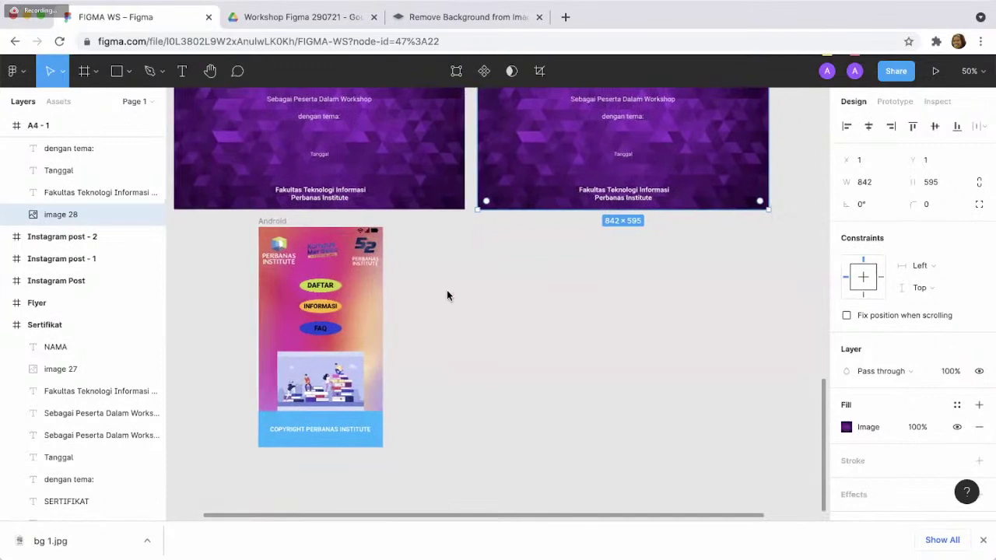
{"action": "scroll", "coordinate": [447, 295], "scroll_direction": "left", "scroll_amount": 2}
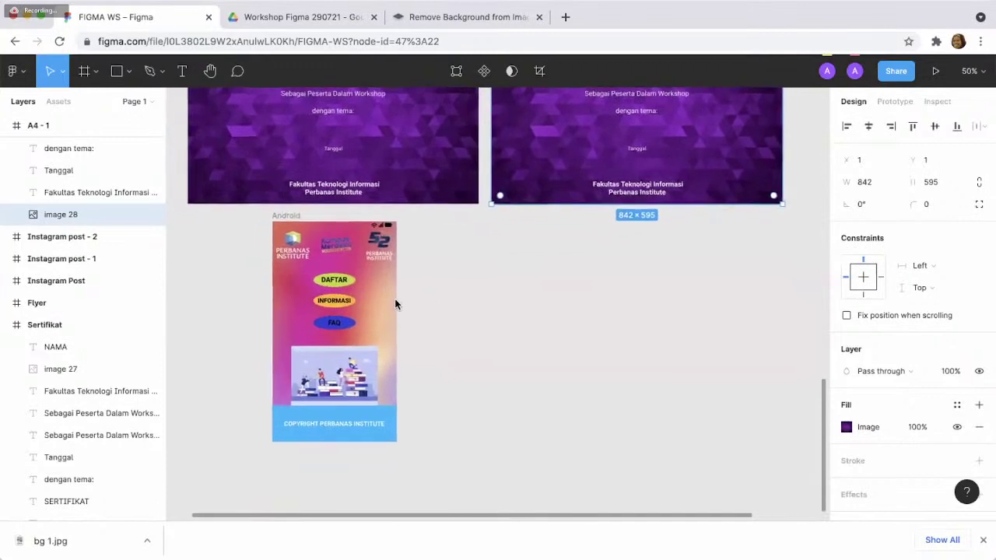
{"action": "key", "text": "Escape"}
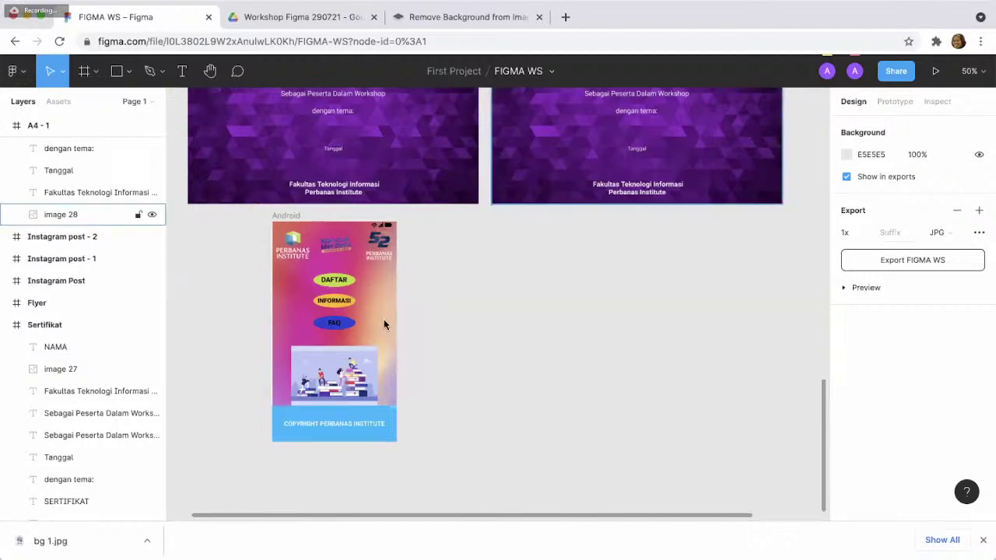
{"action": "key", "text": "shift+0"}
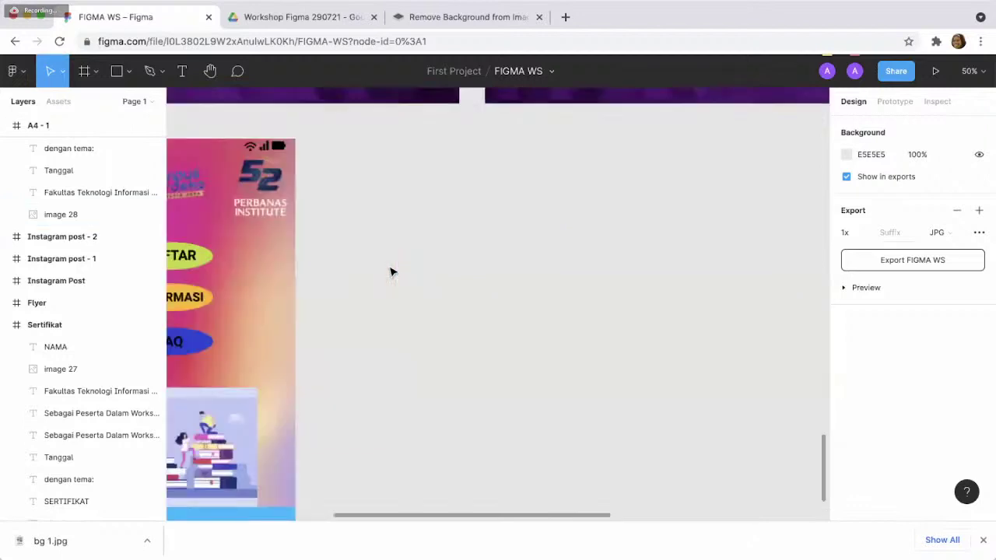
{"action": "scroll", "coordinate": [391, 272], "scroll_direction": "left", "scroll_amount": 5}
{"action": "scroll", "coordinate": [391, 271], "scroll_direction": "down", "scroll_amount": 2}
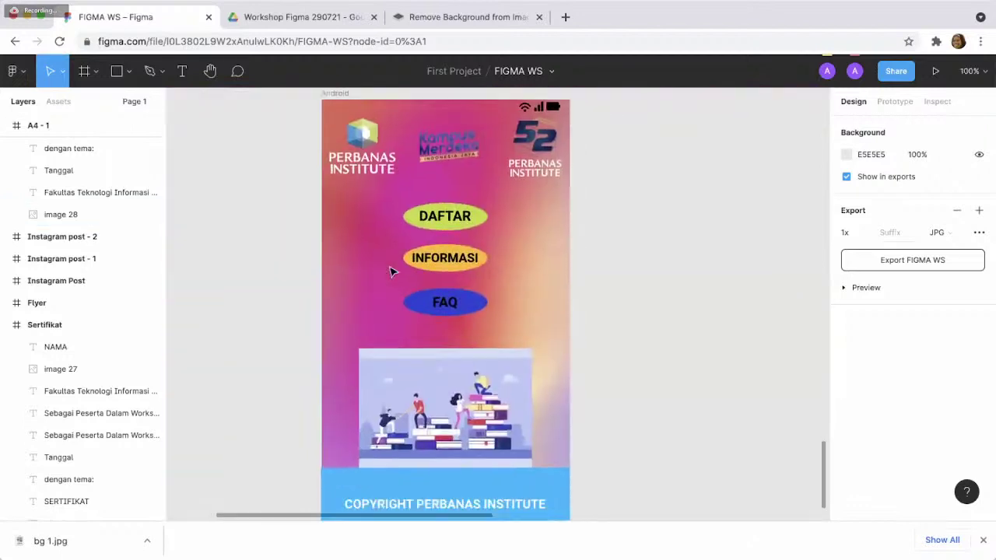
{"action": "scroll", "coordinate": [391, 271], "scroll_direction": "right", "scroll_amount": 3}
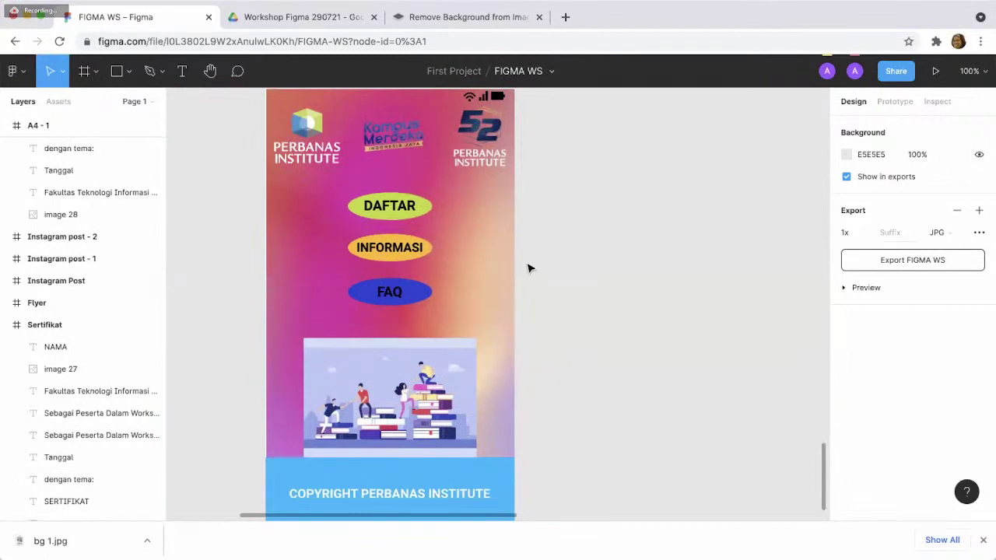
{"action": "scroll", "coordinate": [480, 267], "scroll_direction": "right", "scroll_amount": 3}
{"action": "scroll", "coordinate": [480, 268], "scroll_direction": "right", "scroll_amount": 1}
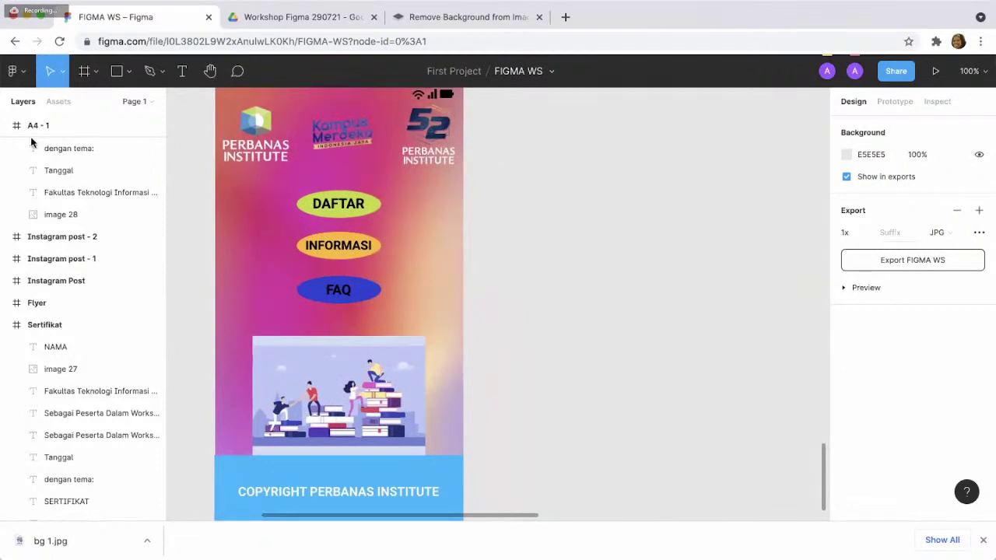
- Collapse A4 - 1 and Sertifikat in Layers and unlock the Android frame
{"action": "left_click", "coordinate": [6, 126]}
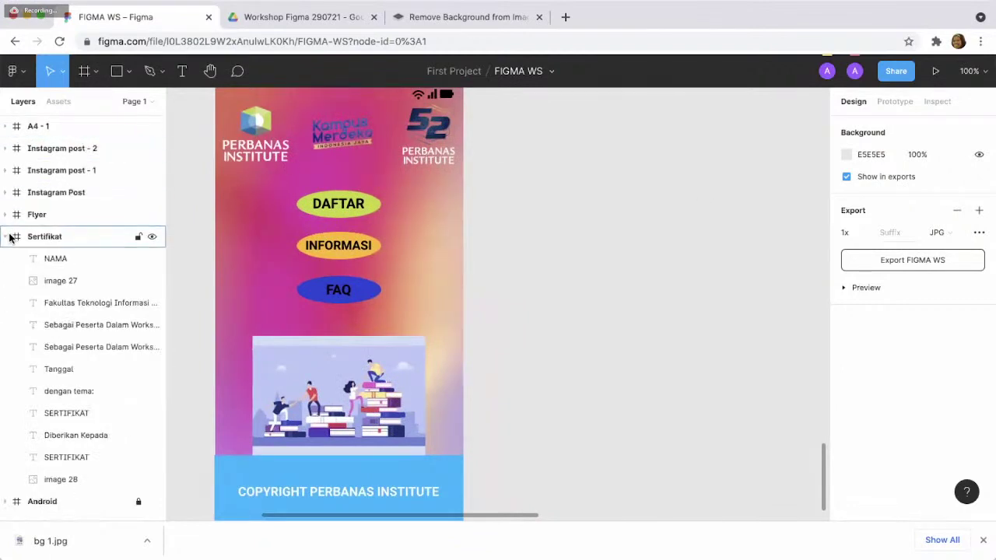
{"action": "left_click", "coordinate": [6, 236]}
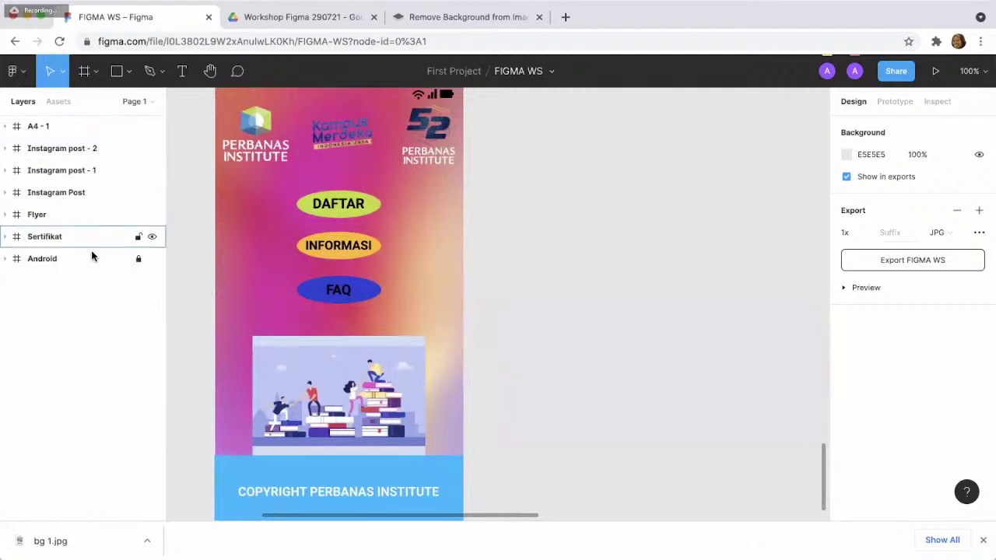
{"action": "left_click", "coordinate": [139, 259]}
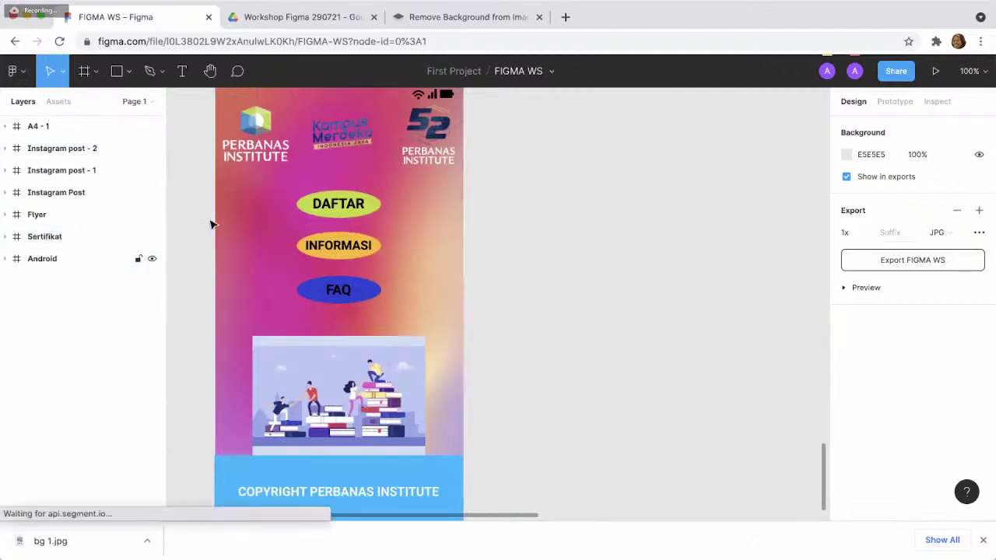
{"action": "left_click", "coordinate": [97, 78]}
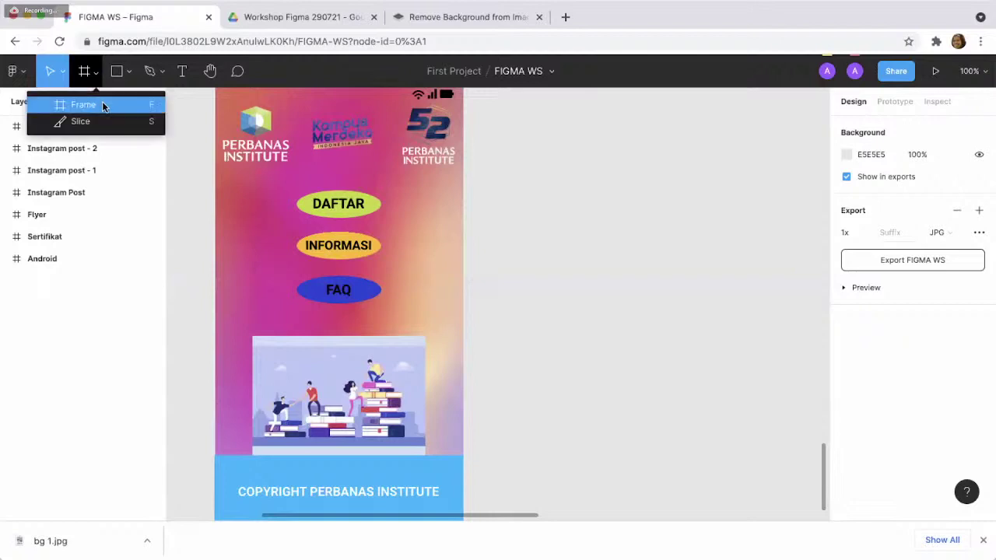
- Create a blank 360×640 Android - 1 frame from the Phone presets
{"action": "left_click", "coordinate": [101, 104]}
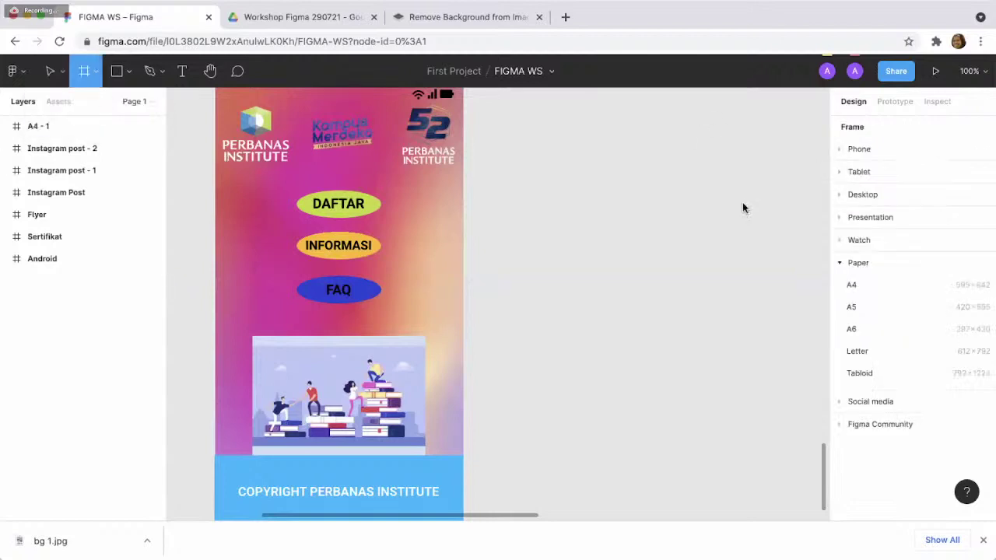
{"action": "left_click", "coordinate": [854, 151]}
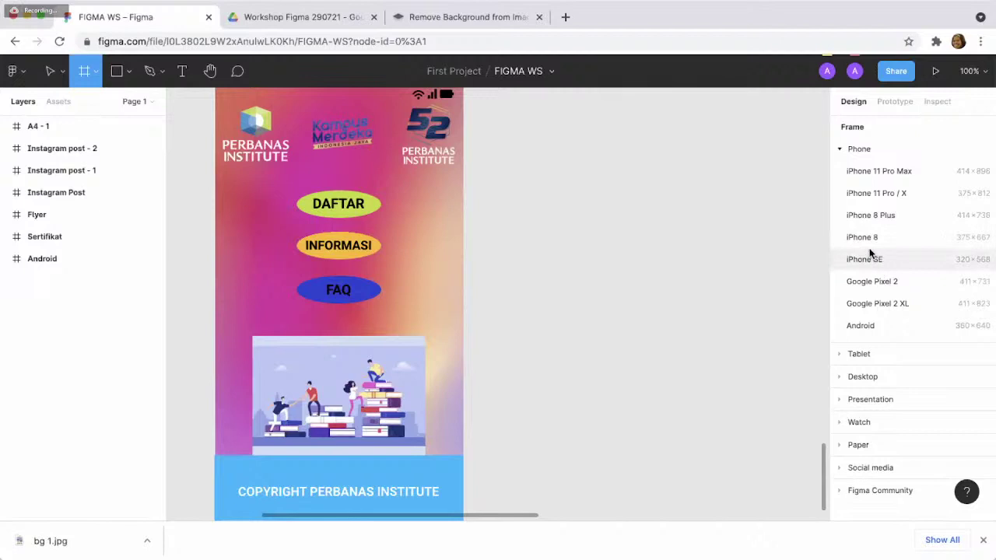
{"action": "left_click", "coordinate": [869, 329]}
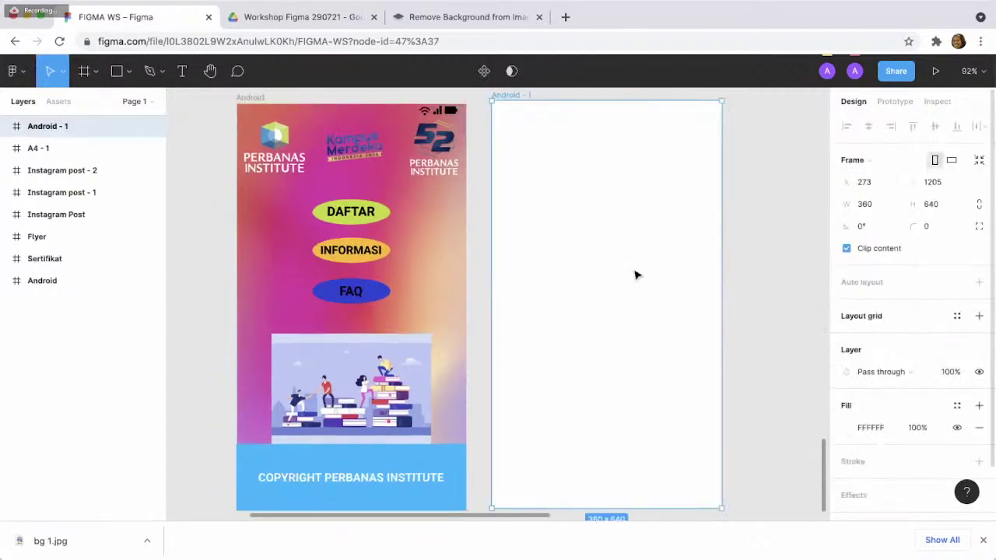
{"action": "left_click", "coordinate": [776, 271]}
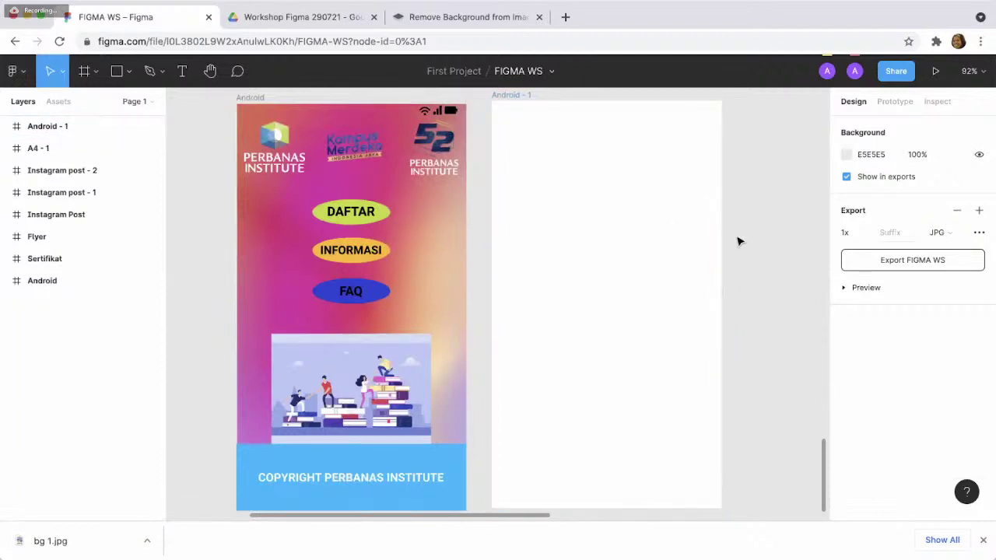
{"action": "left_click", "coordinate": [325, 27]}
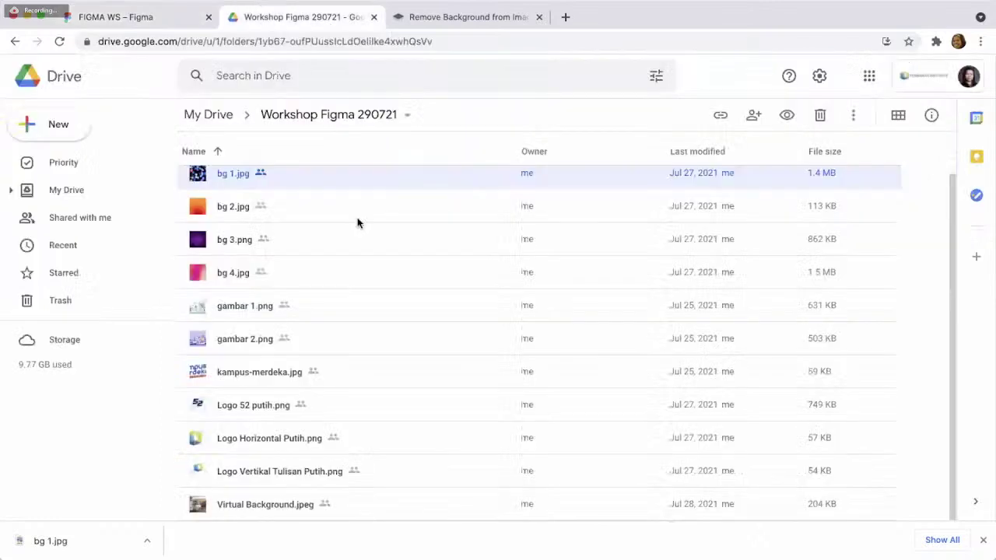
{"action": "left_click", "coordinate": [149, 20]}
{"action": "left_click", "coordinate": [579, 226]}
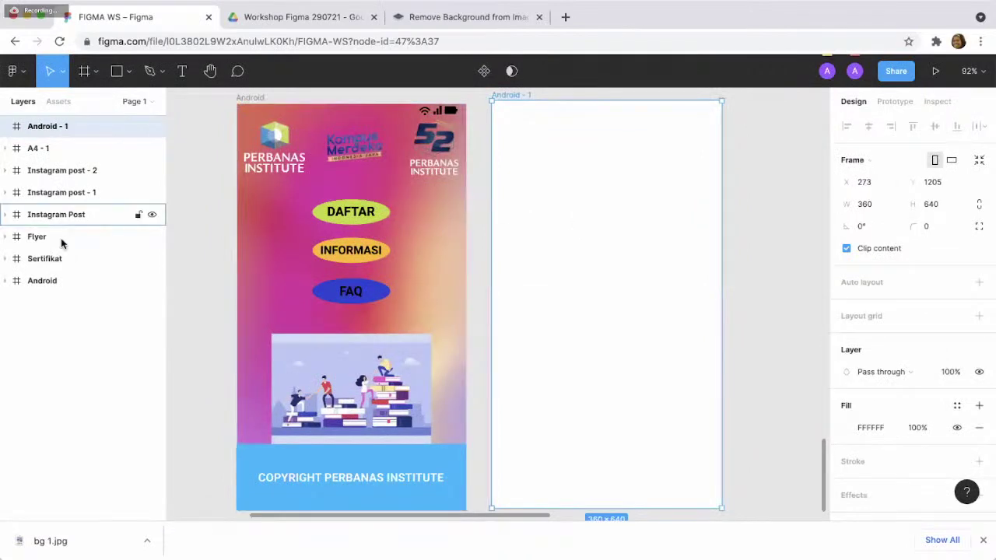
- Paste the pink-orange gradient background from the original frame into Android - 1
{"action": "left_click", "coordinate": [287, 251]}
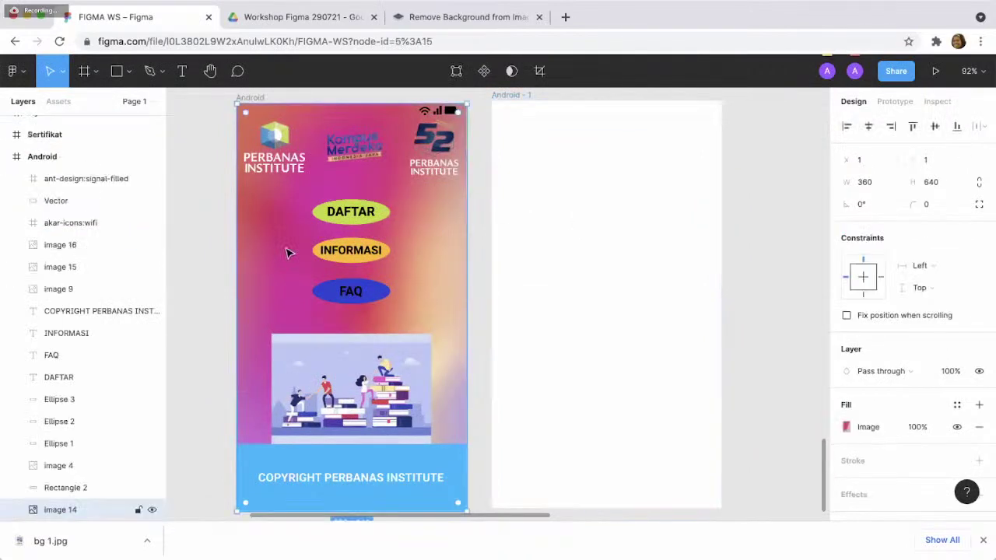
{"action": "left_click", "coordinate": [597, 292]}
{"action": "key", "text": "ctrl+v"}
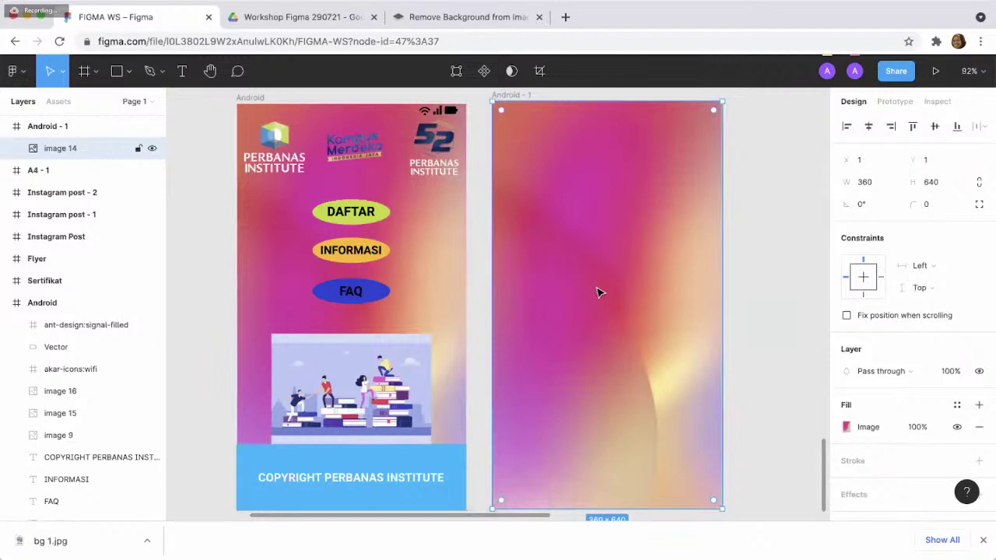
{"action": "left_click", "coordinate": [746, 298]}
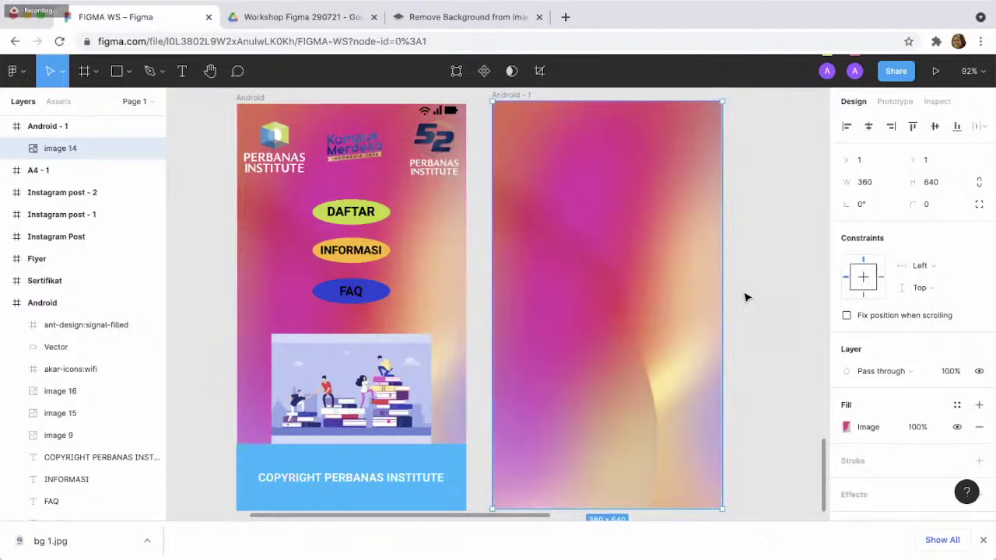
{"action": "left_click", "coordinate": [633, 310]}
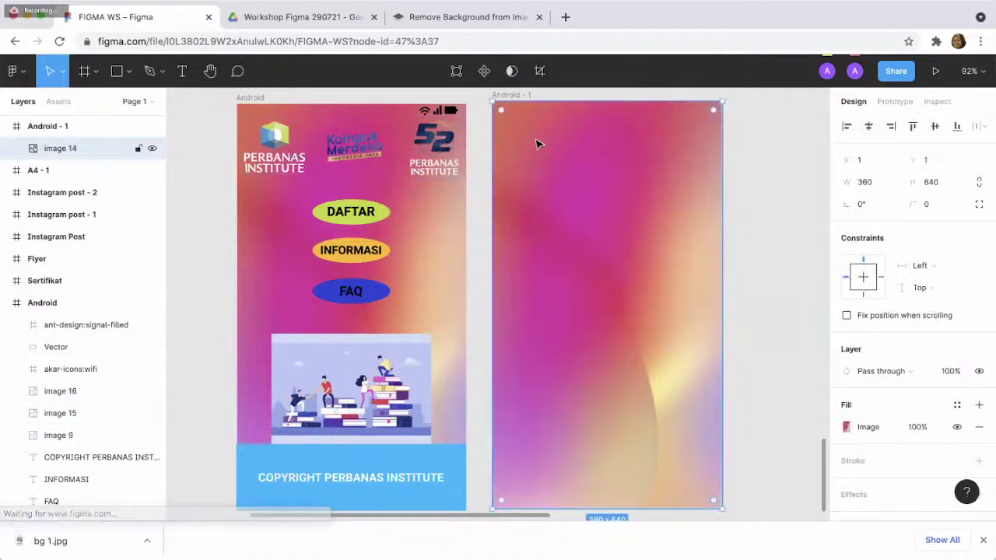
- Paste the Perbanas, Kampus Merdeka and 52 logos across Android - 1's top
{"action": "key", "text": "ctrl+v"}
{"action": "left_click", "coordinate": [364, 158]}
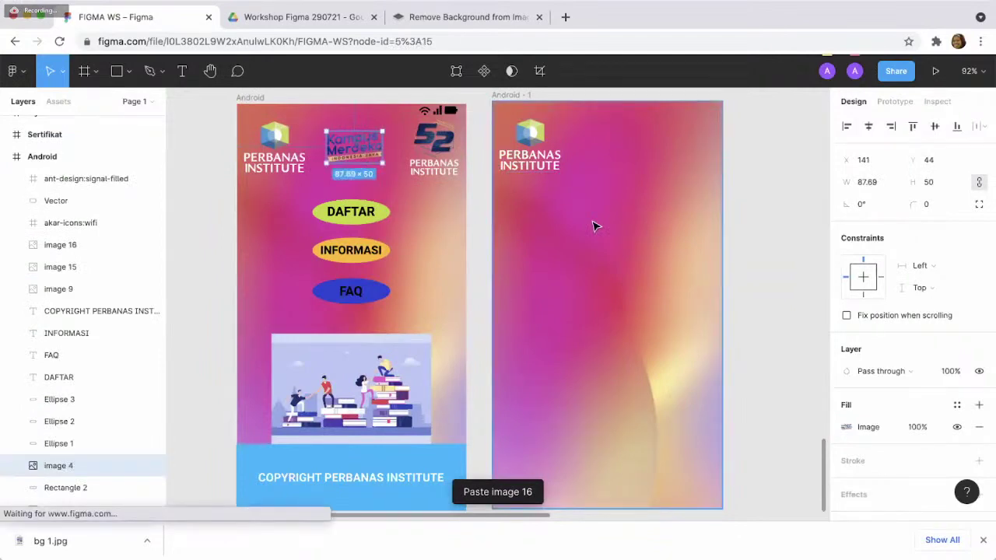
{"action": "key", "text": "ctrl+c"}
{"action": "key", "text": "ctrl+v"}
{"action": "key", "text": "ctrl+v"}
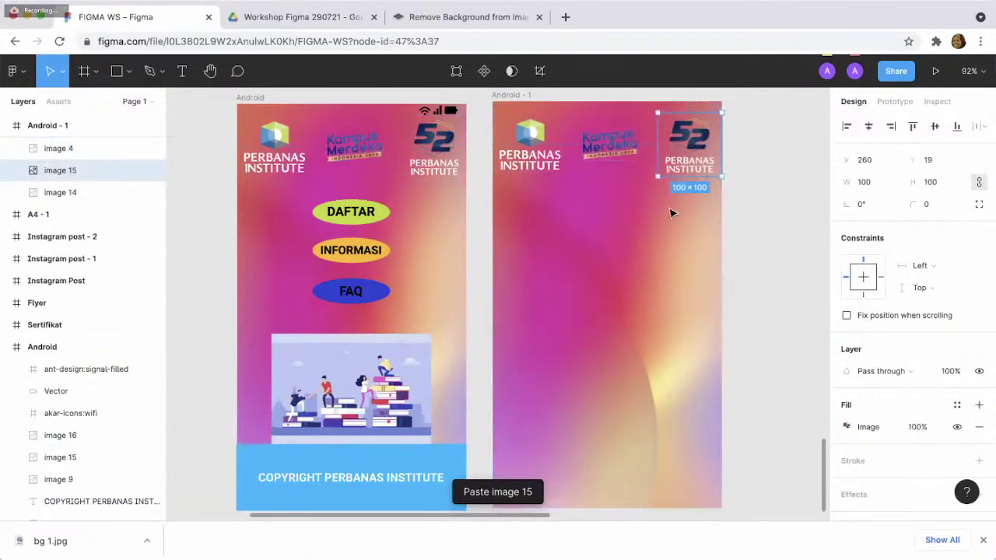
{"action": "left_click", "coordinate": [385, 224]}
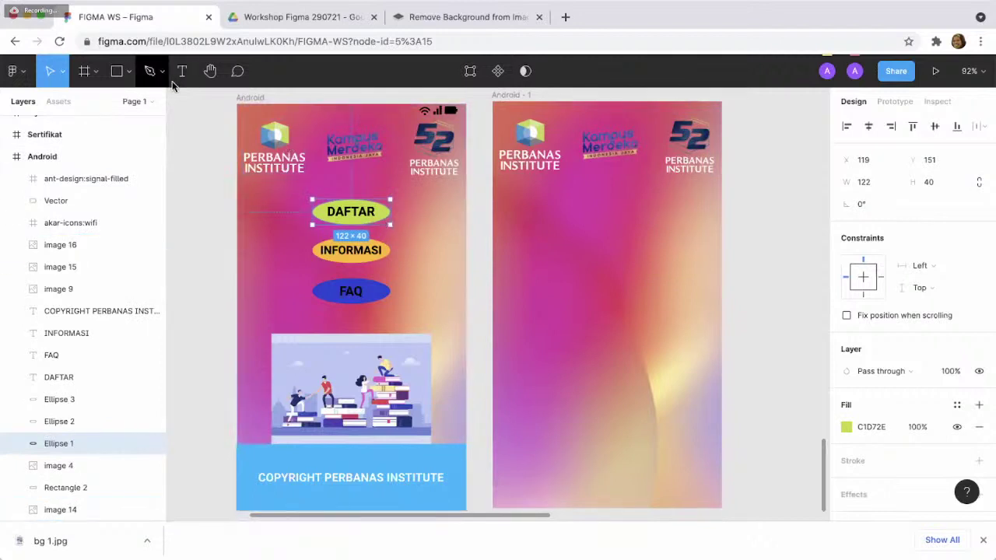
- Draw a 123×48 ellipse below the logos and fill it yellow FAFF07
{"action": "left_click", "coordinate": [131, 70]}
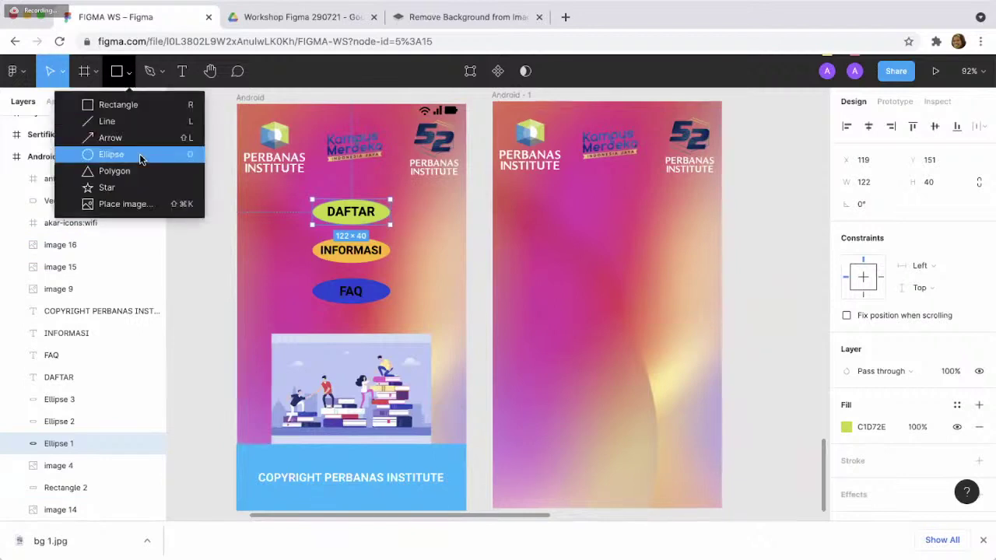
{"action": "left_click", "coordinate": [140, 159]}
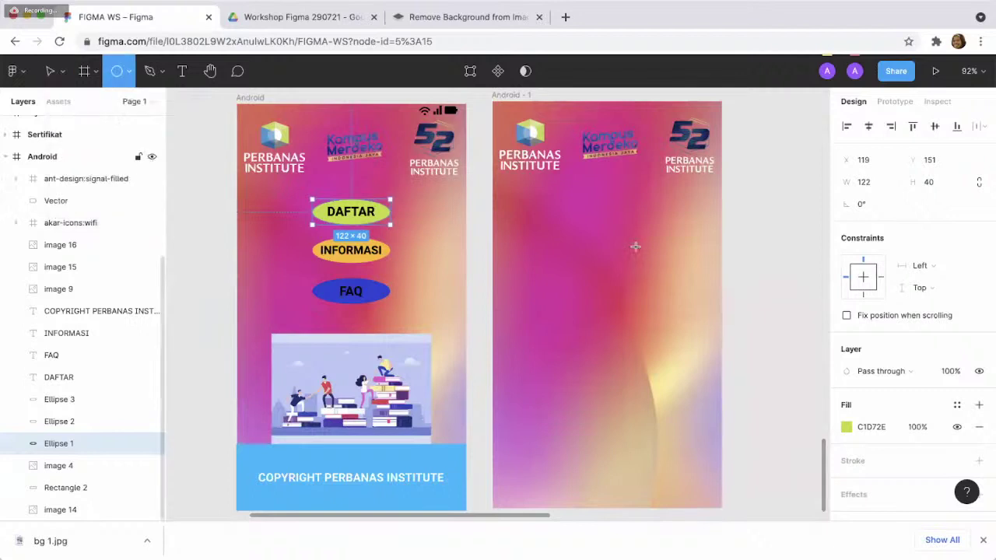
{"action": "left_click_drag", "start_coordinate": [559, 205], "coordinate": [622, 219]}
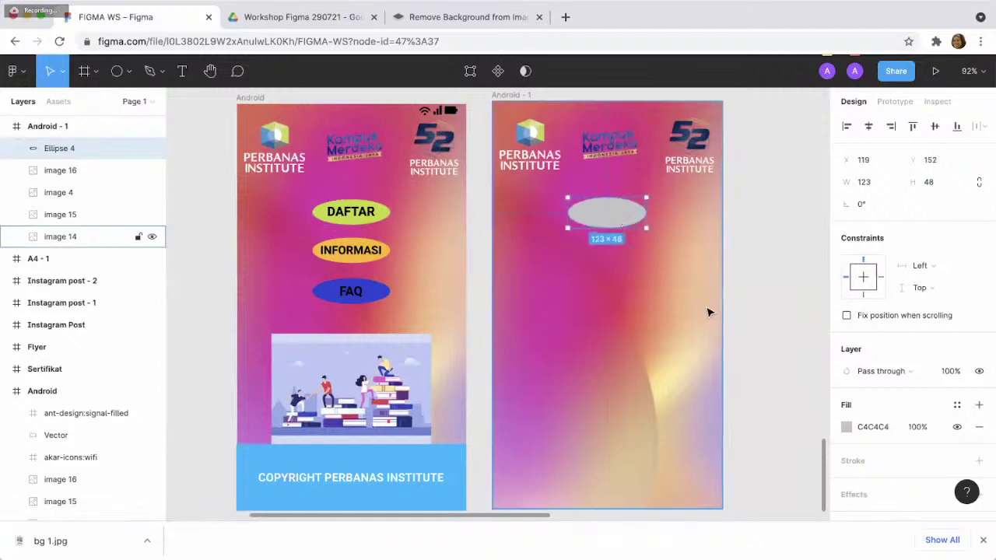
{"action": "left_click", "coordinate": [847, 426]}
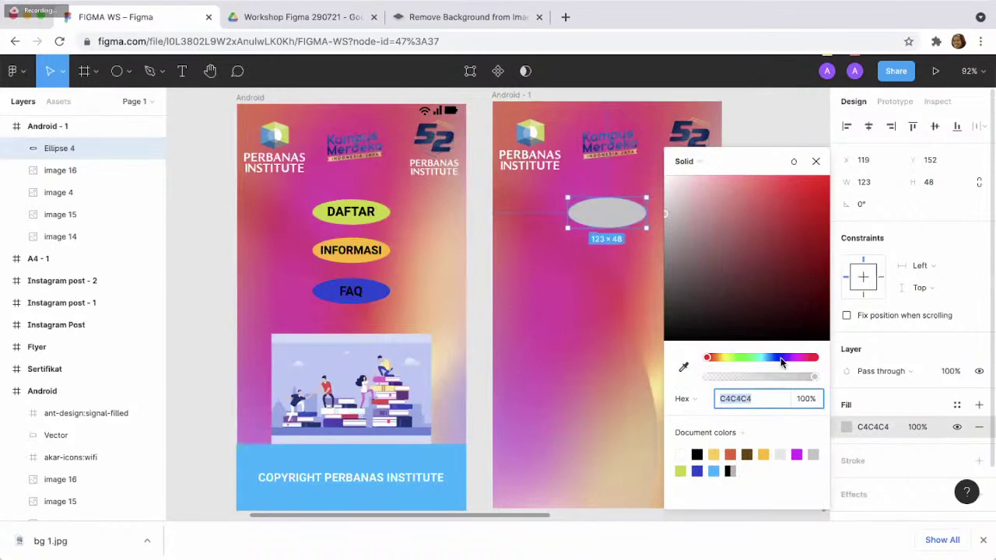
{"action": "left_click", "coordinate": [724, 358]}
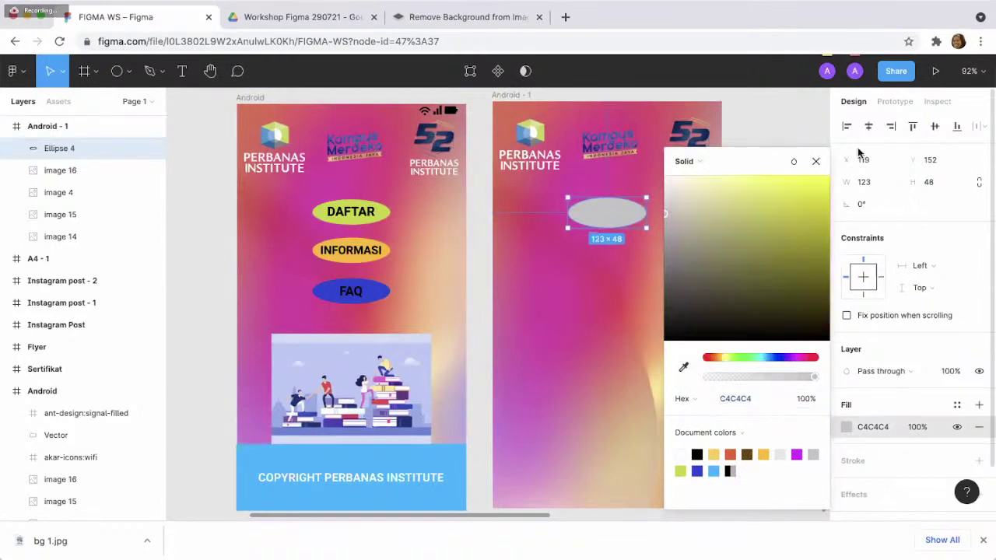
{"action": "left_click", "coordinate": [825, 180]}
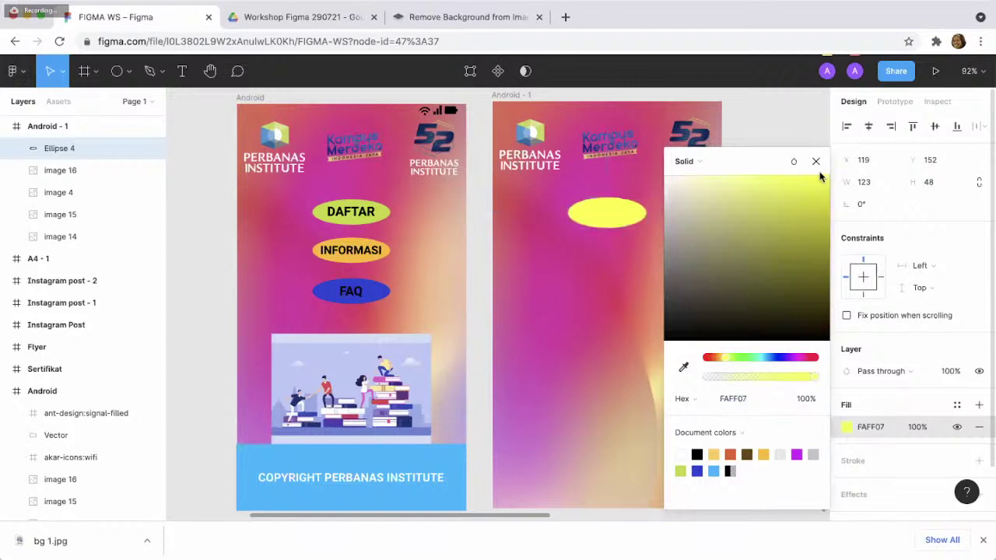
{"action": "left_click", "coordinate": [815, 162]}
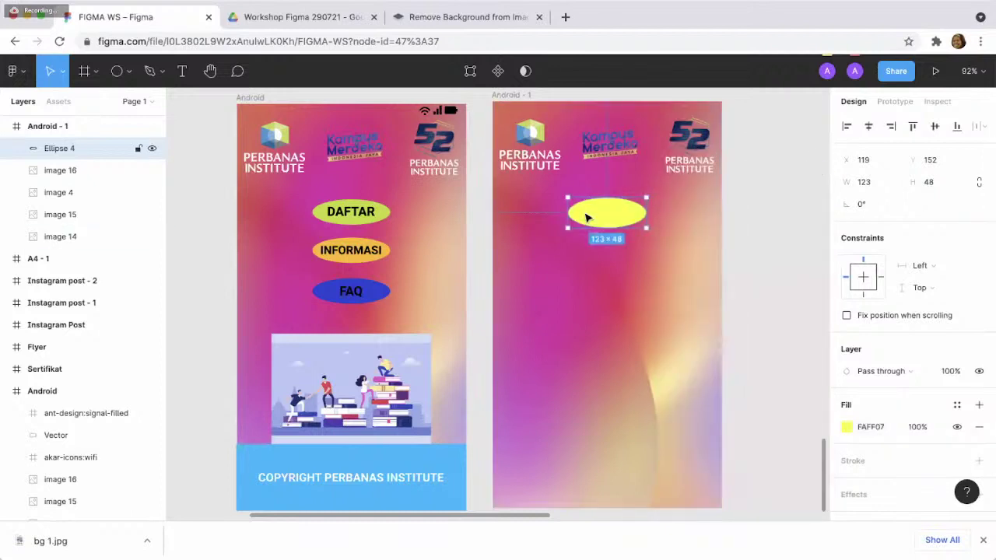
- Add a DAFTAR text label and move it onto the yellow ellipse
{"action": "left_click", "coordinate": [182, 73]}
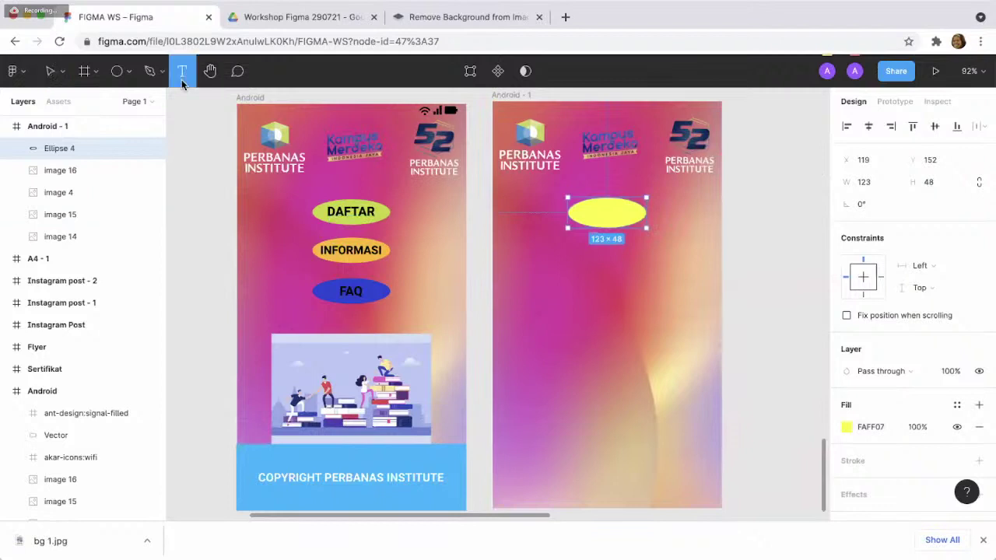
{"action": "left_click", "coordinate": [564, 275]}
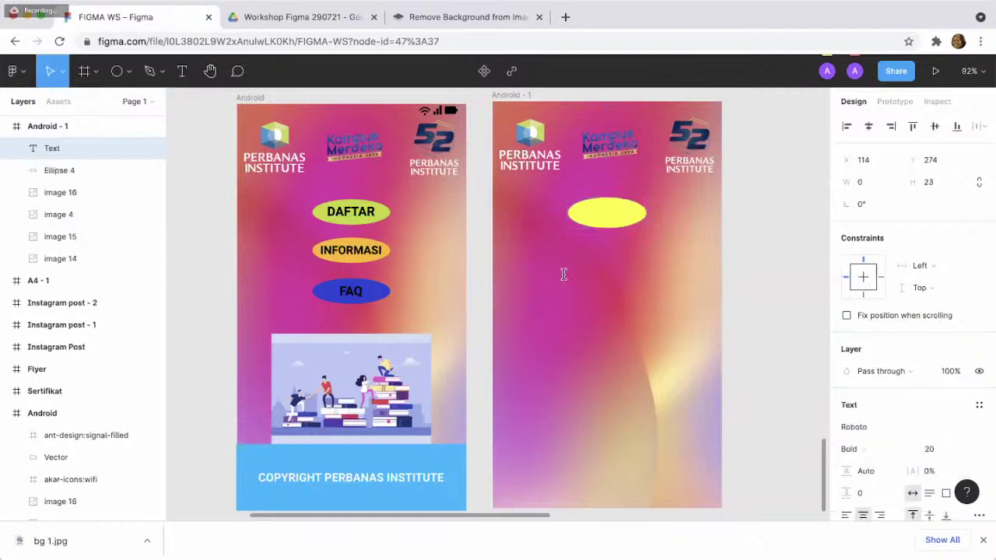
{"action": "type", "text": "DAFTAR"}
{"action": "key", "text": "BackSpace"}
{"action": "key", "text": "BackSpace"}
{"action": "type", "text": "AR"}
{"action": "key", "text": "Escape"}
{"action": "left_click_drag", "start_coordinate": [582, 282], "coordinate": [620, 219]}
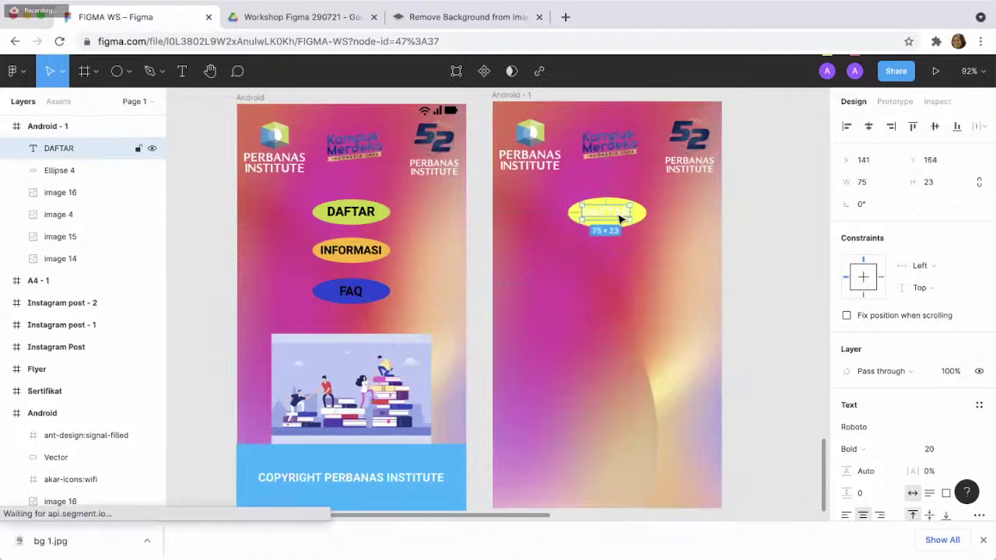
- Keep the DAFTAR label in Roboto and set its fill to near-black 0E0000
{"action": "scroll", "coordinate": [868, 457], "scroll_direction": "down", "scroll_amount": 5}
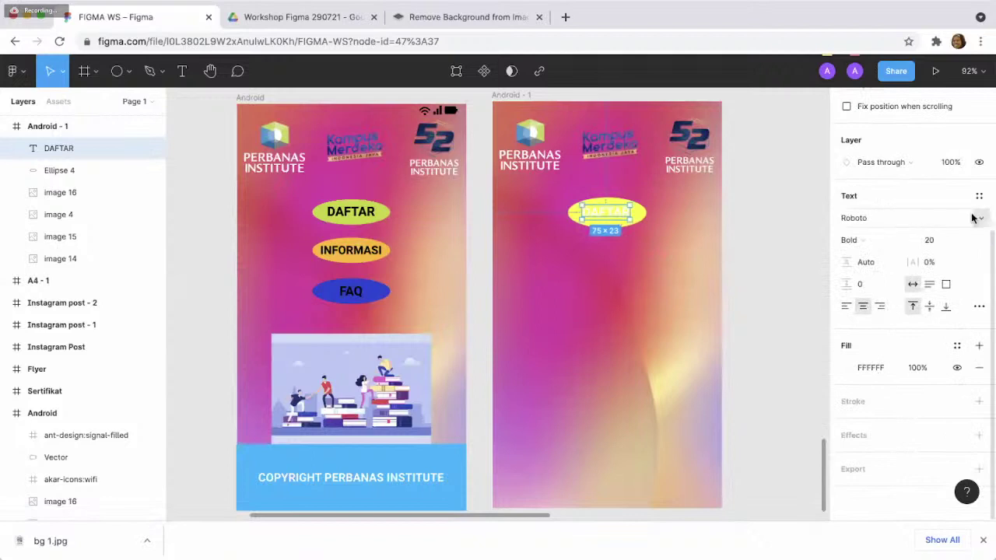
{"action": "left_click", "coordinate": [980, 219]}
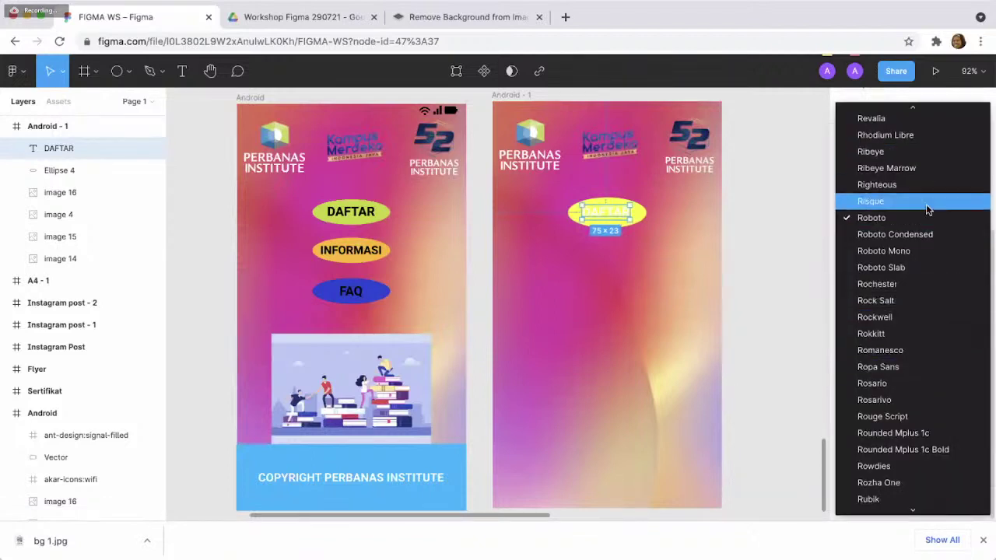
{"action": "scroll", "coordinate": [925, 206], "scroll_direction": "up", "scroll_amount": 5}
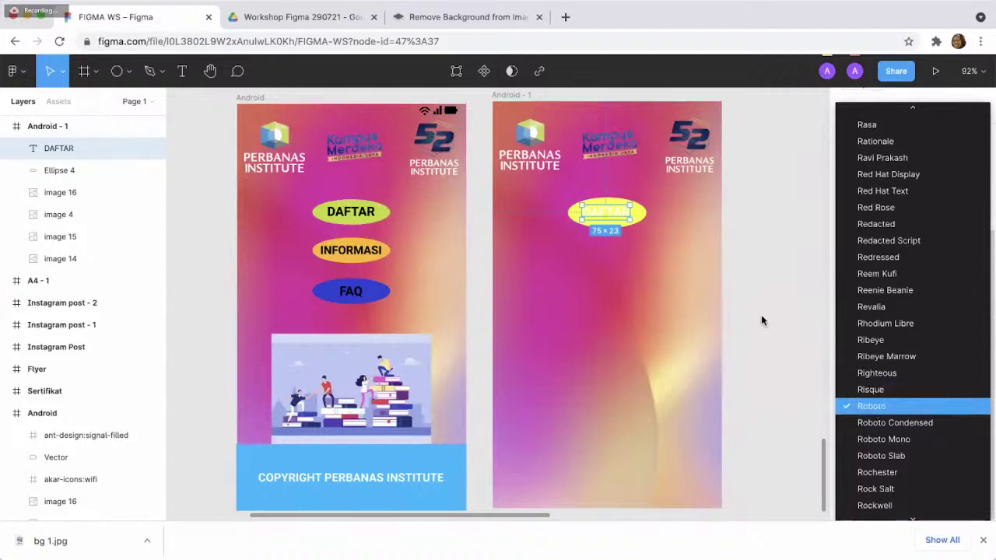
{"action": "key", "text": "Escape"}
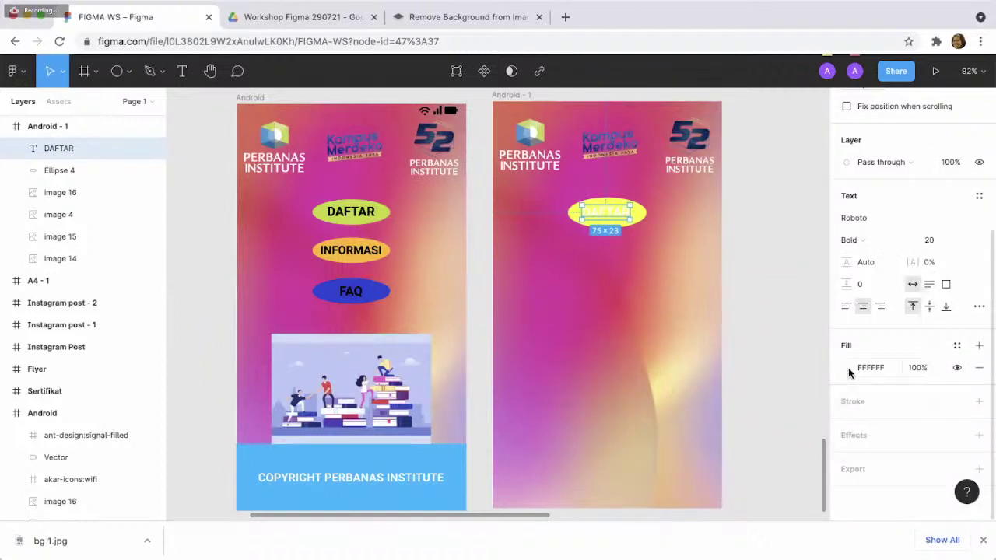
{"action": "left_click", "coordinate": [848, 367]}
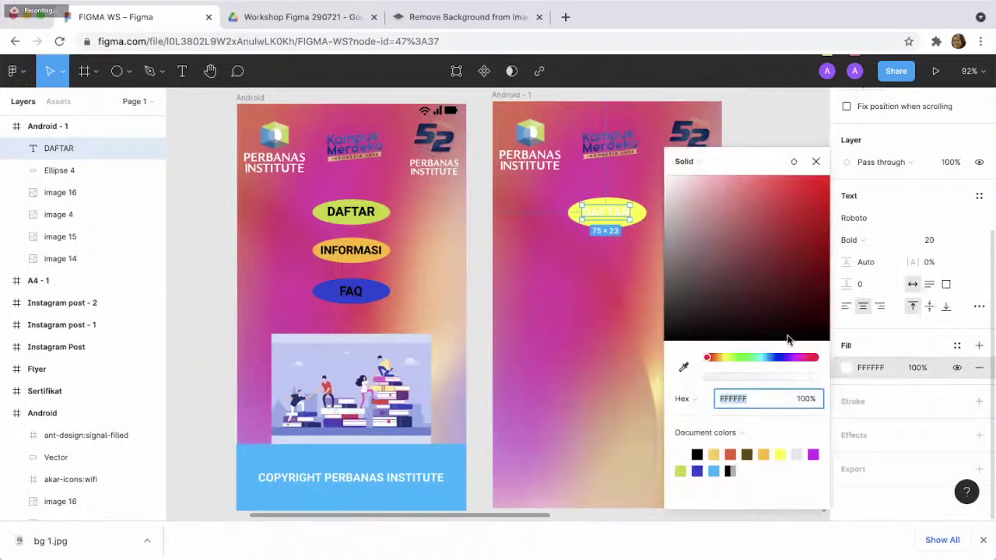
{"action": "left_click", "coordinate": [825, 332]}
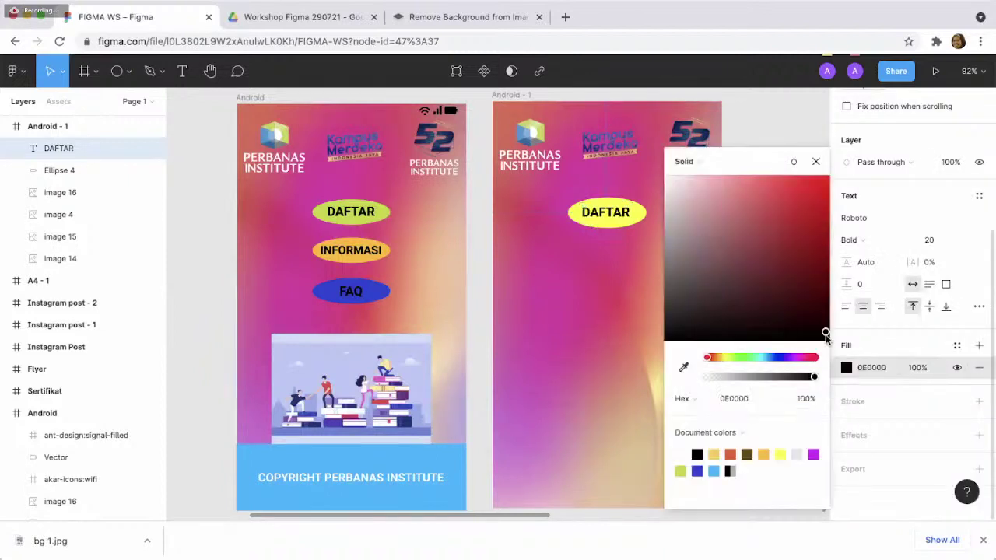
{"action": "left_click", "coordinate": [816, 162]}
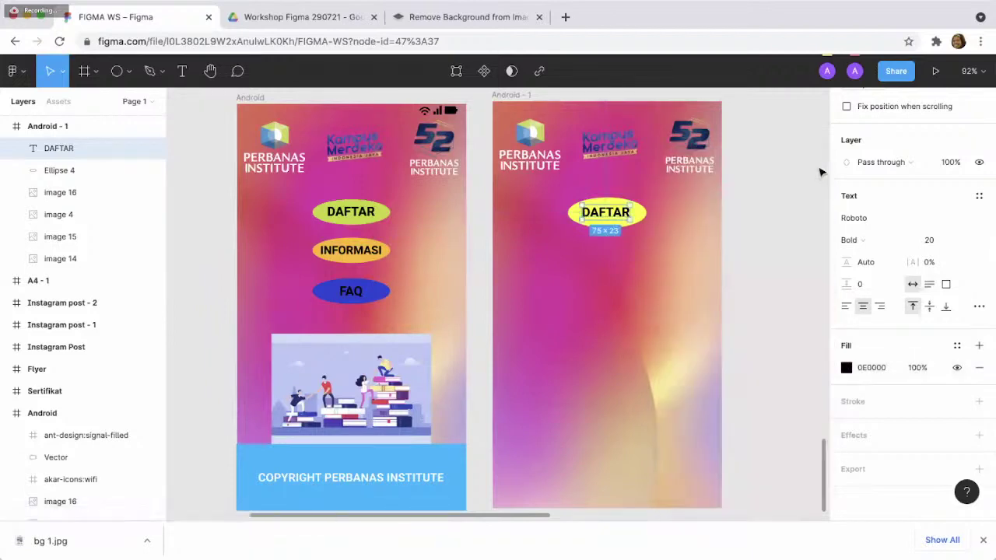
{"action": "left_click", "coordinate": [742, 283]}
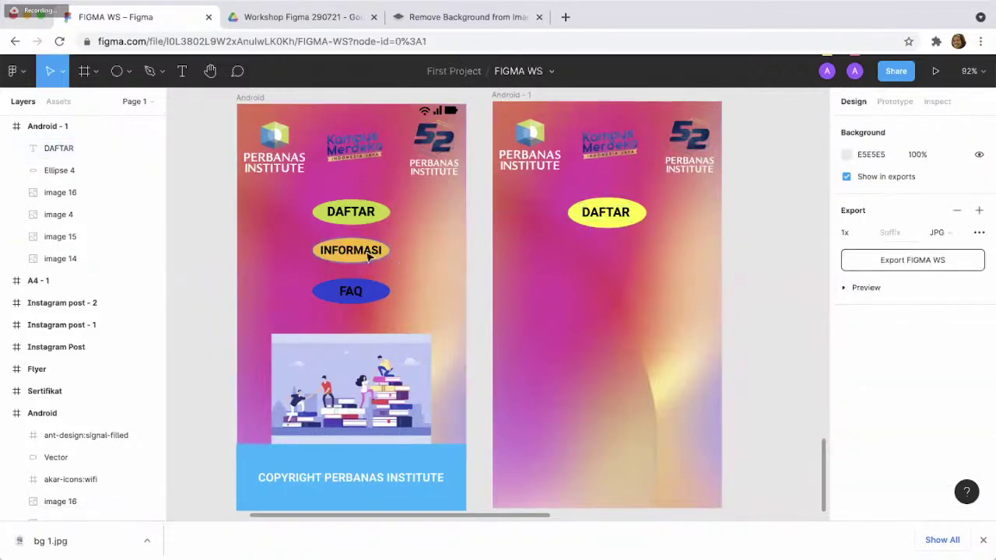
- Paste two copies of the yellow ellipse, stacked below the DAFTAR button
{"action": "left_click", "coordinate": [610, 227]}
{"action": "key", "text": "ctrl+c"}
{"action": "left_click", "coordinate": [611, 282]}
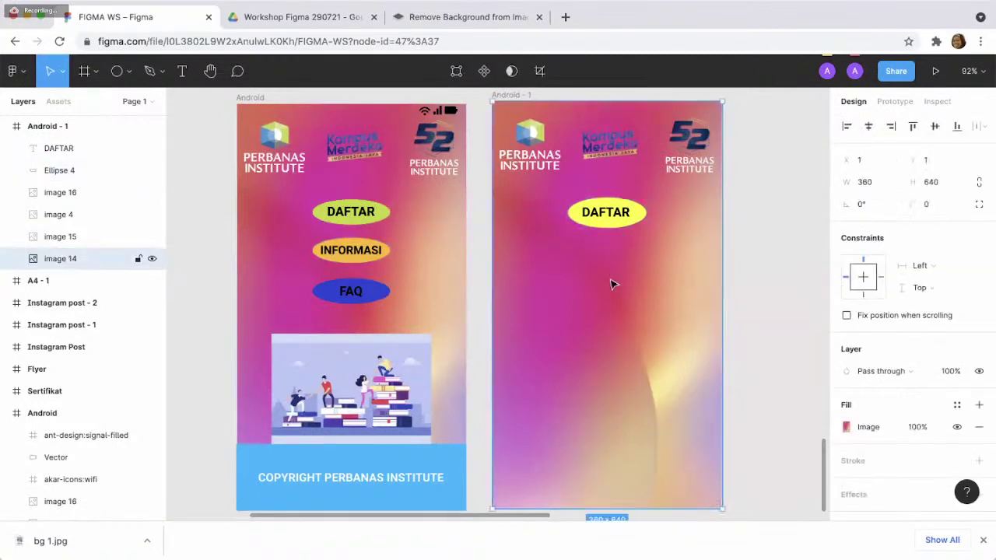
{"action": "key", "text": "ctrl+v"}
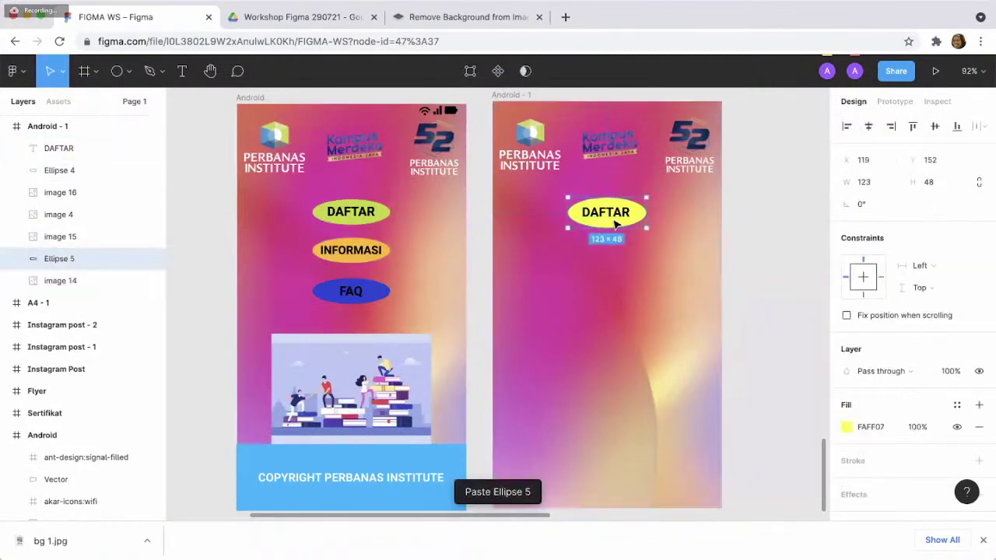
{"action": "left_click_drag", "start_coordinate": [613, 222], "coordinate": [614, 274]}
{"action": "key", "text": "ctrl+v"}
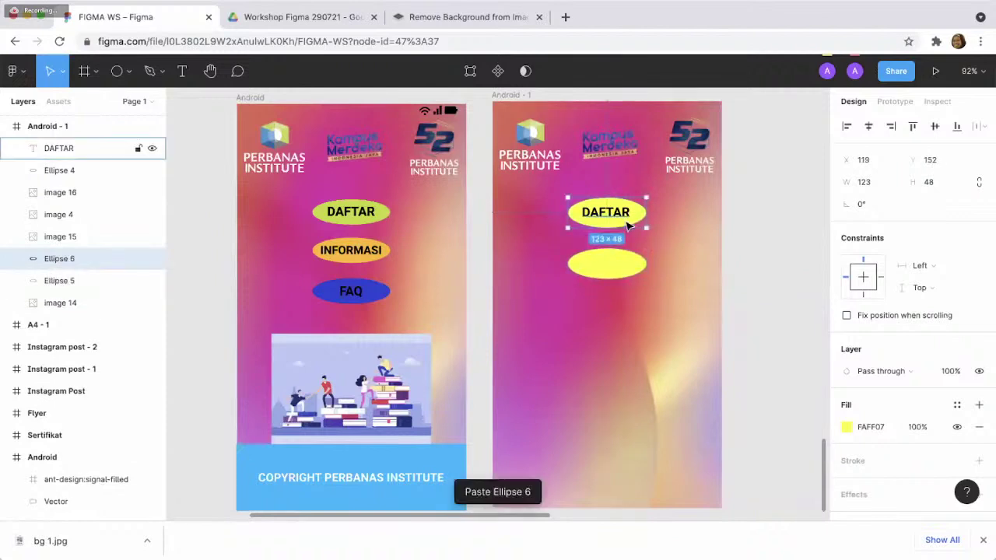
{"action": "left_click_drag", "start_coordinate": [631, 231], "coordinate": [627, 325]}
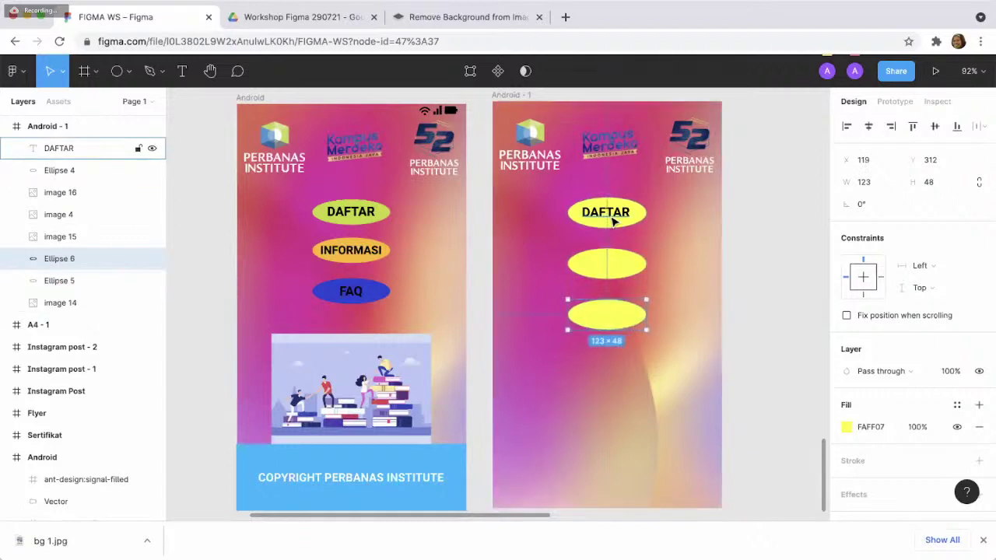
- Copy the DAFTAR label and paste a duplicate of it
{"action": "left_click", "coordinate": [611, 215]}
{"action": "double_click", "coordinate": [612, 215]}
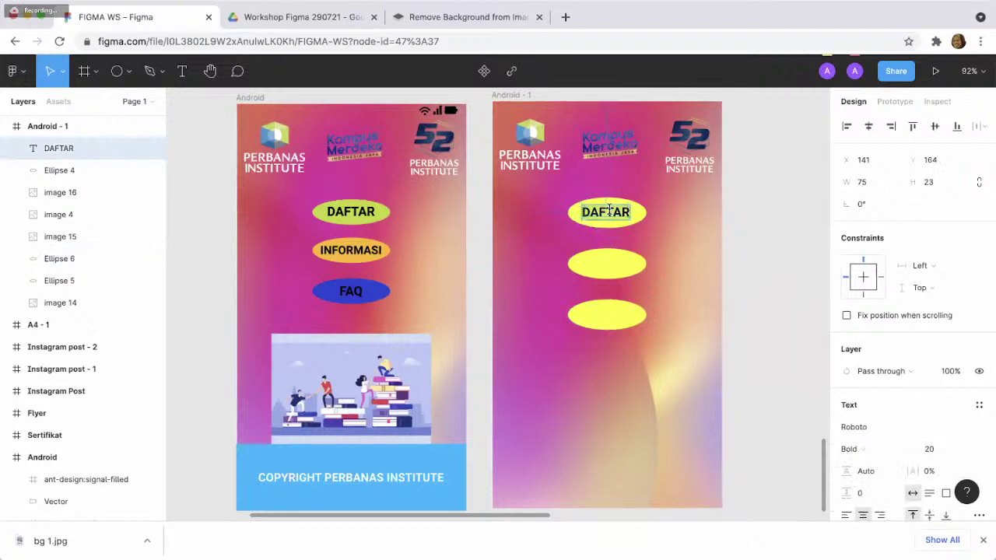
{"action": "key", "text": "Escape"}
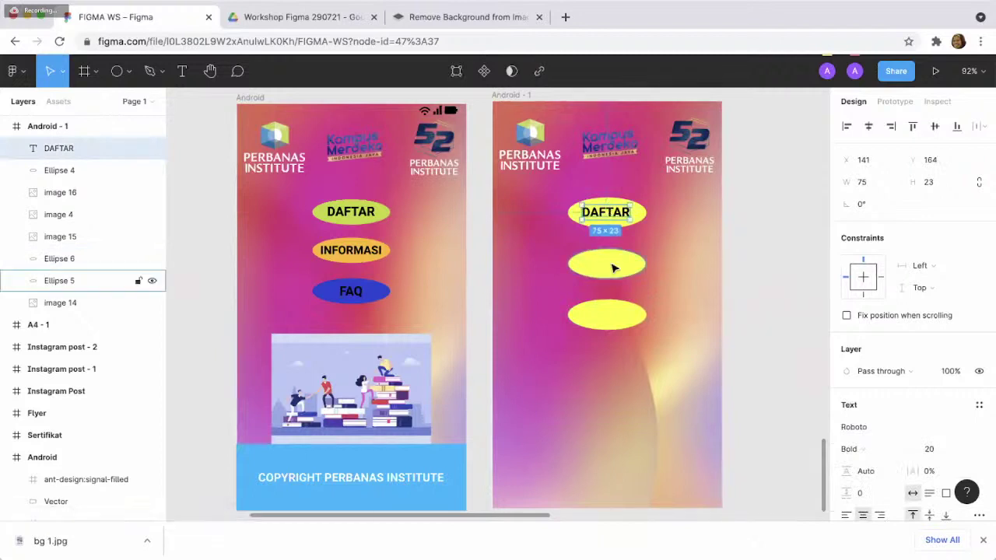
{"action": "key", "text": "ctrl+c"}
{"action": "key", "text": "ctrl+v"}
- Place copies of the DAFTAR label on the second and third ellipses
{"action": "left_click_drag", "start_coordinate": [612, 215], "coordinate": [614, 270]}
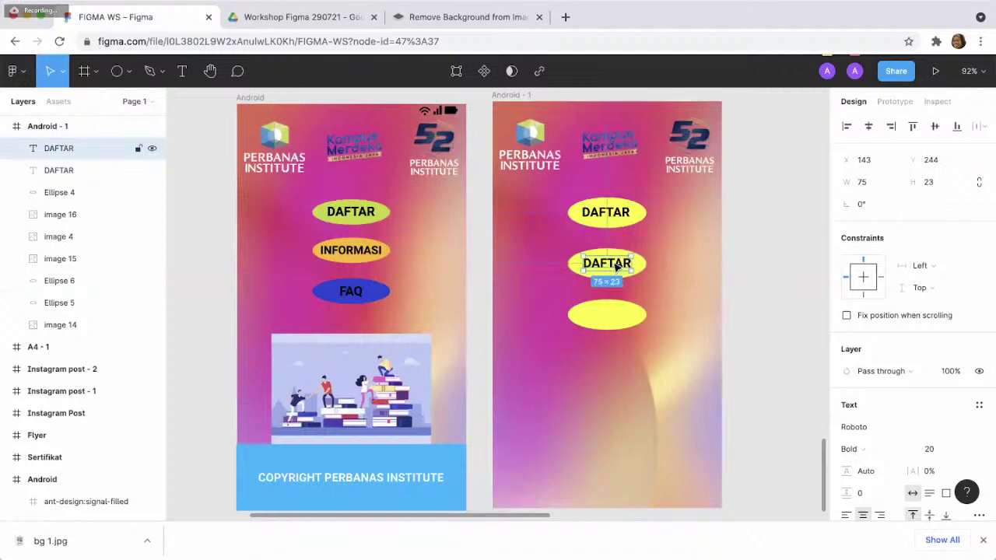
{"action": "key", "text": "ctrl+v"}
{"action": "left_click_drag", "start_coordinate": [613, 217], "coordinate": [617, 315]}
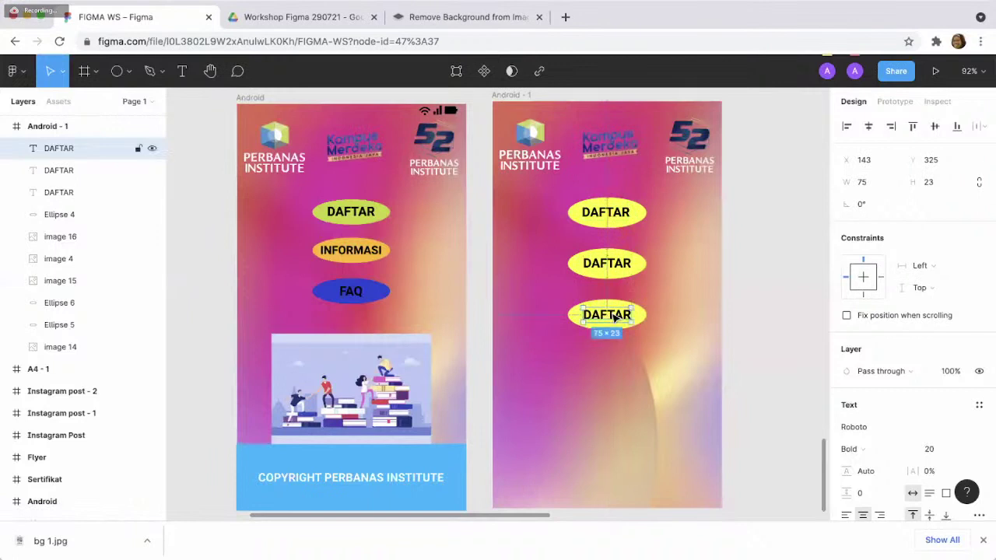
{"action": "left_click", "coordinate": [662, 285]}
- Retype the middle label as INFORMASI and the bottom label as FAQ
{"action": "double_click", "coordinate": [622, 268]}
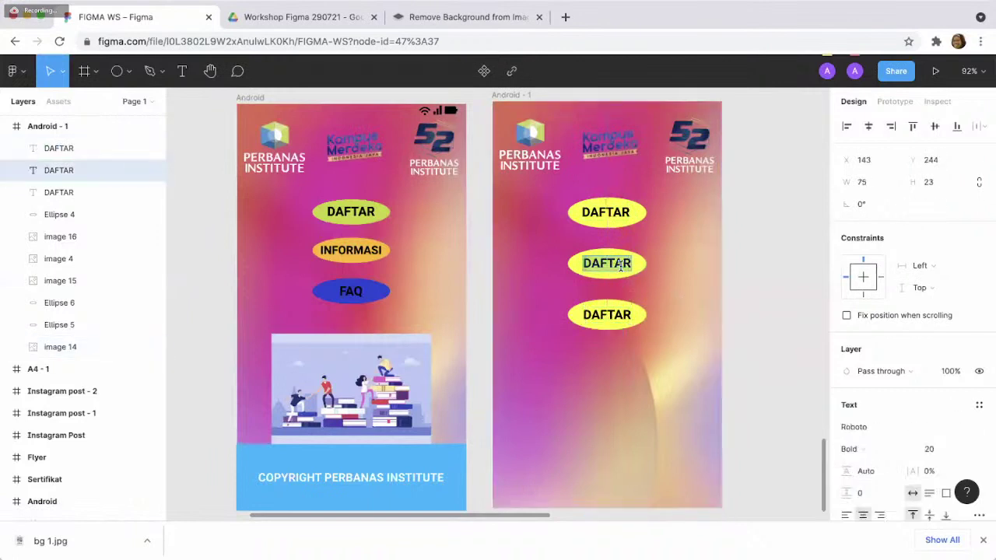
{"action": "type", "text": "INFORMASI"}
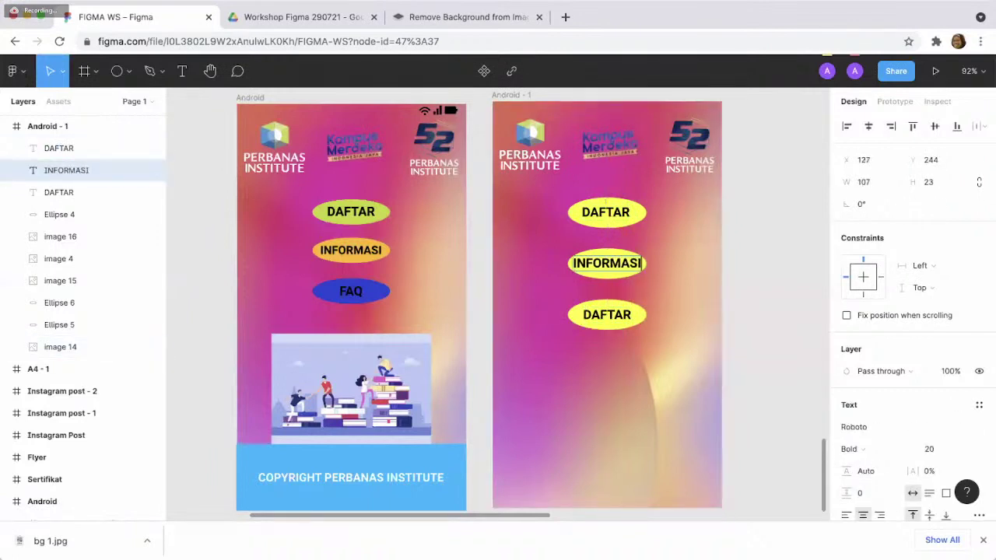
{"action": "double_click", "coordinate": [613, 316]}
{"action": "type", "text": "FAQ"}
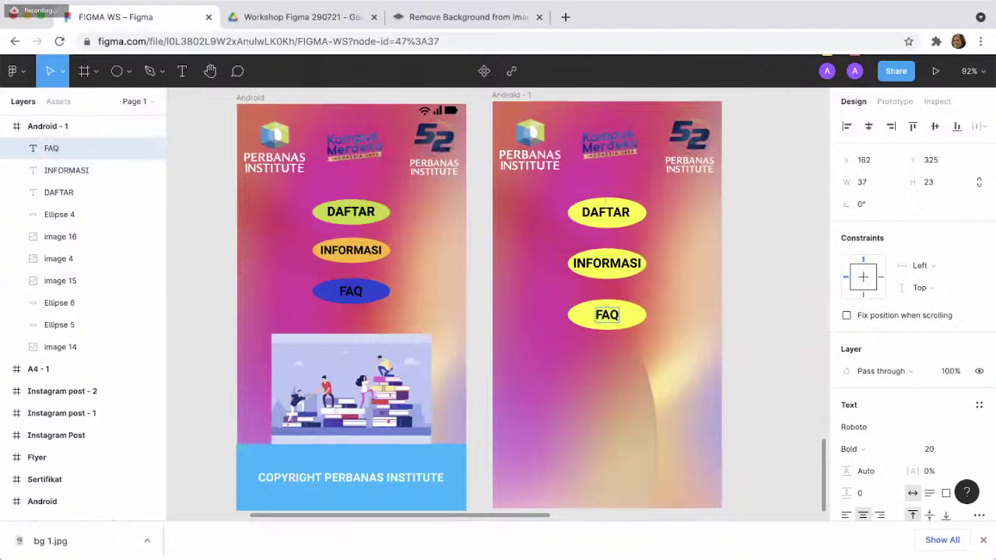
{"action": "key", "text": "Escape"}
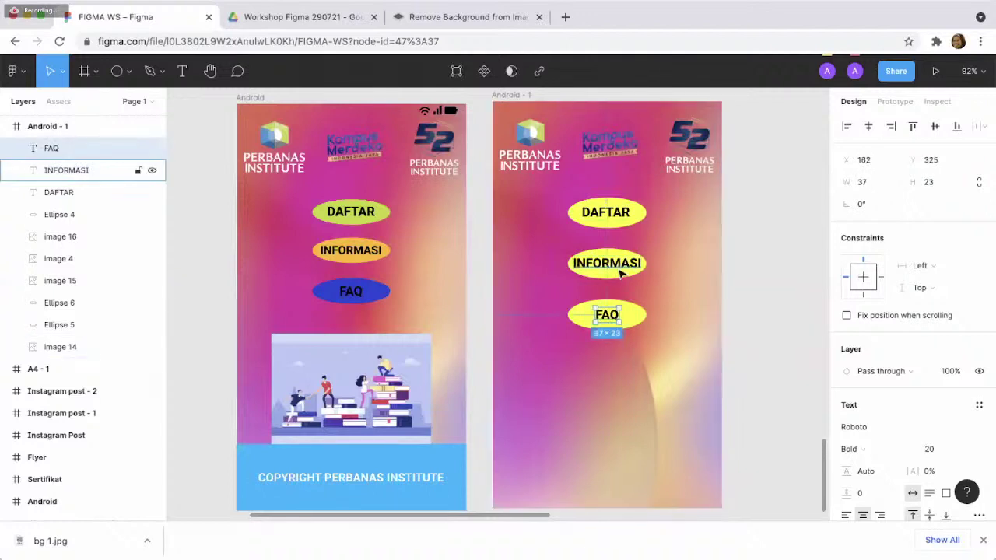
{"action": "left_click", "coordinate": [626, 266]}
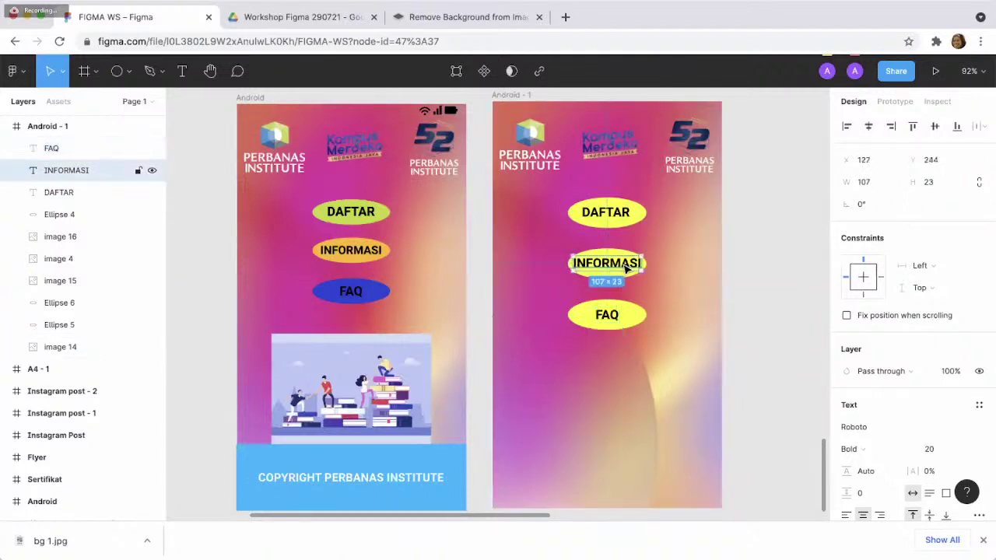
{"action": "left_click", "coordinate": [673, 308]}
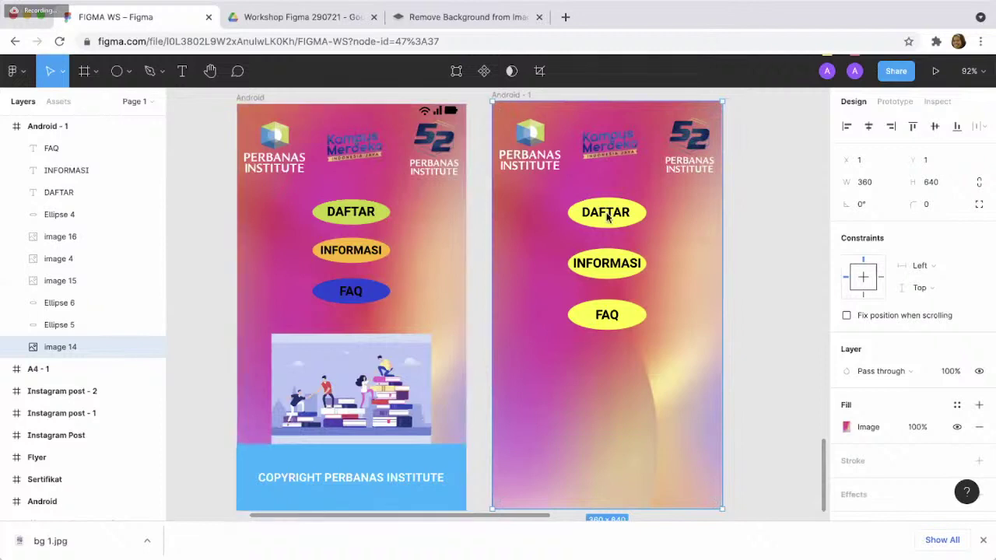
- Inspect the FAQ label's advanced type details, then close them and select Android - 1's background
{"action": "left_click", "coordinate": [618, 326]}
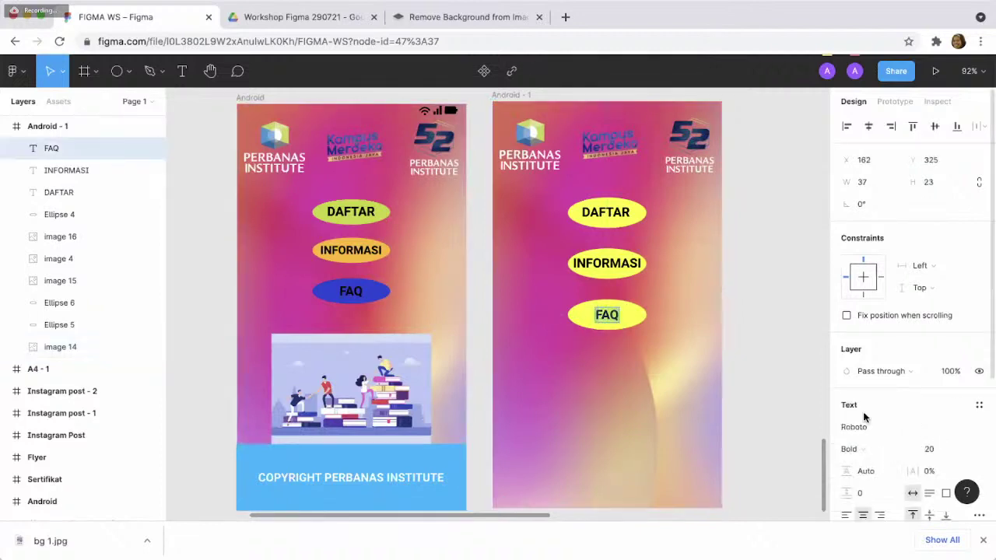
{"action": "scroll", "coordinate": [897, 398], "scroll_direction": "down", "scroll_amount": 2}
{"action": "scroll", "coordinate": [897, 398], "scroll_direction": "down", "scroll_amount": 3}
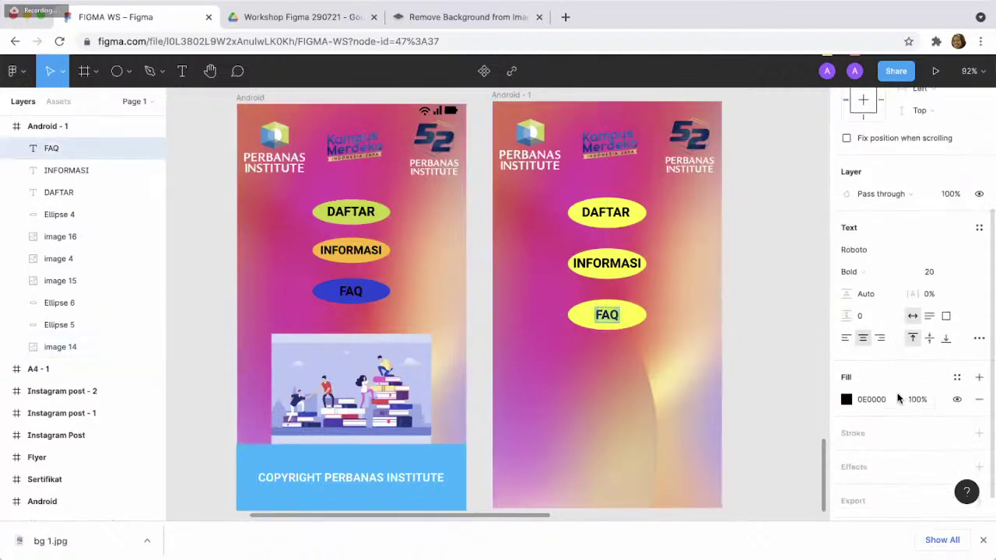
{"action": "left_click", "coordinate": [979, 338]}
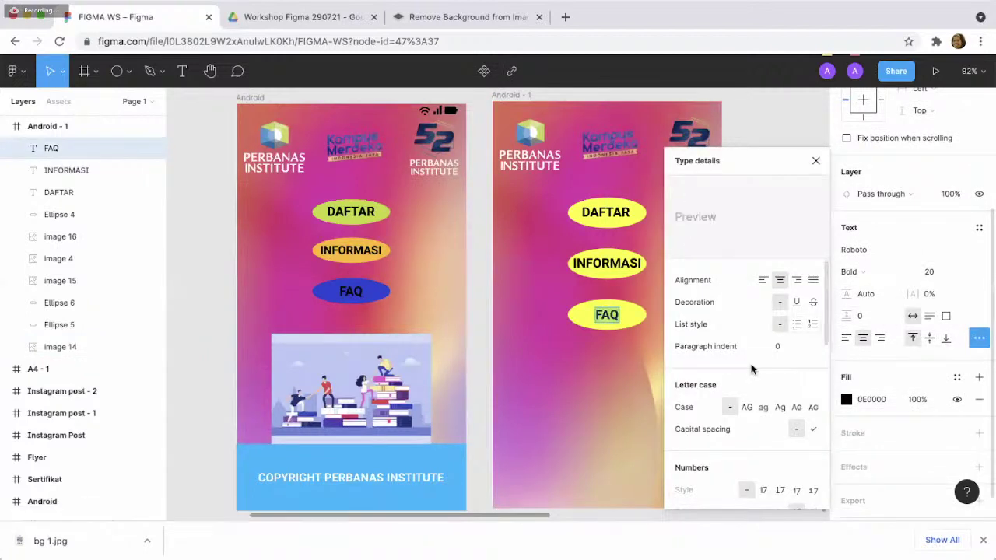
{"action": "scroll", "coordinate": [752, 369], "scroll_direction": "down", "scroll_amount": 10}
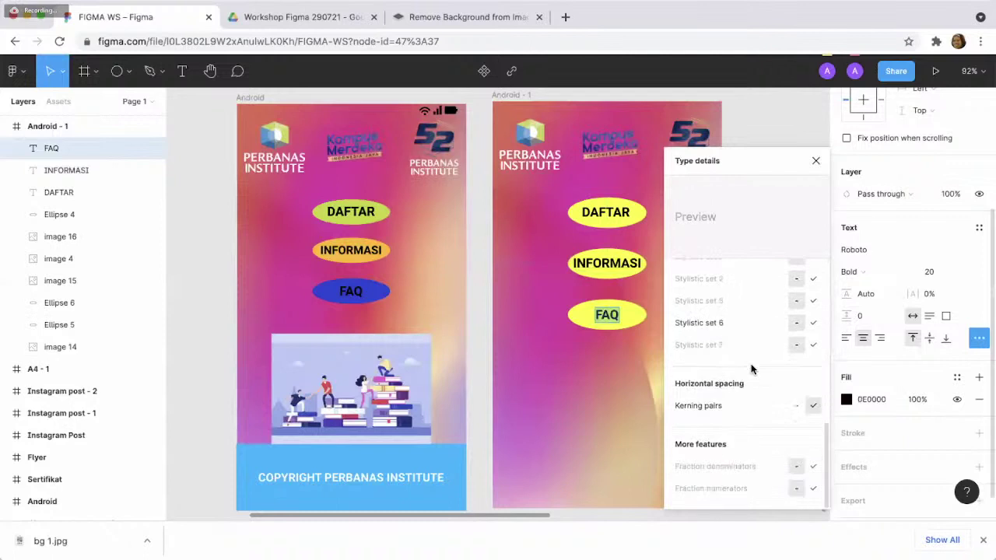
{"action": "scroll", "coordinate": [752, 369], "scroll_direction": "up", "scroll_amount": 10}
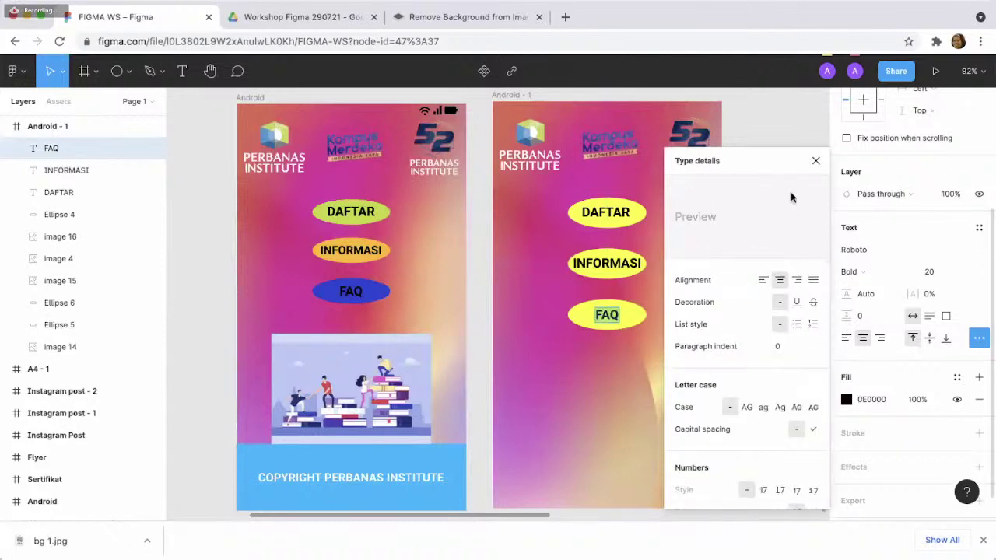
{"action": "left_click", "coordinate": [816, 160]}
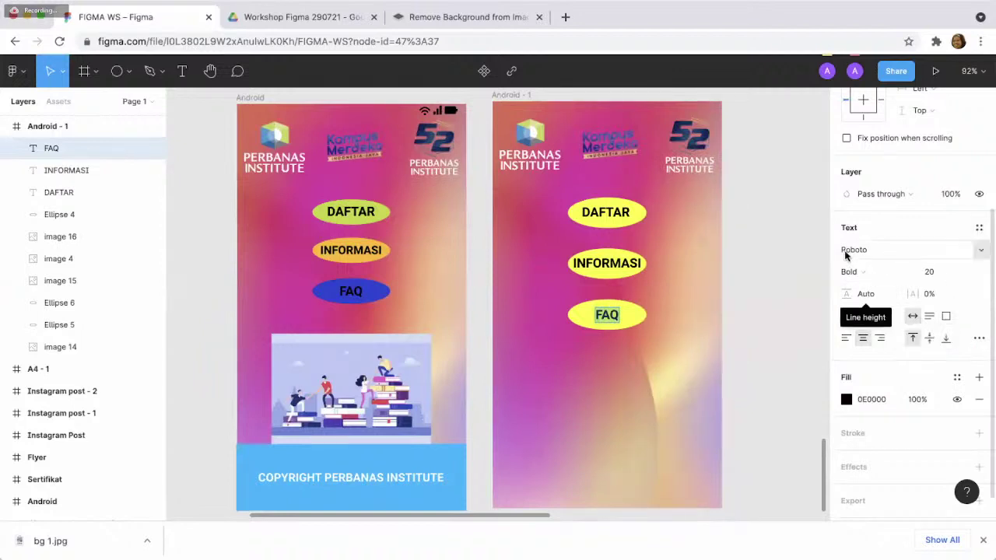
{"action": "left_click", "coordinate": [684, 337]}
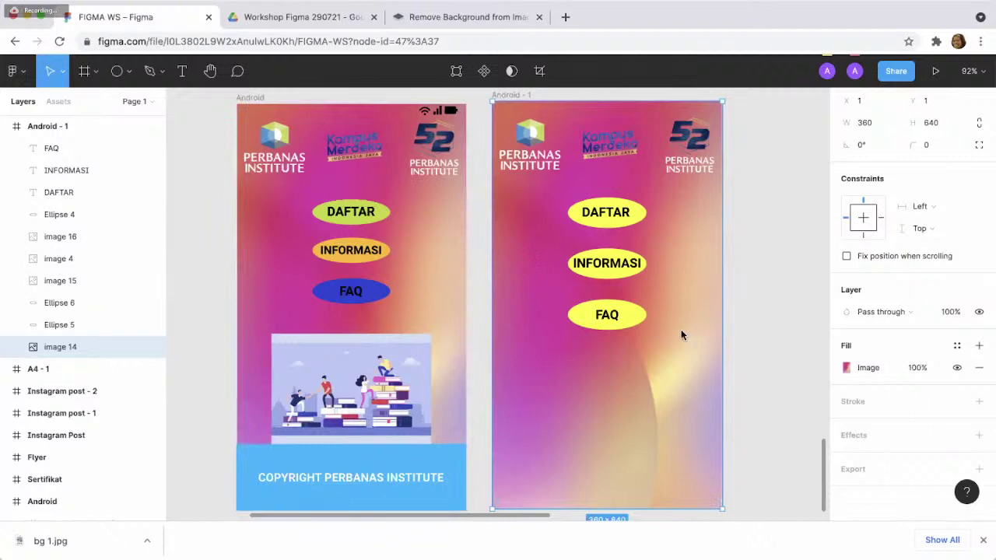
- Paste the climbing-people illustration into Android - 1 and nudge it just below FAQ
{"action": "left_click", "coordinate": [403, 379]}
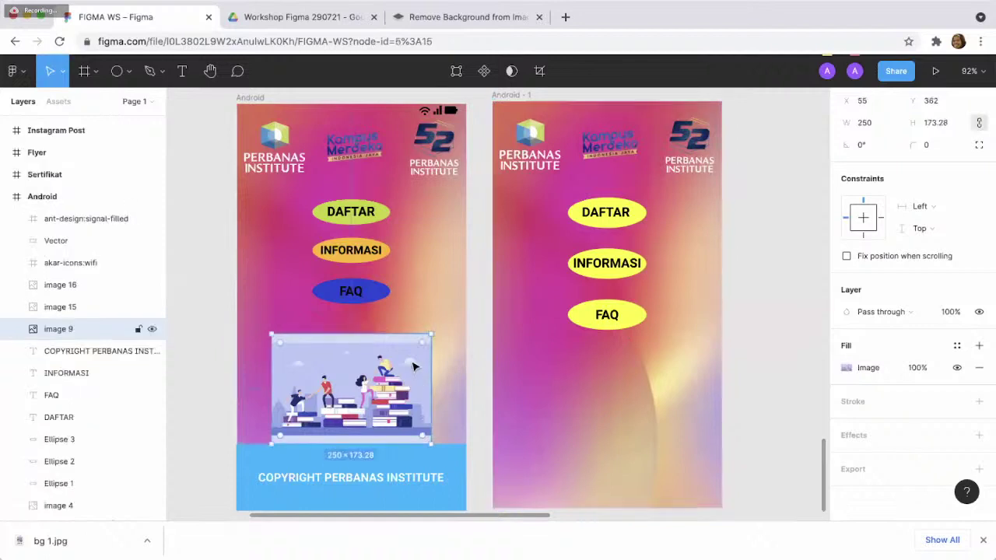
{"action": "left_click", "coordinate": [298, 17]}
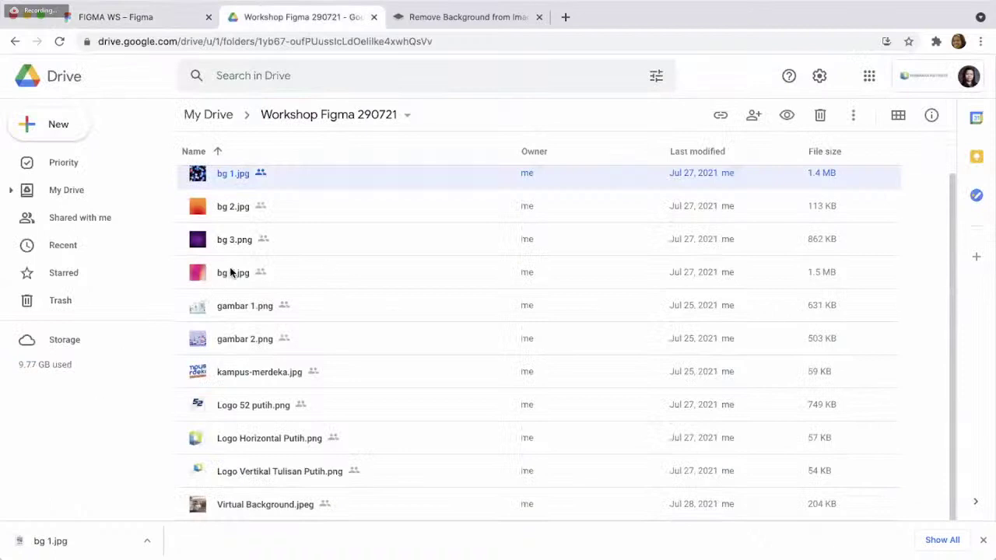
{"action": "left_click", "coordinate": [152, 18]}
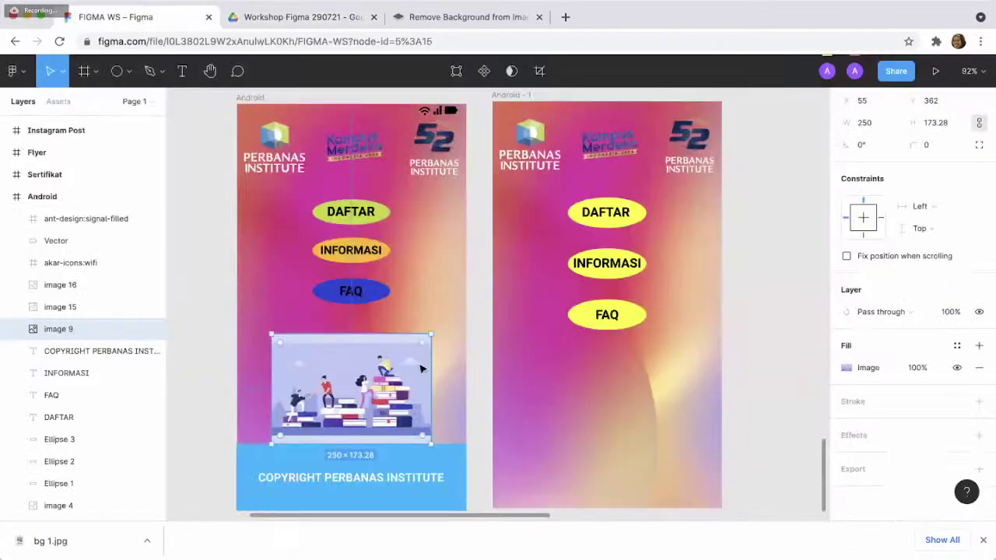
{"action": "left_click", "coordinate": [552, 405]}
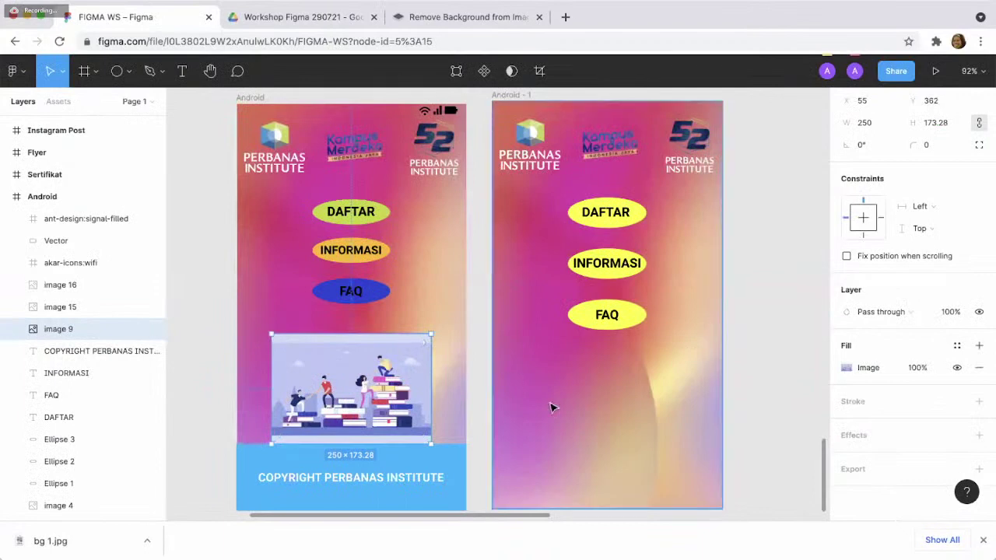
{"action": "key", "text": "ctrl+v"}
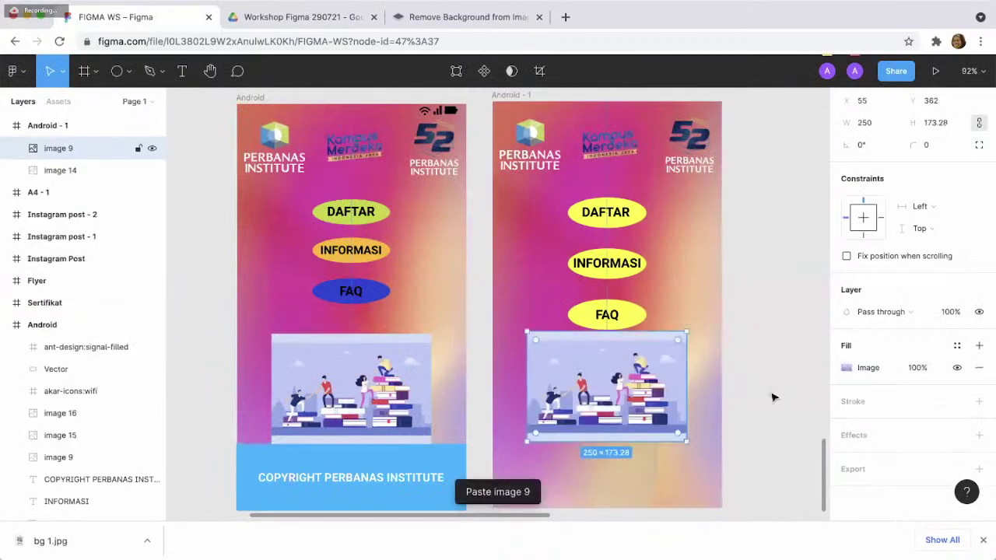
{"action": "left_click", "coordinate": [769, 385]}
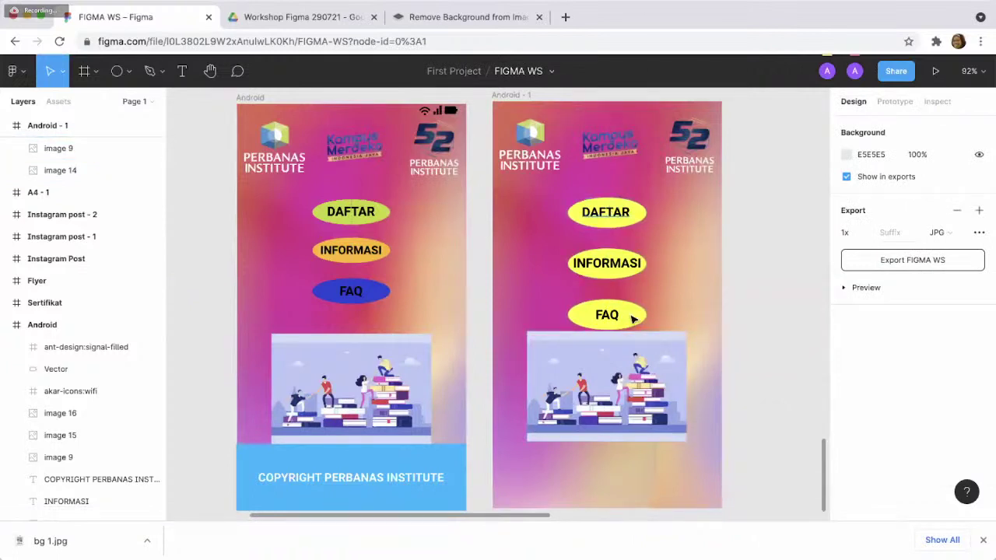
{"action": "left_click_drag", "start_coordinate": [632, 344], "coordinate": [634, 356]}
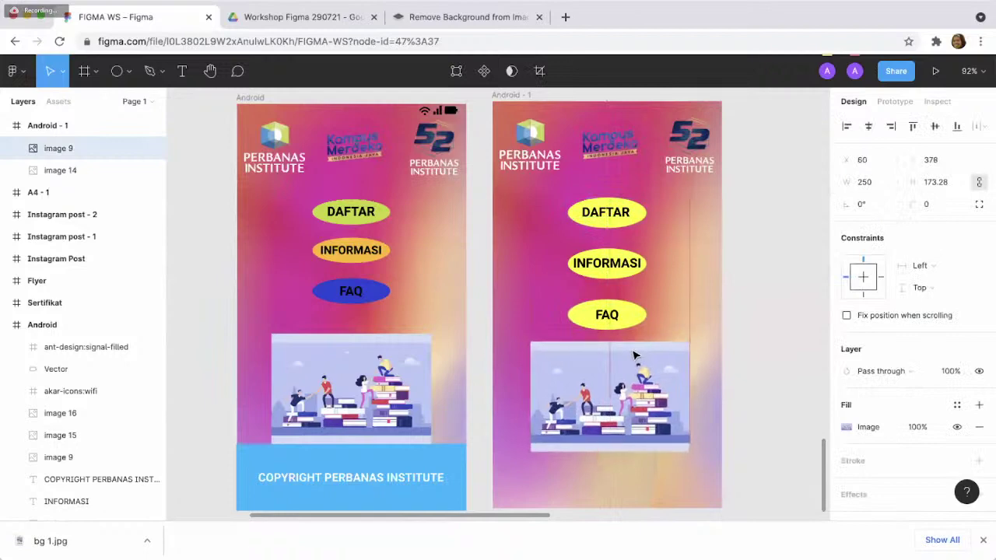
{"action": "left_click", "coordinate": [739, 340]}
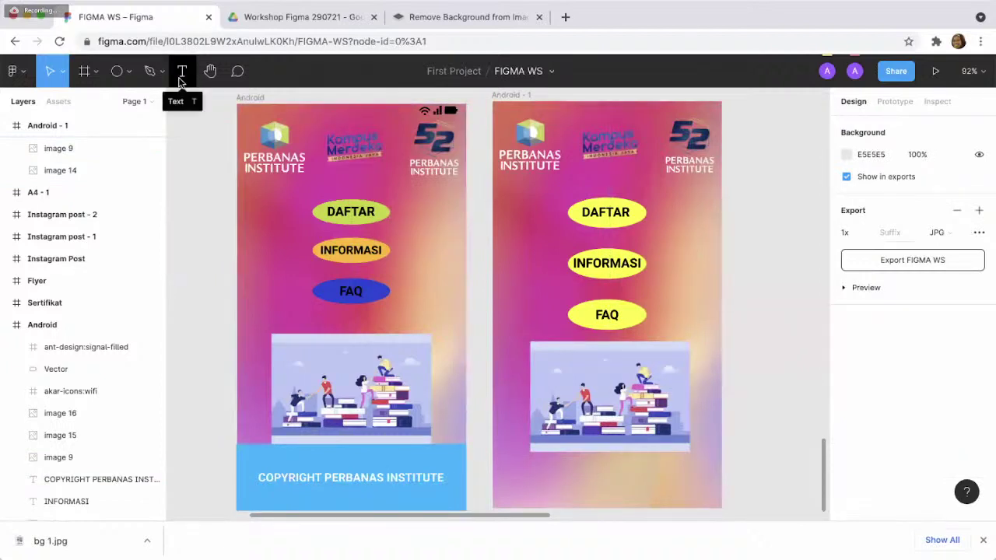
- Draw a 360×80 bar across Android - 1's bottom and fill it deep blue 326FCB
{"action": "left_click", "coordinate": [128, 71]}
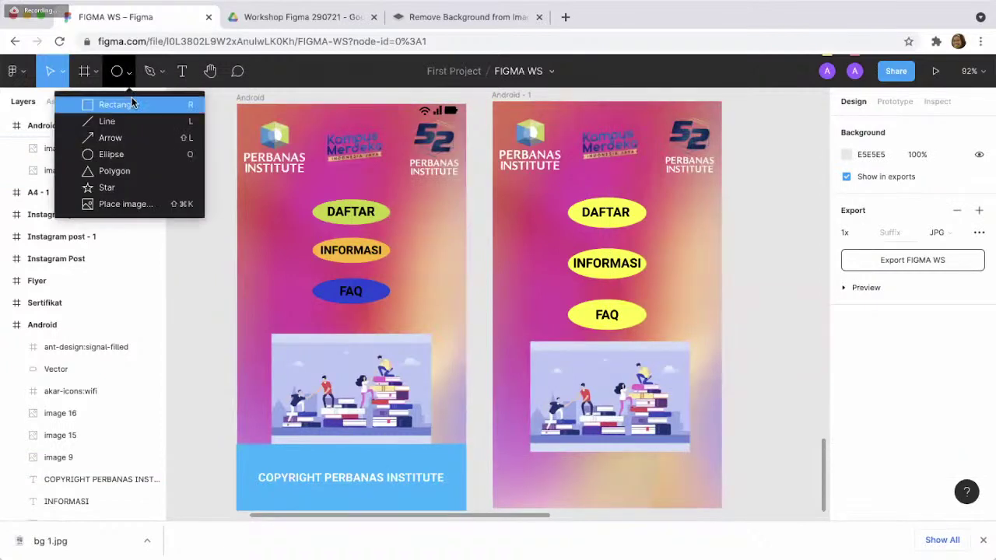
{"action": "left_click", "coordinate": [117, 104]}
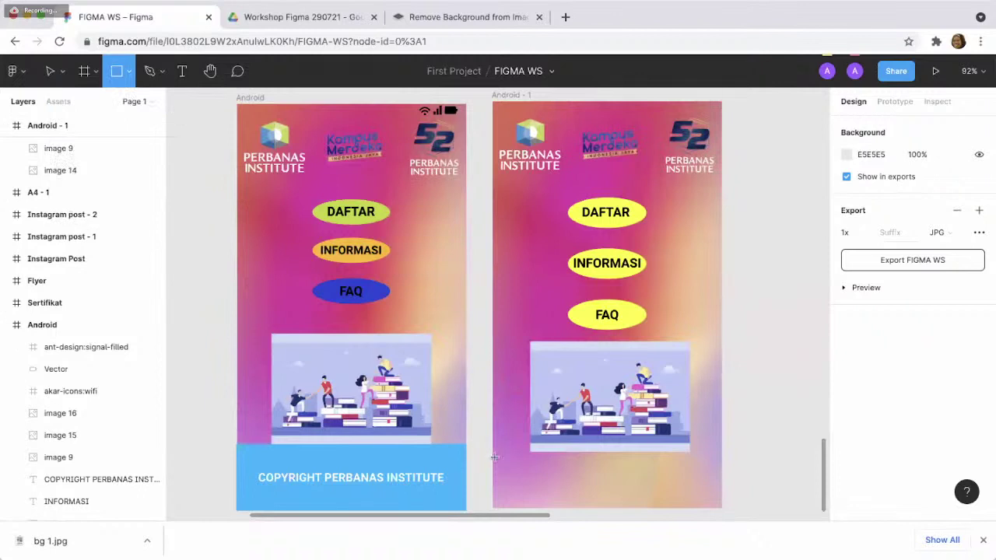
{"action": "mouse_move", "coordinate": [494, 456]}
{"action": "left_mouse_down"}
{"action": "mouse_move", "coordinate": [649, 480]}
{"action": "mouse_move", "coordinate": [719, 506]}
{"action": "left_mouse_up"}
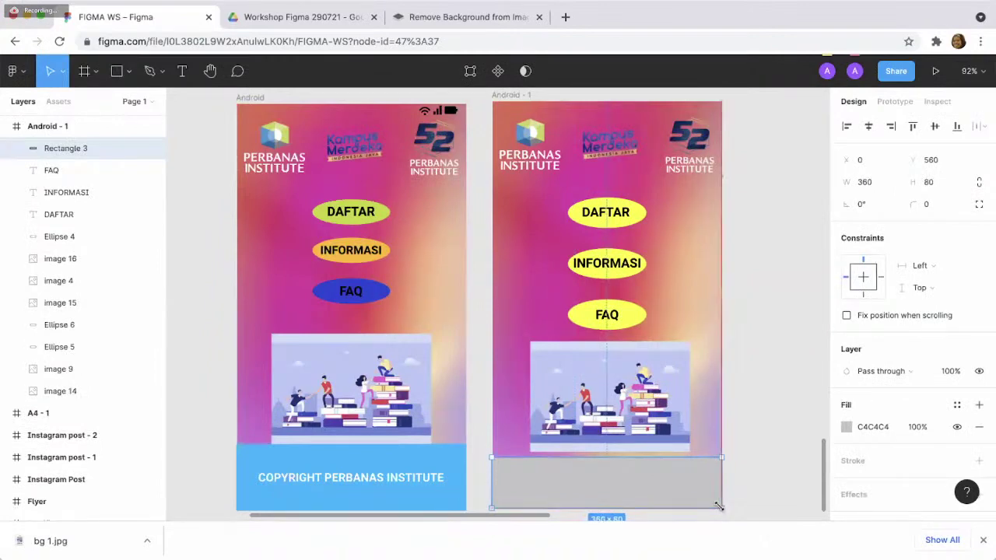
{"action": "left_click", "coordinate": [847, 427]}
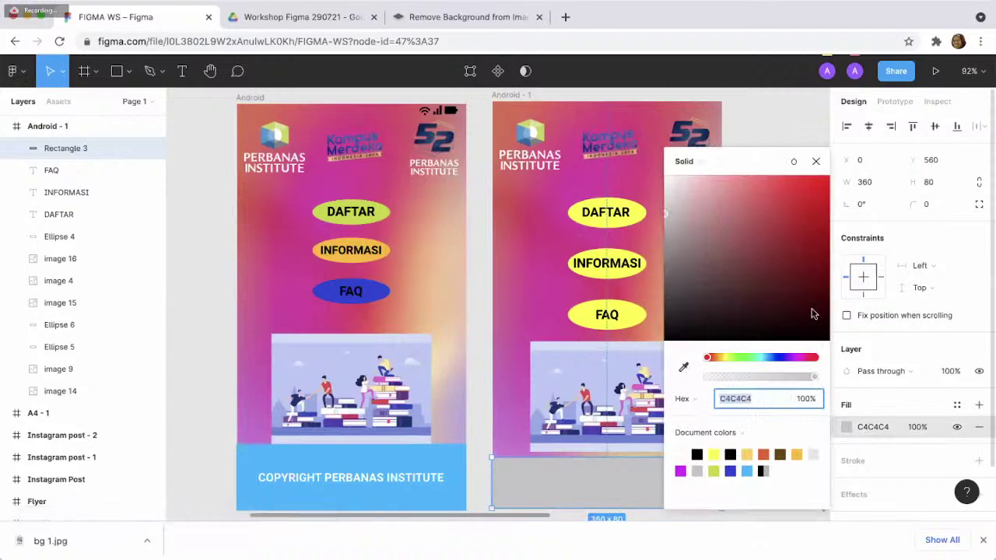
{"action": "left_click", "coordinate": [824, 183]}
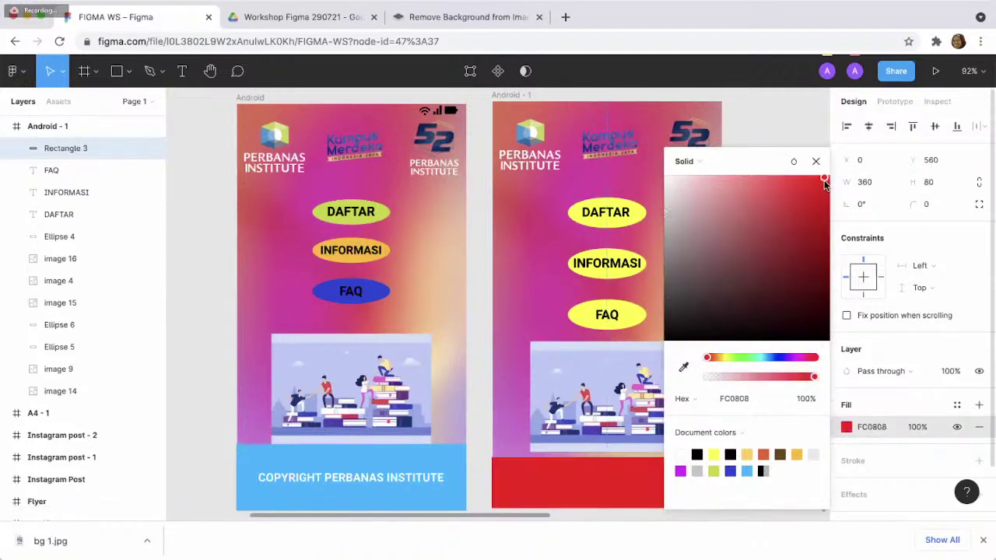
{"action": "left_click", "coordinate": [707, 181]}
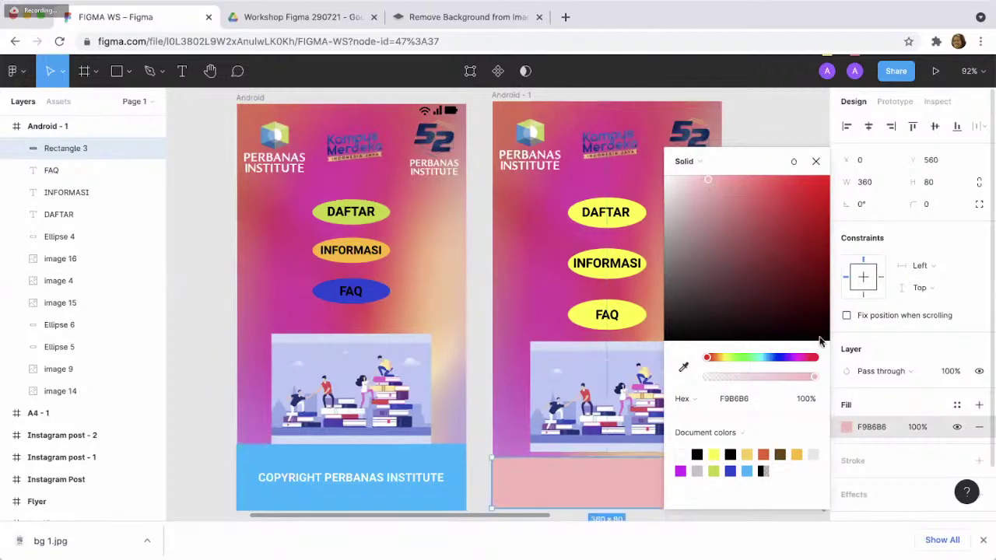
{"action": "left_click", "coordinate": [755, 356]}
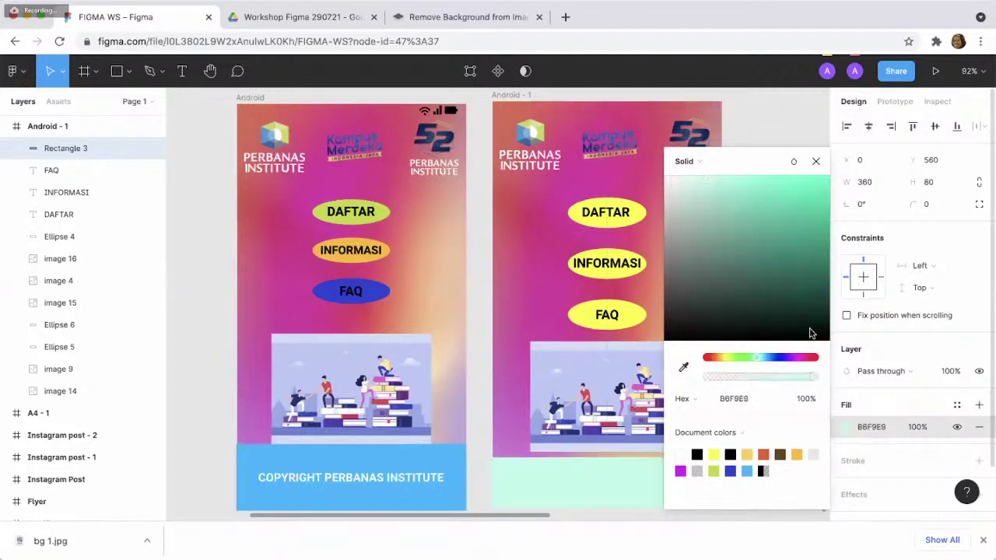
{"action": "left_click", "coordinate": [771, 358]}
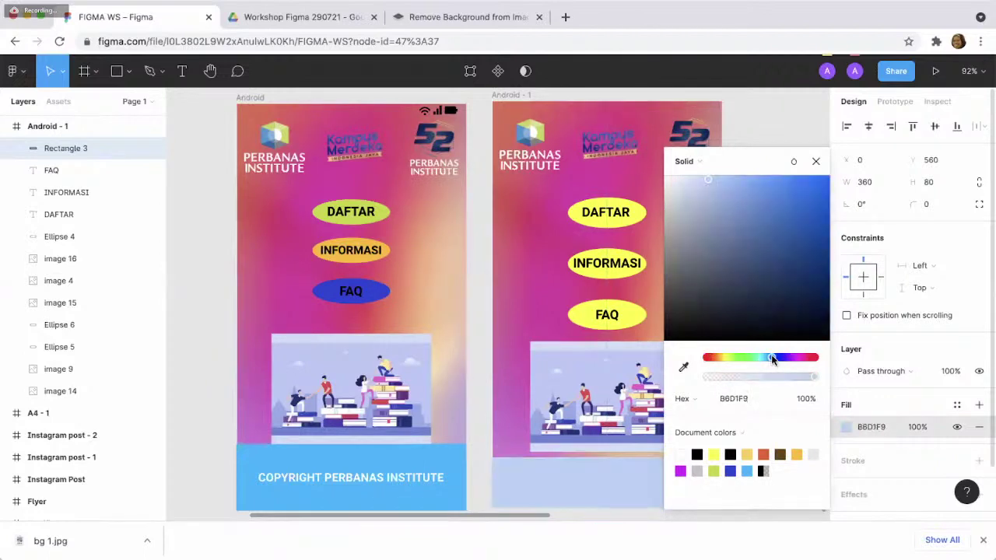
{"action": "left_click", "coordinate": [743, 211]}
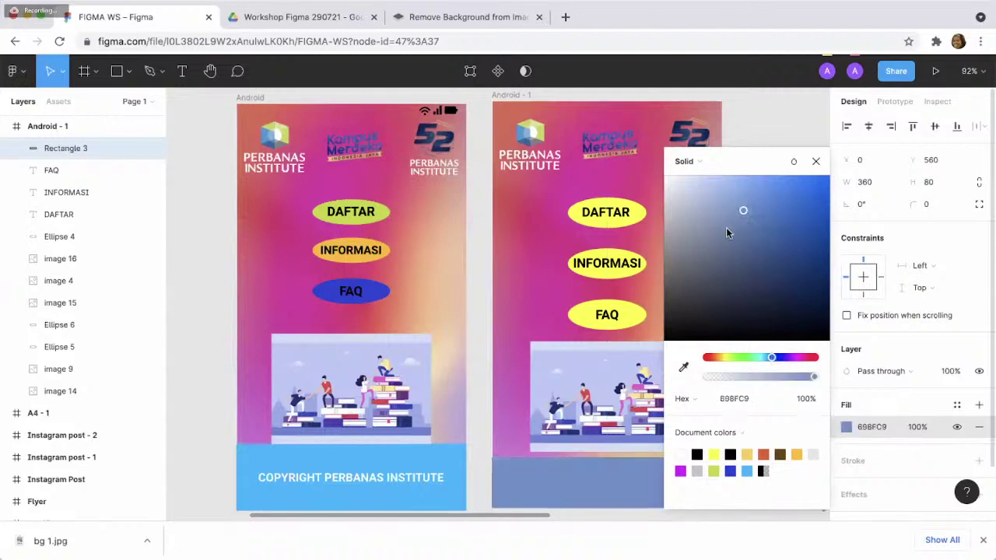
{"action": "left_click", "coordinate": [727, 226]}
{"action": "left_click", "coordinate": [788, 210]}
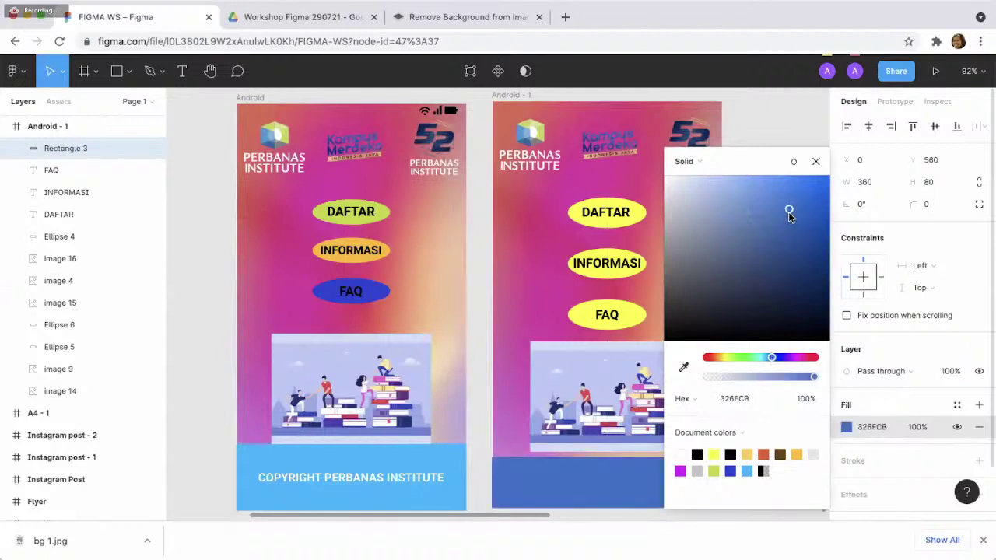
{"action": "left_click", "coordinate": [816, 162]}
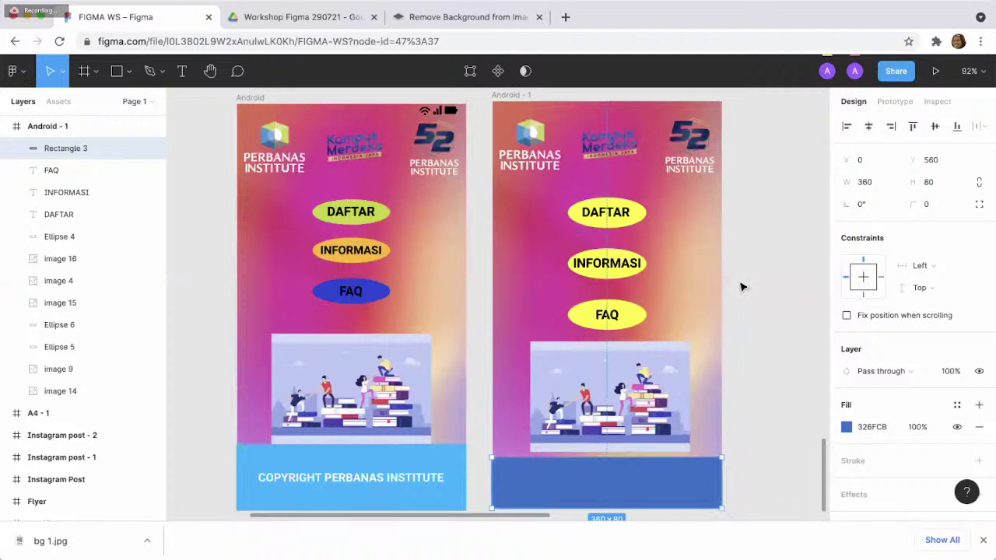
- Paste the COPYRIGHT PERBANAS INSTITUTE text onto the blue footer and centre it
{"action": "left_click", "coordinate": [432, 478]}
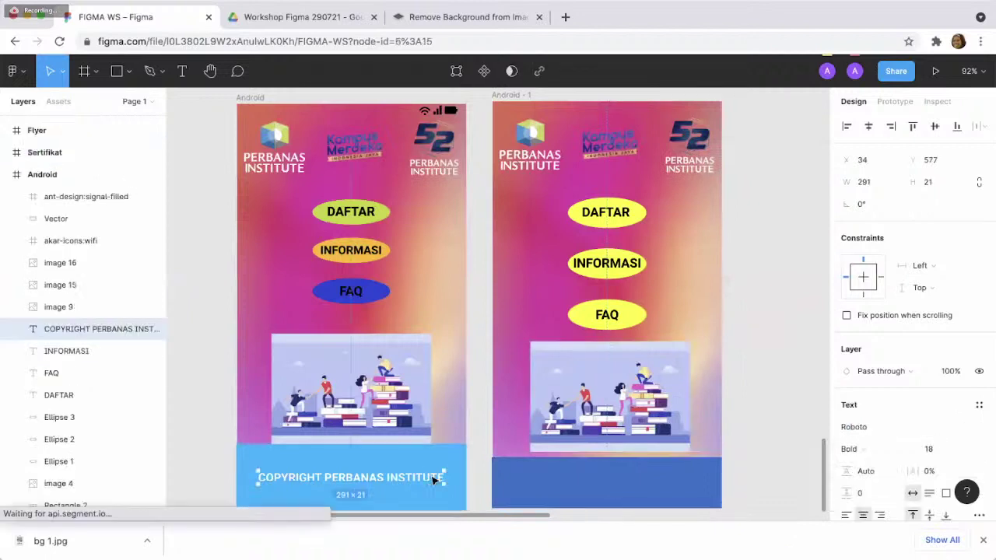
{"action": "left_click", "coordinate": [573, 494]}
{"action": "key", "text": "ctrl+v"}
{"action": "left_click", "coordinate": [750, 436]}
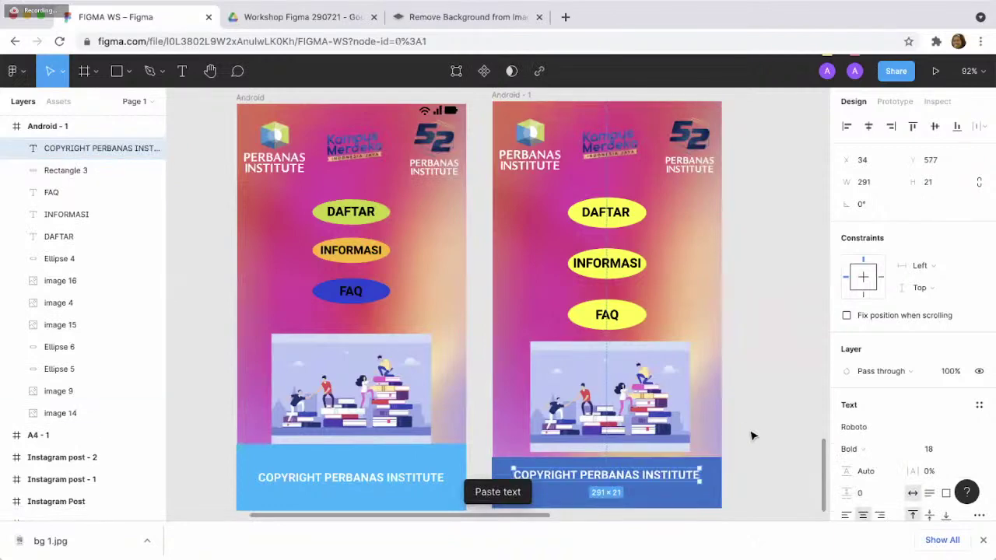
{"action": "left_click", "coordinate": [634, 483]}
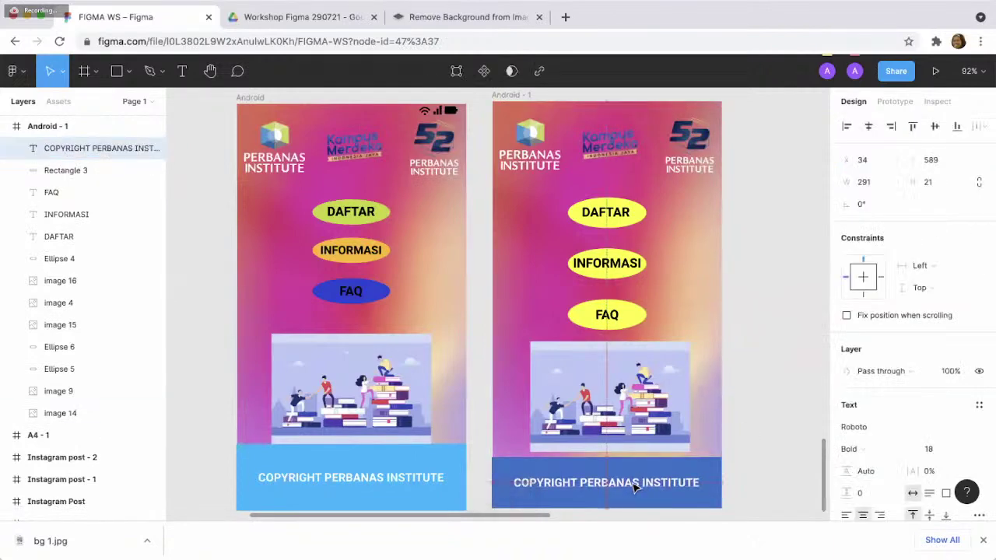
{"action": "left_click_drag", "start_coordinate": [634, 482], "coordinate": [634, 490]}
{"action": "left_click", "coordinate": [763, 434]}
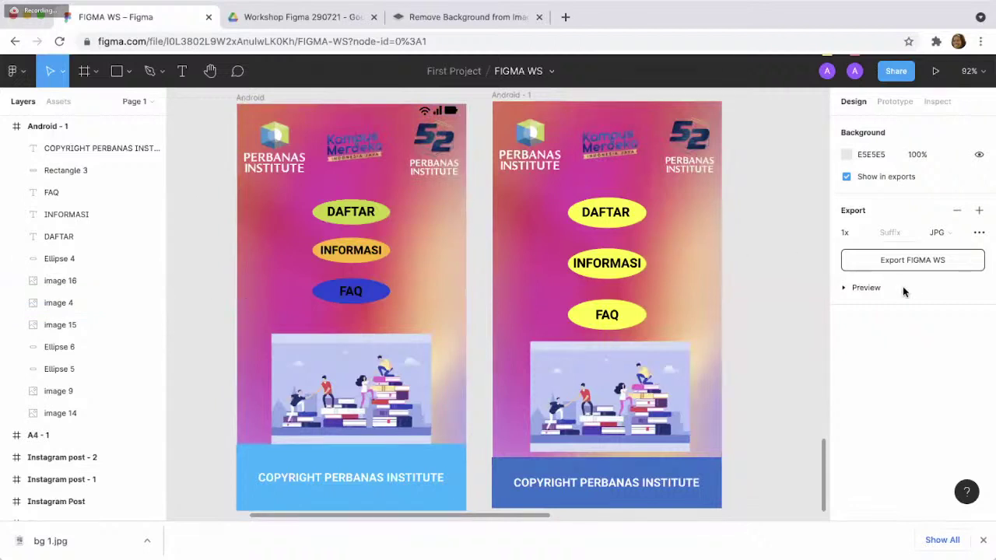
- From the main menu's Plugins submenu, choose Browse plugins in Community
{"action": "left_click", "coordinate": [29, 72]}
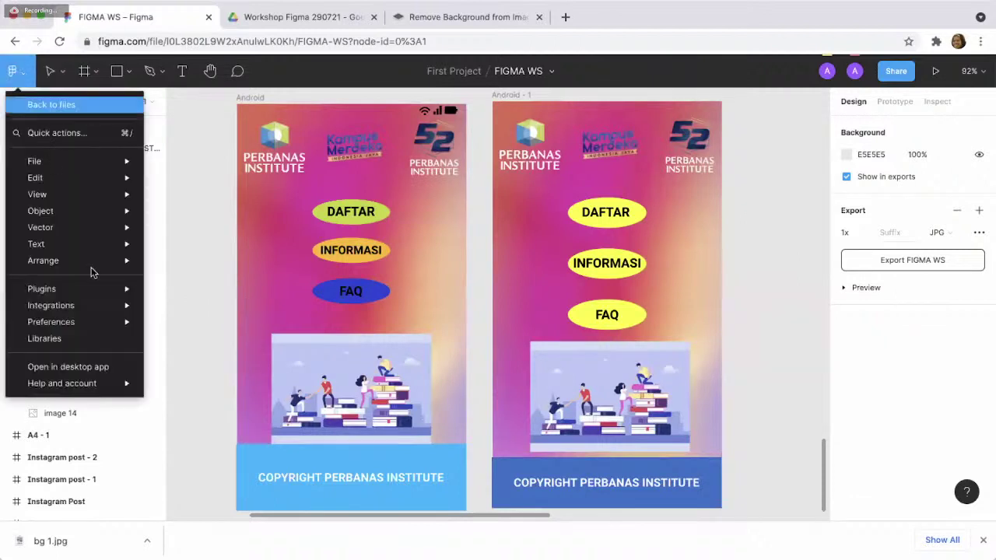
{"action": "mouse_move", "coordinate": [103, 294]}
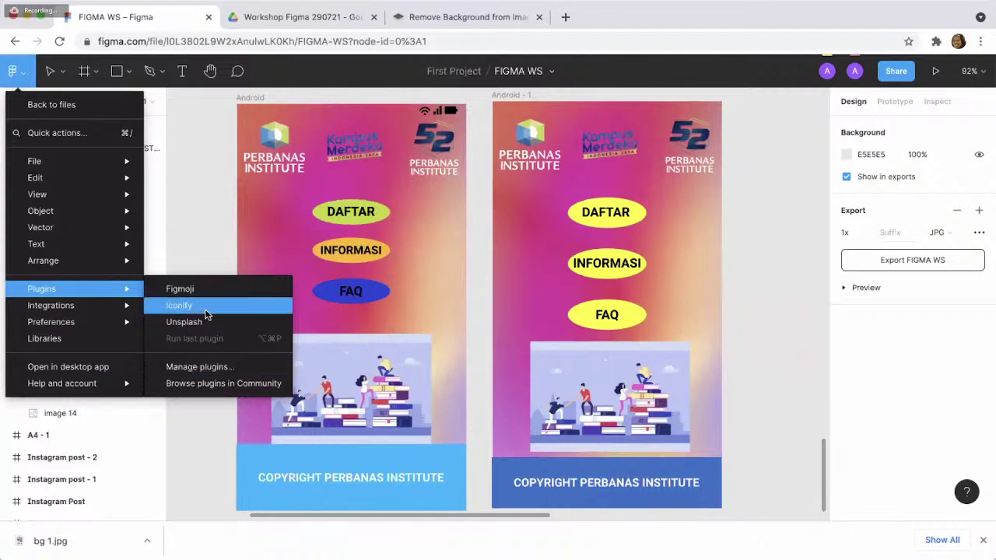
{"action": "left_click", "coordinate": [213, 383]}
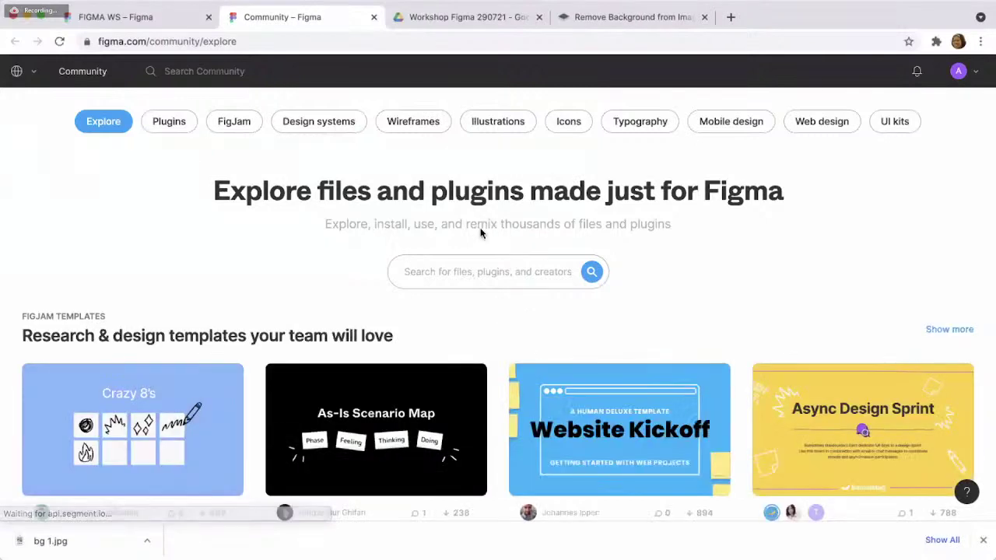
- Search the Community for ICON and scroll through the results
{"action": "left_click", "coordinate": [470, 274]}
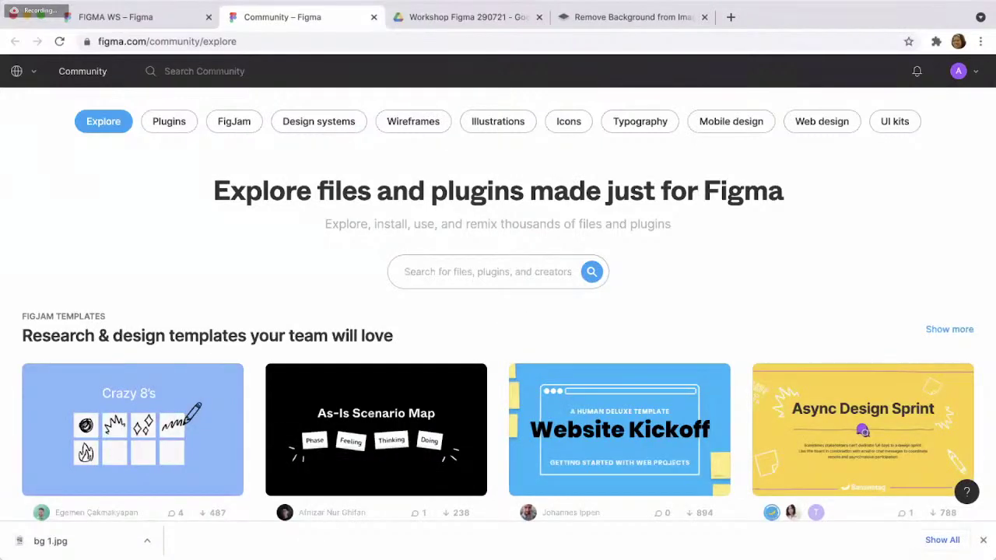
{"action": "type", "text": "lCONIFY"}
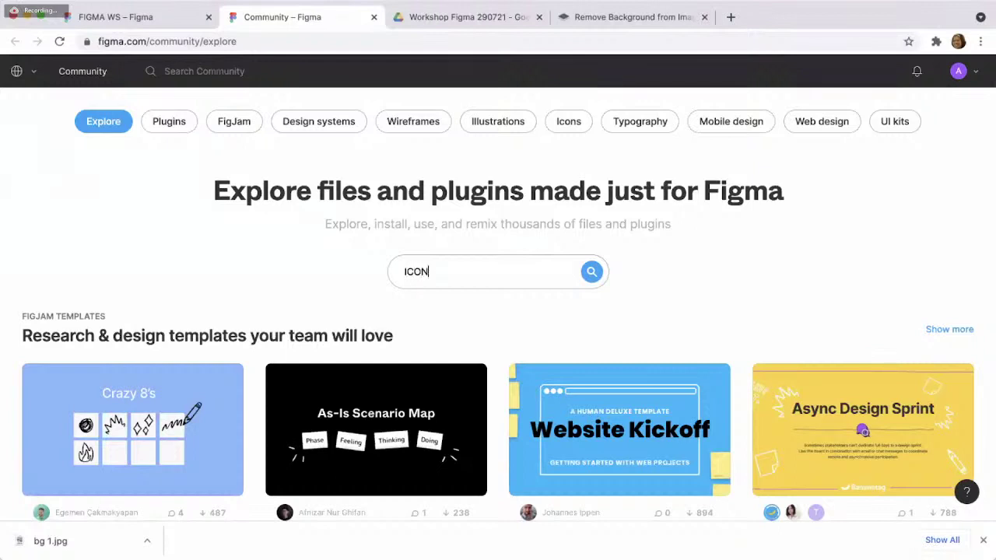
{"action": "key", "text": "BackSpace"}
{"action": "key", "text": "BackSpace"}
{"action": "key", "text": "BackSpace"}
{"action": "key", "text": "Return"}
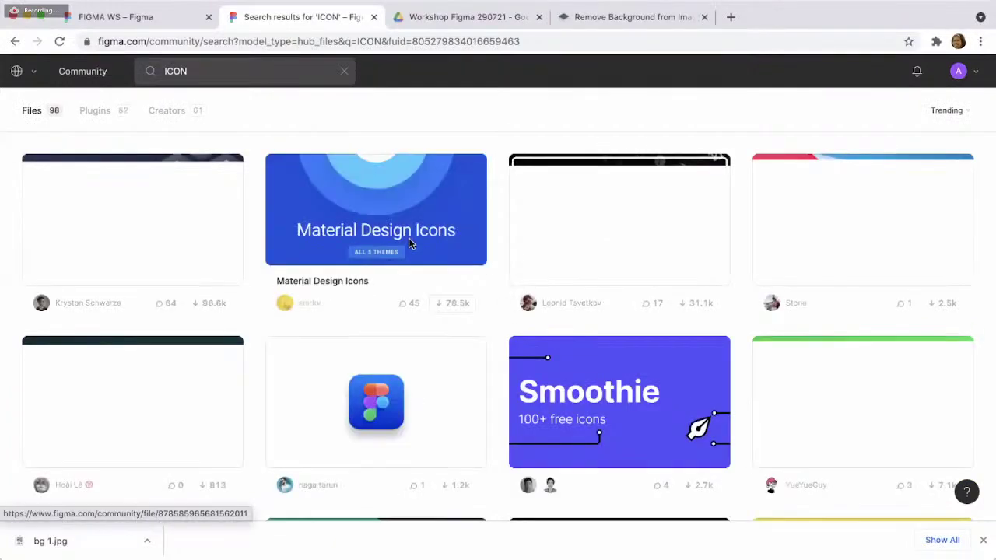
{"action": "scroll", "coordinate": [394, 280], "scroll_direction": "down", "scroll_amount": 4}
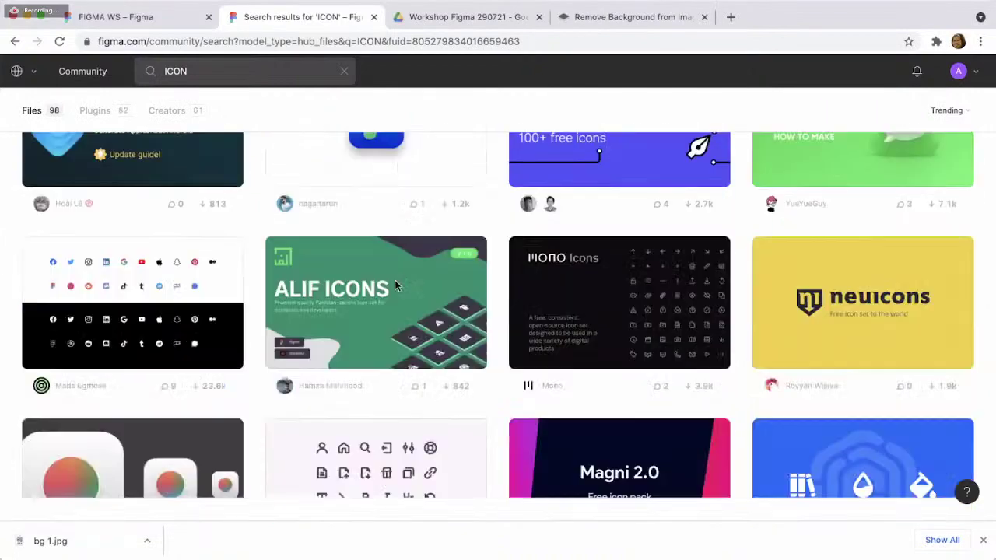
{"action": "scroll", "coordinate": [284, 104], "scroll_direction": "up", "scroll_amount": 4}
- Search for ICONIFY and show the Plugins results, where Iconify is already installed
{"action": "left_click", "coordinate": [247, 71]}
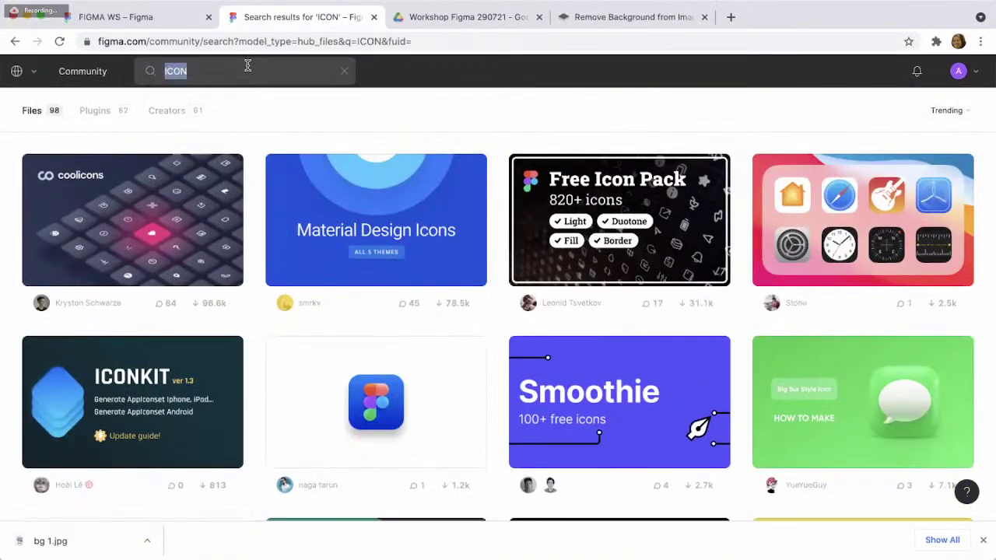
{"action": "type", "text": "ICONIFY"}
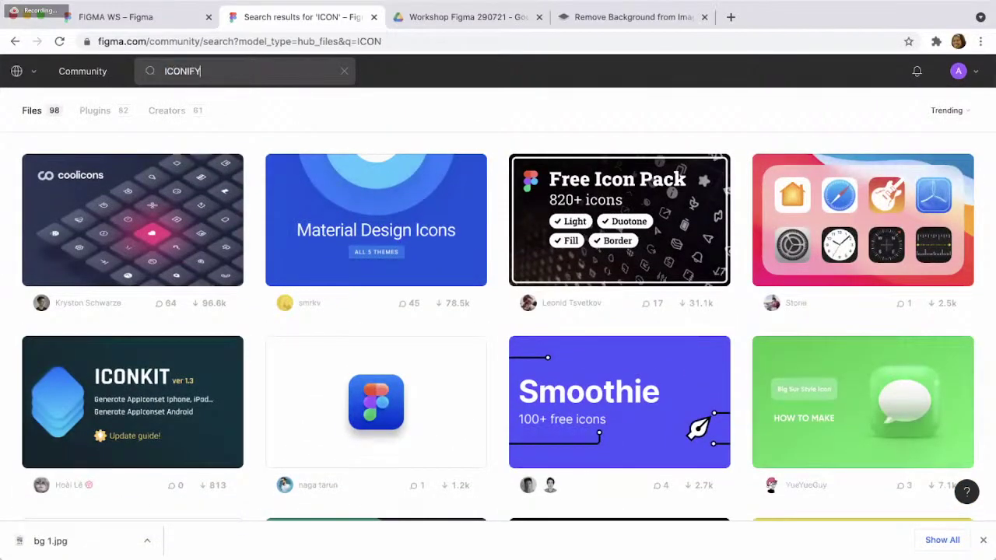
{"action": "key", "text": "Return"}
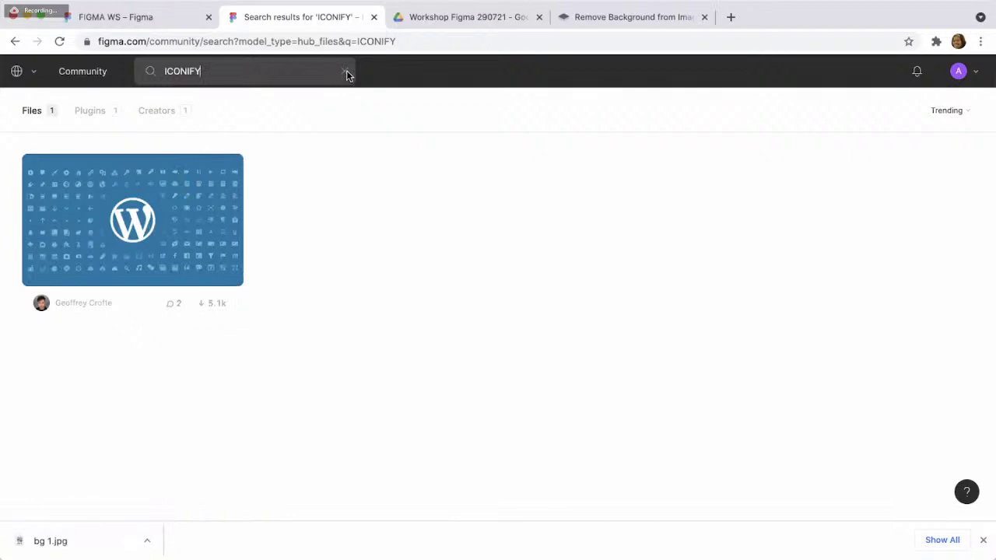
{"action": "left_click", "coordinate": [108, 109]}
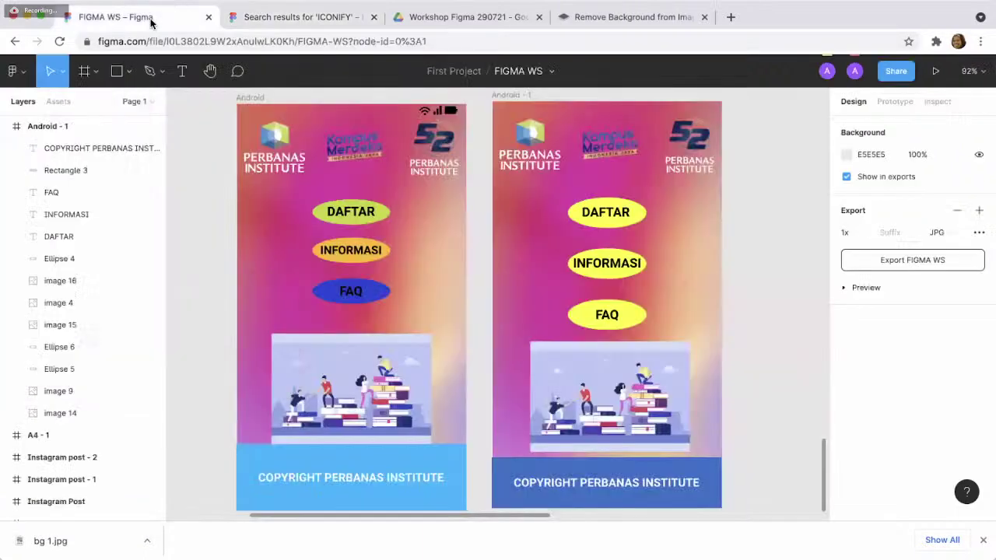
- Close the Community results tab and launch the Iconify plugin in FIGMA WS
{"action": "left_click", "coordinate": [151, 19]}
{"action": "left_click", "coordinate": [373, 17]}
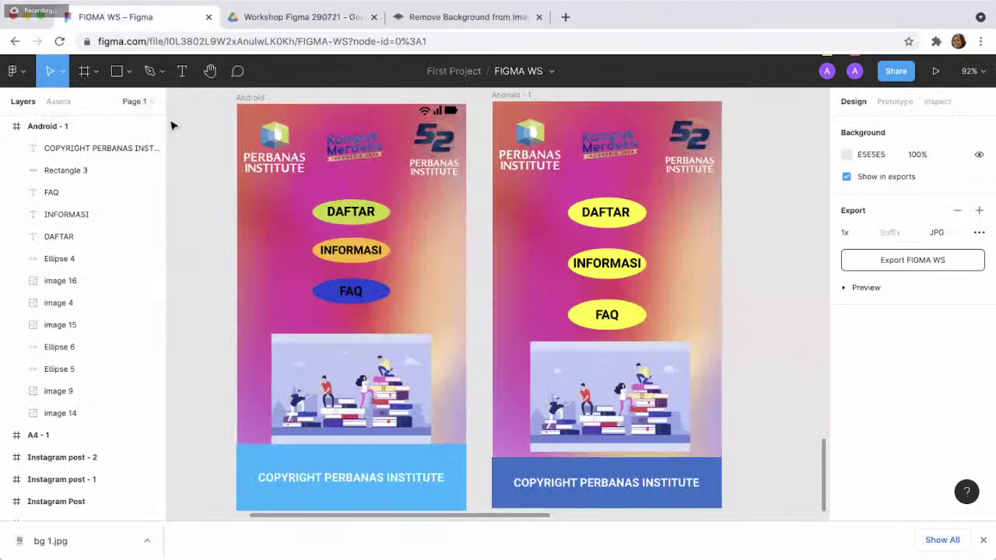
{"action": "left_click", "coordinate": [17, 74]}
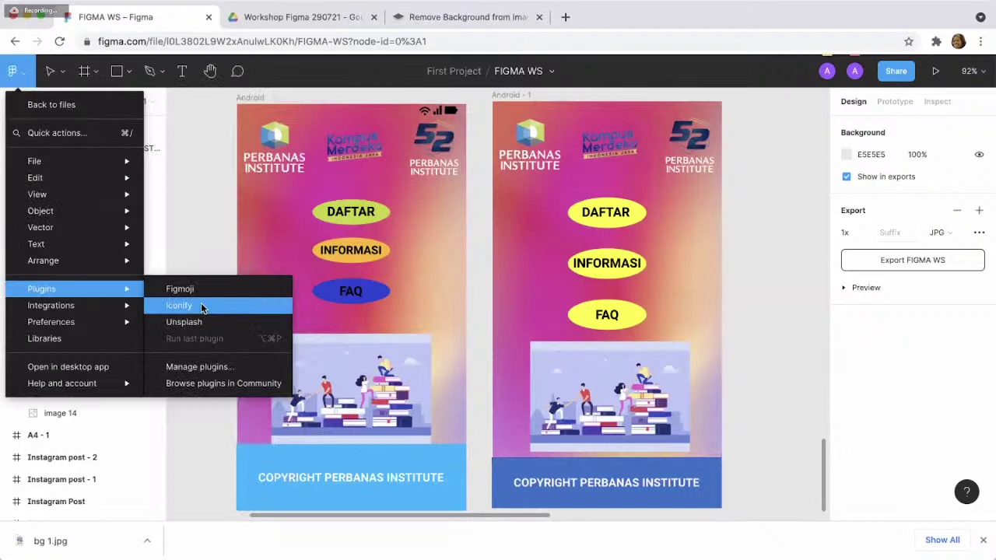
{"action": "left_click", "coordinate": [201, 306]}
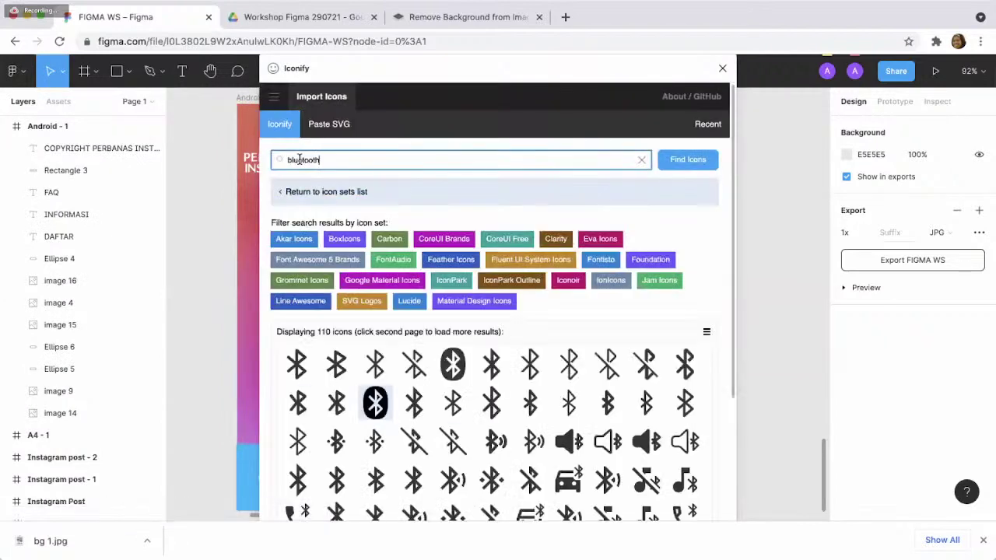
{"action": "left_click_drag", "start_coordinate": [369, 69], "coordinate": [237, 156]}
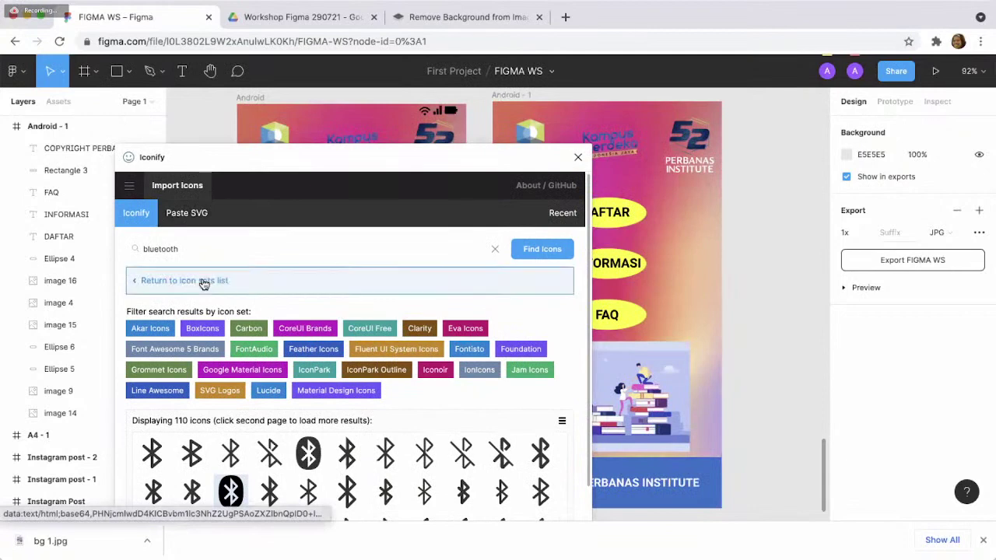
- Replace the bluetooth search with WIFI and select the first akar-icons wifi icon
{"action": "left_click", "coordinate": [254, 246]}
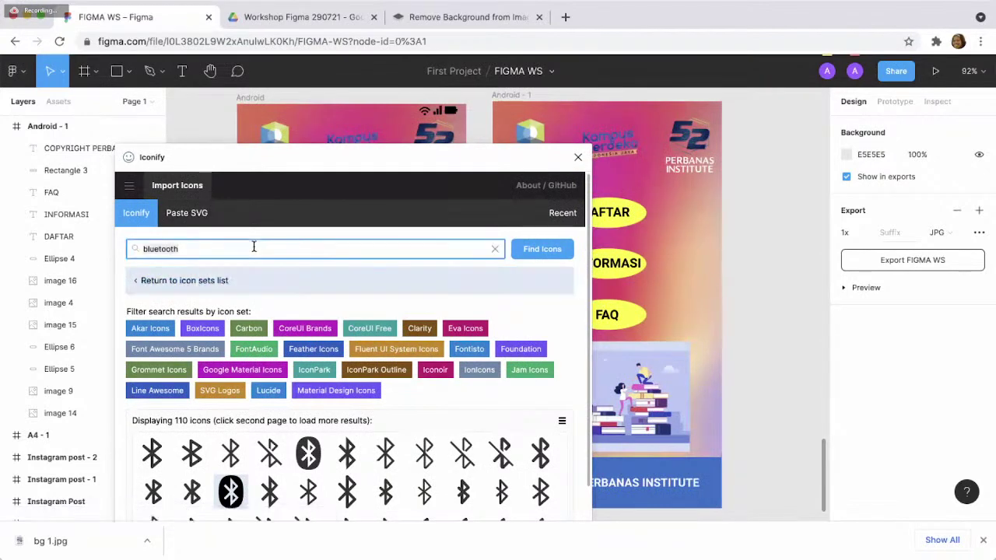
{"action": "key", "text": "ctrl+a"}
{"action": "type", "text": "sl"}
{"action": "key", "text": "BackSpace"}
{"action": "key", "text": "BackSpace"}
{"action": "type", "text": "WIFI"}
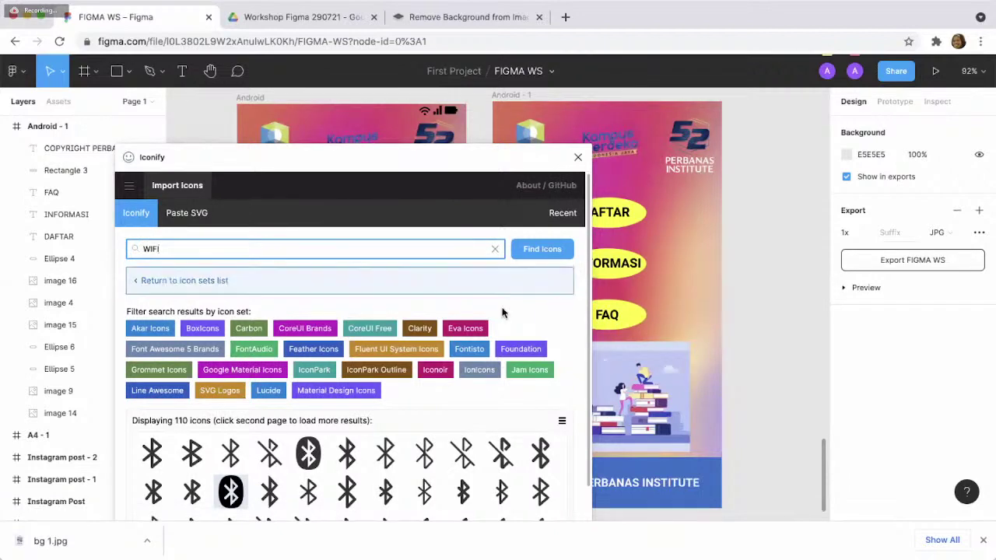
{"action": "left_click", "coordinate": [536, 249]}
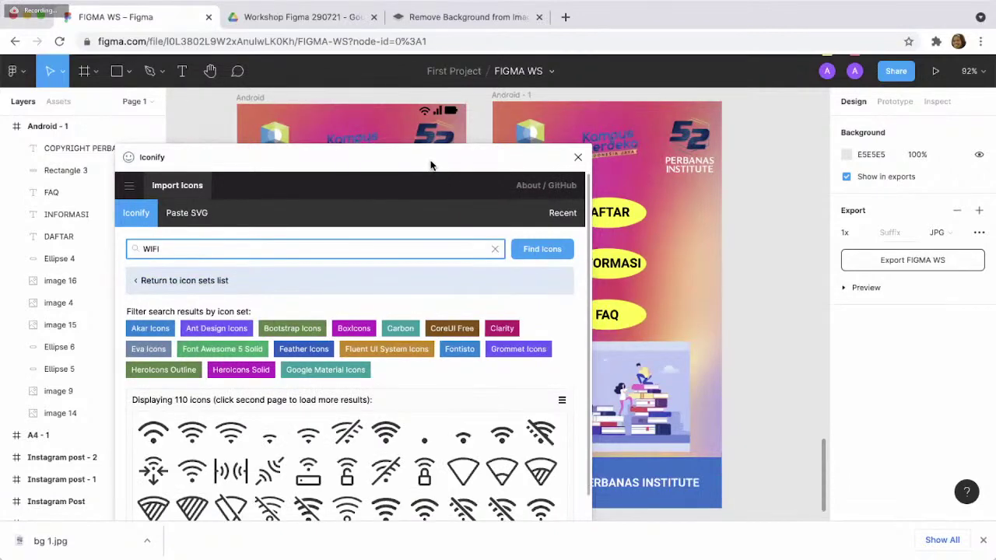
{"action": "left_click_drag", "start_coordinate": [430, 159], "coordinate": [359, 94]}
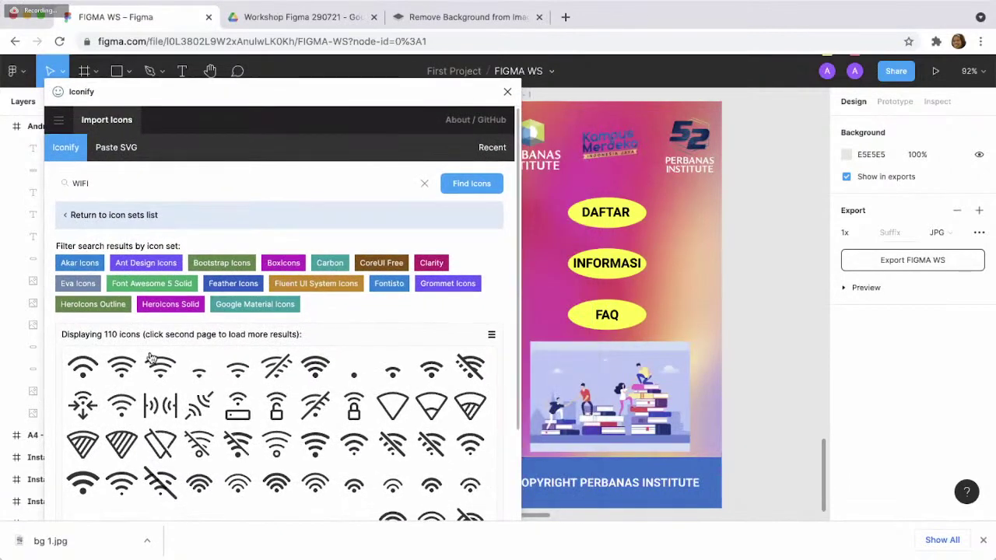
{"action": "left_click", "coordinate": [80, 377]}
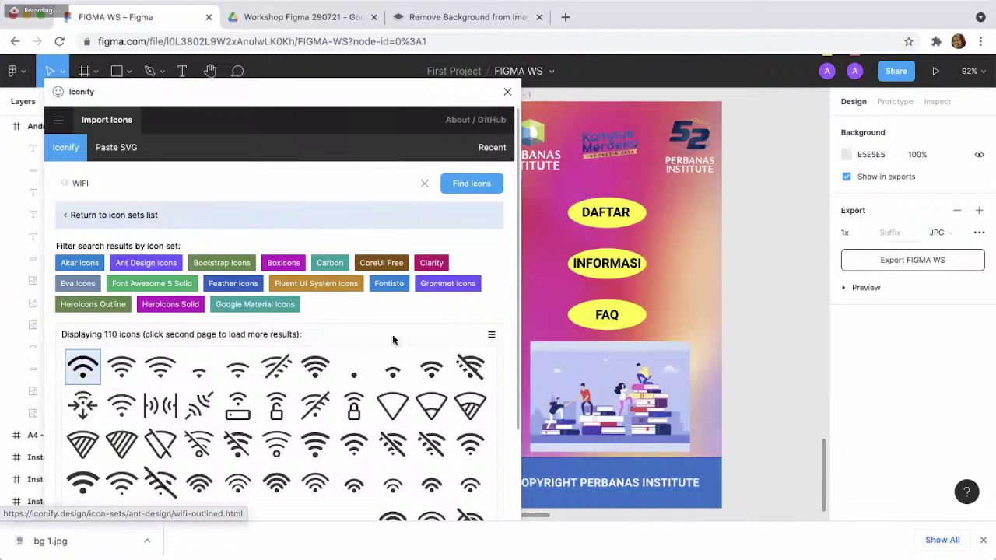
{"action": "scroll", "coordinate": [397, 342], "scroll_direction": "down", "scroll_amount": 5}
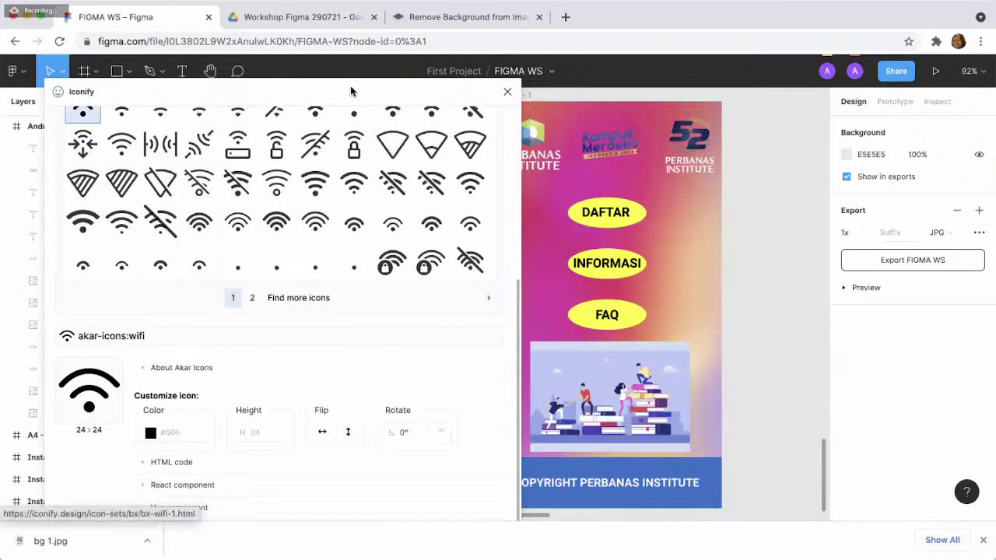
{"action": "left_click_drag", "start_coordinate": [353, 91], "coordinate": [347, 67]}
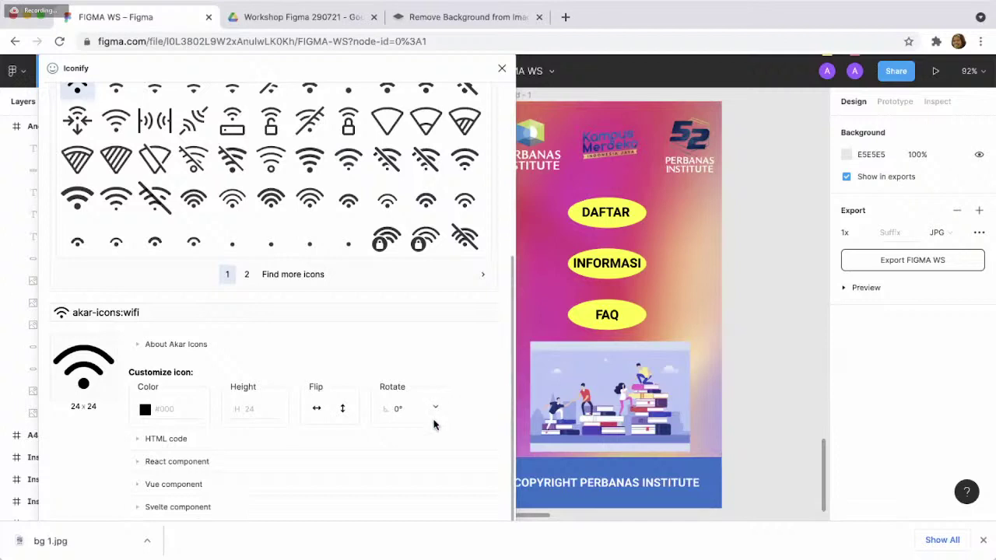
{"action": "left_click_drag", "start_coordinate": [517, 71], "coordinate": [521, 72]}
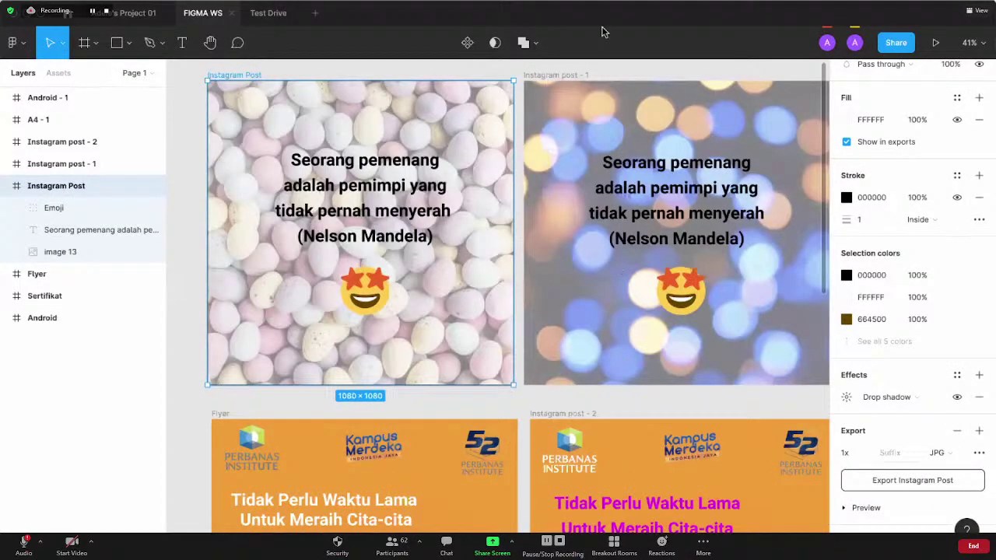
- Deselect the Instagram Post frame and reset the canvas zoom to 100%
{"action": "scroll", "coordinate": [623, 335], "scroll_direction": "down", "scroll_amount": 1}
{"action": "scroll", "coordinate": [623, 333], "scroll_direction": "down", "scroll_amount": 10}
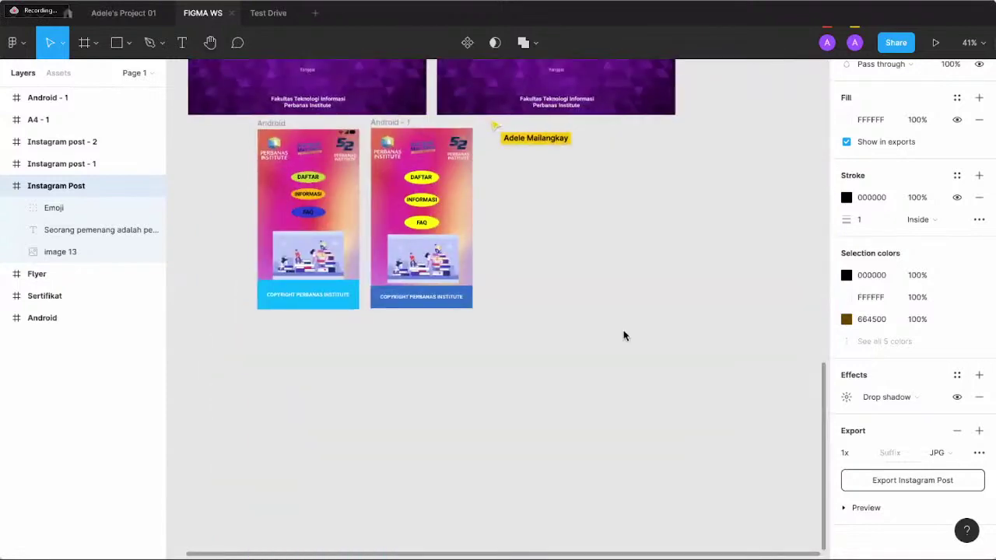
{"action": "left_click", "coordinate": [572, 405]}
{"action": "key", "text": "shift+0"}
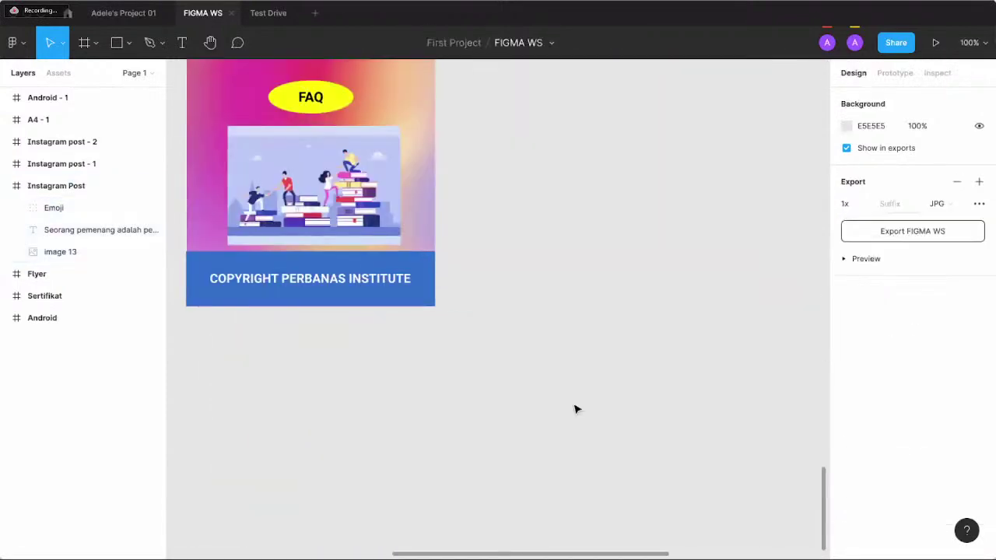
{"action": "scroll", "coordinate": [576, 410], "scroll_direction": "up", "scroll_amount": 5}
{"action": "scroll", "coordinate": [576, 409], "scroll_direction": "left", "scroll_amount": 5}
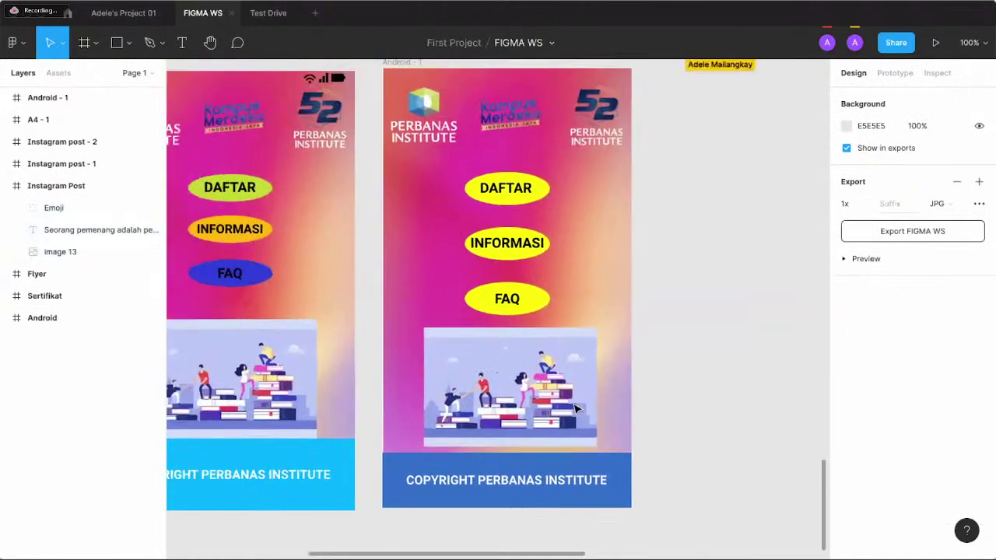
{"action": "scroll", "coordinate": [576, 409], "scroll_direction": "right", "scroll_amount": 1}
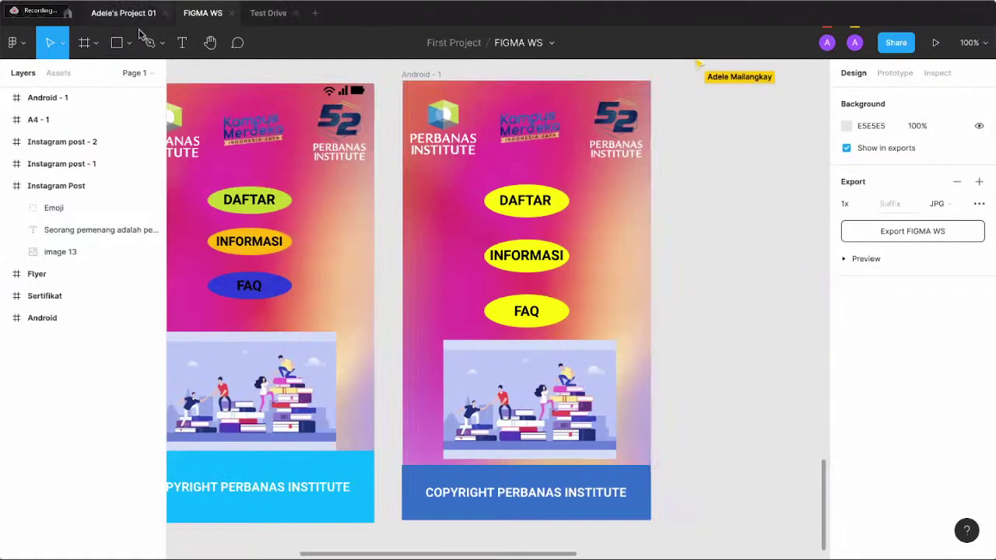
- Import the filled signal icon through Iconify, then close the plugin
{"action": "right_click", "coordinate": [377, 62]}
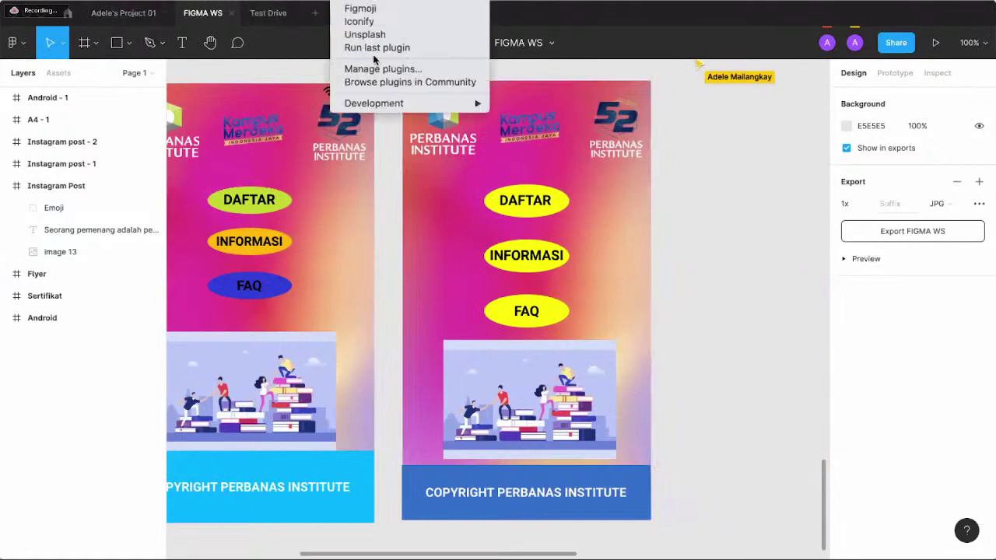
{"action": "left_click", "coordinate": [380, 23]}
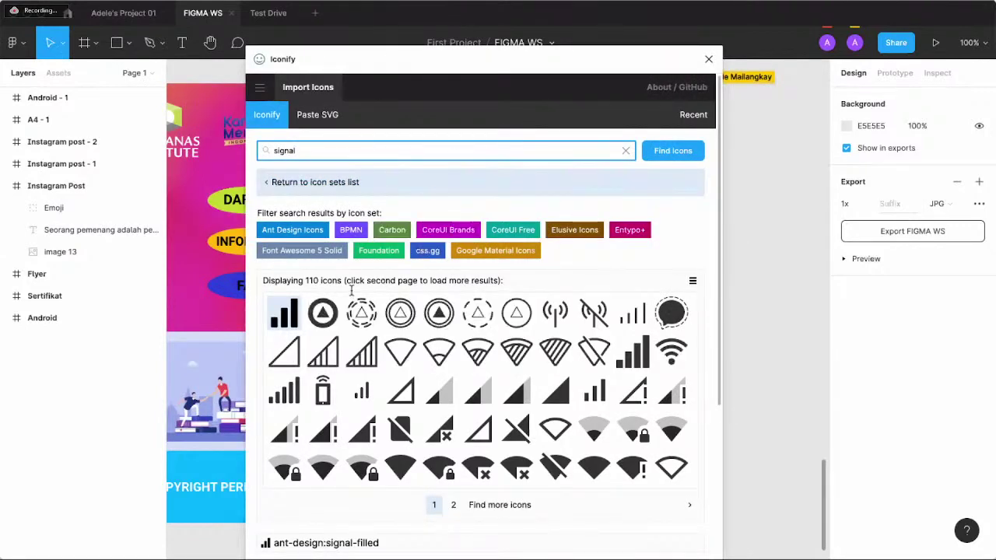
{"action": "scroll", "coordinate": [456, 348], "scroll_direction": "down", "scroll_amount": 3}
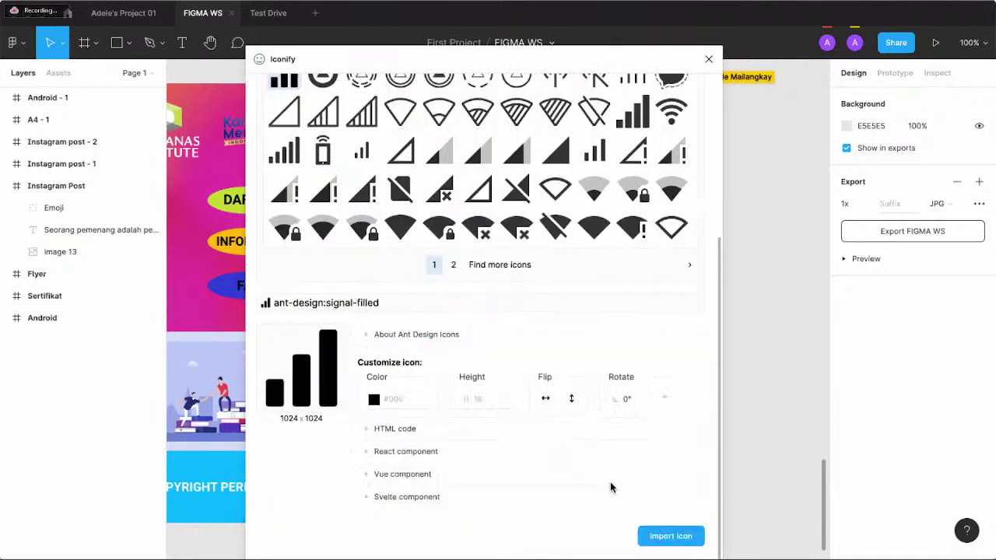
{"action": "scroll", "coordinate": [323, 180], "scroll_direction": "up", "scroll_amount": 1}
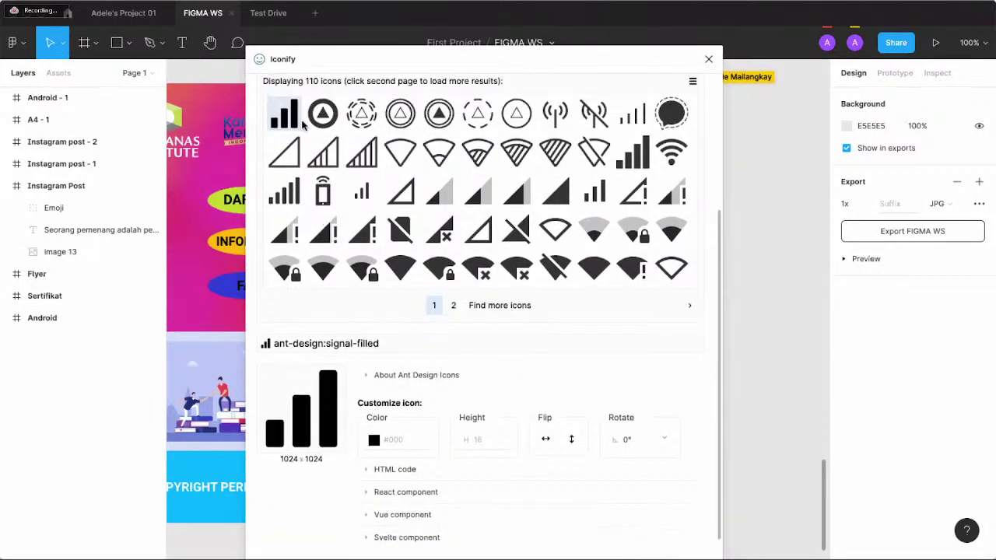
{"action": "scroll", "coordinate": [440, 202], "scroll_direction": "down", "scroll_amount": 1}
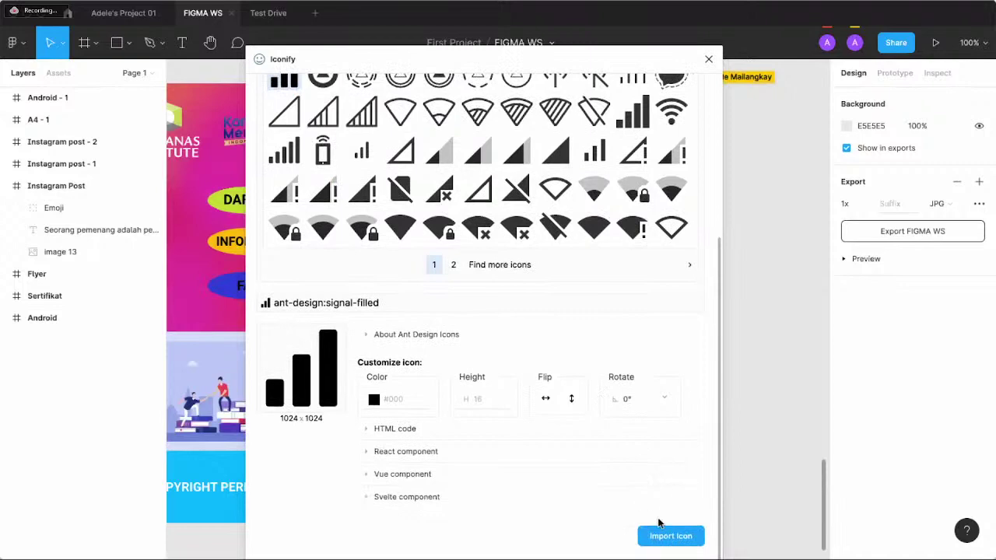
{"action": "left_click", "coordinate": [669, 541]}
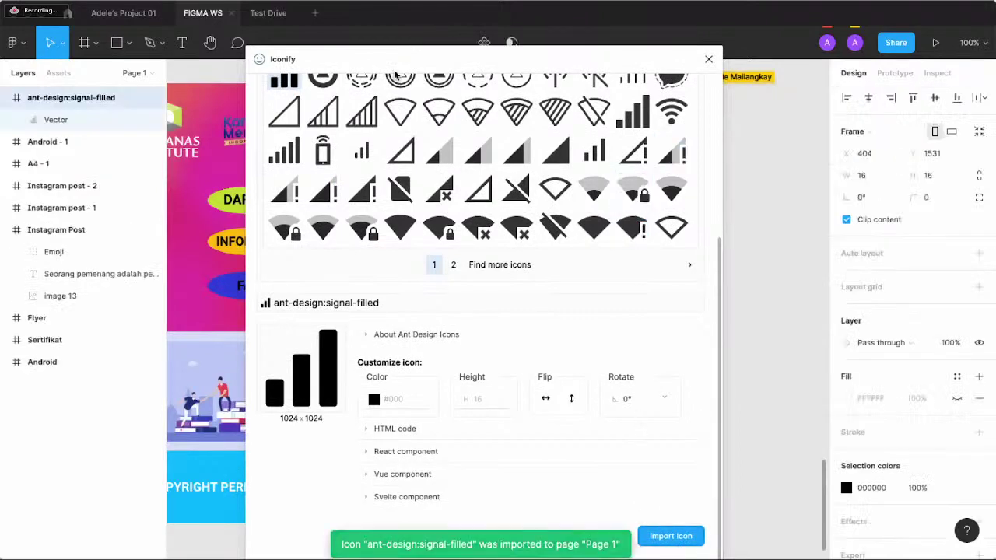
{"action": "left_click_drag", "start_coordinate": [394, 63], "coordinate": [382, 115]}
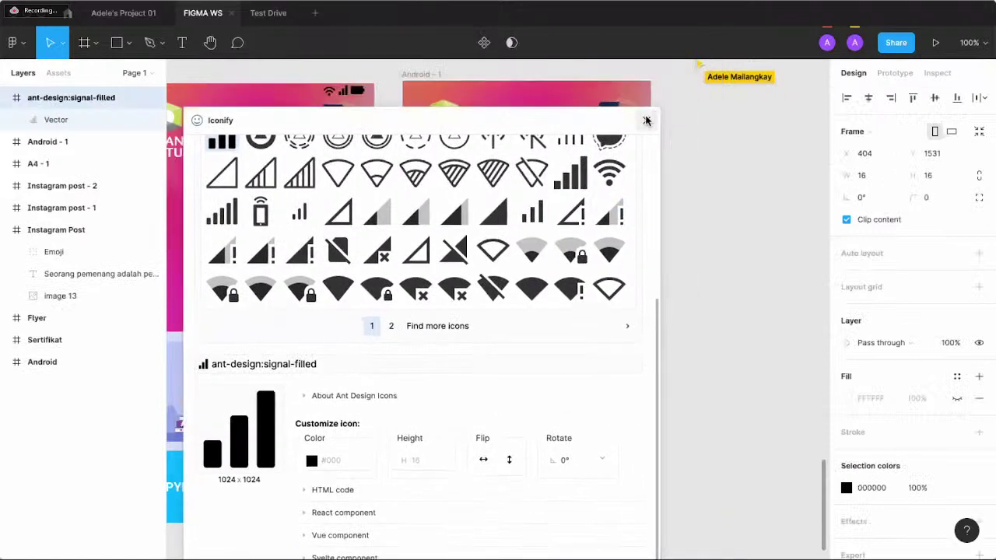
{"action": "left_click", "coordinate": [647, 122]}
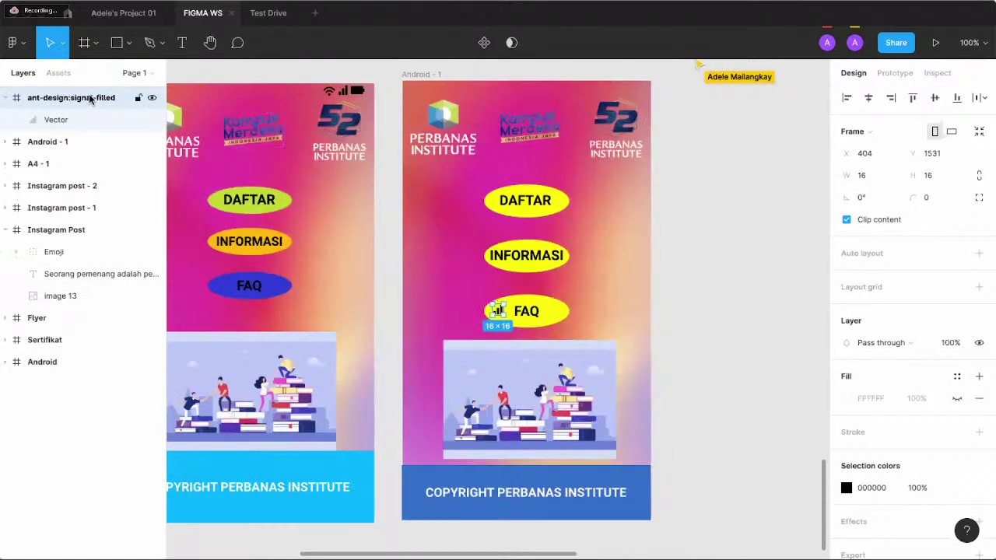
- Move the imported signal icon layer into the Android - 1 frame
{"action": "left_click", "coordinate": [6, 362]}
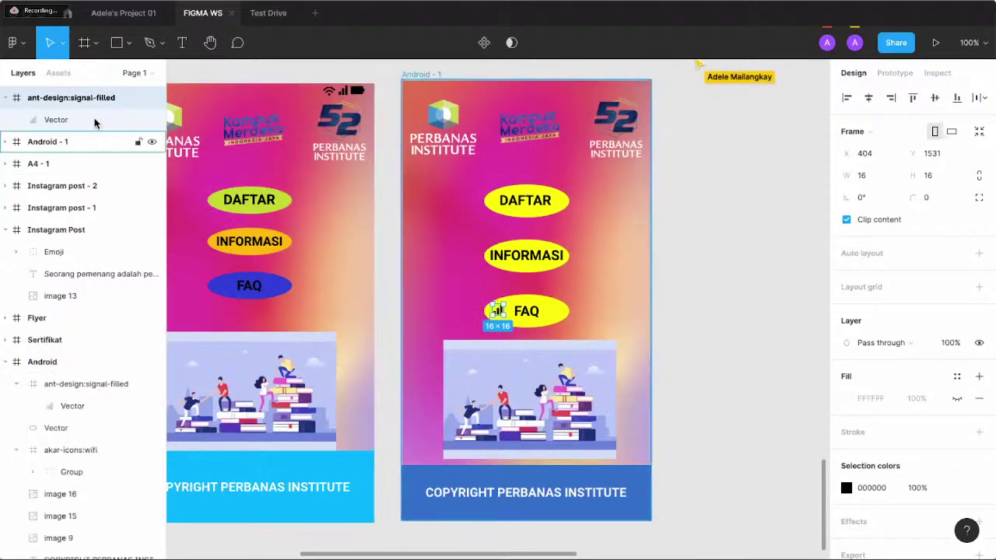
{"action": "scroll", "coordinate": [17, 276], "scroll_direction": "down", "scroll_amount": 1}
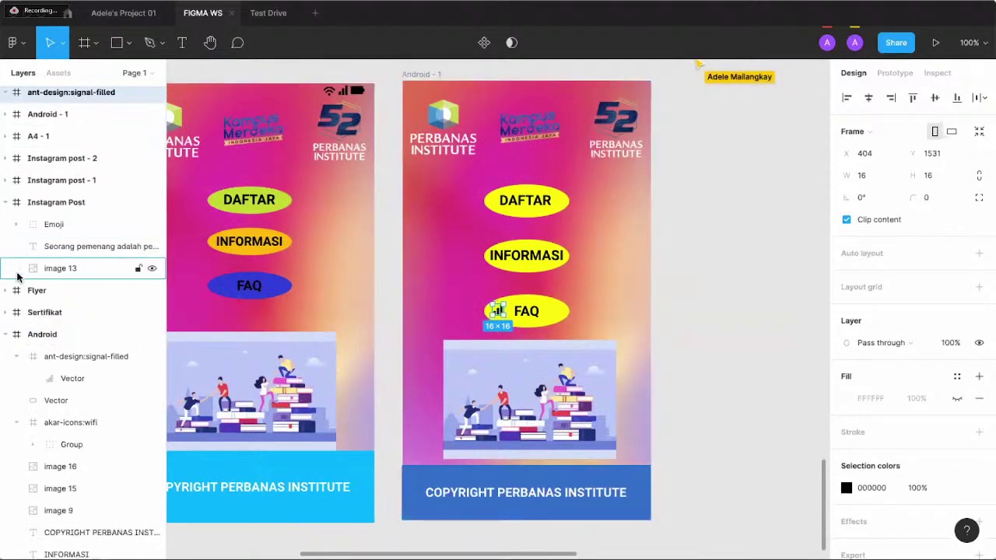
{"action": "left_click", "coordinate": [7, 334]}
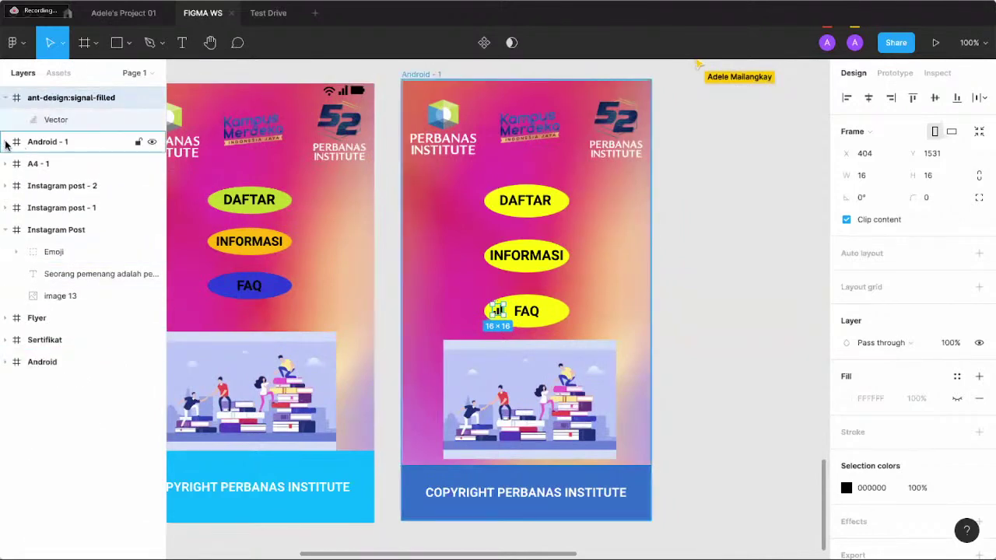
{"action": "left_click", "coordinate": [7, 144]}
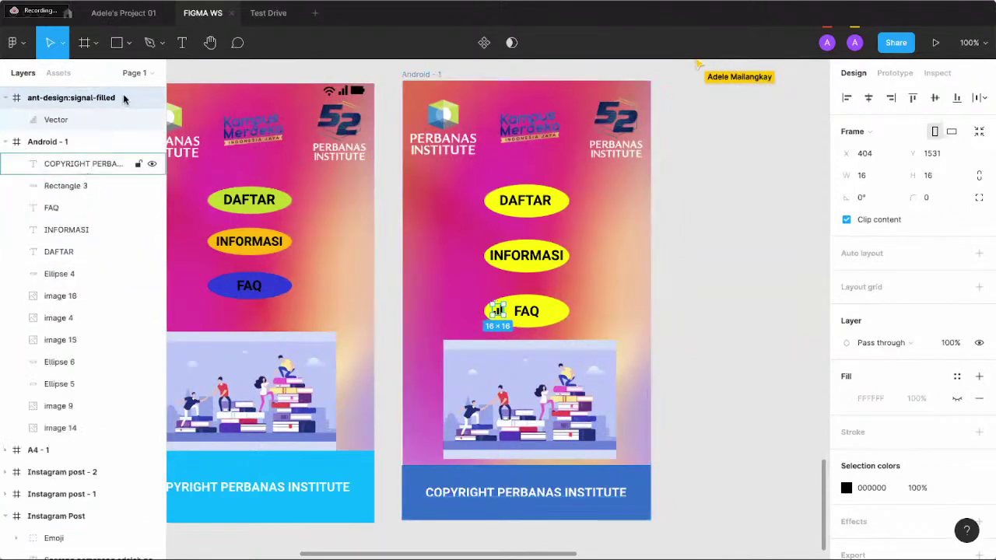
{"action": "left_click_drag", "start_coordinate": [105, 103], "coordinate": [99, 152]}
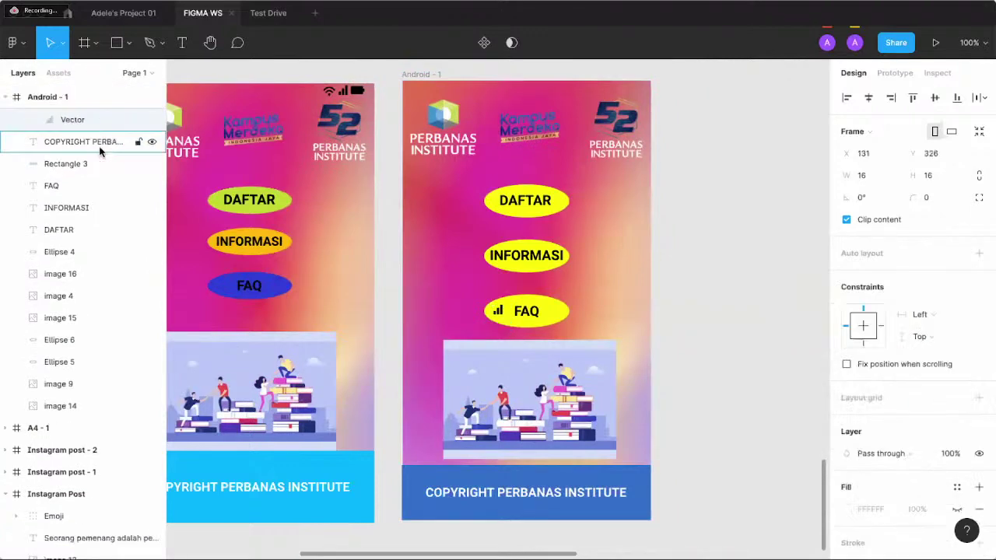
- Place the signal bars at Android - 1's top-right edge, above the 52 logo
{"action": "left_click", "coordinate": [94, 120]}
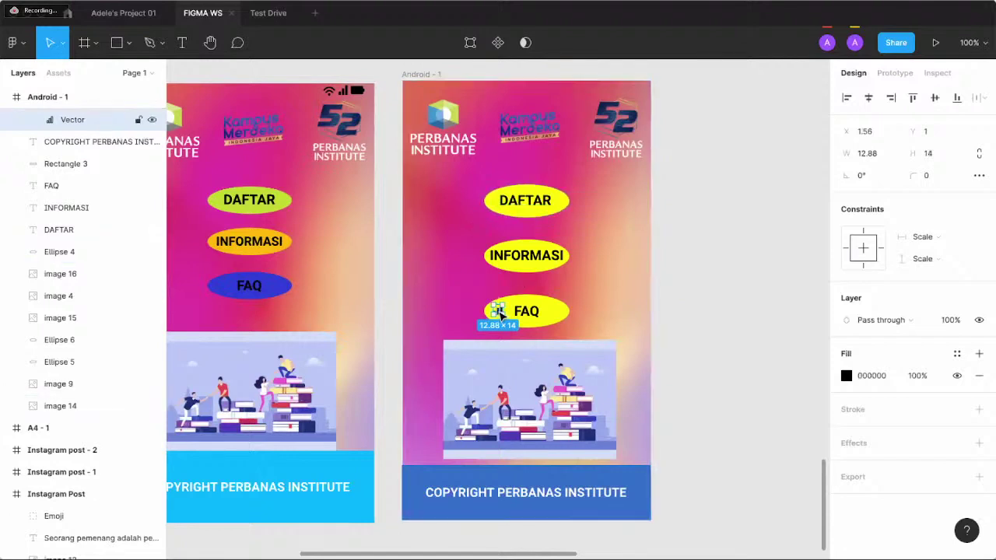
{"action": "left_click_drag", "start_coordinate": [500, 313], "coordinate": [587, 116]}
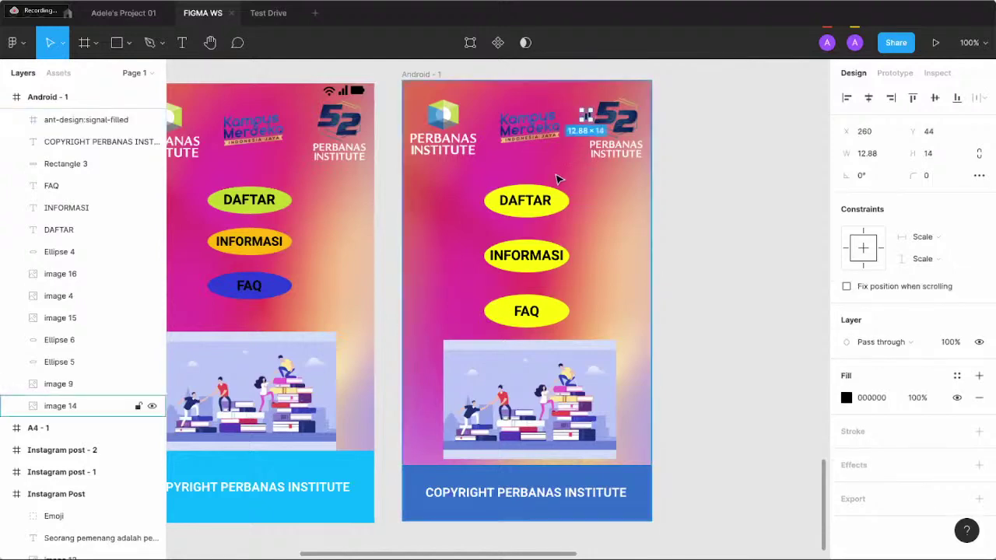
{"action": "key", "text": "ctrl+plus"}
{"action": "scroll", "coordinate": [560, 178], "scroll_direction": "up", "scroll_amount": 5}
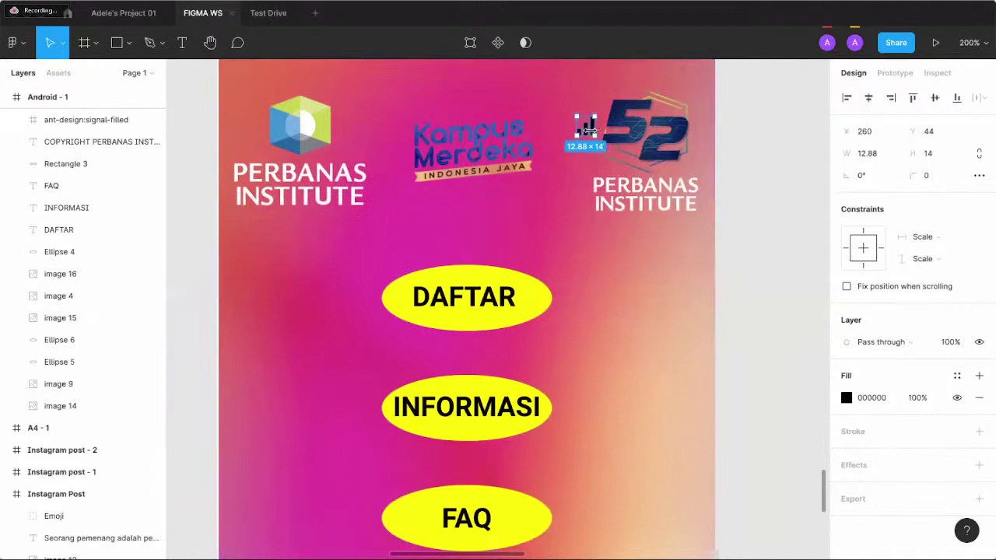
{"action": "scroll", "coordinate": [589, 135], "scroll_direction": "up", "scroll_amount": 1}
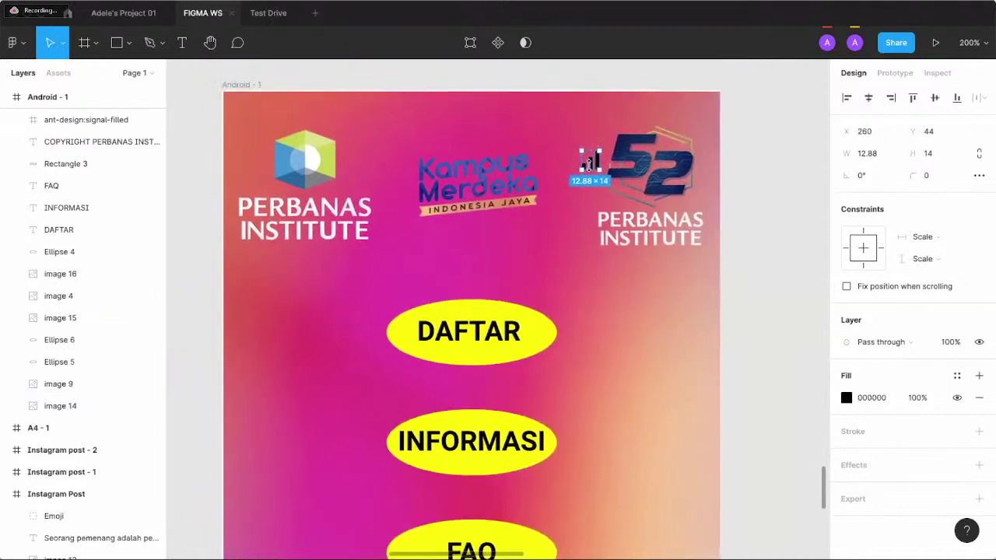
{"action": "left_click_drag", "start_coordinate": [596, 166], "coordinate": [672, 110]}
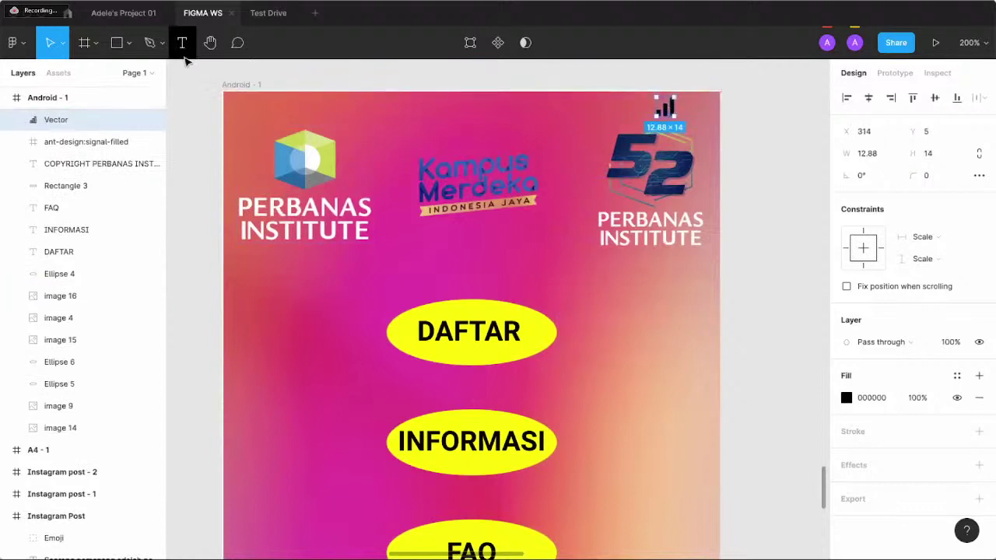
- Search Iconify for battery and import akar-icons:battery-charging into Android - 1, then close it
{"action": "right_click", "coordinate": [358, 24]}
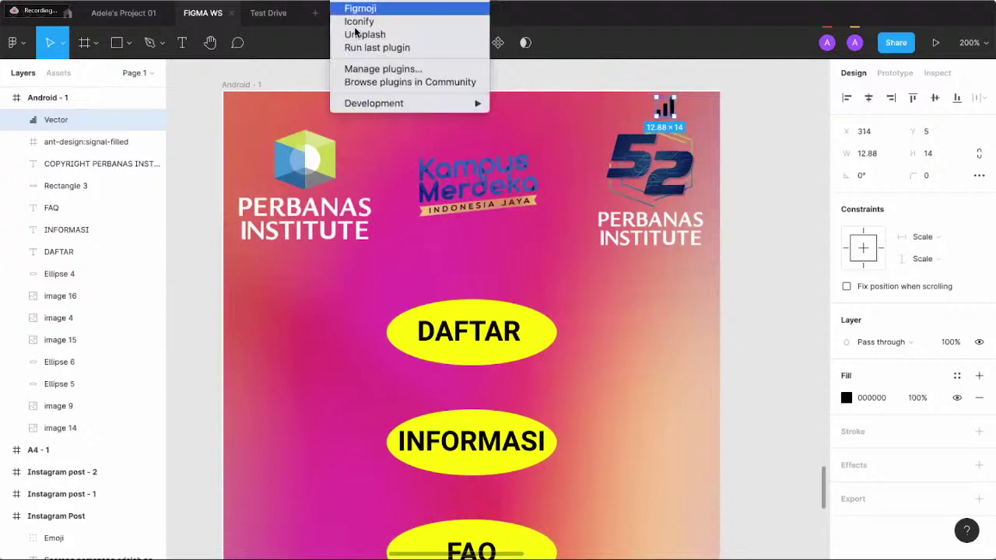
{"action": "left_click", "coordinate": [358, 23]}
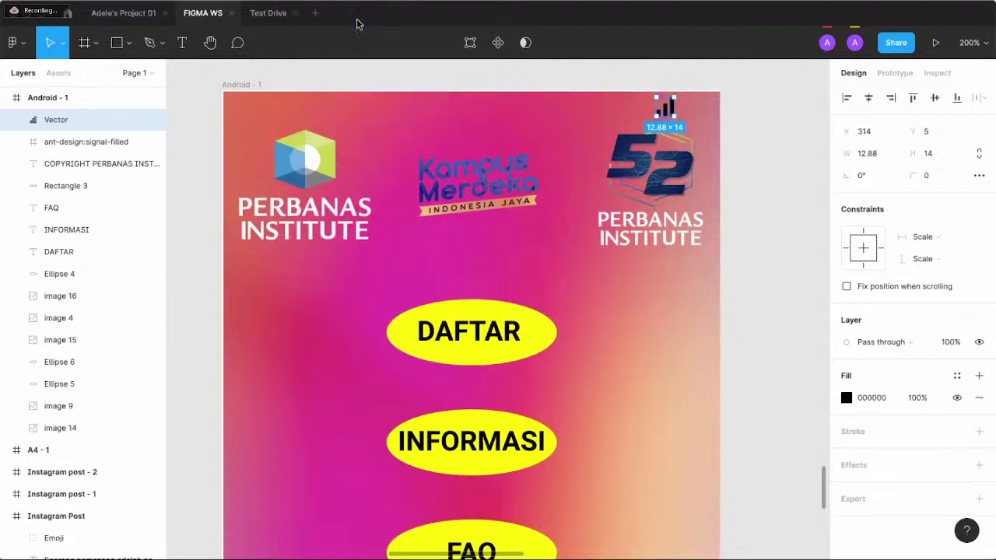
{"action": "double_click", "coordinate": [327, 212]}
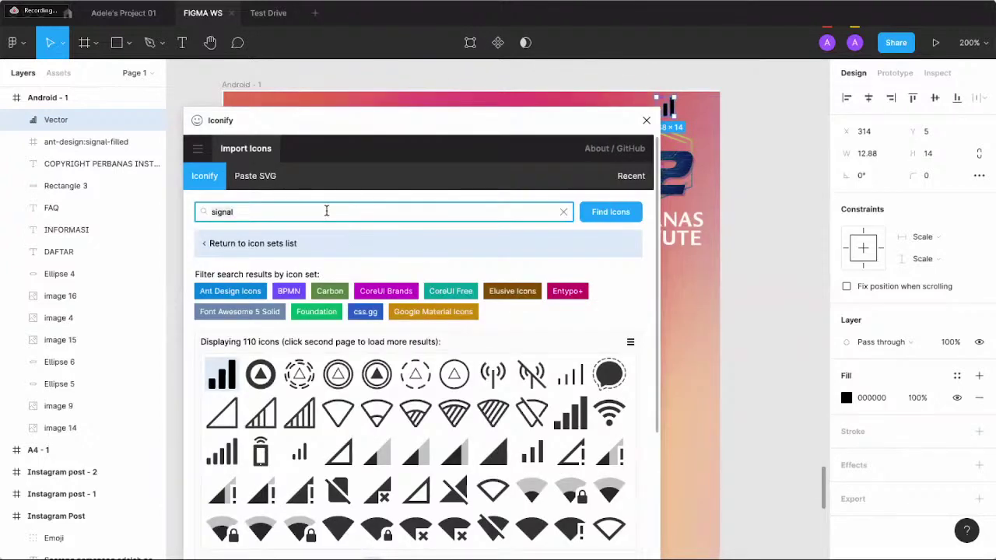
{"action": "type", "text": "BATTERY"}
{"action": "key", "text": "Return"}
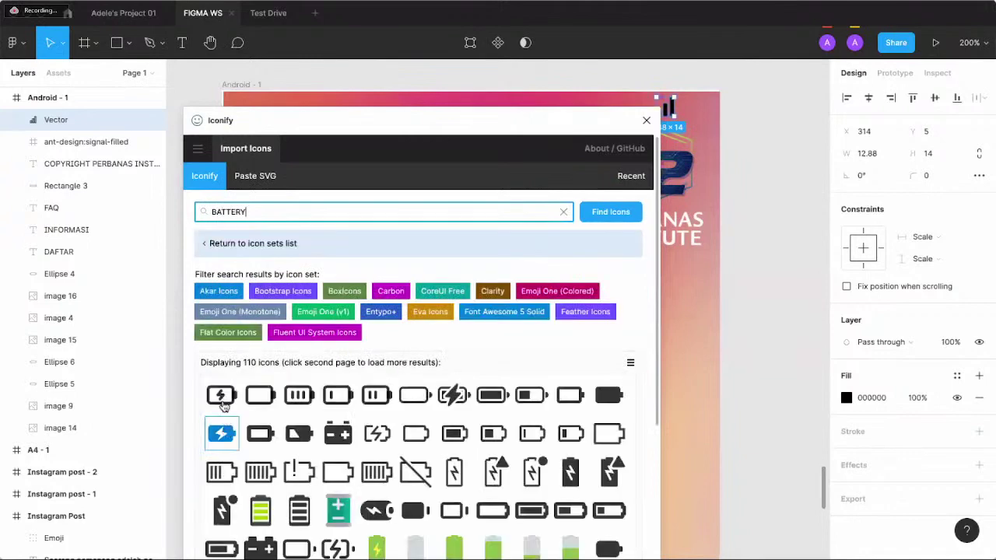
{"action": "left_click", "coordinate": [222, 397]}
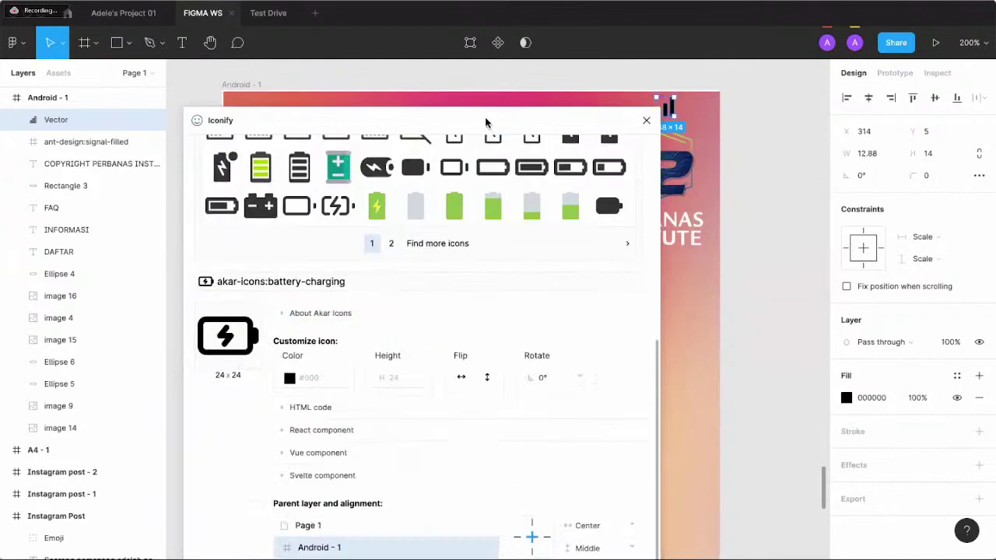
{"action": "left_click_drag", "start_coordinate": [487, 122], "coordinate": [329, 43]}
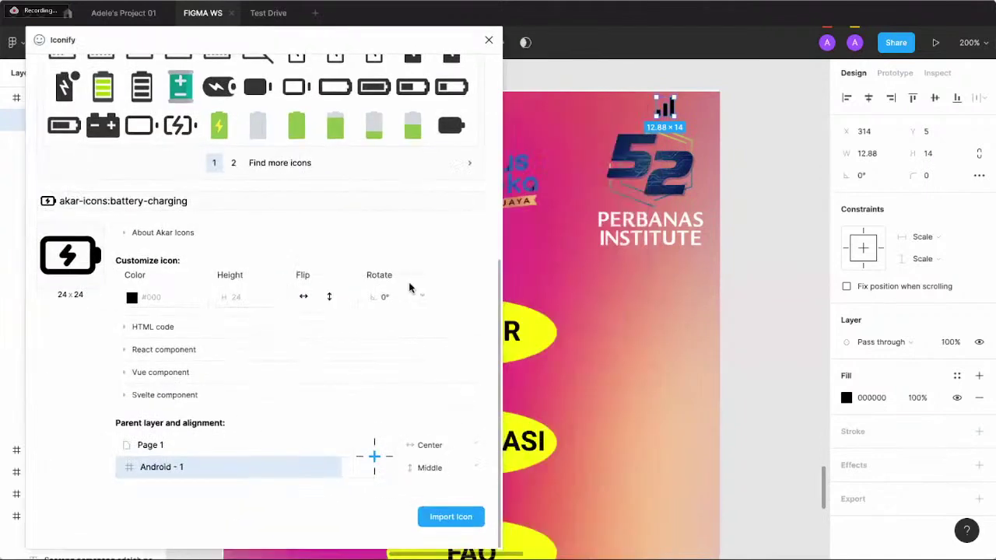
{"action": "left_click", "coordinate": [459, 508]}
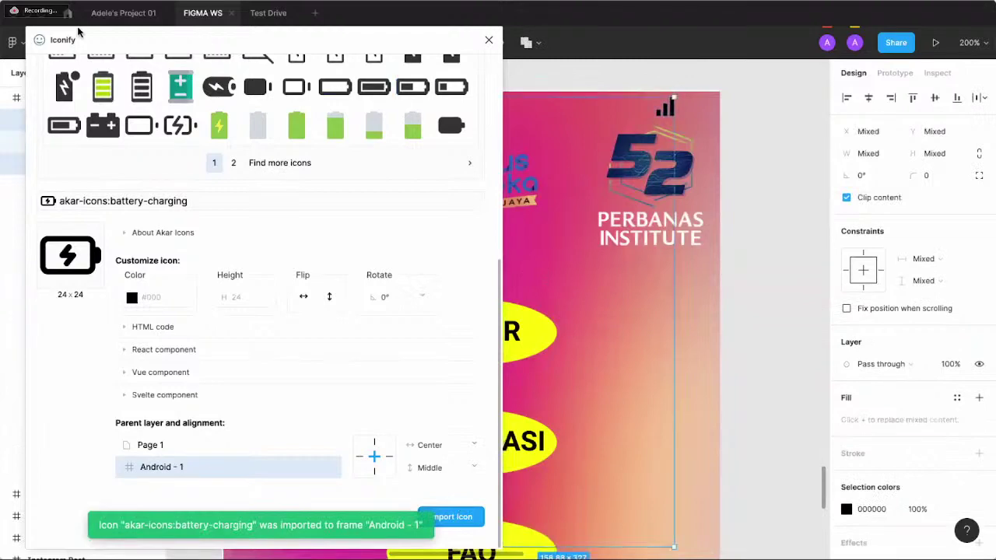
{"action": "left_click_drag", "start_coordinate": [148, 40], "coordinate": [165, 95]}
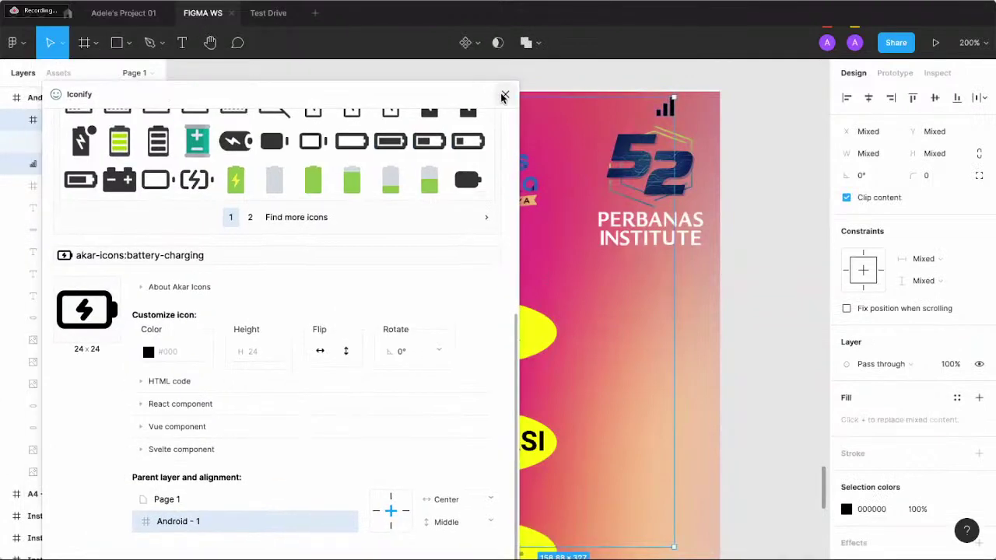
{"action": "left_click", "coordinate": [507, 97]}
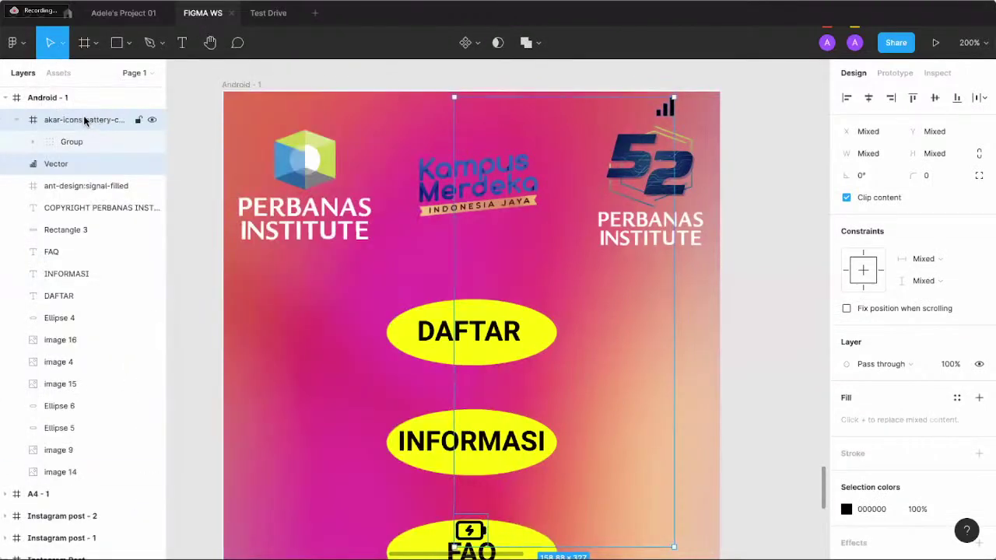
- Move the battery-charging icon to Android - 1's top-right corner and bring it to front
{"action": "mouse_move", "coordinate": [83, 119]}
{"action": "left_mouse_down"}
{"action": "mouse_move", "coordinate": [84, 171]}
{"action": "mouse_move", "coordinate": [85, 138]}
{"action": "left_mouse_up"}
{"action": "scroll", "coordinate": [470, 457], "scroll_direction": "down", "scroll_amount": 1}
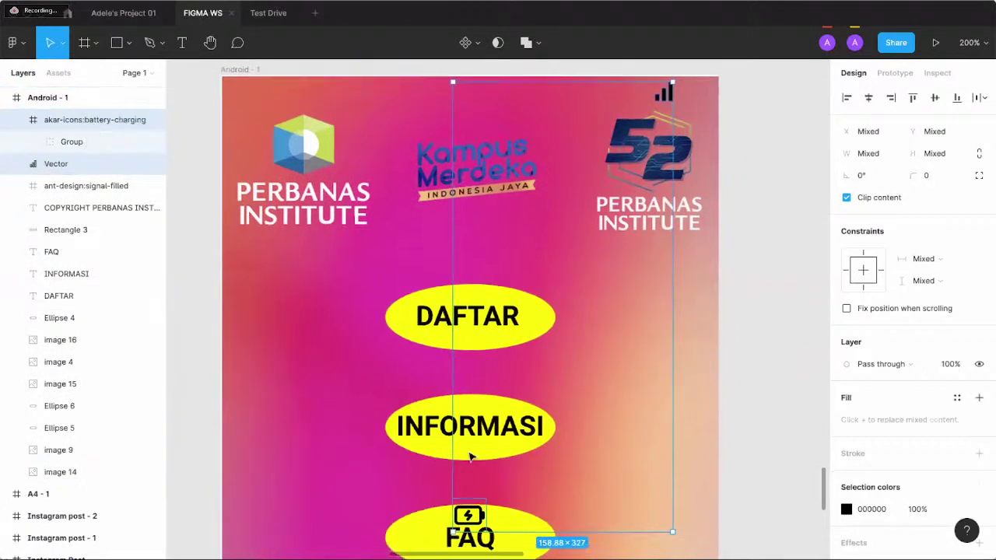
{"action": "left_click_drag", "start_coordinate": [471, 517], "coordinate": [698, 94]}
{"action": "right_click", "coordinate": [695, 93]}
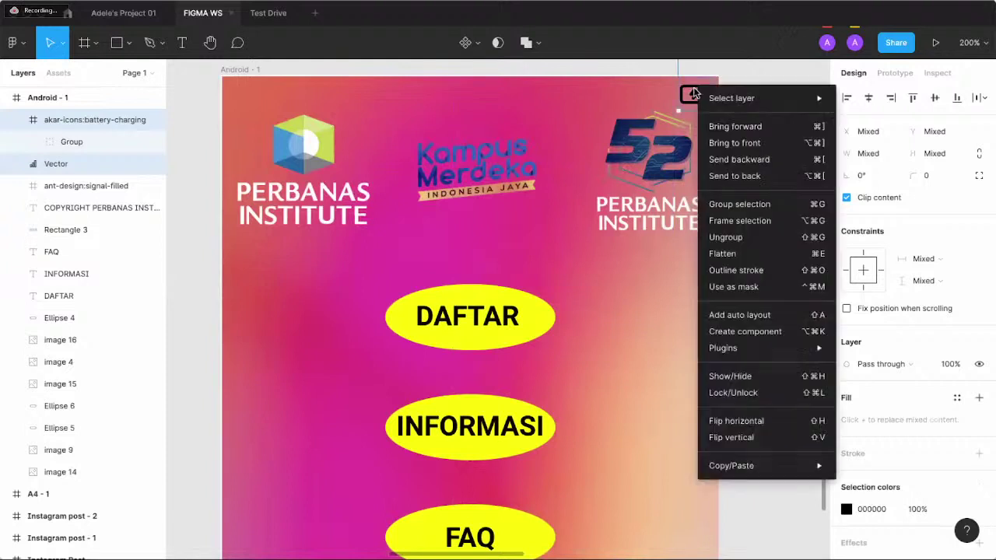
{"action": "left_click", "coordinate": [733, 147]}
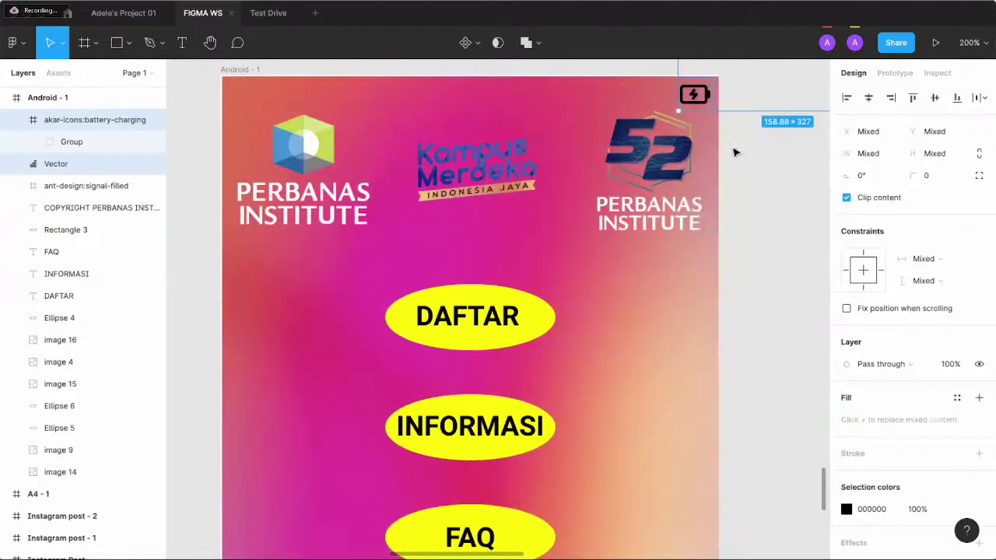
- Delete the empty ant-design:signal-filled frame
{"action": "left_click", "coordinate": [663, 94]}
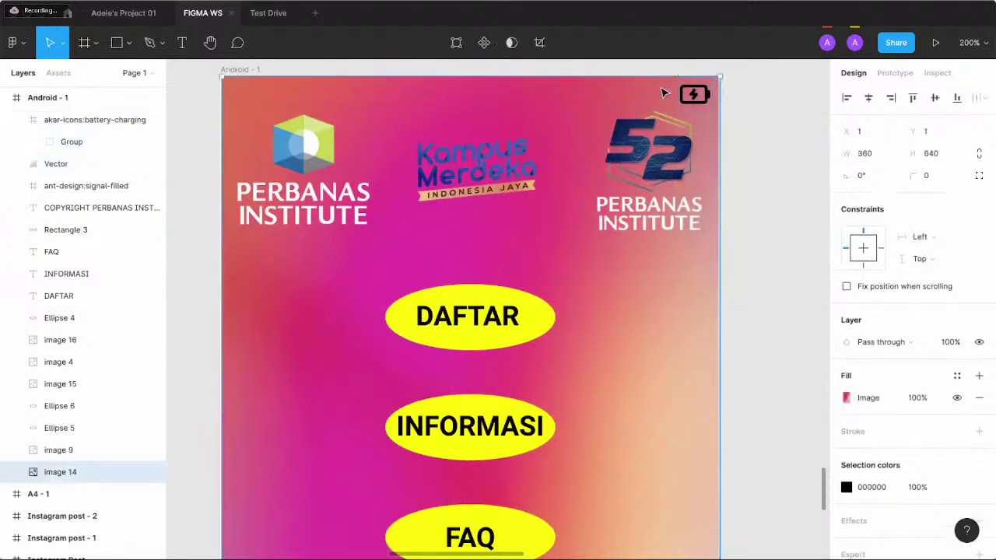
{"action": "left_click", "coordinate": [95, 185]}
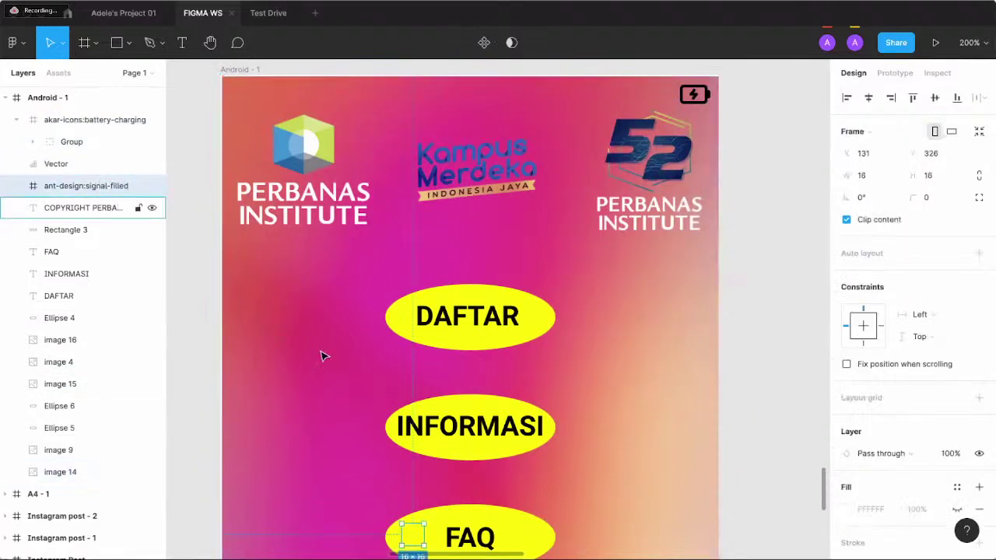
{"action": "left_click_drag", "start_coordinate": [413, 537], "coordinate": [661, 92]}
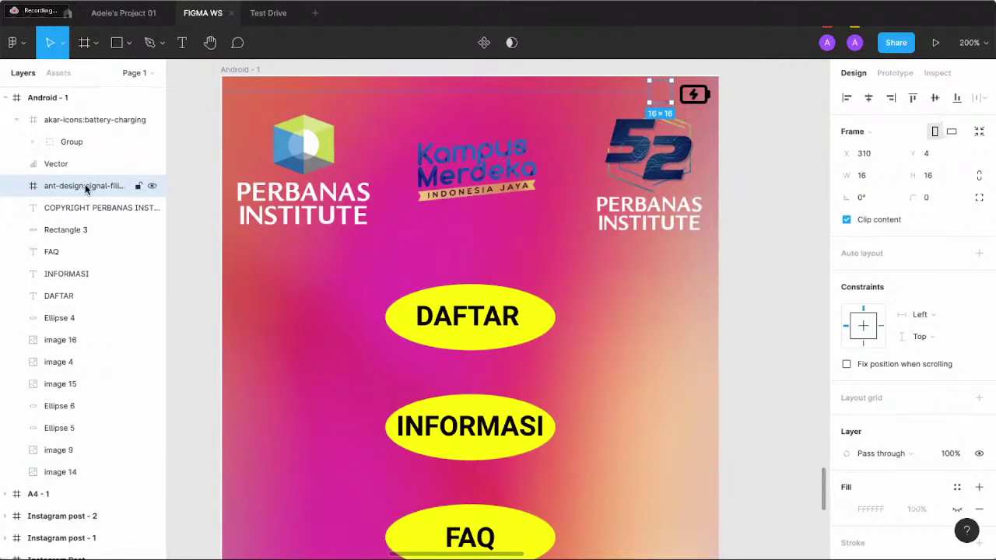
{"action": "key", "text": "Delete"}
{"action": "scroll", "coordinate": [206, 148], "scroll_direction": "left", "scroll_amount": 3}
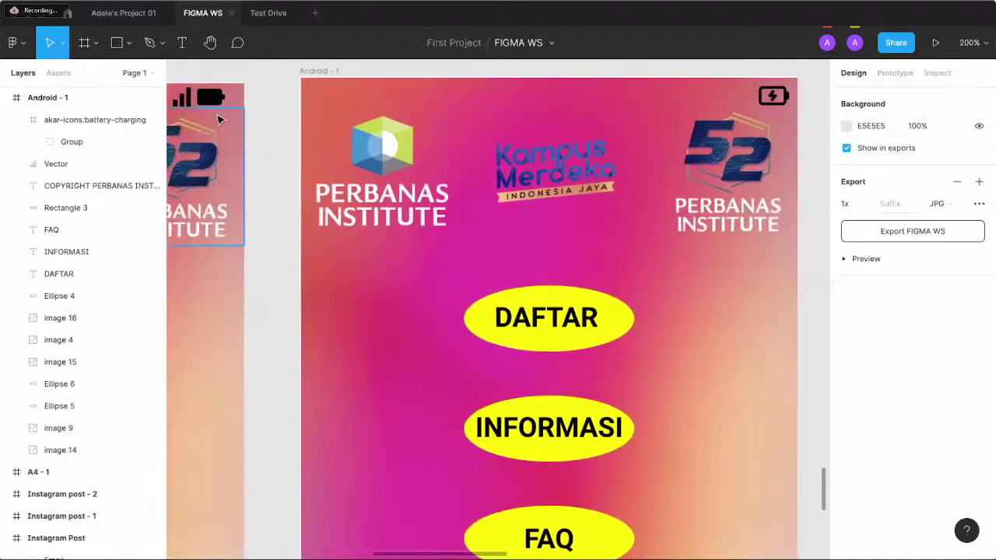
- Select the battery-charging icon above the 52 logo in Android - 1 and delete it
{"action": "left_click", "coordinate": [210, 93]}
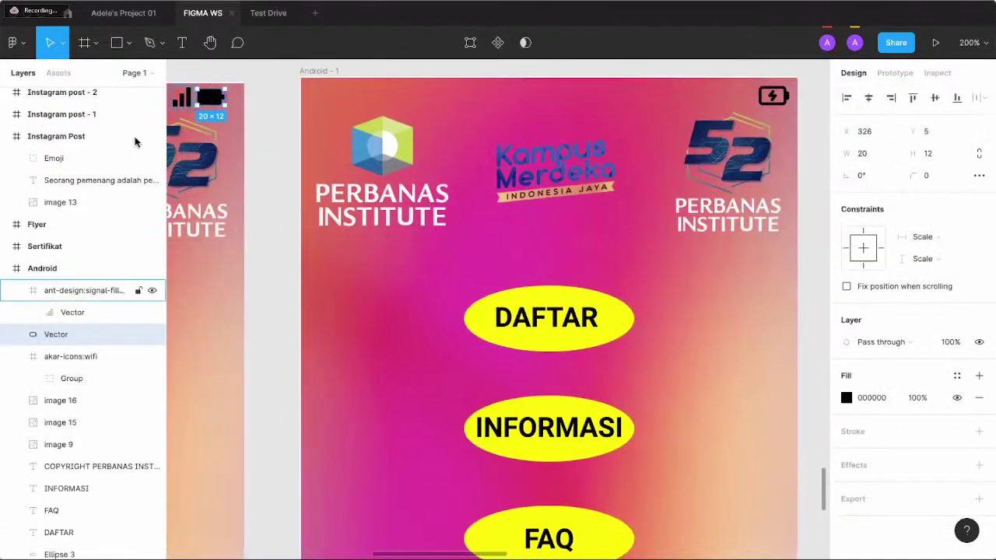
{"action": "scroll", "coordinate": [53, 185], "scroll_direction": "up", "scroll_amount": 6}
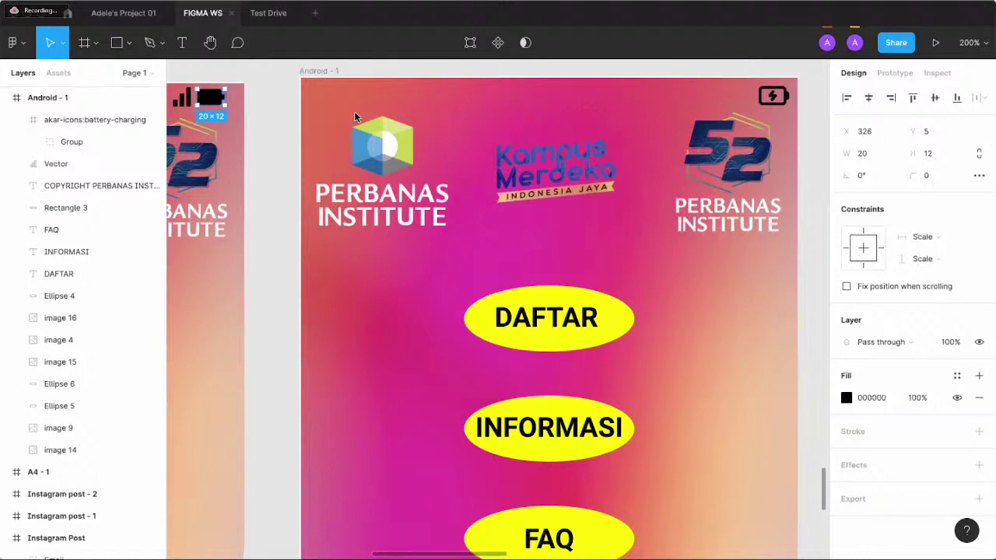
{"action": "left_click", "coordinate": [775, 102]}
{"action": "key", "text": "Delete"}
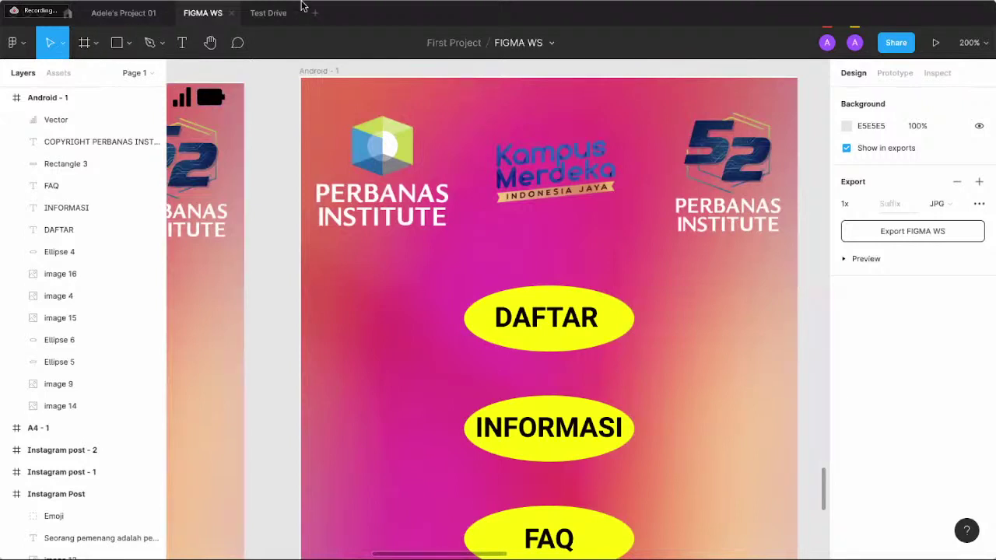
- Relaunch and close Iconify, then switch to the browser FIGMA WS copy showing wifi icons
{"action": "left_click", "coordinate": [13, 41]}
{"action": "mouse_move", "coordinate": [117, 231]}
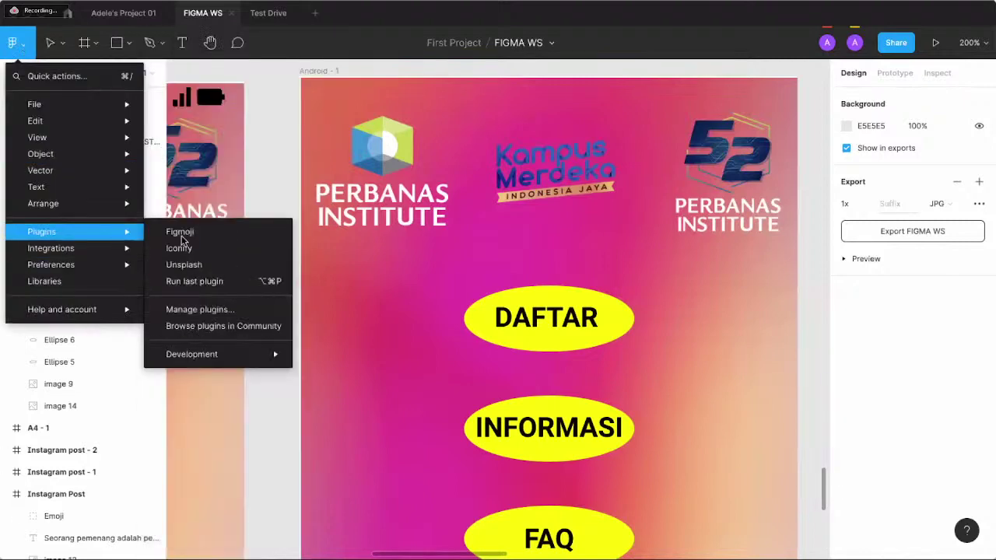
{"action": "left_click", "coordinate": [184, 249]}
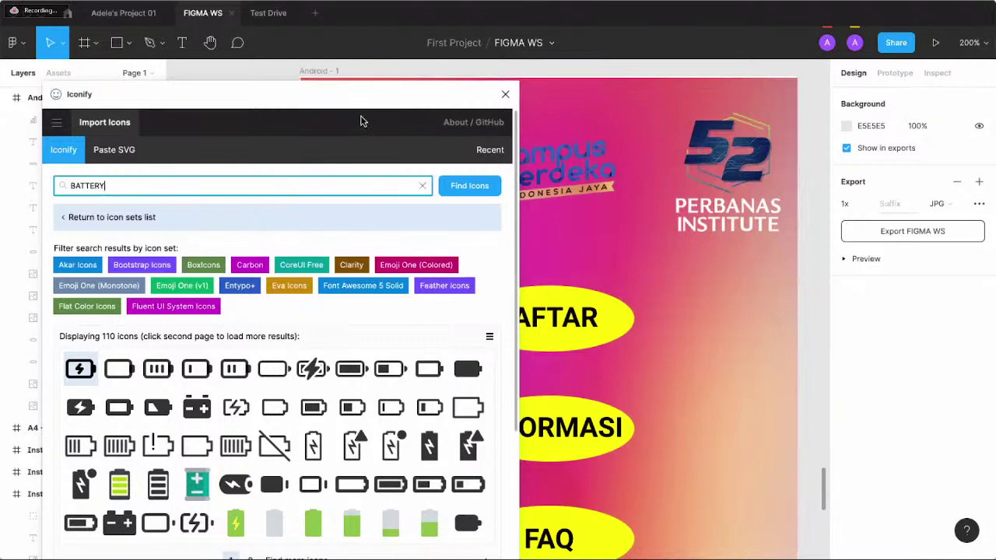
{"action": "left_click", "coordinate": [503, 93]}
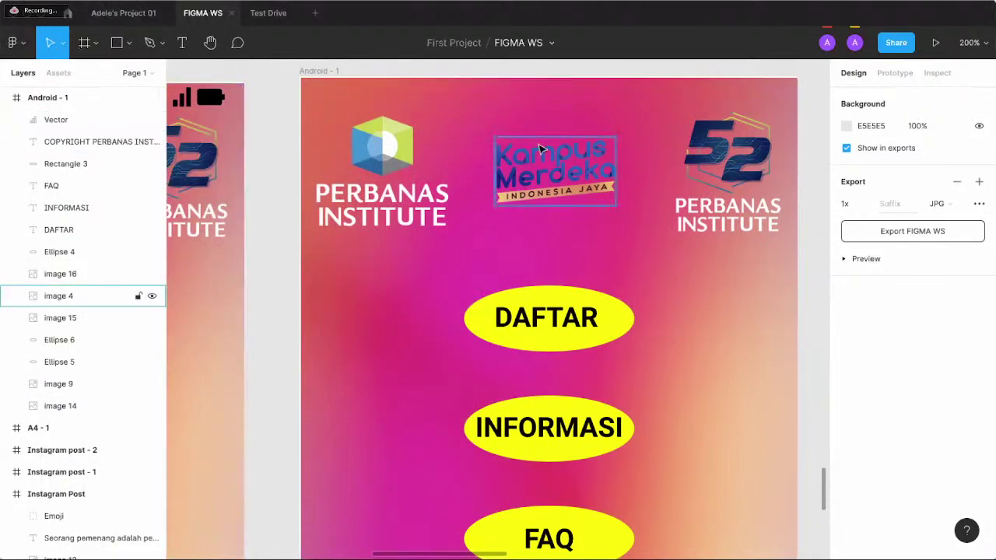
{"action": "key", "text": "alt+s"}
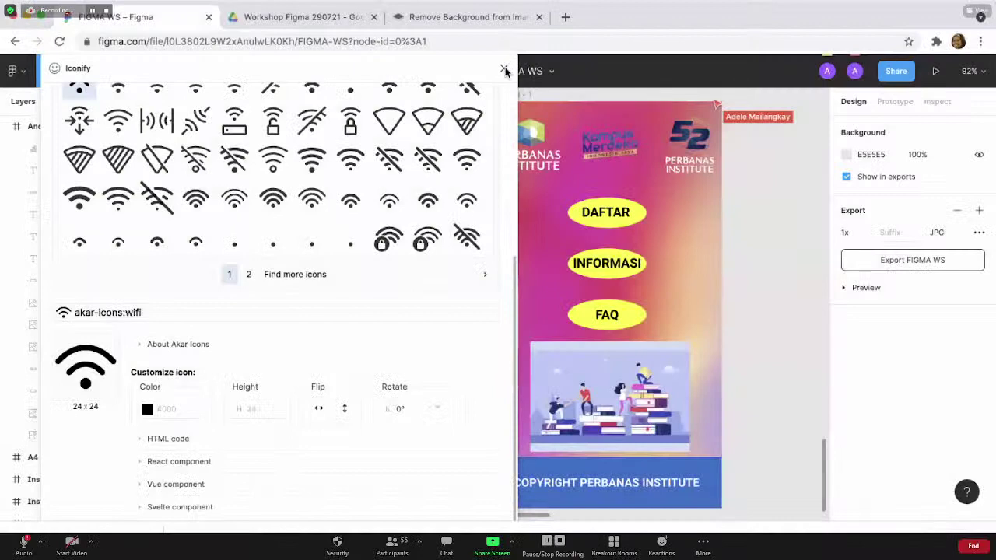
- Close Iconify and choose Plugins > Browse plugins in Community from the main menu
{"action": "left_click", "coordinate": [504, 69]}
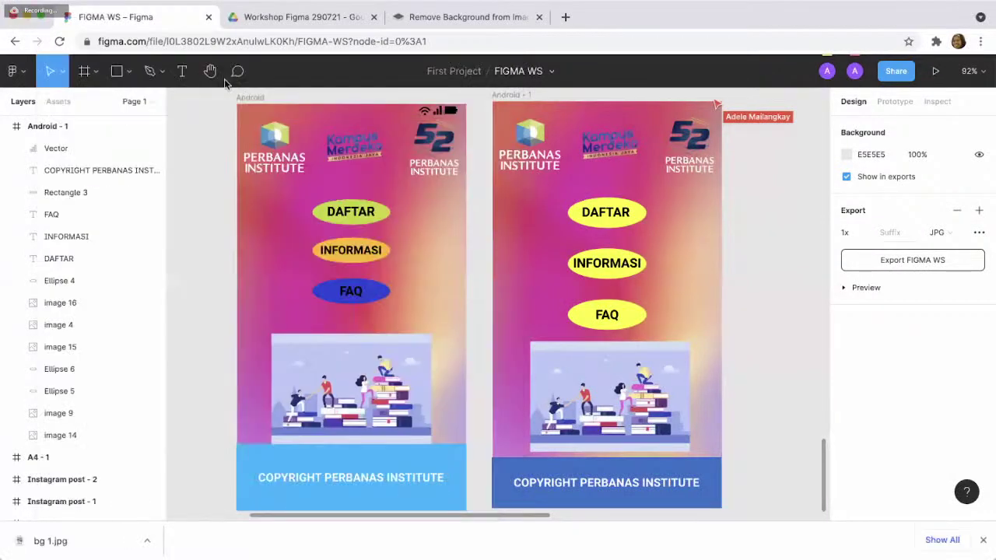
{"action": "left_click", "coordinate": [23, 76]}
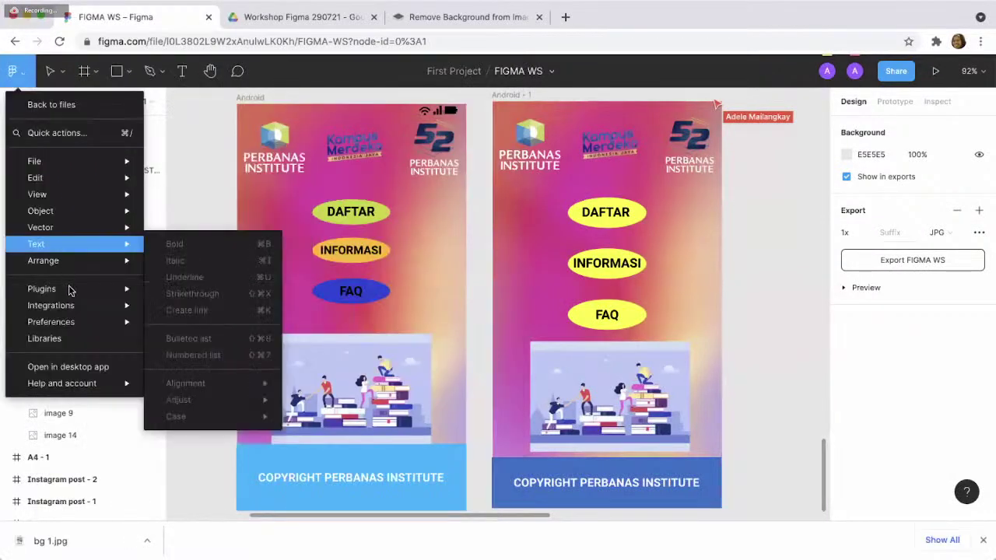
{"action": "mouse_move", "coordinate": [74, 288]}
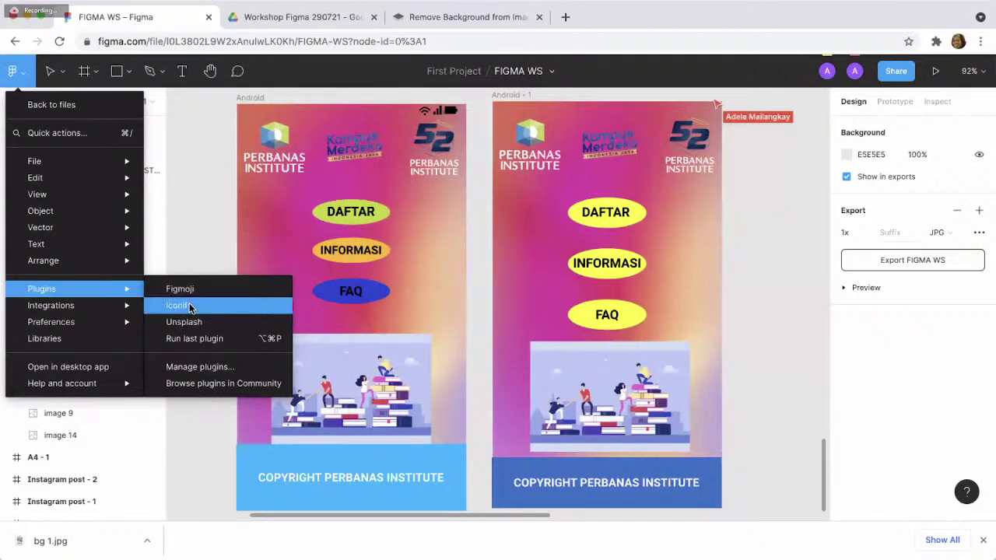
{"action": "left_click", "coordinate": [210, 387]}
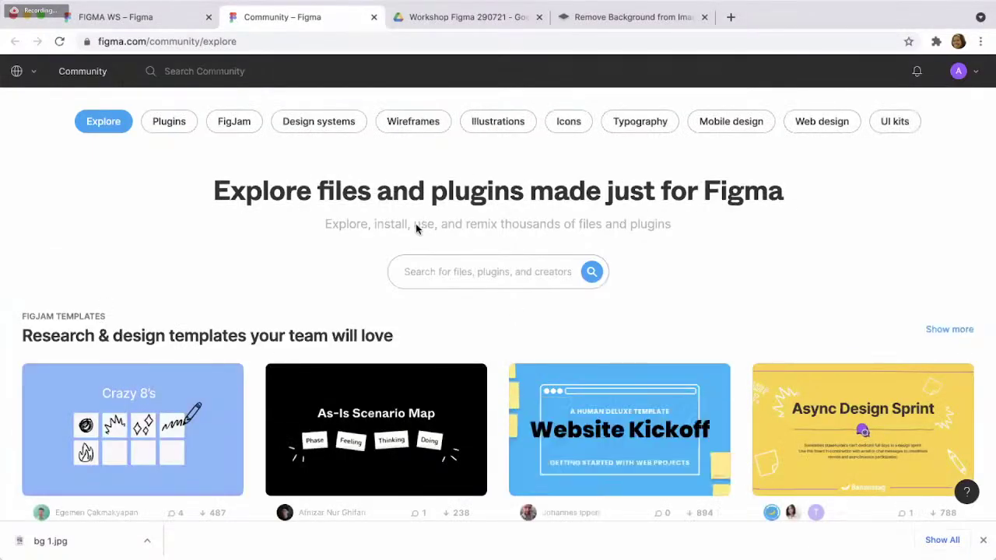
- Search the Community for ICON, filter to Plugins, then return to the FIGMA WS tab
{"action": "left_click", "coordinate": [470, 273]}
{"action": "type", "text": "IC"}
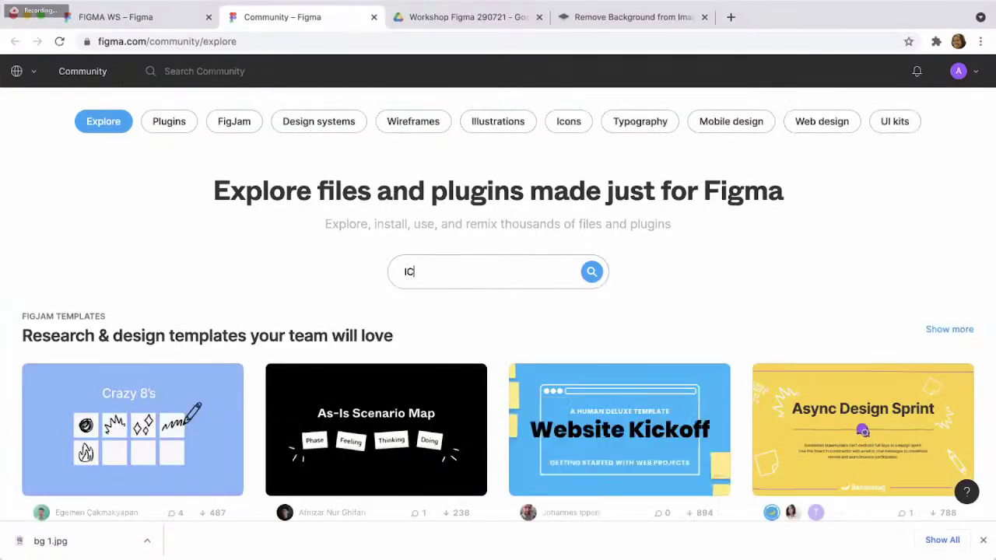
{"action": "type", "text": "ON"}
{"action": "key", "text": "Return"}
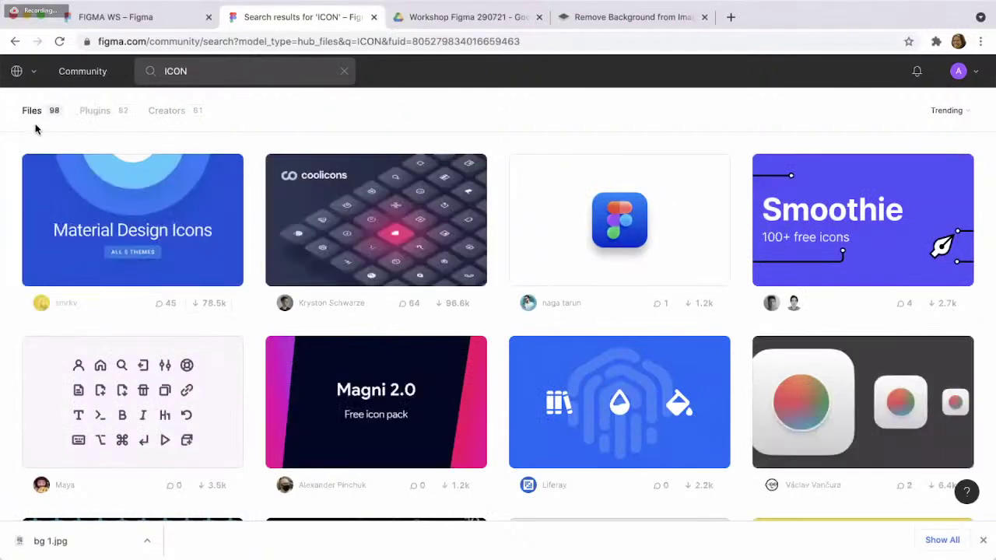
{"action": "left_click", "coordinate": [95, 112]}
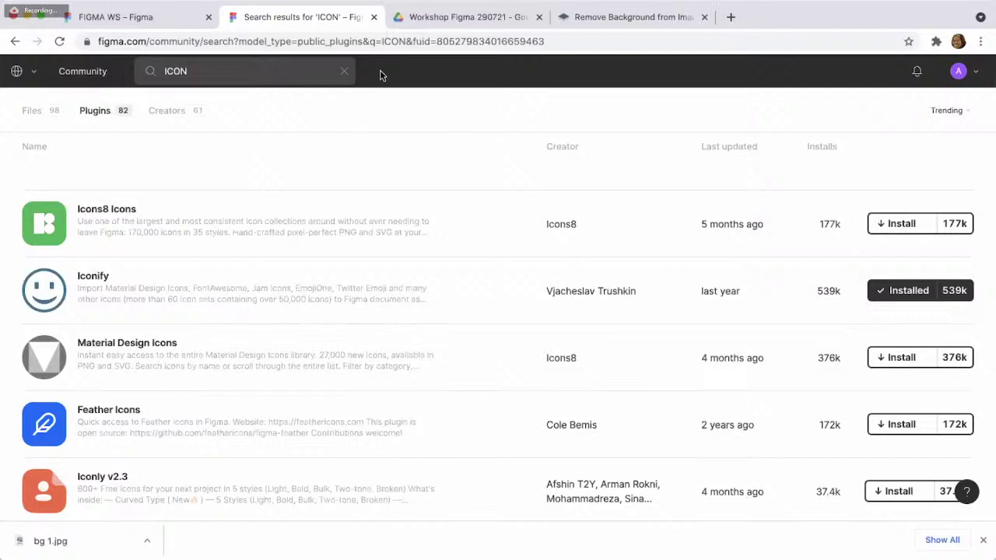
{"action": "left_click", "coordinate": [181, 21]}
{"action": "left_click", "coordinate": [574, 91]}
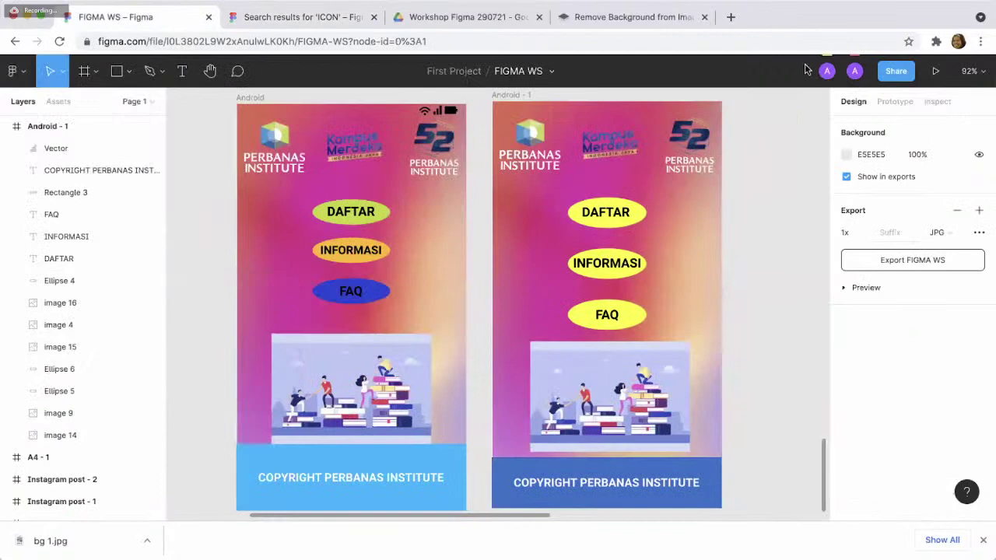
{"action": "left_click", "coordinate": [138, 435]}
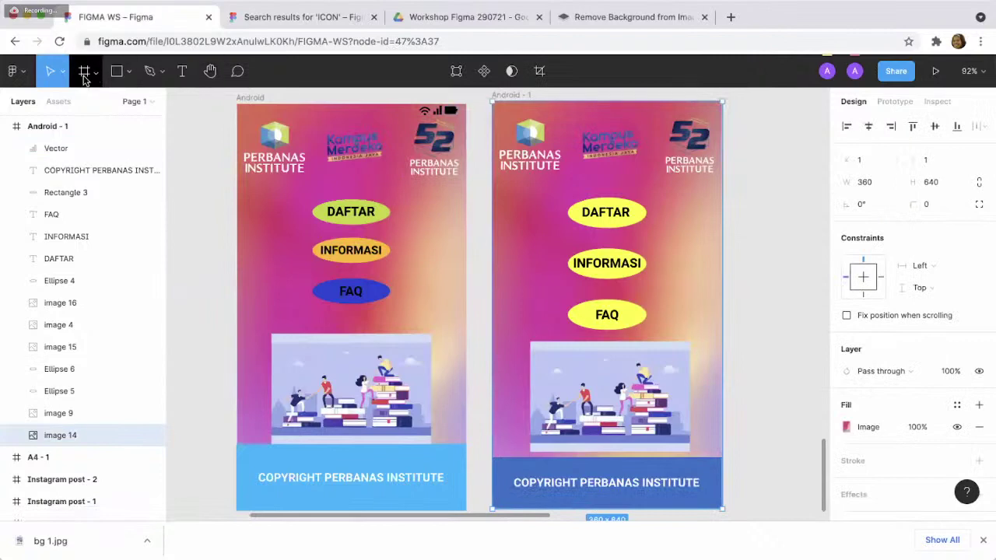
{"action": "left_click", "coordinate": [28, 76]}
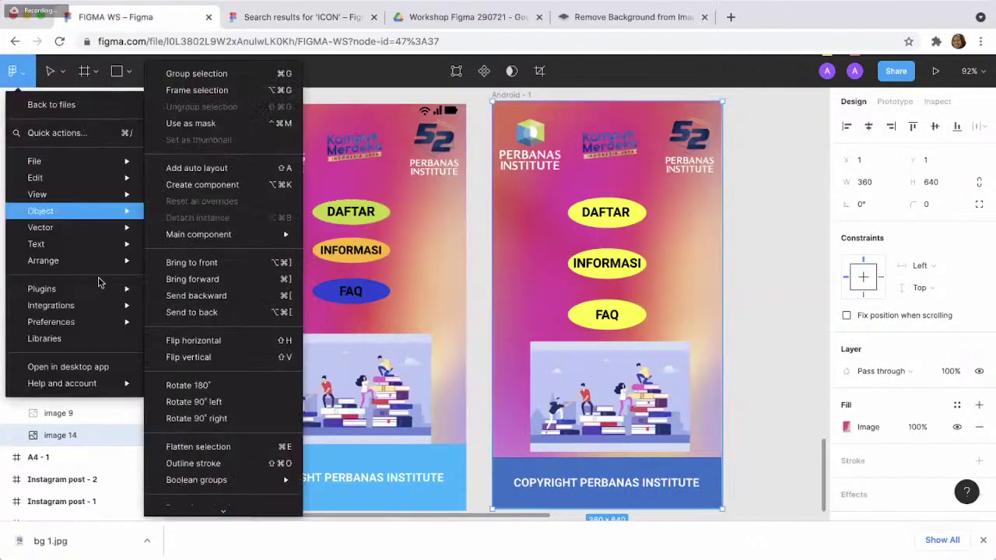
{"action": "mouse_move", "coordinate": [105, 307]}
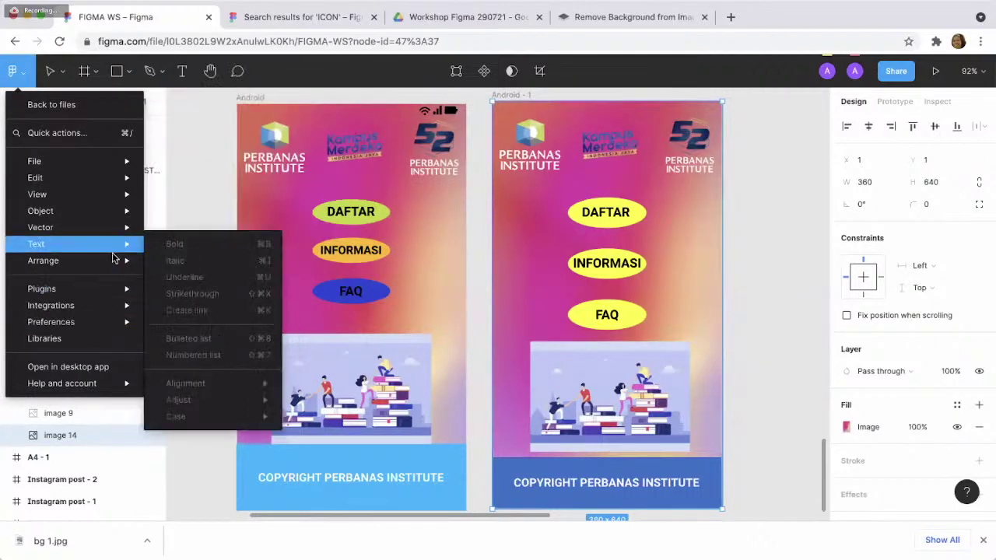
{"action": "mouse_move", "coordinate": [110, 263]}
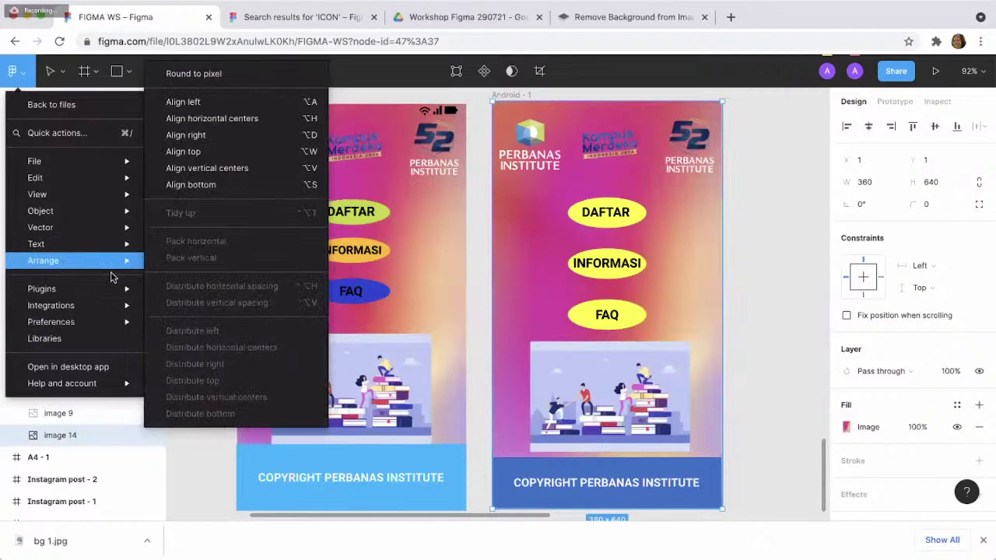
{"action": "left_click", "coordinate": [824, 216]}
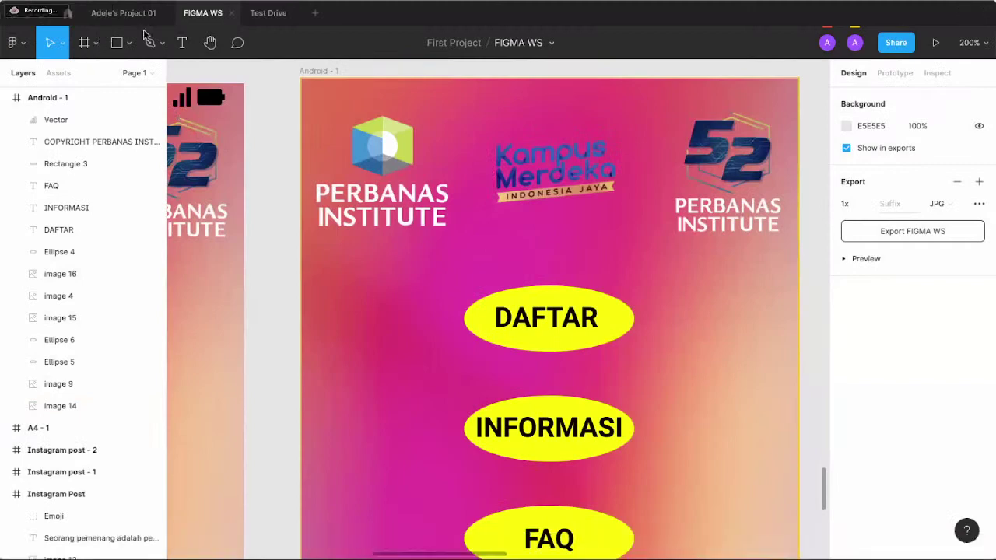
- Import the akar-icons battery-charging icon via Iconify and place it at Android - 1's top-right corner
{"action": "left_click", "coordinate": [24, 48]}
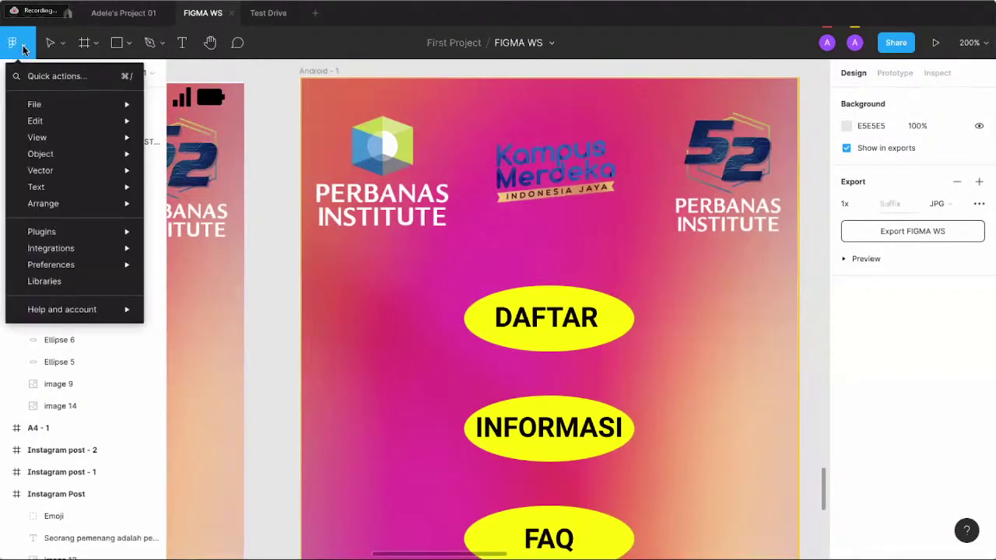
{"action": "mouse_move", "coordinate": [85, 227]}
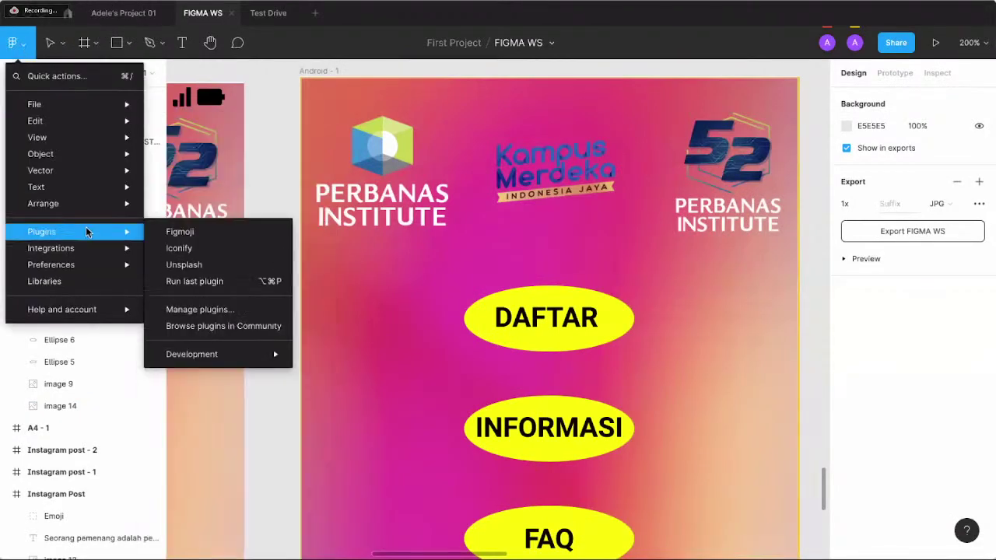
{"action": "left_click", "coordinate": [222, 247]}
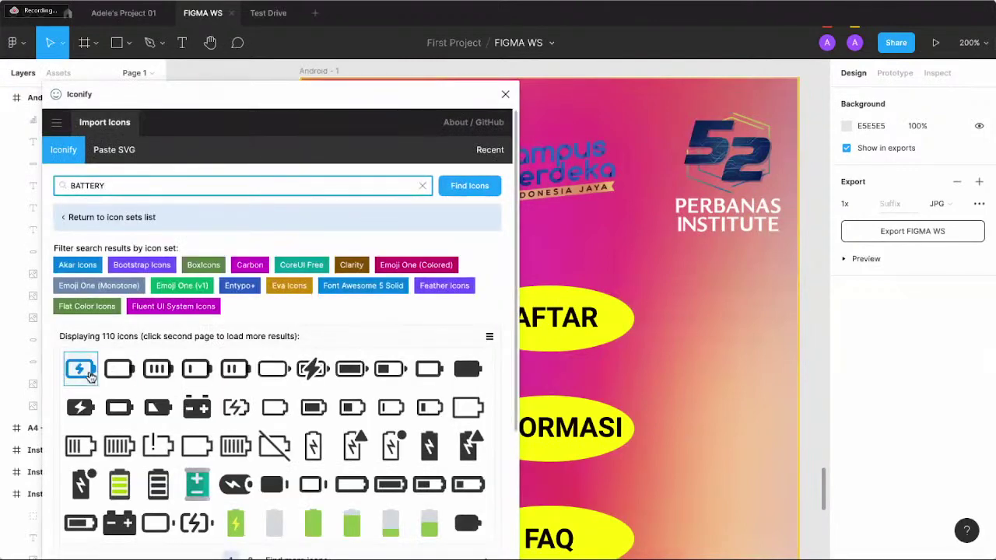
{"action": "left_click", "coordinate": [90, 377]}
{"action": "scroll", "coordinate": [480, 214], "scroll_direction": "down", "scroll_amount": 5}
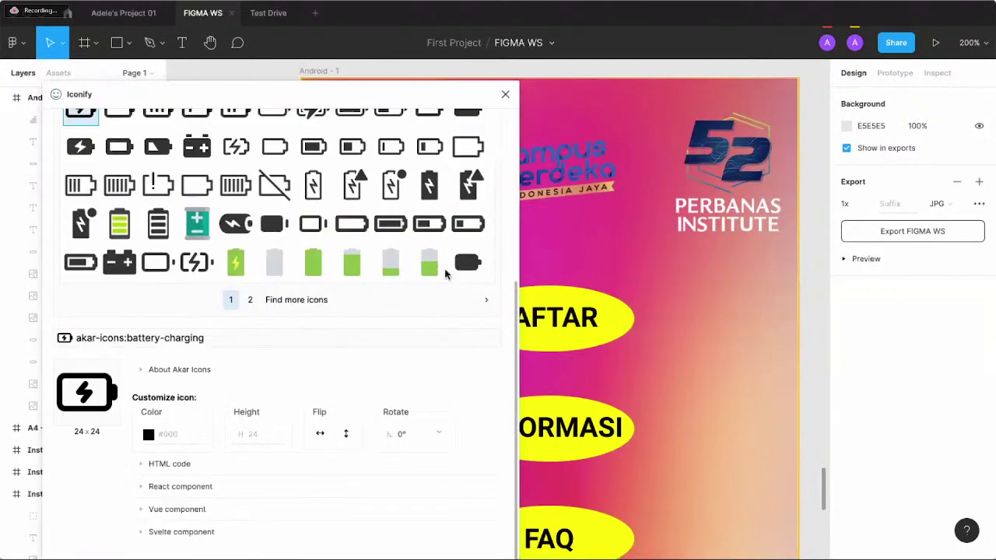
{"action": "left_click_drag", "start_coordinate": [420, 101], "coordinate": [410, 46]}
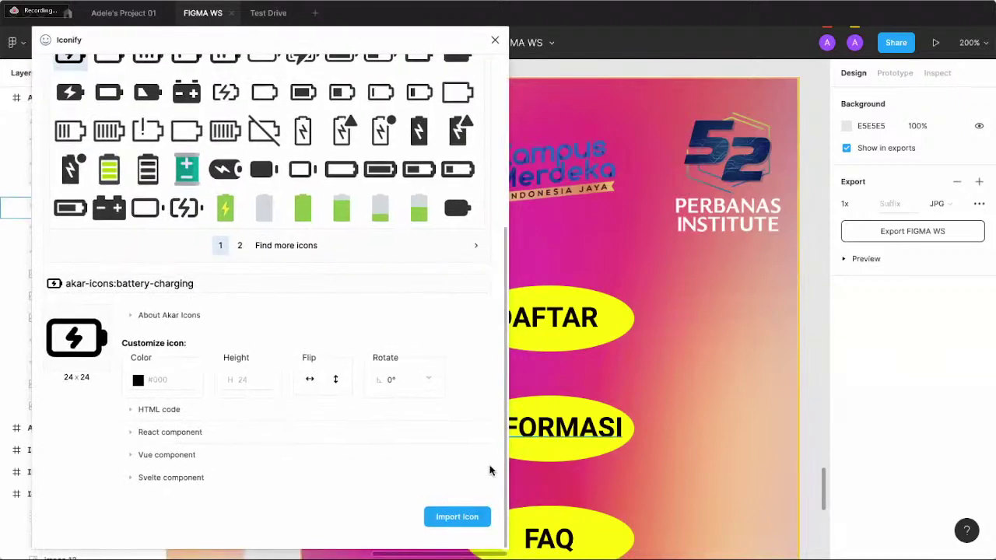
{"action": "left_click", "coordinate": [469, 518]}
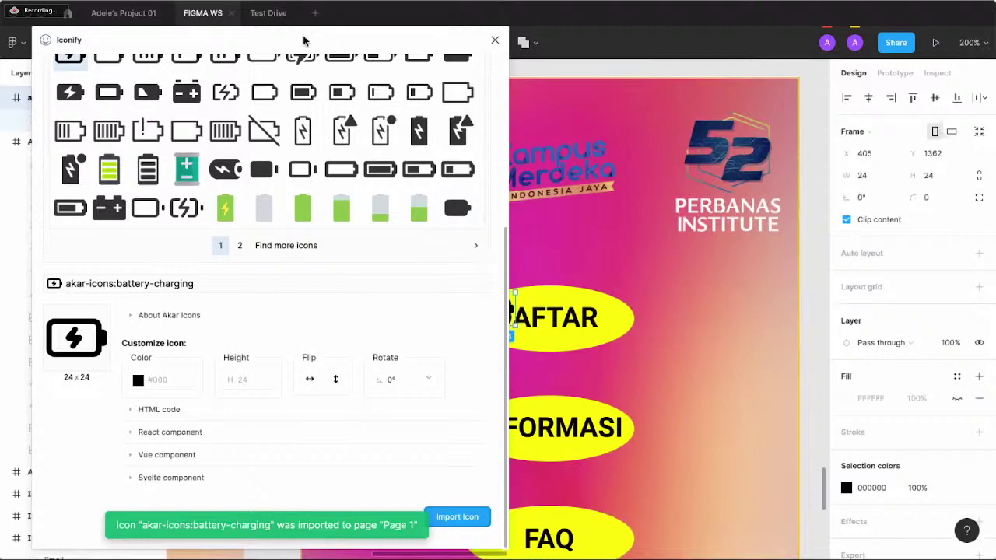
{"action": "left_click_drag", "start_coordinate": [305, 45], "coordinate": [313, 89]}
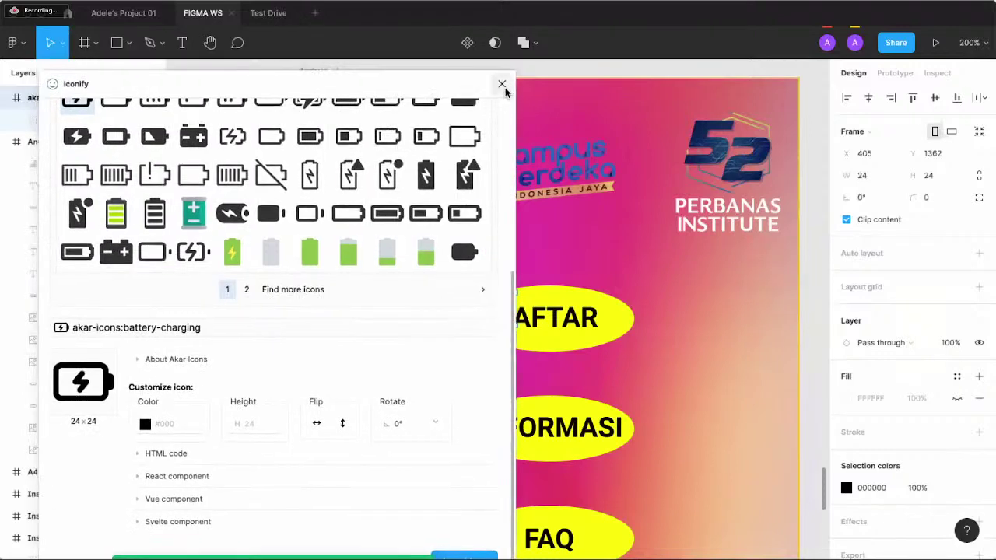
{"action": "left_click", "coordinate": [503, 85]}
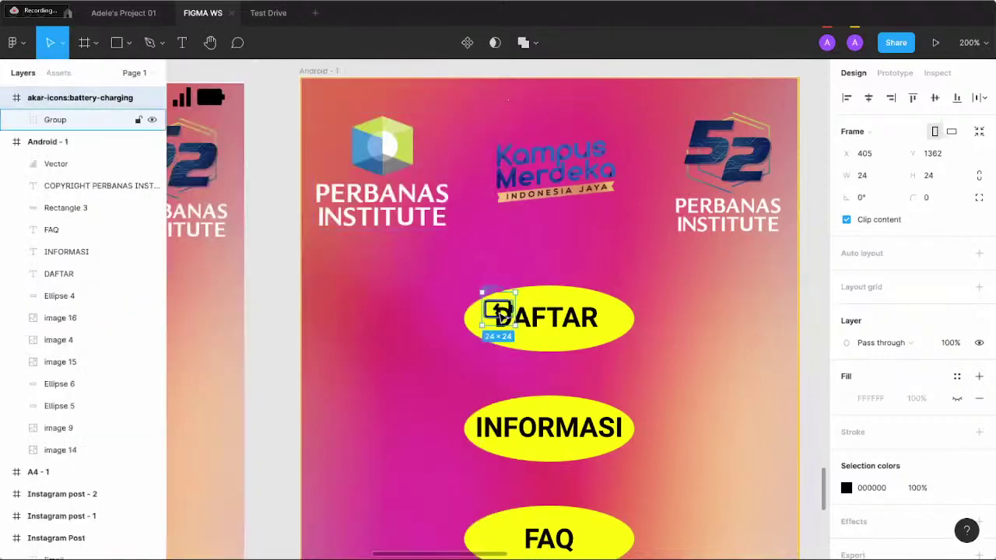
{"action": "left_click_drag", "start_coordinate": [622, 202], "coordinate": [779, 100]}
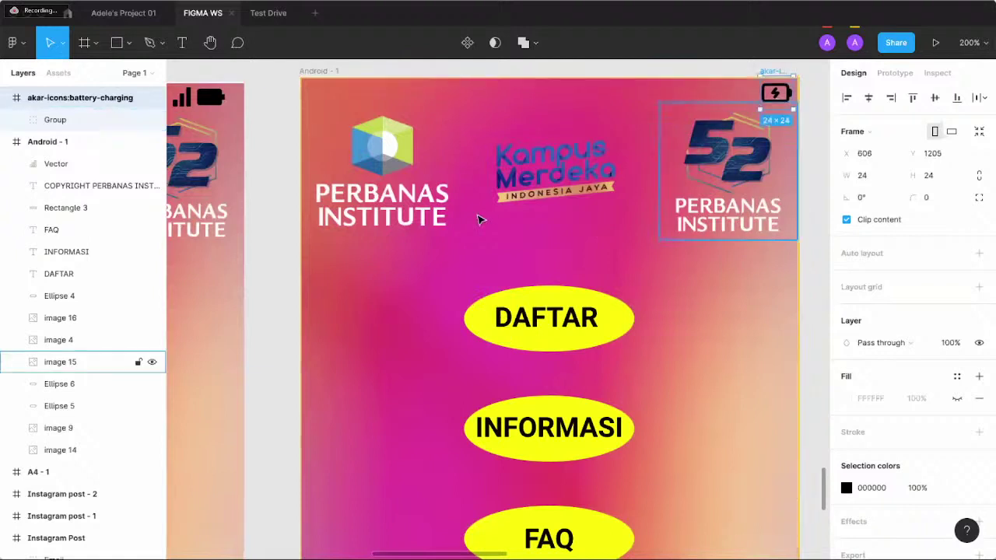
- Copy the signal icon from the left Android screen and paste it into Android - 1
{"action": "left_click", "coordinate": [247, 123]}
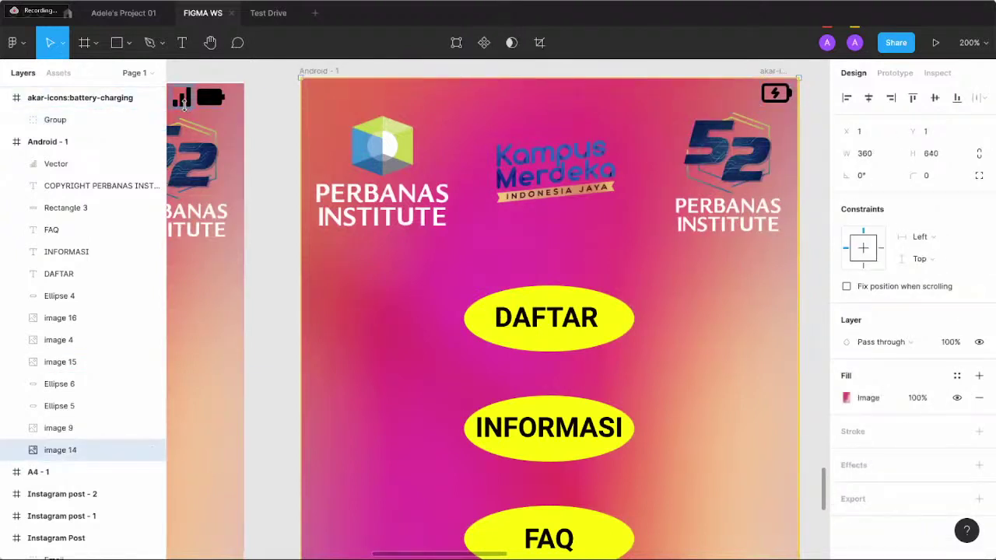
{"action": "left_click", "coordinate": [183, 101]}
{"action": "key", "text": "ctrl+c"}
{"action": "left_click", "coordinate": [462, 204]}
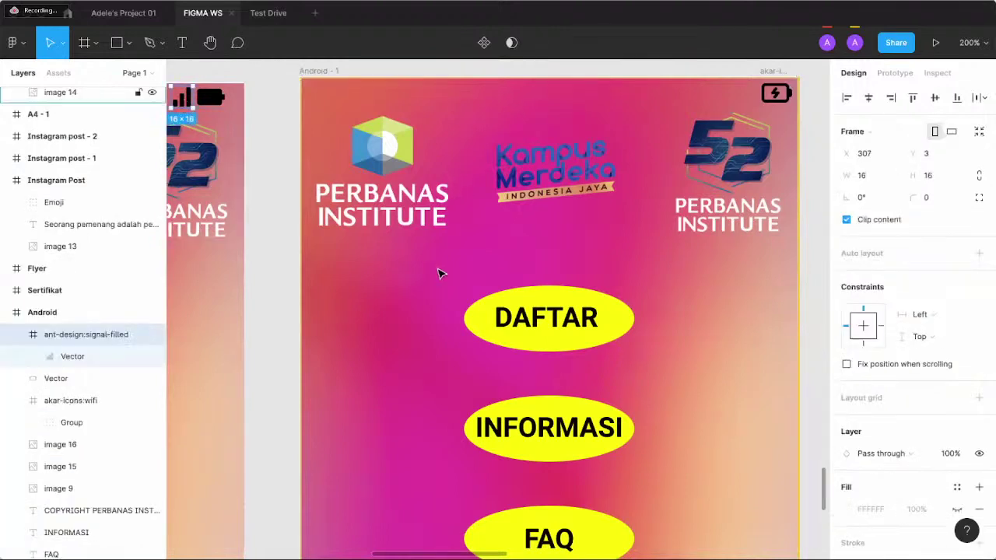
{"action": "key", "text": "ctrl+v"}
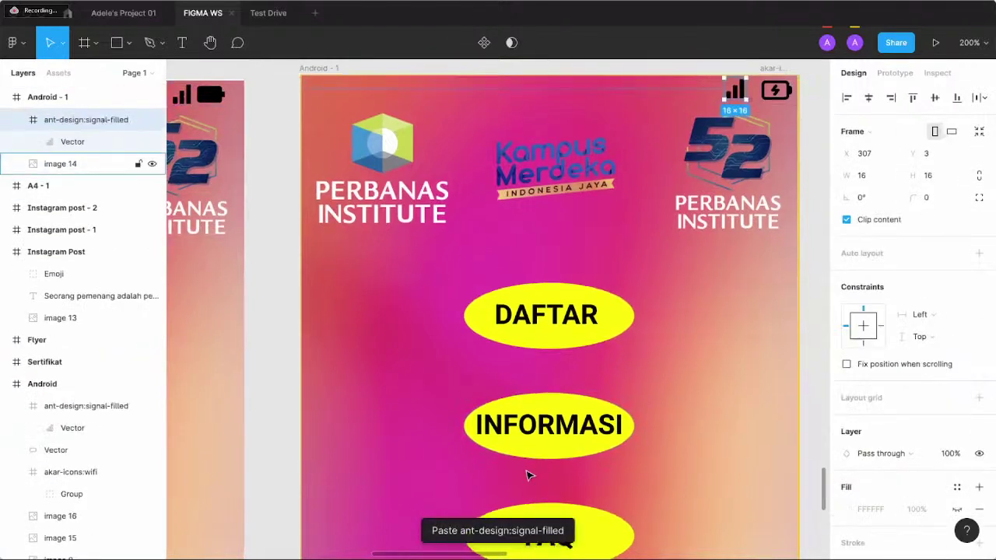
{"action": "scroll", "coordinate": [527, 474], "scroll_direction": "down", "scroll_amount": 2}
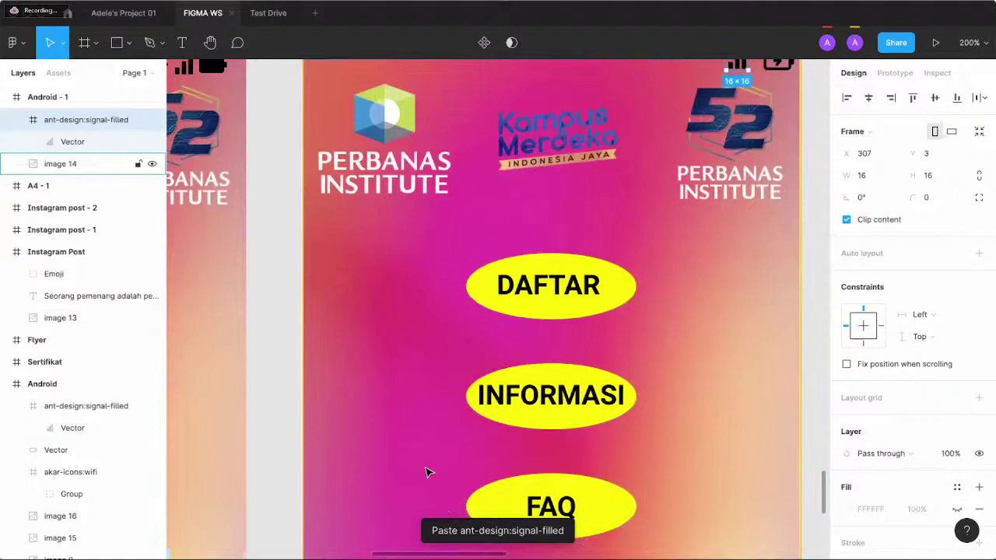
{"action": "scroll", "coordinate": [427, 471], "scroll_direction": "down", "scroll_amount": 3}
{"action": "scroll", "coordinate": [427, 472], "scroll_direction": "up", "scroll_amount": 4}
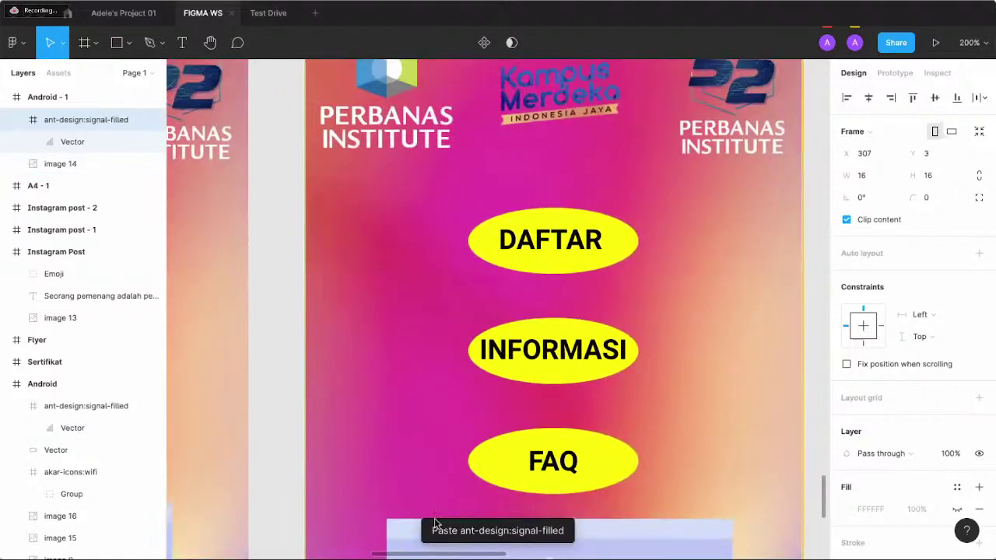
{"action": "scroll", "coordinate": [502, 389], "scroll_direction": "down", "scroll_amount": 6}
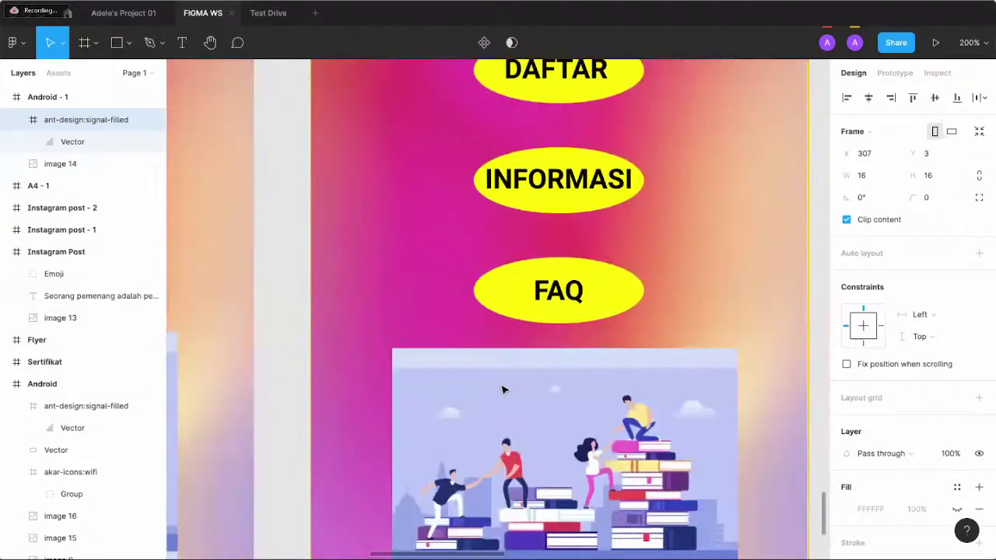
{"action": "scroll", "coordinate": [501, 389], "scroll_direction": "up", "scroll_amount": 8}
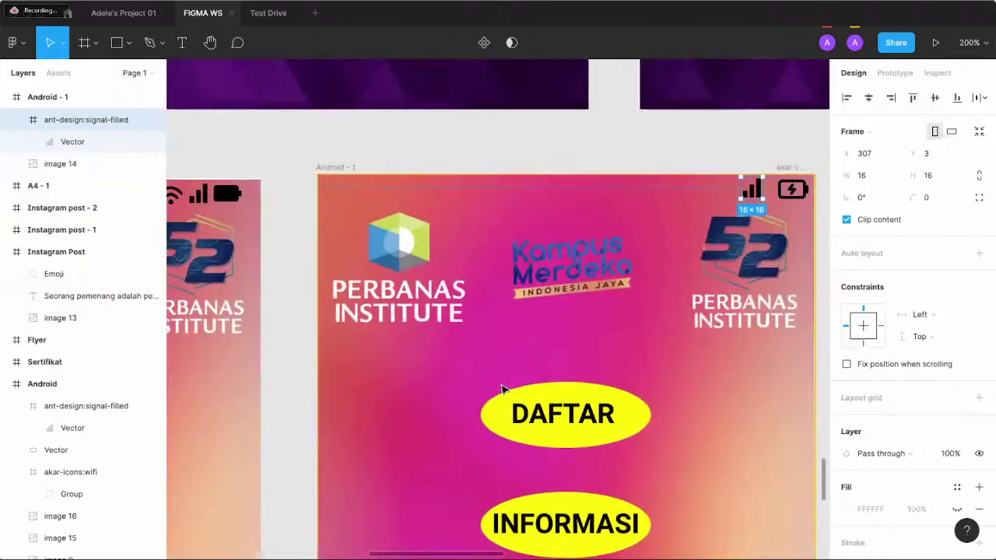
- Paste the wifi icon into Android - 1 and position it just left of the battery icon
{"action": "left_click", "coordinate": [490, 305]}
{"action": "left_click", "coordinate": [294, 270]}
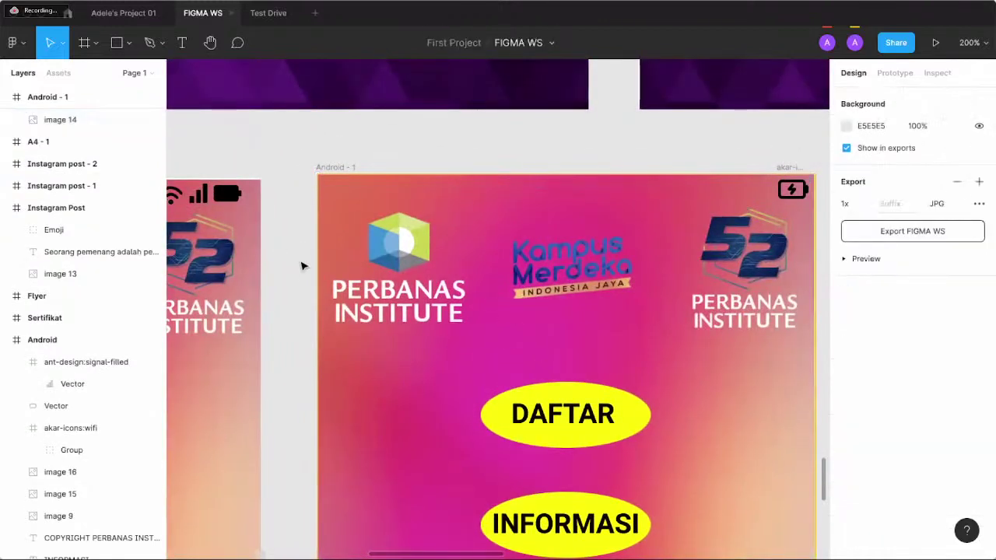
{"action": "left_click", "coordinate": [396, 367]}
{"action": "scroll", "coordinate": [260, 260], "scroll_direction": "left", "scroll_amount": 1}
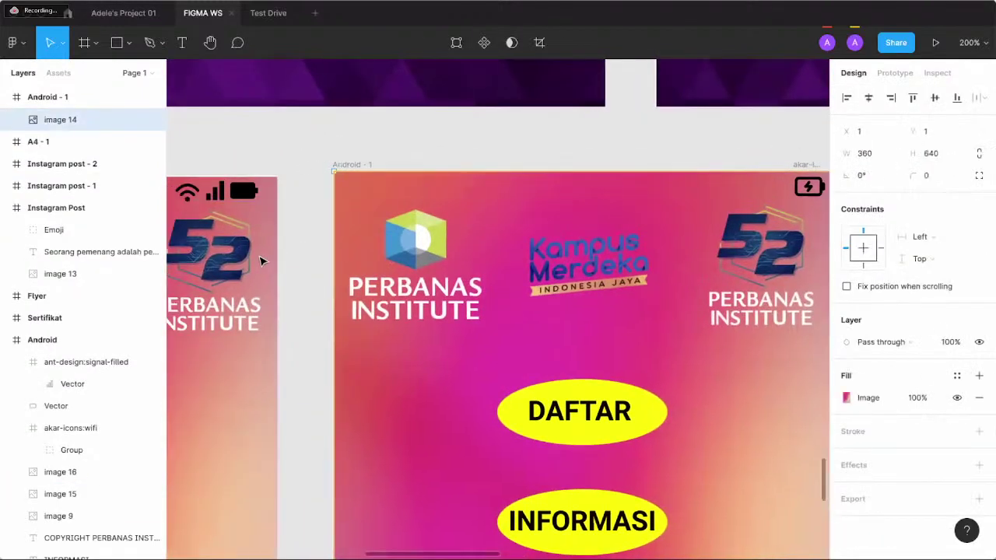
{"action": "left_click", "coordinate": [200, 199]}
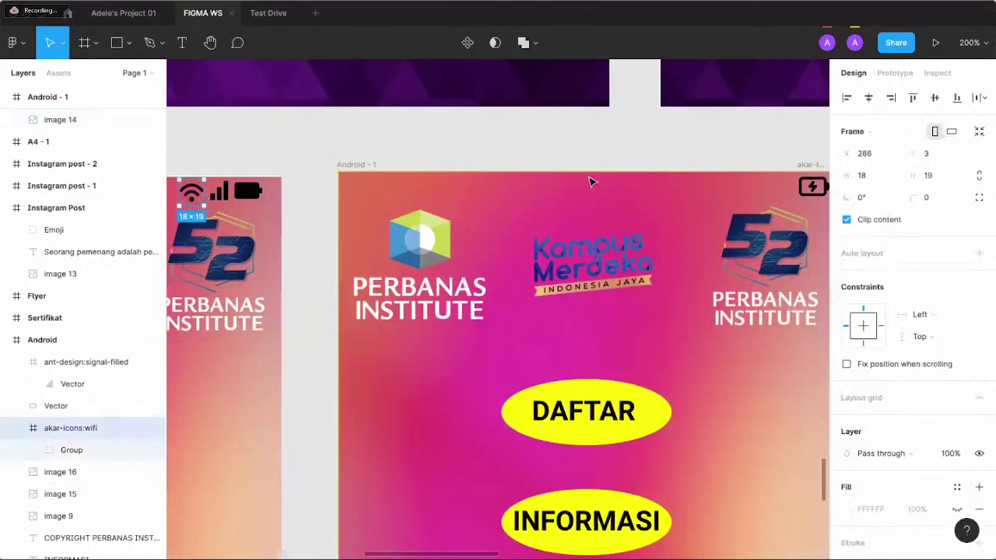
{"action": "left_click", "coordinate": [686, 212]}
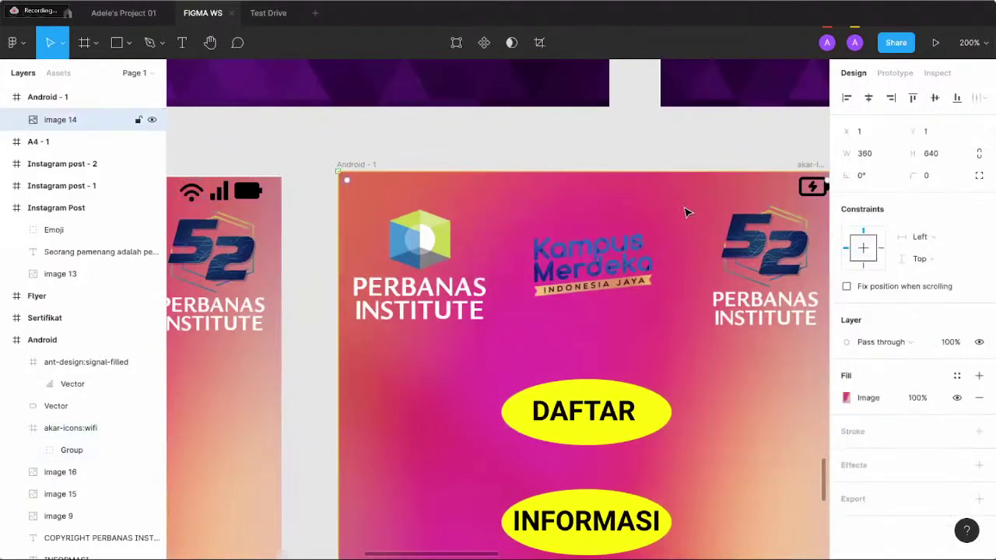
{"action": "key", "text": "ctrl+v"}
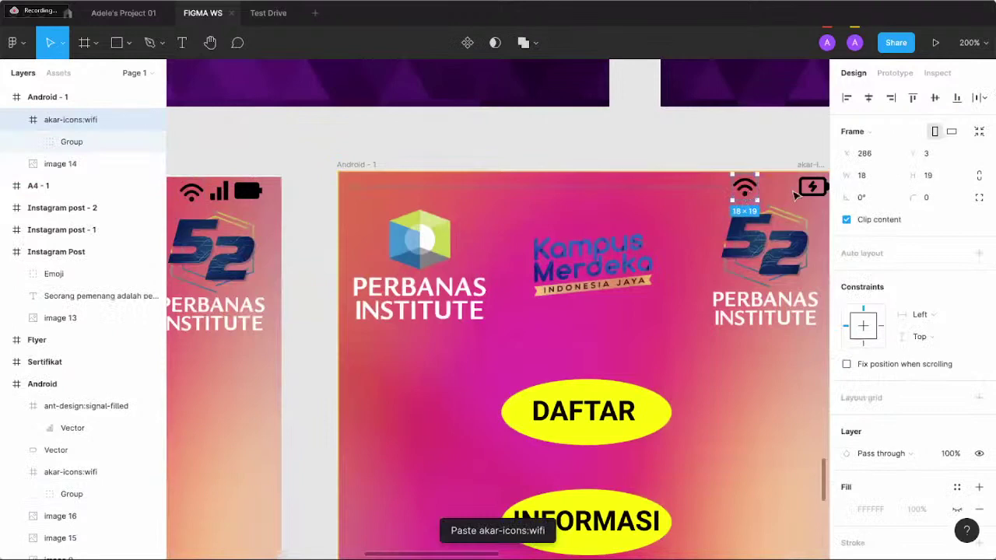
{"action": "left_click_drag", "start_coordinate": [748, 196], "coordinate": [785, 193]}
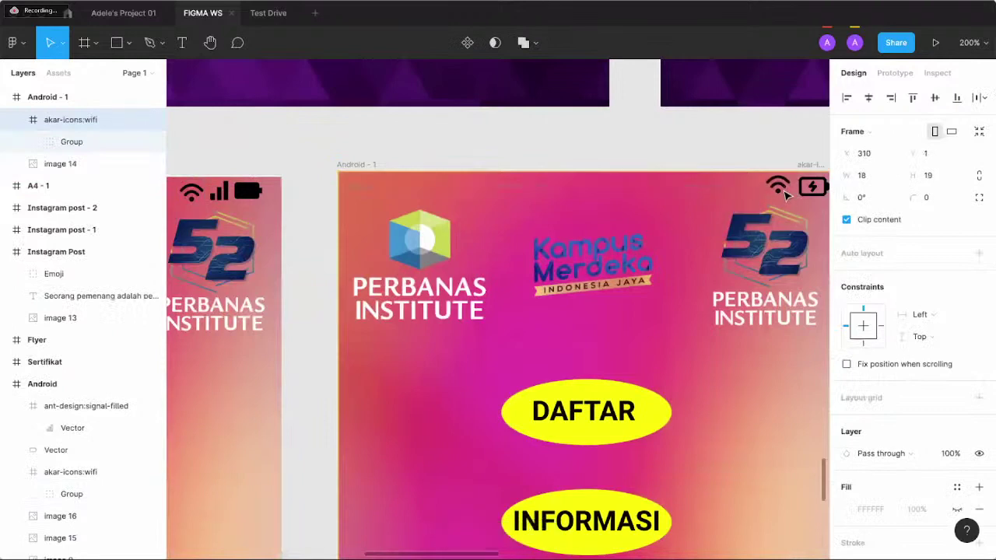
{"action": "left_click", "coordinate": [708, 126]}
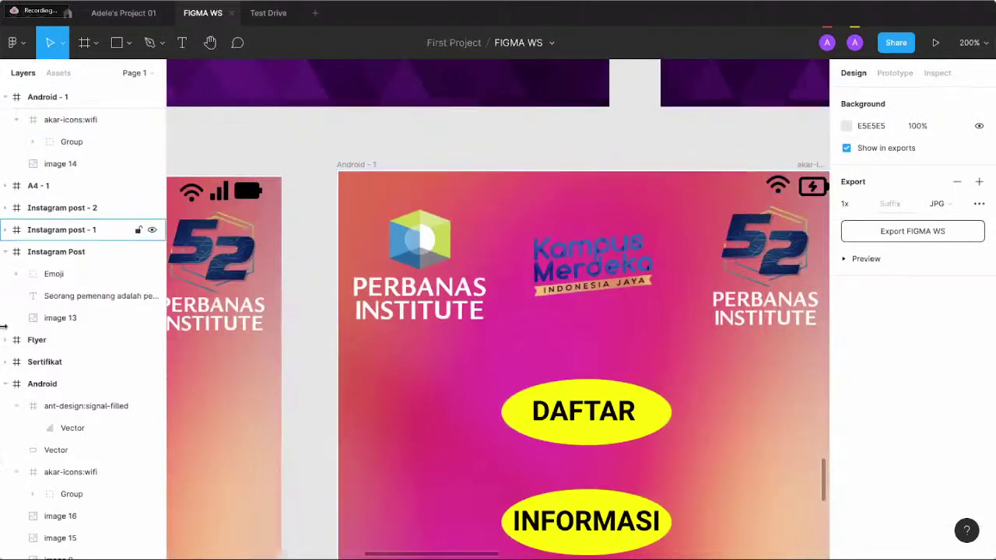
{"action": "scroll", "coordinate": [4, 389], "scroll_direction": "up", "scroll_amount": 3}
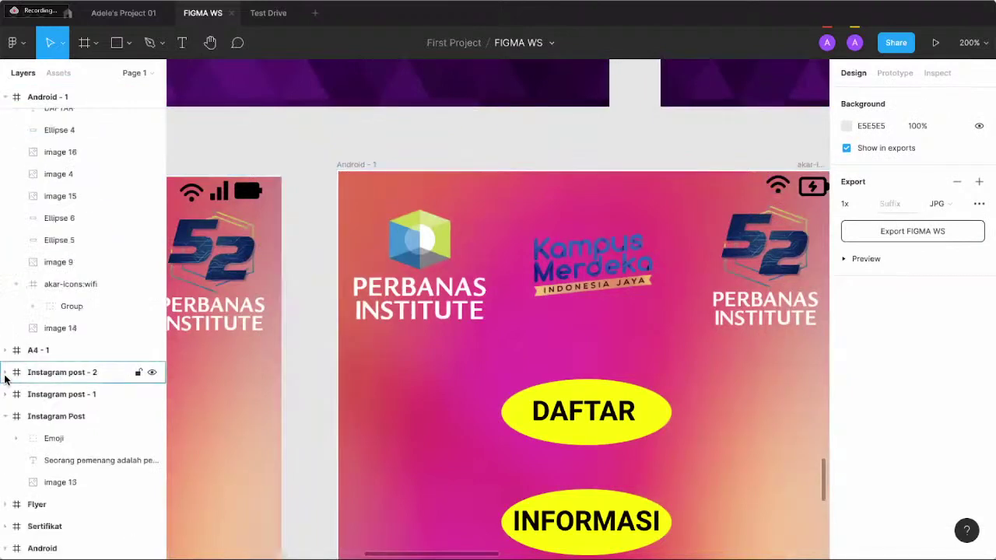
- Collapse Android - 1 in Layers and delete the akar-icons:battery-charging layer
{"action": "left_click", "coordinate": [6, 97]}
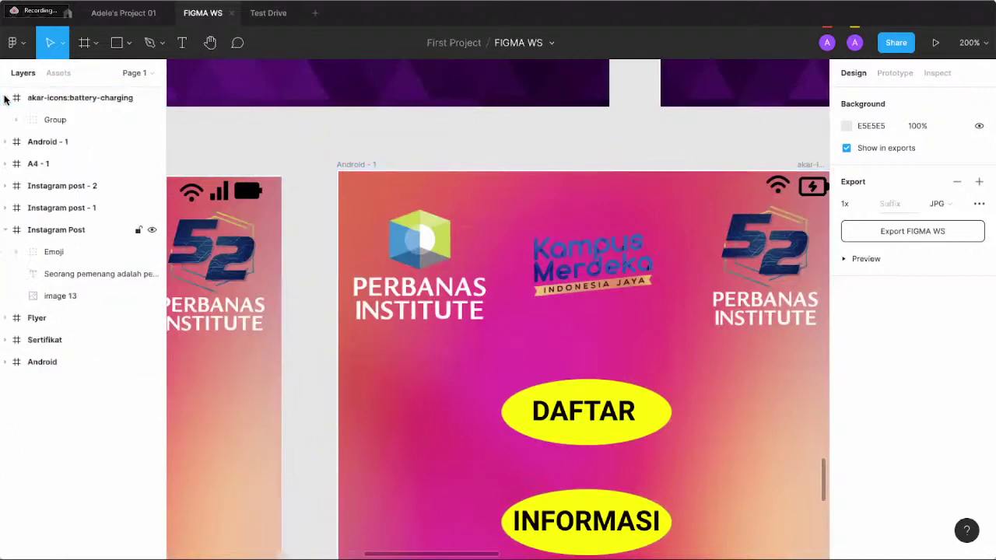
{"action": "left_click", "coordinate": [51, 98]}
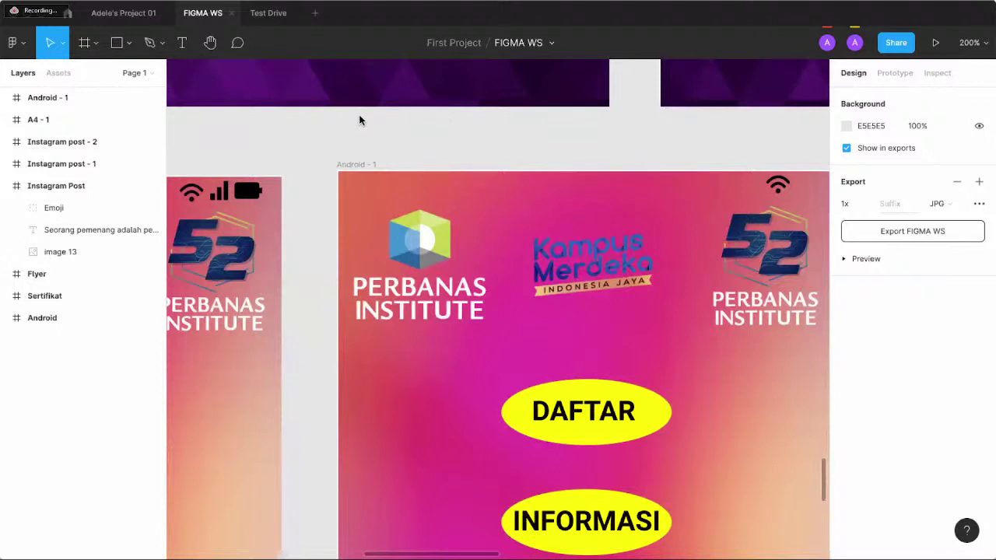
- Drag the book-stack illustration (image 9) down about 30 px so it meets the copyright footer
{"action": "scroll", "coordinate": [417, 251], "scroll_direction": "down", "scroll_amount": 5}
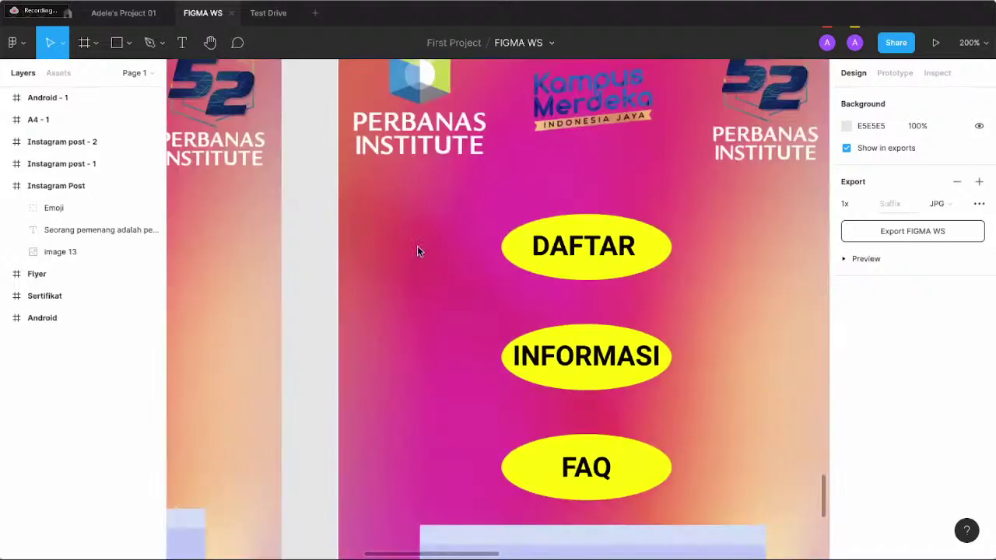
{"action": "scroll", "coordinate": [418, 248], "scroll_direction": "down", "scroll_amount": 3}
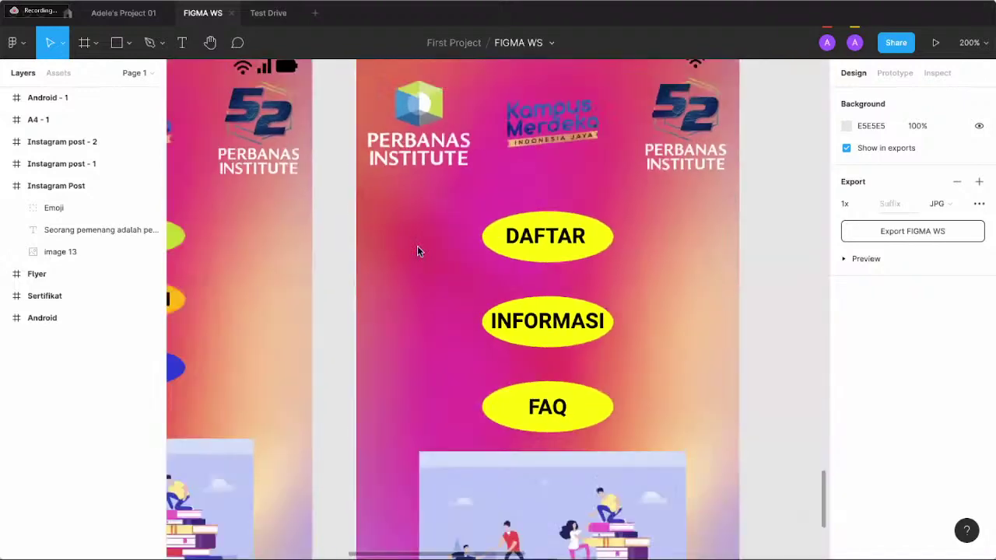
{"action": "scroll", "coordinate": [417, 248], "scroll_direction": "down", "scroll_amount": 1}
{"action": "scroll", "coordinate": [417, 249], "scroll_direction": "down", "scroll_amount": 2}
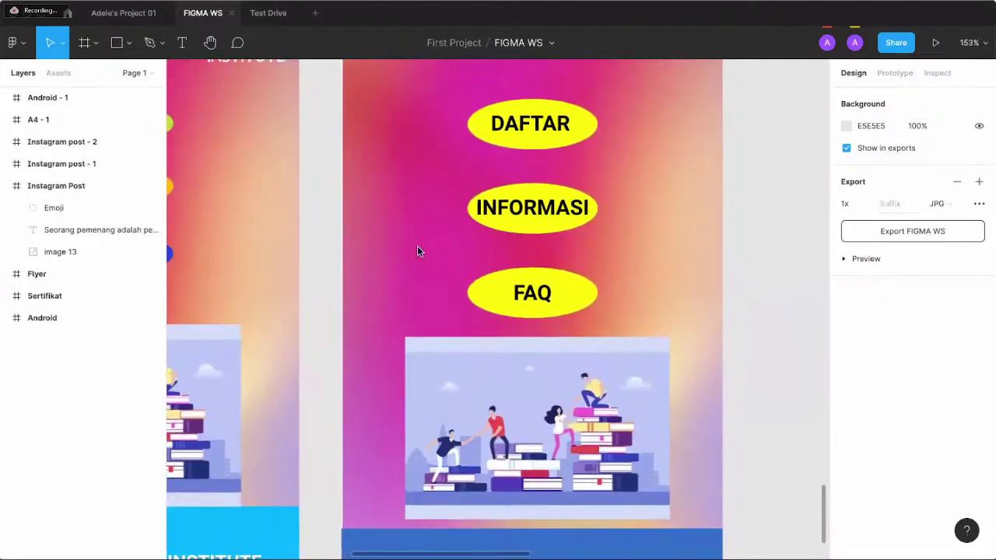
{"action": "scroll", "coordinate": [417, 249], "scroll_direction": "down", "scroll_amount": 1}
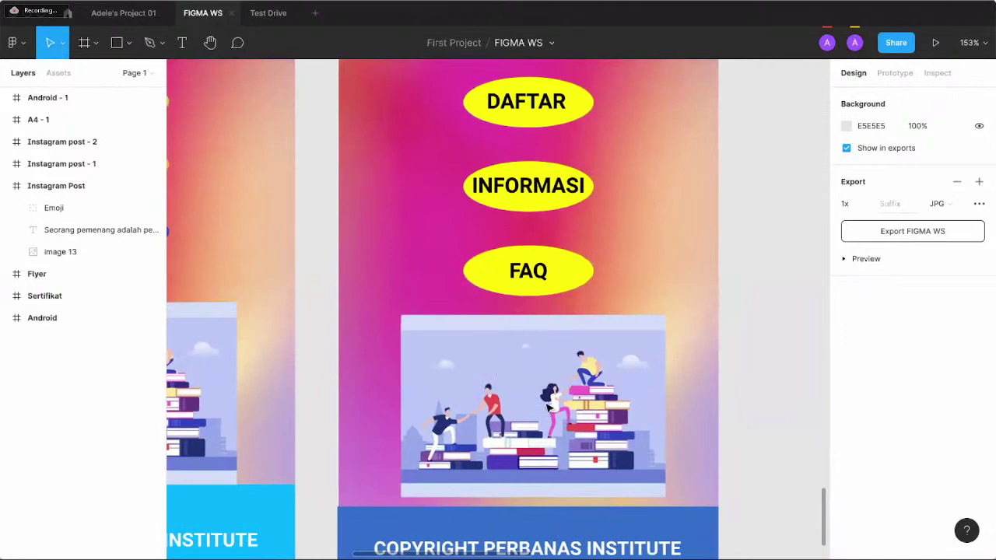
{"action": "left_click_drag", "start_coordinate": [548, 374], "coordinate": [541, 399]}
{"action": "left_click", "coordinate": [663, 280]}
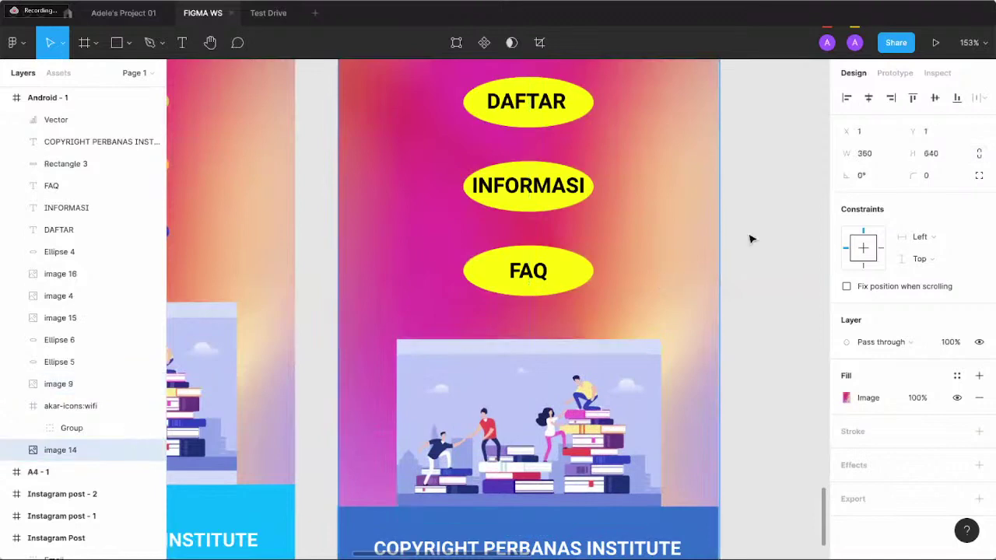
{"action": "left_click", "coordinate": [750, 239]}
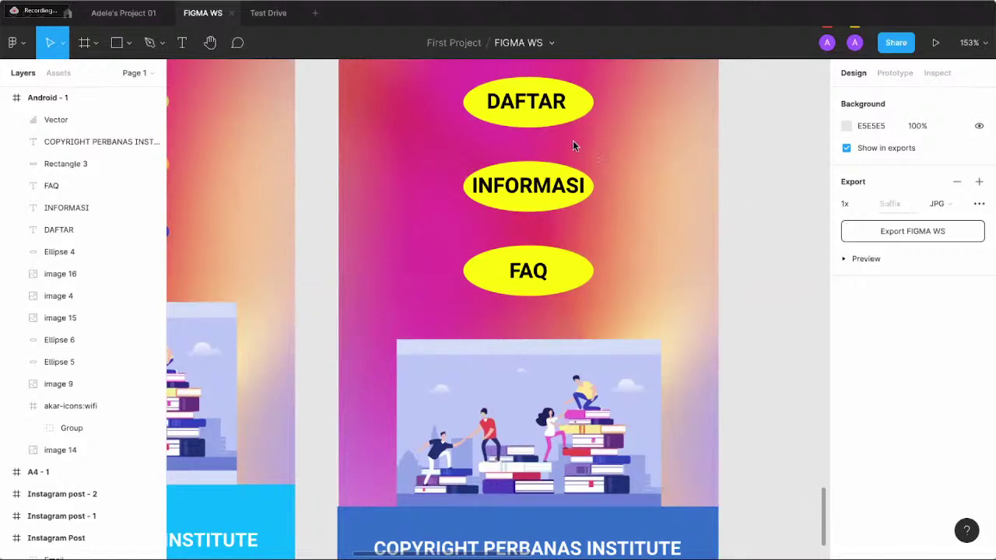
- Add an effect to the DAFTAR text, trying Inner shadow, Layer blur and Background blur
{"action": "left_click", "coordinate": [535, 109]}
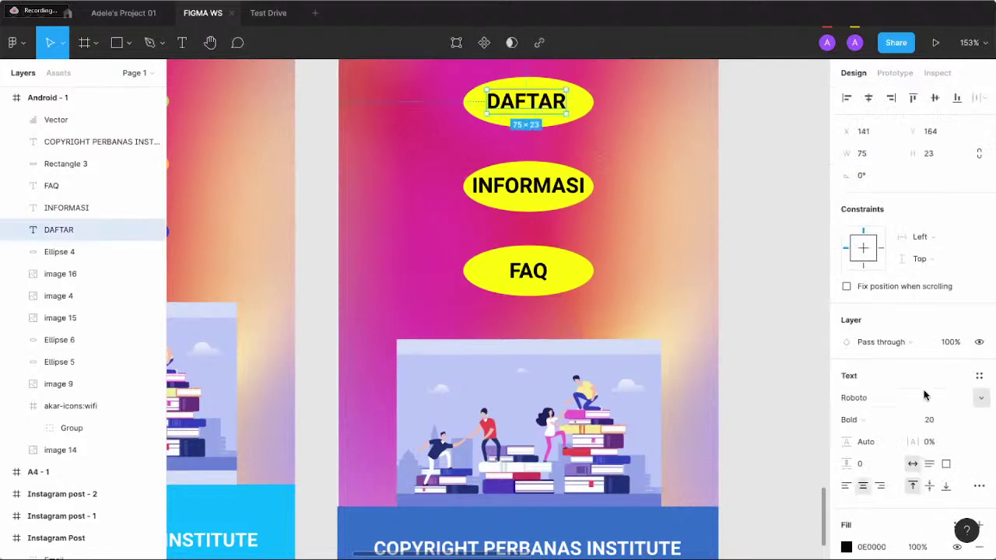
{"action": "scroll", "coordinate": [924, 396], "scroll_direction": "down", "scroll_amount": 2}
{"action": "left_click", "coordinate": [979, 474]}
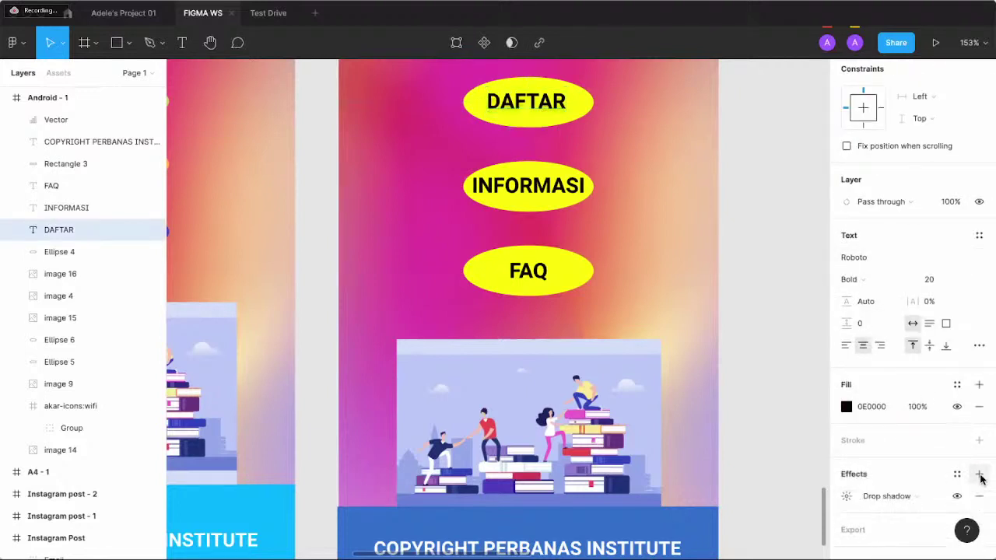
{"action": "scroll", "coordinate": [926, 459], "scroll_direction": "down", "scroll_amount": 1}
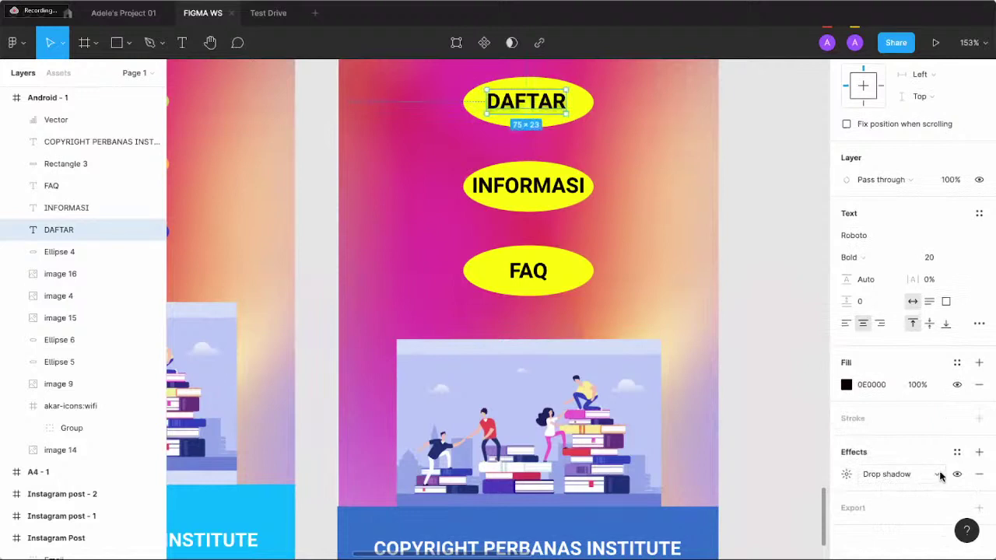
{"action": "left_click", "coordinate": [938, 475]}
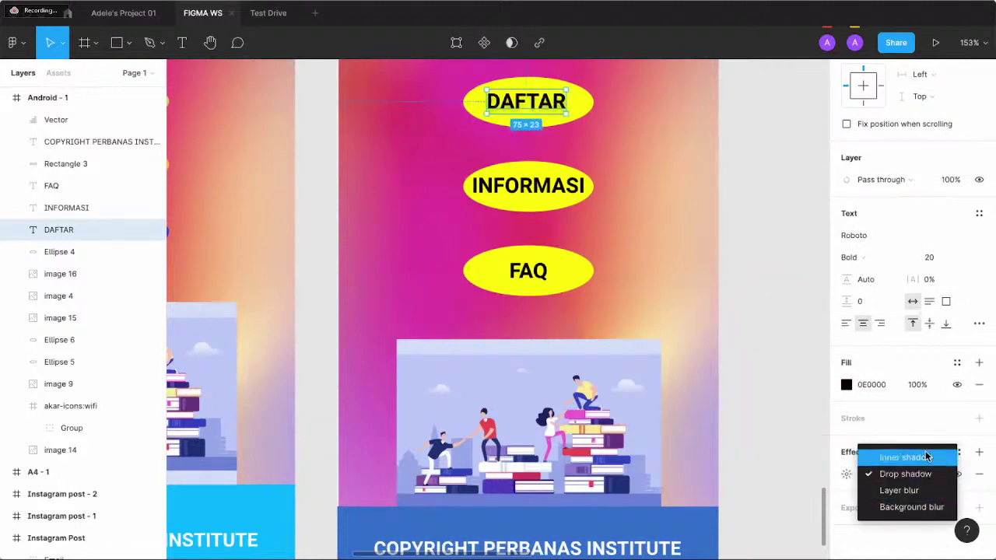
{"action": "left_click", "coordinate": [928, 458]}
{"action": "left_click", "coordinate": [939, 476]}
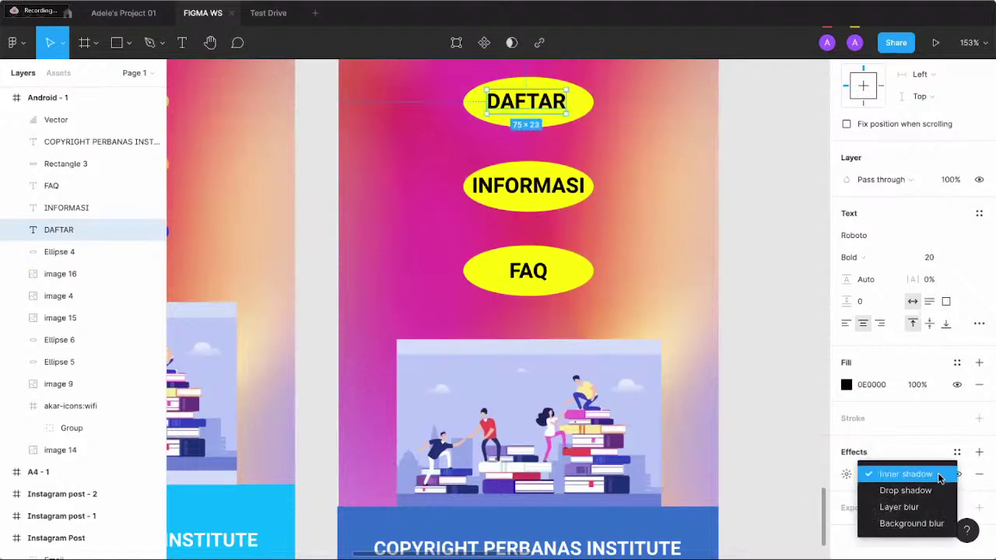
{"action": "left_click", "coordinate": [929, 506]}
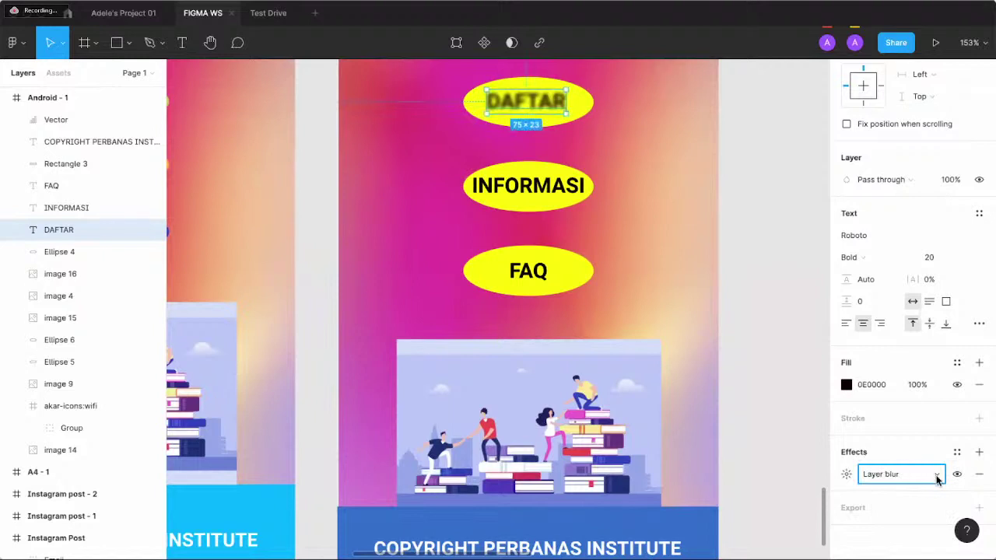
{"action": "left_click", "coordinate": [934, 477]}
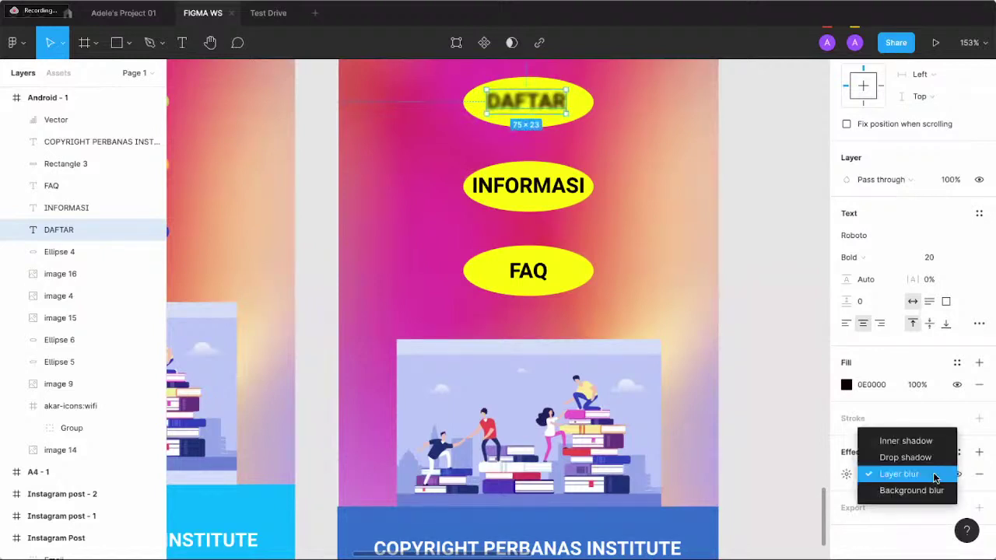
{"action": "left_click", "coordinate": [932, 488]}
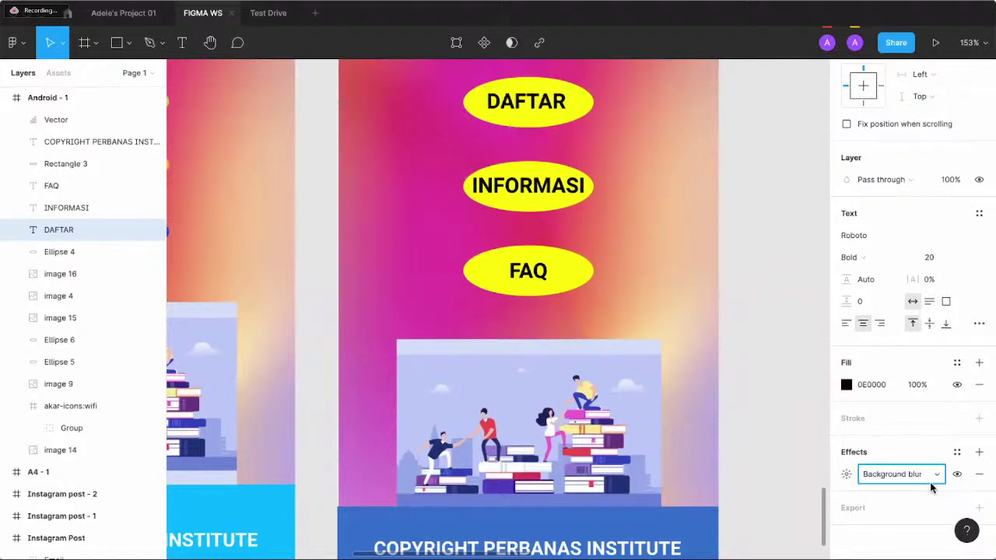
- Settle on Drop shadow for DAFTAR, toggle its visibility off and on, then select Android - 1
{"action": "left_click", "coordinate": [936, 476]}
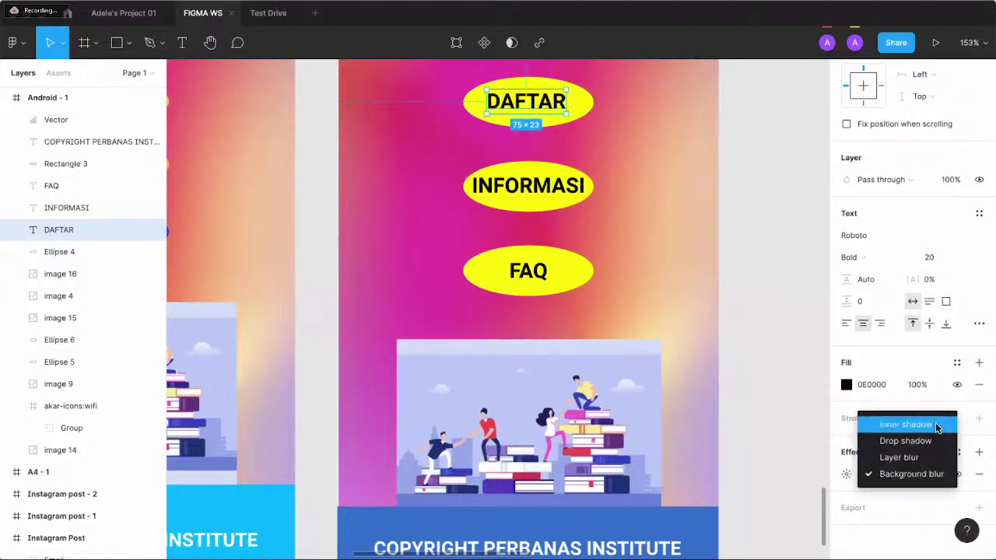
{"action": "left_click", "coordinate": [930, 441]}
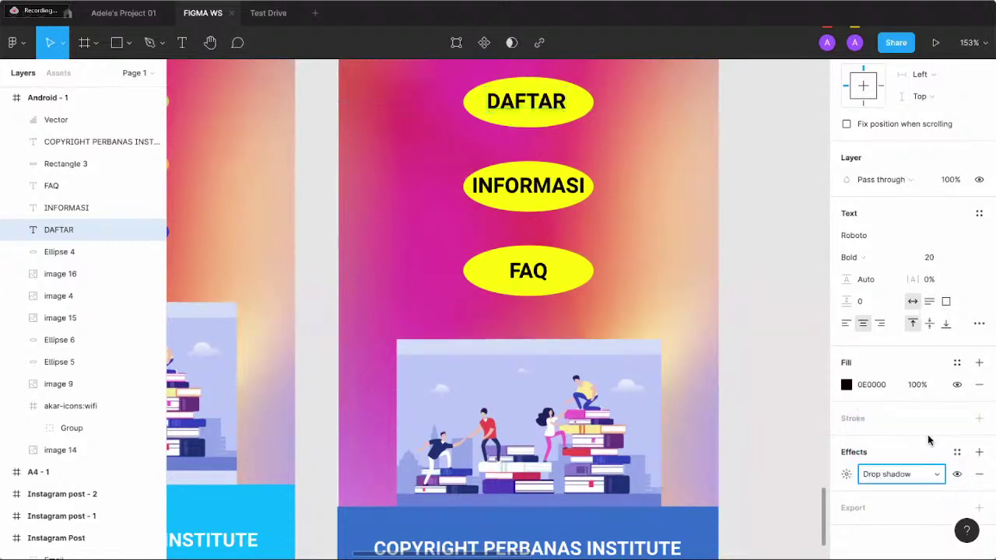
{"action": "left_click", "coordinate": [957, 474]}
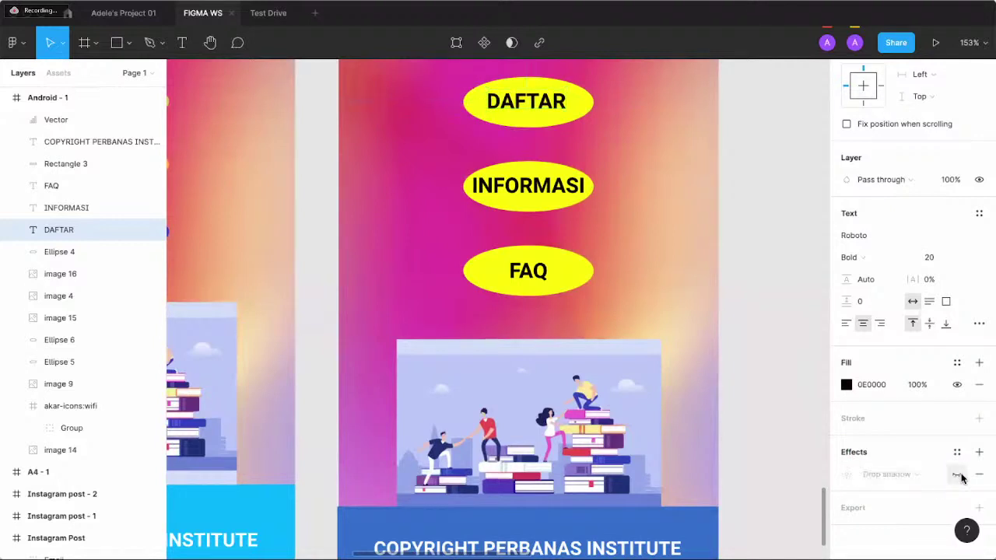
{"action": "left_click", "coordinate": [958, 474]}
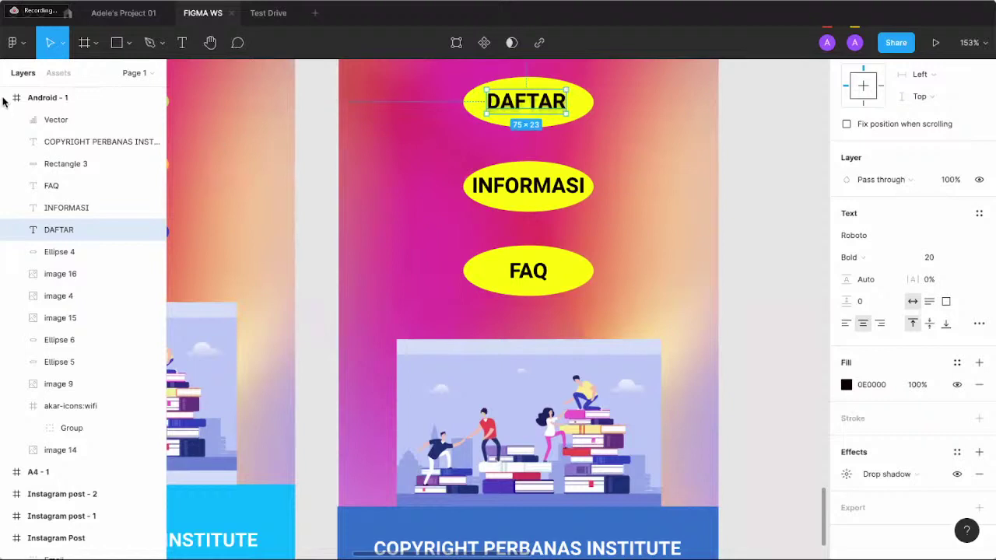
{"action": "left_click", "coordinate": [380, 172]}
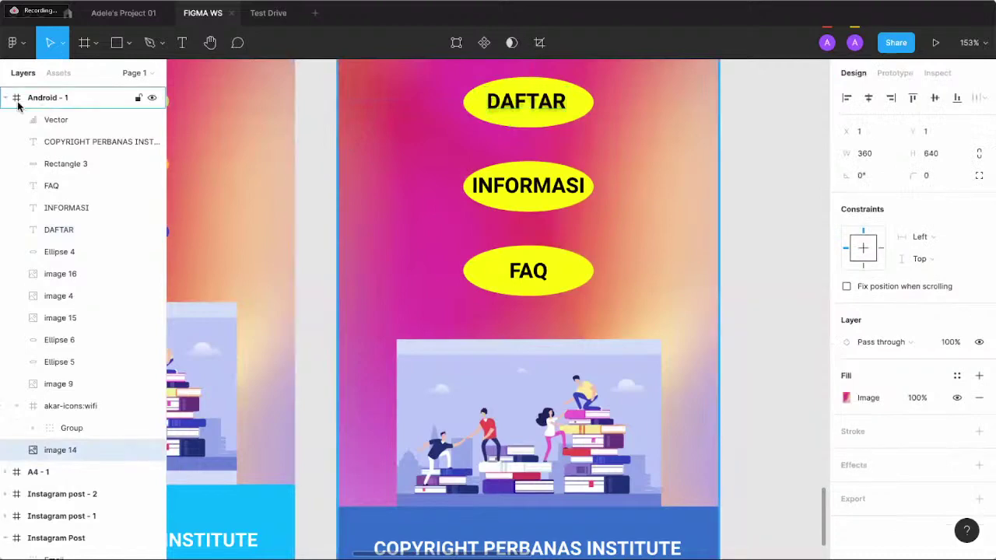
{"action": "left_click", "coordinate": [51, 100]}
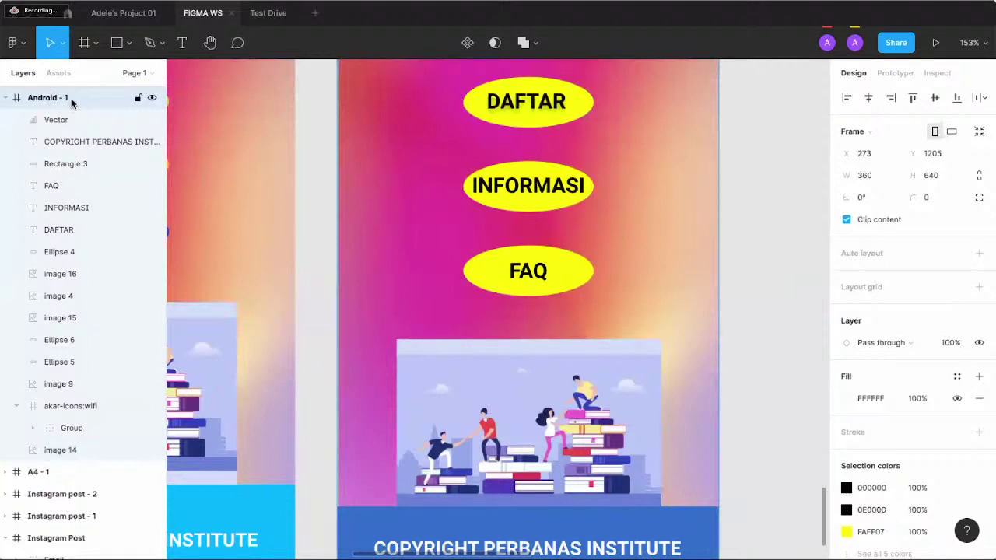
- Open File > Export and select the layers from Vector through image 14
{"action": "left_click", "coordinate": [119, 0]}
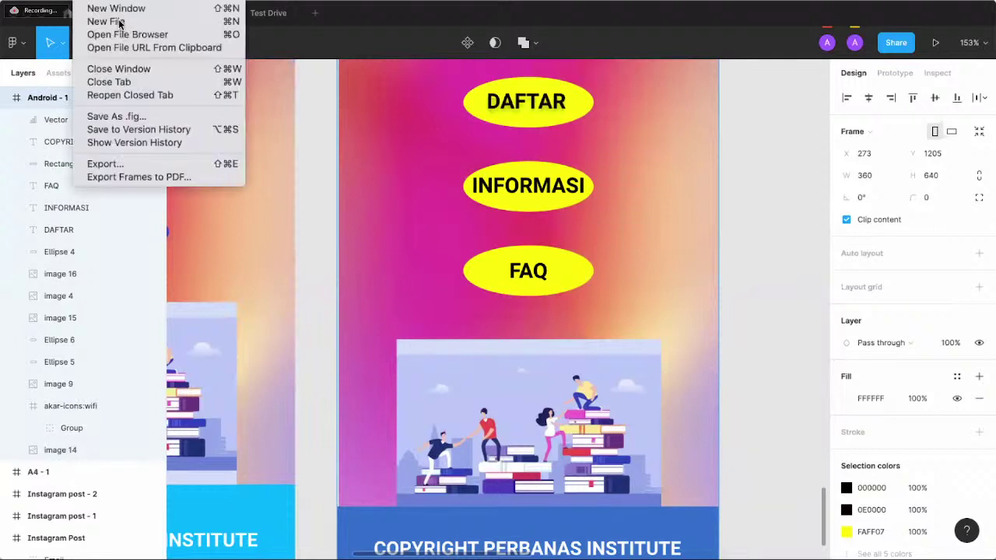
{"action": "left_click", "coordinate": [145, 164]}
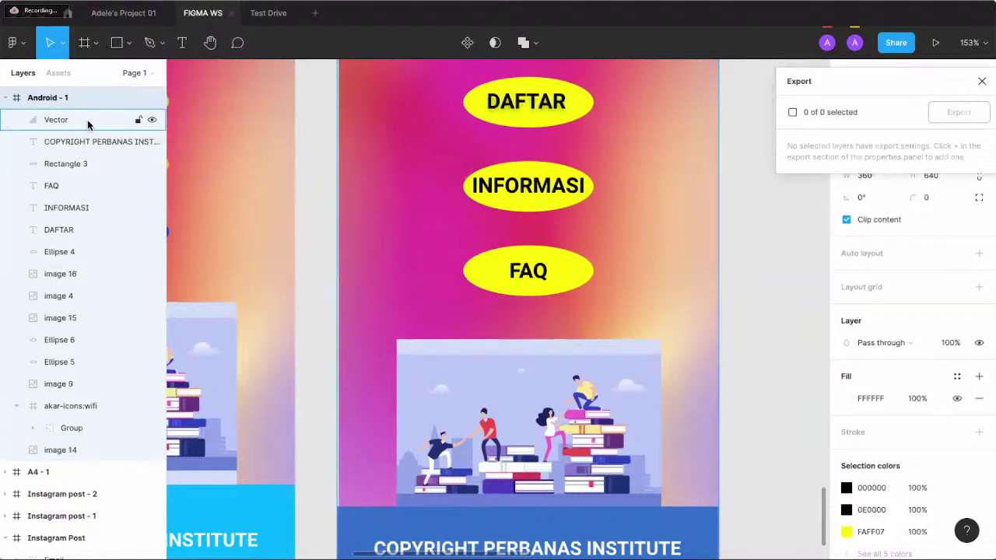
{"action": "left_click", "coordinate": [88, 123]}
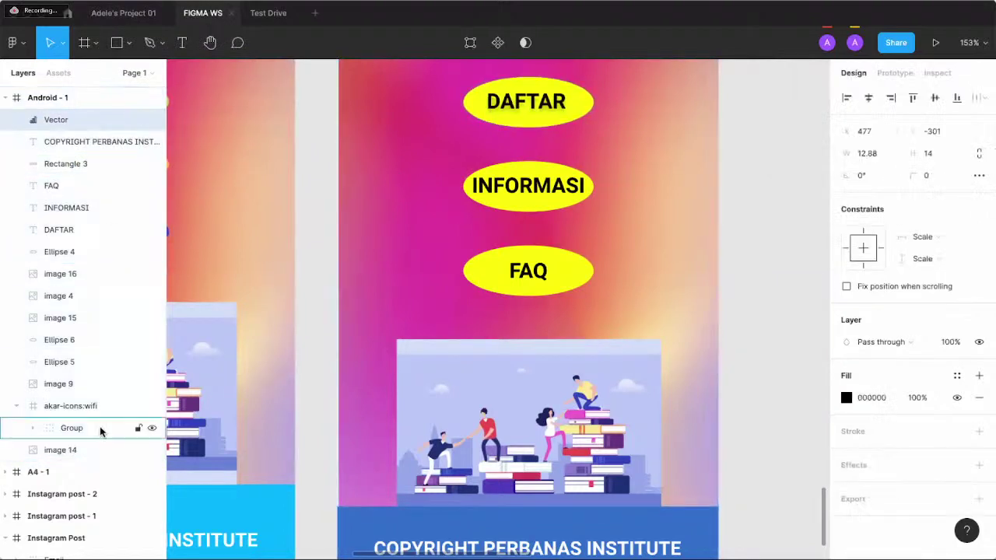
{"action": "left_click", "coordinate": [96, 450], "text": "shift"}
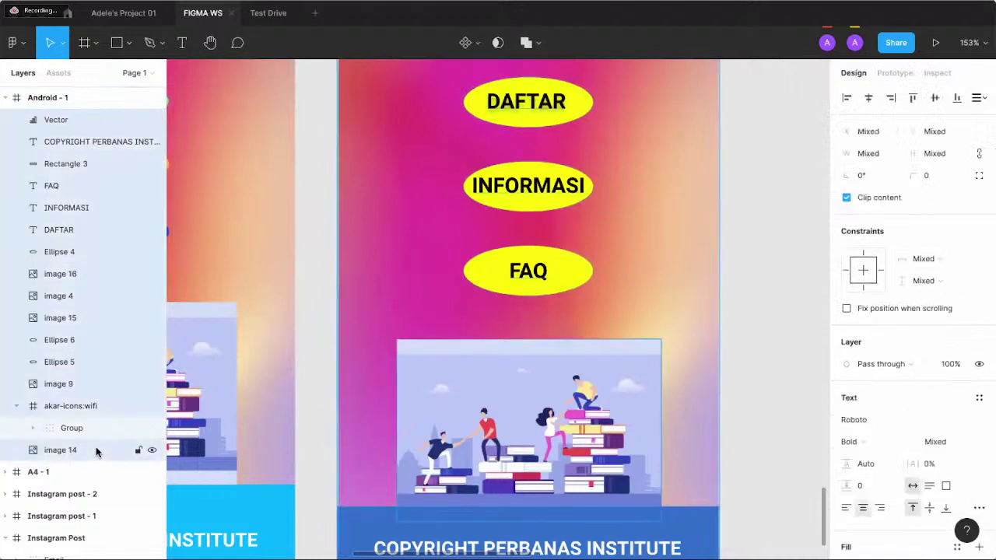
- Reopen Export for the selection, collapse Android - 1 and scroll up to the orange Flyer
{"action": "left_click", "coordinate": [89, 0]}
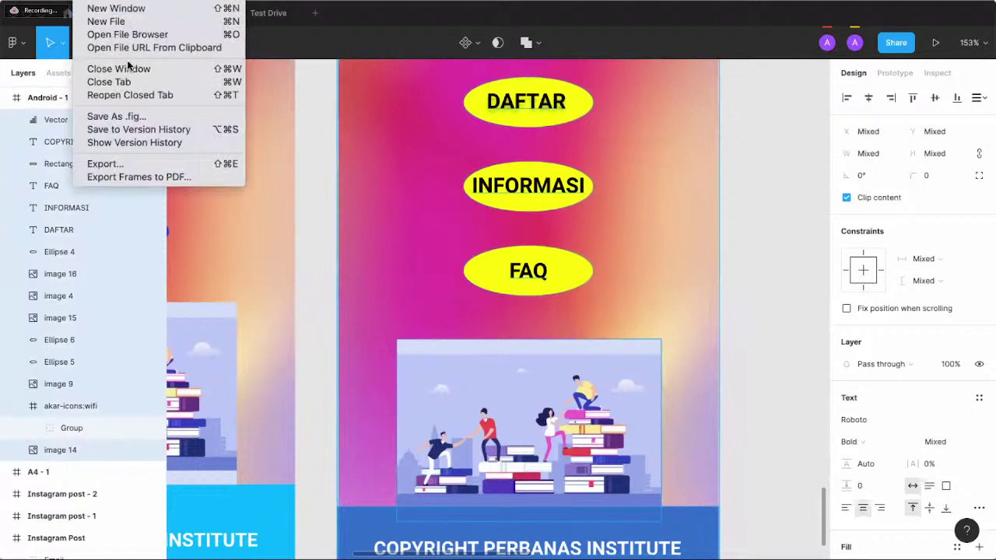
{"action": "left_click", "coordinate": [105, 164]}
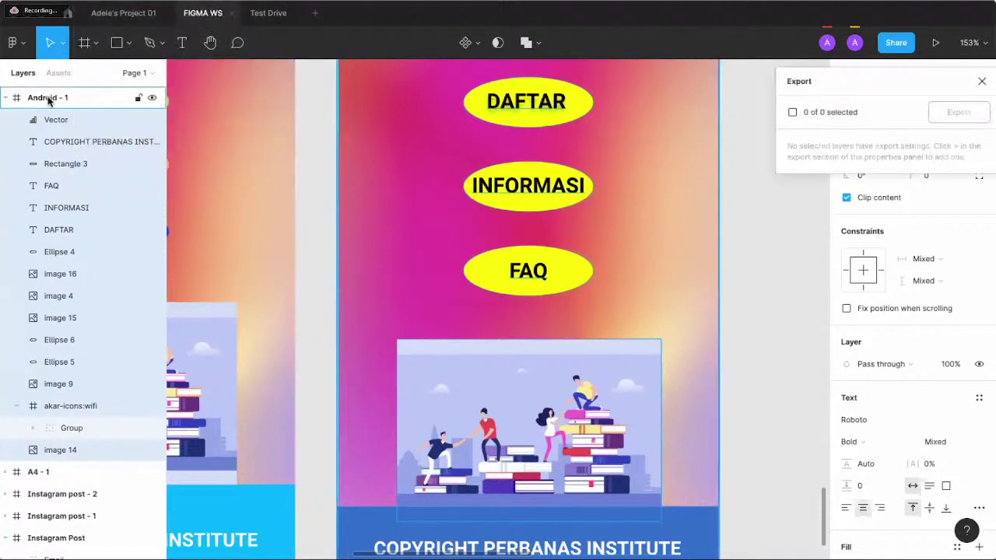
{"action": "left_click", "coordinate": [7, 99]}
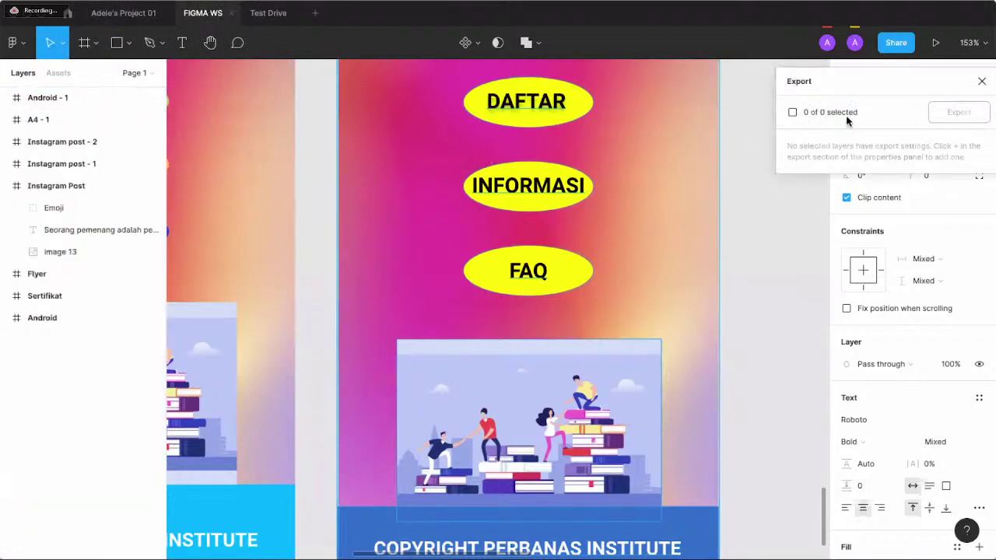
{"action": "scroll", "coordinate": [736, 249], "scroll_direction": "up", "scroll_amount": 10}
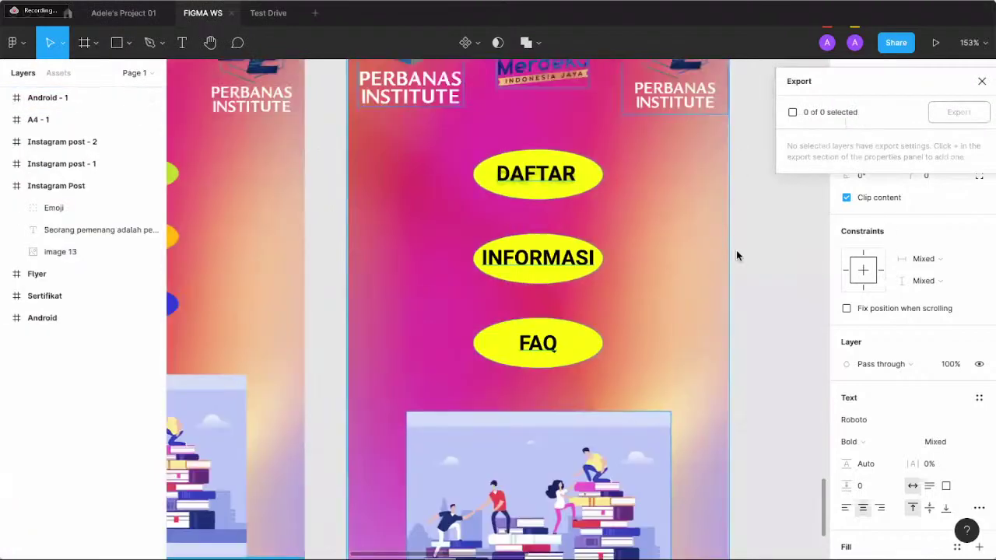
{"action": "scroll", "coordinate": [736, 250], "scroll_direction": "up", "scroll_amount": 10}
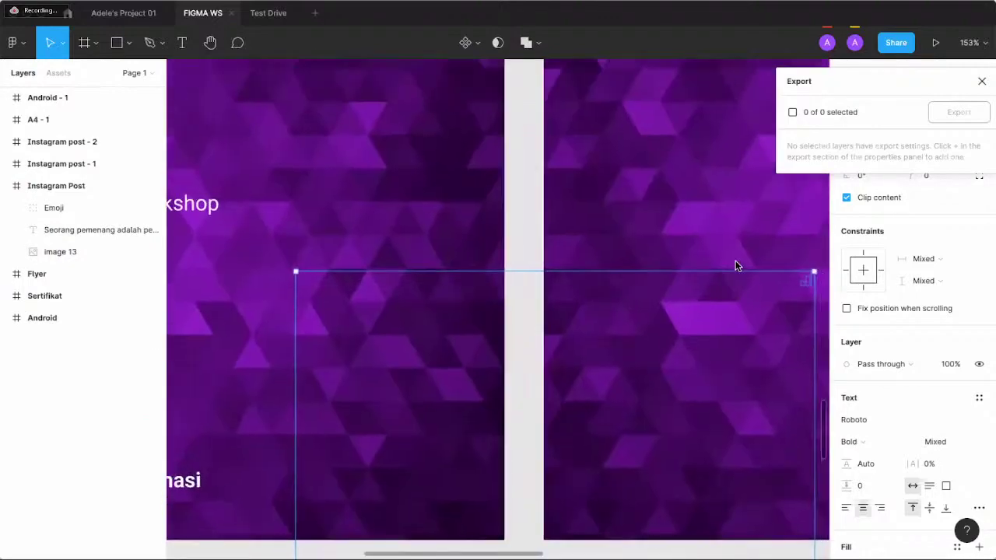
{"action": "scroll", "coordinate": [736, 257], "scroll_direction": "down", "scroll_amount": 3, "text": "ctrl"}
{"action": "scroll", "coordinate": [630, 235], "scroll_direction": "up", "scroll_amount": 6}
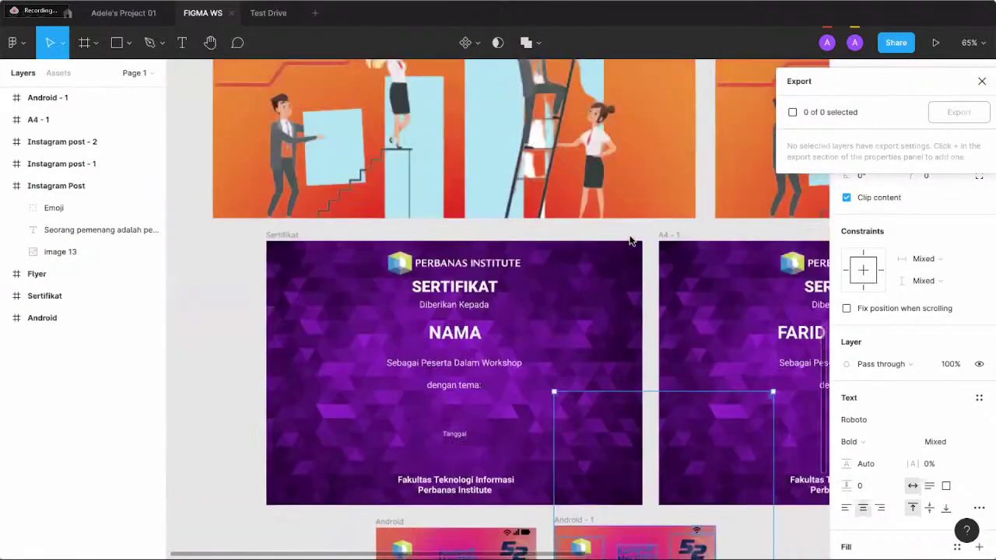
{"action": "scroll", "coordinate": [629, 235], "scroll_direction": "up", "scroll_amount": 3, "text": "ctrl"}
{"action": "scroll", "coordinate": [630, 235], "scroll_direction": "up", "scroll_amount": 3}
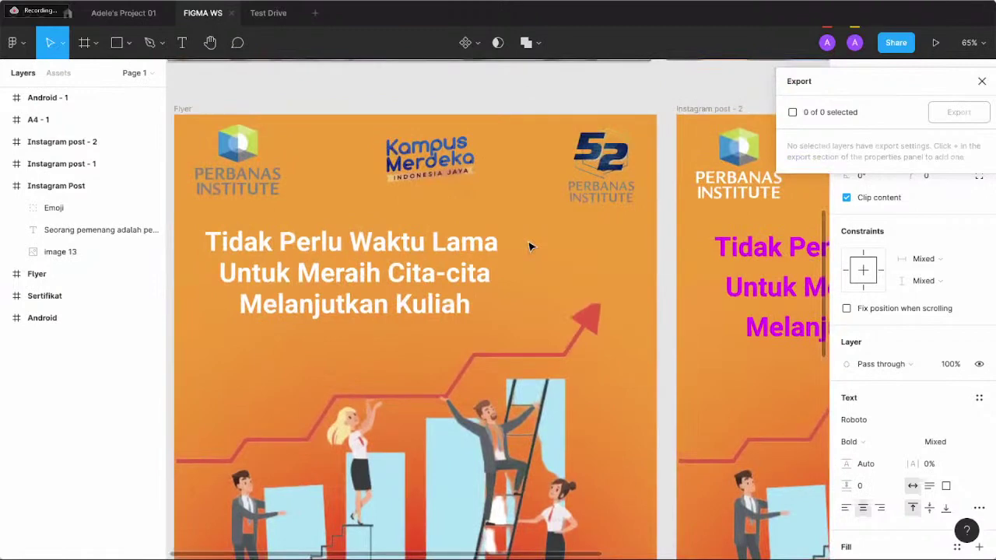
- Select the Instagram post - 1 frame and bring up its export options
{"action": "left_click", "coordinate": [528, 243]}
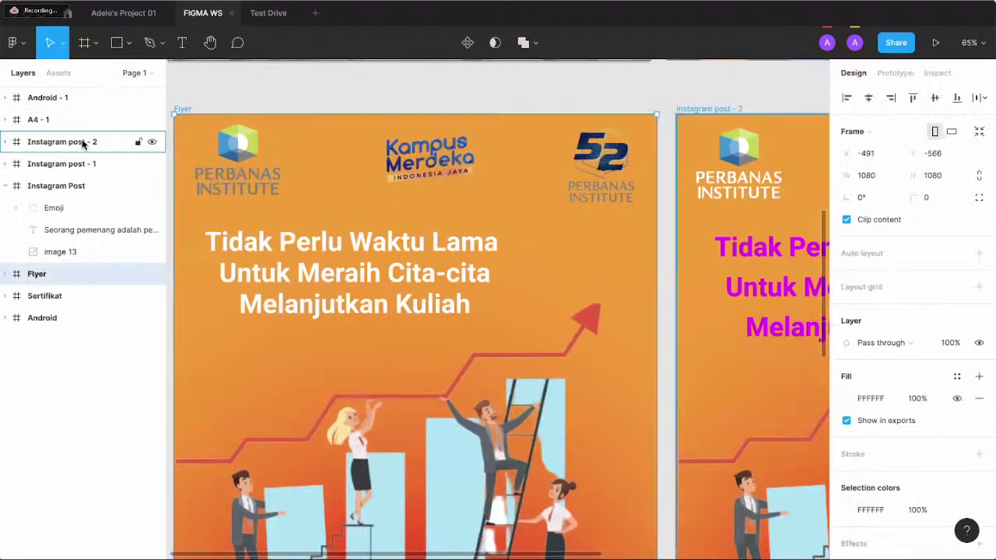
{"action": "left_click", "coordinate": [7, 186]}
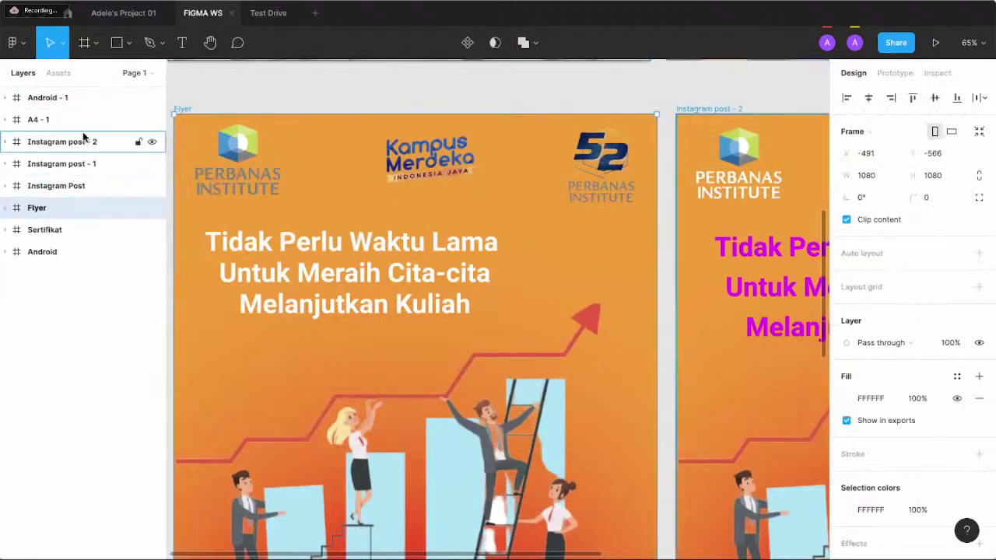
{"action": "left_click", "coordinate": [101, 169]}
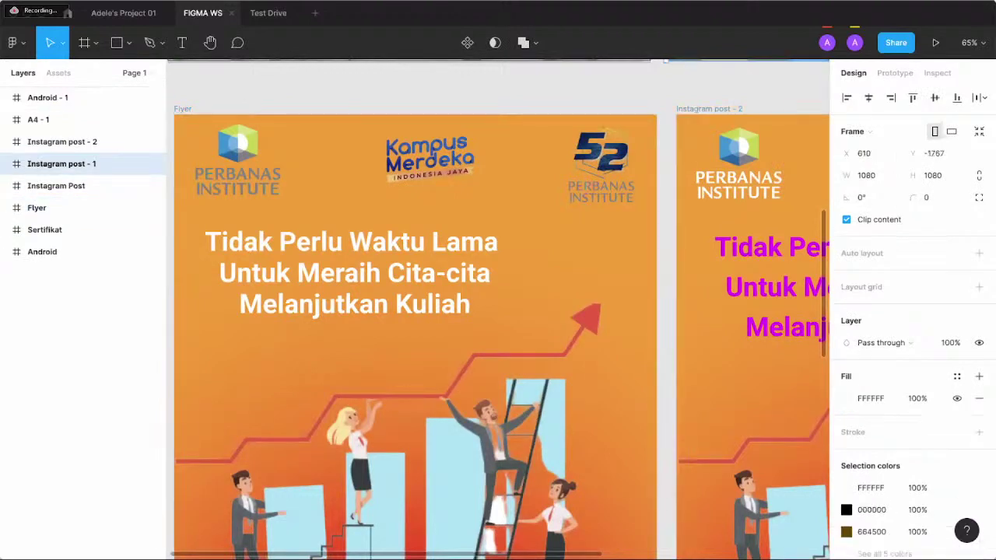
{"action": "left_click", "coordinate": [78, 0]}
{"action": "left_click", "coordinate": [124, 163]}
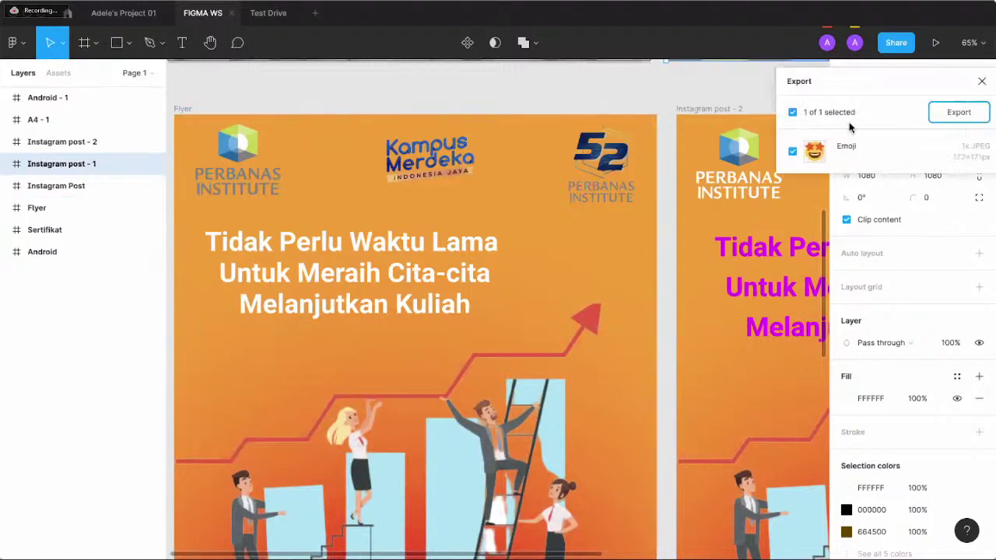
{"action": "left_click", "coordinate": [6, 165]}
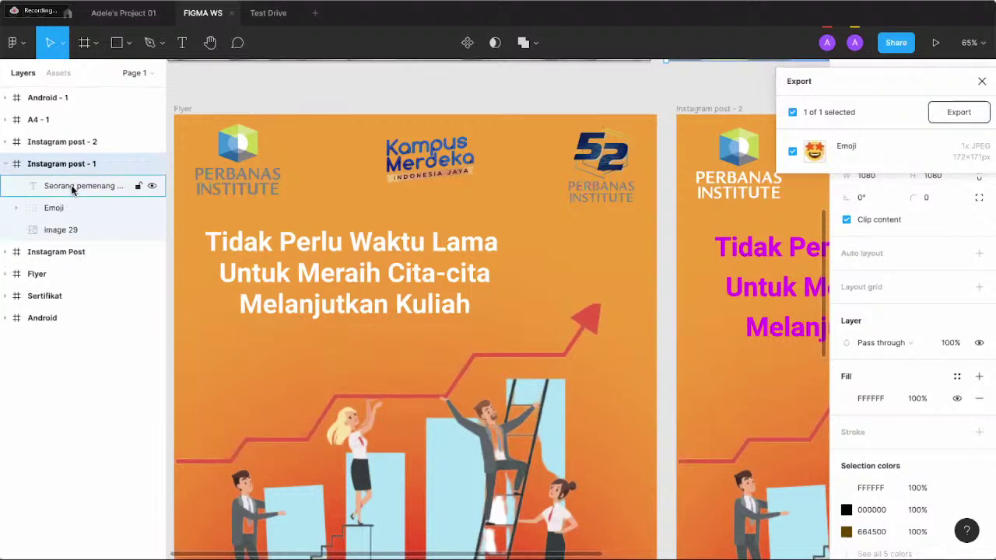
{"action": "left_click", "coordinate": [72, 189]}
{"action": "left_click", "coordinate": [76, 170]}
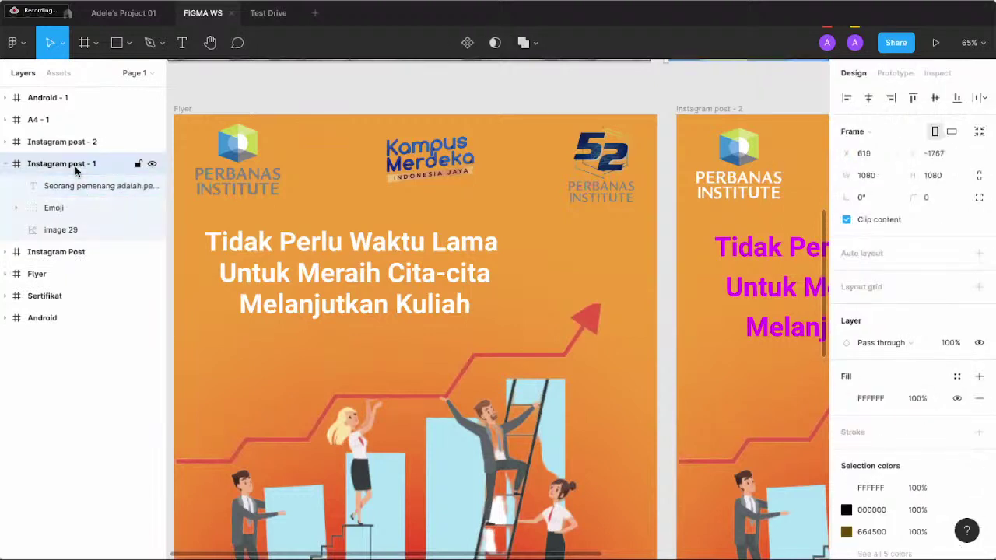
{"action": "left_click", "coordinate": [78, 1]}
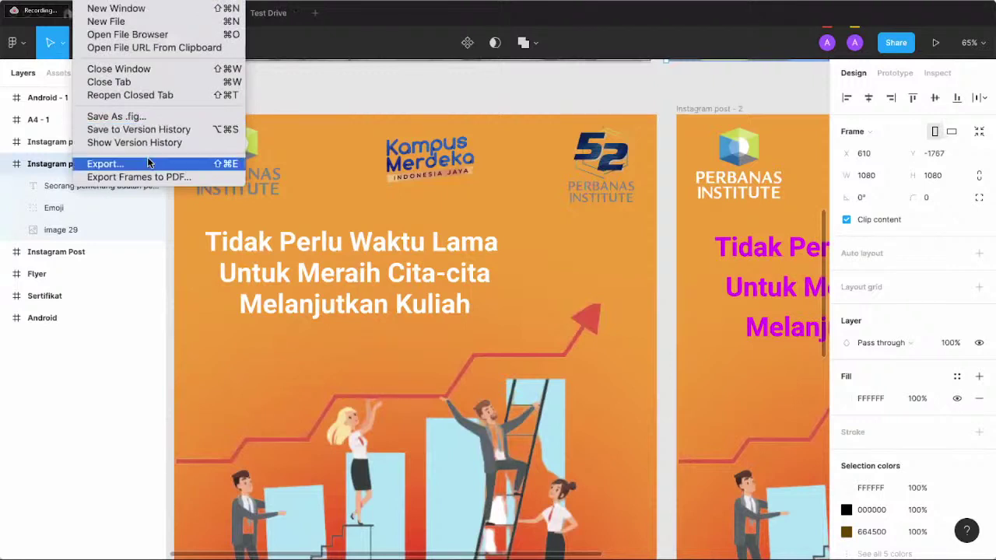
{"action": "left_click", "coordinate": [149, 163]}
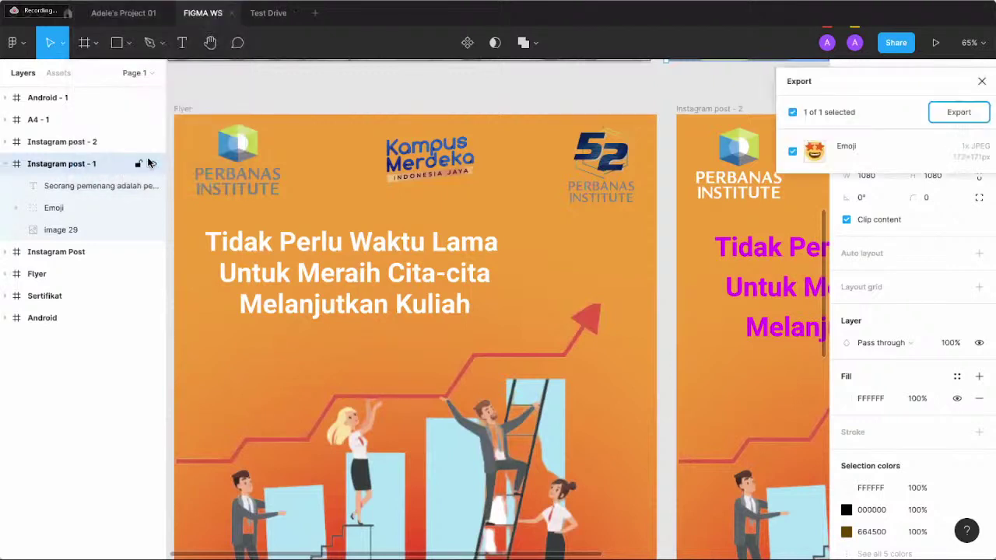
- Select the caption through image 29 and export the Emoji layer as a 1x JPEG
{"action": "left_click", "coordinate": [87, 188]}
{"action": "left_click", "coordinate": [77, 228], "text": "shift"}
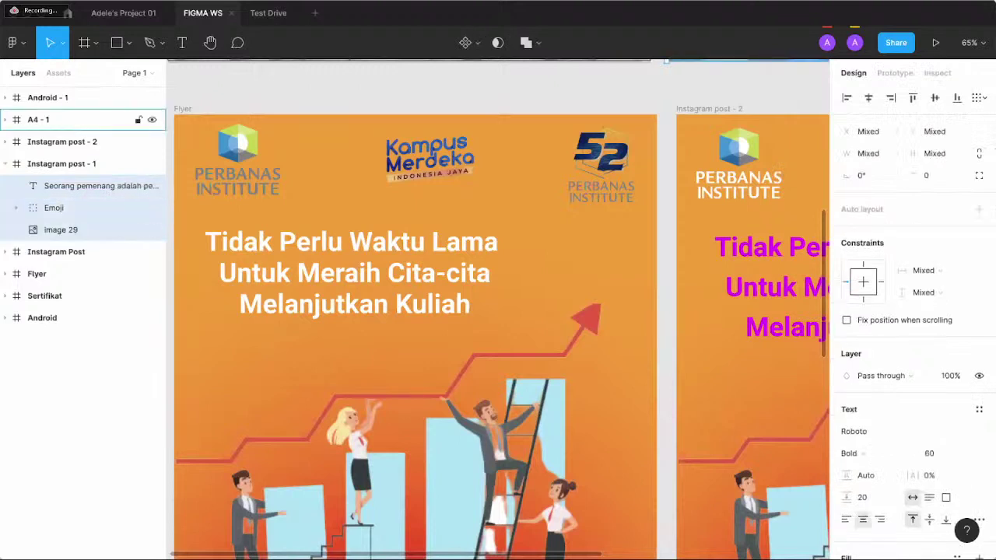
{"action": "left_click", "coordinate": [94, 0]}
{"action": "left_click", "coordinate": [137, 164]}
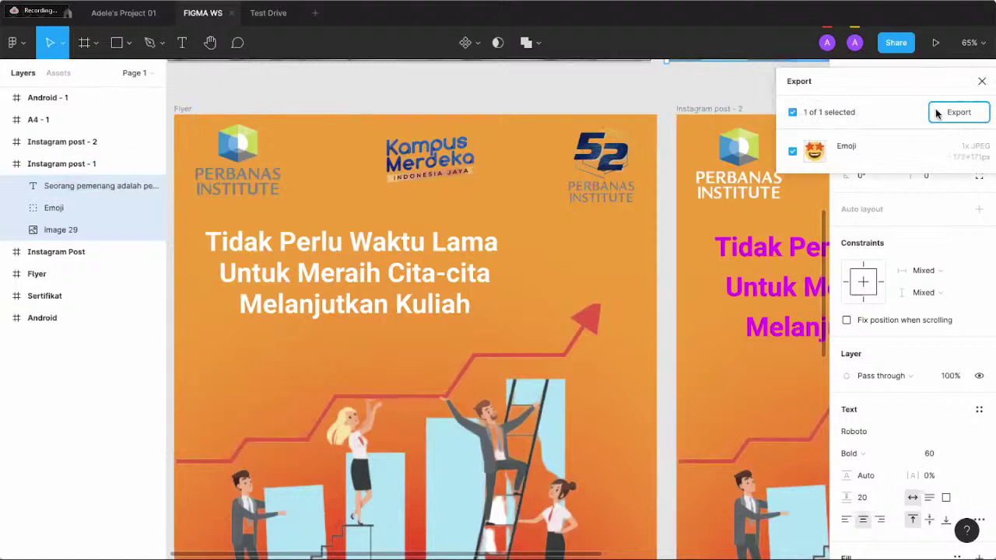
{"action": "left_click", "coordinate": [938, 113]}
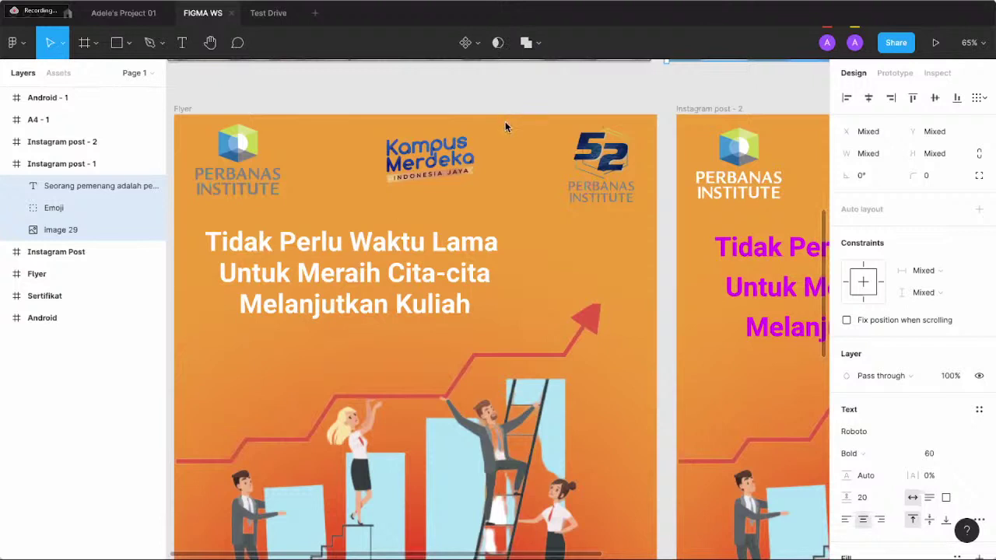
- Add a JPG export setting to the three selected layers, export them, and clear the selection
{"action": "scroll", "coordinate": [869, 376], "scroll_direction": "down", "scroll_amount": 4}
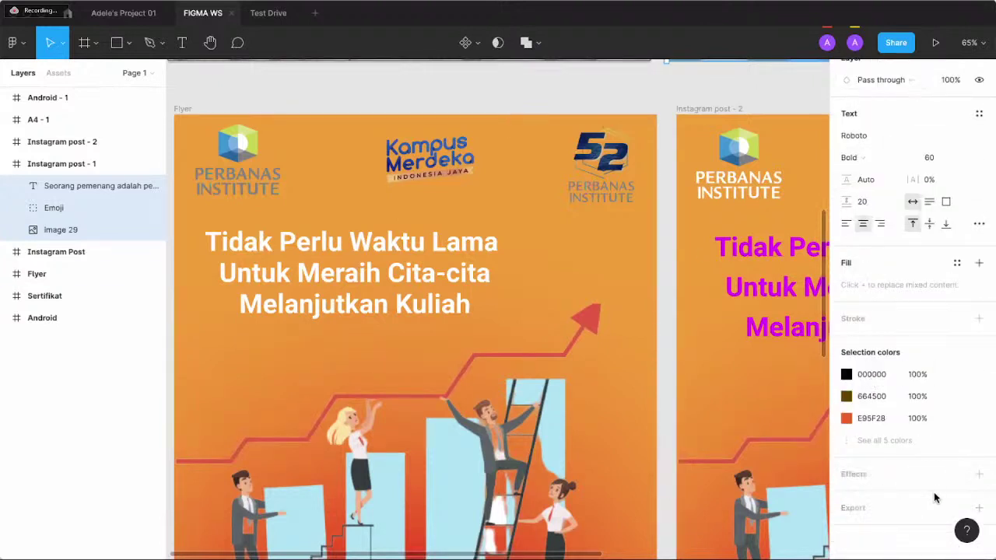
{"action": "left_click", "coordinate": [978, 510]}
{"action": "scroll", "coordinate": [912, 438], "scroll_direction": "down", "scroll_amount": 2}
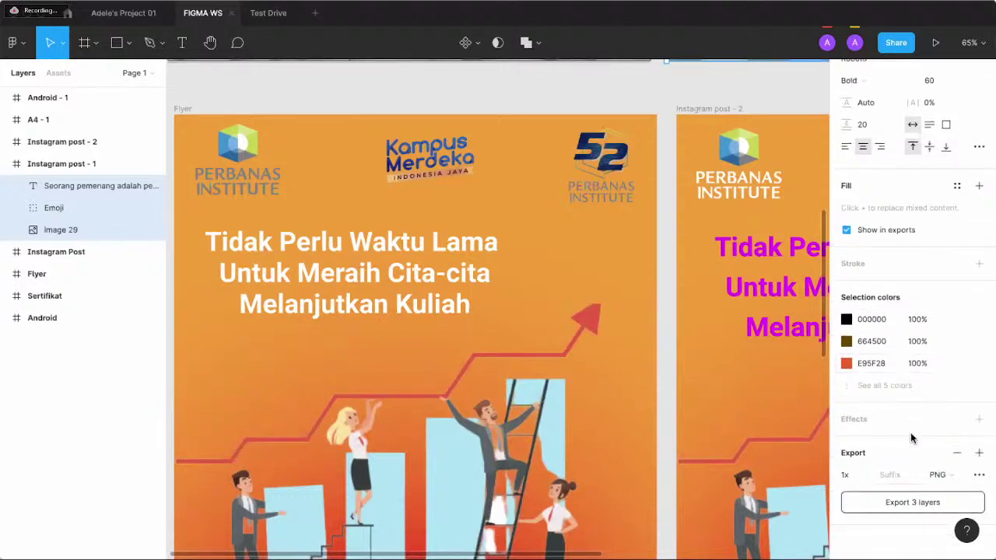
{"action": "left_click", "coordinate": [950, 478]}
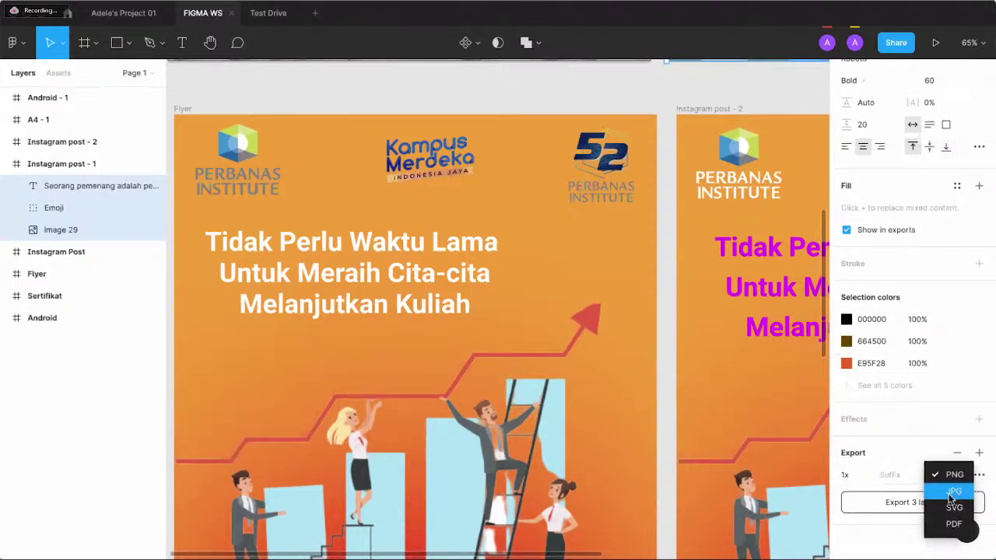
{"action": "left_click", "coordinate": [954, 491]}
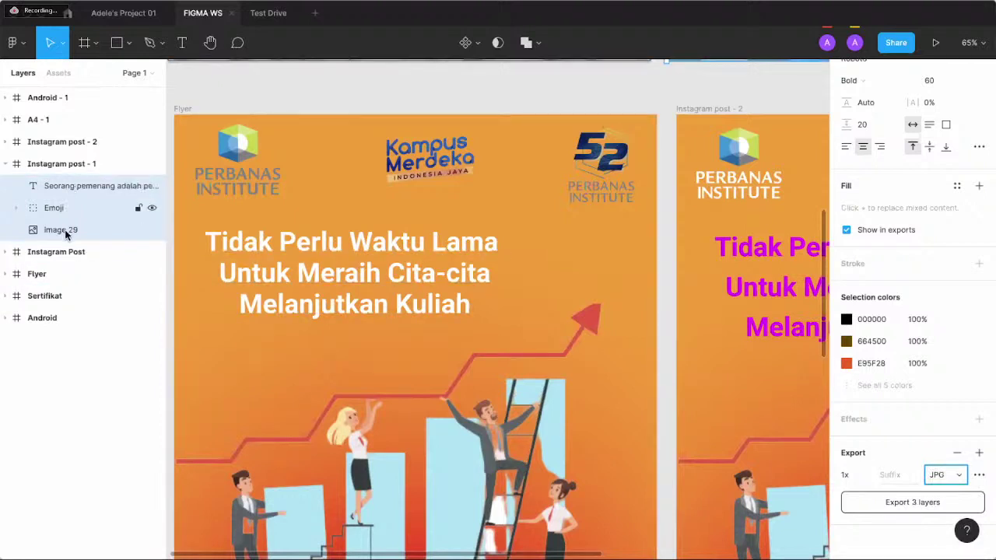
{"action": "left_click", "coordinate": [902, 505]}
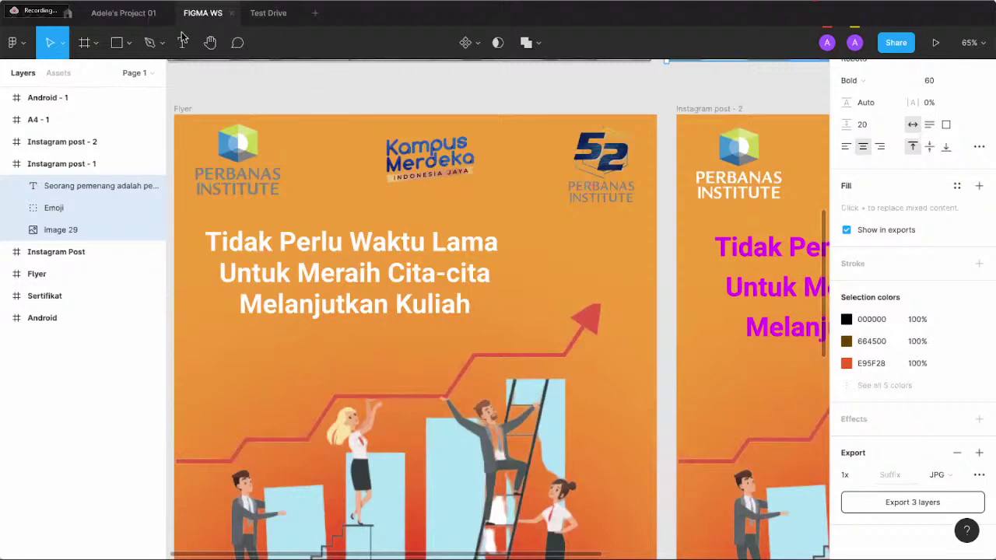
{"action": "left_click", "coordinate": [246, 90]}
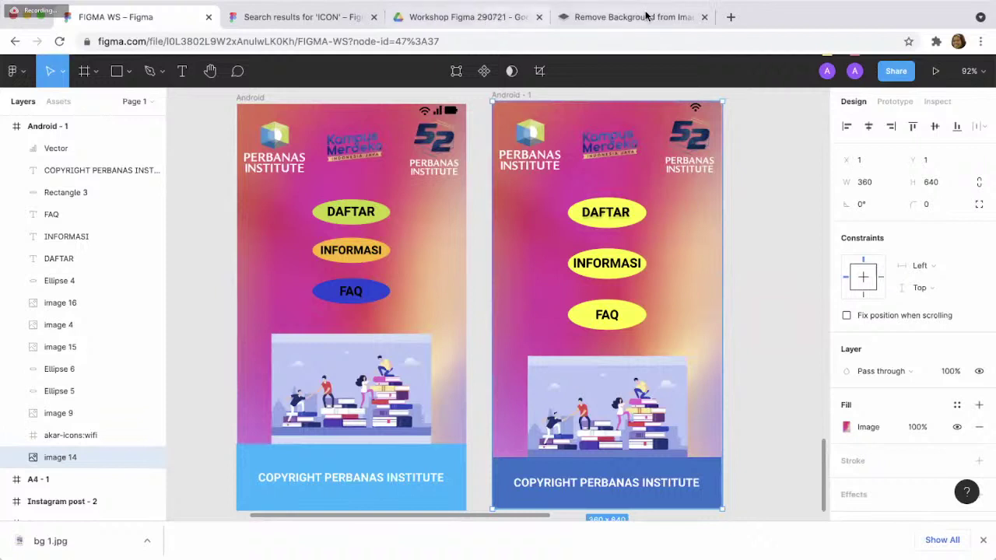
- View the remove.bg page, then load unsplash.com in a new Chrome tab
{"action": "left_click", "coordinate": [688, 18]}
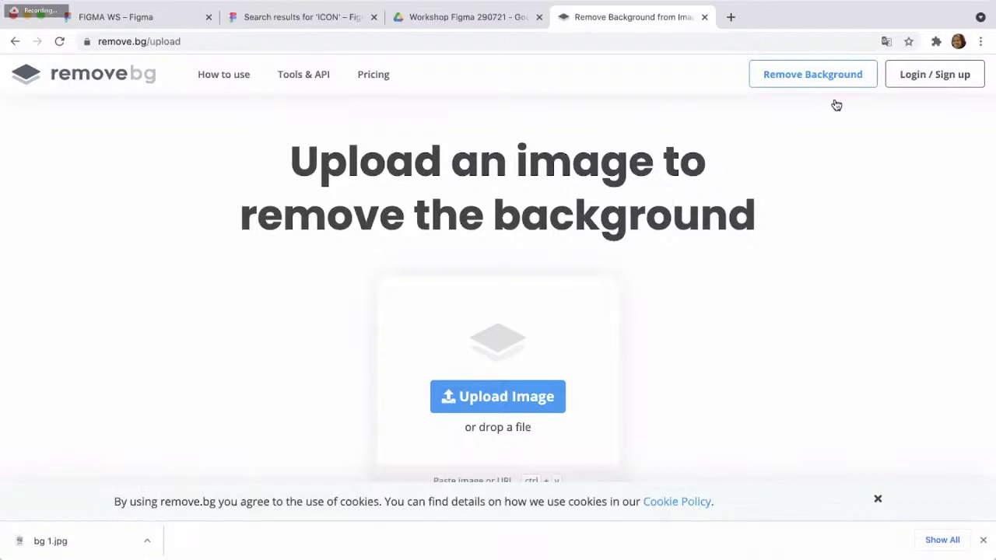
{"action": "key", "text": "super+t"}
{"action": "type", "text": "unsplash.com"}
{"action": "key", "text": "Return"}
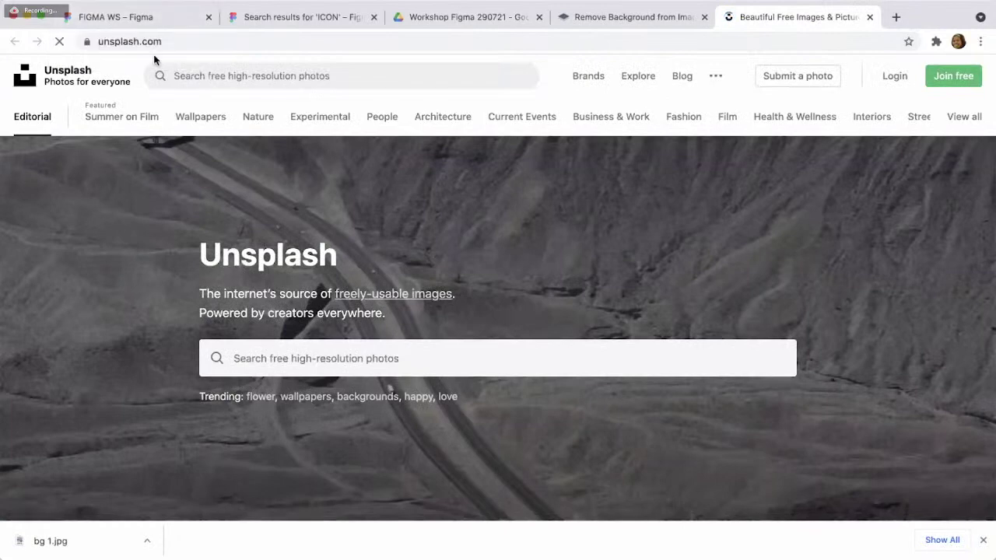
- Back in the Figma file, choose Plugins > Browse plugins in Community from the main menu
{"action": "left_click", "coordinate": [149, 19]}
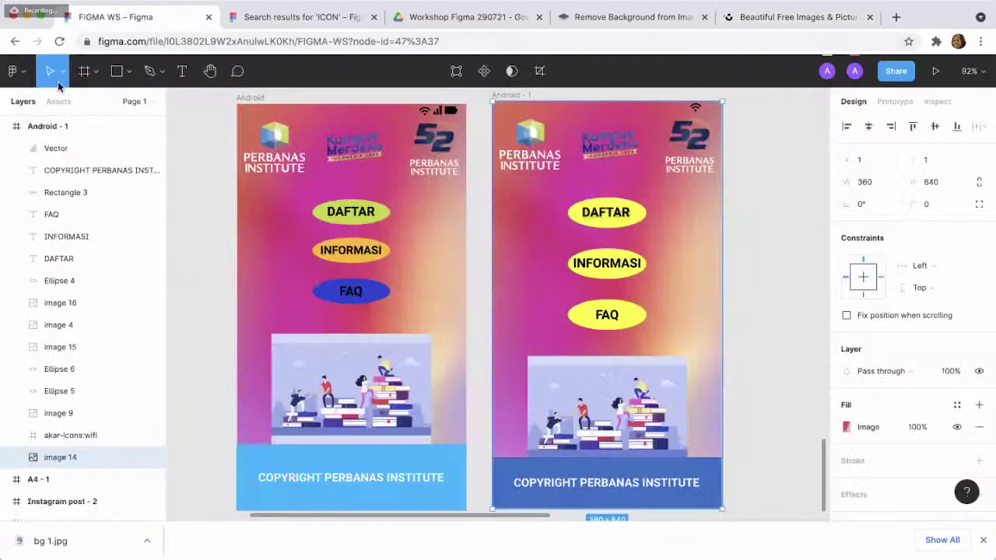
{"action": "left_click", "coordinate": [16, 78]}
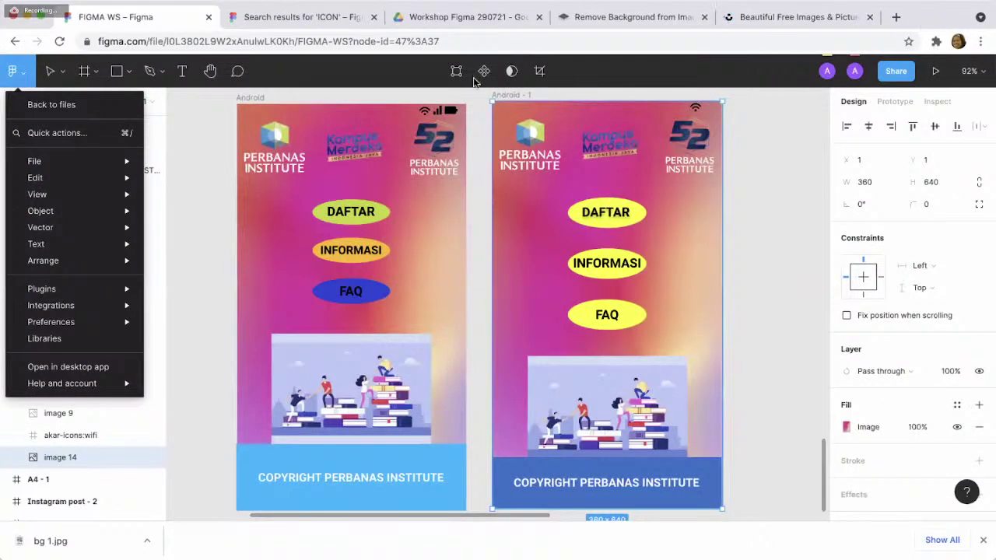
{"action": "mouse_move", "coordinate": [137, 293]}
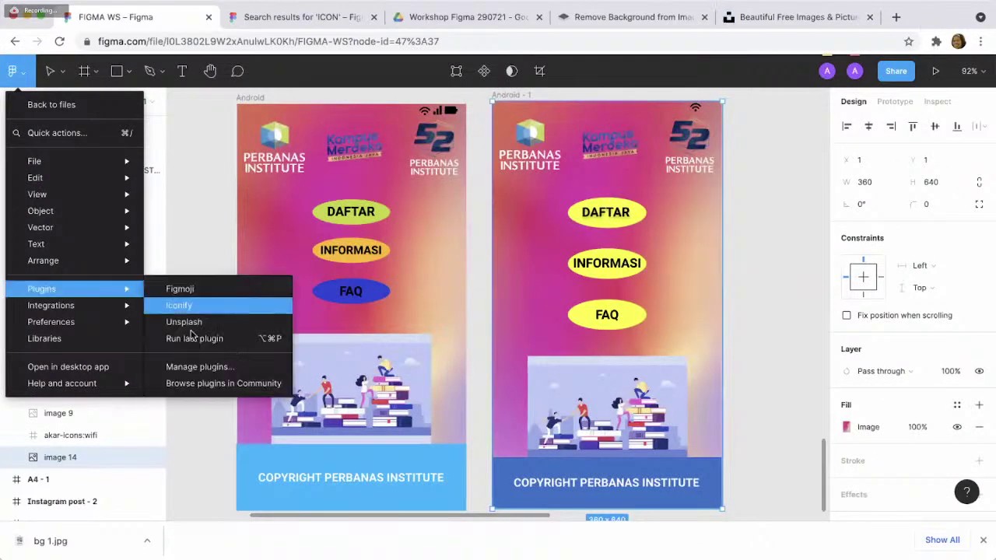
{"action": "left_click", "coordinate": [197, 384]}
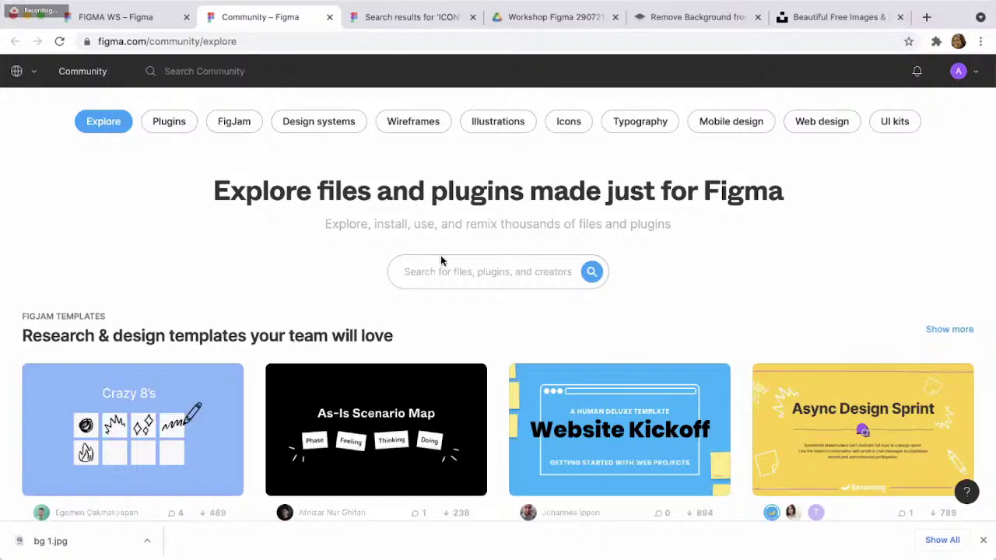
- Search Figma Community for 'UNSPLASH' and filter the results to plugins
{"action": "left_click", "coordinate": [461, 271]}
{"action": "type", "text": "UNSPLASH"}
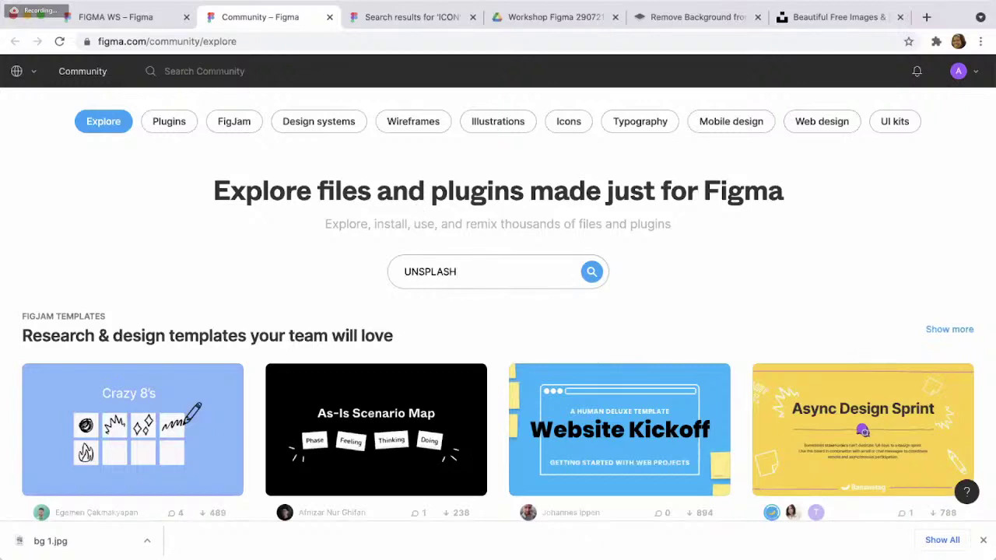
{"action": "key", "text": "Return"}
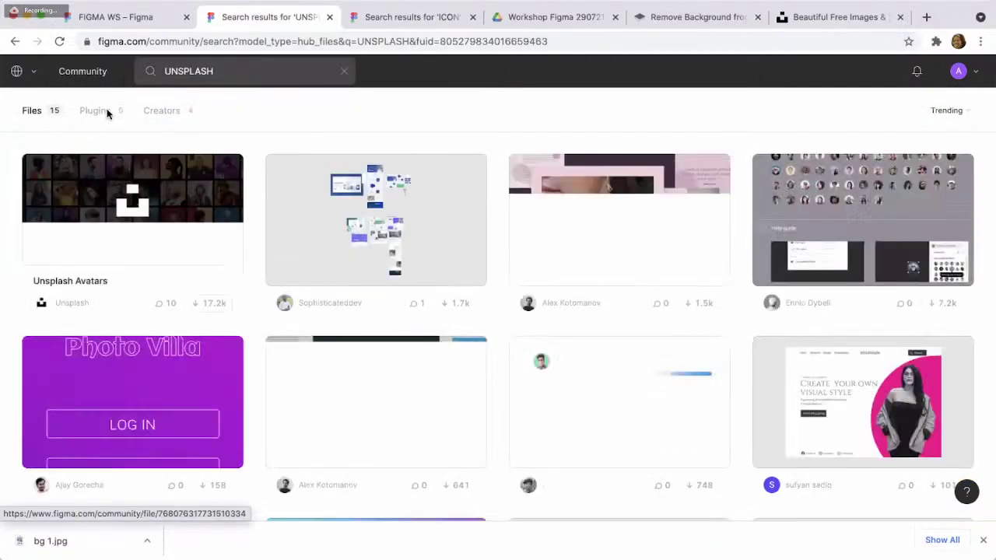
{"action": "left_click", "coordinate": [94, 111]}
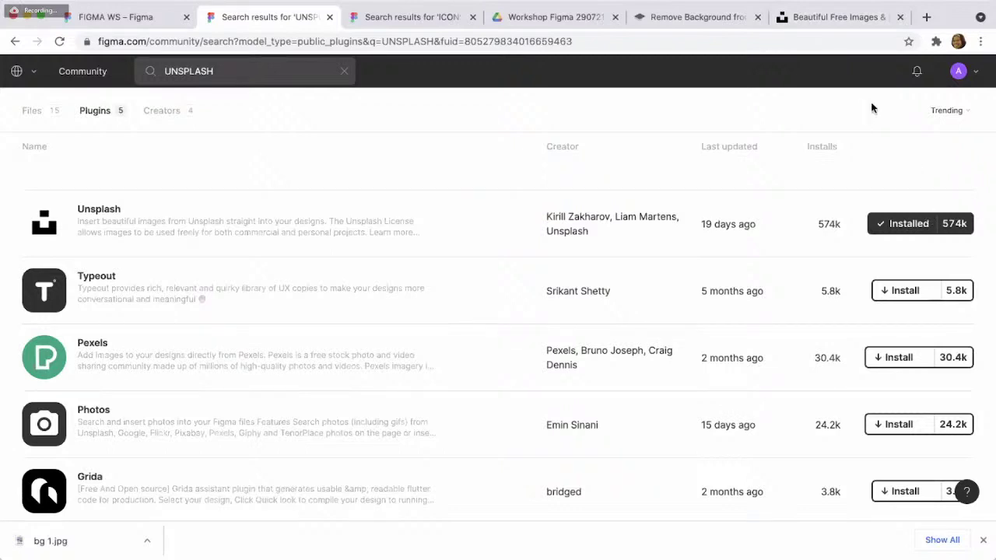
- Load freepik.com in a new browser tab
{"action": "key", "text": "ctrl+t"}
{"action": "type", "text": "freepik.com"}
{"action": "key", "text": "Return"}
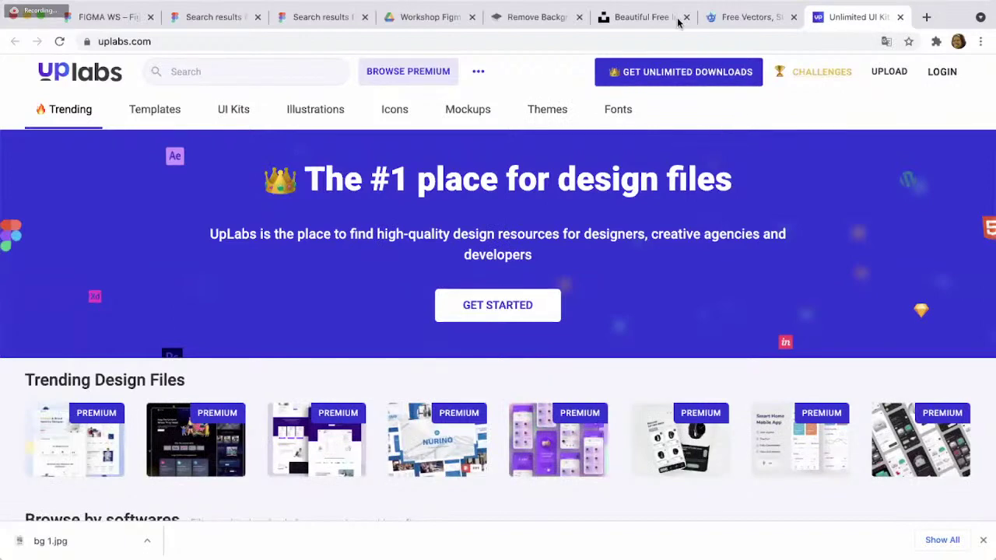
- Skim UpLabs' trending design files, then open dribbble.com in a new tab
{"action": "scroll", "coordinate": [691, 223], "scroll_direction": "down", "scroll_amount": 5}
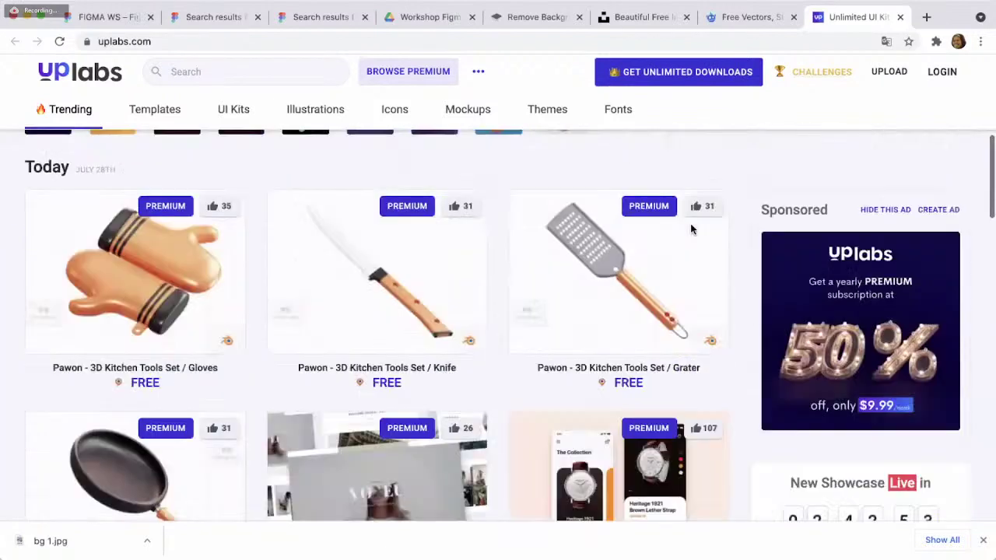
{"action": "scroll", "coordinate": [690, 224], "scroll_direction": "up", "scroll_amount": 5}
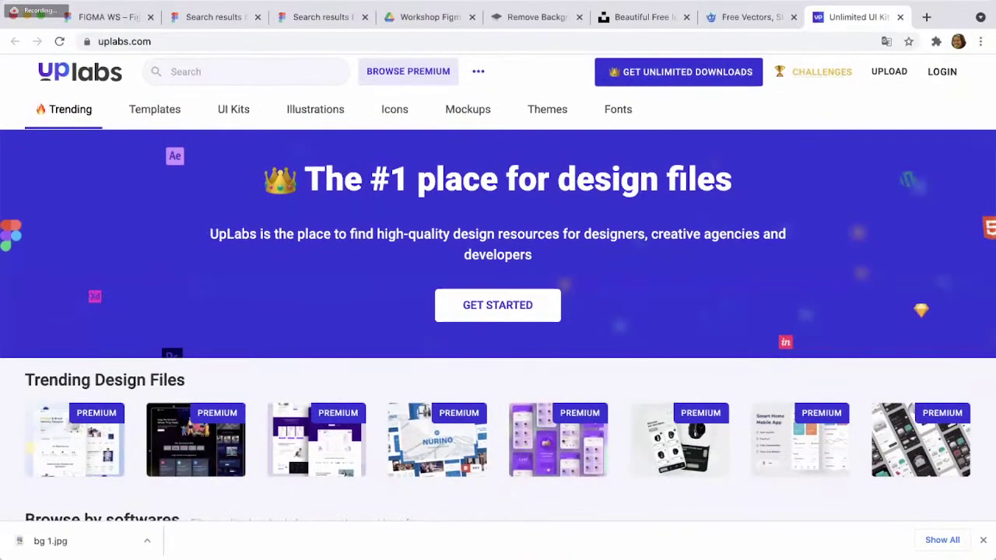
{"action": "left_click", "coordinate": [870, 146]}
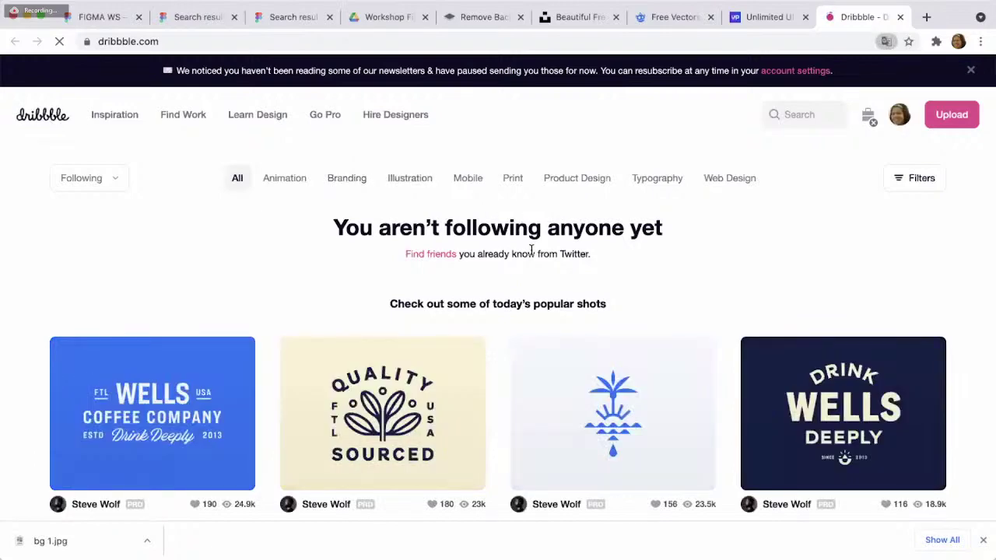
- Browse today's popular shots in the Dribbble feed
{"action": "scroll", "coordinate": [531, 252], "scroll_direction": "down", "scroll_amount": 3}
{"action": "scroll", "coordinate": [531, 253], "scroll_direction": "up", "scroll_amount": 3}
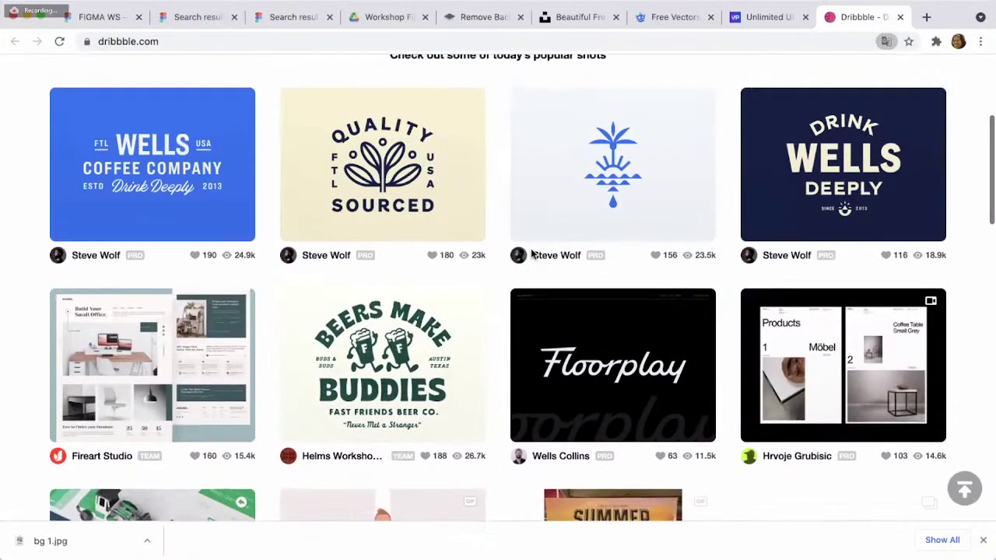
{"action": "scroll", "coordinate": [532, 253], "scroll_direction": "down", "scroll_amount": 2}
{"action": "scroll", "coordinate": [531, 253], "scroll_direction": "down", "scroll_amount": 1}
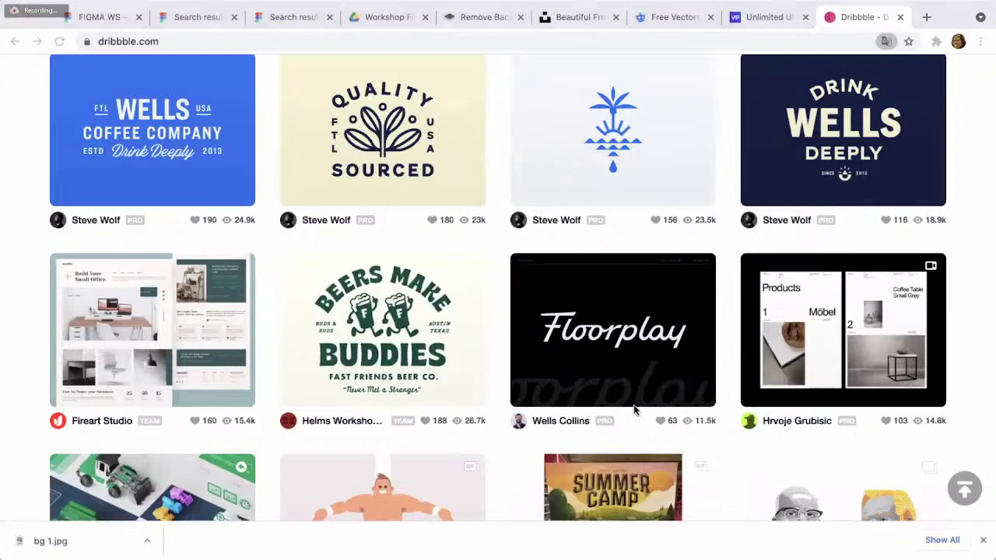
{"action": "left_click", "coordinate": [876, 156]}
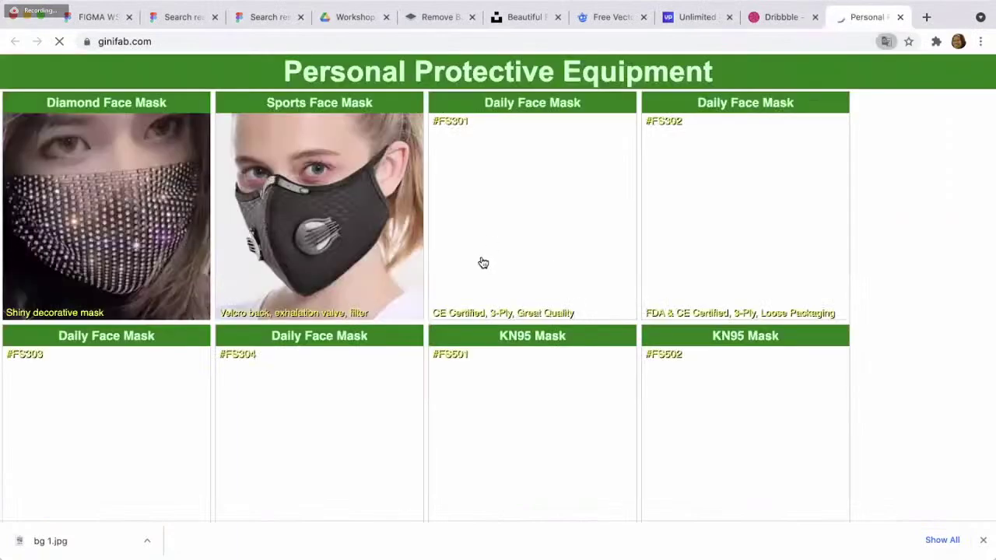
- Close the stray ginifab.com face-mask shop tab and go back to the FIGMA WS file
{"action": "scroll", "coordinate": [778, 233], "scroll_direction": "down", "scroll_amount": 1}
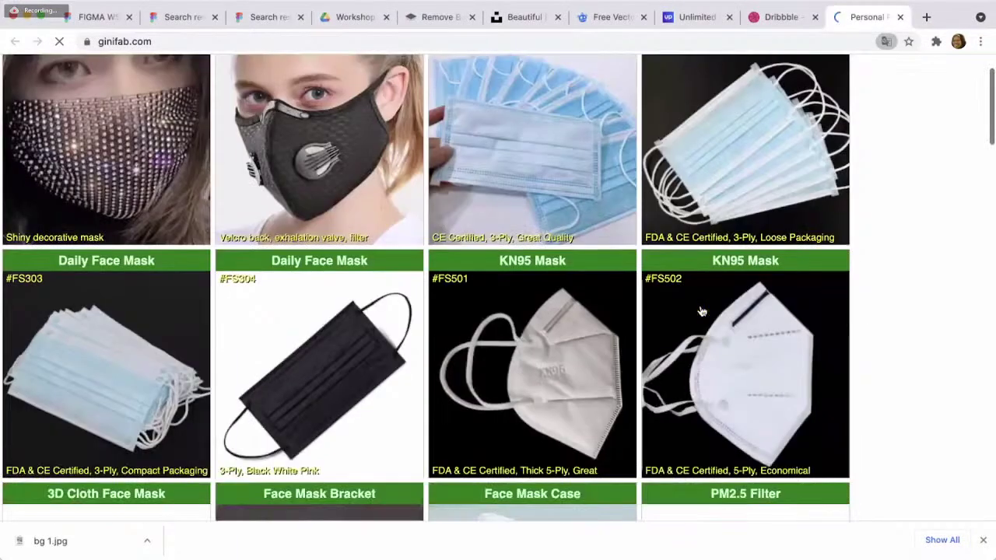
{"action": "scroll", "coordinate": [856, 155], "scroll_direction": "up", "scroll_amount": 1}
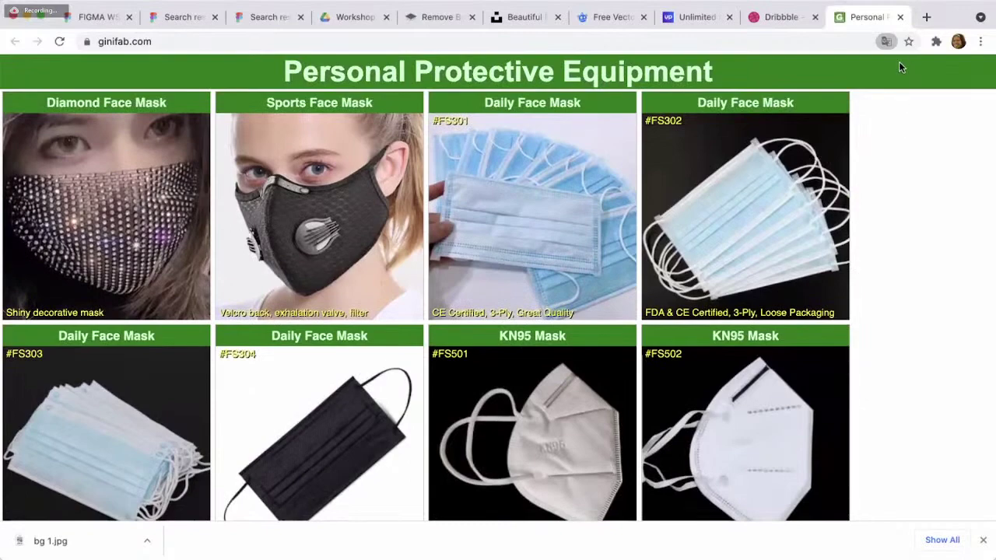
{"action": "left_click", "coordinate": [900, 17]}
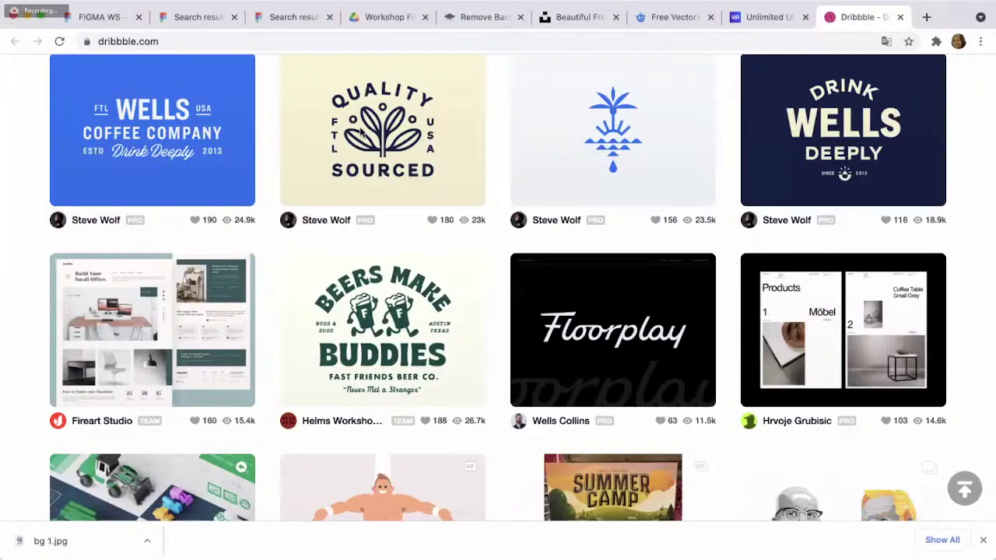
{"action": "left_click", "coordinate": [99, 19]}
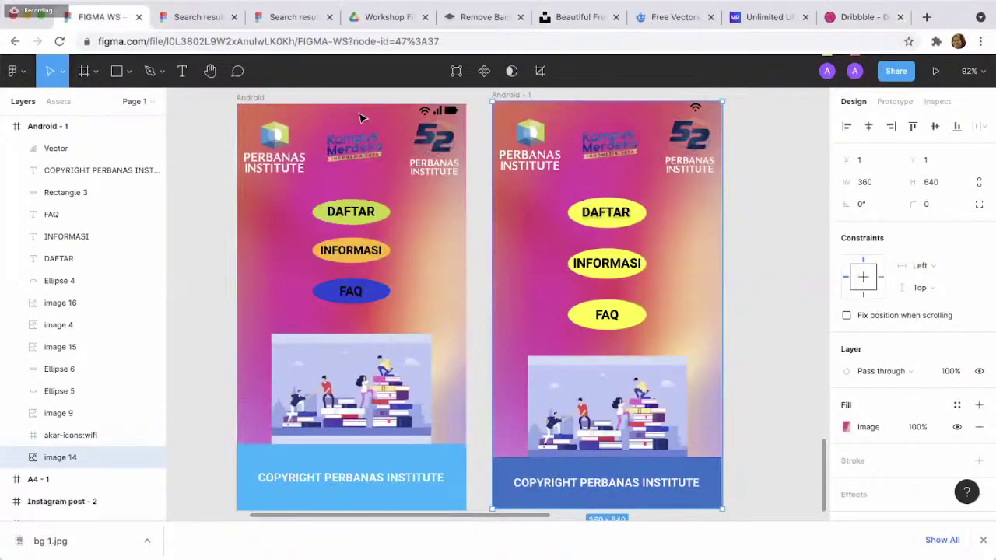
- Open Figma Community's plugin browser from the Figma main menu
{"action": "left_click", "coordinate": [22, 78]}
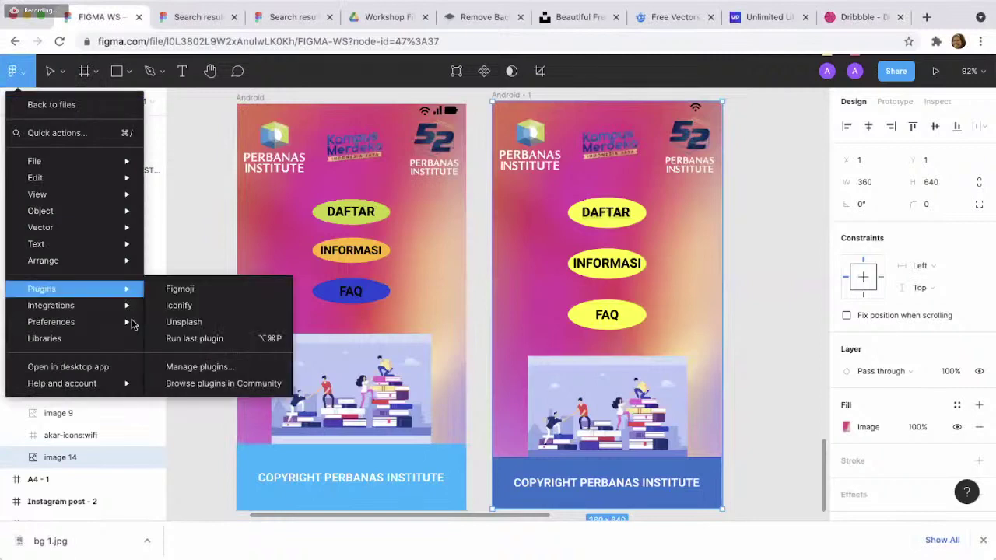
{"action": "mouse_move", "coordinate": [120, 317]}
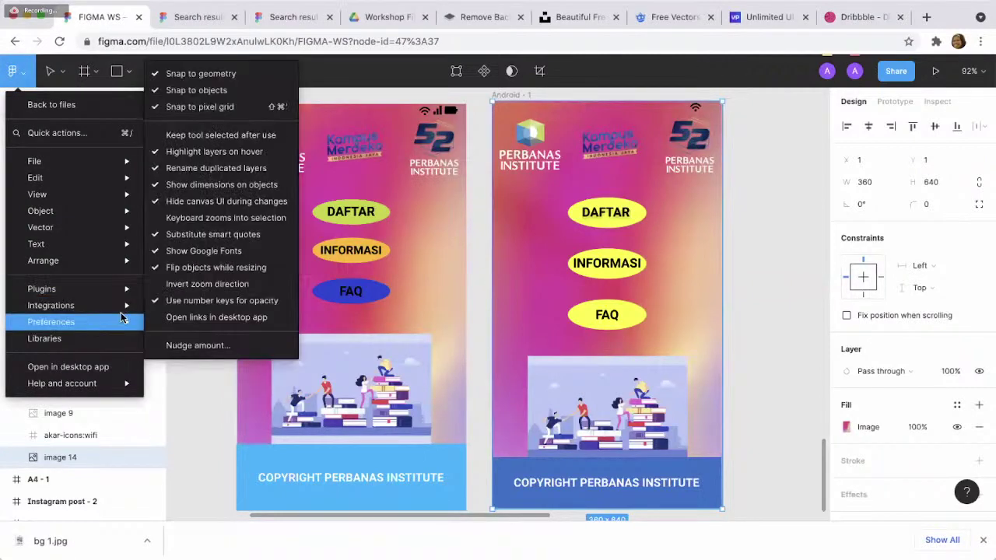
{"action": "mouse_move", "coordinate": [125, 289]}
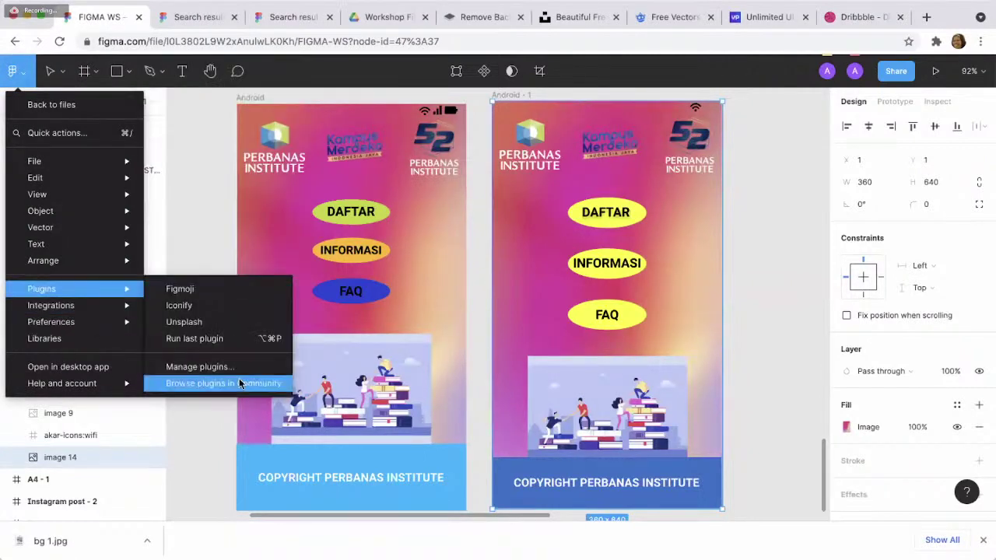
{"action": "left_click", "coordinate": [239, 383]}
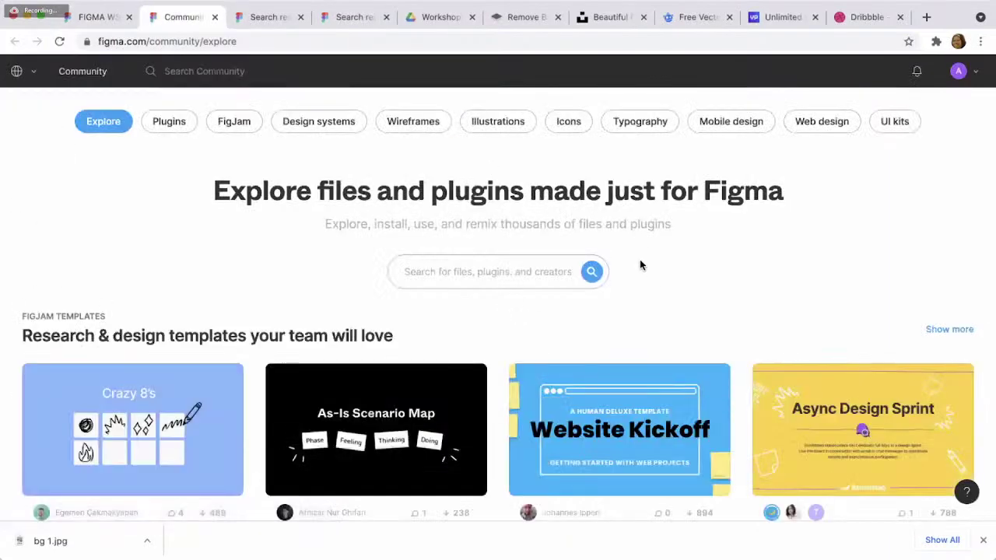
{"action": "scroll", "coordinate": [640, 266], "scroll_direction": "down", "scroll_amount": 1}
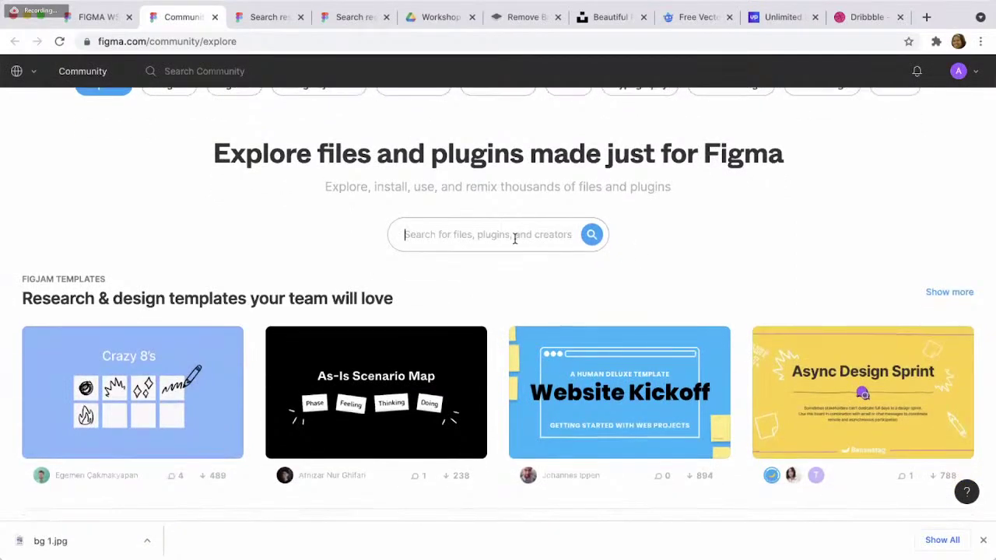
- Search the Community for 'icon' and show only plugin results
{"action": "type", "text": "a"}
{"action": "key", "text": "BackSpace"}
{"action": "type", "text": "pict"}
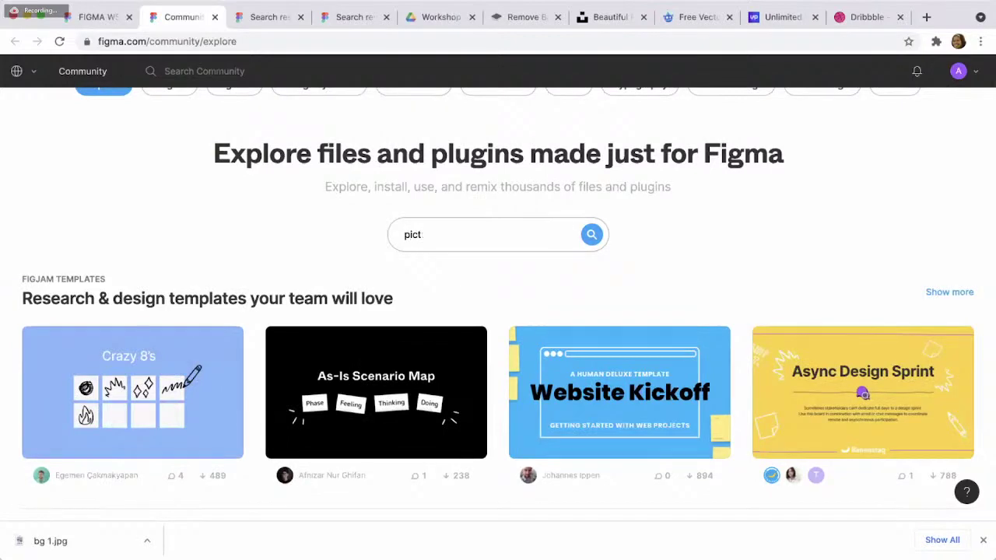
{"action": "key", "text": "BackSpace"}
{"action": "type", "text": "icon"}
{"action": "key", "text": "Return"}
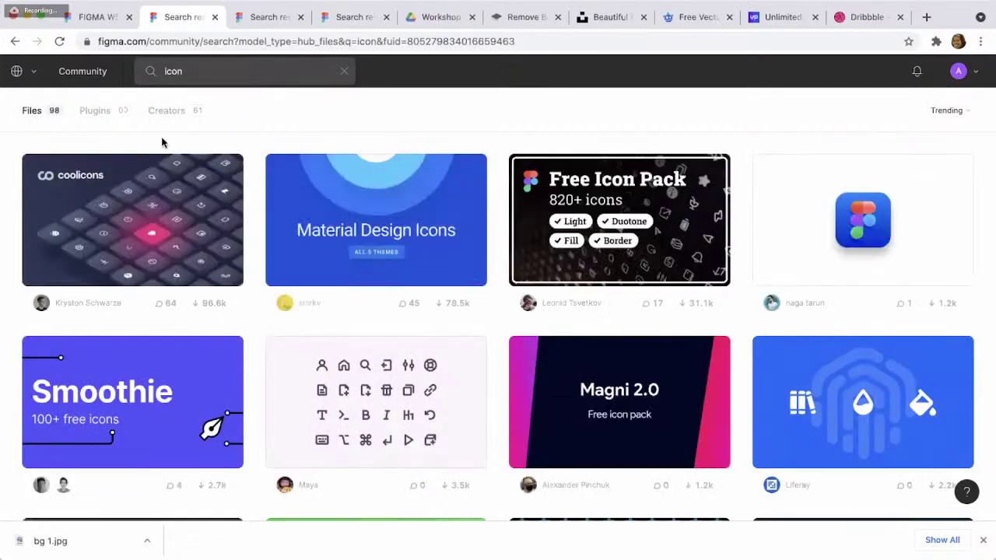
{"action": "left_click", "coordinate": [118, 112]}
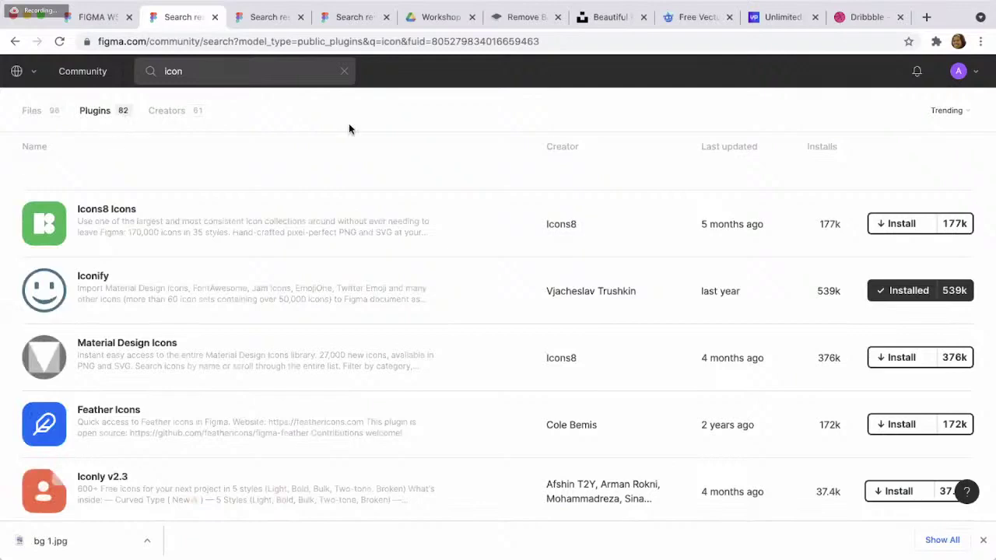
- Scroll through the icon plugin results, rerun the search, then open mycolor.space in a new tab
{"action": "scroll", "coordinate": [674, 192], "scroll_direction": "down", "scroll_amount": 1}
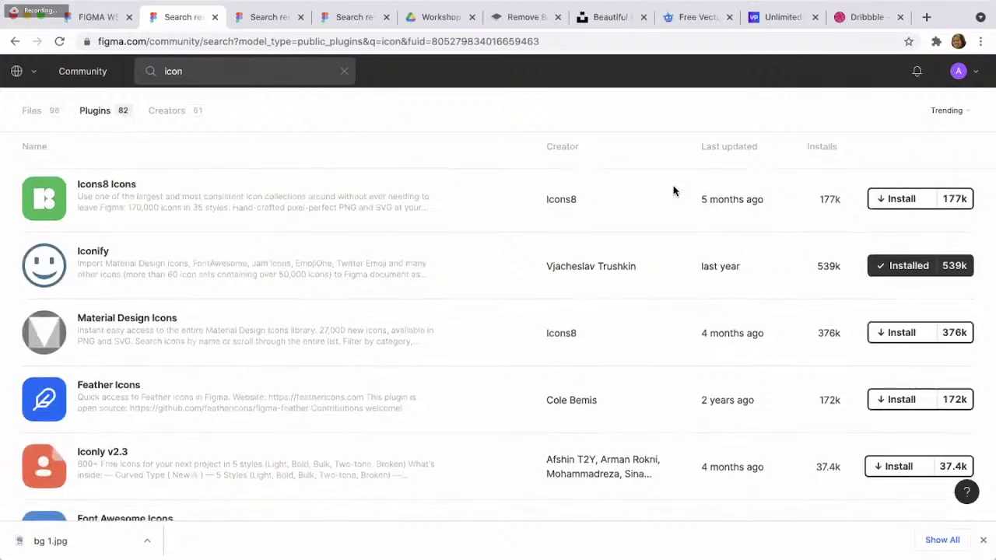
{"action": "scroll", "coordinate": [674, 192], "scroll_direction": "down", "scroll_amount": 4}
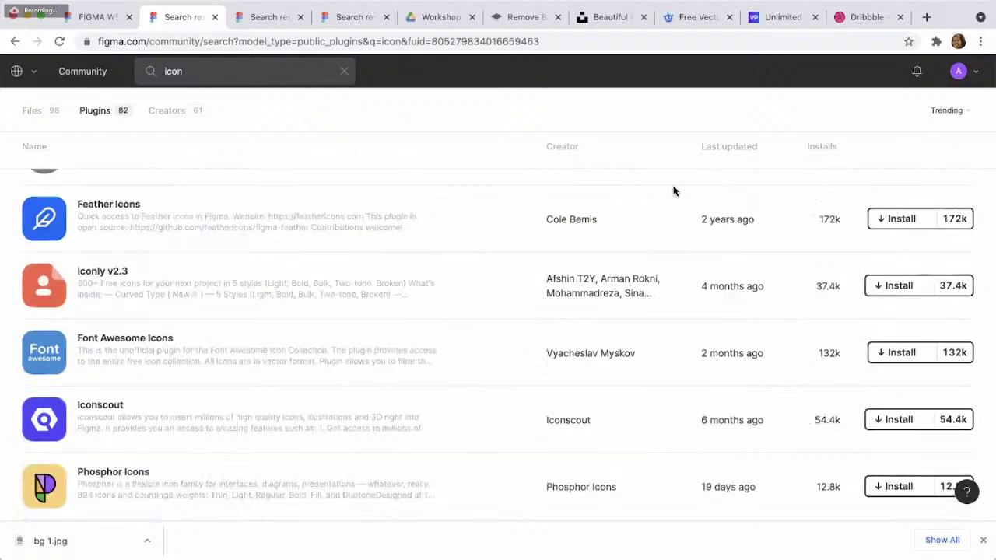
{"action": "scroll", "coordinate": [674, 275], "scroll_direction": "down", "scroll_amount": 6}
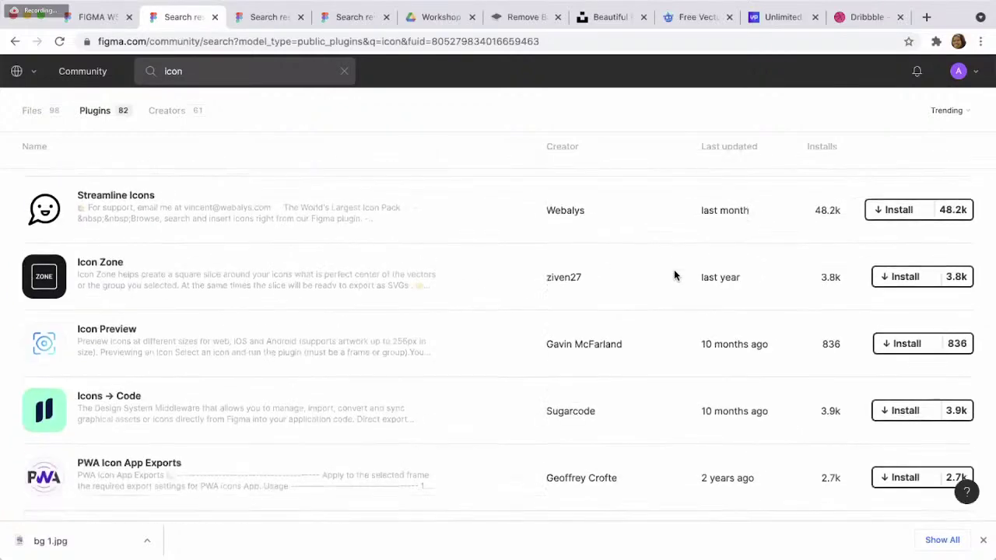
{"action": "scroll", "coordinate": [673, 274], "scroll_direction": "down", "scroll_amount": 5}
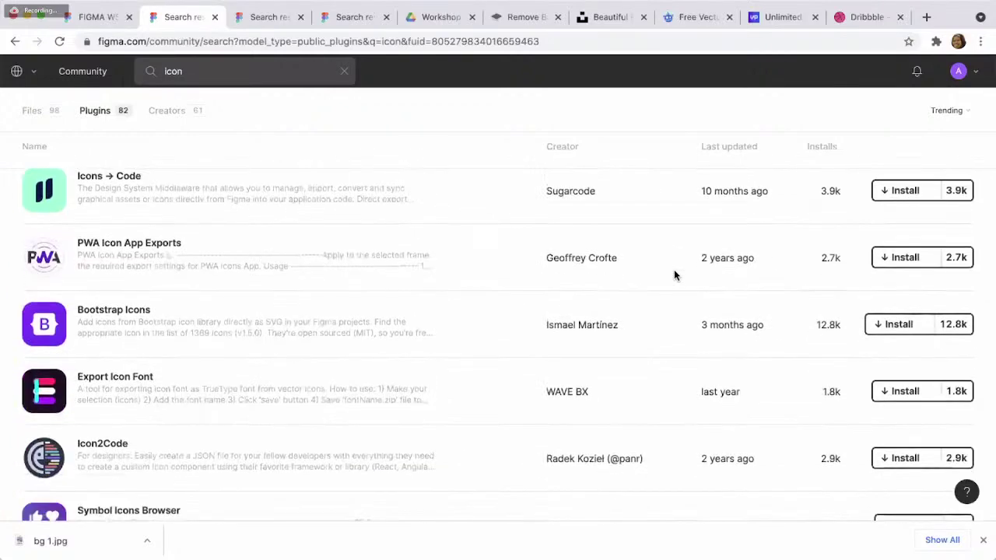
{"action": "scroll", "coordinate": [674, 274], "scroll_direction": "down", "scroll_amount": 5}
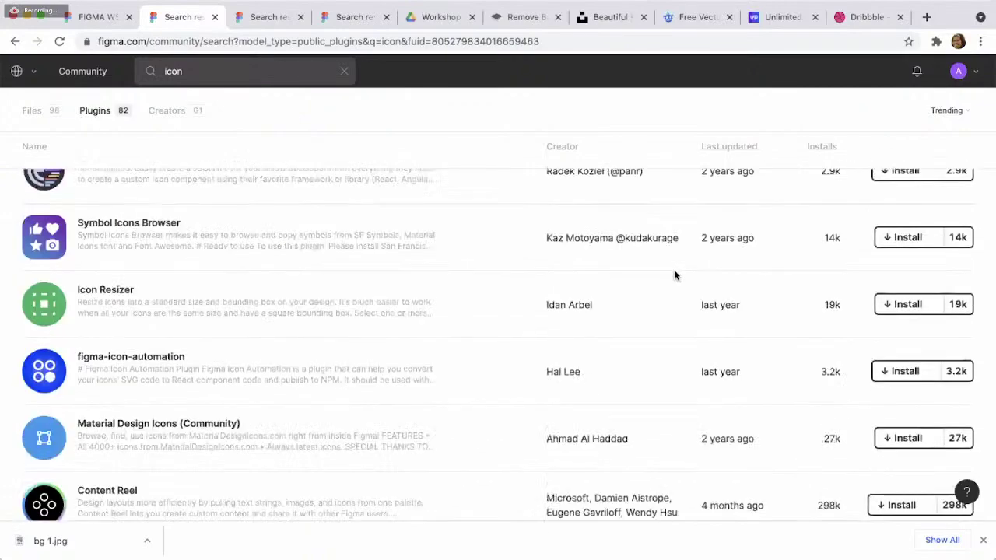
{"action": "scroll", "coordinate": [674, 275], "scroll_direction": "down", "scroll_amount": 3}
{"action": "scroll", "coordinate": [675, 273], "scroll_direction": "down", "scroll_amount": 3}
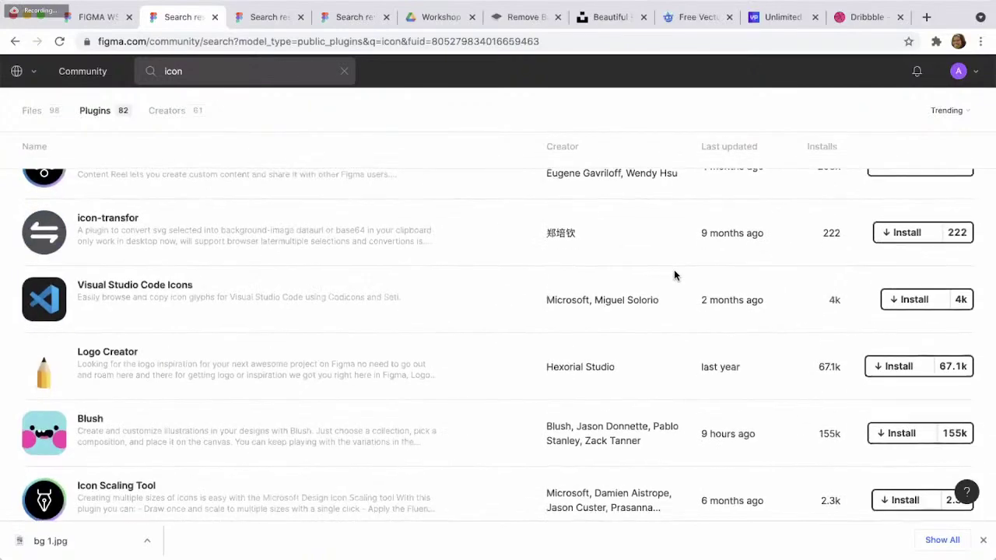
{"action": "scroll", "coordinate": [675, 272], "scroll_direction": "down", "scroll_amount": 6}
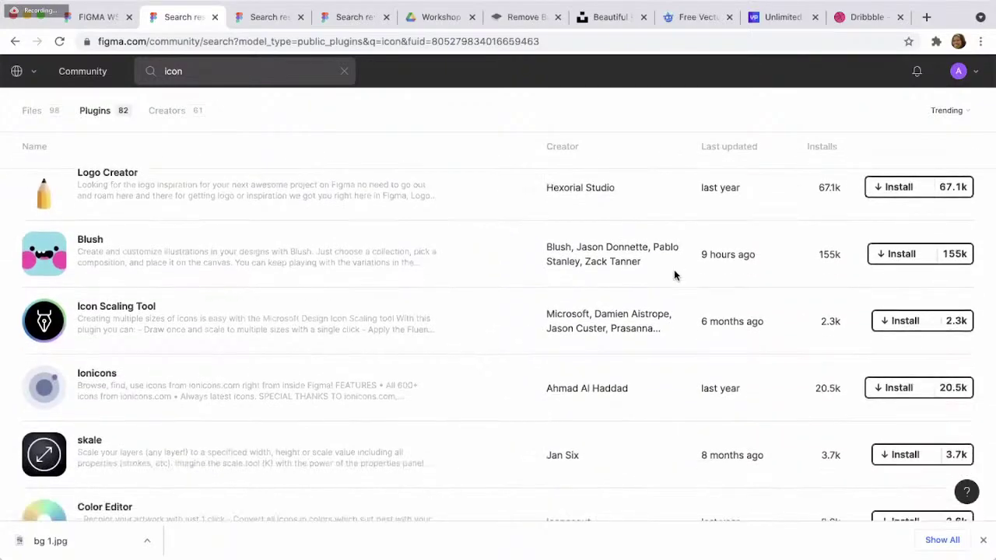
{"action": "scroll", "coordinate": [674, 275], "scroll_direction": "down", "scroll_amount": 4}
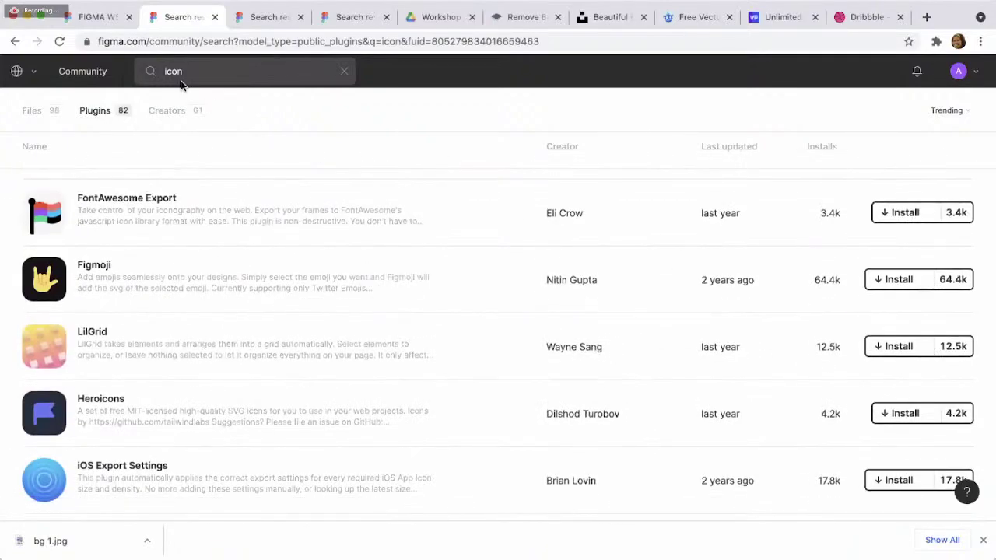
{"action": "left_click", "coordinate": [178, 75]}
{"action": "key", "text": "Return"}
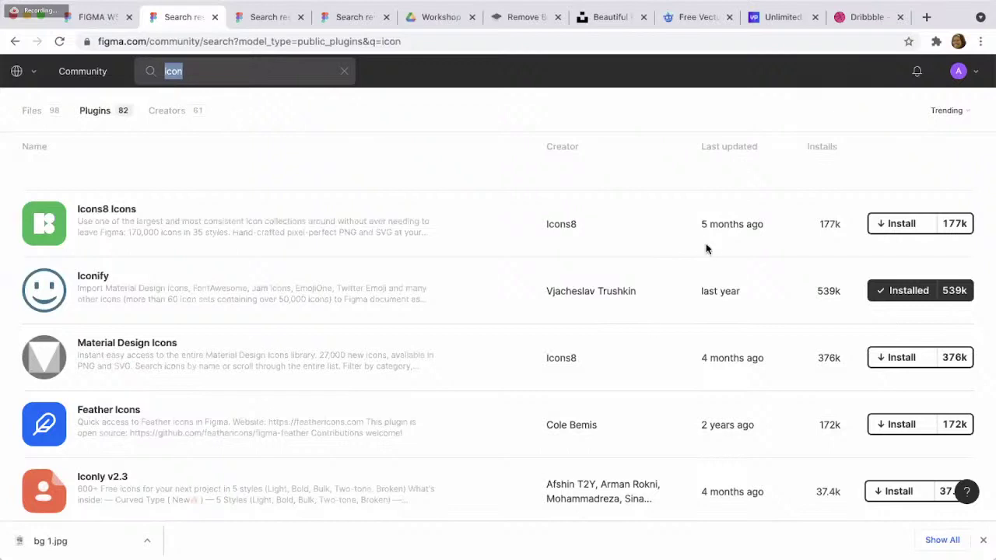
{"action": "key", "text": "super+shift+t"}
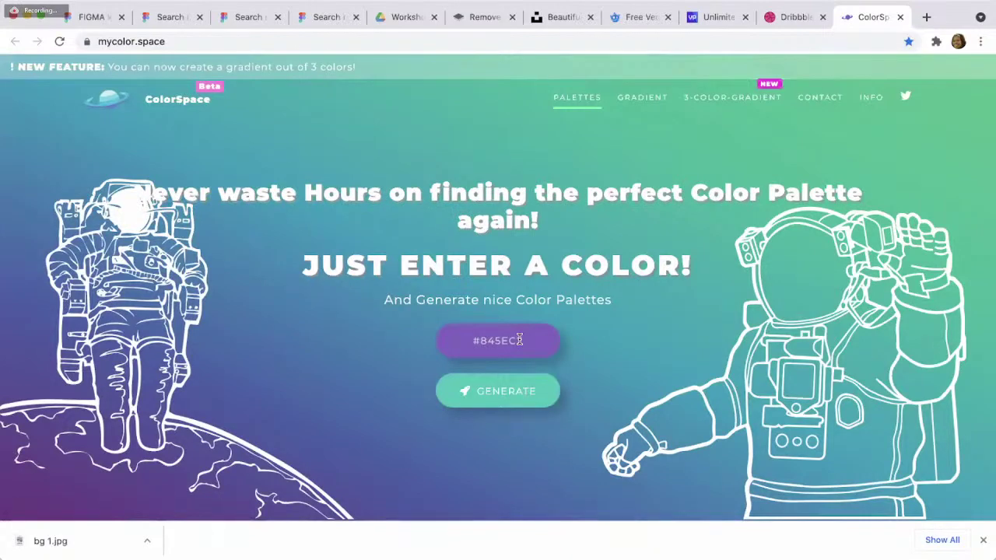
- Change the ColorSpace base colour from purple to blue #5E83C2 and generate palettes
{"action": "left_click", "coordinate": [519, 340]}
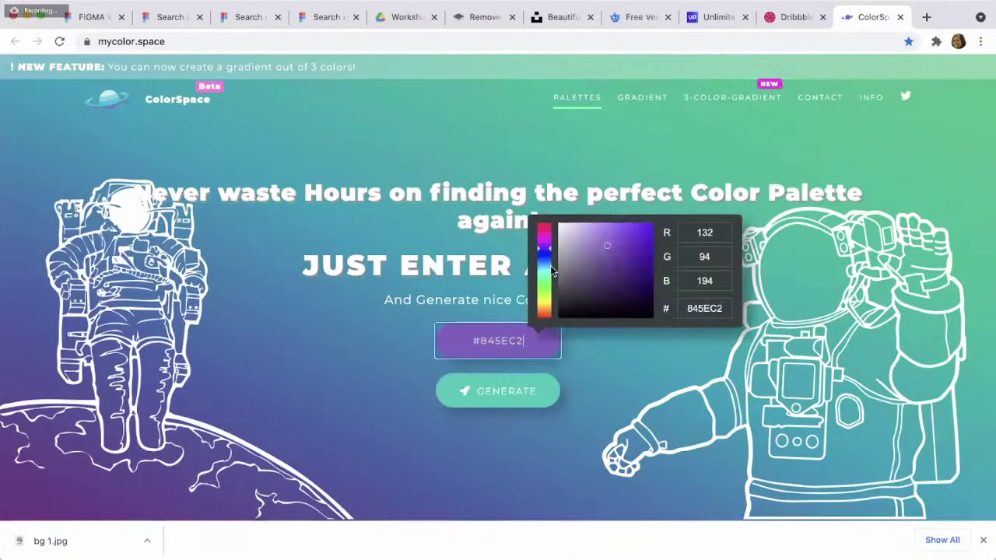
{"action": "left_click", "coordinate": [547, 265]}
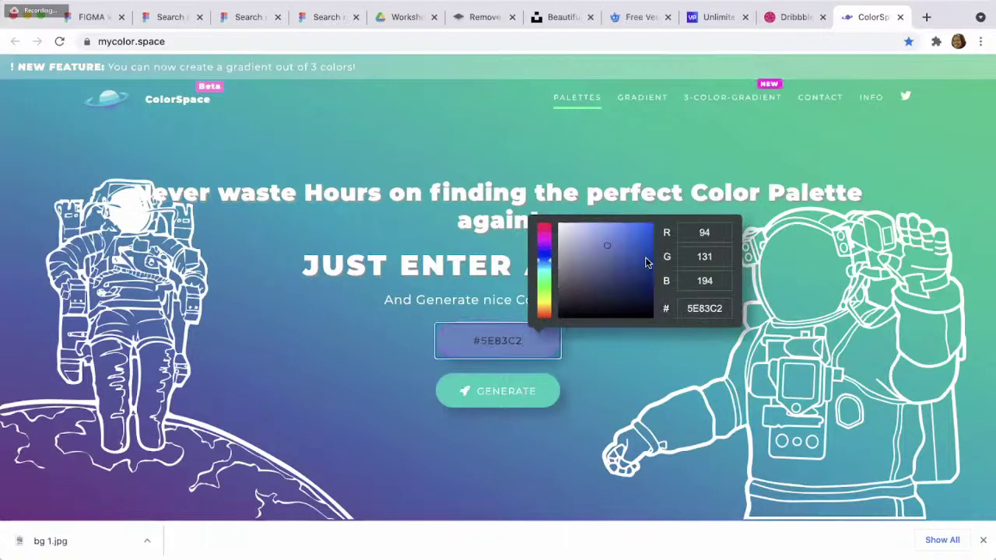
{"action": "left_click", "coordinate": [543, 396]}
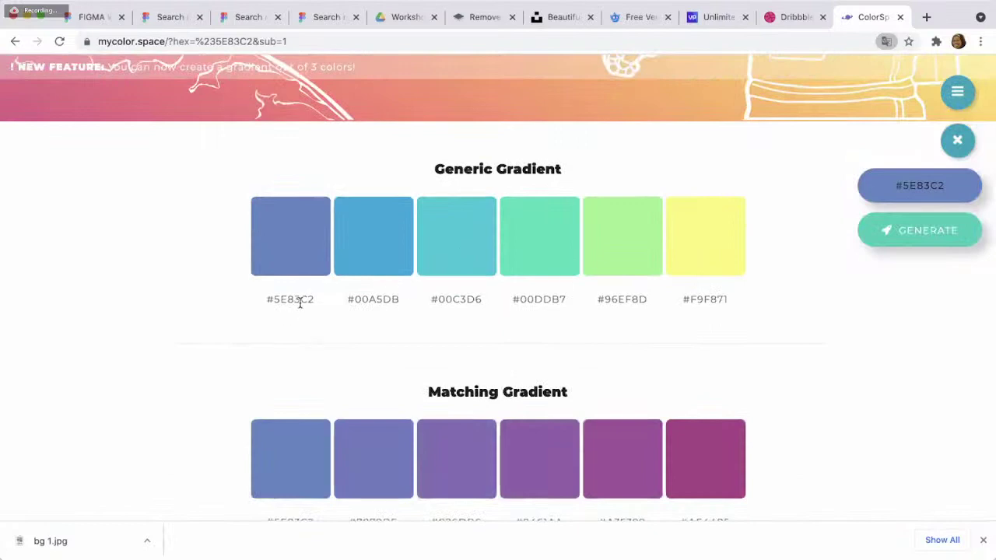
- Scroll to the Matching Gradient palette and select its first value, #5E83C2
{"action": "scroll", "coordinate": [464, 324], "scroll_direction": "down", "scroll_amount": 3}
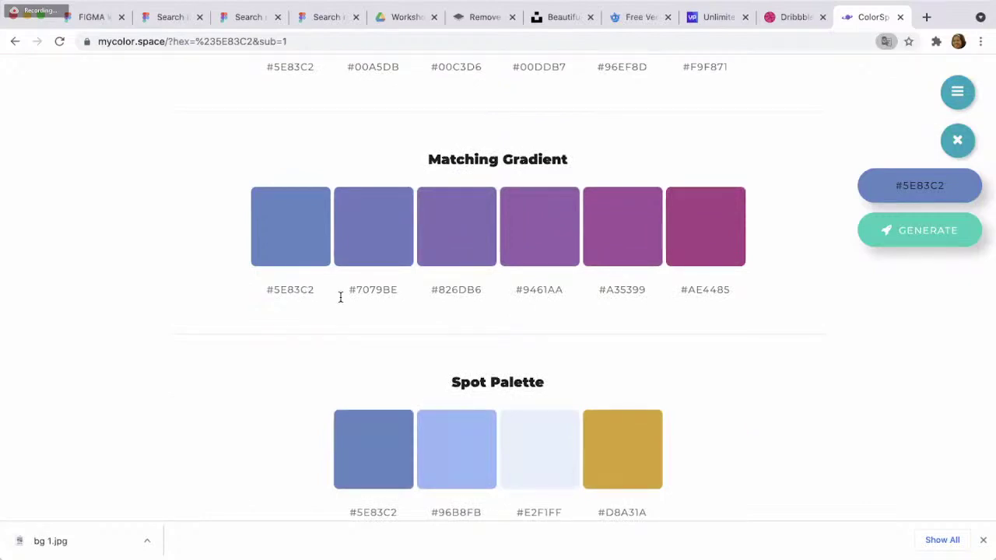
{"action": "scroll", "coordinate": [702, 293], "scroll_direction": "down", "scroll_amount": 1}
{"action": "scroll", "coordinate": [702, 292], "scroll_direction": "down", "scroll_amount": 5}
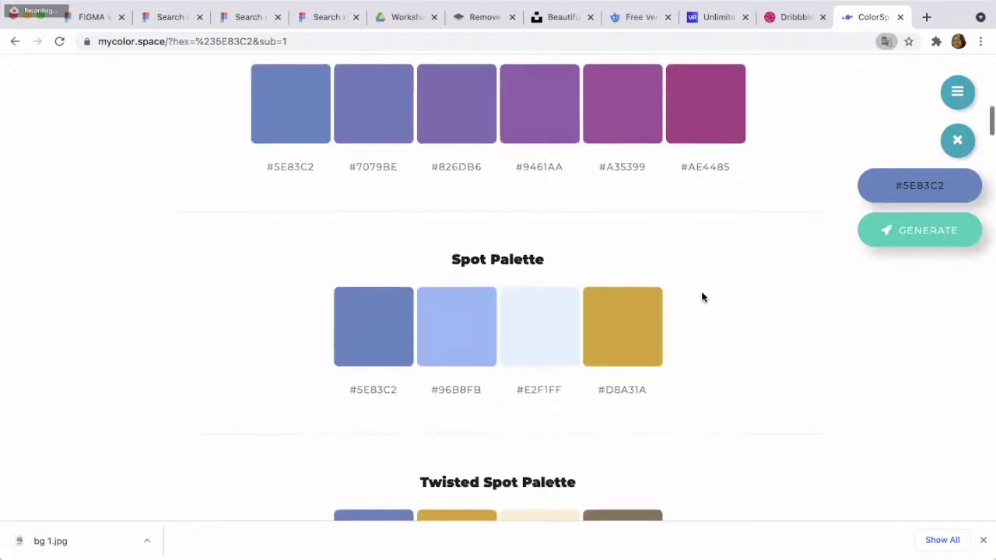
{"action": "scroll", "coordinate": [701, 296], "scroll_direction": "down", "scroll_amount": 2}
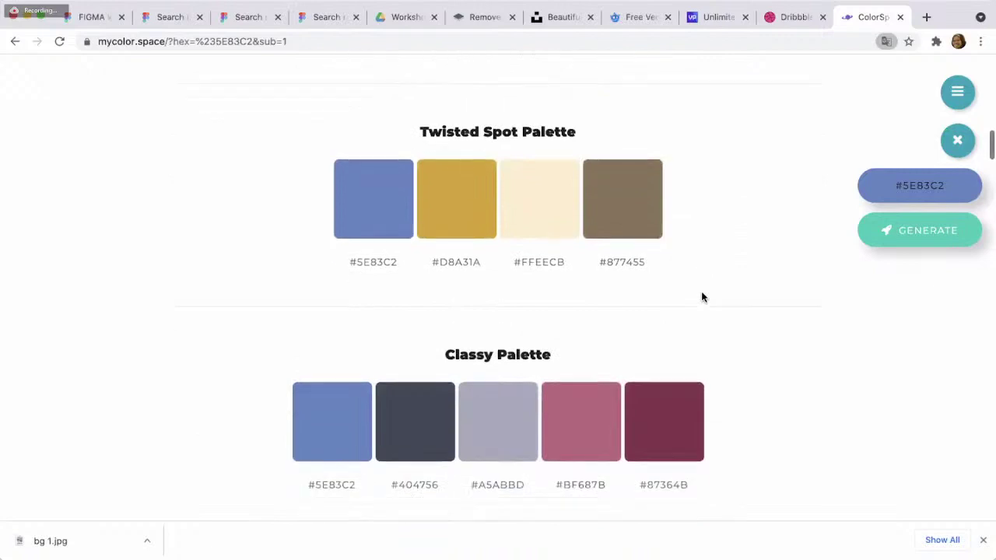
{"action": "scroll", "coordinate": [701, 296], "scroll_direction": "up", "scroll_amount": 5}
{"action": "scroll", "coordinate": [701, 297], "scroll_direction": "up", "scroll_amount": 2}
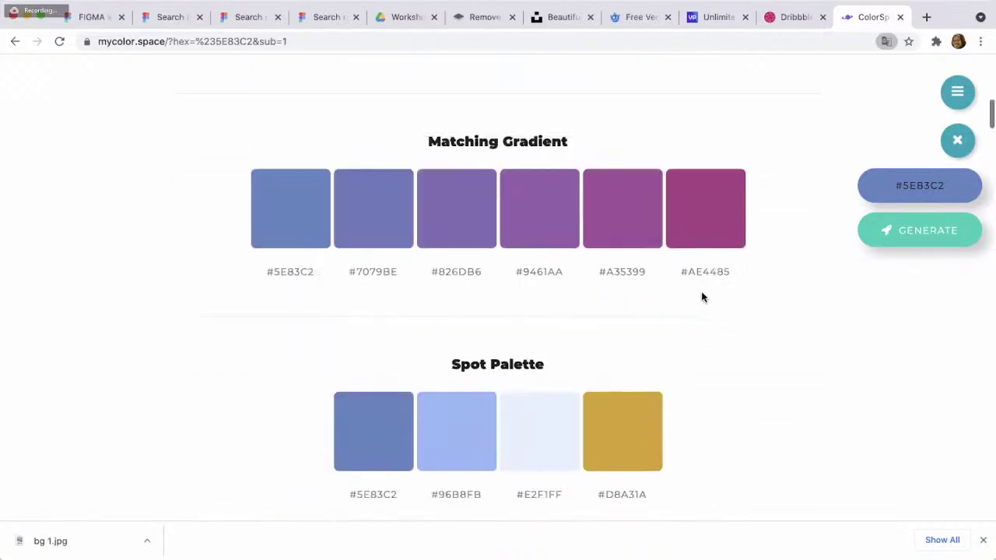
{"action": "left_click", "coordinate": [301, 272]}
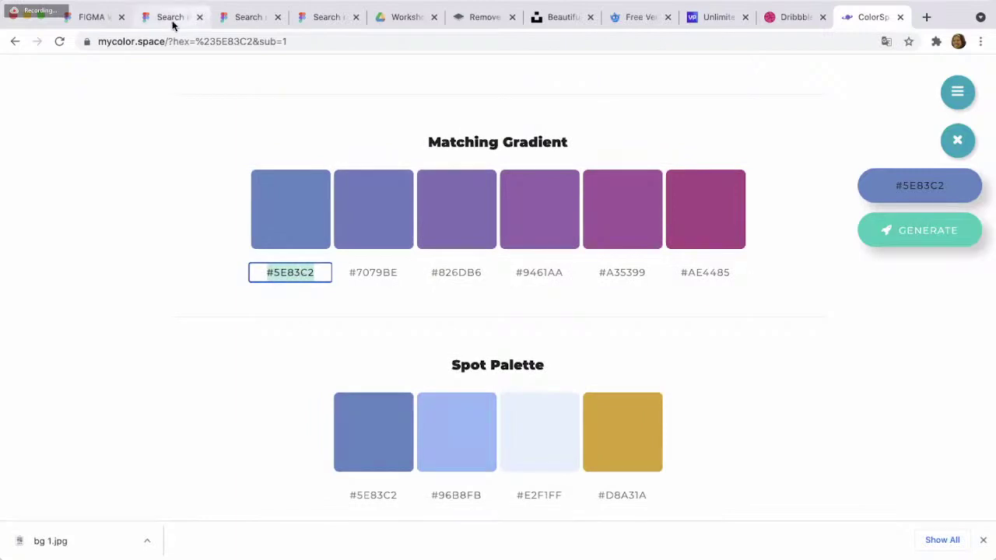
- Fill the ellipse behind the DAFTAR label with blue #5E83C2
{"action": "left_click", "coordinate": [99, 26]}
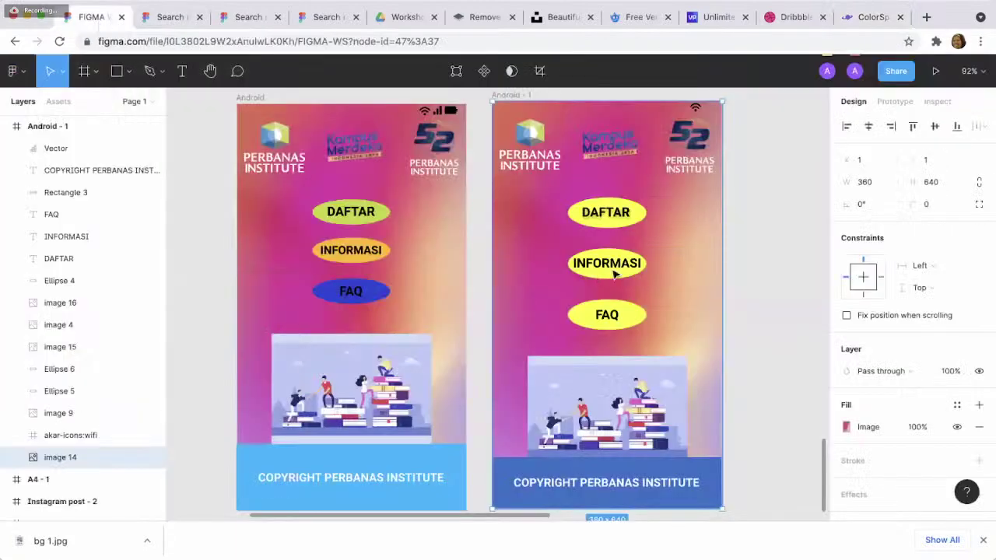
{"action": "left_click", "coordinate": [636, 223]}
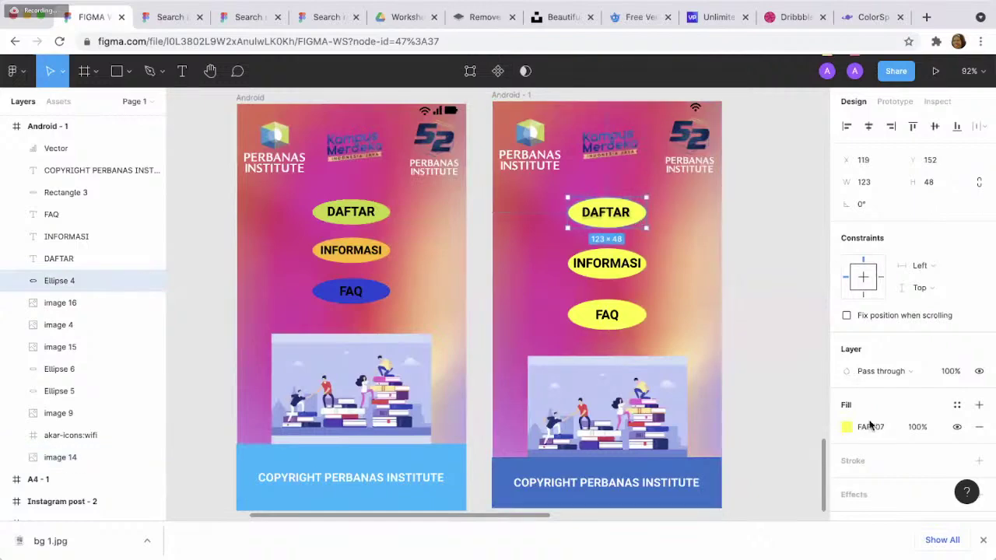
{"action": "left_click", "coordinate": [870, 426]}
{"action": "type", "text": "#5B3C2"}
{"action": "key", "text": "Return"}
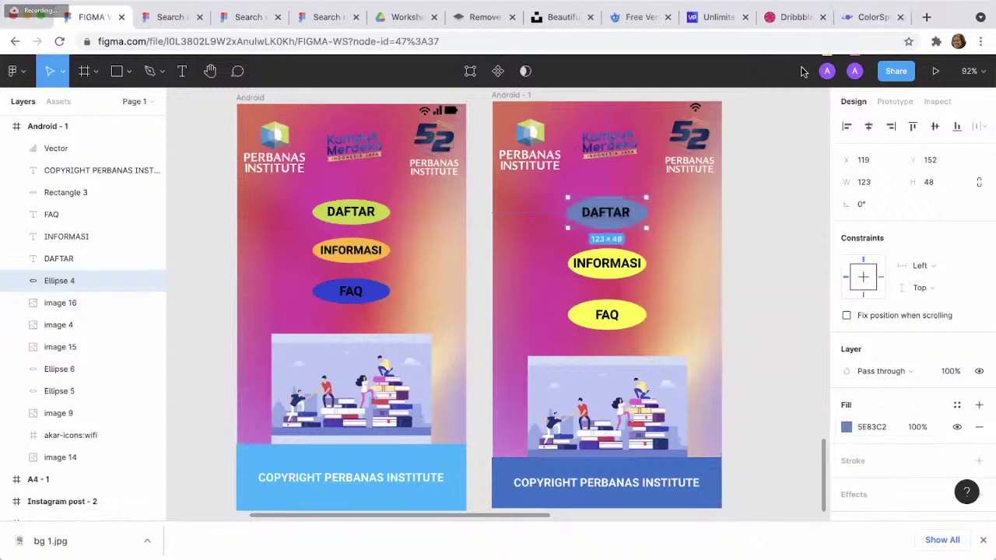
- Copy the gradient value #9461AA from ColorSpace's Matching Gradient
{"action": "left_click", "coordinate": [856, 16]}
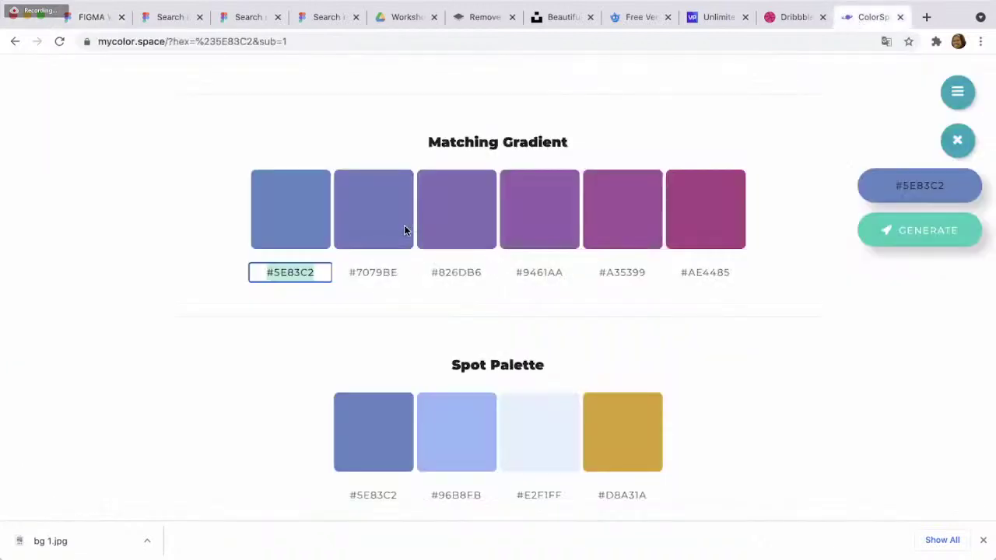
{"action": "left_click", "coordinate": [373, 272]}
{"action": "left_click", "coordinate": [540, 273]}
{"action": "key", "text": "ctrl+c"}
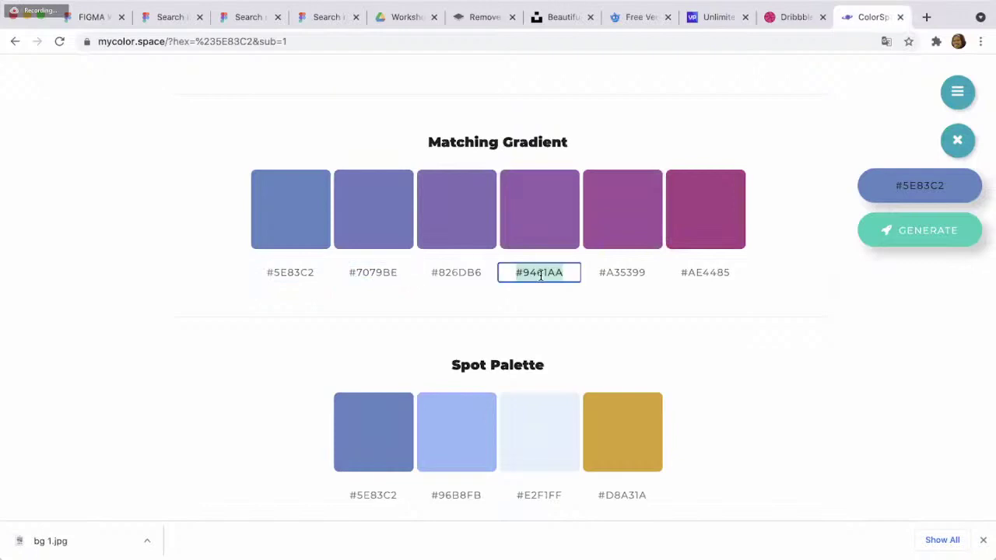
- Select the INFORMASI label, then open and close the background image's fill settings
{"action": "left_click", "coordinate": [101, 19]}
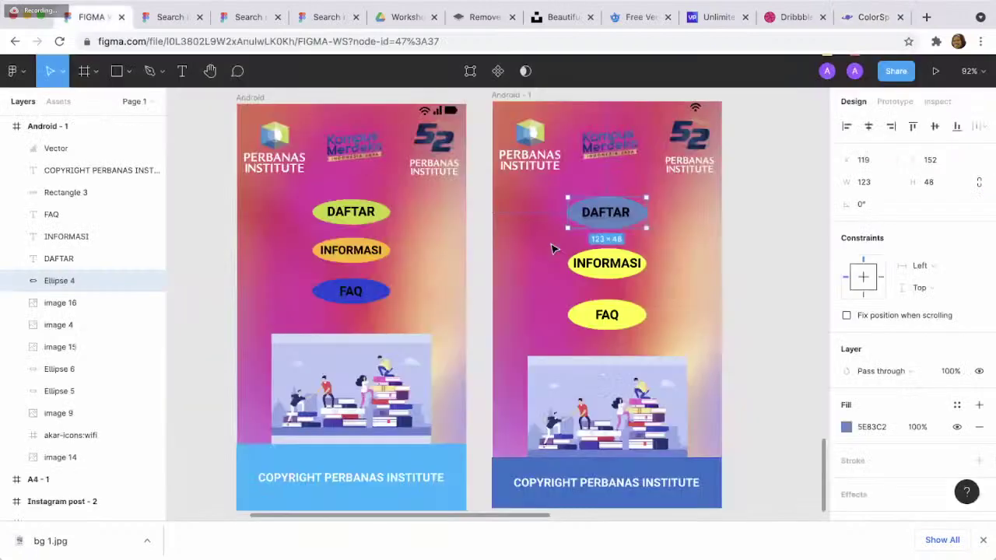
{"action": "left_click", "coordinate": [611, 266]}
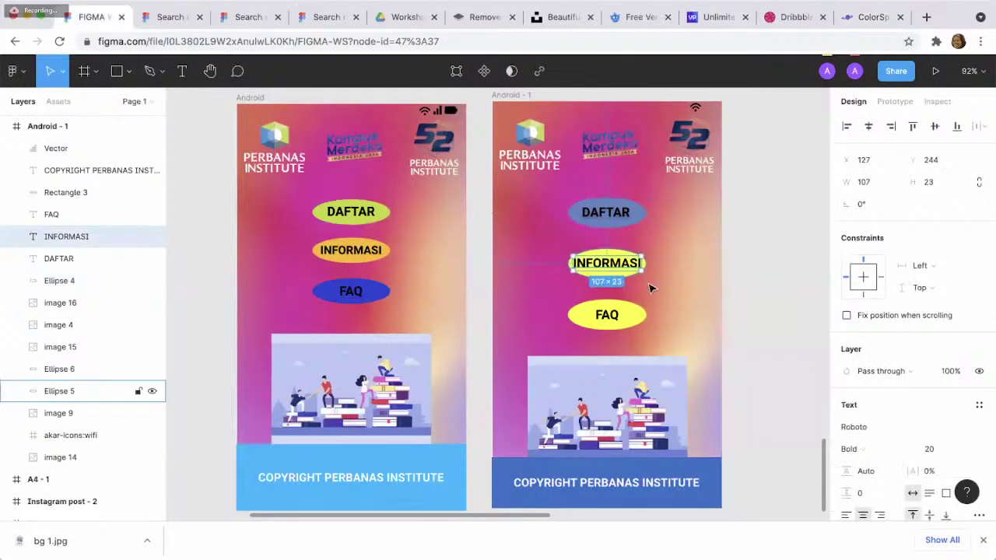
{"action": "left_click", "coordinate": [620, 282]}
{"action": "key", "text": "ctrl+z"}
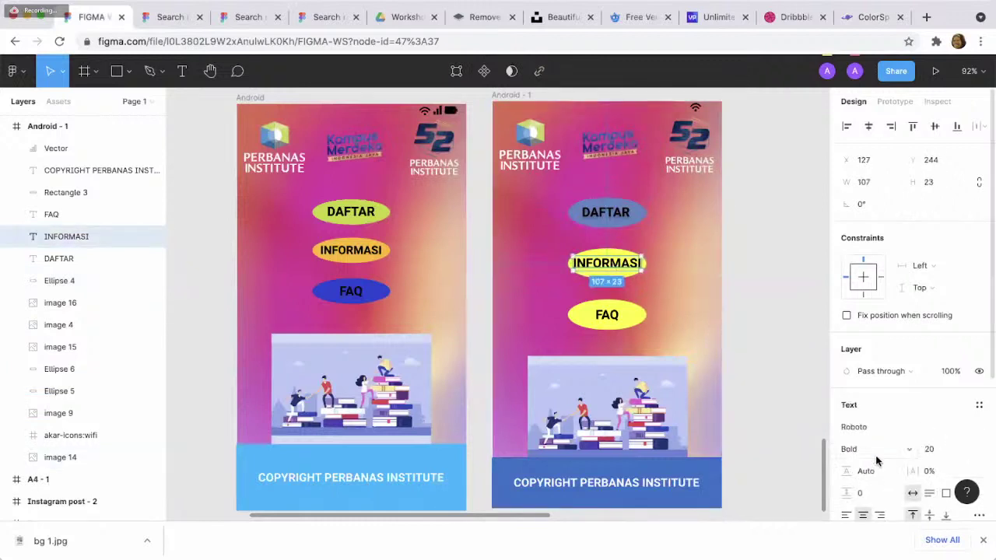
{"action": "left_click", "coordinate": [652, 299]}
{"action": "double_click", "coordinate": [652, 300]}
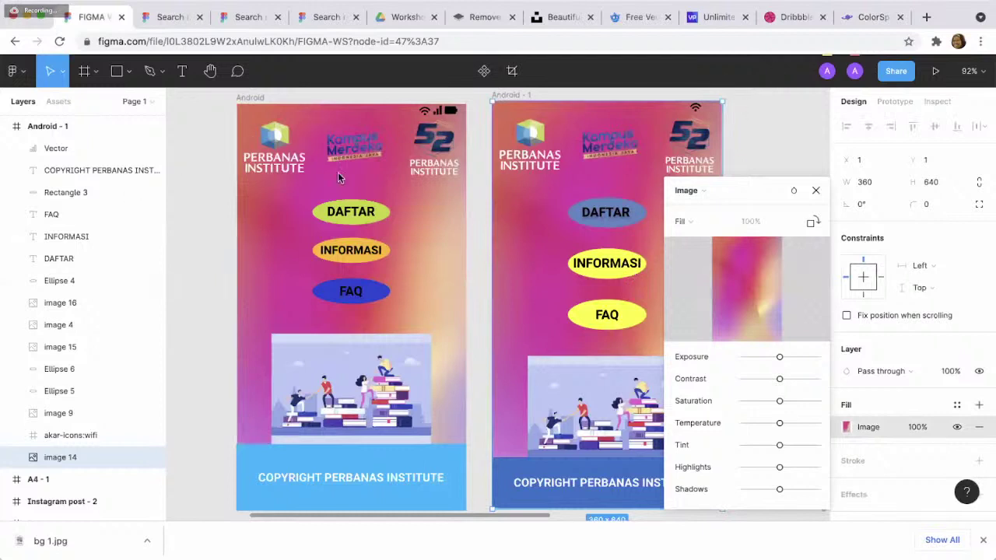
{"action": "left_click", "coordinate": [816, 191]}
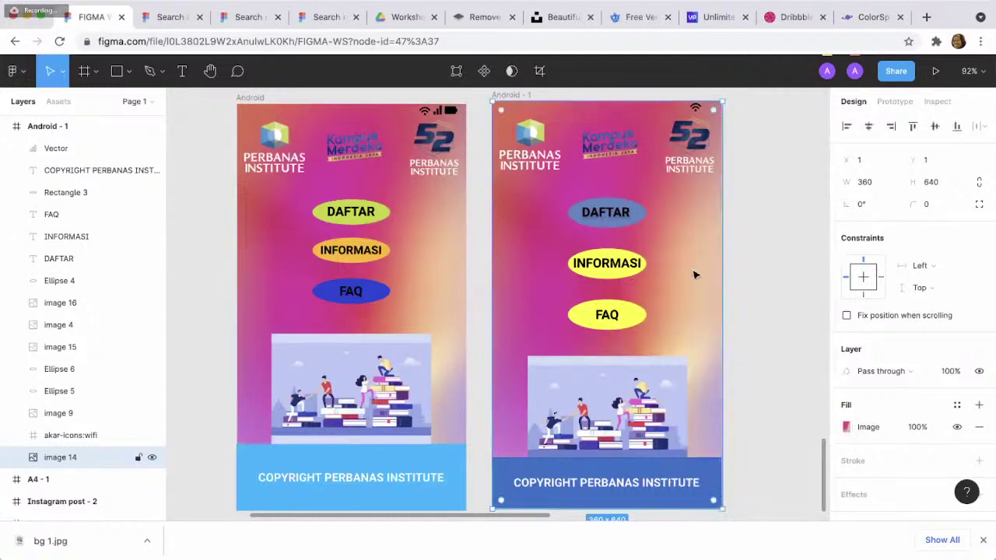
- Fill the yellow ellipse behind INFORMASI with purple #9461AA
{"action": "left_click", "coordinate": [620, 269]}
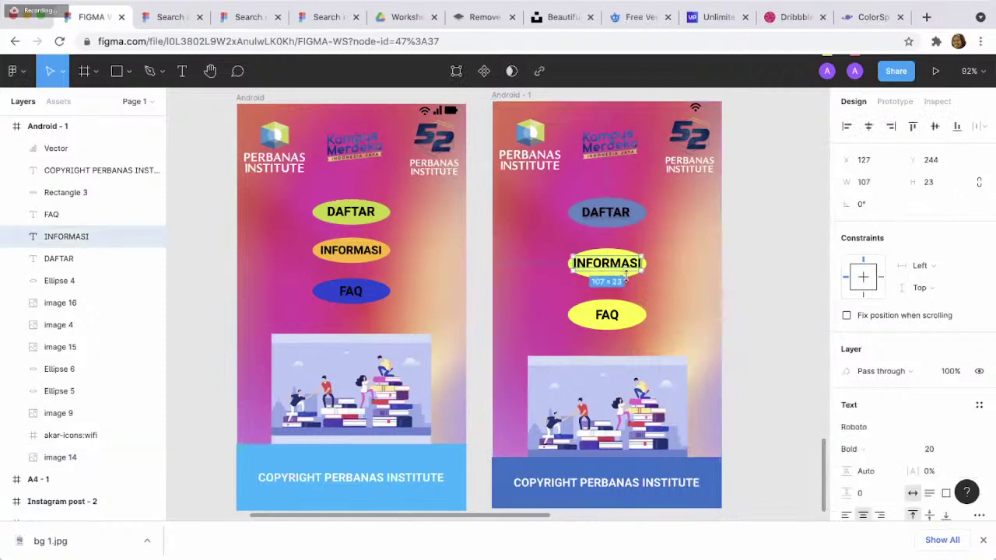
{"action": "left_click", "coordinate": [661, 314]}
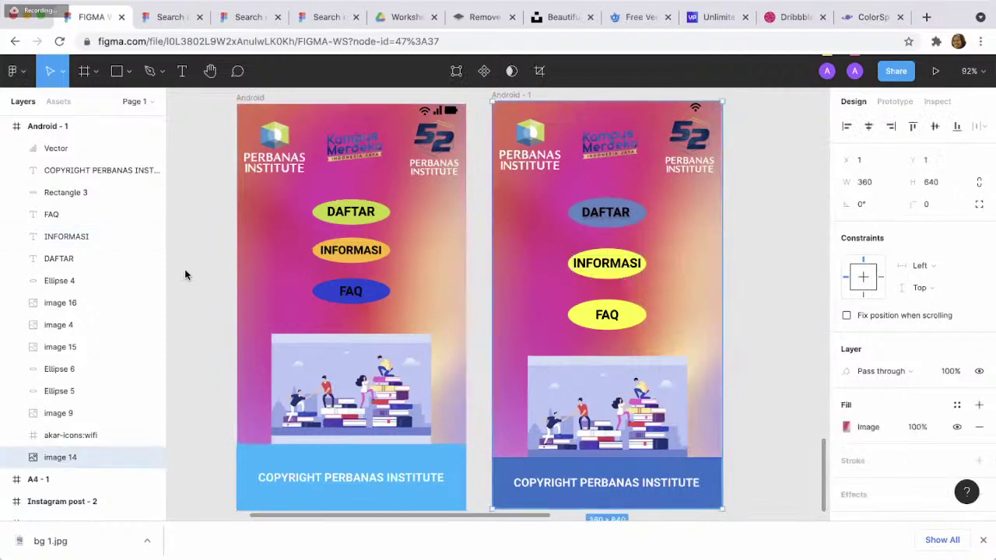
{"action": "left_click", "coordinate": [619, 254]}
{"action": "left_click", "coordinate": [881, 433]}
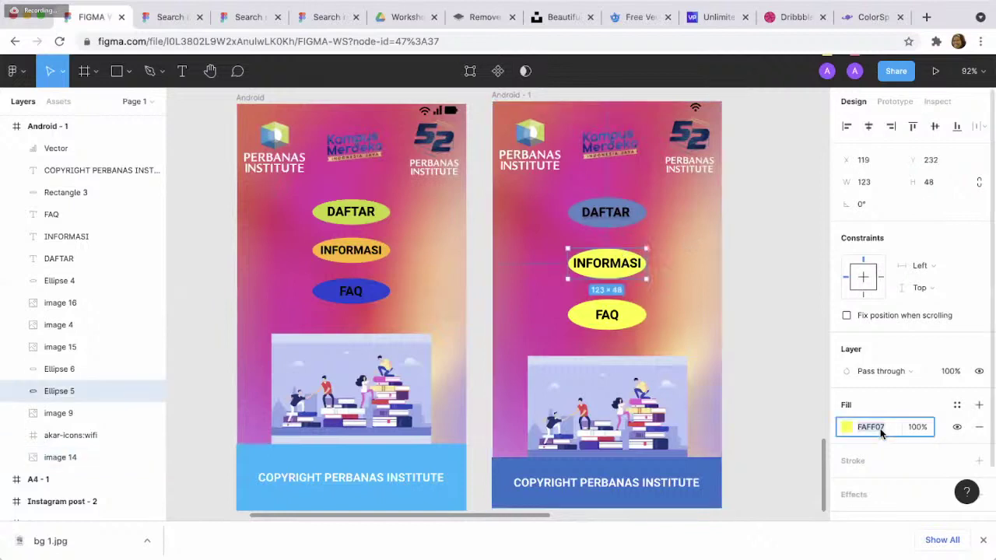
{"action": "key", "text": "ctrl+v"}
{"action": "key", "text": "Return"}
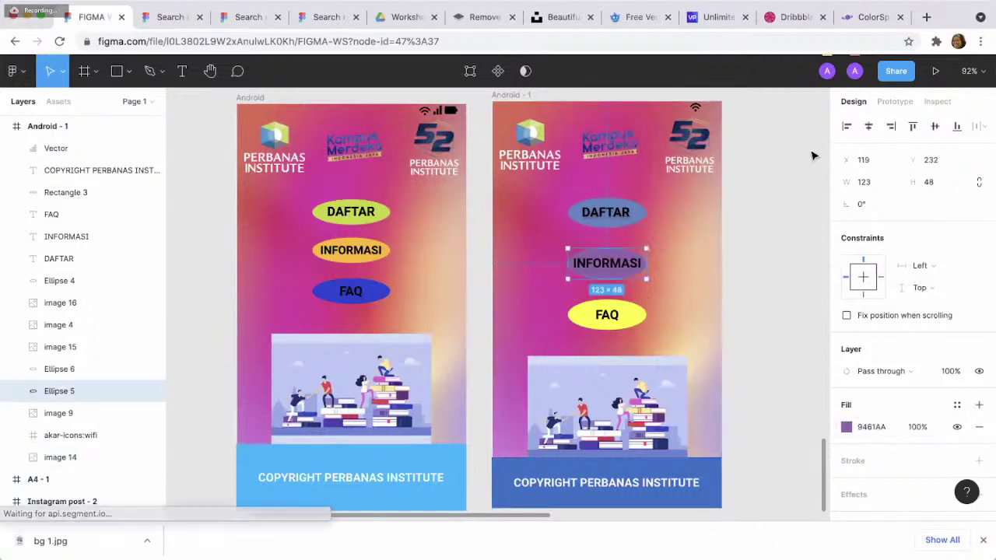
- Copy #AE4485 from the Matching Gradient and paste it as the FAQ ellipse's fill
{"action": "left_click", "coordinate": [869, 19]}
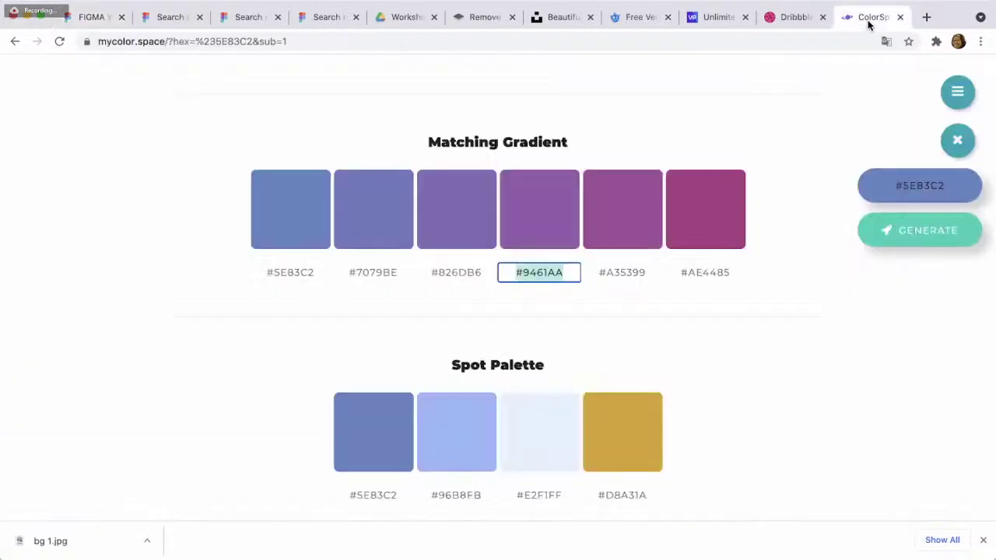
{"action": "left_click", "coordinate": [705, 270]}
{"action": "key", "text": "ctrl+c"}
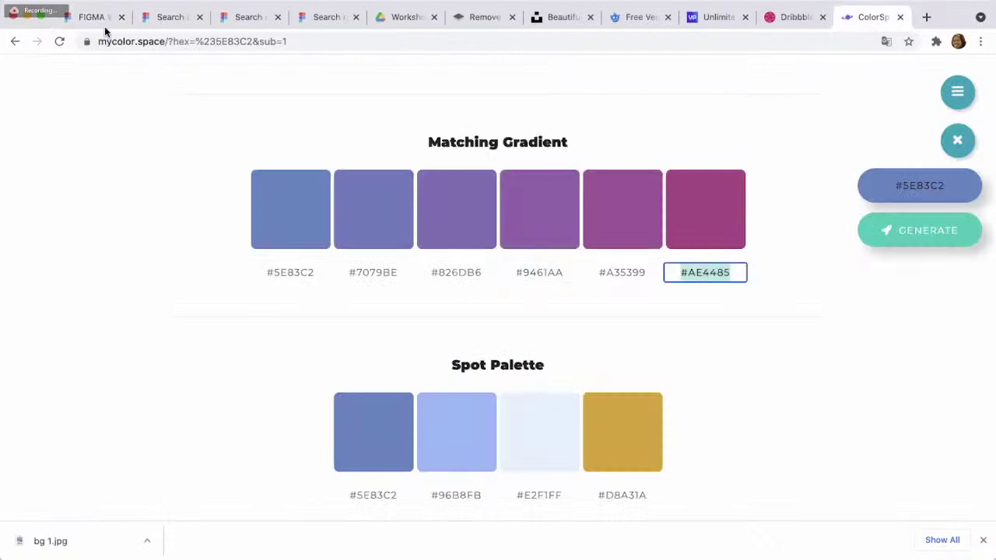
{"action": "key", "text": "ctrl+Tab"}
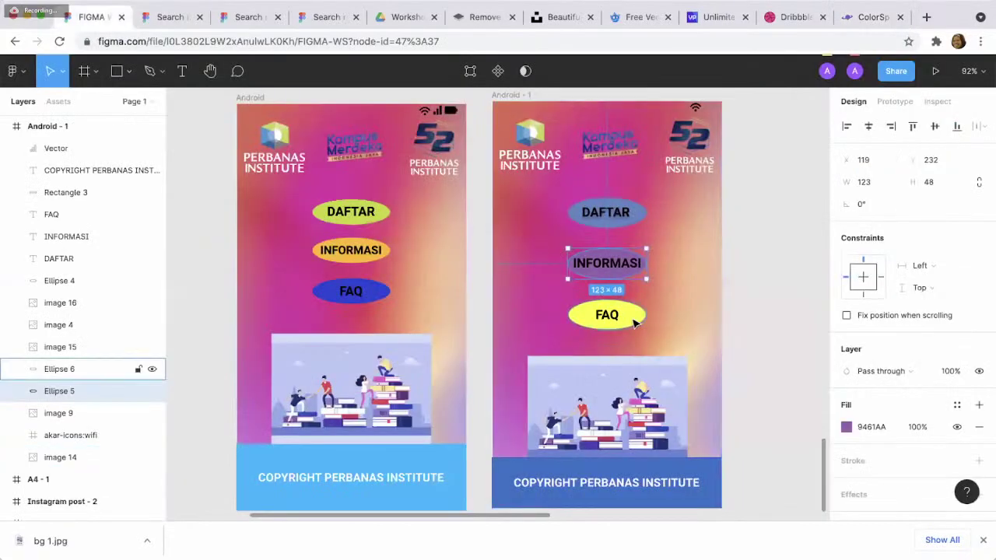
{"action": "left_click", "coordinate": [634, 322]}
{"action": "left_click", "coordinate": [870, 427]}
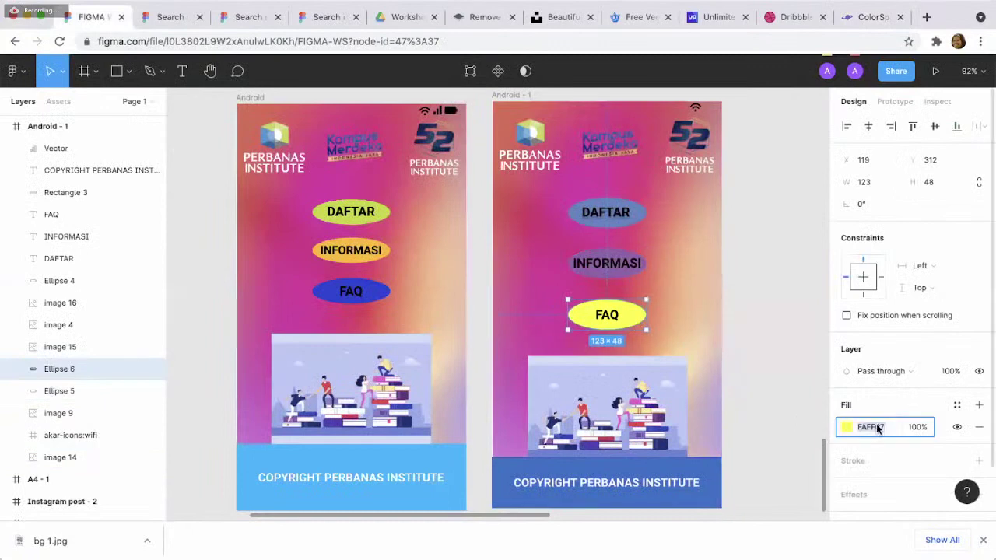
{"action": "key", "text": "ctrl+v"}
{"action": "key", "text": "Return"}
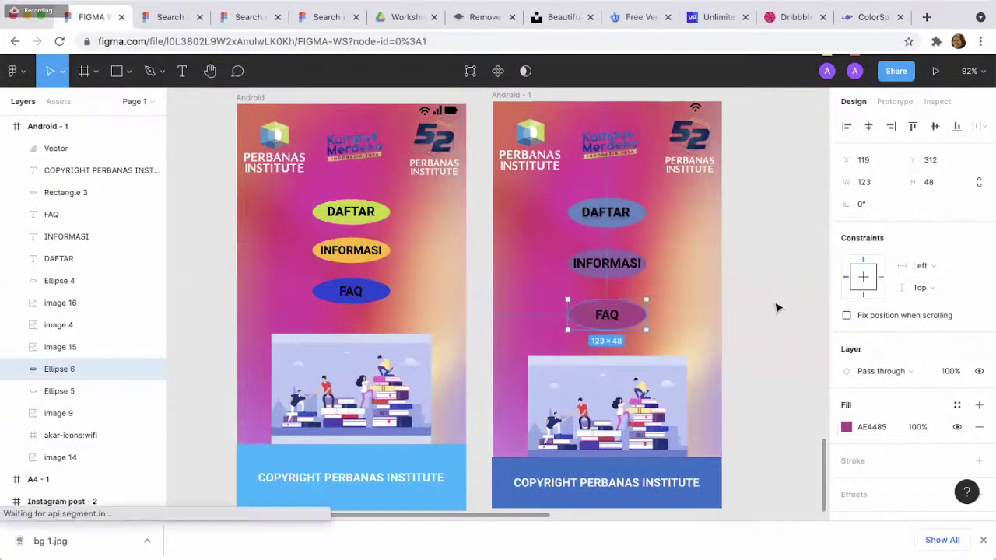
{"action": "left_click", "coordinate": [776, 307]}
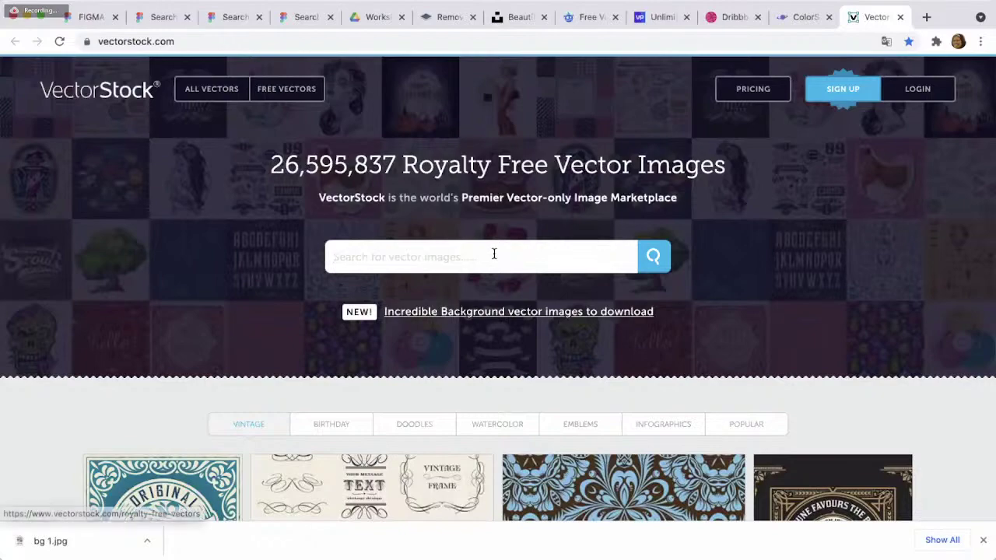
- Scroll through VectorStock's Vintage vector grid and go back to the FIGMA WS file
{"action": "scroll", "coordinate": [493, 256], "scroll_direction": "down", "scroll_amount": 4}
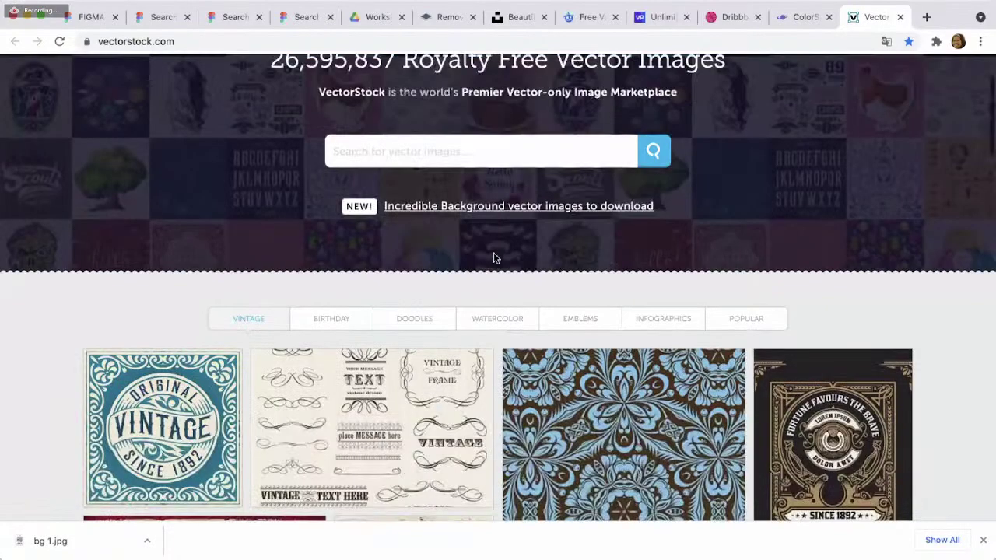
{"action": "scroll", "coordinate": [493, 256], "scroll_direction": "down", "scroll_amount": 4}
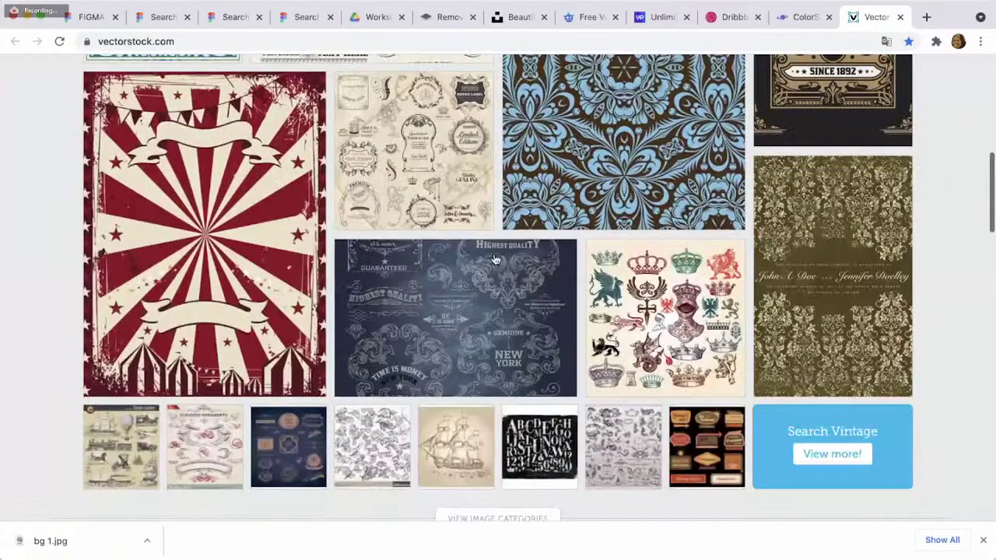
{"action": "scroll", "coordinate": [494, 257], "scroll_direction": "down", "scroll_amount": 2}
{"action": "scroll", "coordinate": [493, 257], "scroll_direction": "up", "scroll_amount": 2}
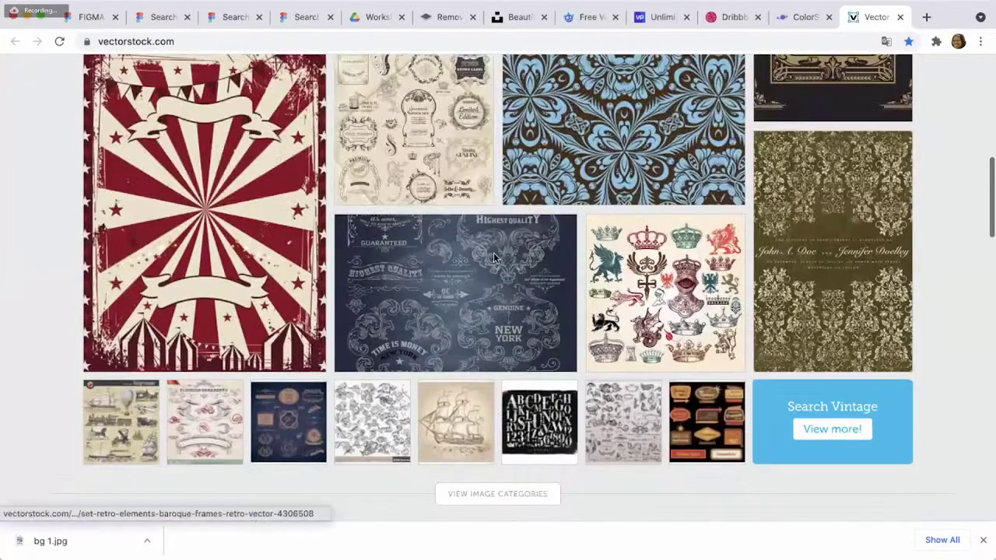
{"action": "scroll", "coordinate": [494, 257], "scroll_direction": "up", "scroll_amount": 4}
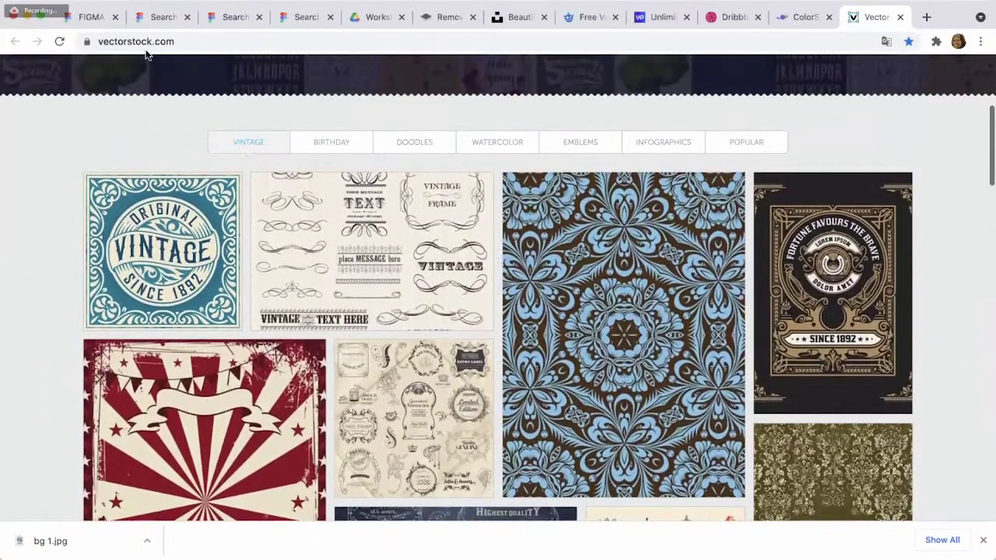
{"action": "left_click", "coordinate": [87, 20]}
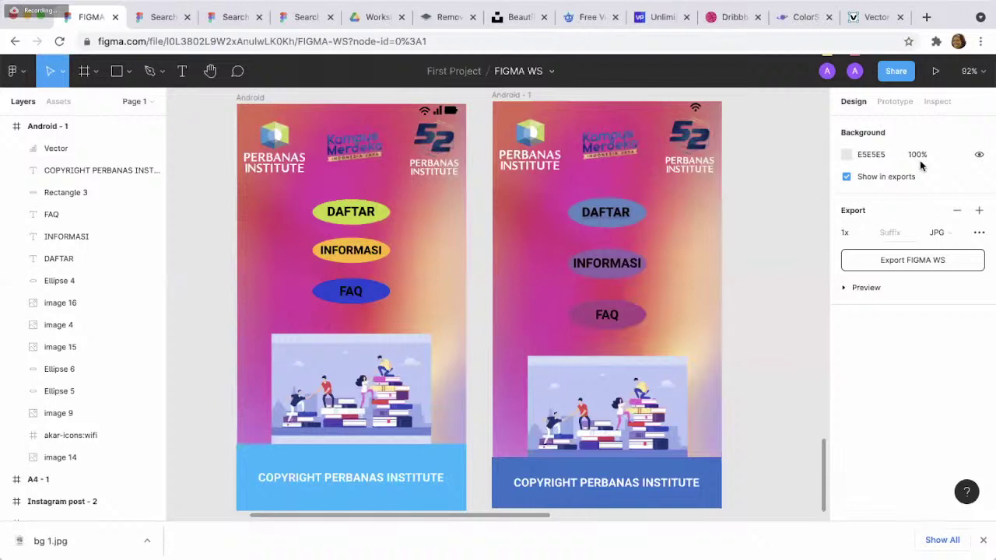
{"action": "scroll", "coordinate": [775, 254], "scroll_direction": "down", "scroll_amount": 1}
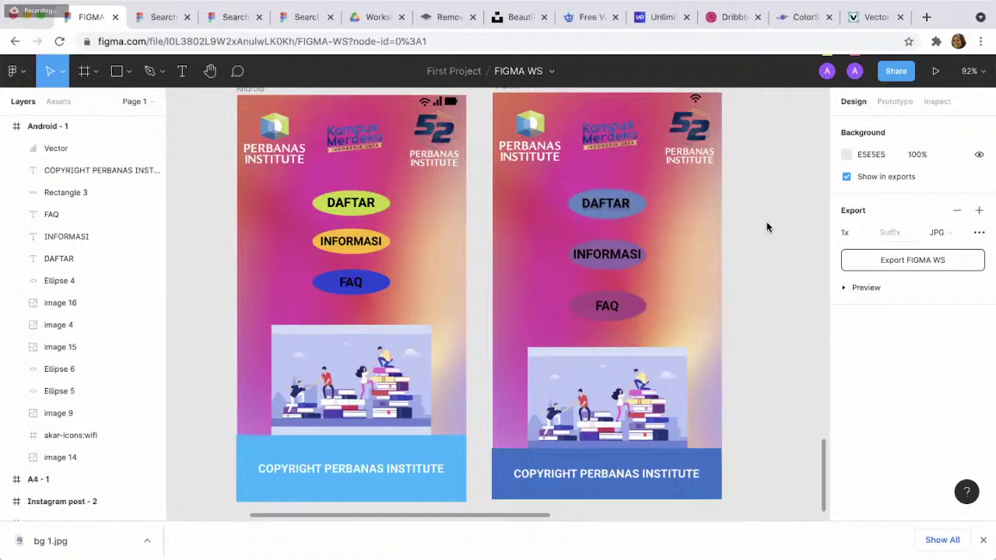
{"action": "left_click", "coordinate": [899, 22]}
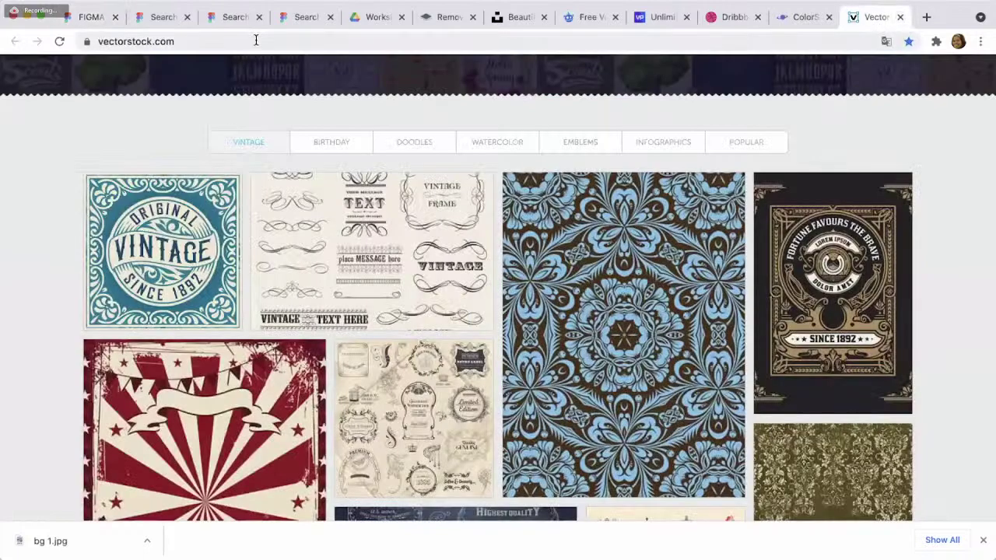
{"action": "left_click", "coordinate": [88, 18]}
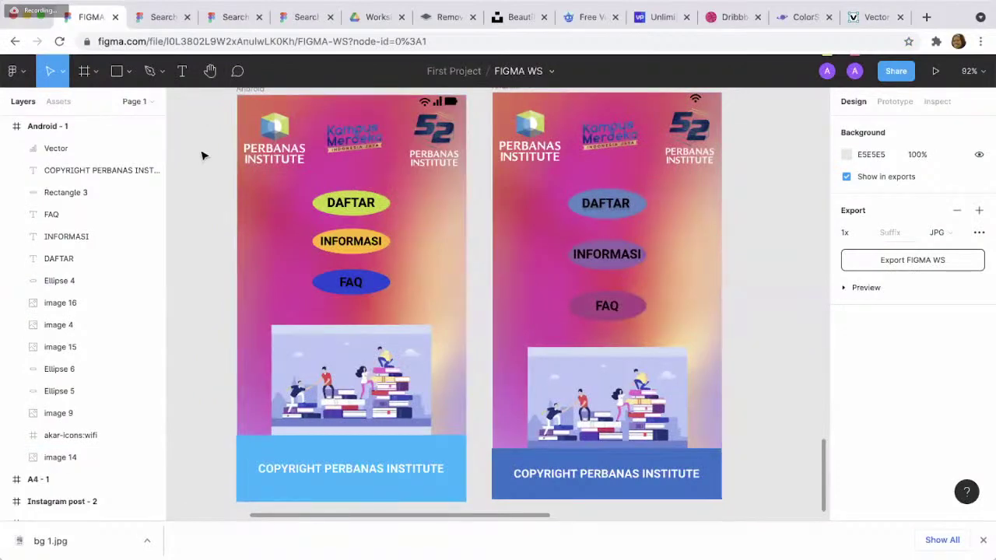
{"action": "left_click", "coordinate": [59, 78]}
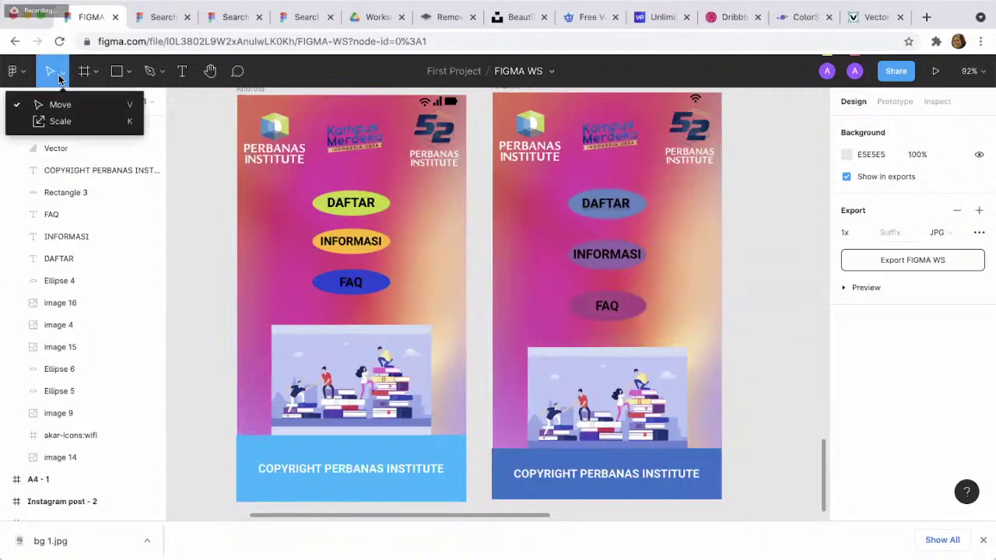
{"action": "left_click", "coordinate": [20, 75]}
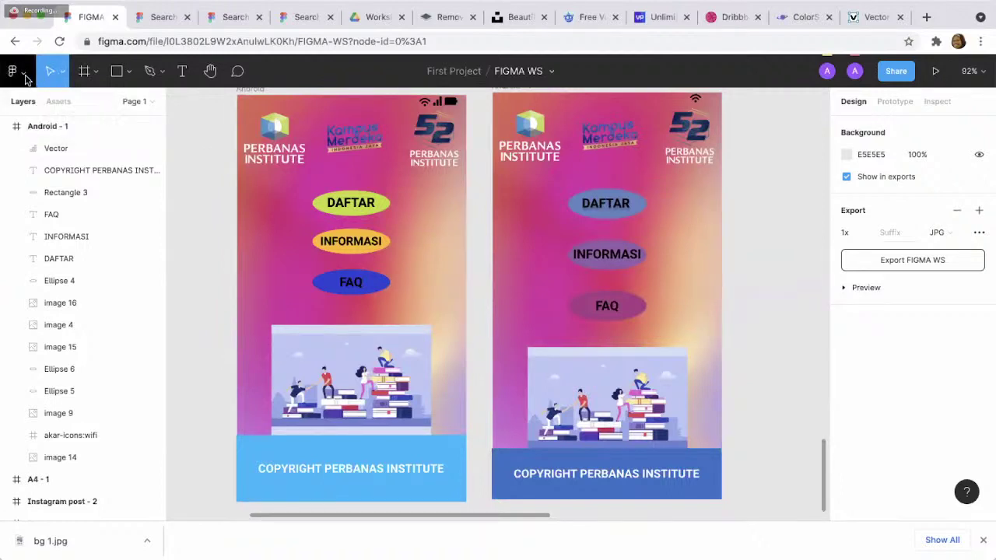
- Go back to files, then open the team page listing First Project and Design System
{"action": "left_click", "coordinate": [25, 79]}
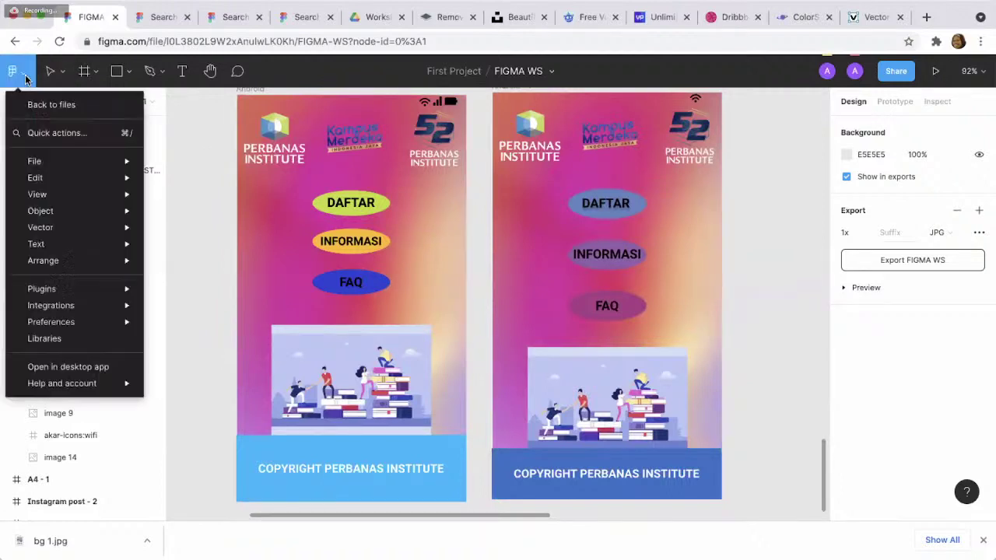
{"action": "left_click", "coordinate": [51, 106]}
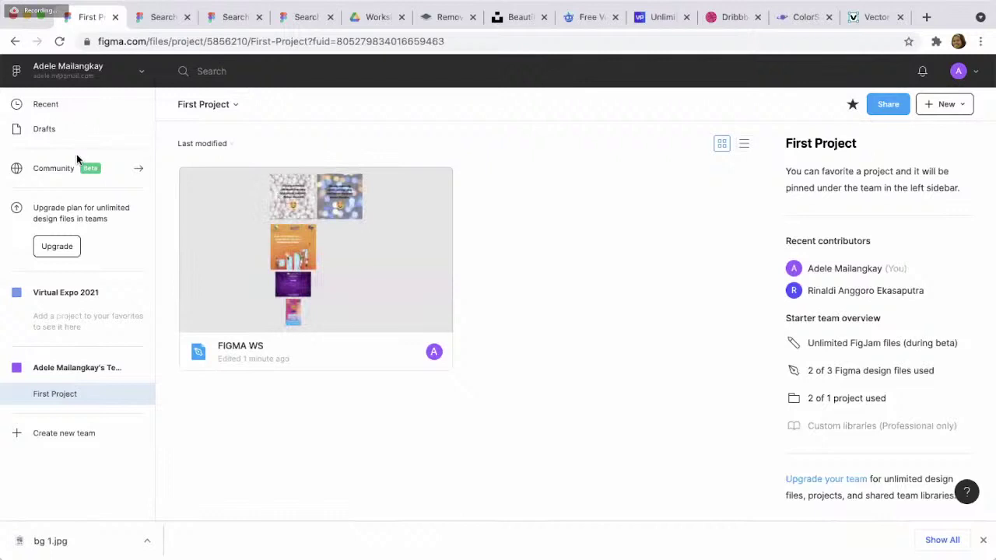
{"action": "left_click", "coordinate": [111, 371]}
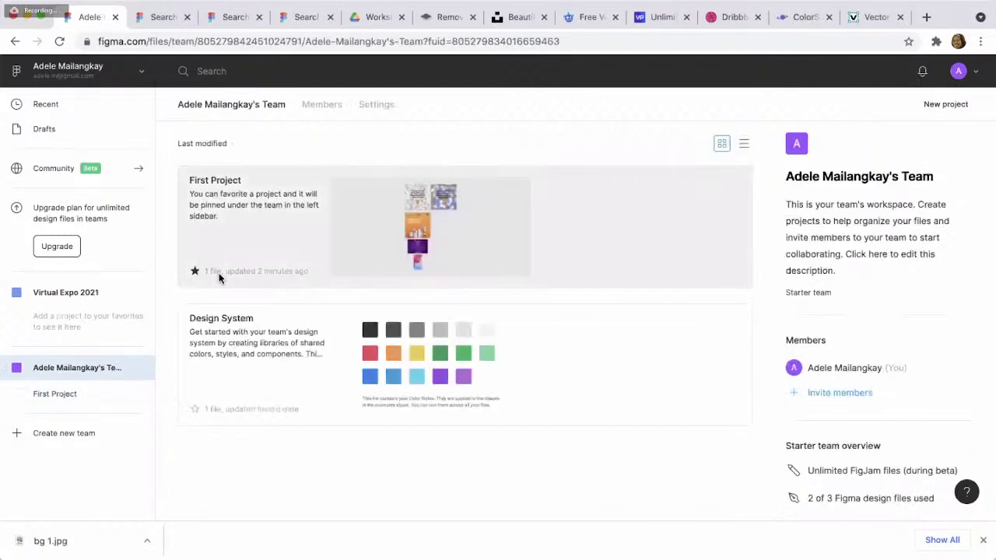
{"action": "scroll", "coordinate": [218, 279], "scroll_direction": "down", "scroll_amount": 3}
{"action": "scroll", "coordinate": [220, 280], "scroll_direction": "up", "scroll_amount": 1}
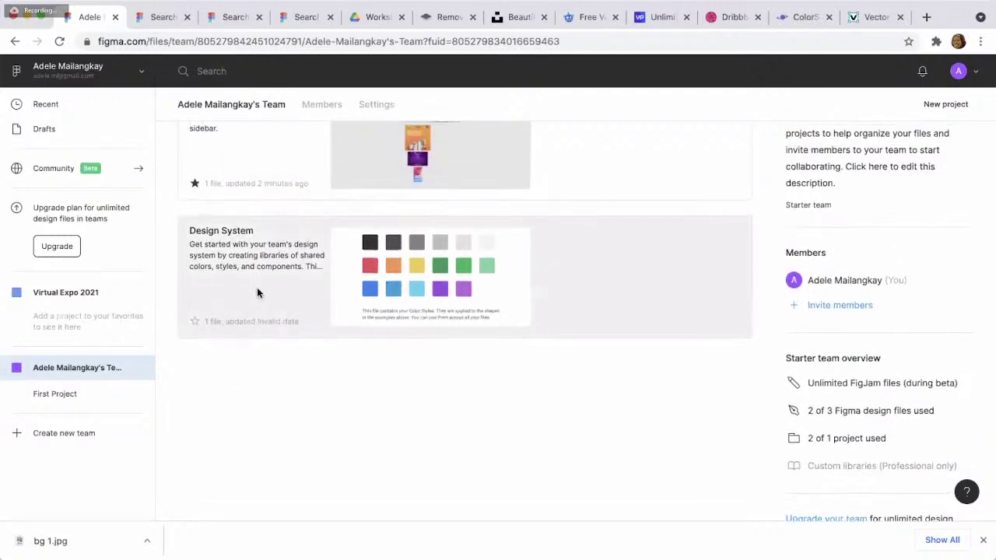
{"action": "scroll", "coordinate": [256, 290], "scroll_direction": "up", "scroll_amount": 2}
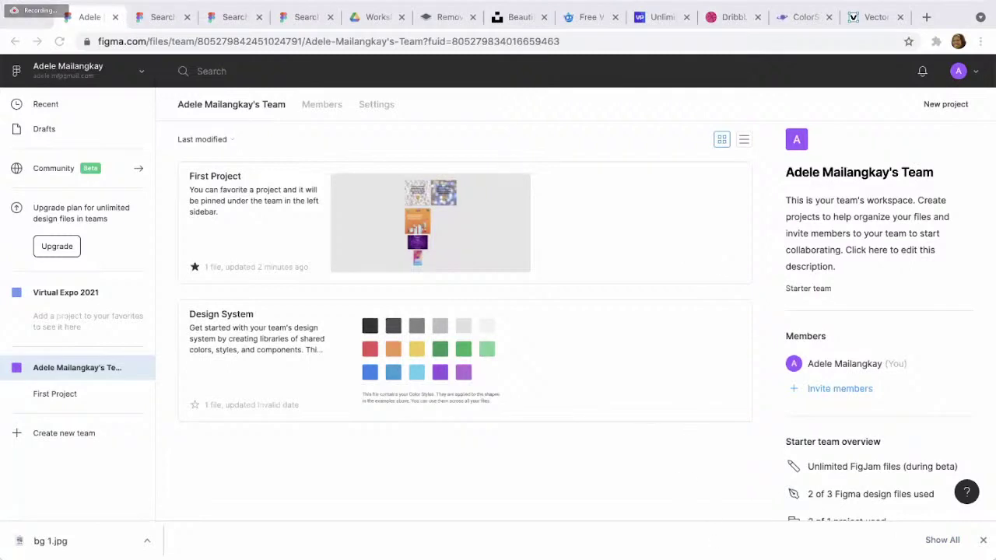
{"action": "key", "text": "alt+s"}
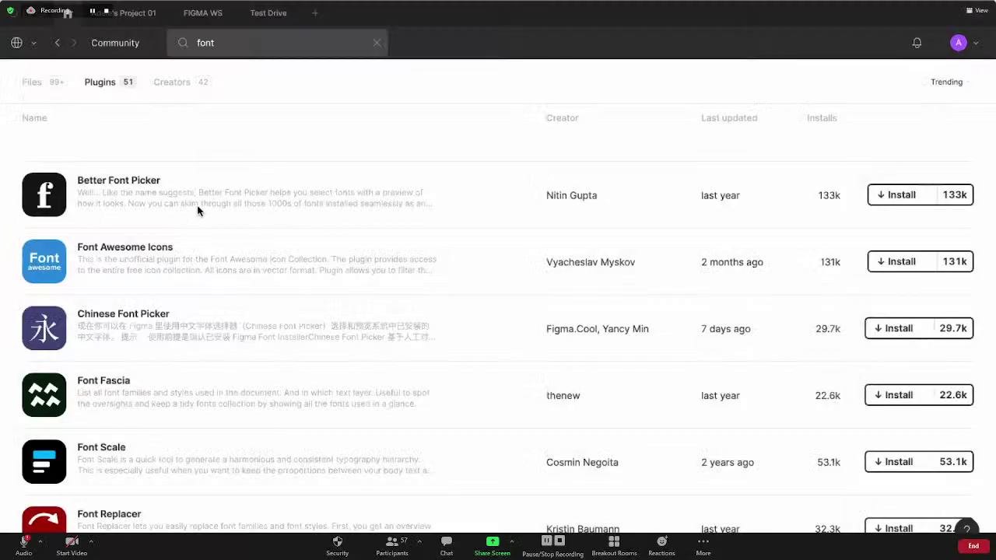
{"action": "scroll", "coordinate": [291, 244], "scroll_direction": "down", "scroll_amount": 1}
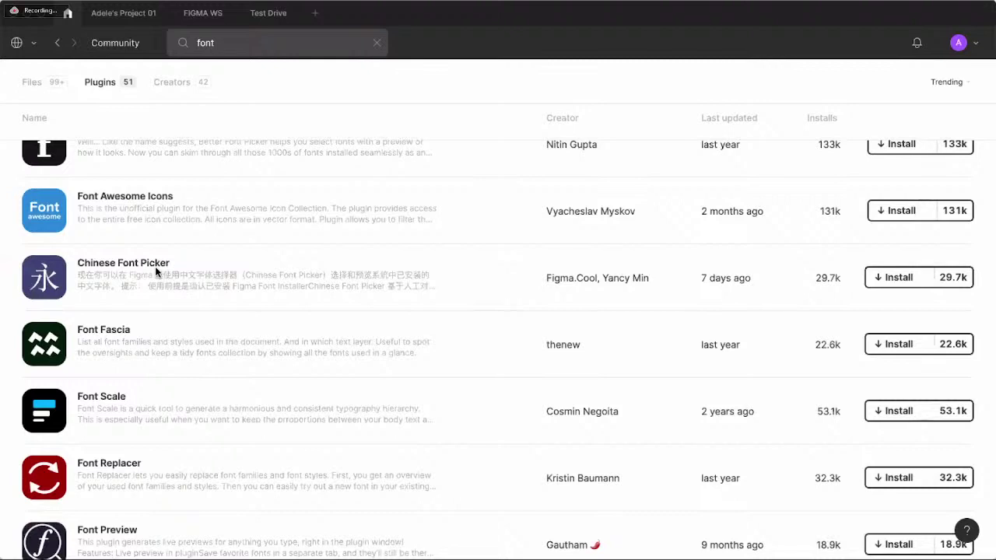
{"action": "scroll", "coordinate": [171, 269], "scroll_direction": "down", "scroll_amount": 2}
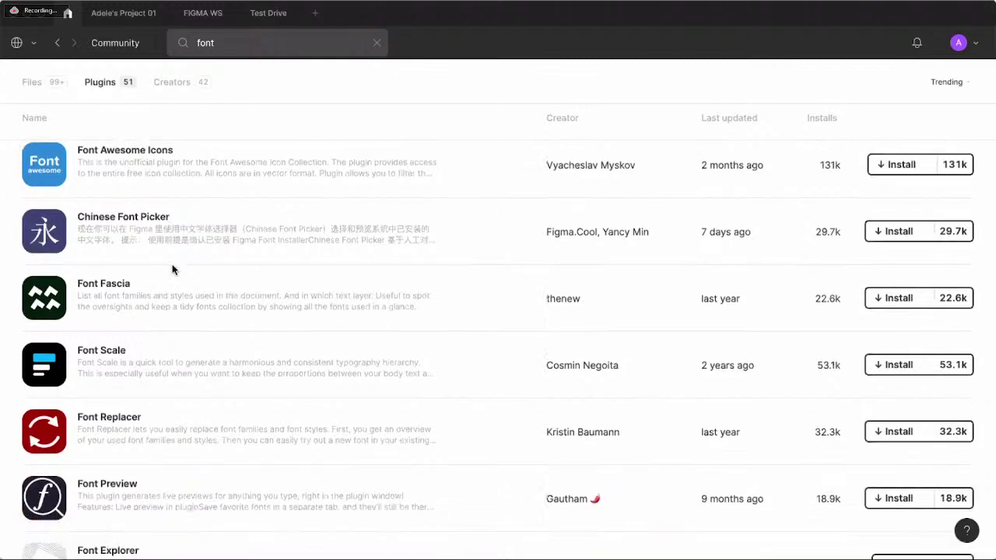
{"action": "scroll", "coordinate": [172, 270], "scroll_direction": "down", "scroll_amount": 1}
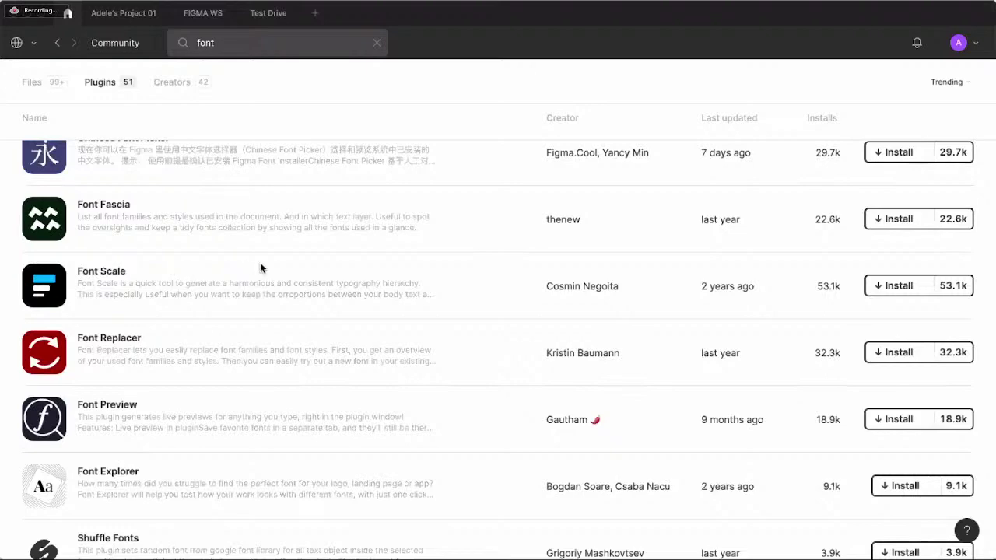
{"action": "scroll", "coordinate": [260, 267], "scroll_direction": "up", "scroll_amount": 3}
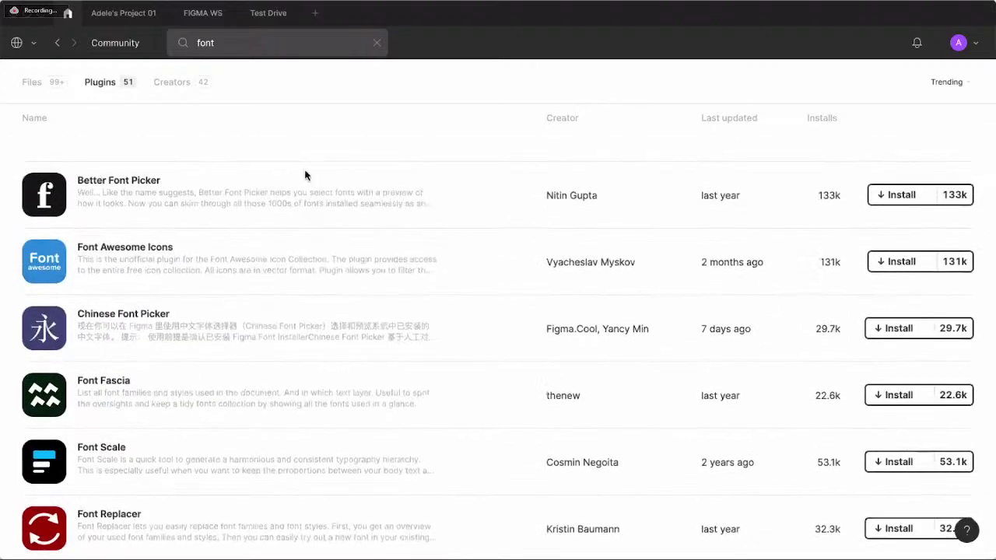
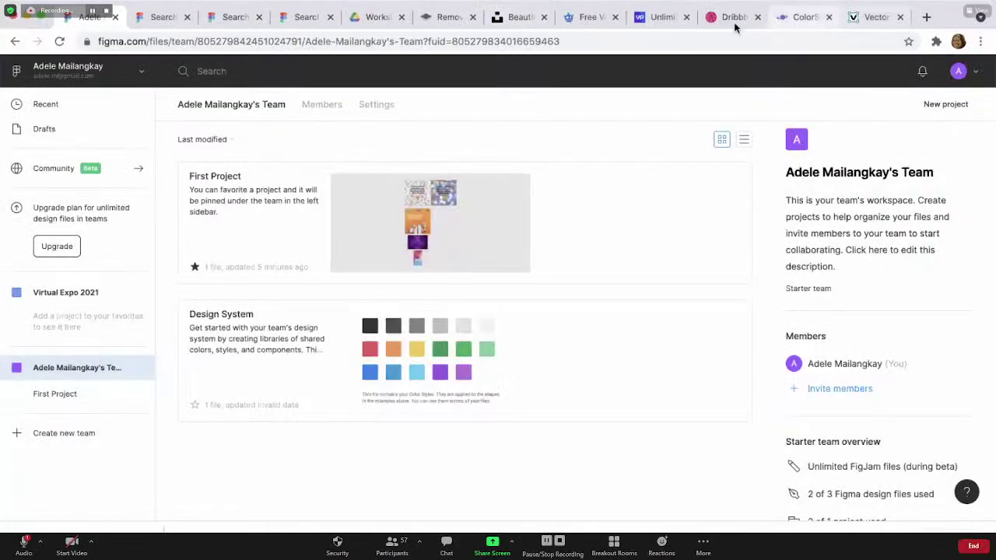
- Move between the First Project file list and the FIGMA WS design file
{"action": "left_click", "coordinate": [16, 40]}
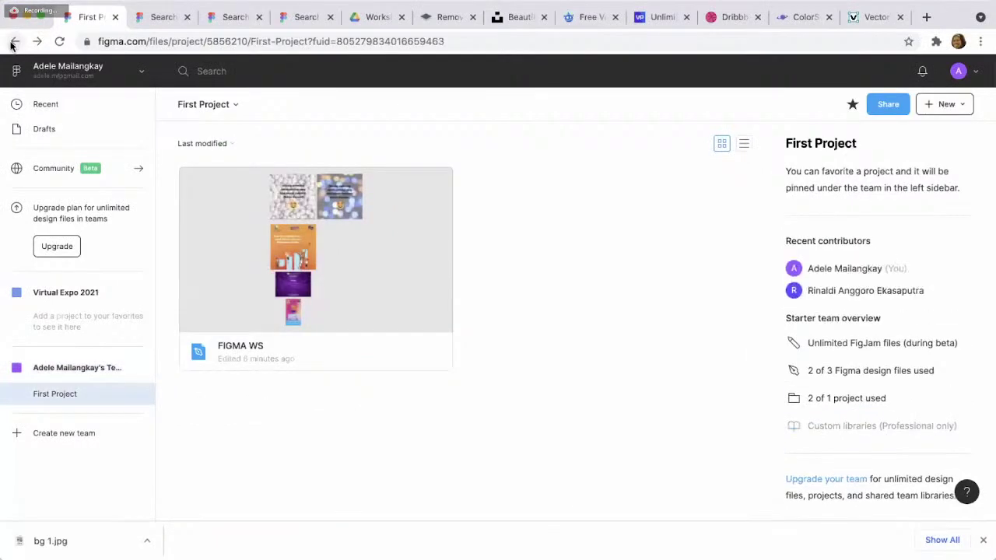
{"action": "double_click", "coordinate": [361, 249]}
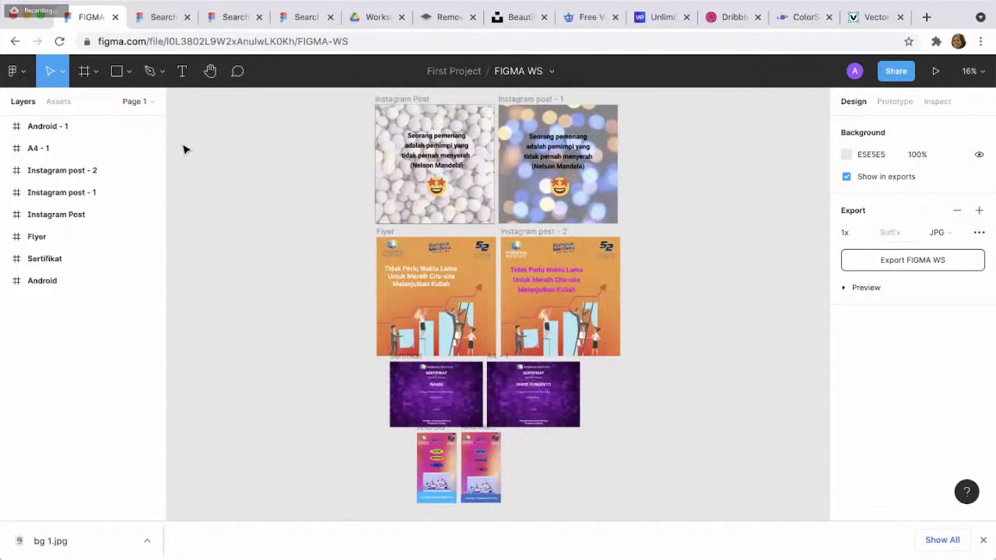
{"action": "left_click", "coordinate": [13, 42]}
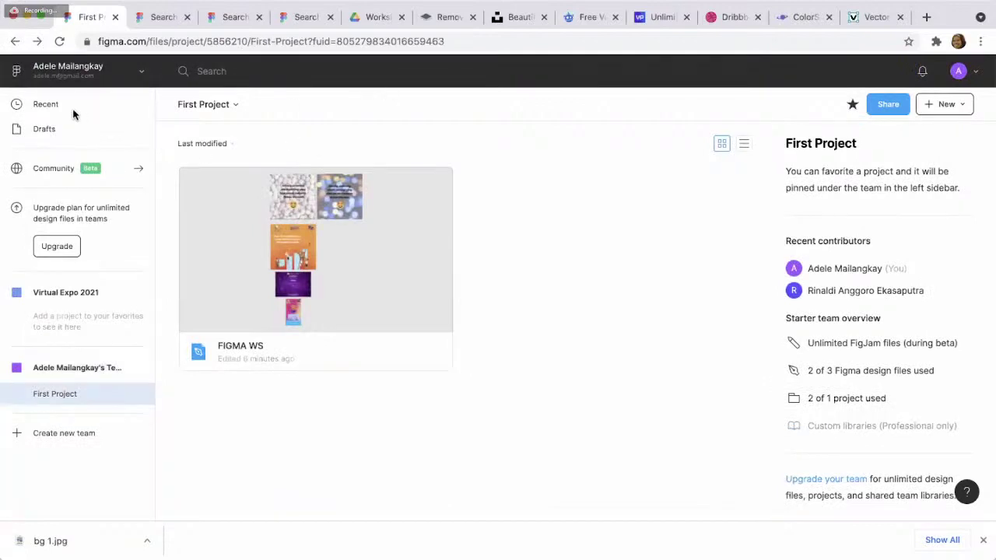
{"action": "left_click", "coordinate": [14, 43]}
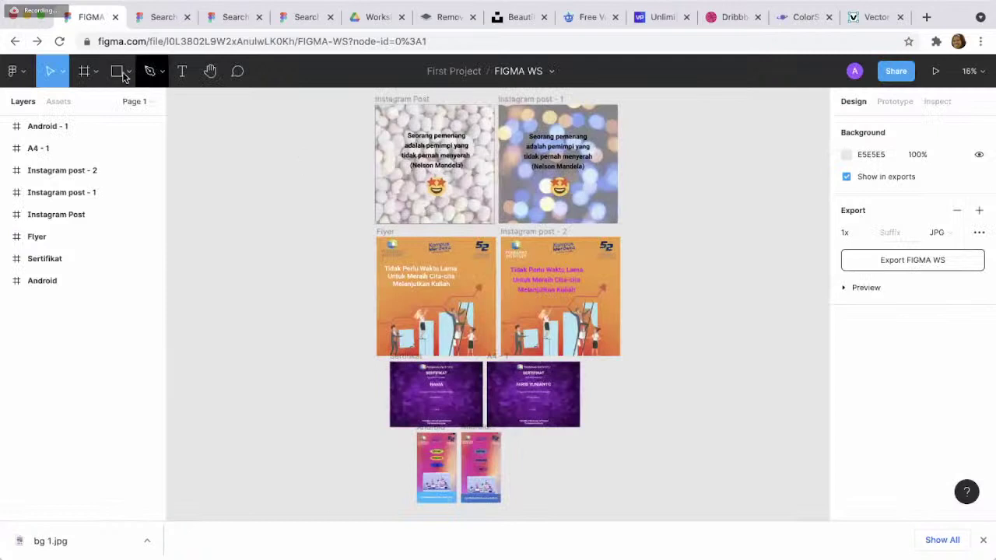
- Go through the main menu to the team overview, then switch to the mobile travel app file
{"action": "left_click", "coordinate": [17, 72]}
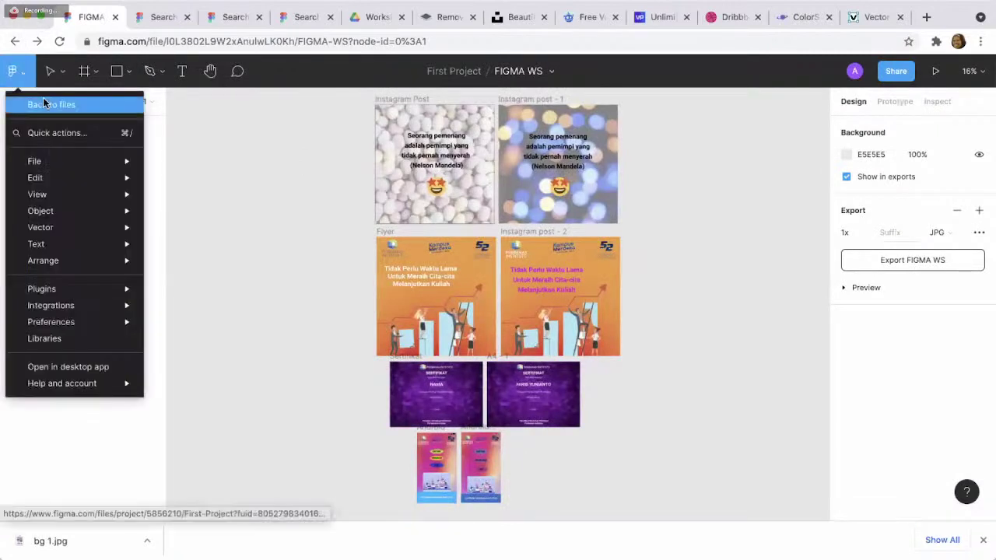
{"action": "left_click", "coordinate": [42, 99]}
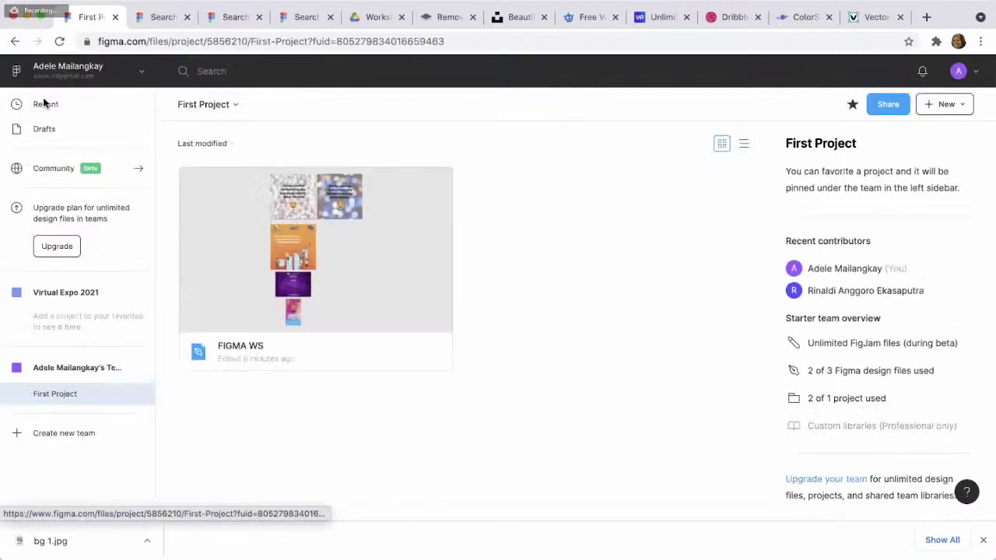
{"action": "left_click", "coordinate": [78, 367]}
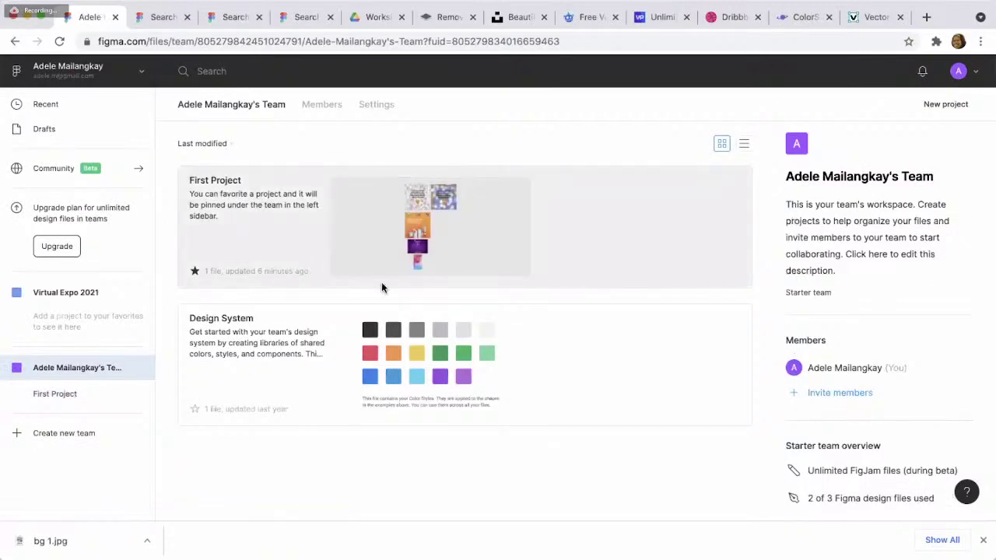
{"action": "scroll", "coordinate": [381, 282], "scroll_direction": "down", "scroll_amount": 2}
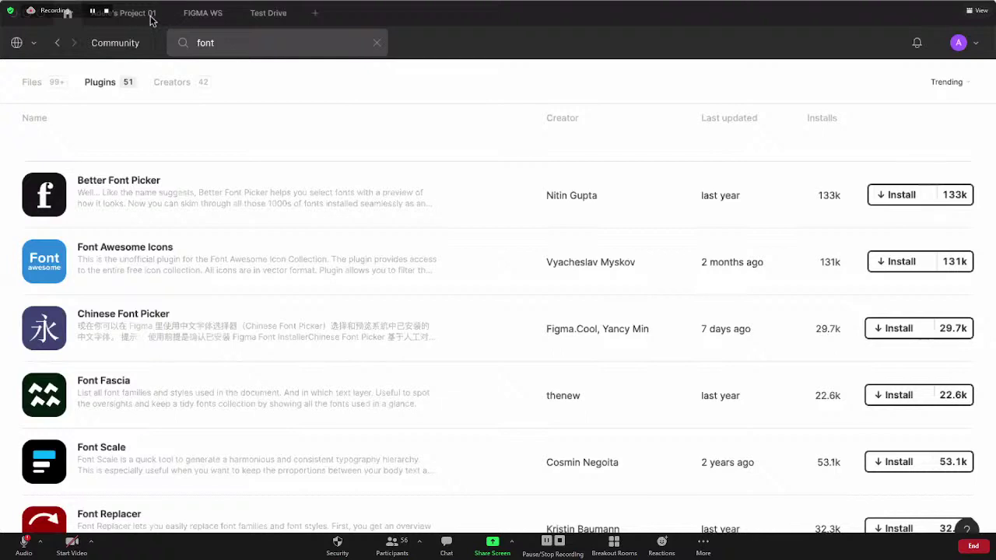
{"action": "left_click", "coordinate": [151, 16]}
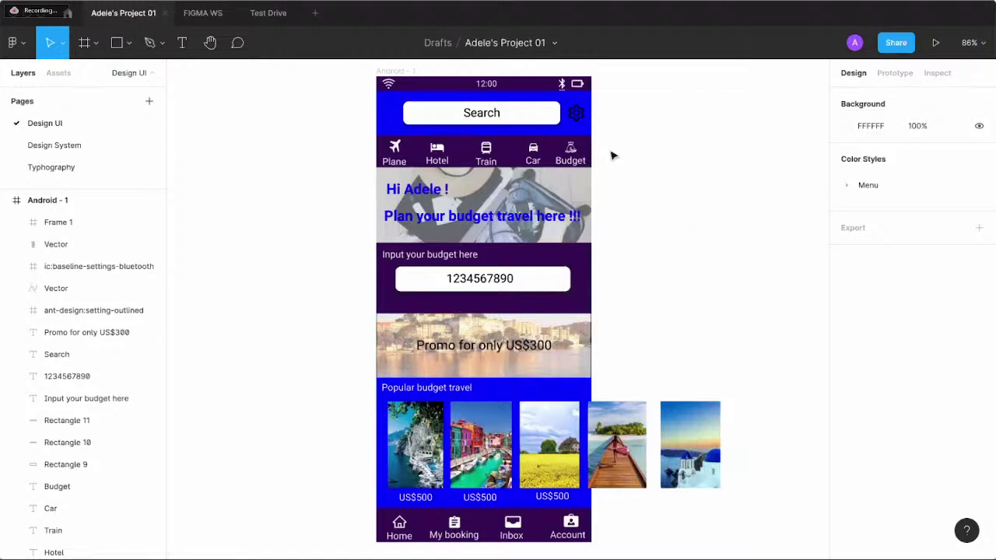
- Present the travel app as a phone prototype, scroll through its screens, then close the preview
{"action": "left_click", "coordinate": [937, 44]}
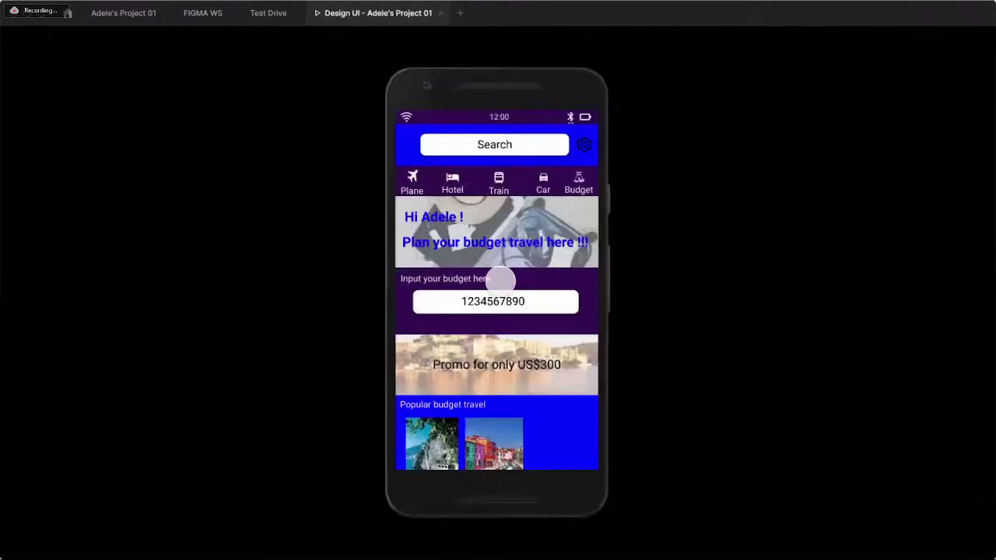
{"action": "scroll", "coordinate": [500, 278], "scroll_direction": "down", "scroll_amount": 3}
{"action": "scroll", "coordinate": [500, 278], "scroll_direction": "up", "scroll_amount": 3}
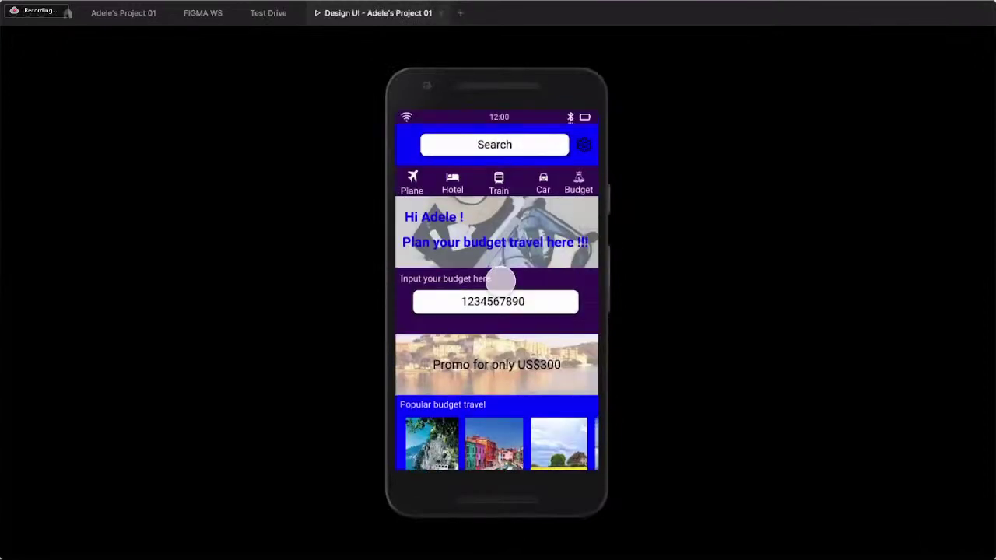
{"action": "scroll", "coordinate": [500, 278], "scroll_direction": "down", "scroll_amount": 3}
{"action": "scroll", "coordinate": [500, 279], "scroll_direction": "up", "scroll_amount": 3}
{"action": "scroll", "coordinate": [501, 279], "scroll_direction": "down", "scroll_amount": 3}
{"action": "scroll", "coordinate": [536, 374], "scroll_direction": "right", "scroll_amount": 3}
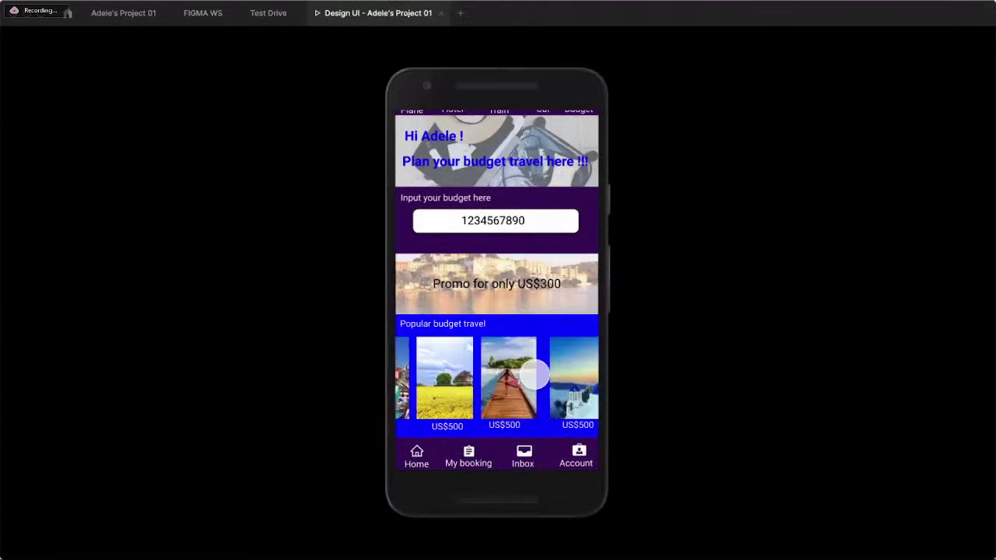
{"action": "scroll", "coordinate": [534, 373], "scroll_direction": "left", "scroll_amount": 3}
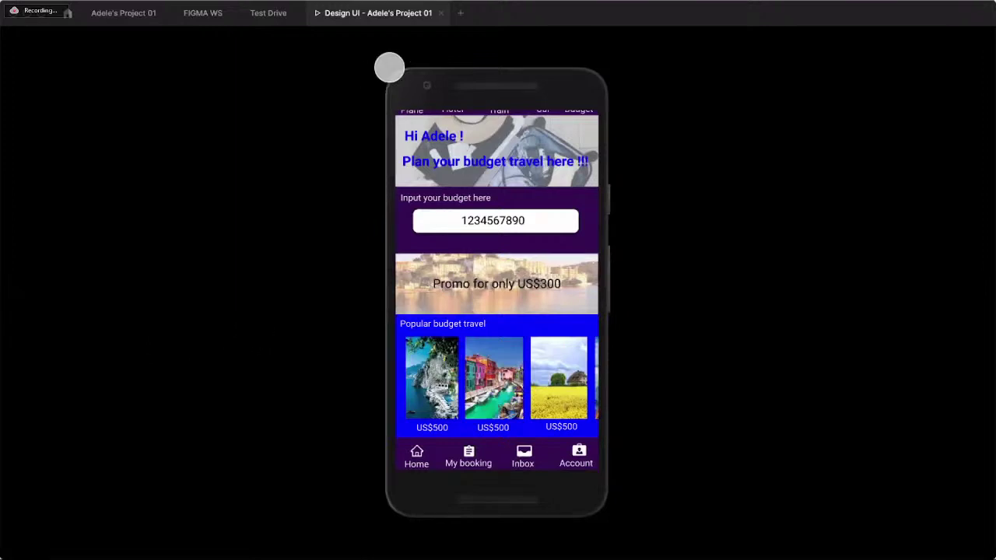
{"action": "left_click", "coordinate": [441, 14]}
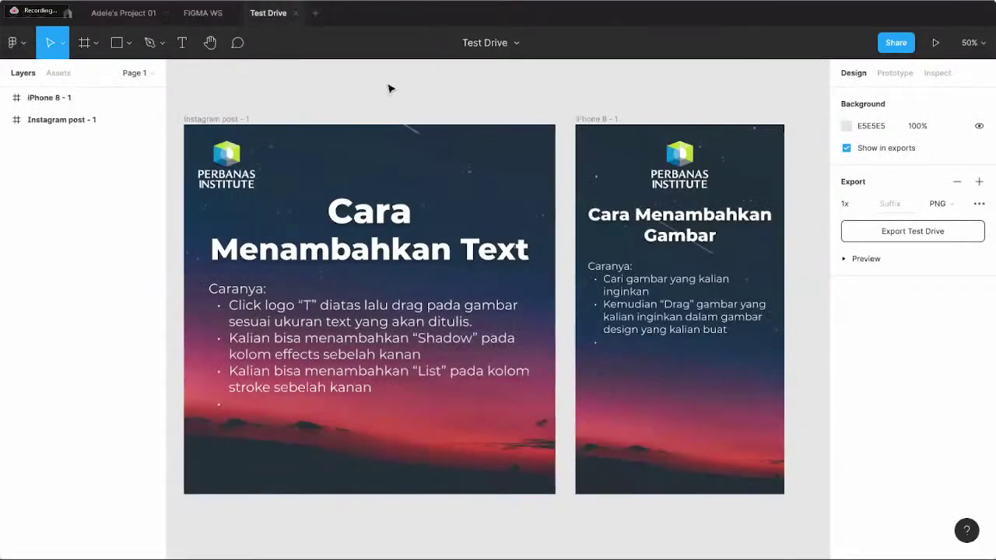
- Switch from the travel app file to the FIGMA WS file with its Flyer and Instagram posts
{"action": "left_click", "coordinate": [124, 13]}
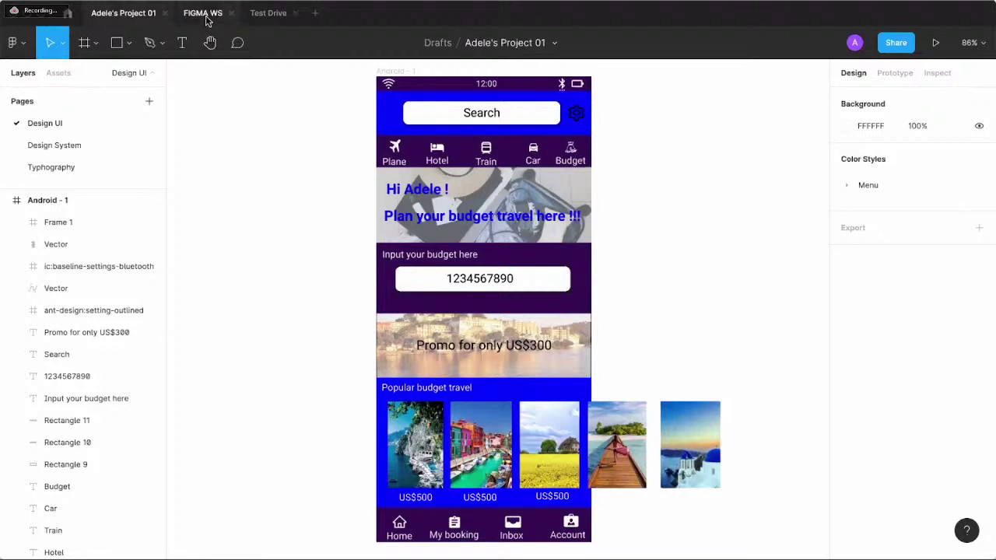
{"action": "left_click", "coordinate": [207, 21]}
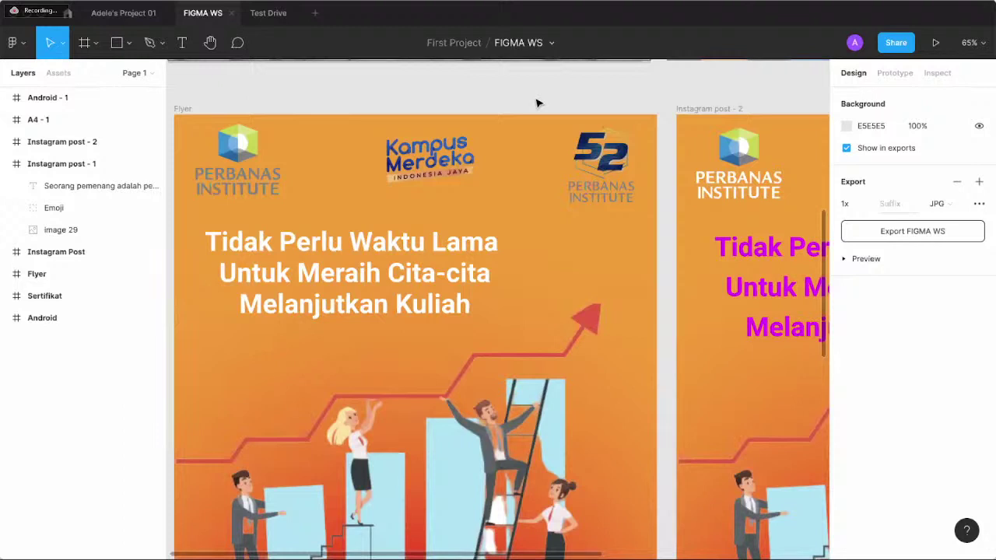
- Zoom to 50%, scroll up to the quote posts, and show the Frame and shape tool options
{"action": "key", "text": "minus"}
{"action": "key", "text": "minus"}
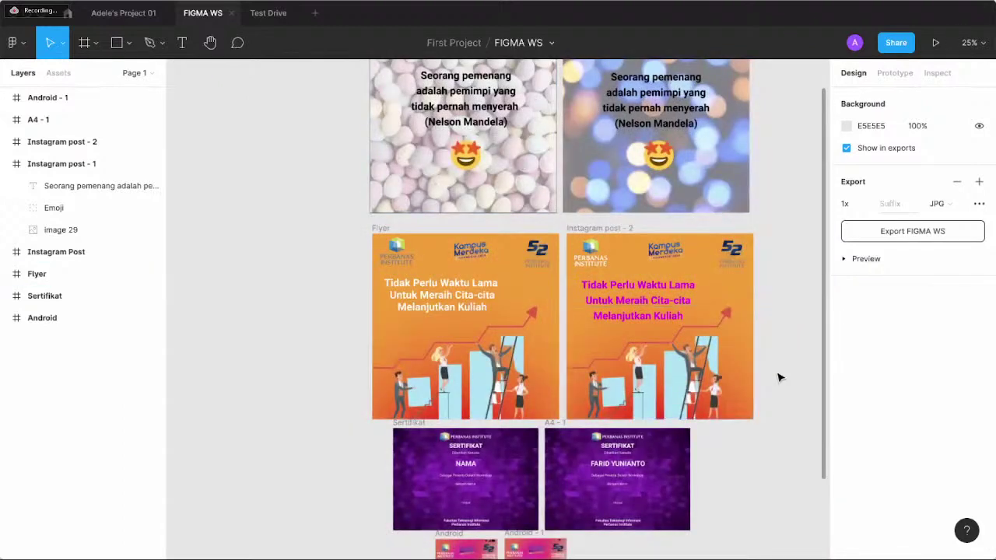
{"action": "key", "text": "plus"}
{"action": "scroll", "coordinate": [780, 377], "scroll_direction": "down", "scroll_amount": 3}
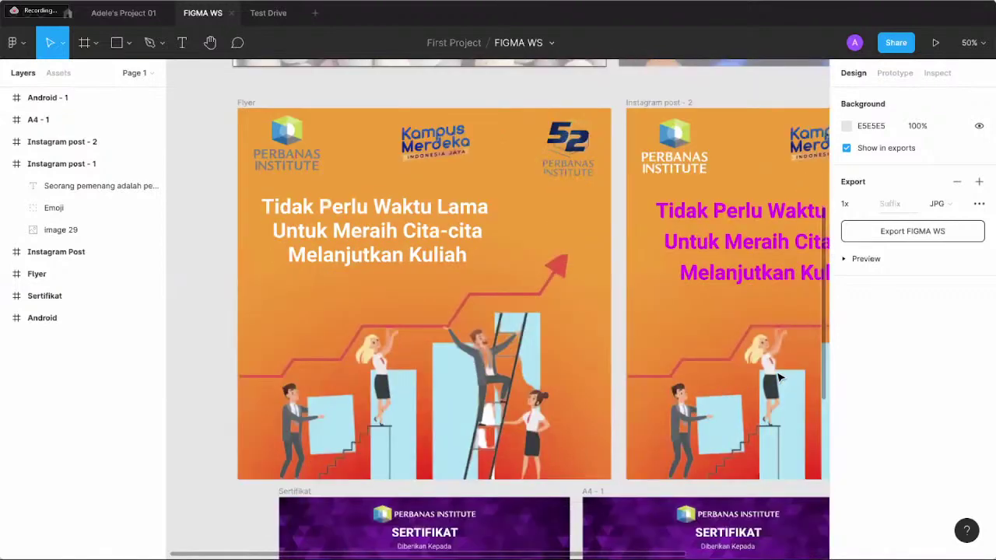
{"action": "scroll", "coordinate": [781, 377], "scroll_direction": "up", "scroll_amount": 2}
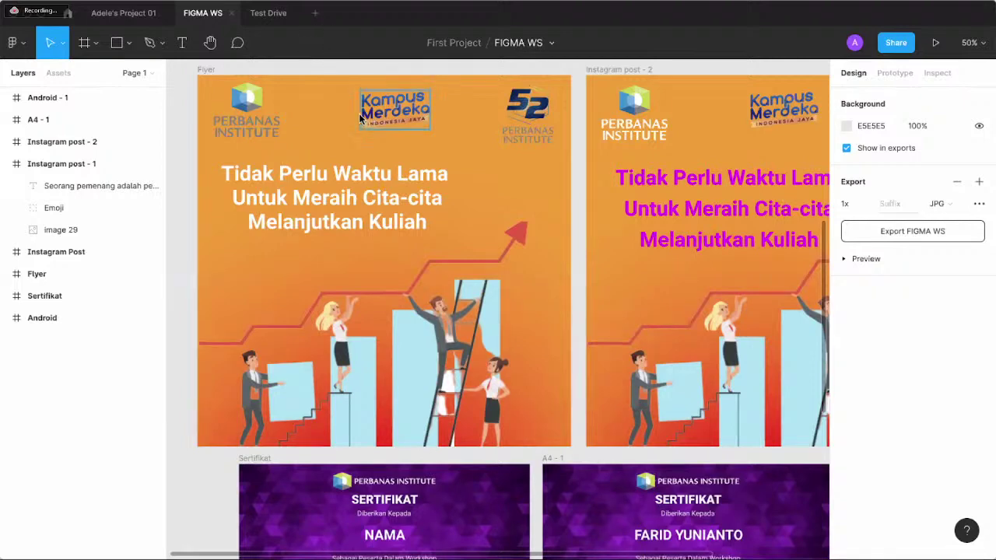
{"action": "scroll", "coordinate": [371, 159], "scroll_direction": "up", "scroll_amount": 5}
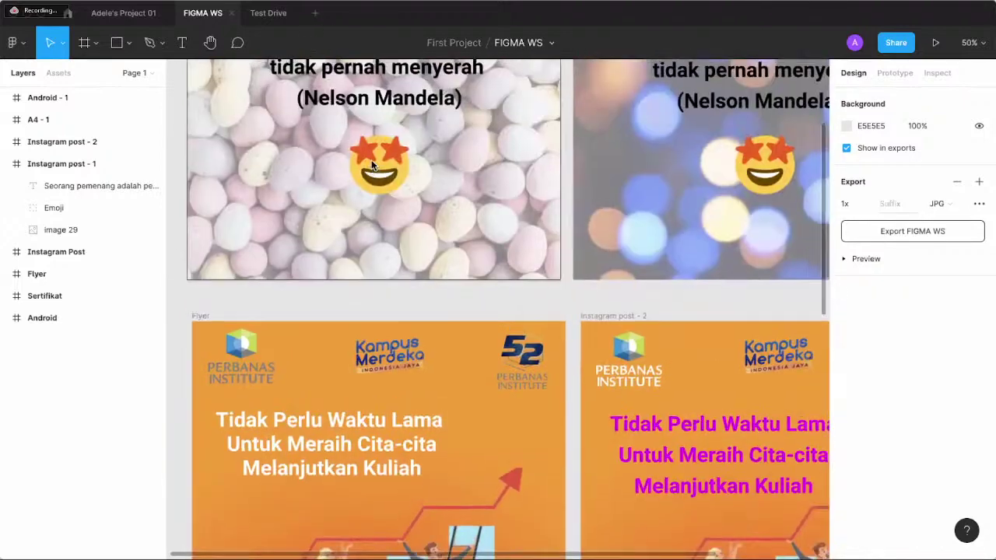
{"action": "scroll", "coordinate": [372, 160], "scroll_direction": "up", "scroll_amount": 3}
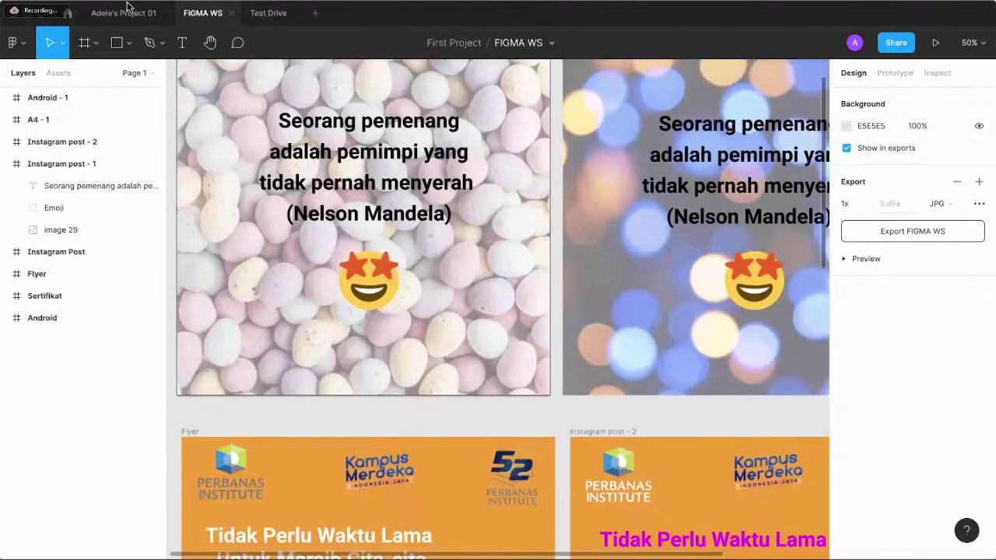
{"action": "left_click", "coordinate": [97, 44]}
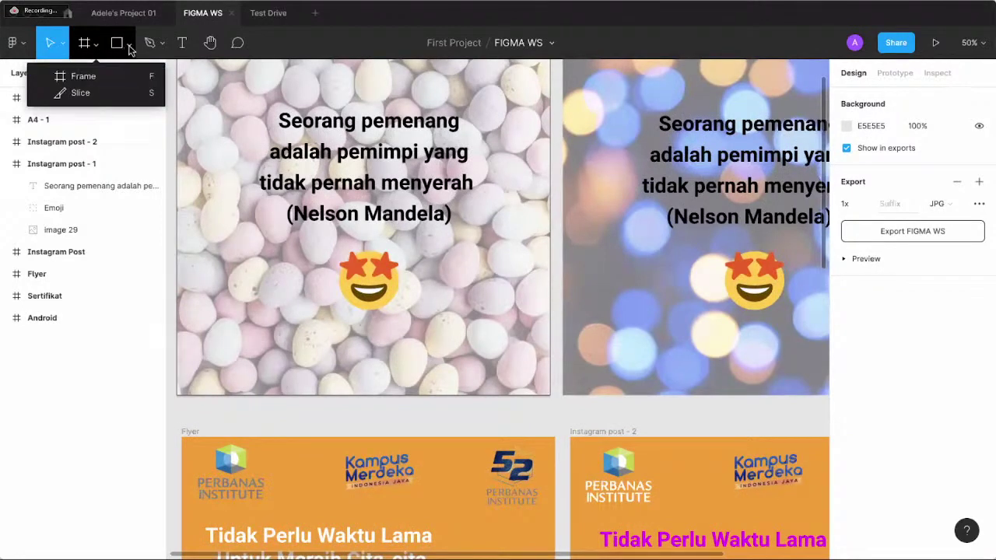
{"action": "left_click", "coordinate": [130, 47]}
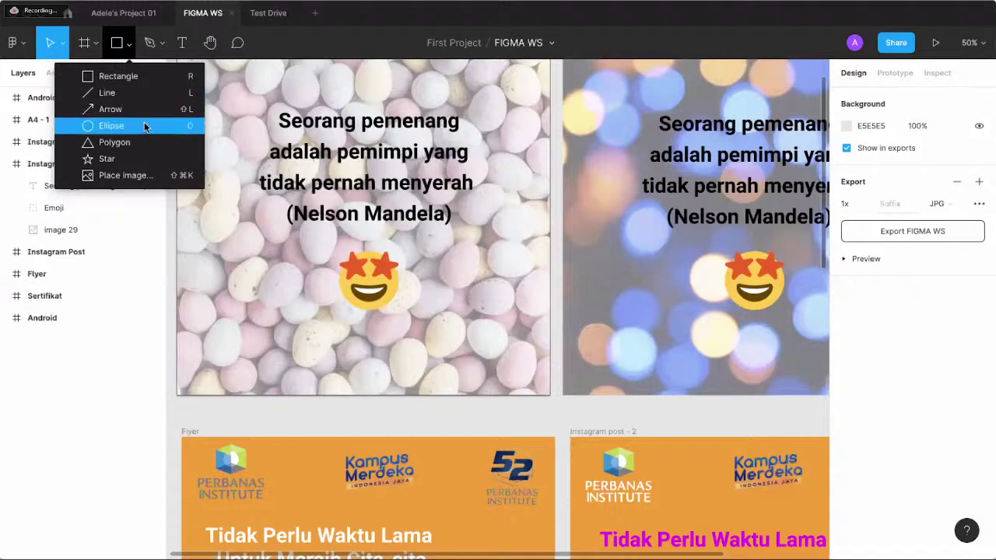
- Pick the Text tool, then show and dismiss the pen and pencil drawing options
{"action": "left_click", "coordinate": [183, 49]}
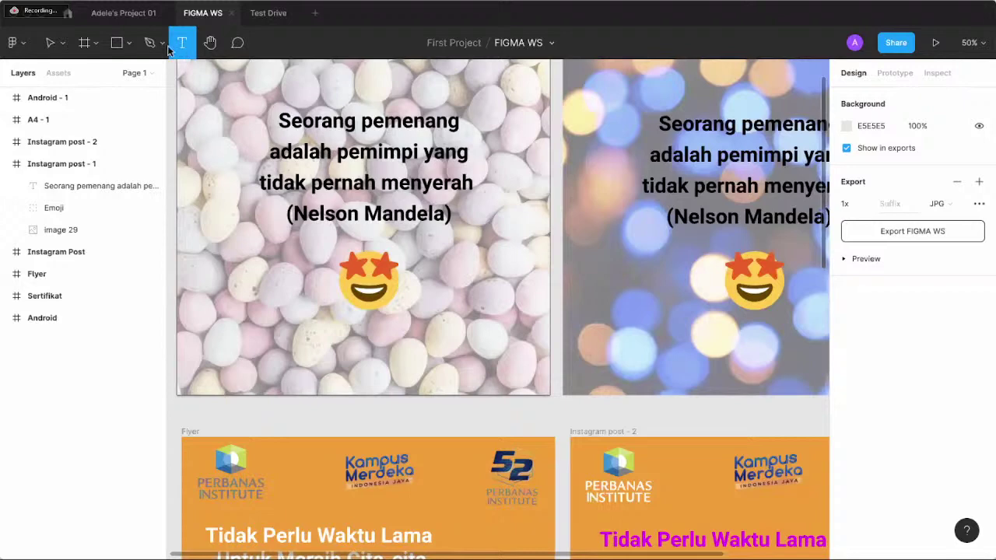
{"action": "left_click", "coordinate": [165, 49]}
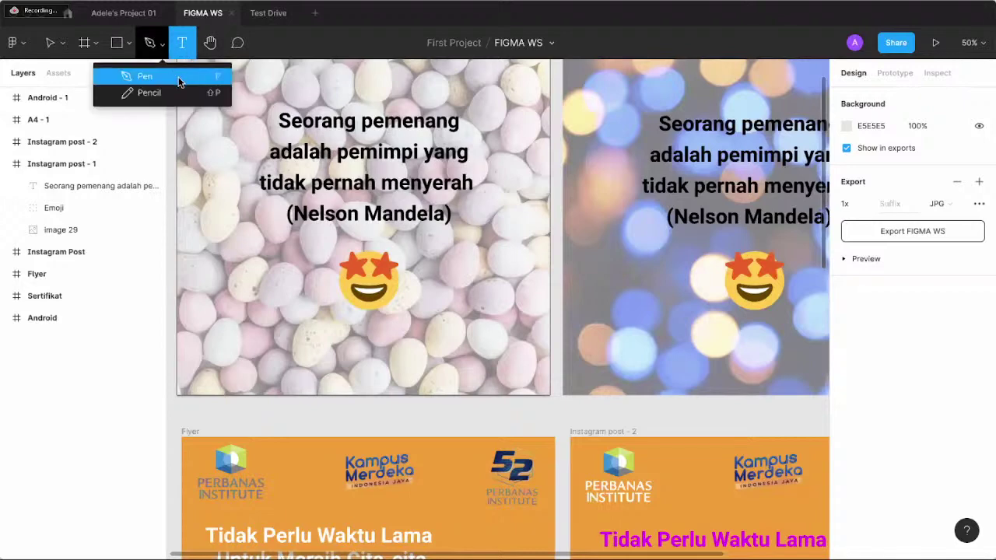
{"action": "left_click", "coordinate": [309, 46]}
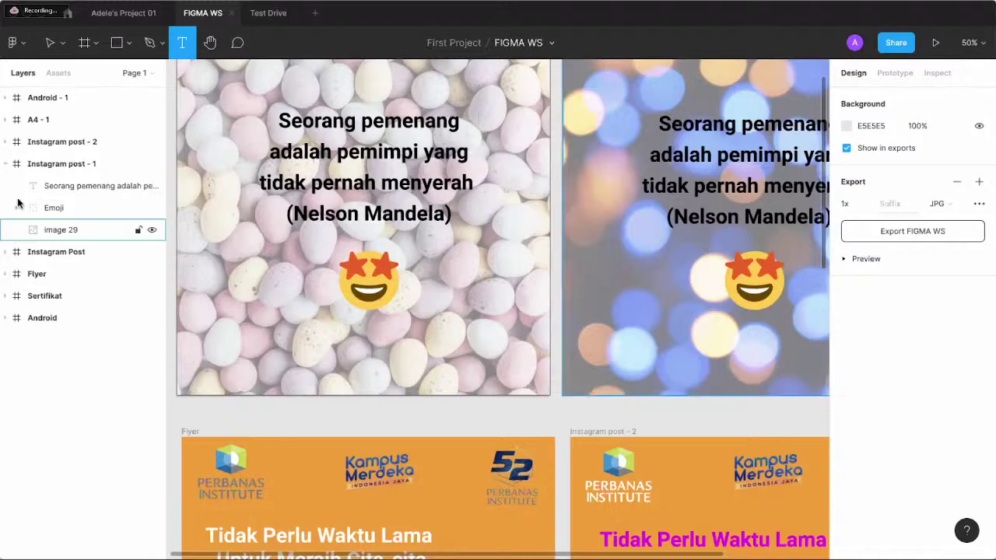
- Collapse the Instagram post - 1 group in the Layers panel to hide its child layers
{"action": "left_click", "coordinate": [5, 165]}
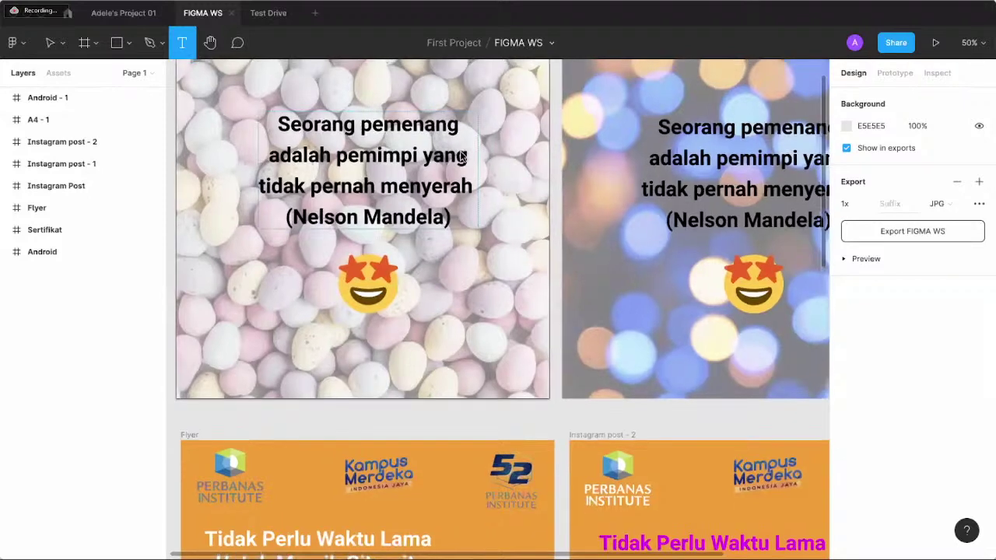
- Scroll down the canvas past the flyer, certificate and Android frames
{"action": "scroll", "coordinate": [462, 156], "scroll_direction": "up", "scroll_amount": 5}
{"action": "scroll", "coordinate": [461, 157], "scroll_direction": "down", "scroll_amount": 1}
{"action": "scroll", "coordinate": [460, 154], "scroll_direction": "down", "scroll_amount": 2}
{"action": "scroll", "coordinate": [460, 151], "scroll_direction": "down", "scroll_amount": 3}
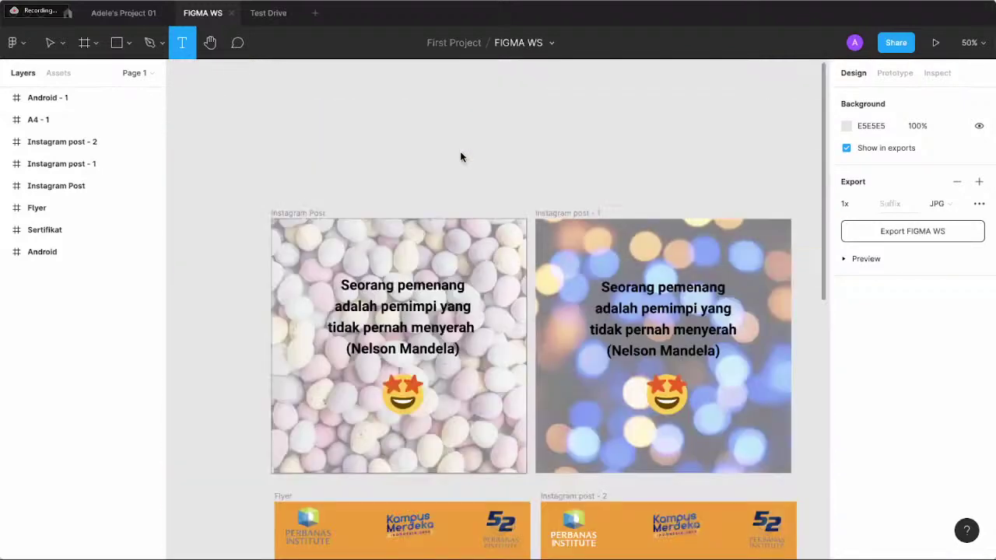
{"action": "scroll", "coordinate": [698, 216], "scroll_direction": "down", "scroll_amount": 3}
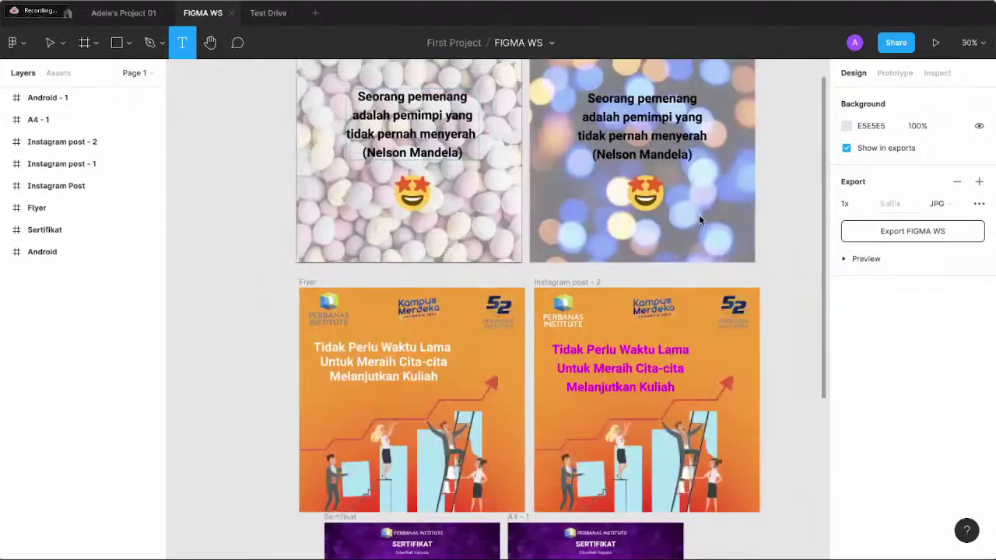
{"action": "scroll", "coordinate": [627, 234], "scroll_direction": "down", "scroll_amount": 3}
{"action": "scroll", "coordinate": [627, 234], "scroll_direction": "down", "scroll_amount": 2}
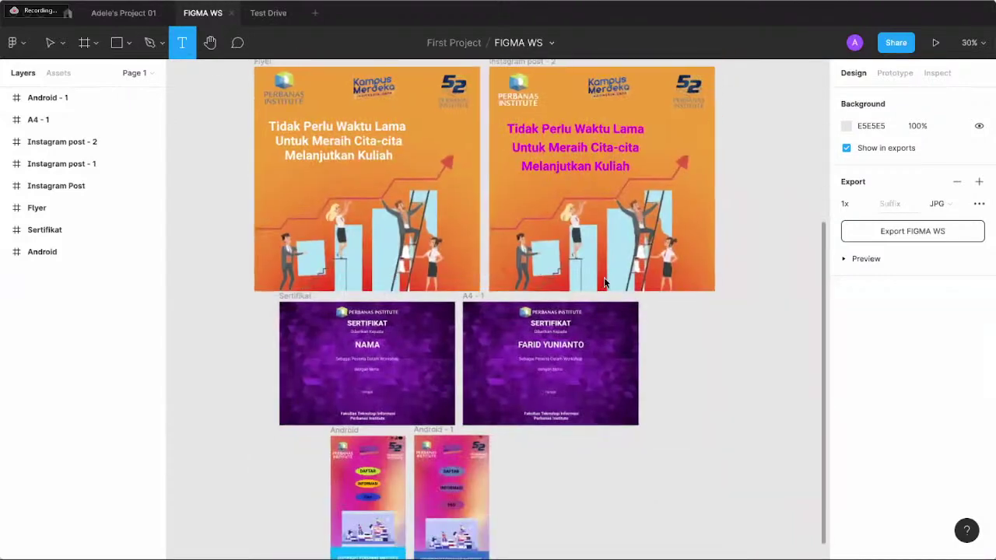
{"action": "scroll", "coordinate": [603, 277], "scroll_direction": "right", "scroll_amount": 2}
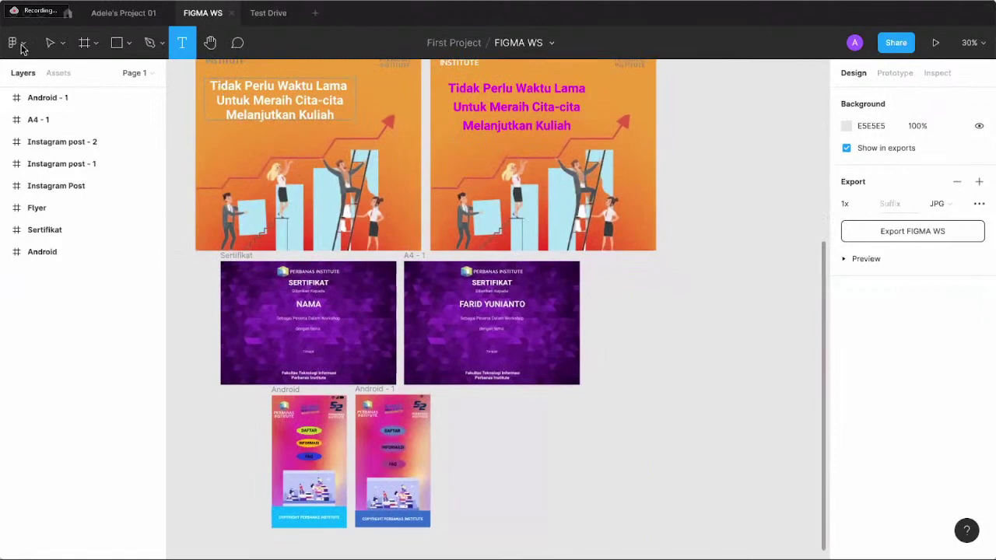
- Browse the main menu, then switch to the Android travel-budget app file
{"action": "left_click", "coordinate": [22, 49]}
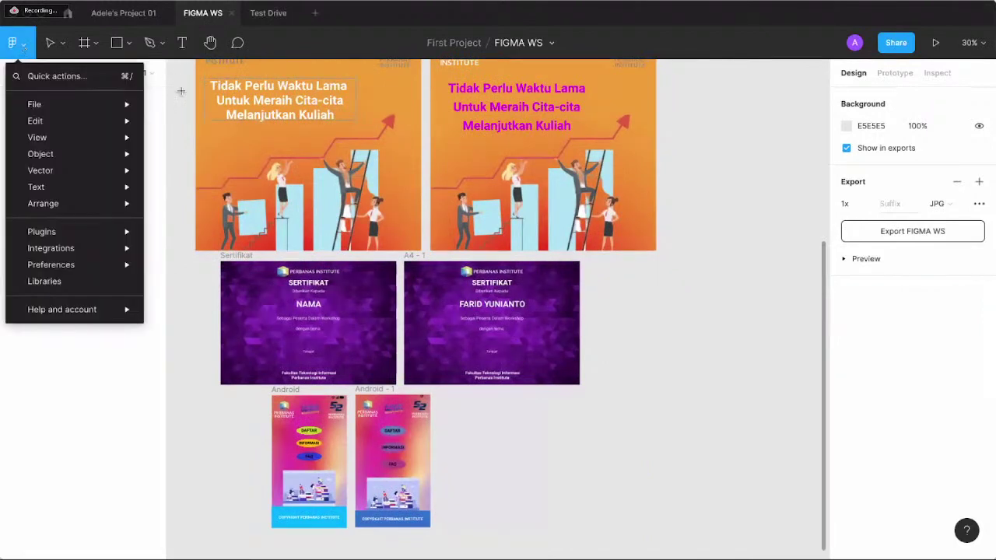
{"action": "key", "text": "Escape"}
{"action": "left_click", "coordinate": [140, 24]}
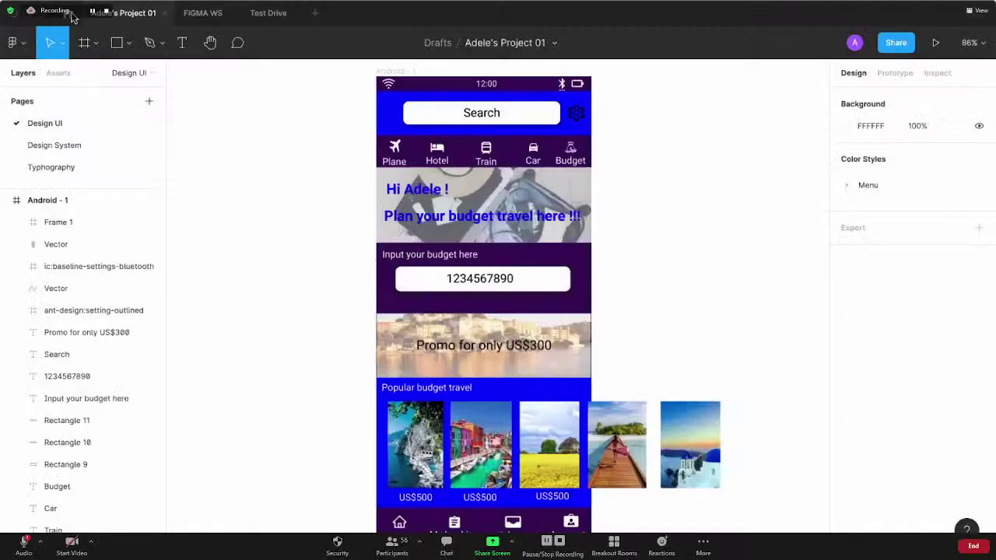
- Return from the design file to Recently viewed and open the Webinar FTI file
{"action": "left_click", "coordinate": [68, 14]}
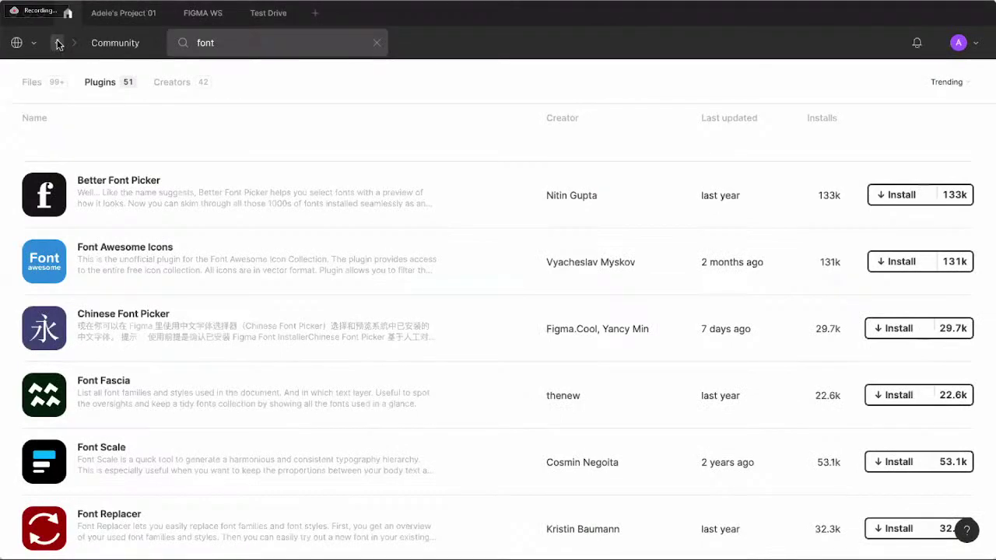
{"action": "left_click", "coordinate": [59, 45]}
{"action": "left_click", "coordinate": [59, 44]}
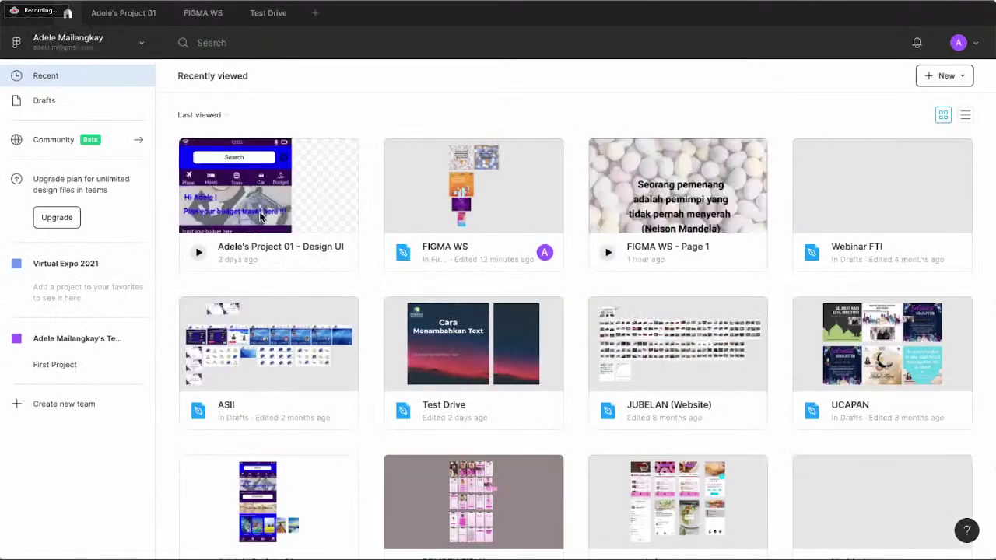
{"action": "scroll", "coordinate": [260, 217], "scroll_direction": "down", "scroll_amount": 4}
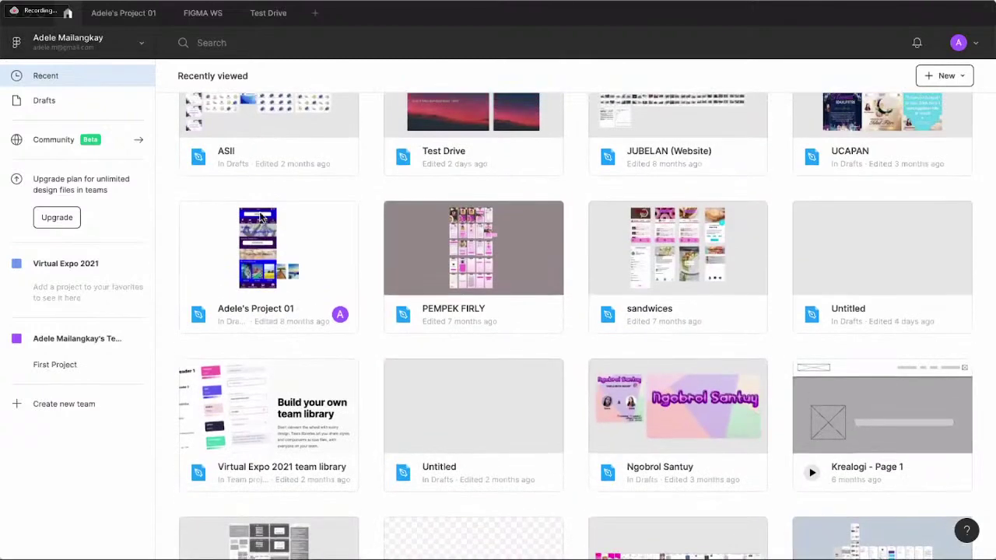
{"action": "scroll", "coordinate": [261, 217], "scroll_direction": "up", "scroll_amount": 4}
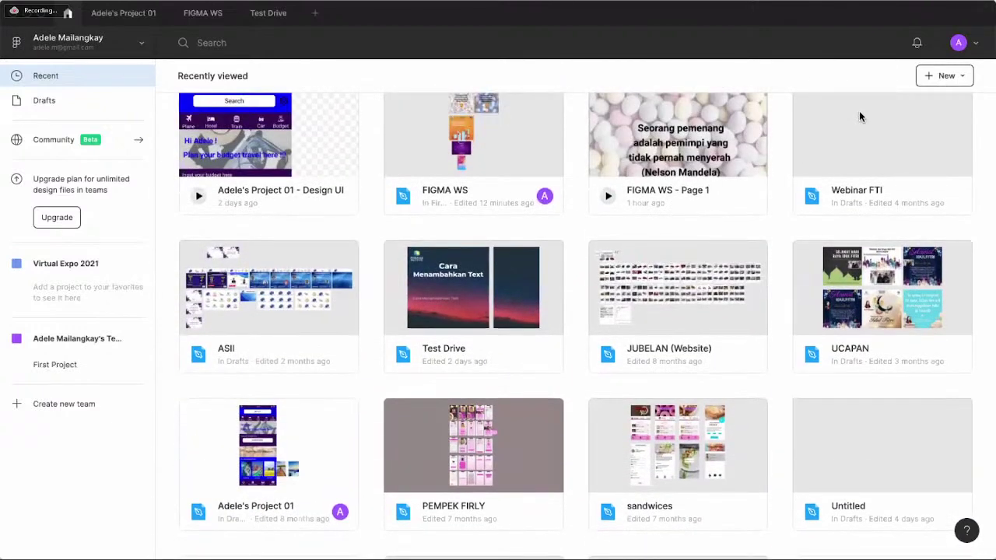
{"action": "left_click", "coordinate": [859, 117]}
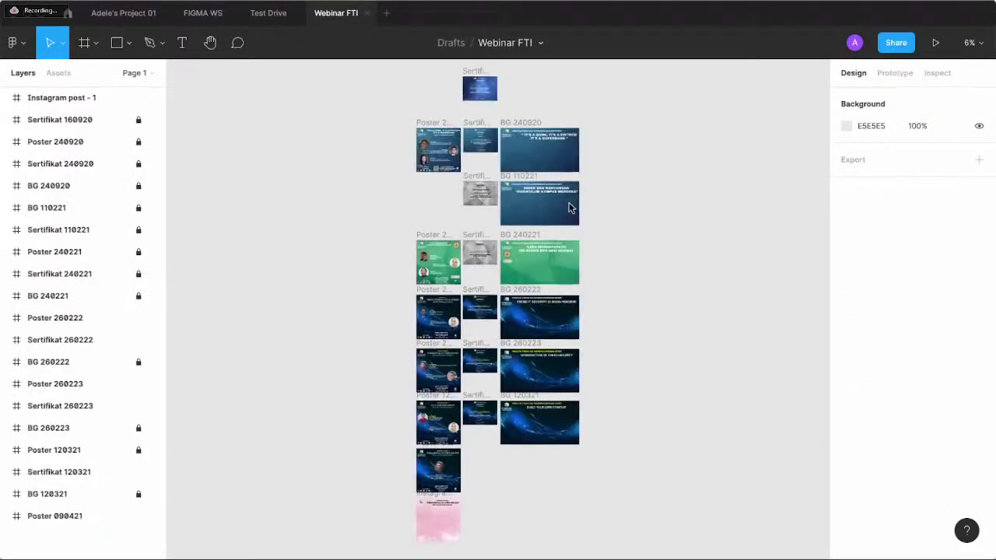
- Pan across the Webinar FTI canvas and zoom in on the webinar poster frames
{"action": "scroll", "coordinate": [645, 208], "scroll_direction": "down", "scroll_amount": 1}
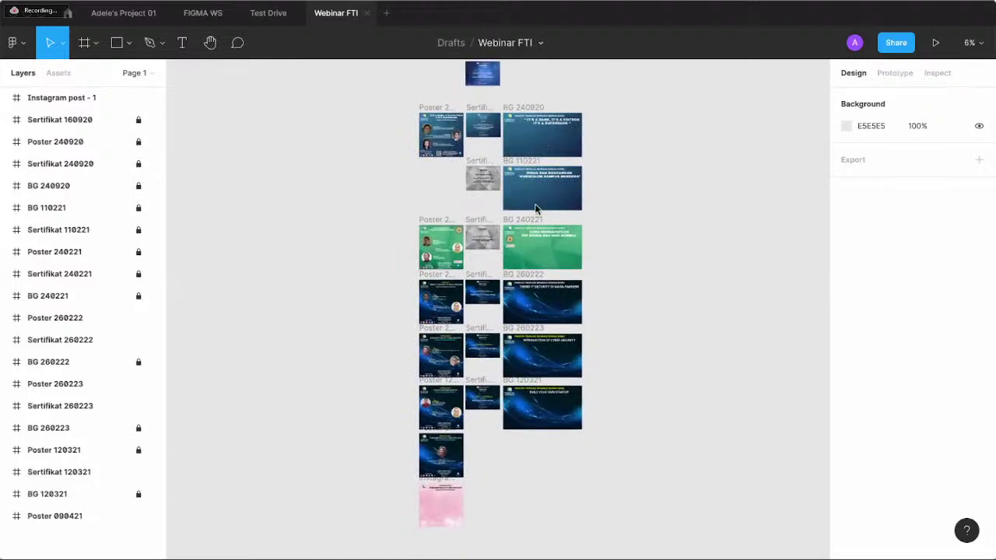
{"action": "scroll", "coordinate": [534, 208], "scroll_direction": "down", "scroll_amount": 3}
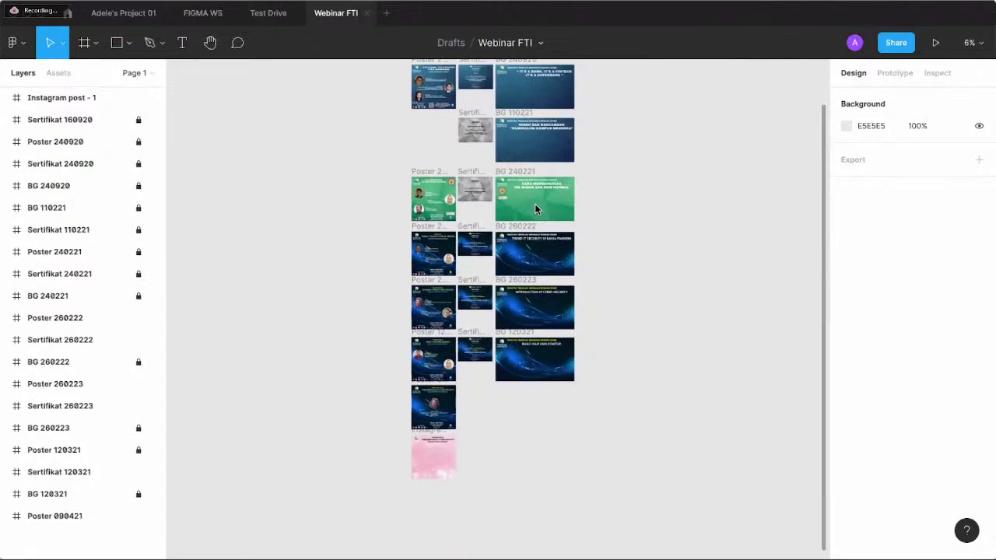
{"action": "key", "text": "ctrl+plus"}
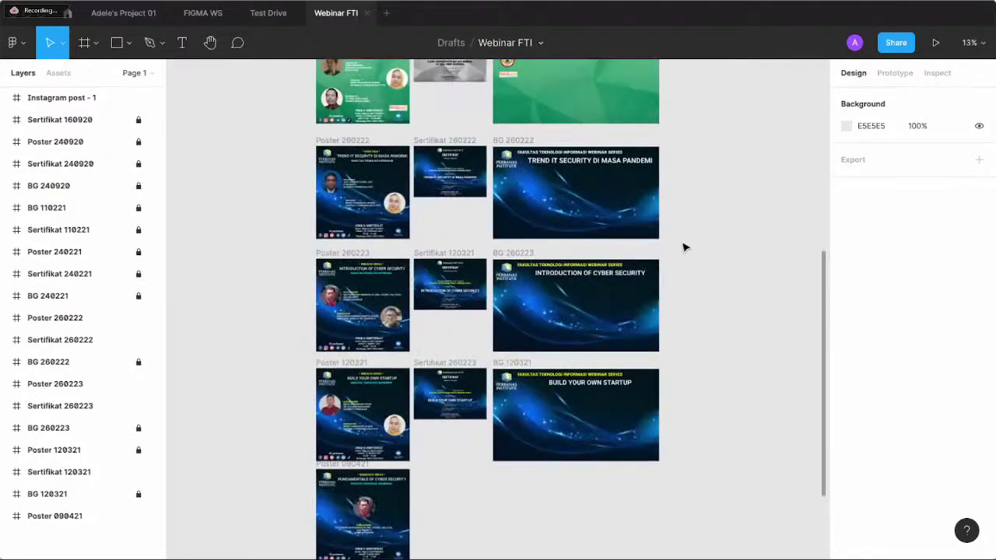
{"action": "scroll", "coordinate": [683, 248], "scroll_direction": "up", "scroll_amount": 4}
{"action": "scroll", "coordinate": [683, 247], "scroll_direction": "right", "scroll_amount": 2}
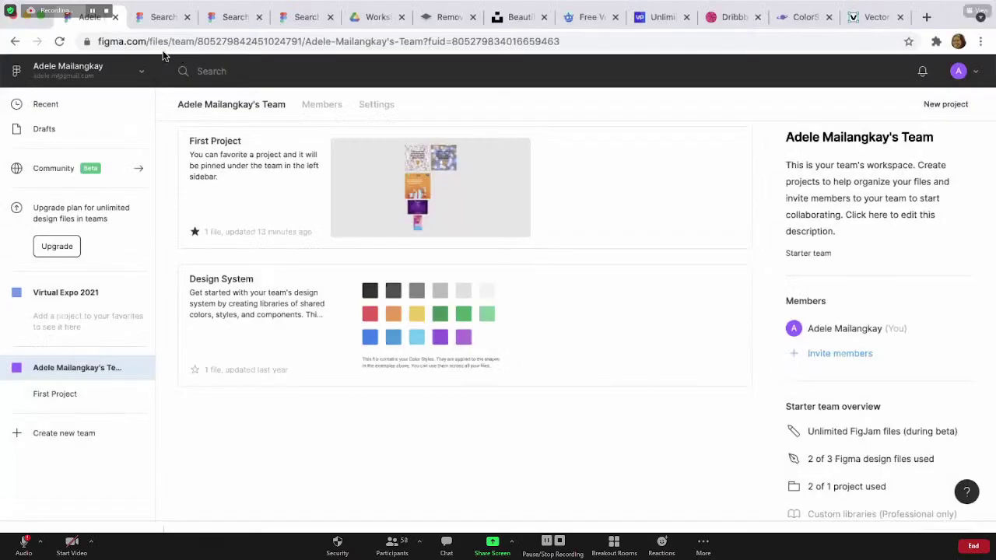
- Go back to the First Project page and open the FIGMA WS file card
{"action": "left_click", "coordinate": [14, 44]}
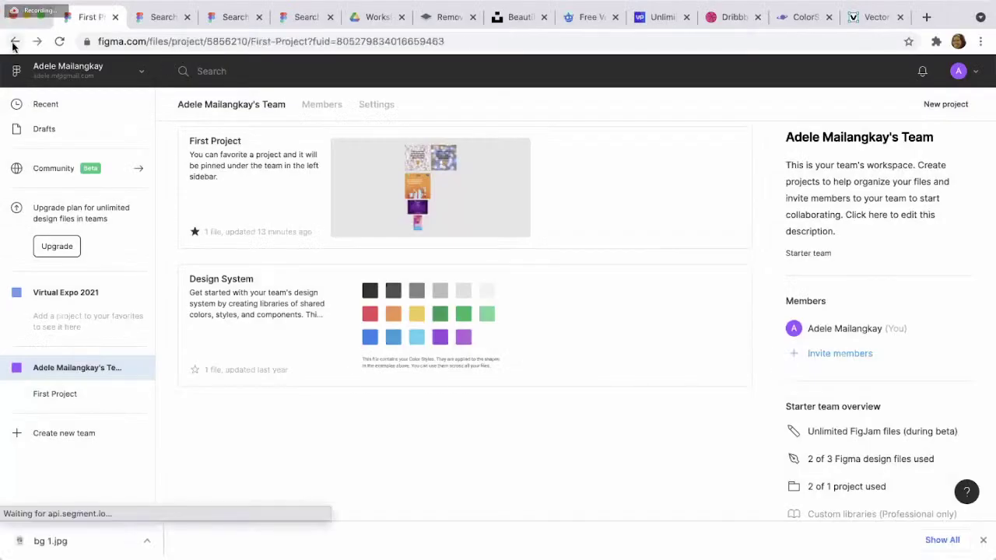
{"action": "left_click", "coordinate": [248, 208]}
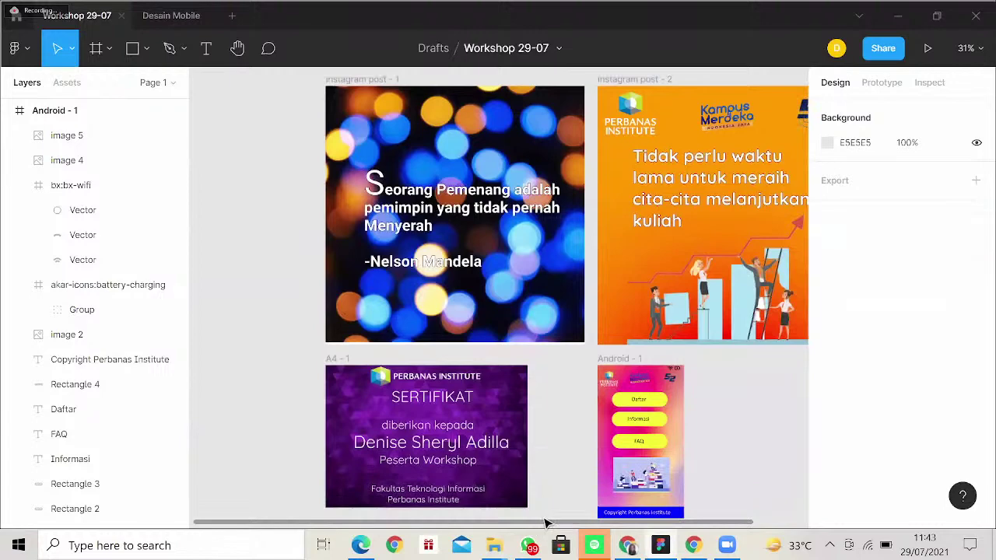
- Drag the horizontal scrollbar right so Instagram post - 2's right edge is visible
{"action": "left_click_drag", "start_coordinate": [548, 526], "coordinate": [627, 520]}
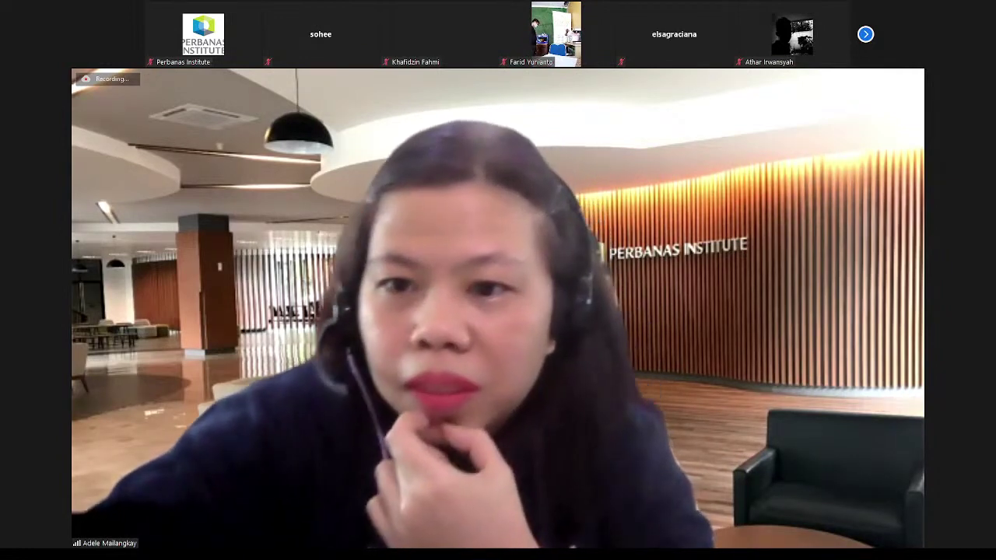
- Pause and then resume the Zoom cloud recording with Alt+P
{"action": "key", "text": "alt+p"}
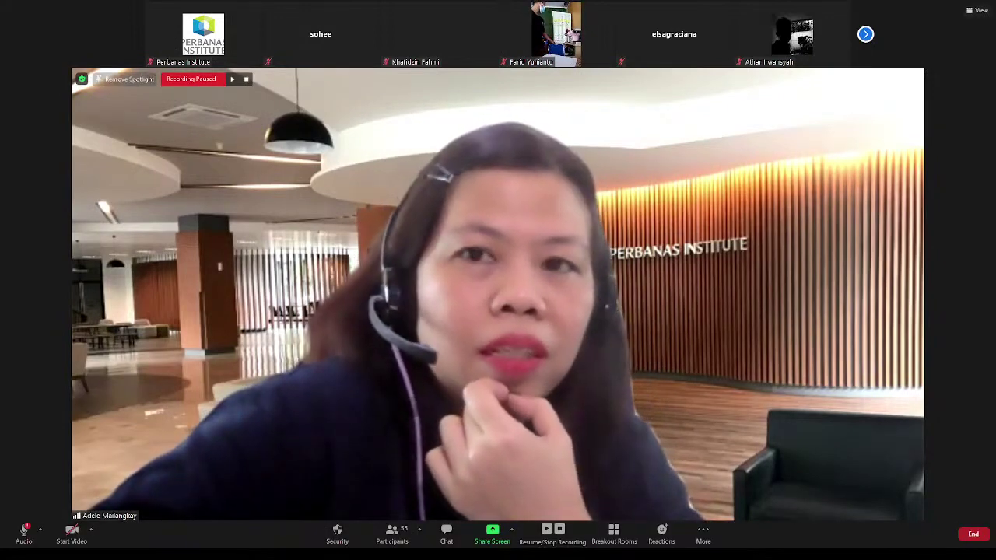
{"action": "key", "text": "alt+p"}
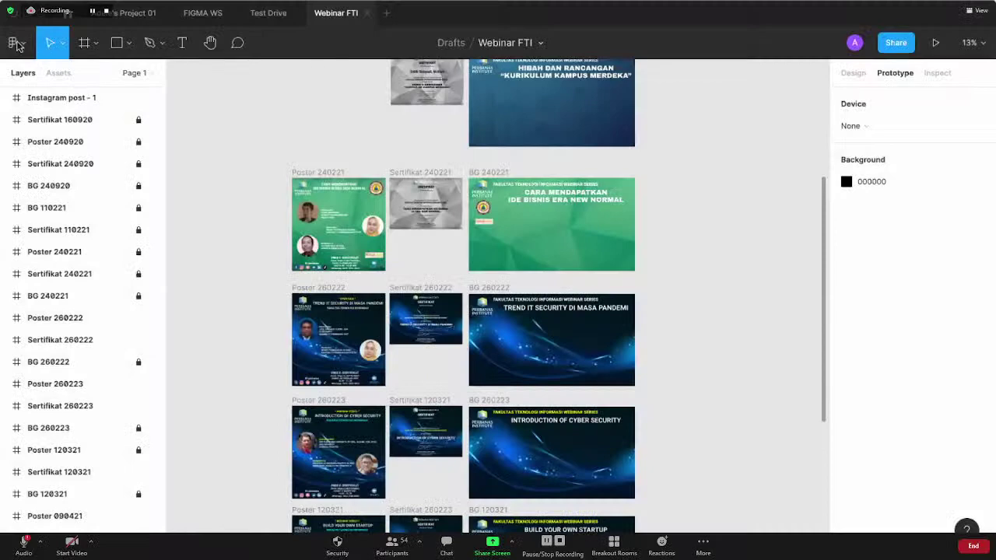
- Leave Webinar FTI via the main menu and home icon, then switch to the Project 01 tab
{"action": "left_click", "coordinate": [18, 45]}
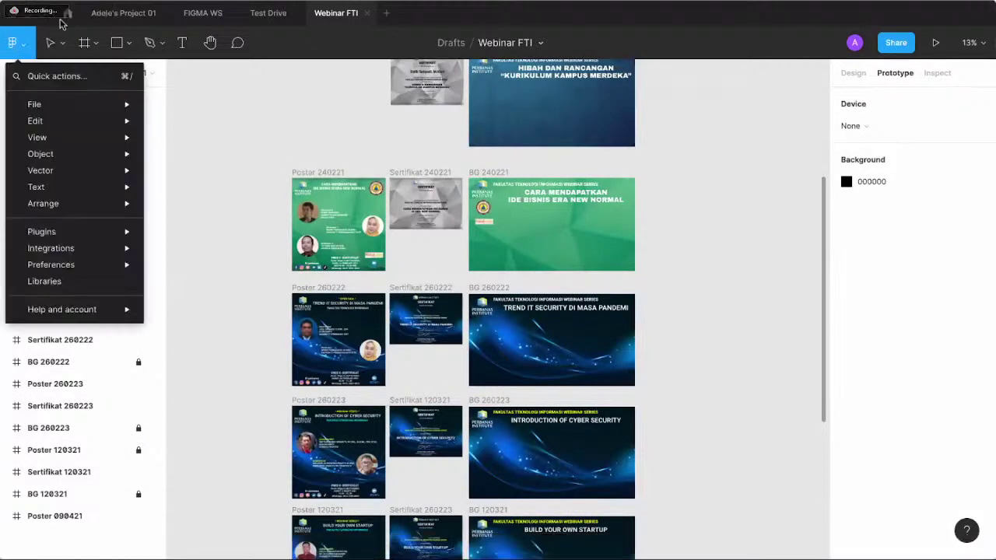
{"action": "left_click", "coordinate": [68, 13]}
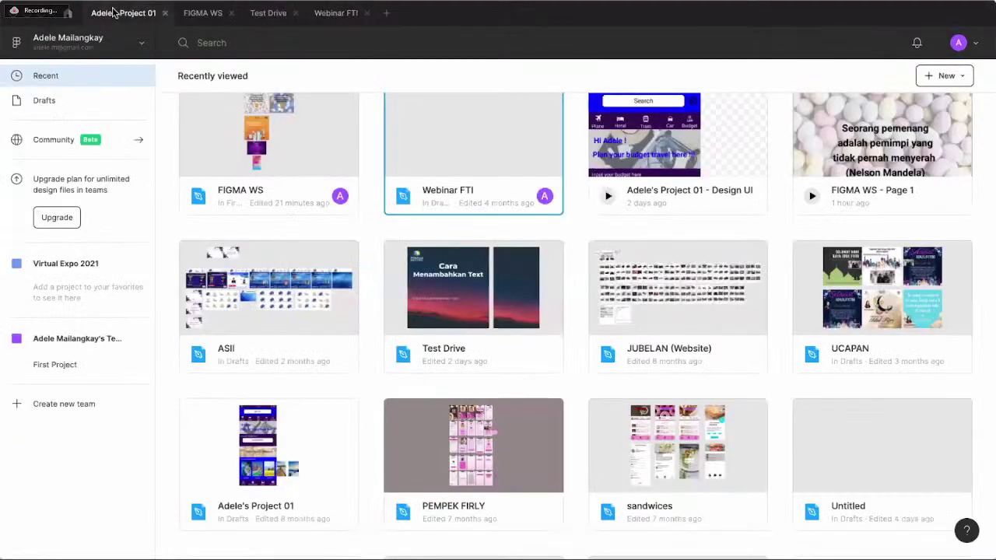
{"action": "left_click", "coordinate": [115, 13]}
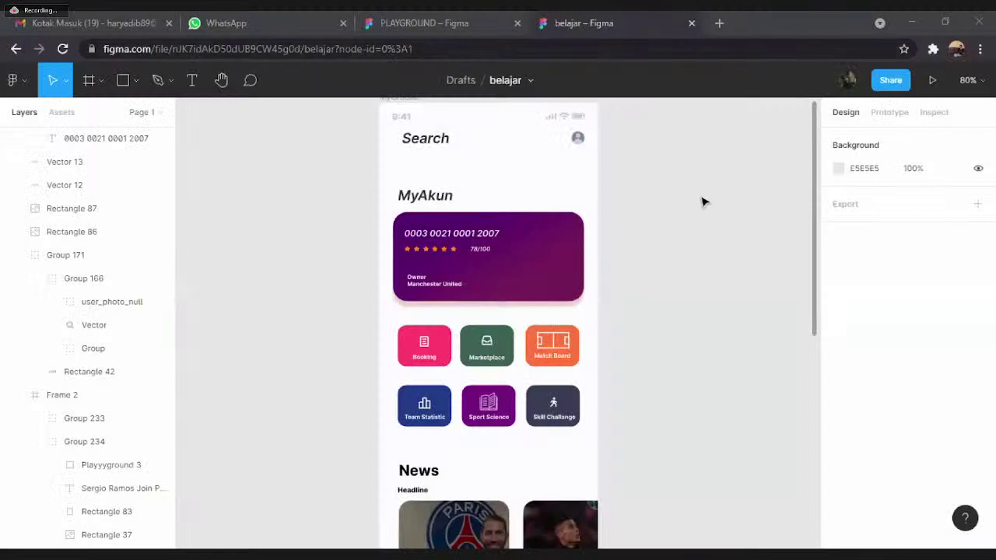
{"action": "scroll", "coordinate": [703, 203], "scroll_direction": "up", "scroll_amount": 1}
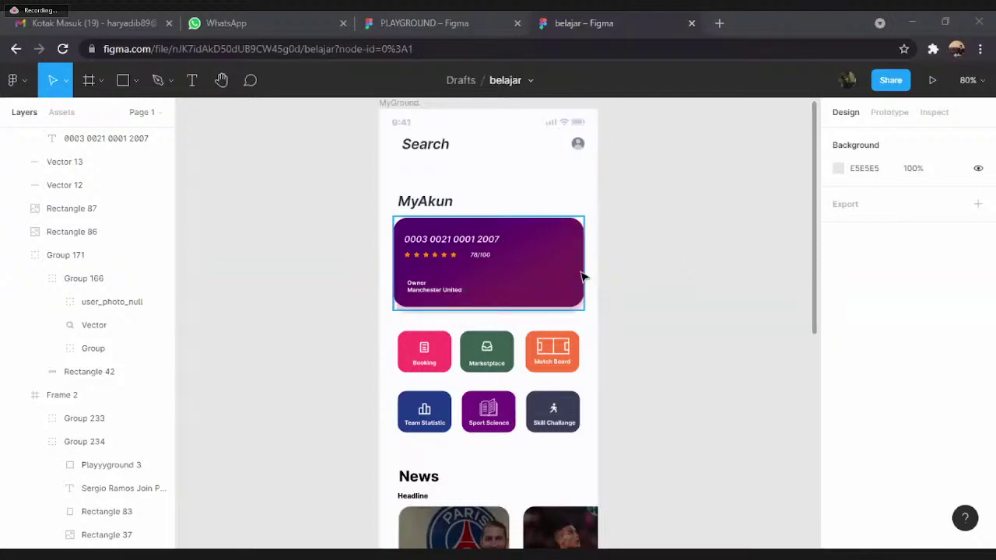
{"action": "scroll", "coordinate": [603, 297], "scroll_direction": "down", "scroll_amount": 1}
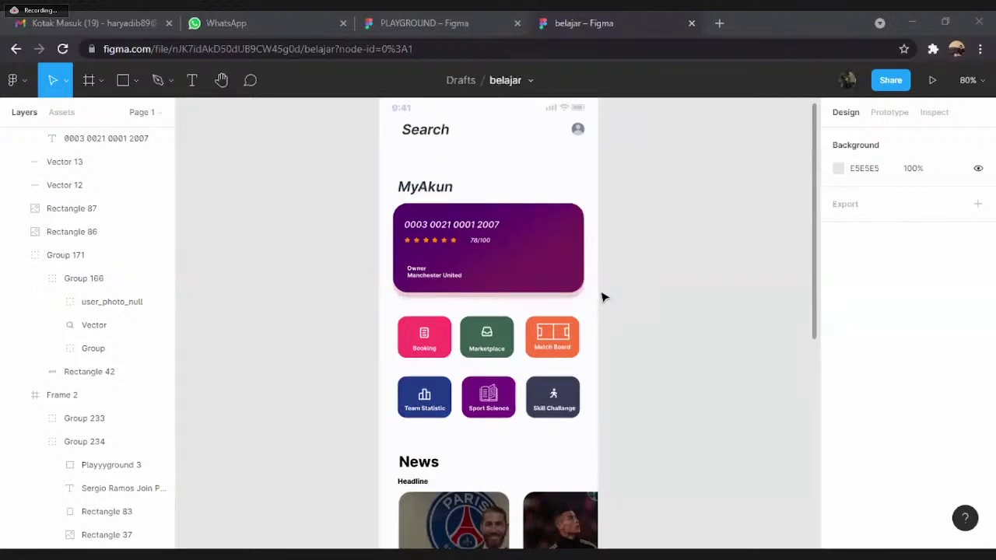
{"action": "scroll", "coordinate": [603, 297], "scroll_direction": "down", "scroll_amount": 1}
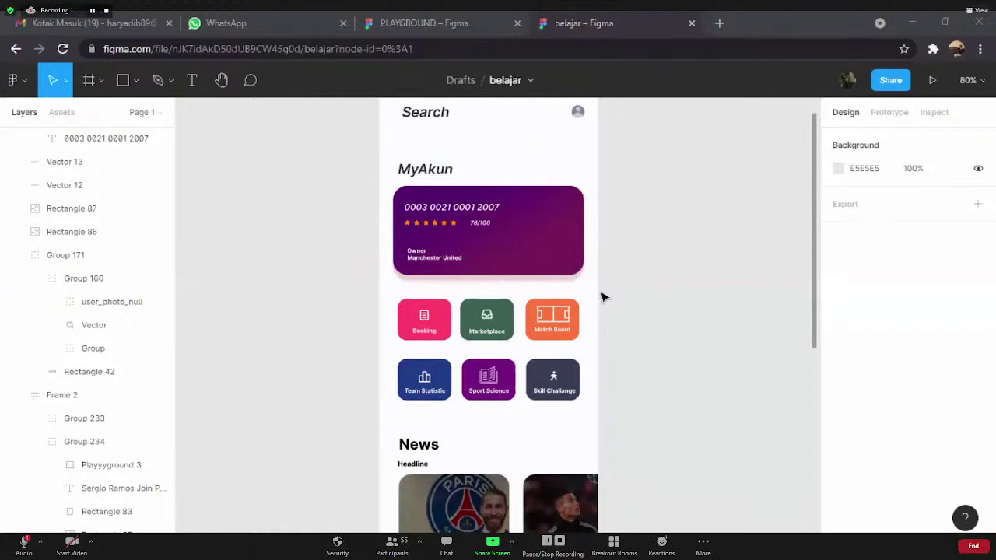
{"action": "scroll", "coordinate": [603, 296], "scroll_direction": "up", "scroll_amount": 1}
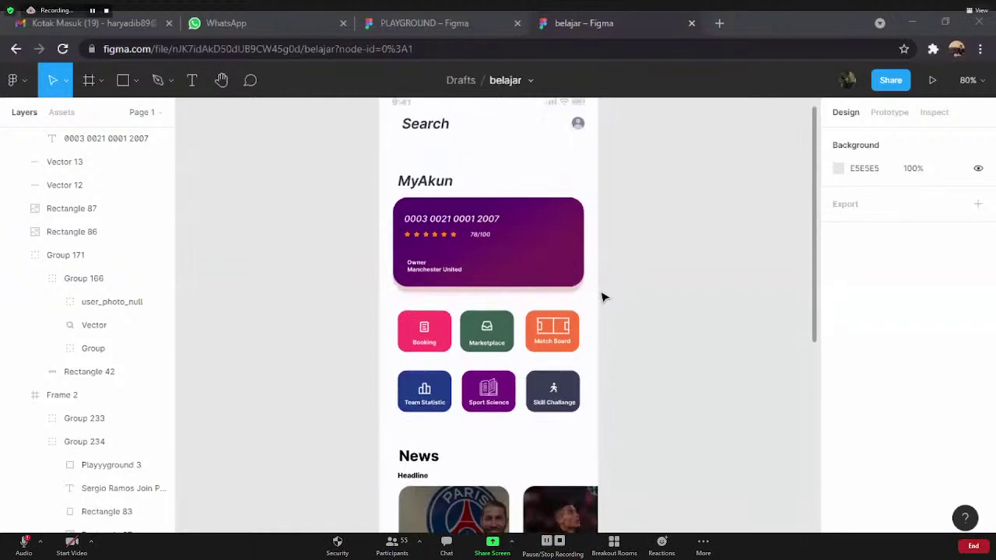
{"action": "scroll", "coordinate": [603, 297], "scroll_direction": "up", "scroll_amount": 1}
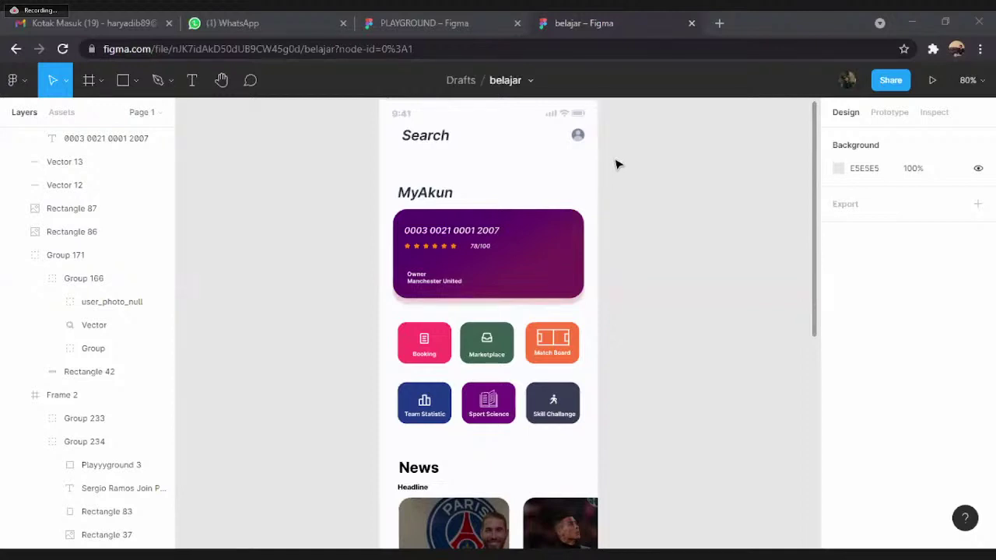
{"action": "scroll", "coordinate": [619, 175], "scroll_direction": "down", "scroll_amount": 3}
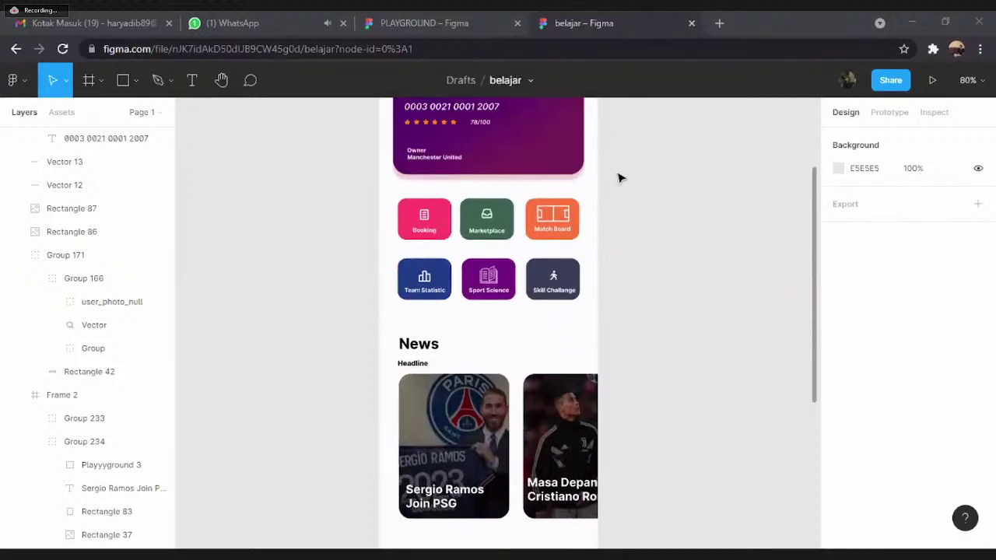
{"action": "scroll", "coordinate": [620, 187], "scroll_direction": "up", "scroll_amount": 1}
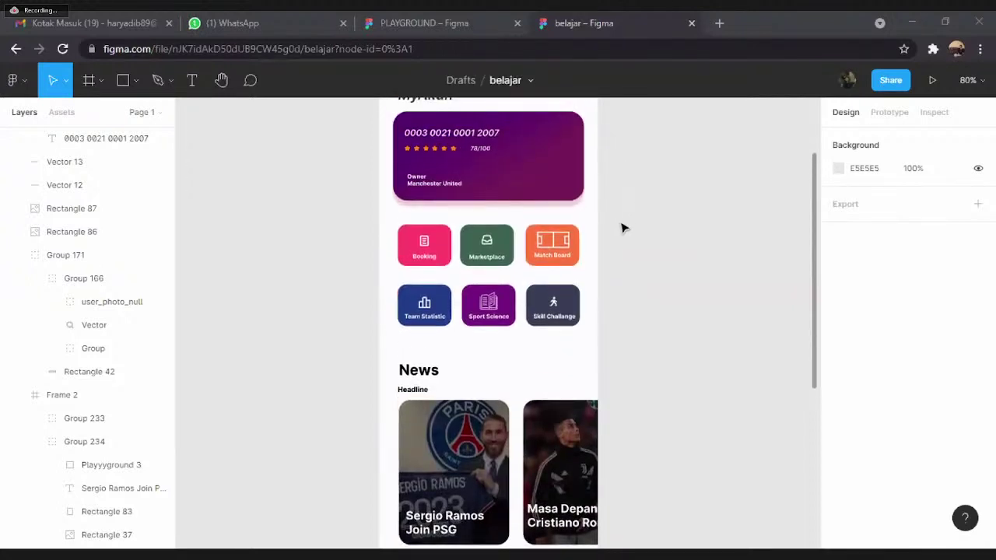
{"action": "scroll", "coordinate": [623, 228], "scroll_direction": "up", "scroll_amount": 3}
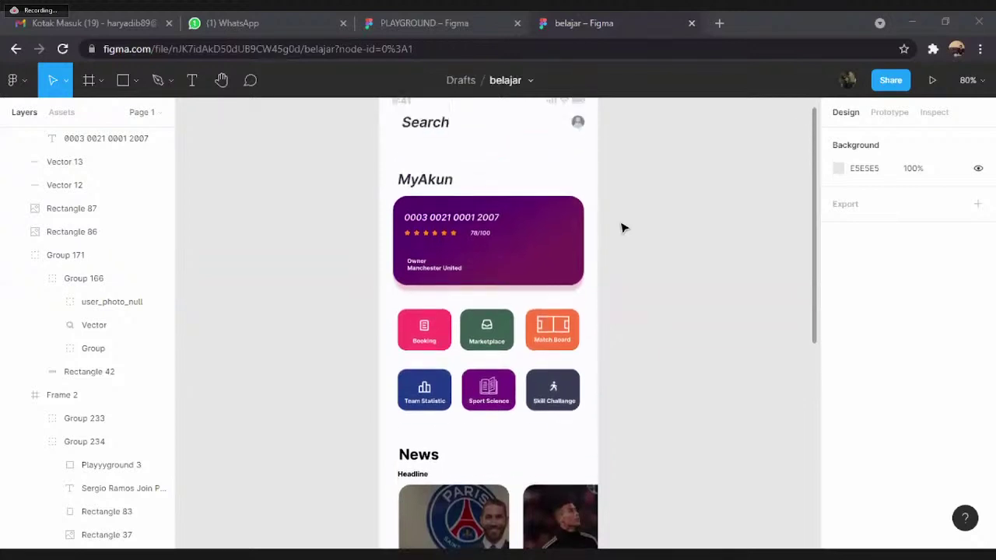
{"action": "scroll", "coordinate": [622, 228], "scroll_direction": "up", "scroll_amount": 1}
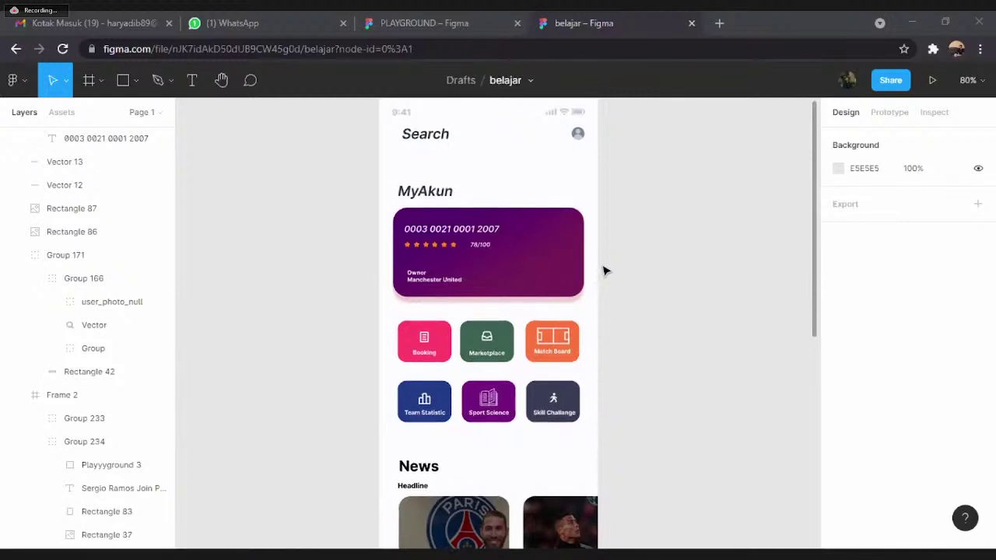
- Scroll through the belajar MyGround frame, from the MyAkun card to the News section
{"action": "scroll", "coordinate": [606, 282], "scroll_direction": "down", "scroll_amount": 5}
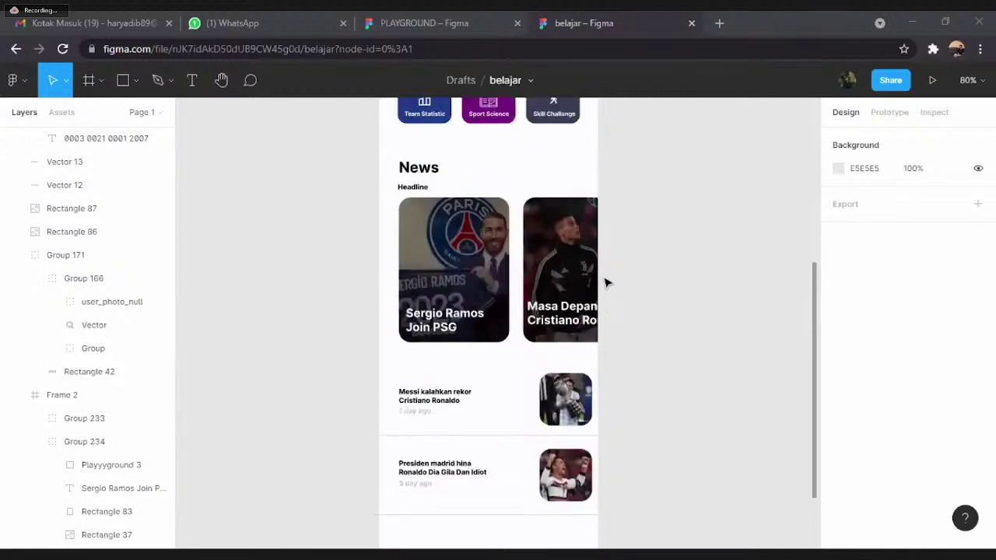
{"action": "scroll", "coordinate": [606, 282], "scroll_direction": "up", "scroll_amount": 4}
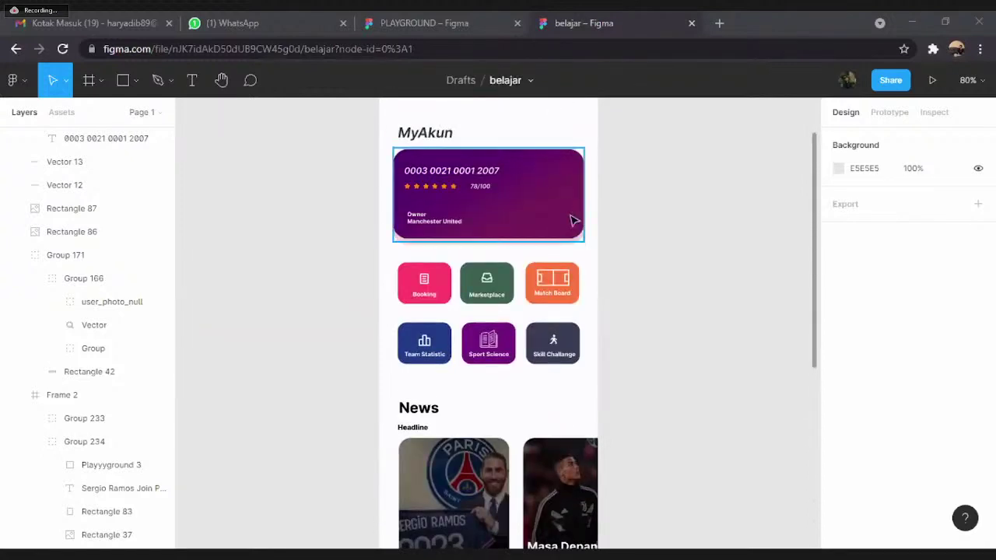
{"action": "scroll", "coordinate": [653, 274], "scroll_direction": "up", "scroll_amount": 1}
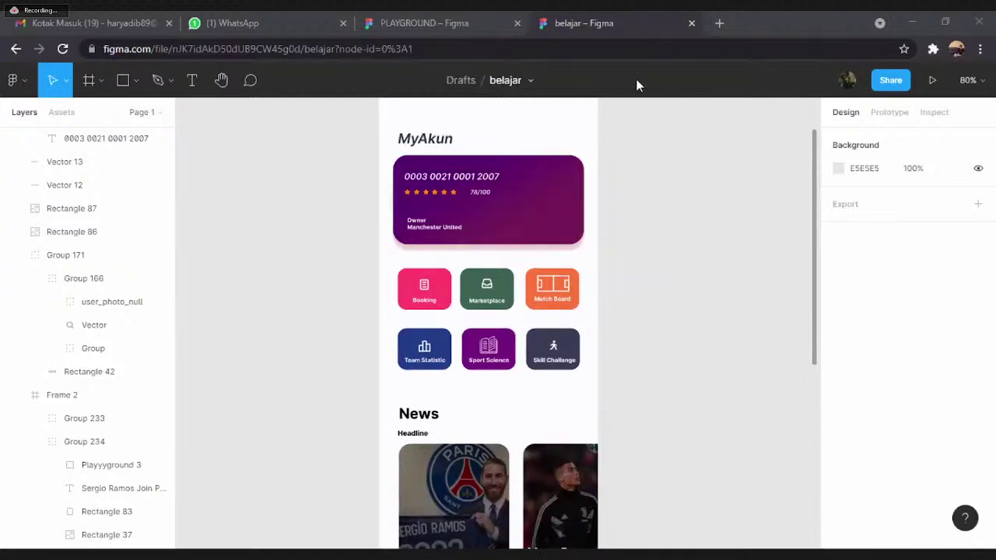
{"action": "scroll", "coordinate": [549, 155], "scroll_direction": "up", "scroll_amount": 2}
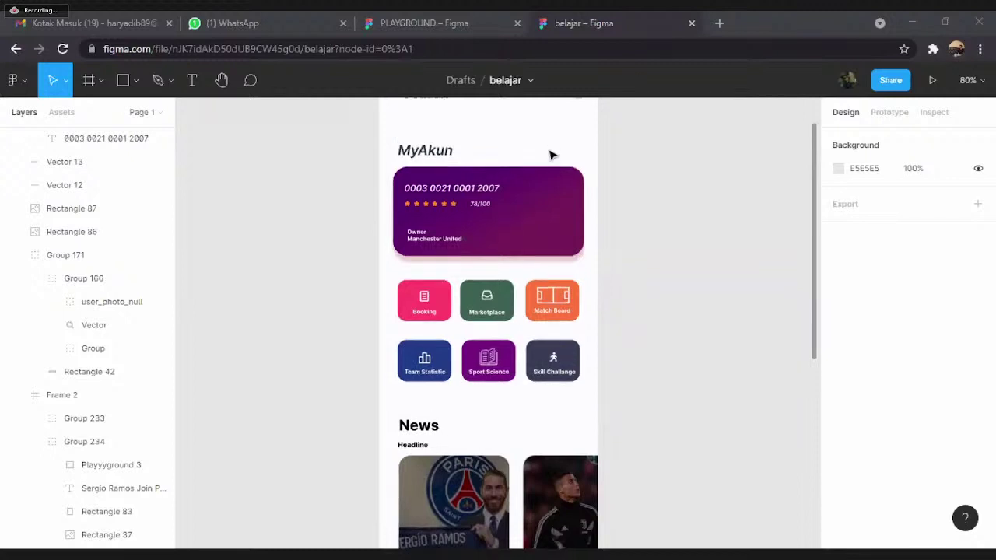
{"action": "scroll", "coordinate": [549, 155], "scroll_direction": "up", "scroll_amount": 3}
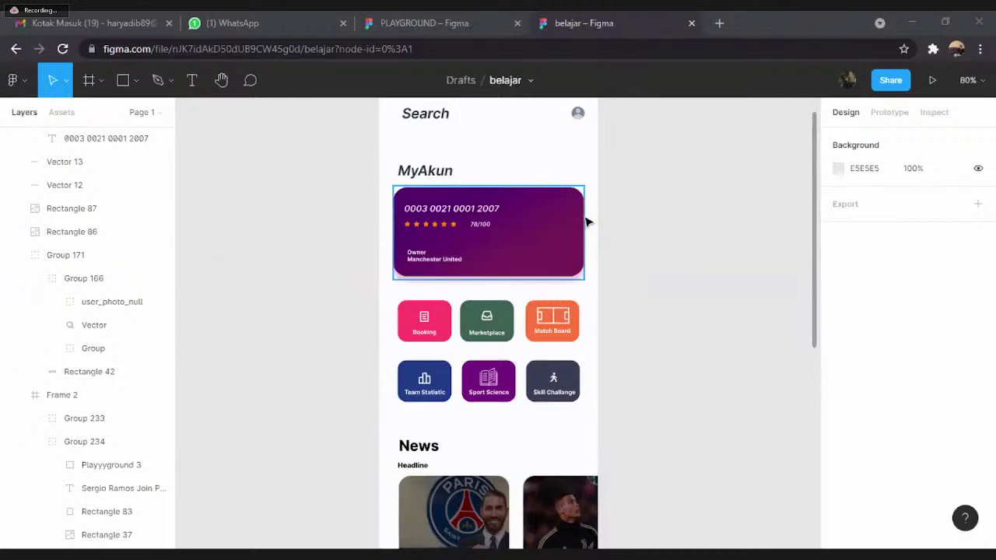
{"action": "scroll", "coordinate": [586, 223], "scroll_direction": "up", "scroll_amount": 1}
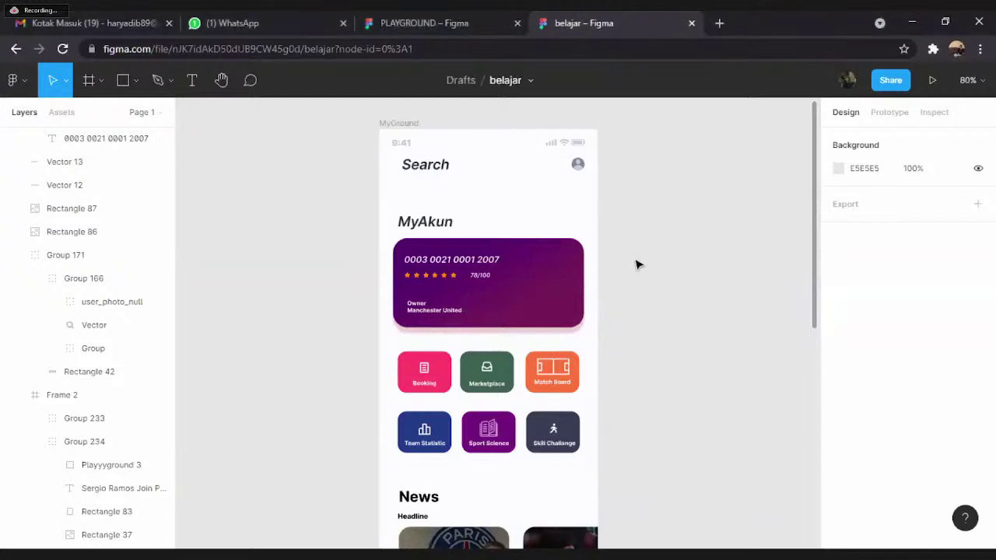
- Scroll the belajar canvas and switch the browser to full screen with F11
{"action": "scroll", "coordinate": [635, 273], "scroll_direction": "down", "scroll_amount": 3}
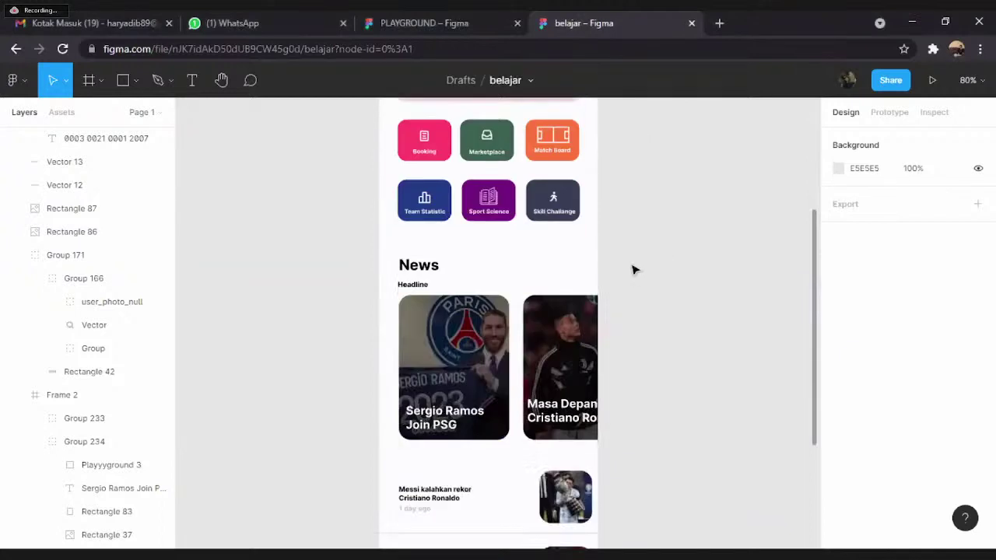
{"action": "scroll", "coordinate": [602, 270], "scroll_direction": "down", "scroll_amount": 4}
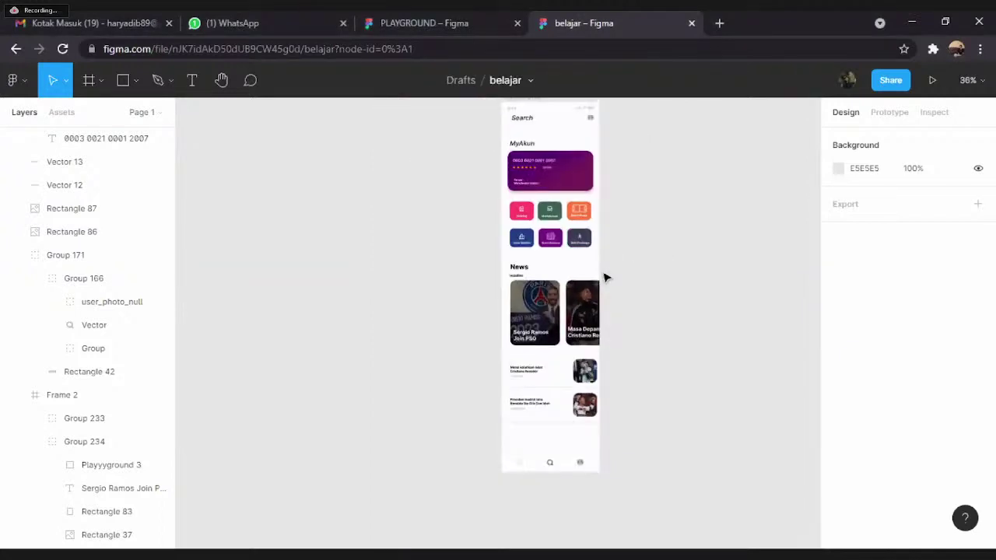
{"action": "scroll", "coordinate": [625, 269], "scroll_direction": "up", "scroll_amount": 3}
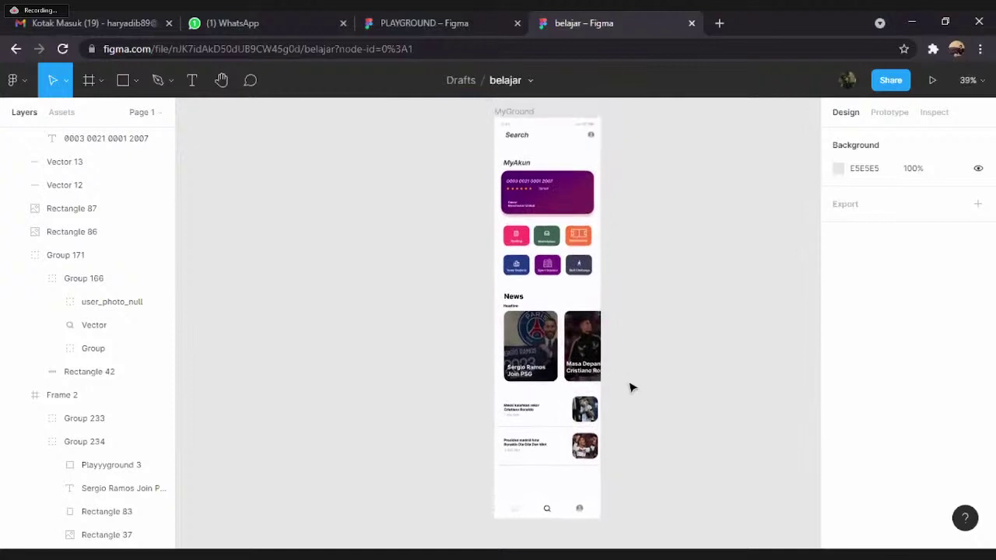
{"action": "key", "text": "F11"}
- Zoom and pan over the news frame's headline cards and news list
{"action": "scroll", "coordinate": [573, 474], "scroll_direction": "up", "scroll_amount": 4}
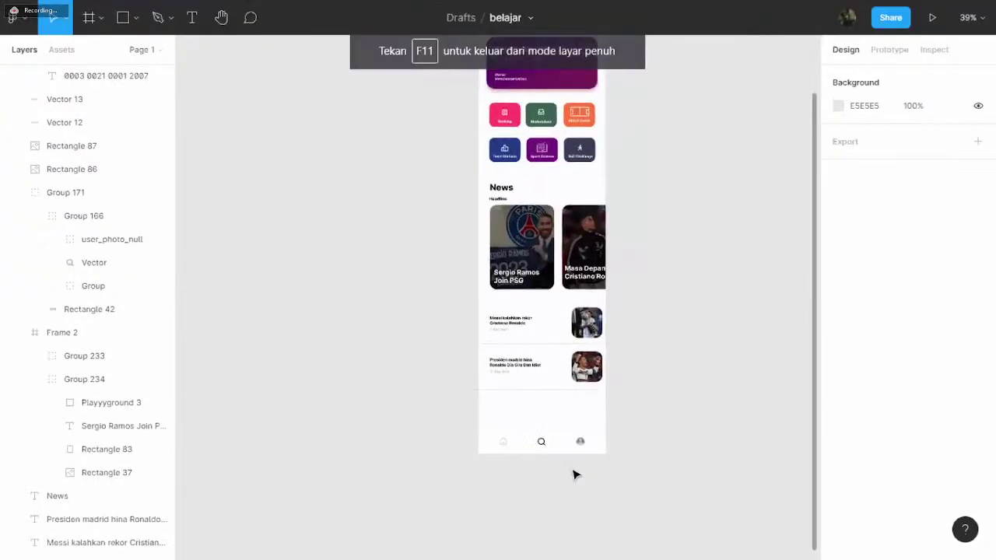
{"action": "scroll", "coordinate": [573, 473], "scroll_direction": "down", "scroll_amount": 3}
{"action": "scroll", "coordinate": [576, 474], "scroll_direction": "up", "scroll_amount": 4}
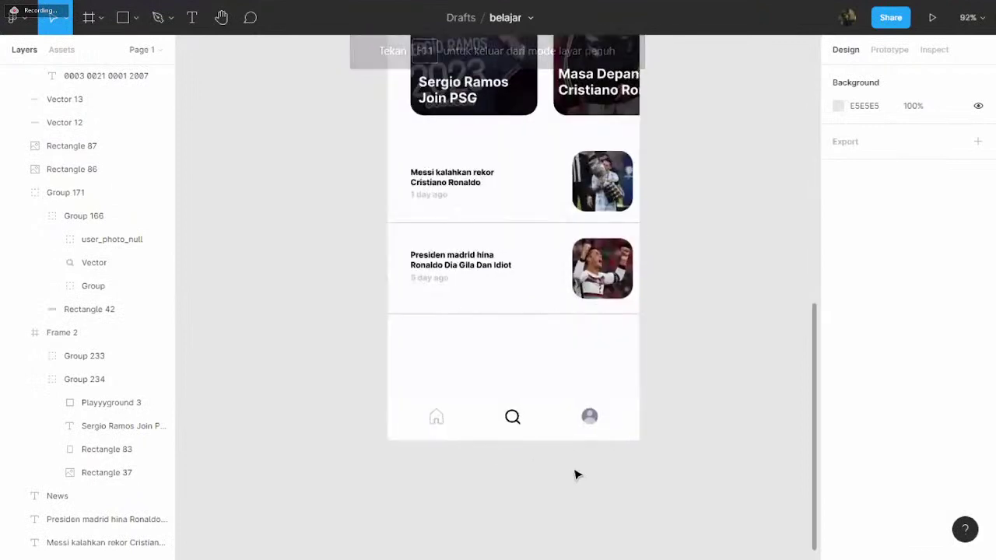
{"action": "left_click_drag", "start_coordinate": [576, 474], "coordinate": [690, 420]}
{"action": "scroll", "coordinate": [438, 493], "scroll_direction": "up", "scroll_amount": 4}
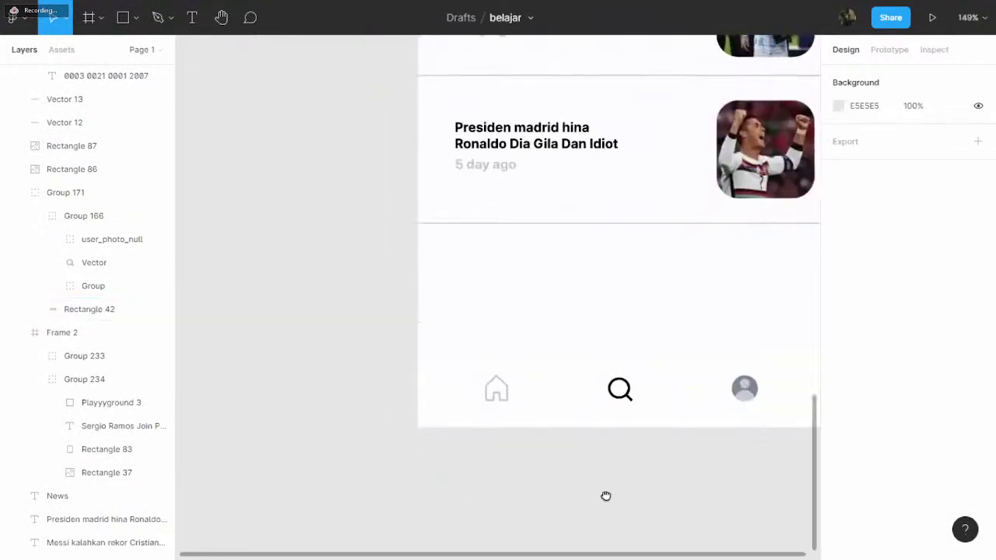
{"action": "scroll", "coordinate": [615, 475], "scroll_direction": "right", "scroll_amount": 2}
{"action": "scroll", "coordinate": [622, 467], "scroll_direction": "up", "scroll_amount": 1}
{"action": "scroll", "coordinate": [698, 402], "scroll_direction": "up", "scroll_amount": 2}
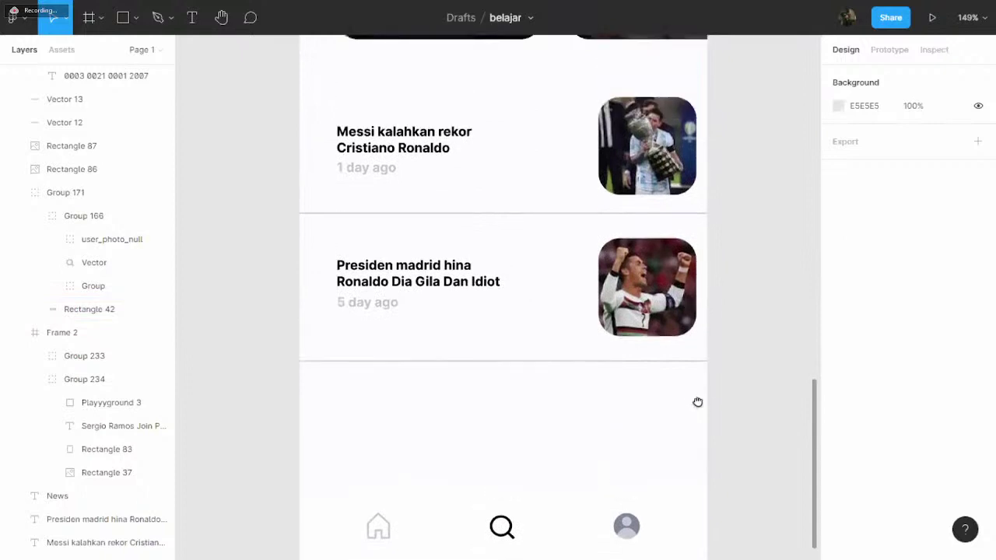
{"action": "scroll", "coordinate": [700, 311], "scroll_direction": "up", "scroll_amount": 1}
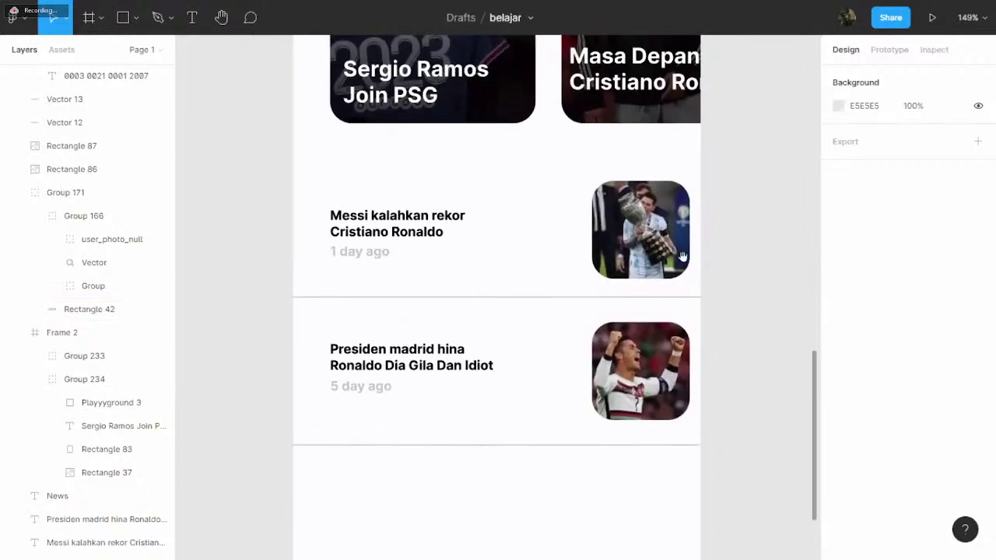
{"action": "scroll", "coordinate": [704, 336], "scroll_direction": "up", "scroll_amount": 5}
{"action": "scroll", "coordinate": [716, 333], "scroll_direction": "up", "scroll_amount": 1}
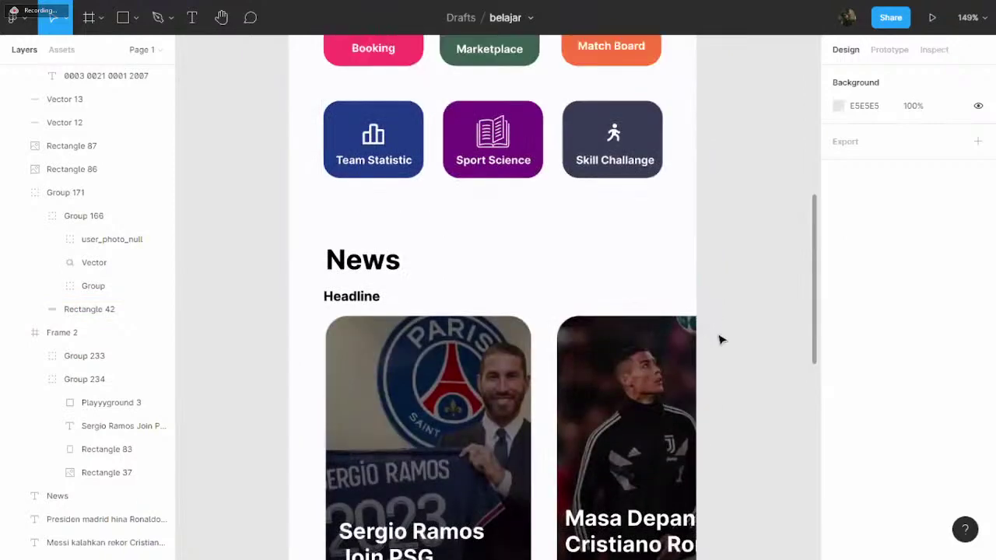
{"action": "scroll", "coordinate": [722, 339], "scroll_direction": "up", "scroll_amount": 6}
{"action": "scroll", "coordinate": [726, 343], "scroll_direction": "down", "scroll_amount": 2}
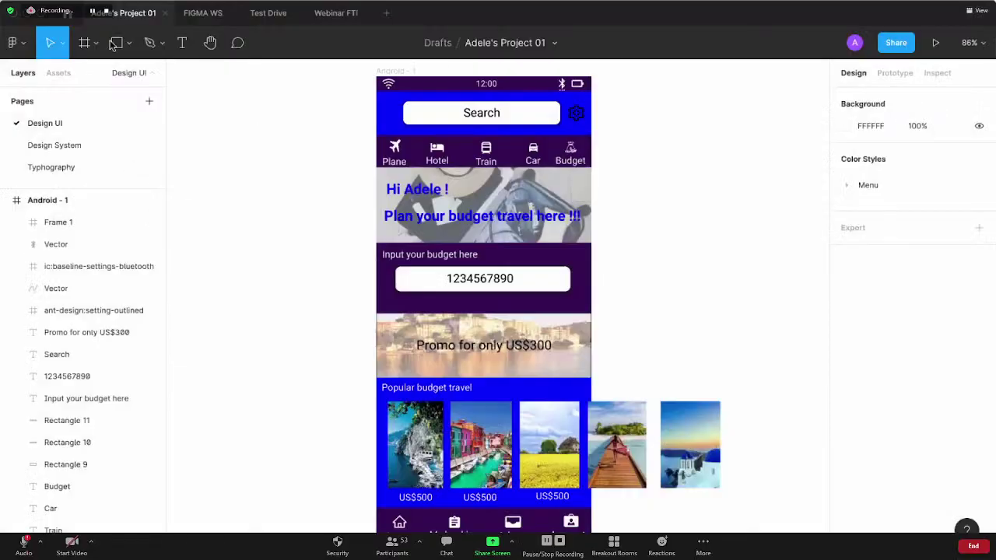
- Return to Recently viewed and open the PEMPEK FIRLY file card
{"action": "left_click", "coordinate": [68, 13]}
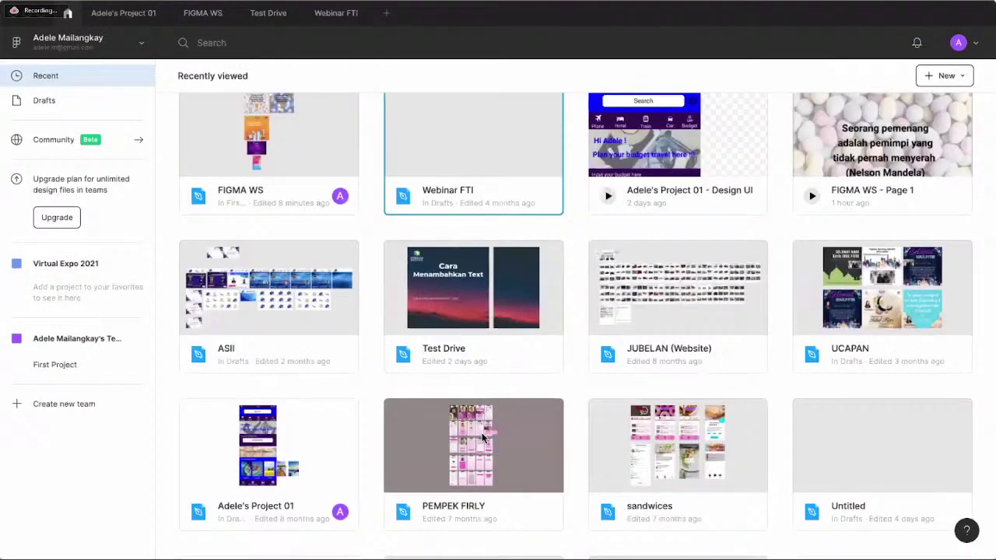
{"action": "double_click", "coordinate": [482, 432]}
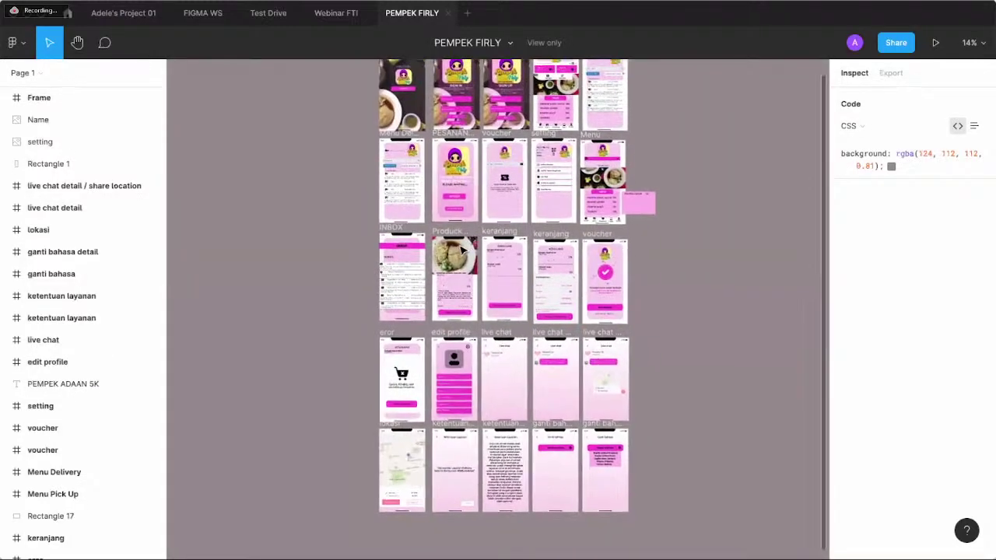
- Zoom to 50% and pan from the SIGN IN and Menu screens down to cart and live chat
{"action": "scroll", "coordinate": [461, 251], "scroll_direction": "up", "scroll_amount": 5}
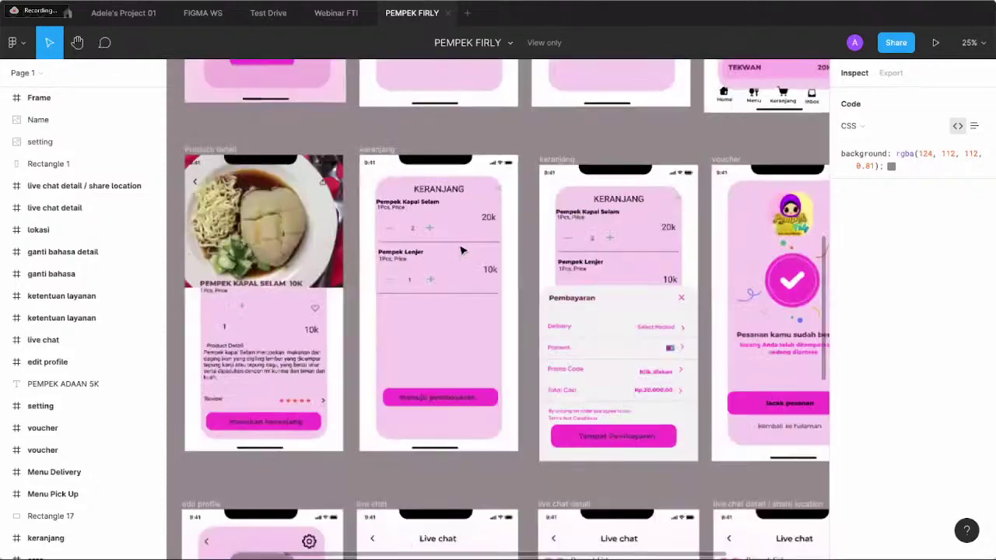
{"action": "scroll", "coordinate": [461, 250], "scroll_direction": "up", "scroll_amount": 10}
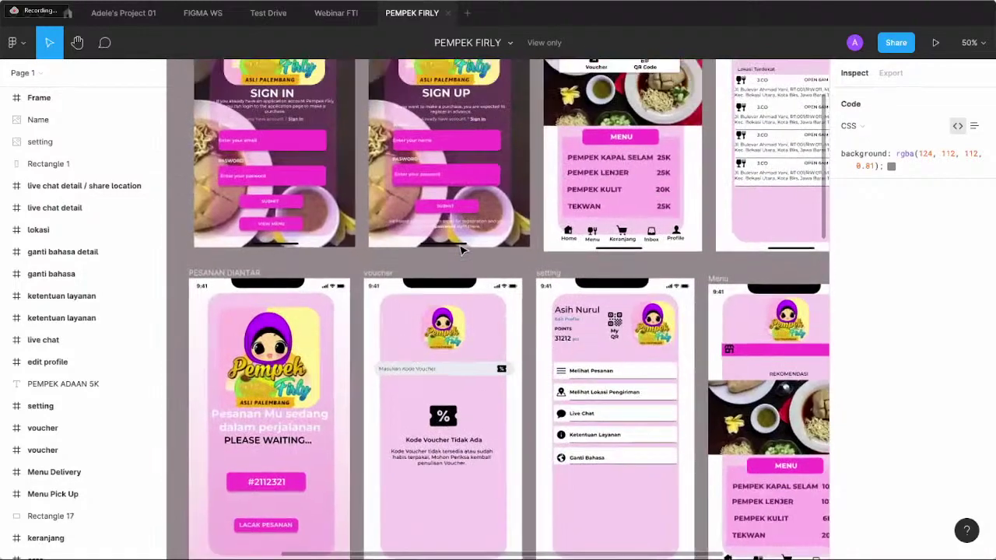
{"action": "scroll", "coordinate": [460, 251], "scroll_direction": "down", "scroll_amount": 1}
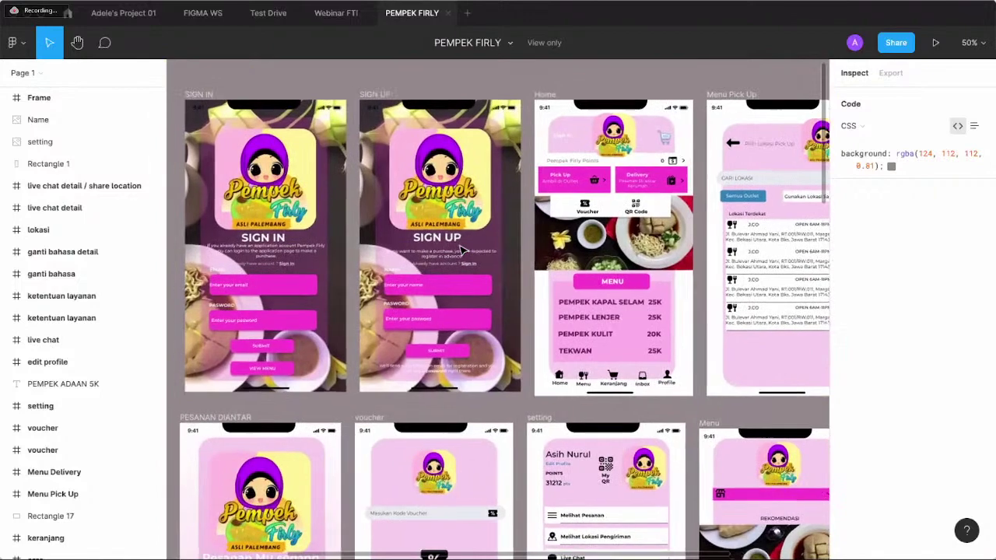
{"action": "scroll", "coordinate": [461, 250], "scroll_direction": "right", "scroll_amount": 5}
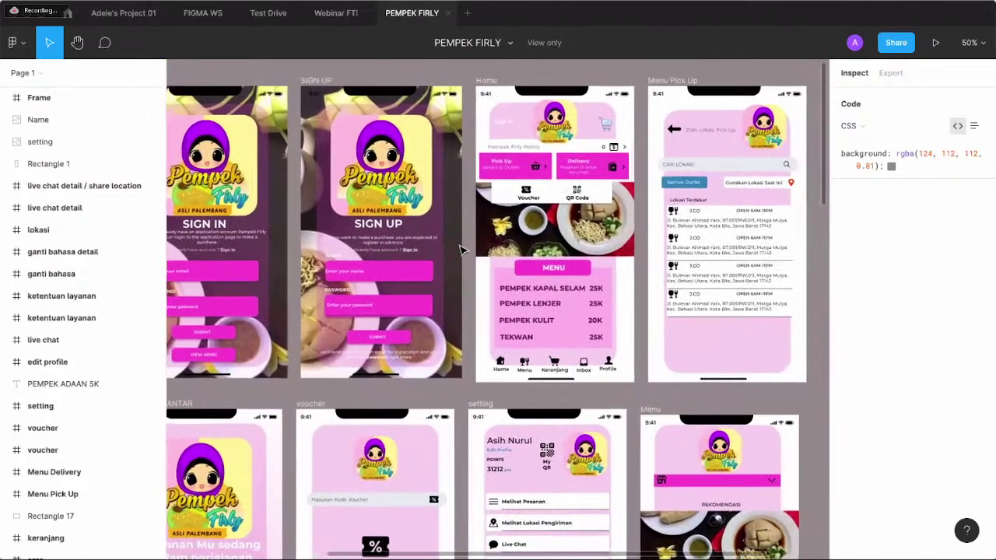
{"action": "scroll", "coordinate": [461, 250], "scroll_direction": "down", "scroll_amount": 3}
{"action": "scroll", "coordinate": [460, 250], "scroll_direction": "left", "scroll_amount": 3}
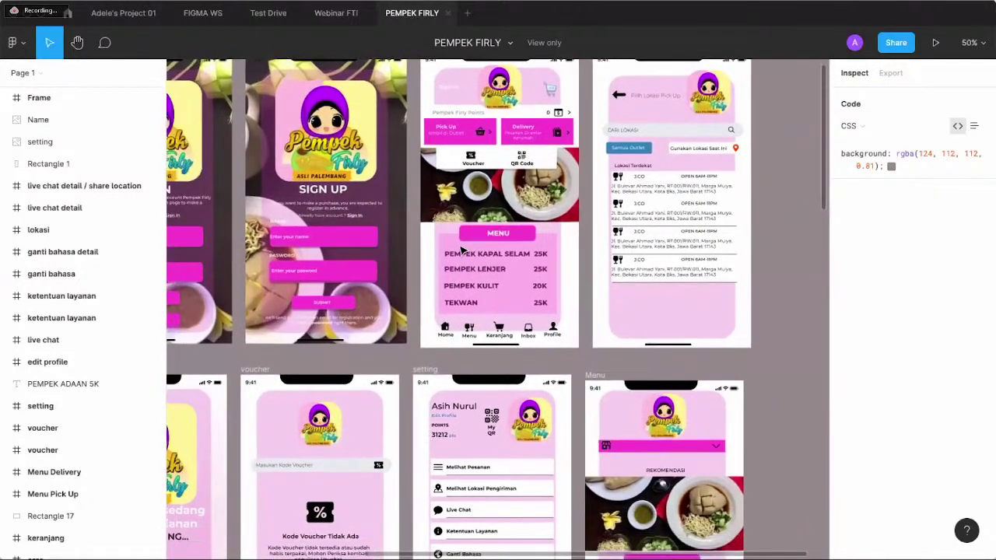
{"action": "scroll", "coordinate": [461, 250], "scroll_direction": "down", "scroll_amount": 1}
{"action": "scroll", "coordinate": [461, 251], "scroll_direction": "left", "scroll_amount": 2}
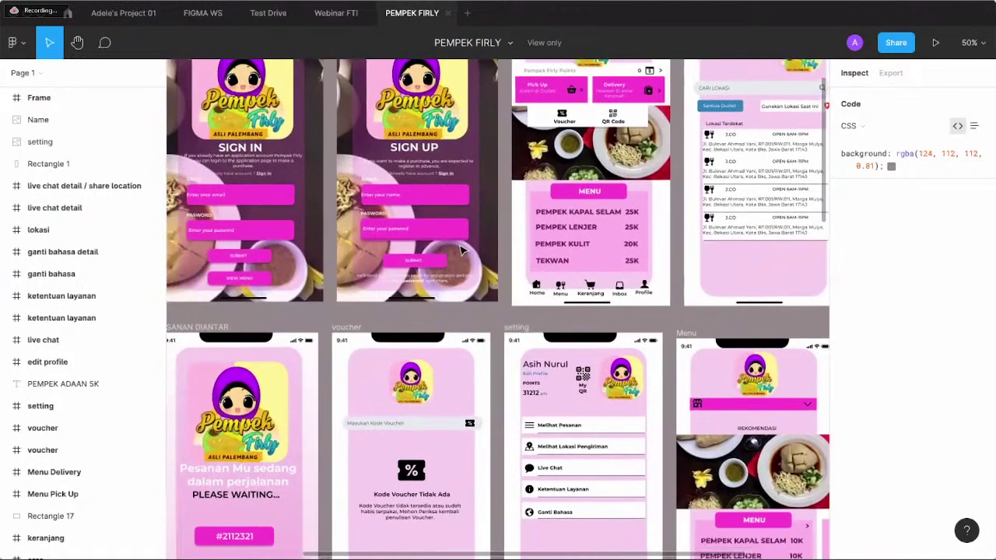
{"action": "scroll", "coordinate": [461, 250], "scroll_direction": "down", "scroll_amount": 4}
{"action": "scroll", "coordinate": [461, 250], "scroll_direction": "left", "scroll_amount": 1}
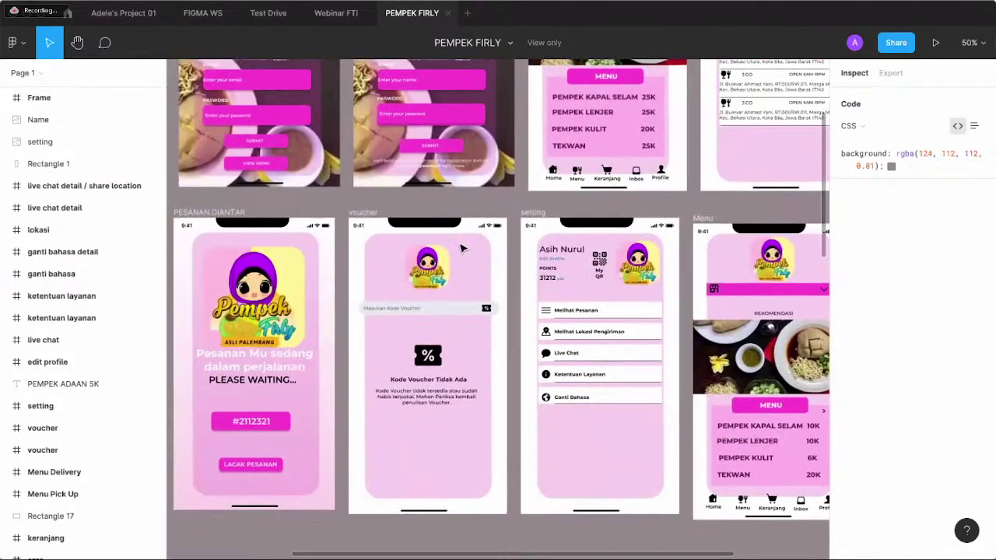
{"action": "scroll", "coordinate": [461, 249], "scroll_direction": "down", "scroll_amount": 2}
{"action": "scroll", "coordinate": [460, 249], "scroll_direction": "down", "scroll_amount": 1}
{"action": "scroll", "coordinate": [461, 249], "scroll_direction": "right", "scroll_amount": 1}
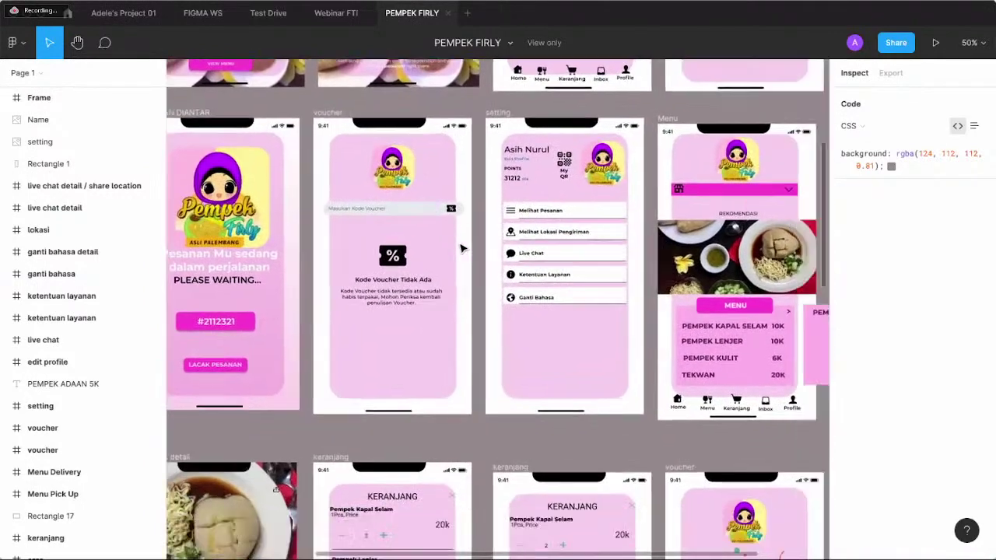
{"action": "scroll", "coordinate": [460, 249], "scroll_direction": "right", "scroll_amount": 4}
{"action": "scroll", "coordinate": [461, 249], "scroll_direction": "down", "scroll_amount": 1}
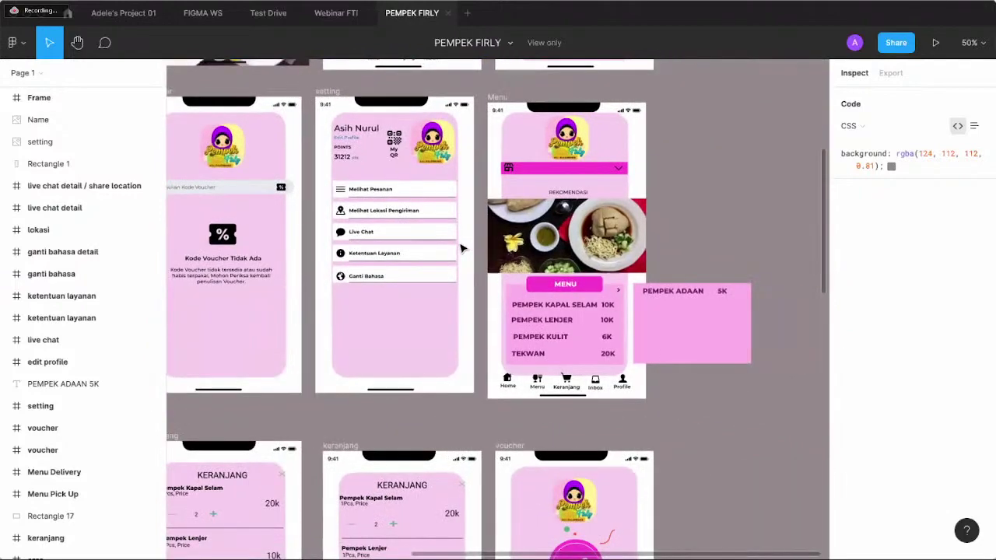
{"action": "scroll", "coordinate": [460, 249], "scroll_direction": "down", "scroll_amount": 9}
{"action": "scroll", "coordinate": [460, 249], "scroll_direction": "left", "scroll_amount": 5}
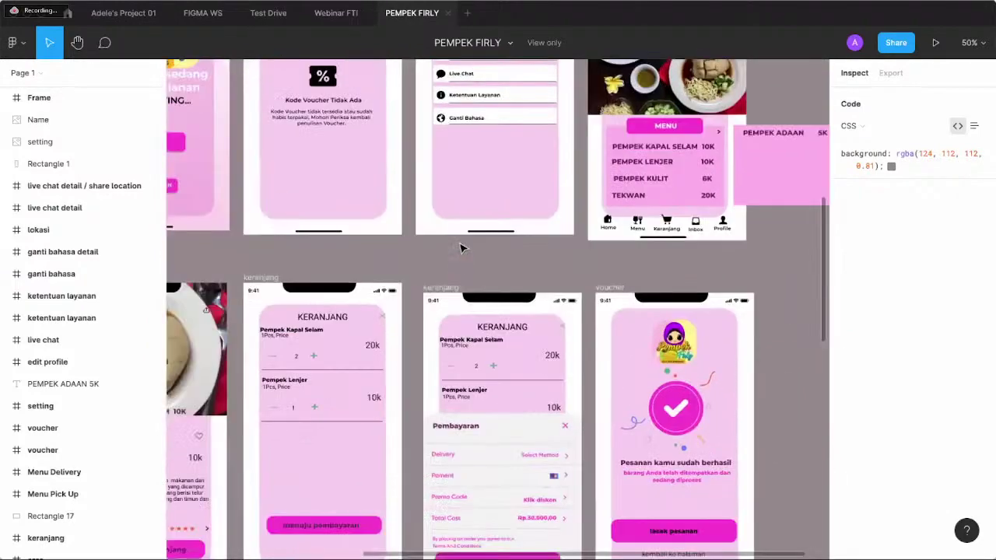
{"action": "scroll", "coordinate": [460, 249], "scroll_direction": "down", "scroll_amount": 12}
{"action": "scroll", "coordinate": [460, 249], "scroll_direction": "right", "scroll_amount": 1}
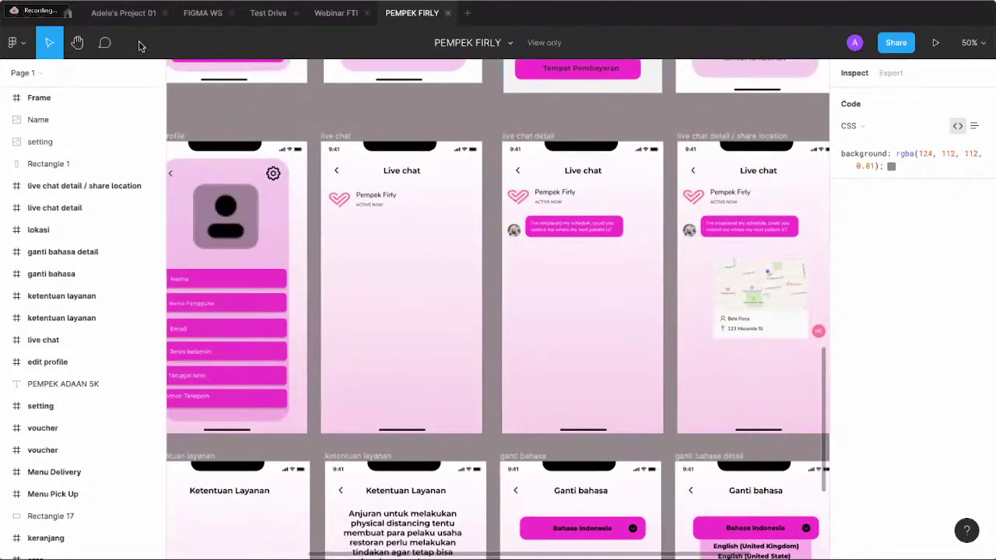
- Open the JUBELAN (Website) file from Recently viewed and zoom in to 50%
{"action": "left_click", "coordinate": [68, 13]}
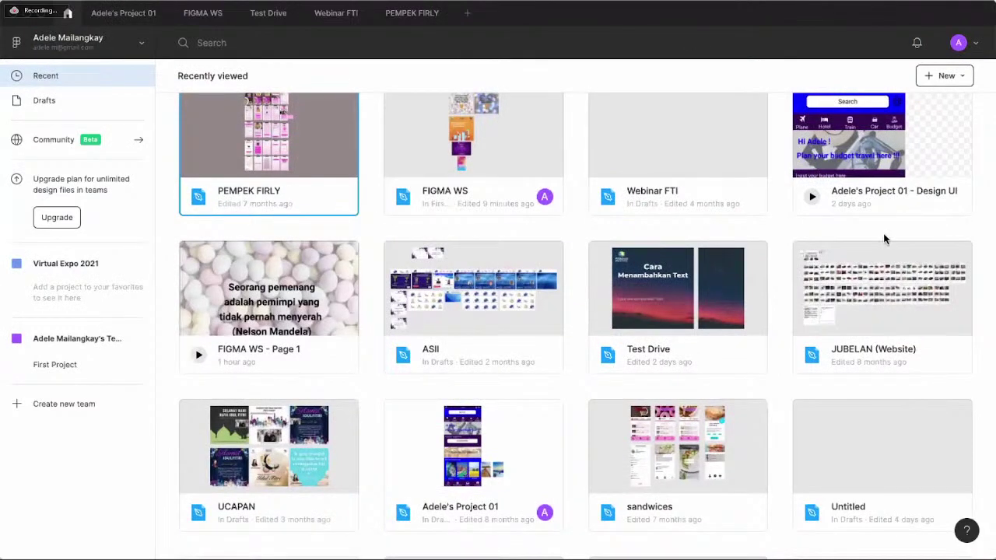
{"action": "double_click", "coordinate": [893, 271]}
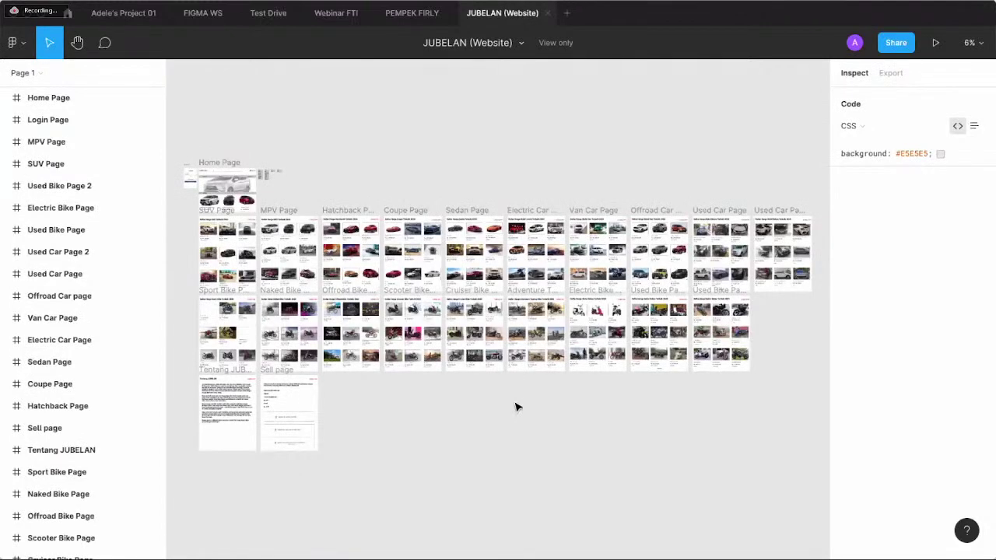
{"action": "scroll", "coordinate": [517, 406], "scroll_direction": "up", "scroll_amount": 5}
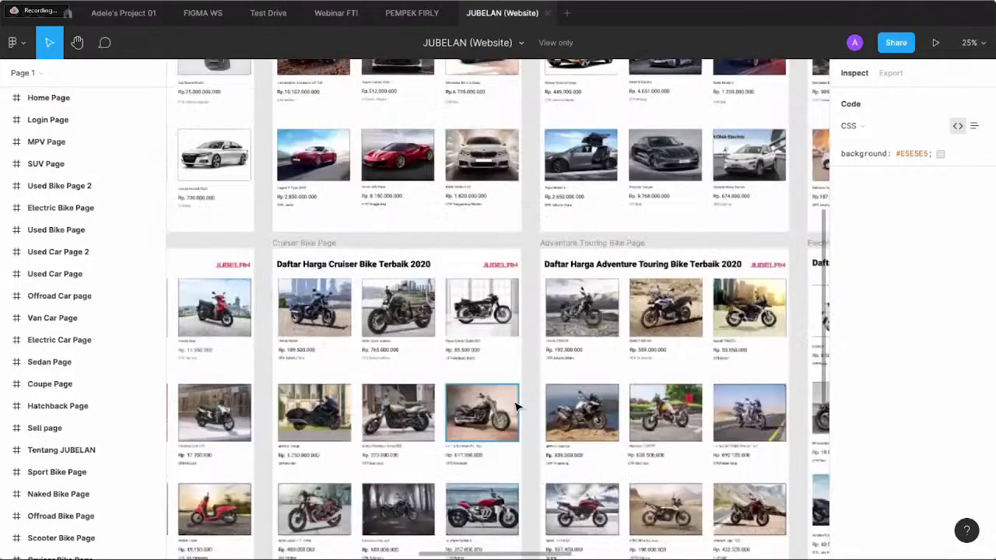
{"action": "scroll", "coordinate": [517, 407], "scroll_direction": "up", "scroll_amount": 3}
- Pan from the Cruiser Bike frame through Hatchback, MPV and Home Page to the SUV Page
{"action": "scroll", "coordinate": [518, 406], "scroll_direction": "left", "scroll_amount": 5}
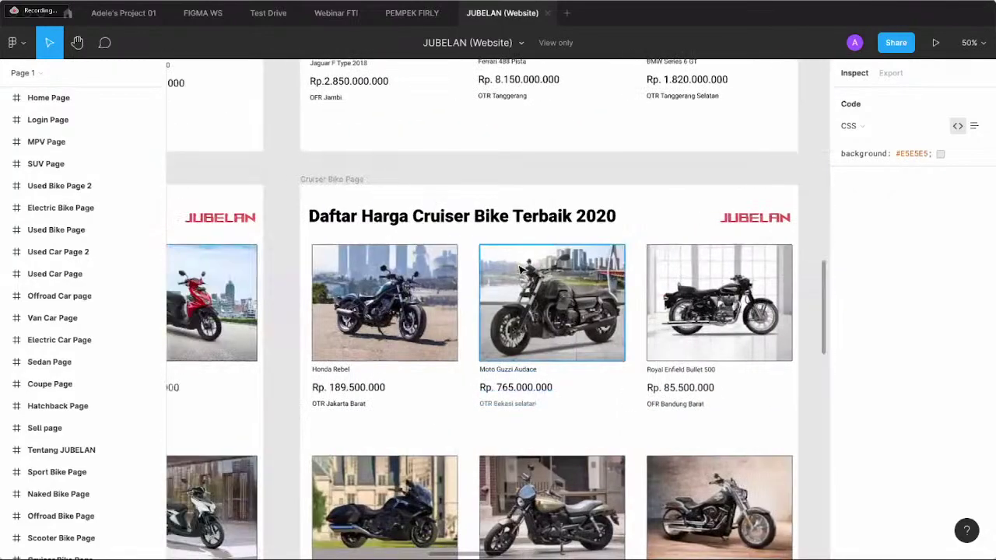
{"action": "scroll", "coordinate": [520, 269], "scroll_direction": "up", "scroll_amount": 10}
{"action": "scroll", "coordinate": [519, 268], "scroll_direction": "left", "scroll_amount": 8}
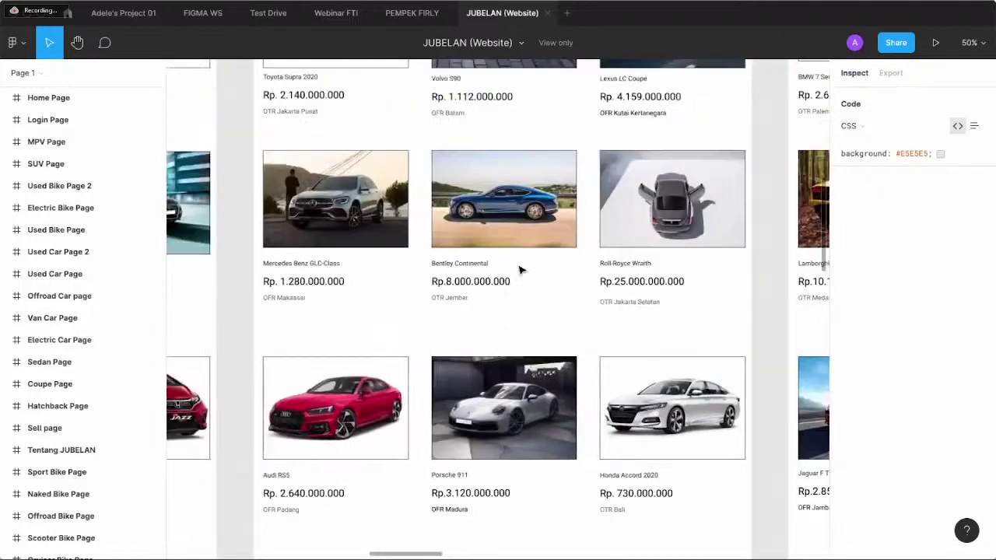
{"action": "scroll", "coordinate": [520, 268], "scroll_direction": "up", "scroll_amount": 10}
{"action": "scroll", "coordinate": [520, 268], "scroll_direction": "left", "scroll_amount": 8}
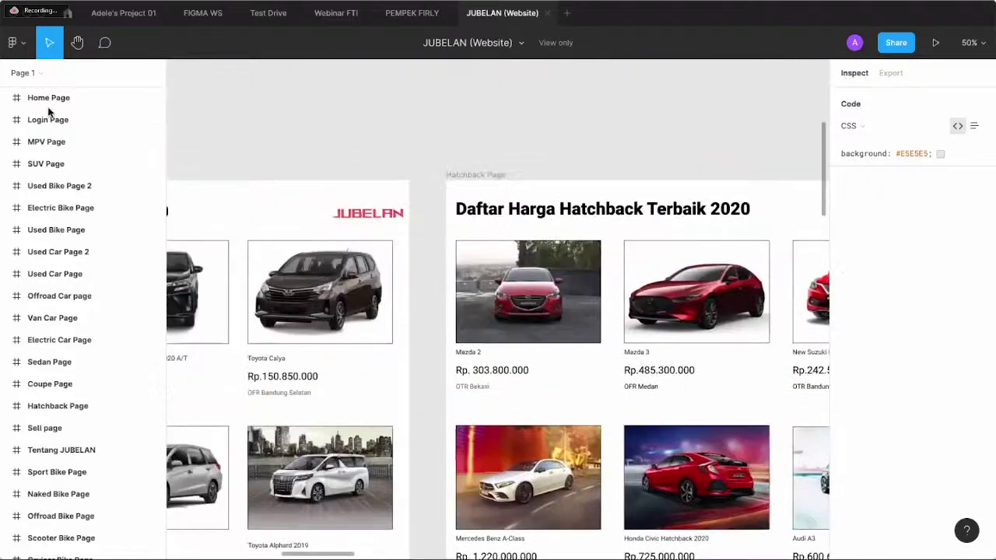
{"action": "scroll", "coordinate": [357, 322], "scroll_direction": "left", "scroll_amount": 3}
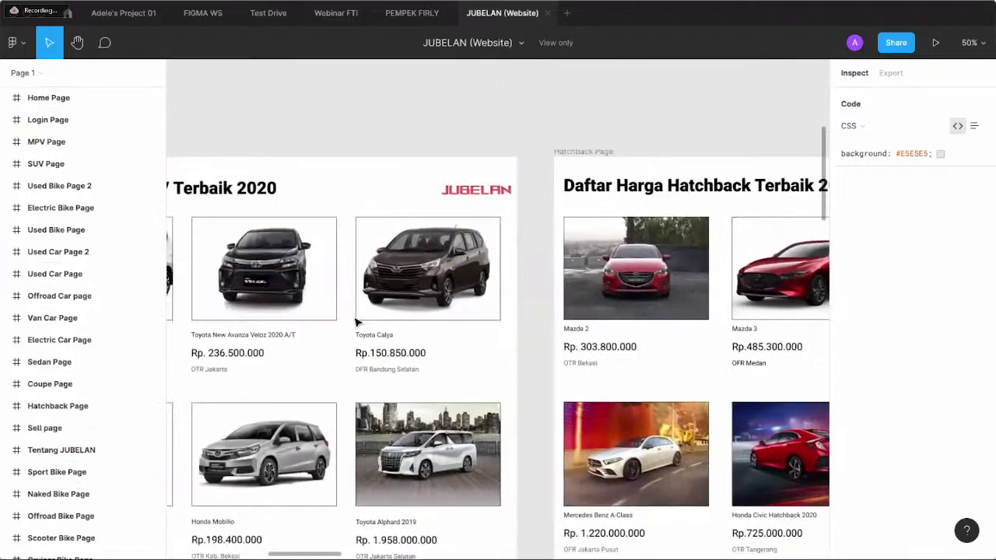
{"action": "scroll", "coordinate": [356, 321], "scroll_direction": "left", "scroll_amount": 15}
{"action": "scroll", "coordinate": [356, 322], "scroll_direction": "up", "scroll_amount": 2}
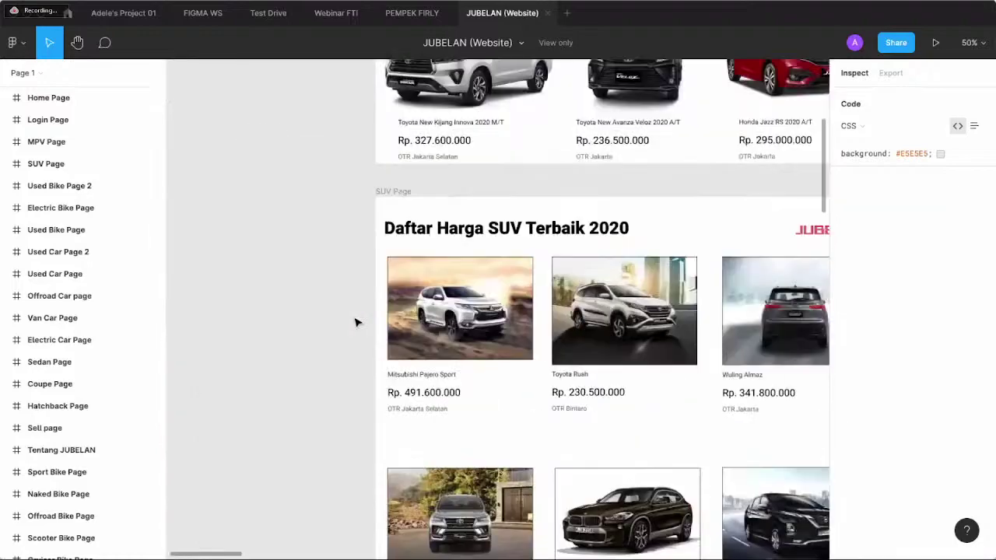
{"action": "scroll", "coordinate": [357, 322], "scroll_direction": "up", "scroll_amount": 10}
{"action": "scroll", "coordinate": [356, 321], "scroll_direction": "right", "scroll_amount": 5}
{"action": "scroll", "coordinate": [335, 316], "scroll_direction": "down", "scroll_amount": 3}
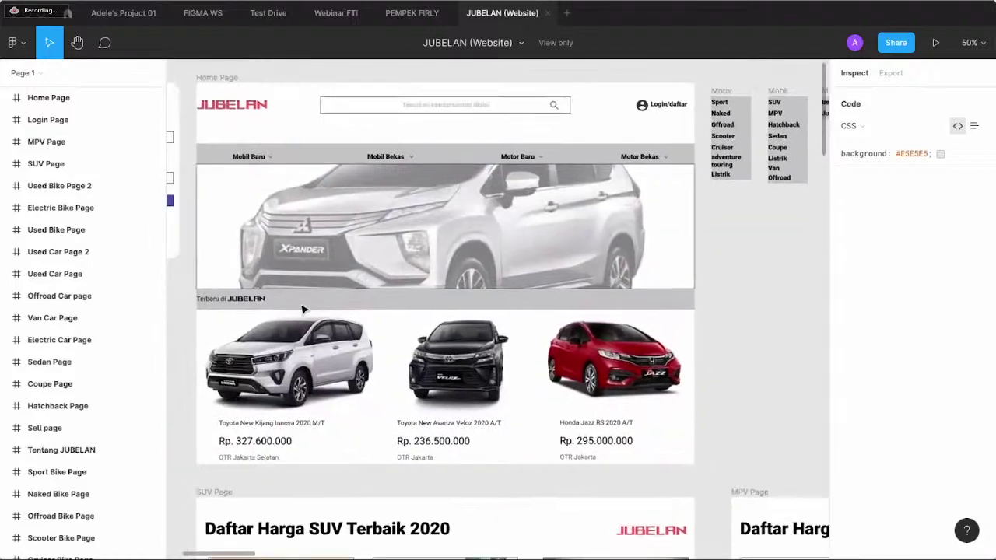
{"action": "scroll", "coordinate": [304, 310], "scroll_direction": "left", "scroll_amount": 5}
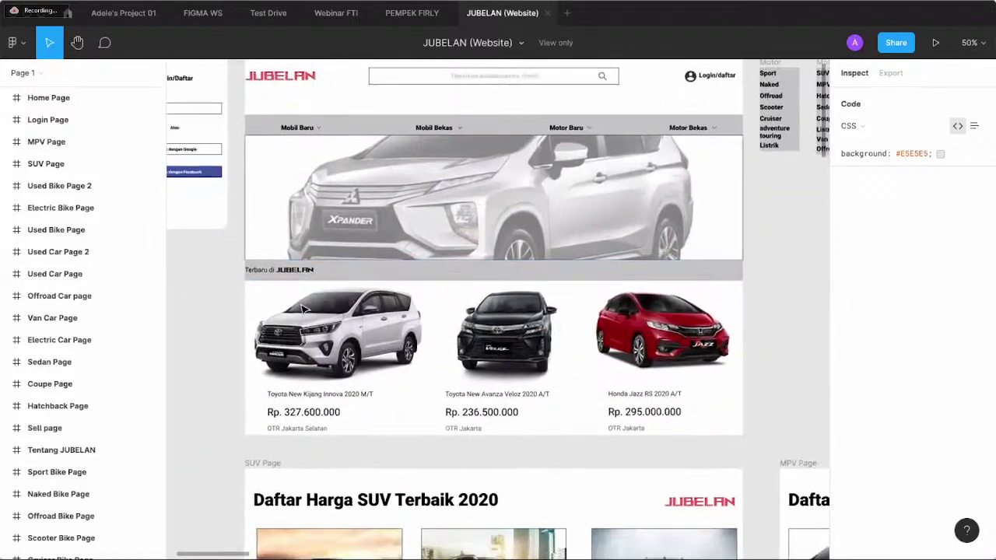
{"action": "scroll", "coordinate": [303, 310], "scroll_direction": "right", "scroll_amount": 3}
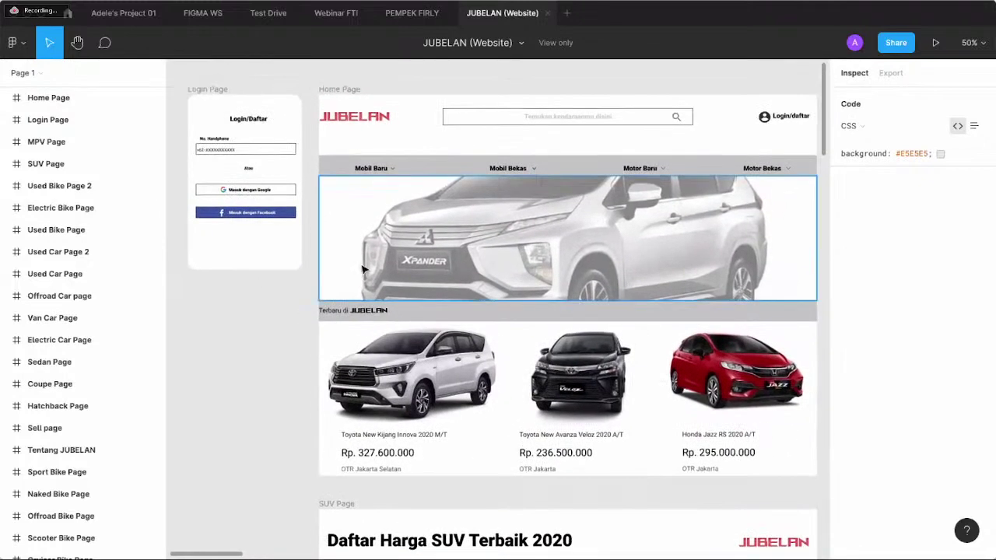
{"action": "scroll", "coordinate": [362, 268], "scroll_direction": "down", "scroll_amount": 3}
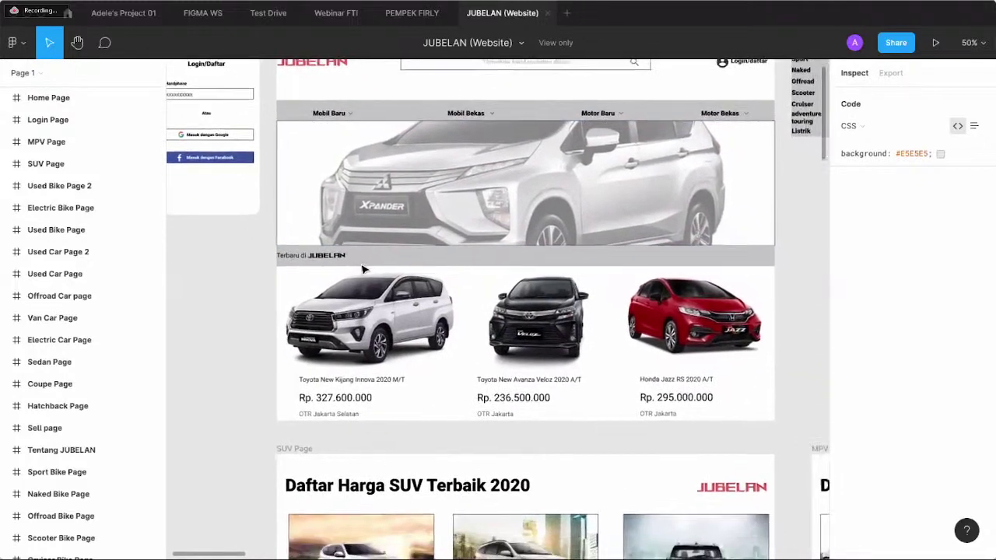
{"action": "scroll", "coordinate": [362, 268], "scroll_direction": "down", "scroll_amount": 10}
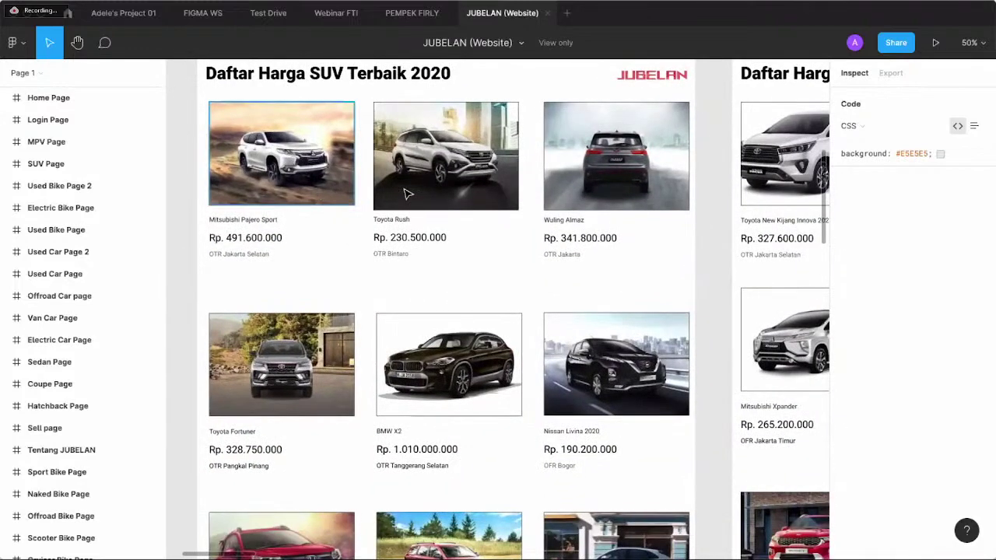
- Inspect the Toyota Rush image, Wuling Almaz image and price text, then deselect
{"action": "left_click", "coordinate": [406, 194]}
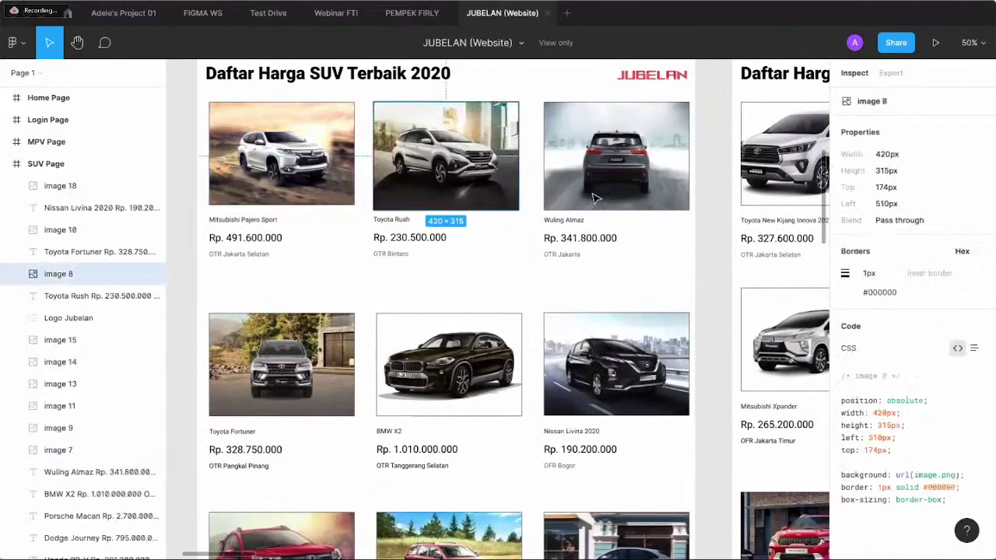
{"action": "left_click", "coordinate": [591, 204]}
{"action": "left_click", "coordinate": [593, 244]}
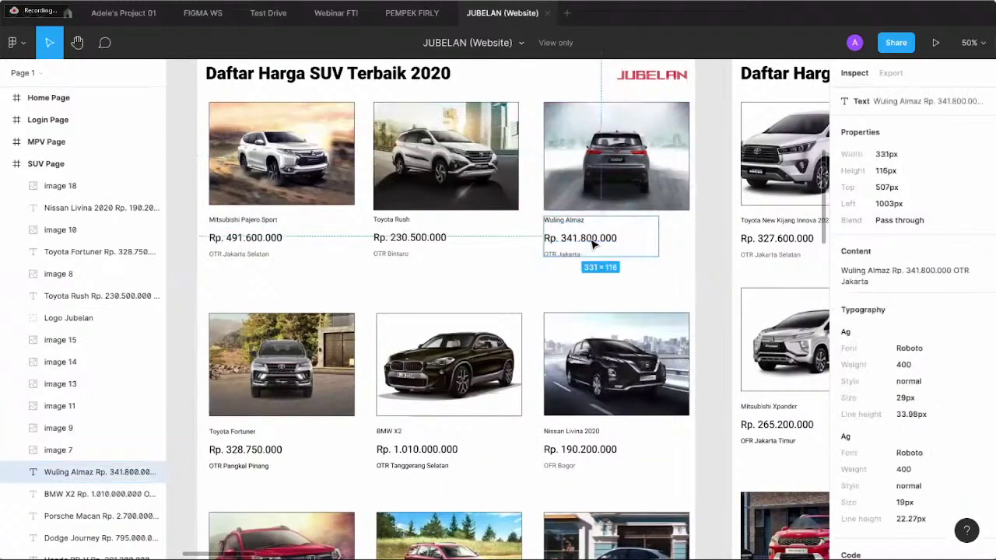
{"action": "left_click", "coordinate": [478, 291]}
- Zoom out to 40% and pan to the Offroad Bike Page price list
{"action": "scroll", "coordinate": [467, 289], "scroll_direction": "right", "scroll_amount": 5}
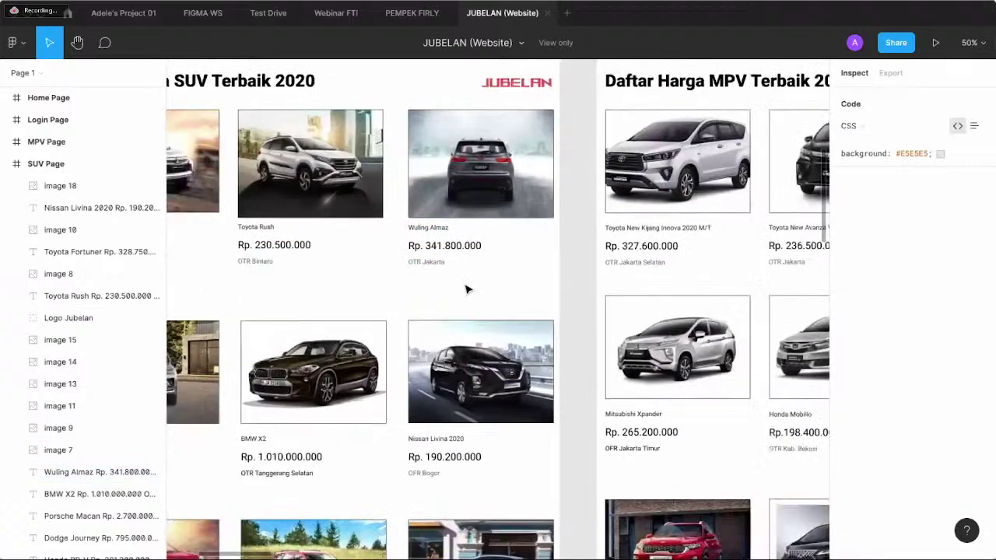
{"action": "scroll", "coordinate": [467, 289], "scroll_direction": "right", "scroll_amount": 5}
{"action": "scroll", "coordinate": [467, 290], "scroll_direction": "down", "scroll_amount": 1}
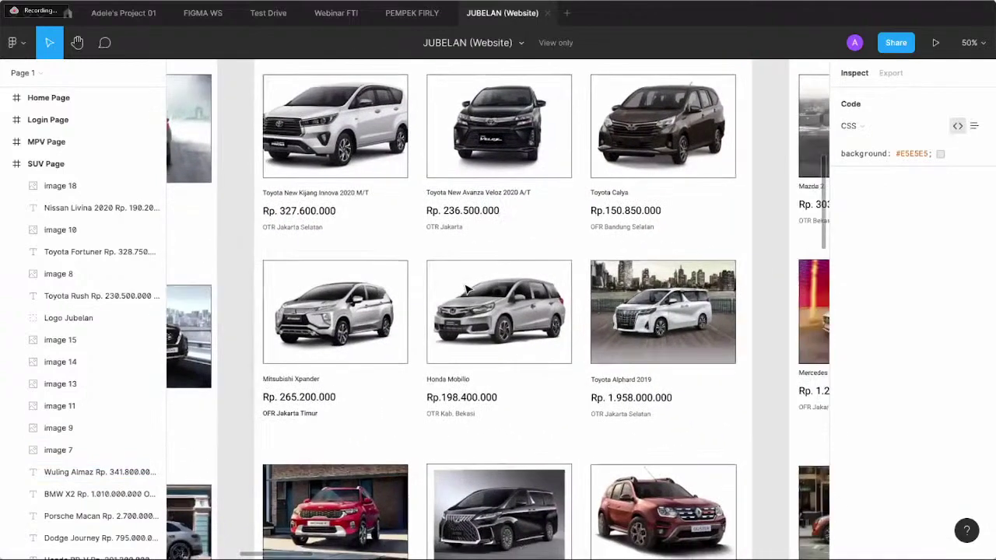
{"action": "scroll", "coordinate": [577, 301], "scroll_direction": "down", "scroll_amount": 3}
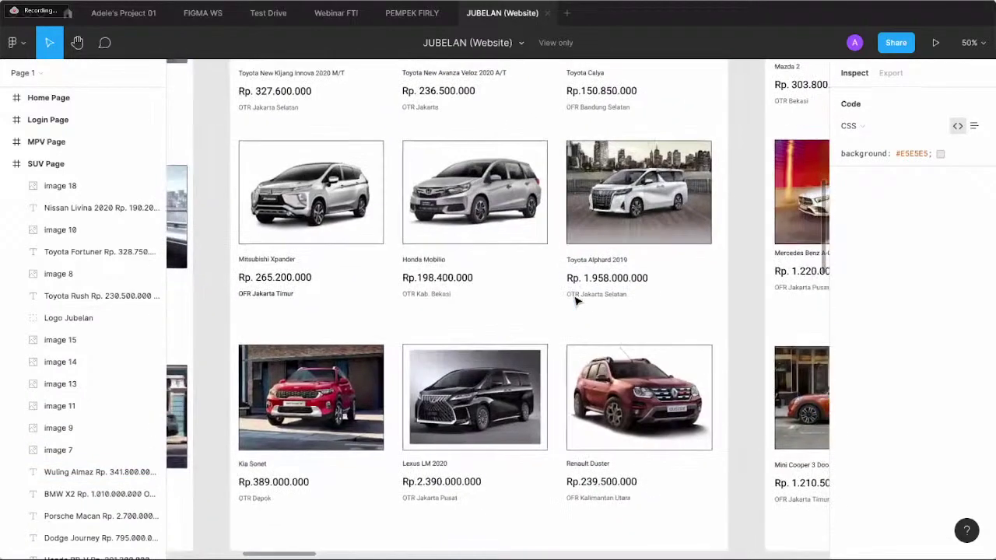
{"action": "scroll", "coordinate": [577, 301], "scroll_direction": "right", "scroll_amount": 10}
{"action": "scroll", "coordinate": [577, 302], "scroll_direction": "down", "scroll_amount": 2}
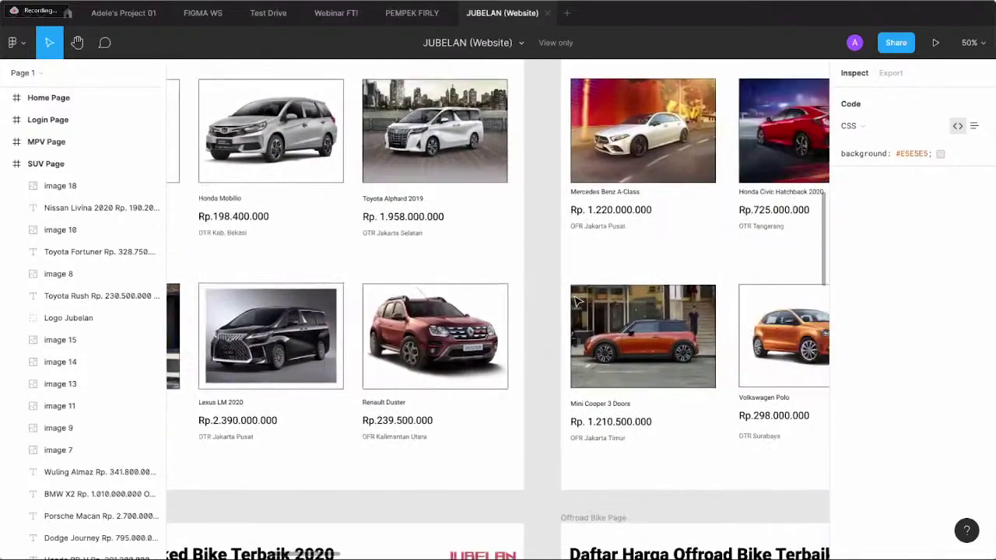
{"action": "scroll", "coordinate": [577, 301], "scroll_direction": "down", "scroll_amount": 3}
{"action": "scroll", "coordinate": [576, 301], "scroll_direction": "right", "scroll_amount": 8}
{"action": "scroll", "coordinate": [576, 301], "scroll_direction": "up", "scroll_amount": 1}
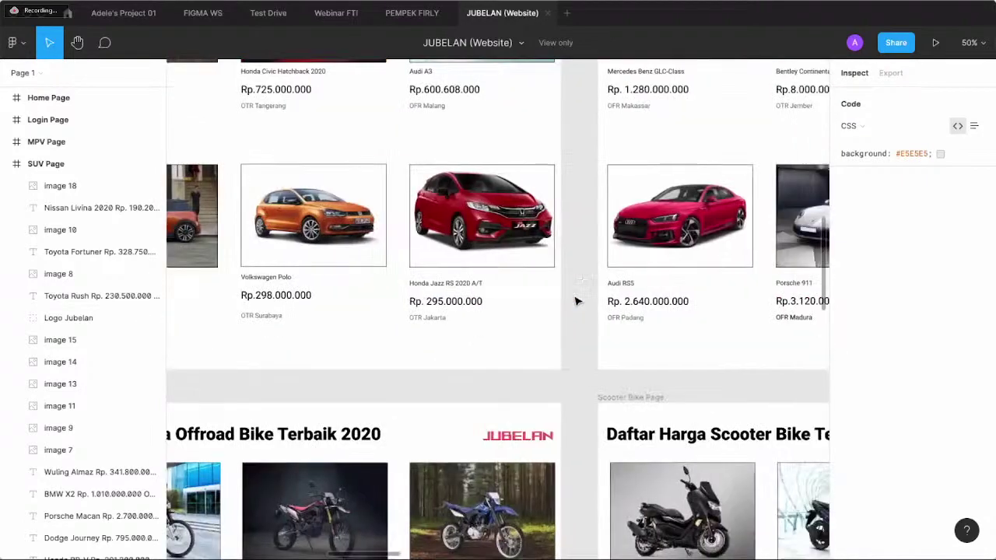
{"action": "scroll", "coordinate": [577, 301], "scroll_direction": "down", "scroll_amount": 8}
{"action": "scroll", "coordinate": [577, 301], "scroll_direction": "right", "scroll_amount": 10}
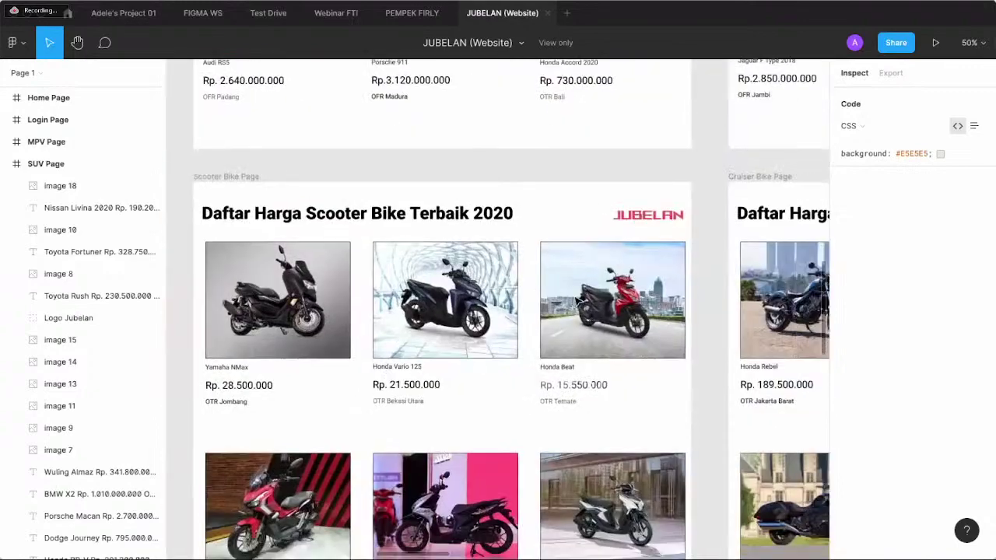
{"action": "scroll", "coordinate": [576, 301], "scroll_direction": "up", "scroll_amount": 1}
{"action": "scroll", "coordinate": [577, 301], "scroll_direction": "down", "scroll_amount": 5}
{"action": "scroll", "coordinate": [576, 302], "scroll_direction": "left", "scroll_amount": 1}
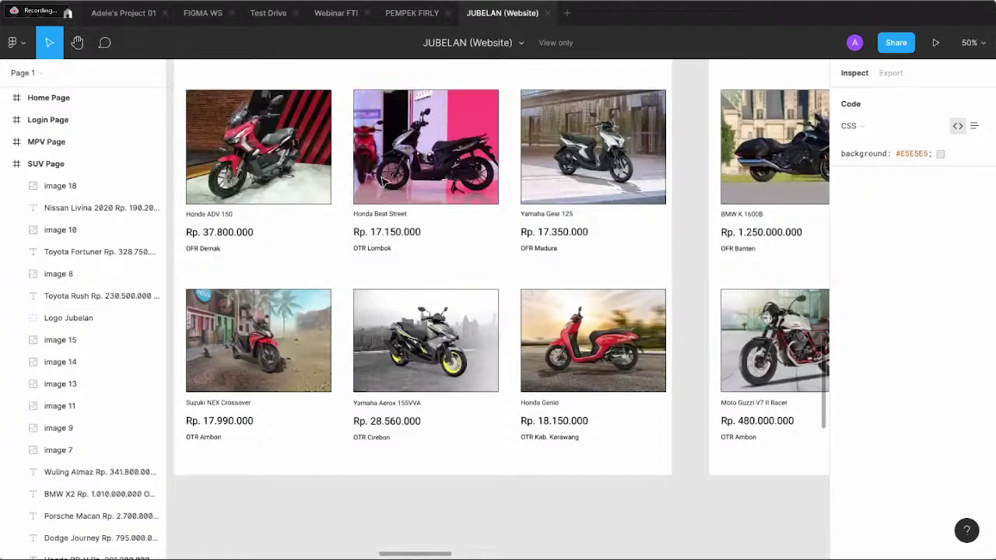
{"action": "scroll", "coordinate": [471, 249], "scroll_direction": "down", "scroll_amount": 1}
{"action": "scroll", "coordinate": [470, 248], "scroll_direction": "down", "scroll_amount": 1}
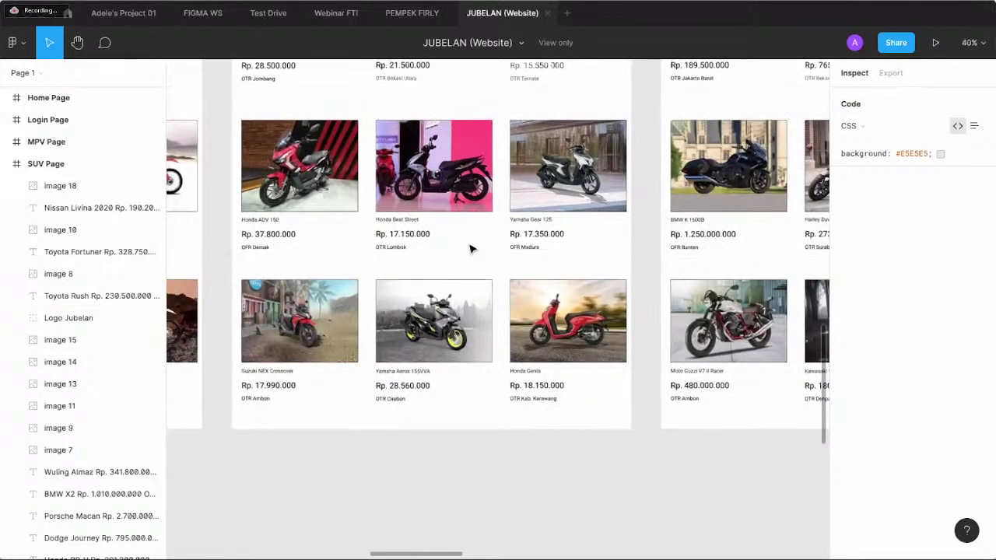
{"action": "scroll", "coordinate": [471, 249], "scroll_direction": "up", "scroll_amount": 3}
{"action": "scroll", "coordinate": [470, 249], "scroll_direction": "left", "scroll_amount": 5}
{"action": "scroll", "coordinate": [524, 232], "scroll_direction": "up", "scroll_amount": 2}
{"action": "scroll", "coordinate": [524, 231], "scroll_direction": "left", "scroll_amount": 3}
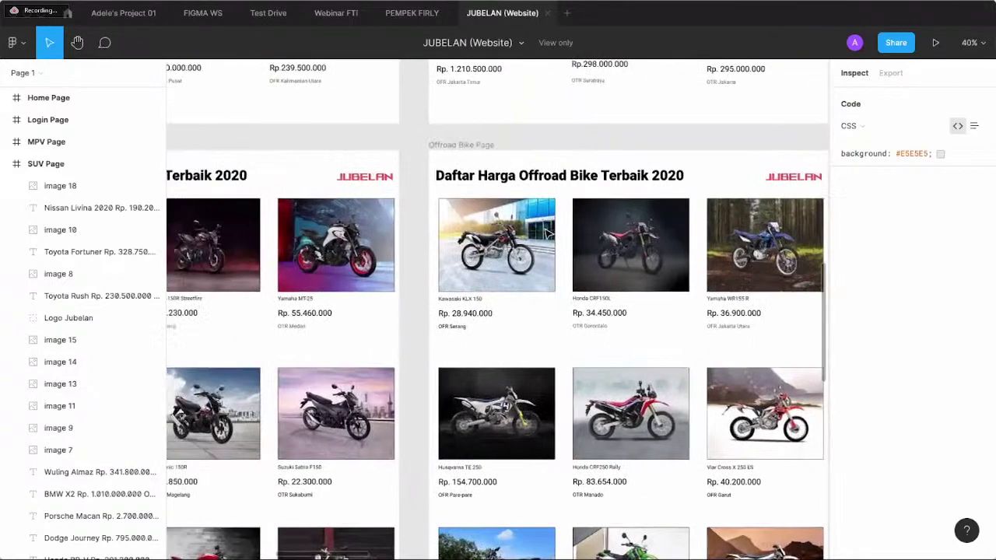
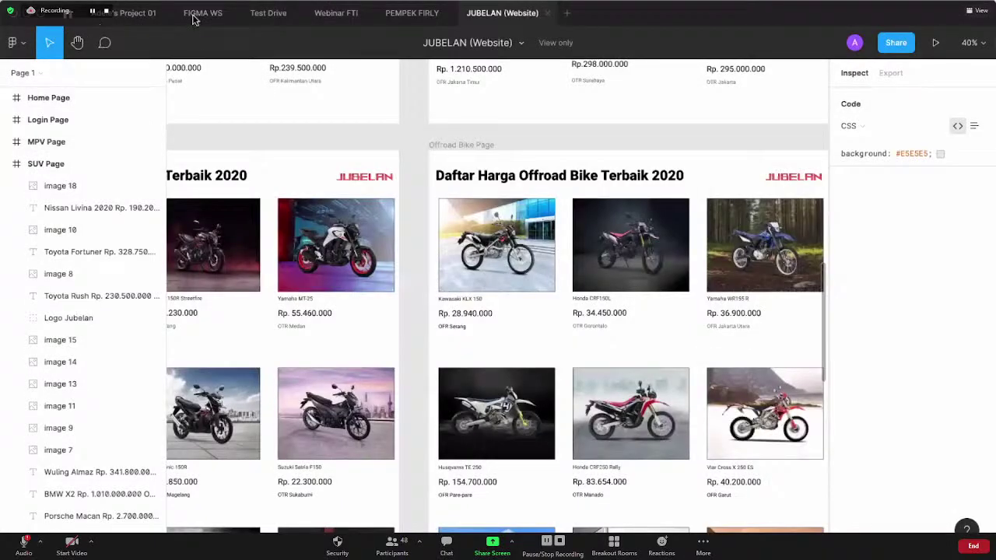
- In the FIGMA WS file, add a blank A4 (595×842) frame and drag it up and left
{"action": "left_click", "coordinate": [195, 17]}
{"action": "scroll", "coordinate": [530, 324], "scroll_direction": "down", "scroll_amount": 10}
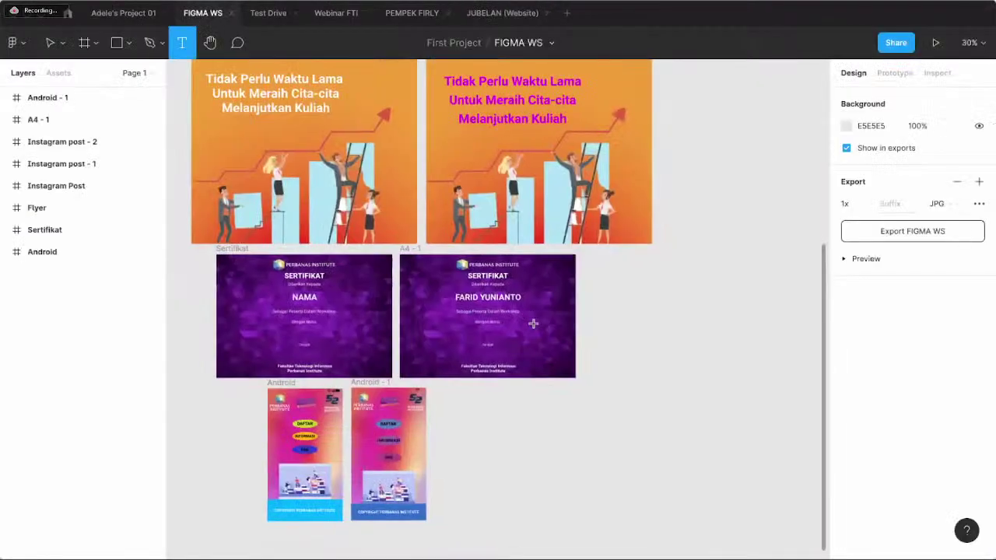
{"action": "left_click", "coordinate": [97, 45]}
{"action": "left_click", "coordinate": [98, 68]}
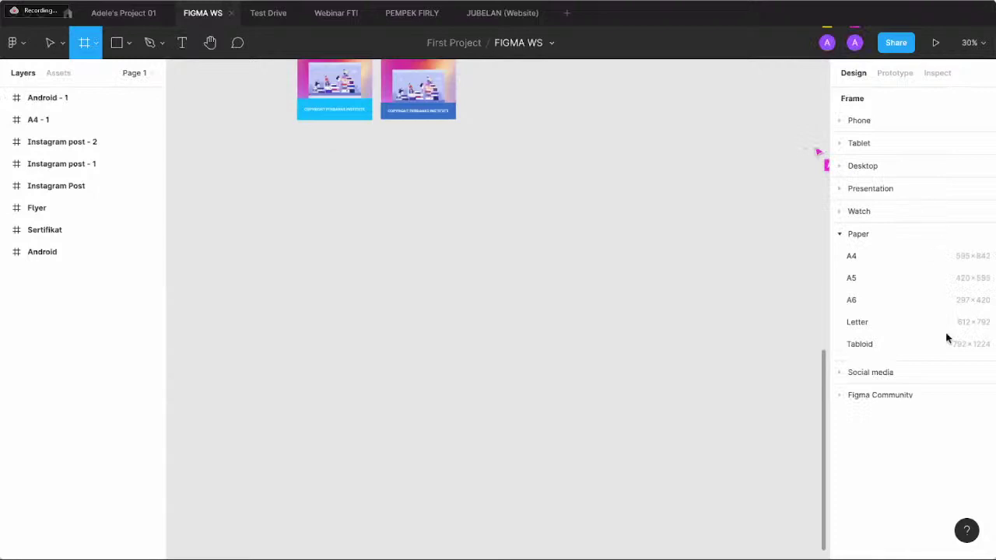
{"action": "left_click", "coordinate": [852, 256]}
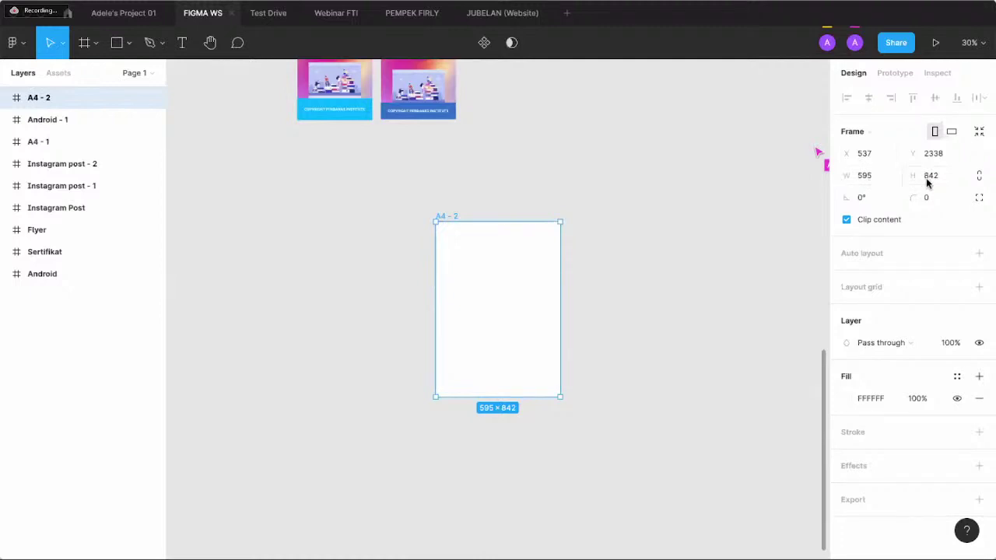
{"action": "left_click_drag", "start_coordinate": [517, 268], "coordinate": [371, 203]}
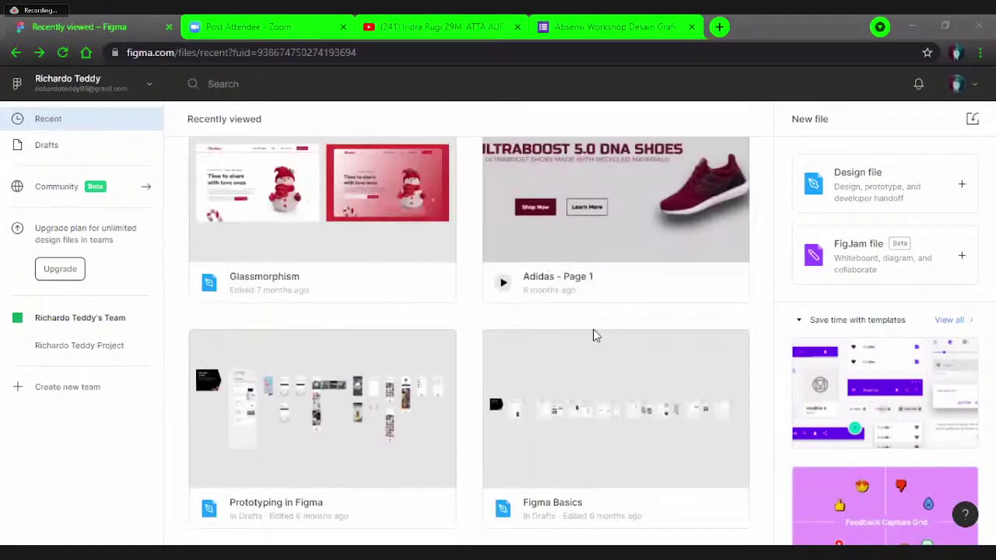
{"action": "scroll", "coordinate": [593, 335], "scroll_direction": "up", "scroll_amount": 2}
{"action": "left_click", "coordinate": [588, 327]}
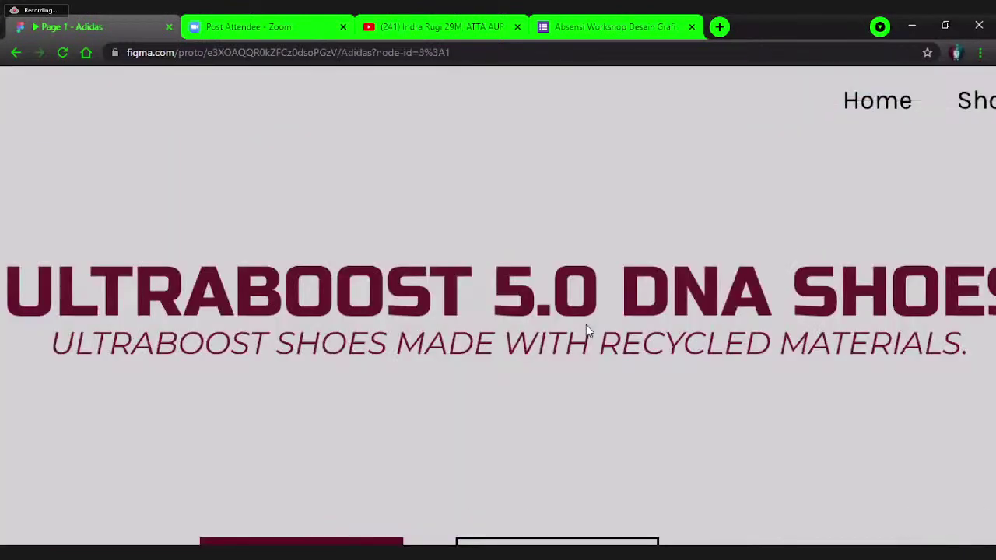
{"action": "scroll", "coordinate": [411, 297], "scroll_direction": "down", "scroll_amount": 2}
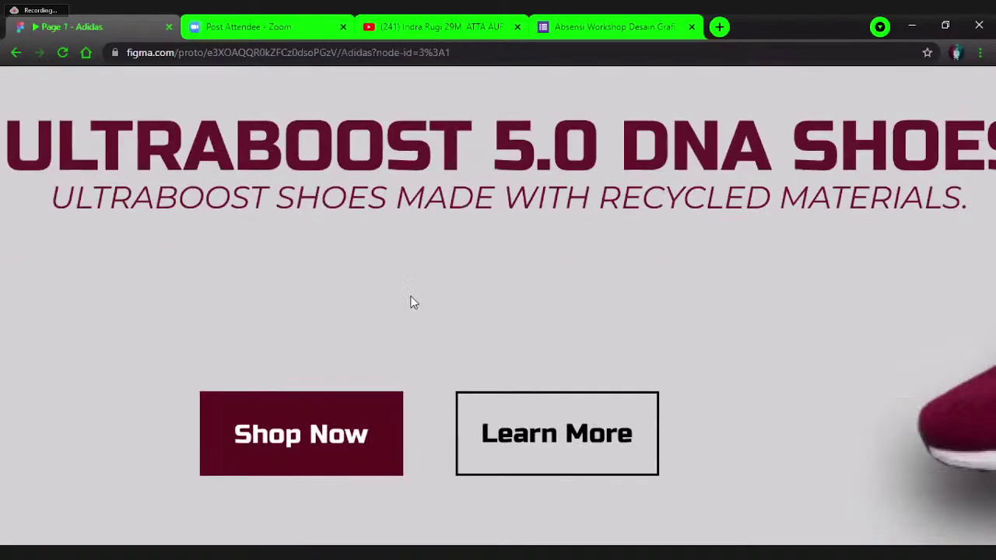
{"action": "scroll", "coordinate": [434, 305], "scroll_direction": "down", "scroll_amount": 2}
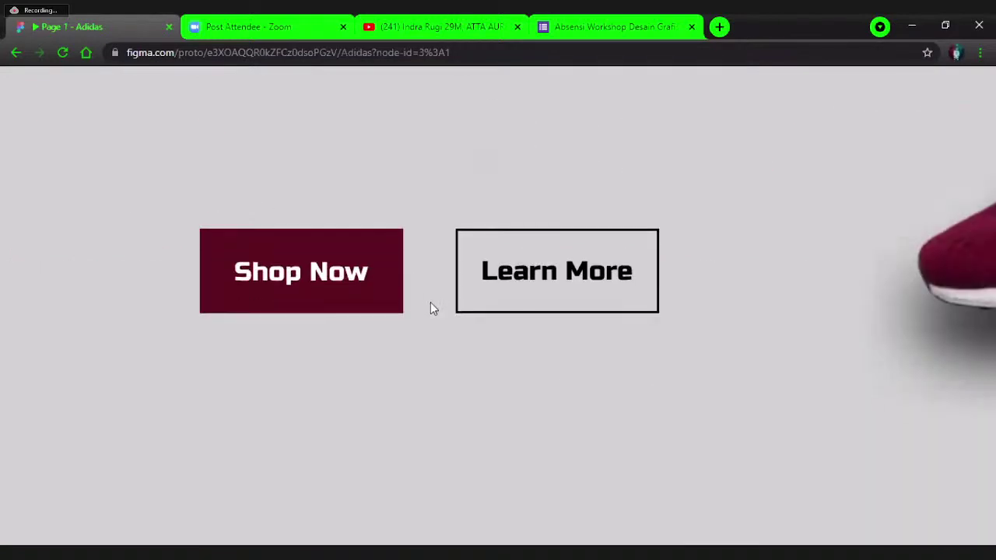
{"action": "scroll", "coordinate": [272, 207], "scroll_direction": "up", "scroll_amount": 4}
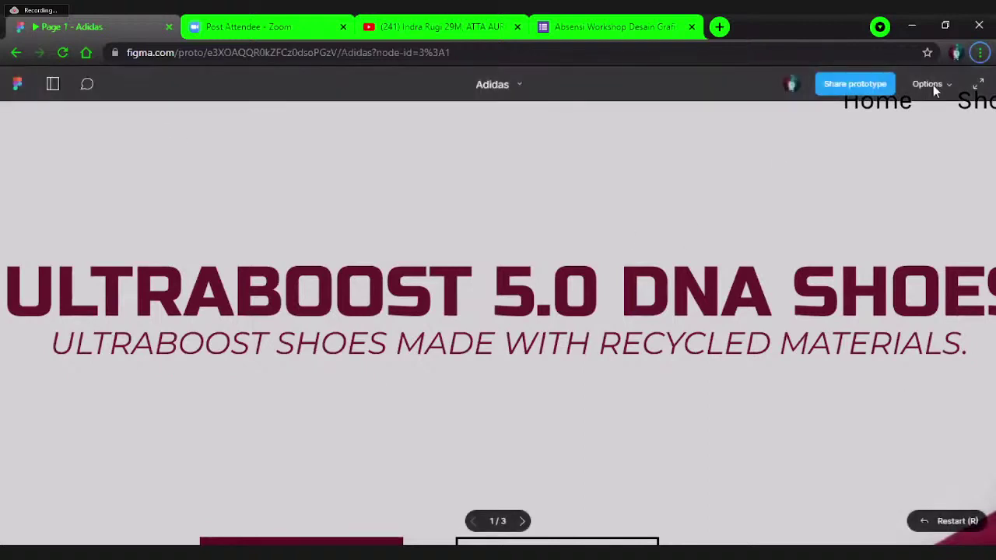
{"action": "left_click", "coordinate": [933, 85]}
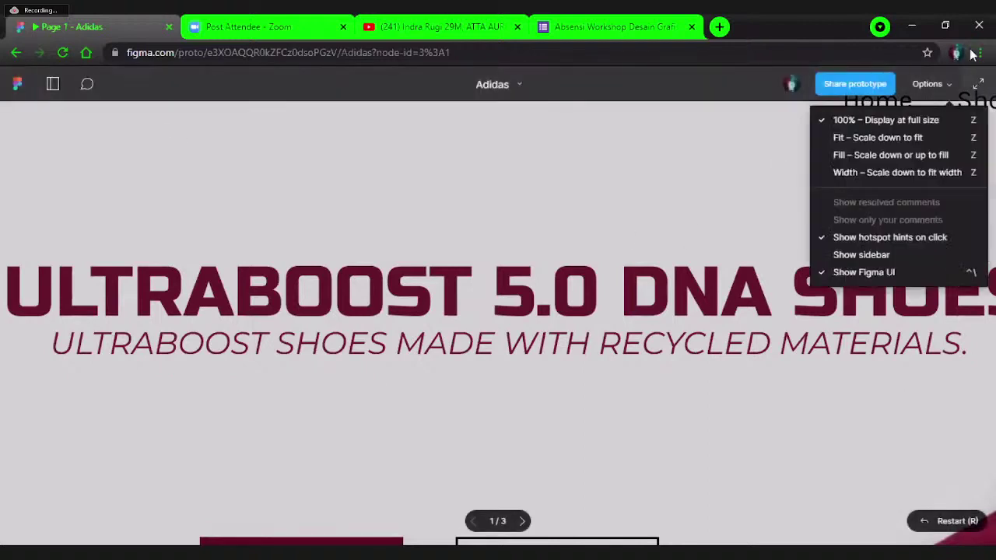
{"action": "left_click", "coordinate": [978, 84]}
{"action": "key", "text": "Escape"}
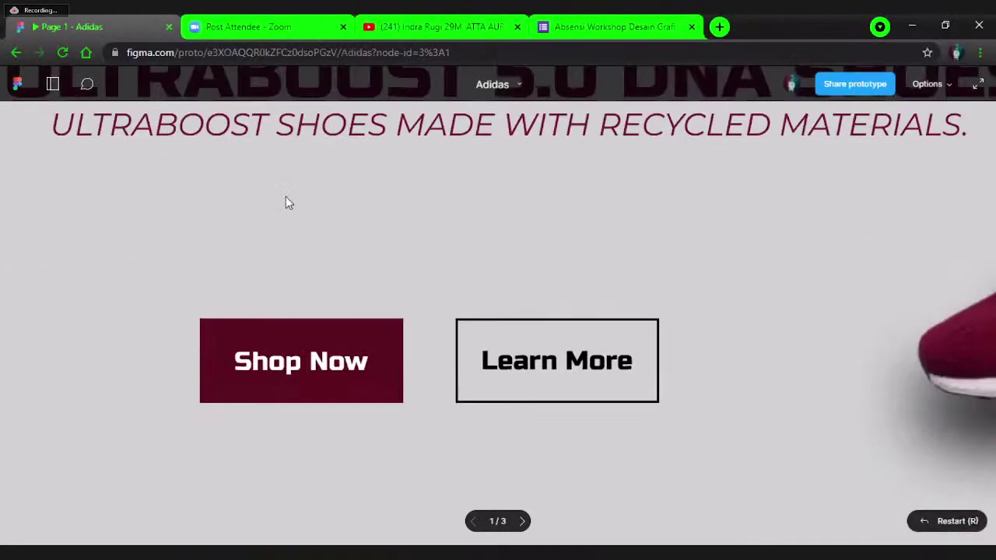
{"action": "scroll", "coordinate": [350, 284], "scroll_direction": "down", "scroll_amount": 1}
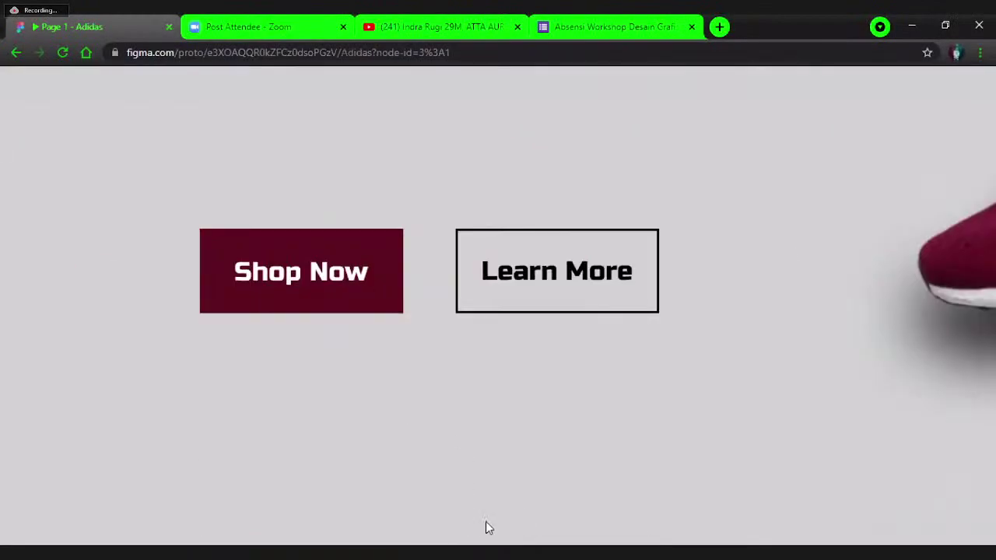
{"action": "left_click", "coordinate": [499, 359]}
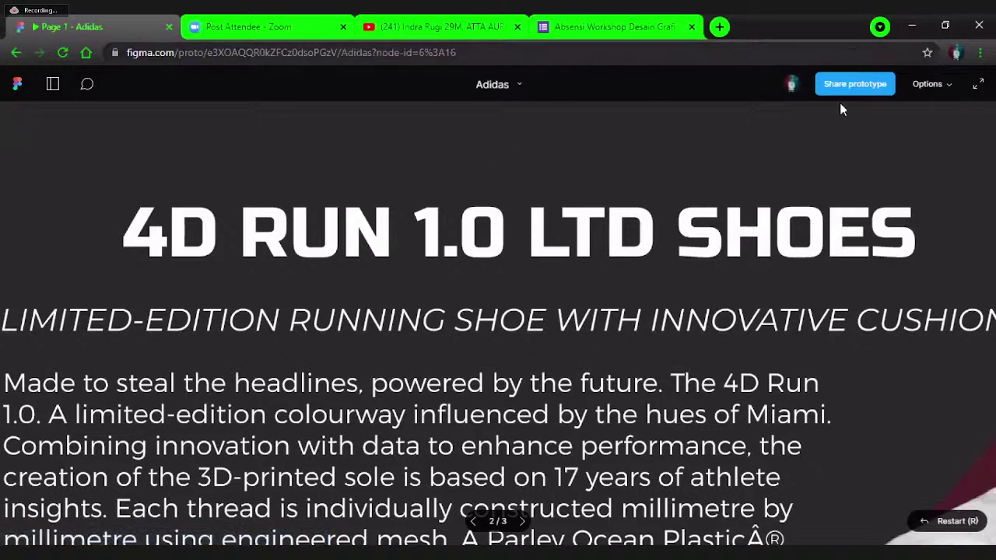
{"action": "left_click", "coordinate": [16, 52]}
- Go back to Recently viewed and open the Kawasaki Ninja file
{"action": "left_click", "coordinate": [15, 52]}
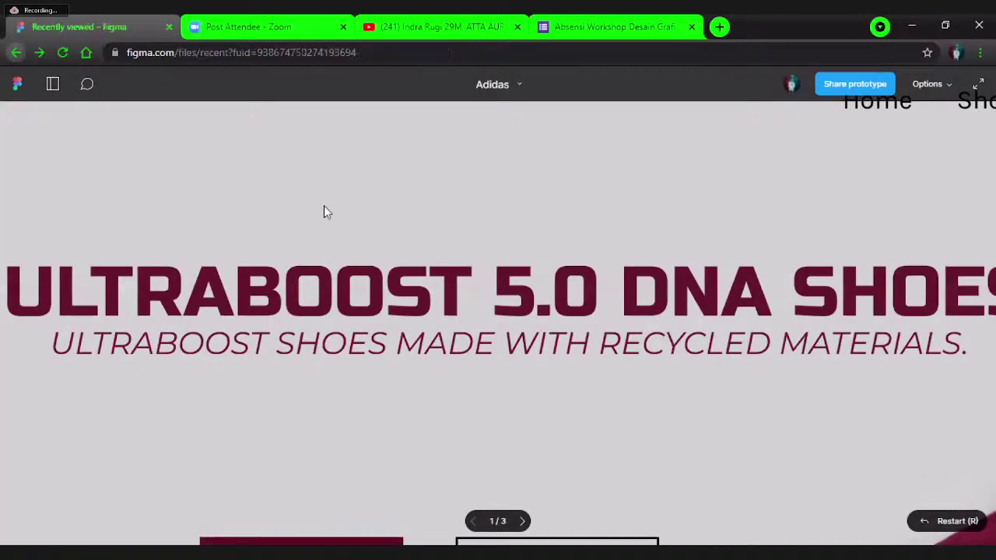
{"action": "scroll", "coordinate": [551, 340], "scroll_direction": "down", "scroll_amount": 3}
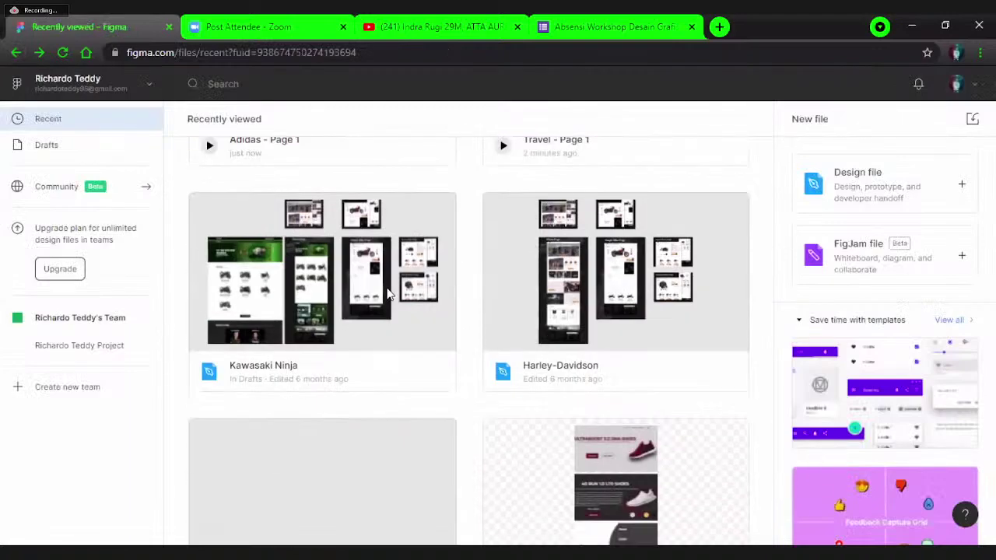
{"action": "double_click", "coordinate": [389, 294]}
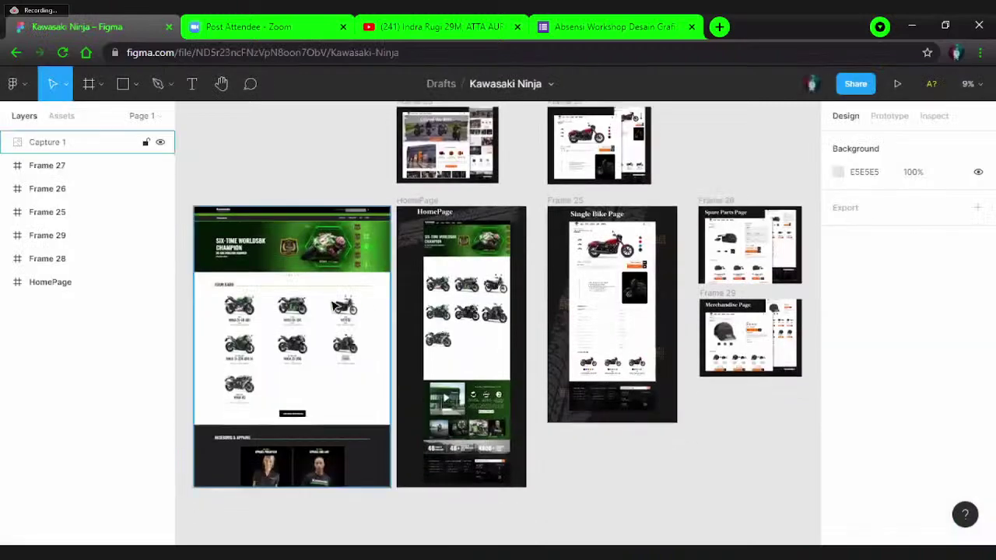
- Move the Capture 1 image into the HomePage frame and deselect it
{"action": "scroll", "coordinate": [335, 293], "scroll_direction": "up", "scroll_amount": 3}
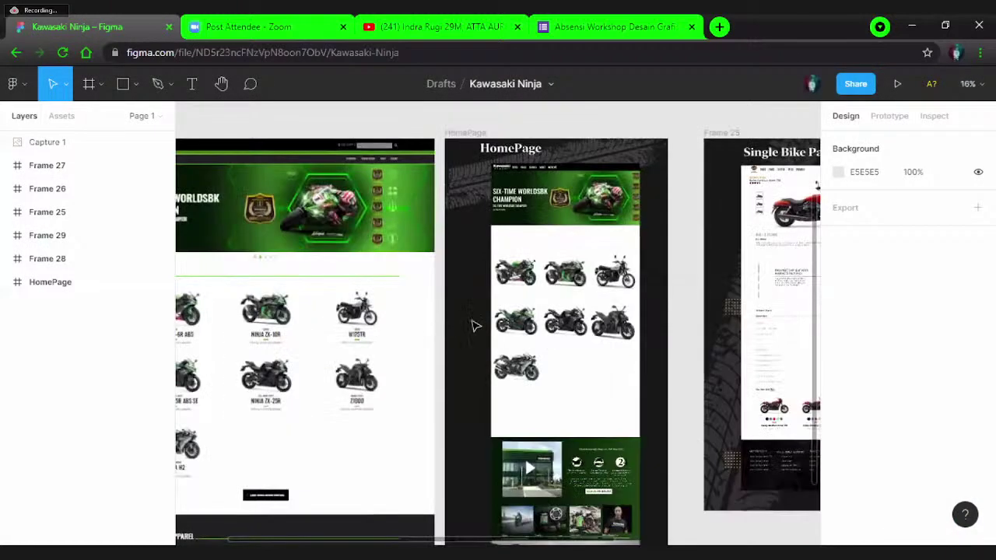
{"action": "left_click_drag", "start_coordinate": [476, 326], "coordinate": [303, 285]}
{"action": "key", "text": "Escape"}
{"action": "scroll", "coordinate": [650, 265], "scroll_direction": "up", "scroll_amount": 3}
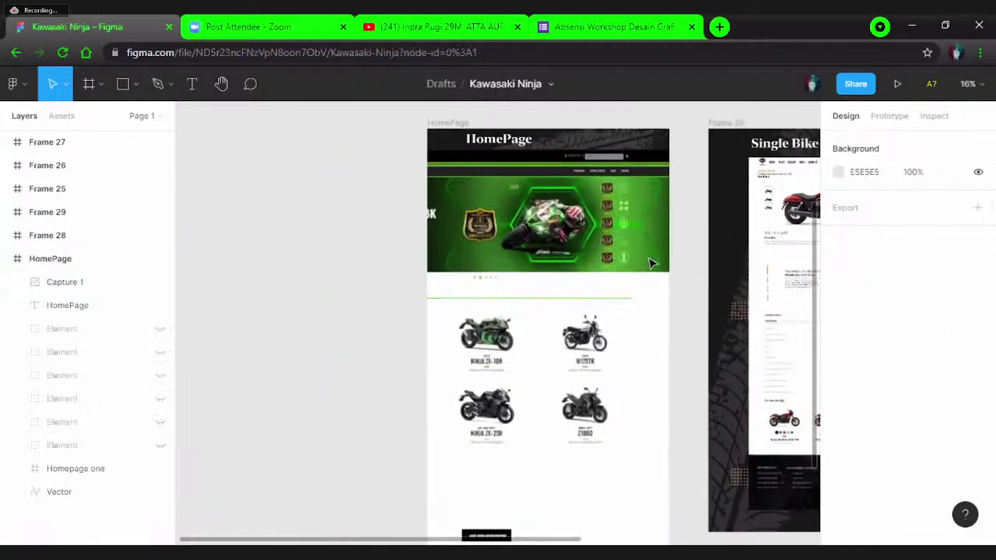
{"action": "scroll", "coordinate": [650, 265], "scroll_direction": "up", "scroll_amount": 2}
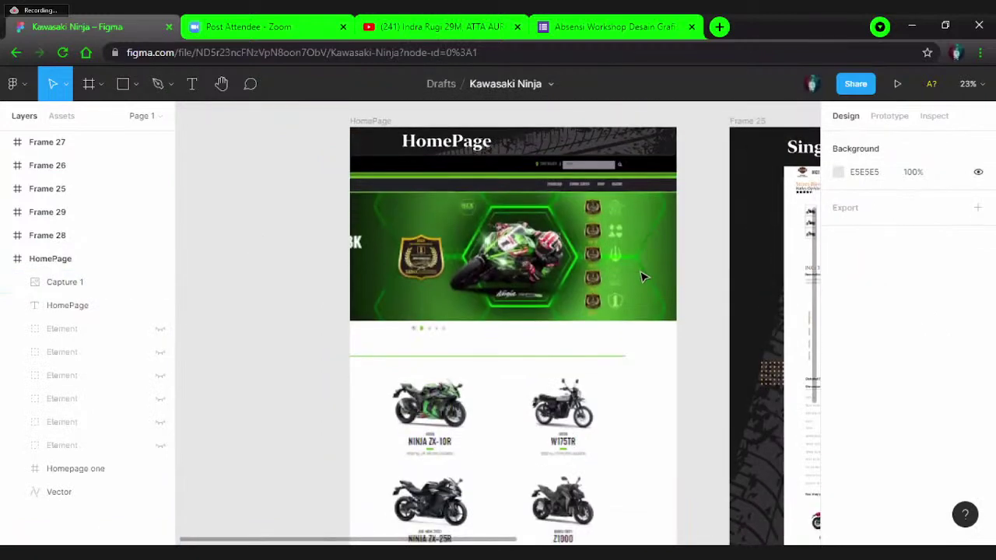
{"action": "scroll", "coordinate": [642, 277], "scroll_direction": "down", "scroll_amount": 5}
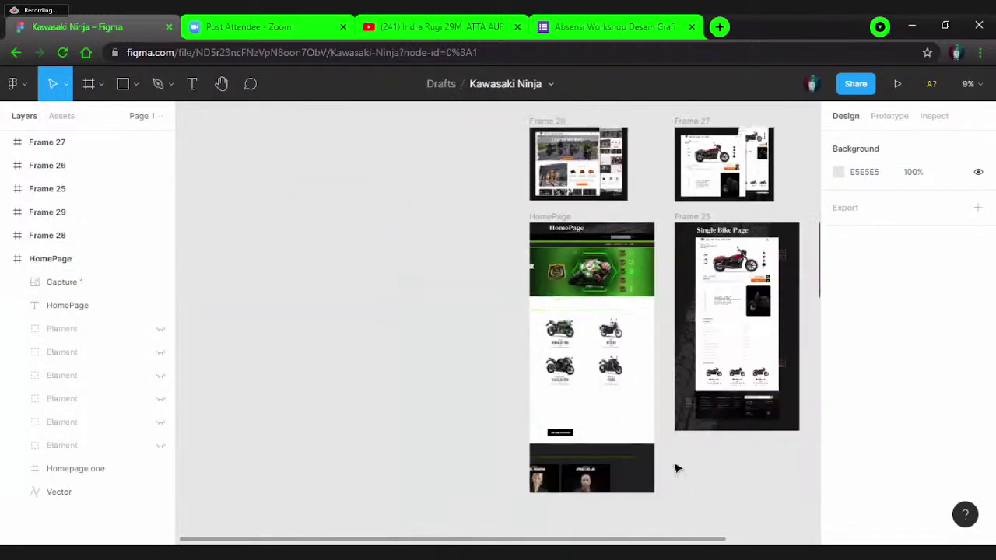
{"action": "left_click", "coordinate": [591, 435]}
{"action": "left_click", "coordinate": [415, 351]}
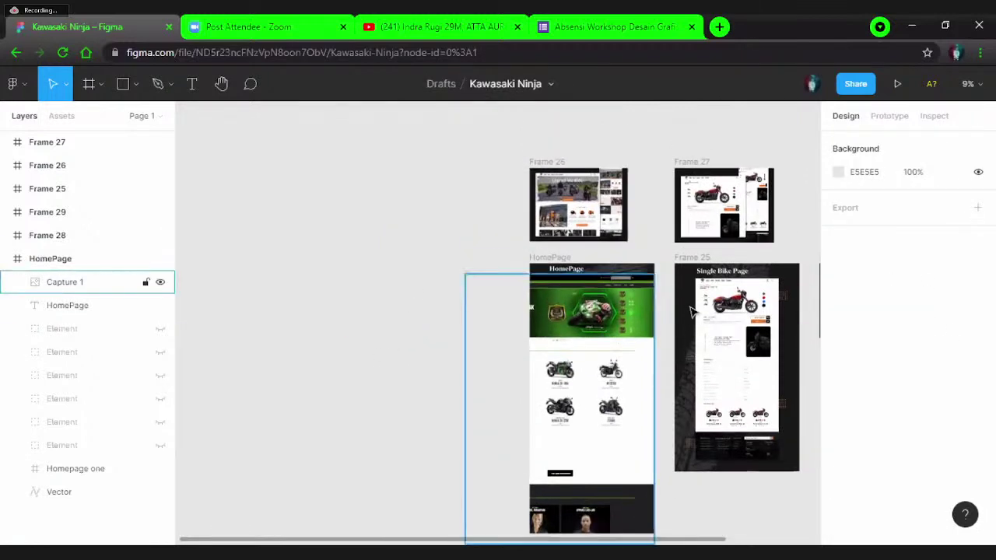
- Zoom in and out across the Kawasaki Ninja page designs to review them
{"action": "scroll", "coordinate": [580, 288], "scroll_direction": "up", "scroll_amount": 3}
{"action": "scroll", "coordinate": [569, 282], "scroll_direction": "up", "scroll_amount": 2}
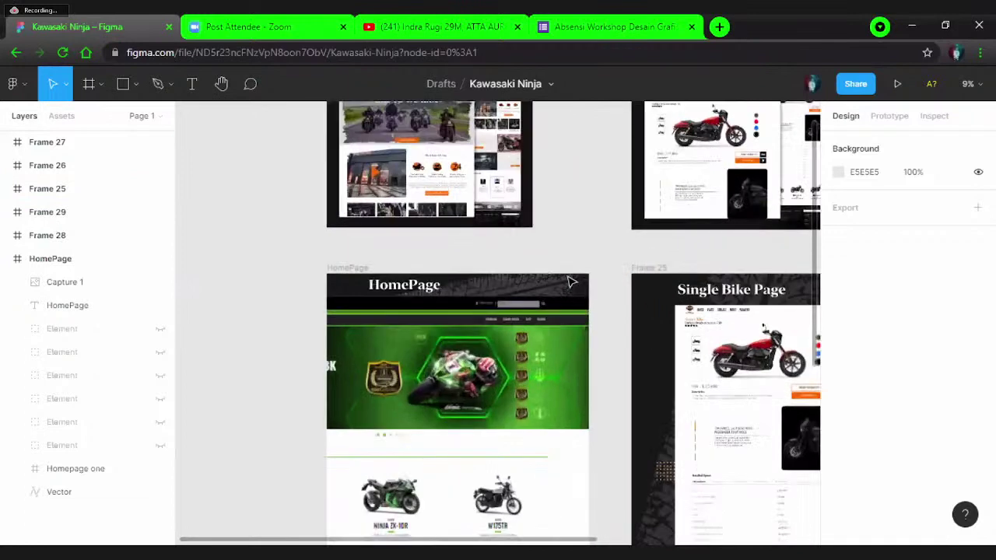
{"action": "scroll", "coordinate": [568, 281], "scroll_direction": "up", "scroll_amount": 5}
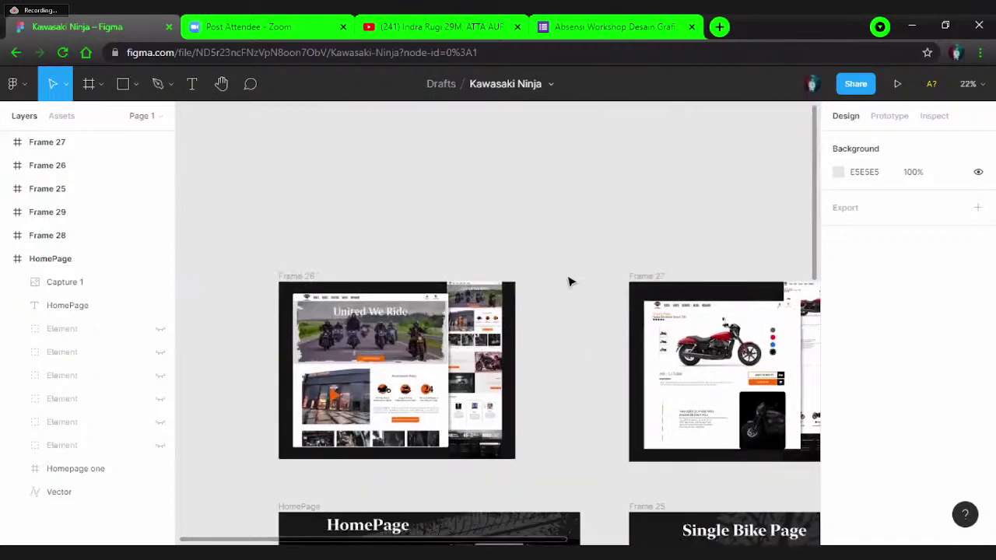
{"action": "scroll", "coordinate": [568, 282], "scroll_direction": "down", "scroll_amount": 5}
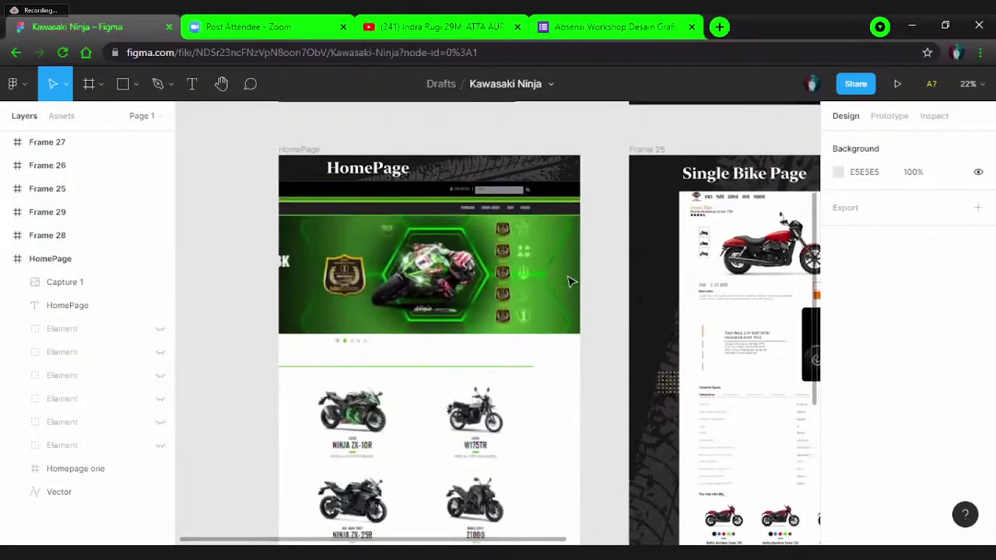
{"action": "scroll", "coordinate": [569, 282], "scroll_direction": "down", "scroll_amount": 2}
{"action": "scroll", "coordinate": [569, 287], "scroll_direction": "down", "scroll_amount": 4}
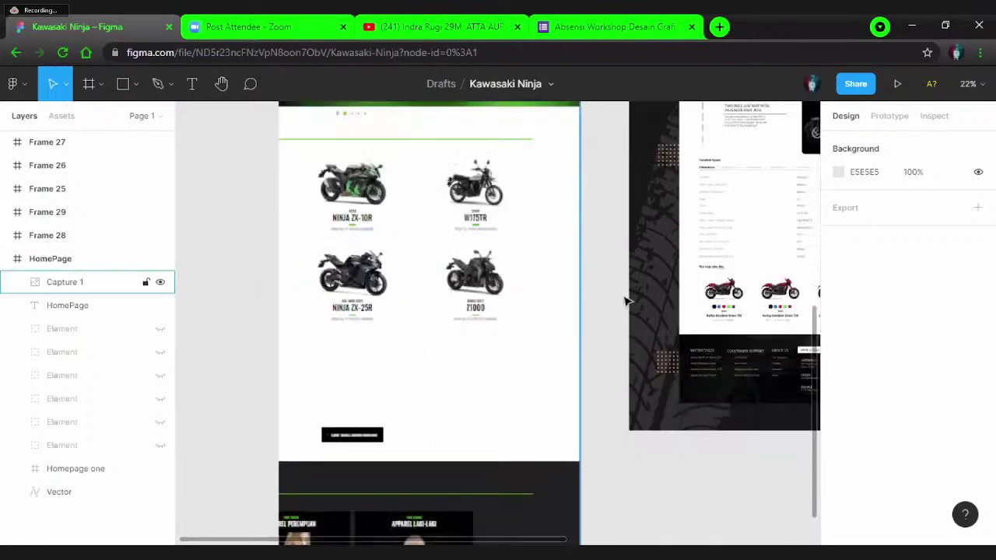
{"action": "scroll", "coordinate": [726, 435], "scroll_direction": "up", "scroll_amount": 5}
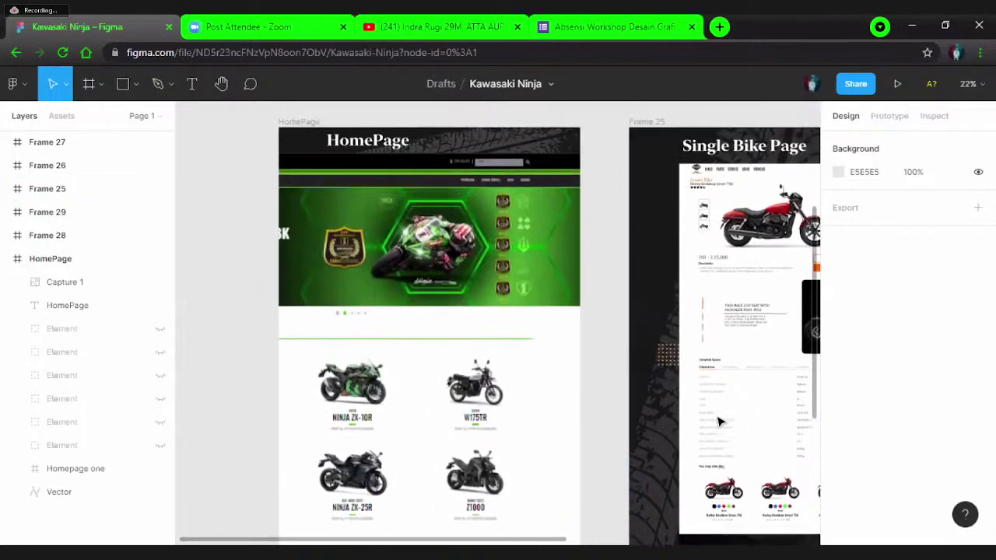
{"action": "scroll", "coordinate": [545, 339], "scroll_direction": "up", "scroll_amount": 6}
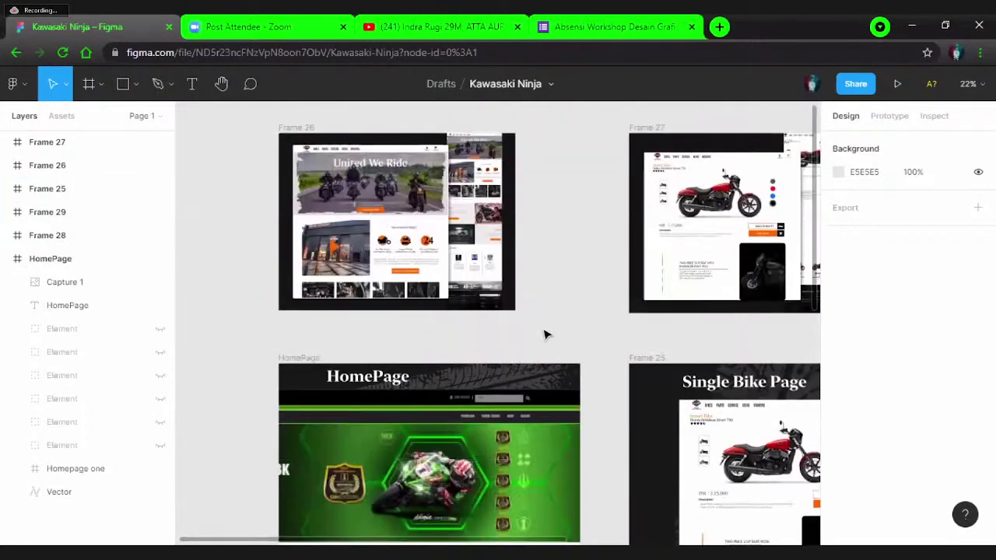
{"action": "scroll", "coordinate": [476, 321], "scroll_direction": "up", "scroll_amount": 5}
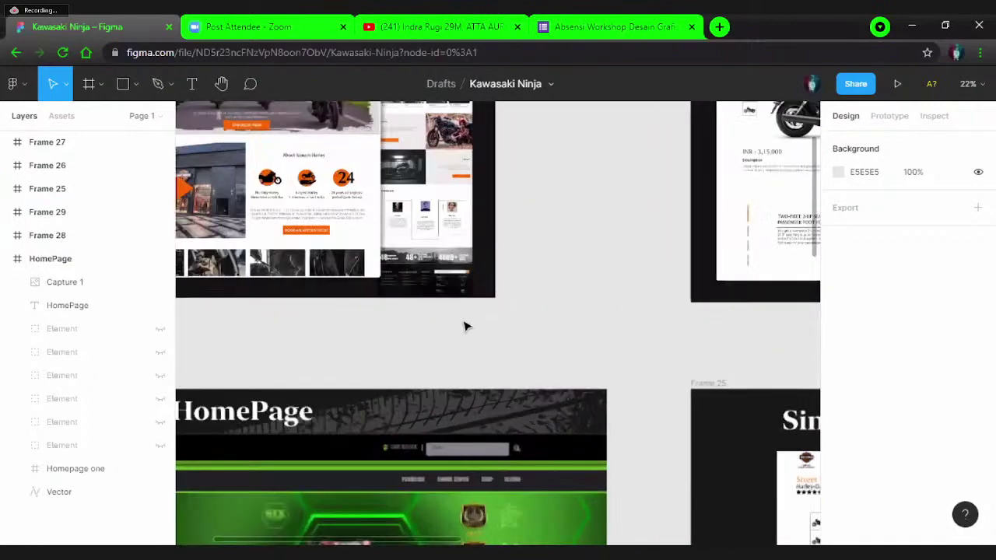
{"action": "scroll", "coordinate": [465, 327], "scroll_direction": "down", "scroll_amount": 6}
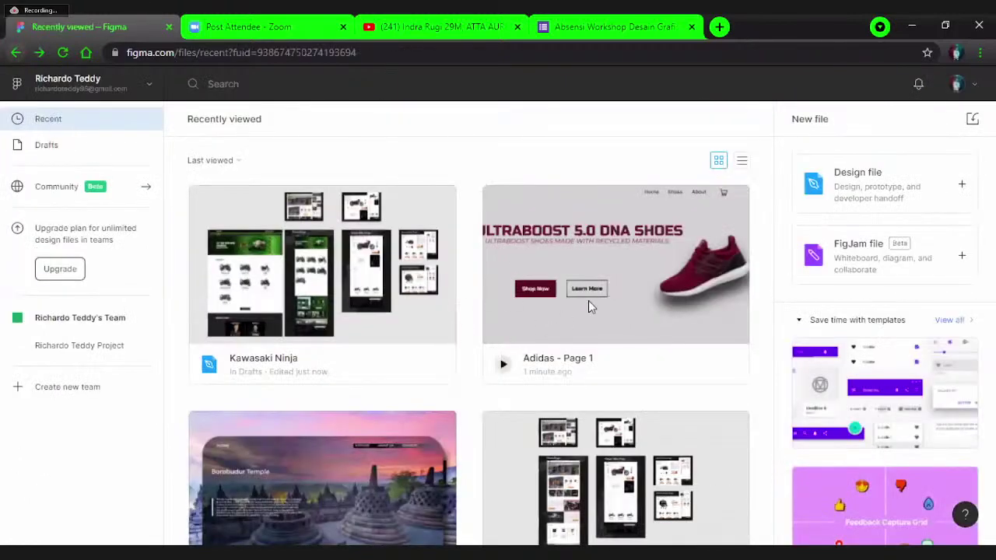
{"action": "scroll", "coordinate": [611, 327], "scroll_direction": "down", "scroll_amount": 5}
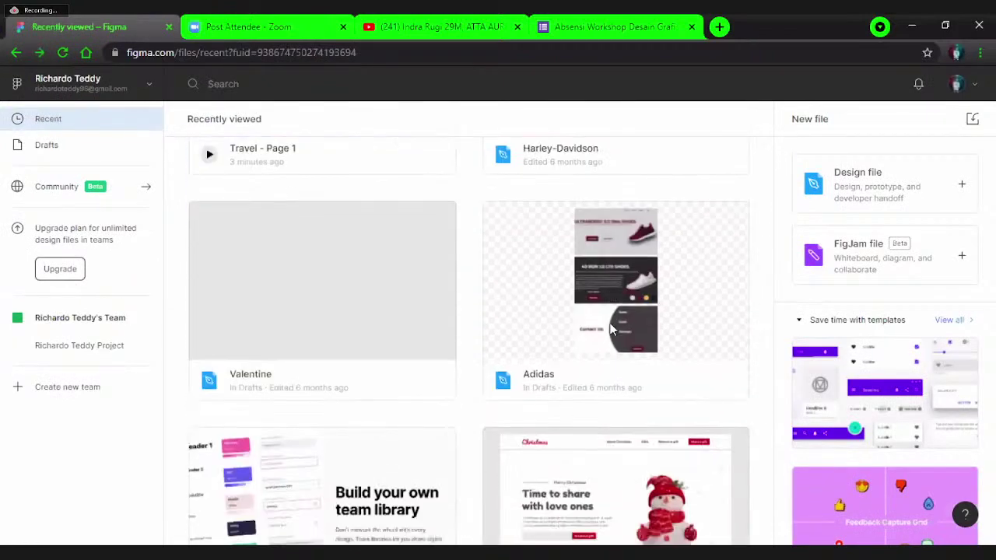
{"action": "scroll", "coordinate": [610, 329], "scroll_direction": "down", "scroll_amount": 5}
{"action": "left_click", "coordinate": [414, 368]}
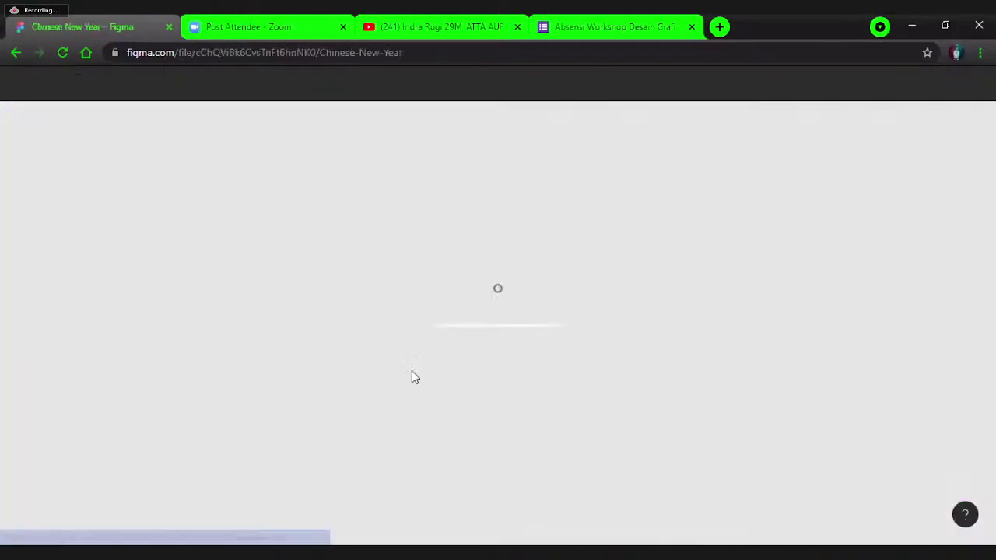
{"action": "scroll", "coordinate": [414, 376], "scroll_direction": "down", "scroll_amount": 3}
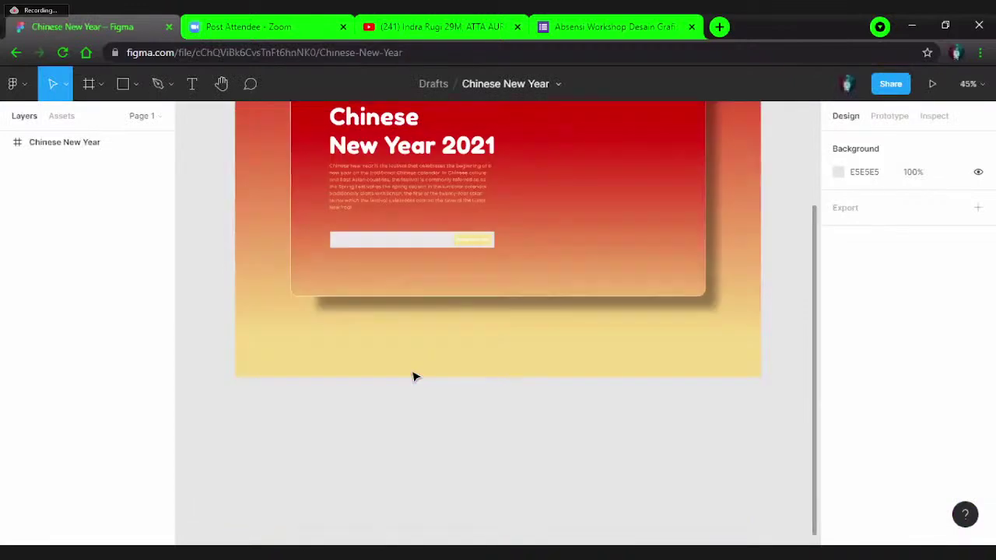
{"action": "scroll", "coordinate": [414, 377], "scroll_direction": "up", "scroll_amount": 5}
{"action": "scroll", "coordinate": [414, 377], "scroll_direction": "down", "scroll_amount": 2}
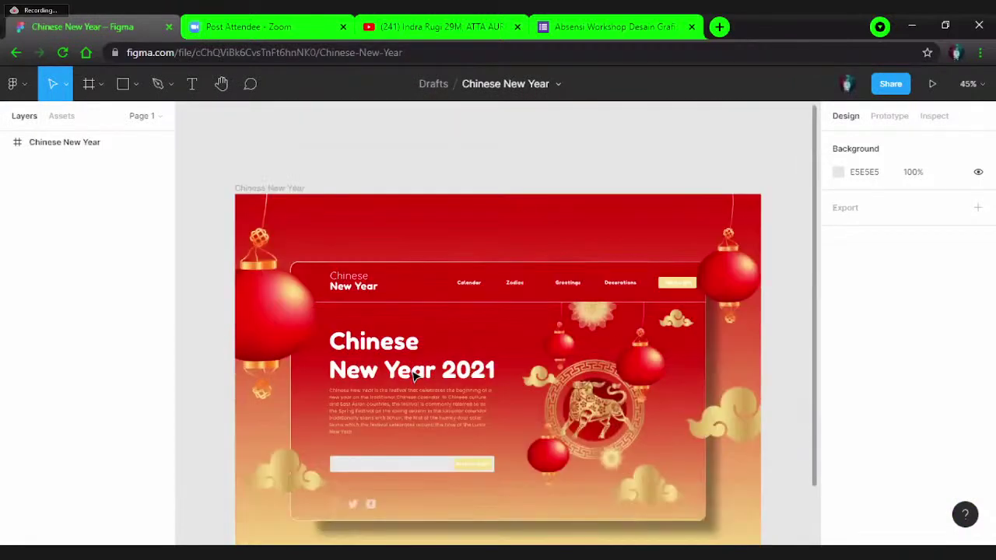
{"action": "scroll", "coordinate": [414, 376], "scroll_direction": "down", "scroll_amount": 2}
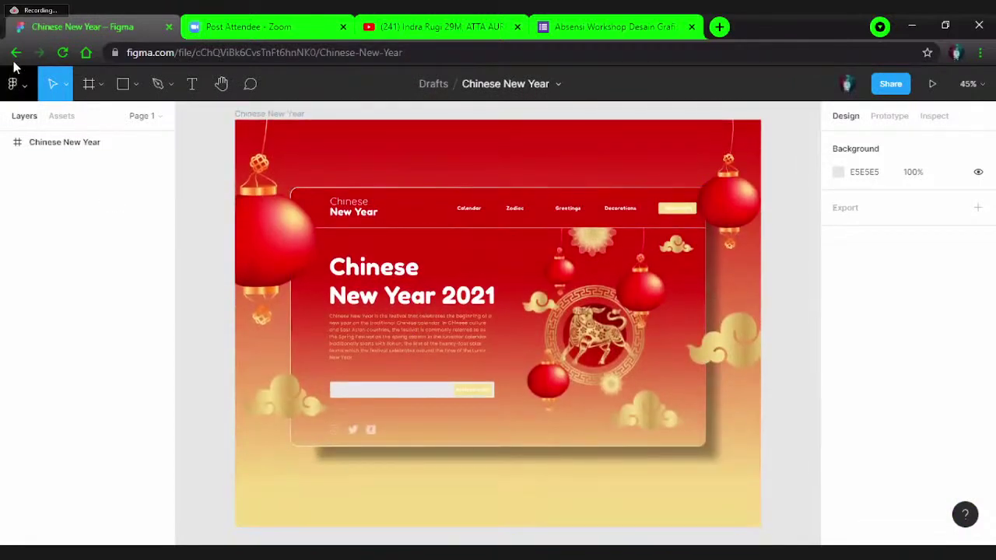
{"action": "left_click", "coordinate": [15, 52]}
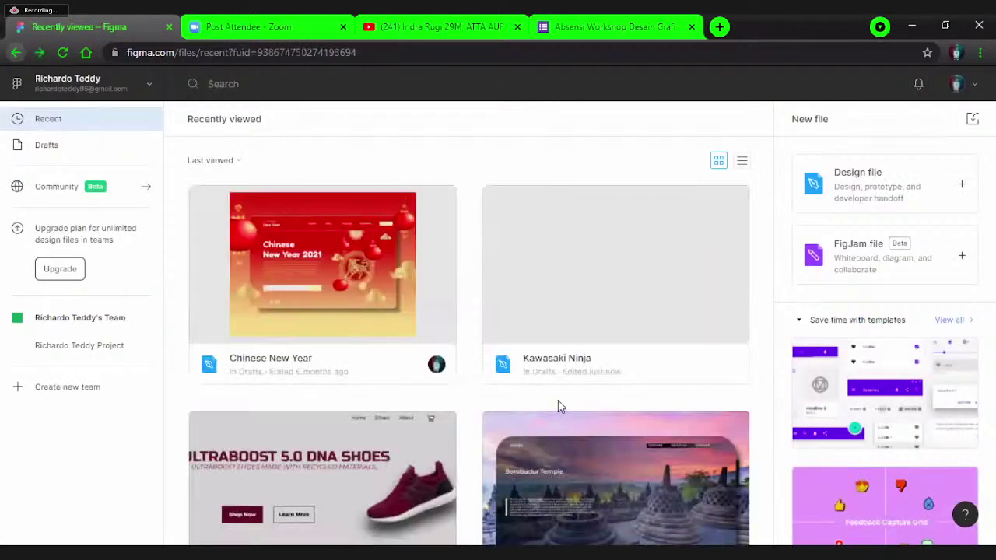
{"action": "scroll", "coordinate": [558, 406], "scroll_direction": "down", "scroll_amount": 9}
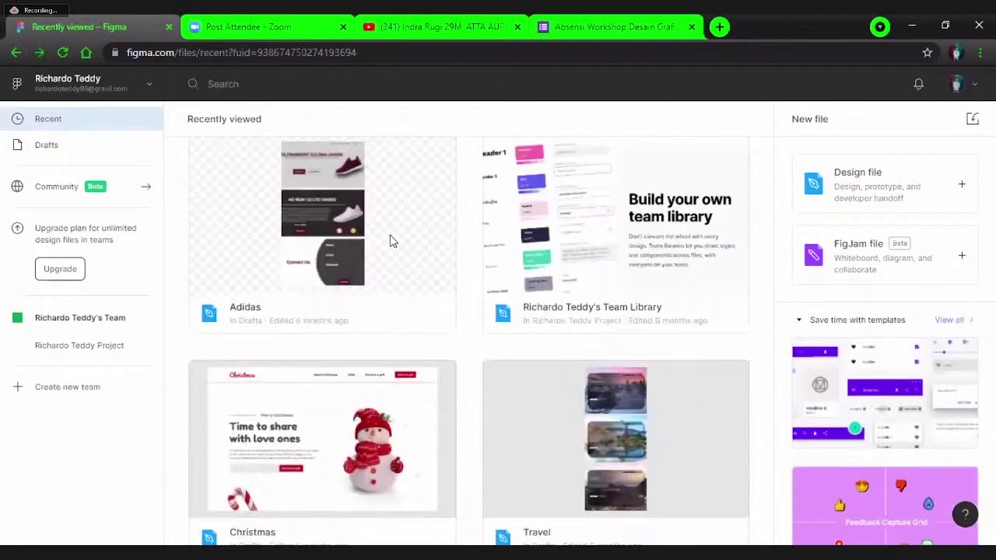
{"action": "scroll", "coordinate": [686, 328], "scroll_direction": "down", "scroll_amount": 2}
- Open the Travel file and zoom across its Borobudur, Bali and Labuan Bajo frames
{"action": "left_click", "coordinate": [686, 328]}
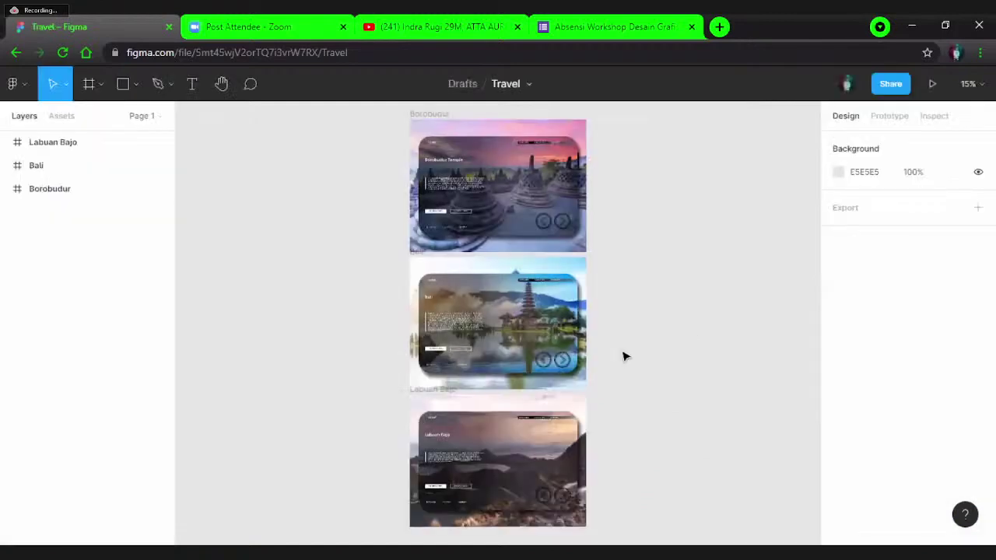
{"action": "scroll", "coordinate": [623, 356], "scroll_direction": "down", "scroll_amount": 2}
{"action": "scroll", "coordinate": [623, 357], "scroll_direction": "up", "scroll_amount": 5}
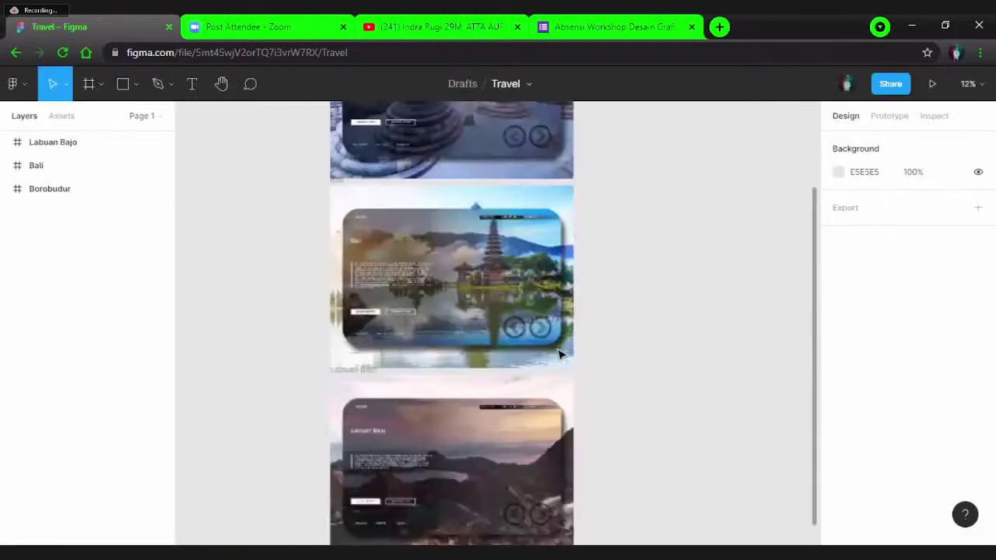
{"action": "scroll", "coordinate": [447, 349], "scroll_direction": "down", "scroll_amount": 1}
{"action": "scroll", "coordinate": [353, 340], "scroll_direction": "up", "scroll_amount": 5}
{"action": "scroll", "coordinate": [369, 322], "scroll_direction": "down", "scroll_amount": 2}
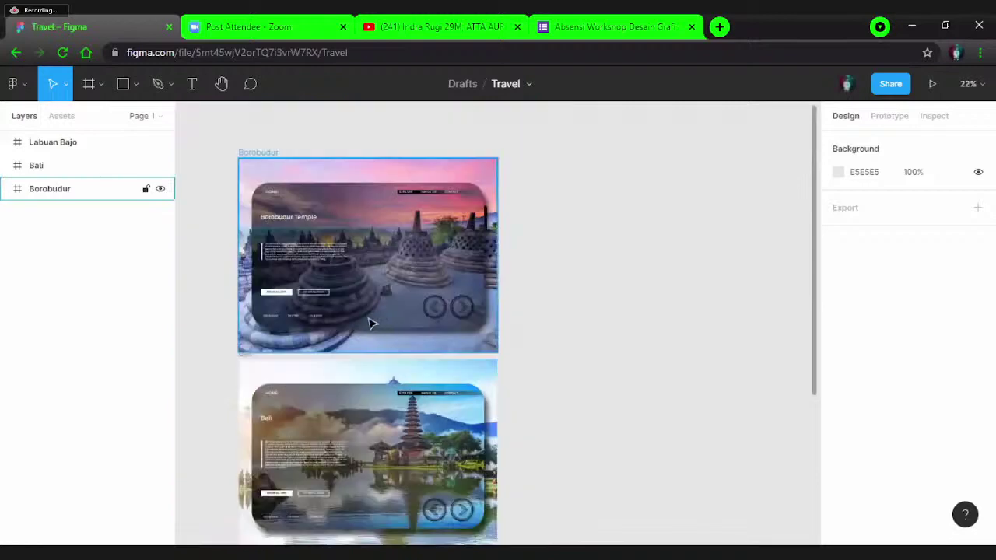
{"action": "scroll", "coordinate": [387, 320], "scroll_direction": "up", "scroll_amount": 2}
{"action": "scroll", "coordinate": [312, 295], "scroll_direction": "down", "scroll_amount": 5}
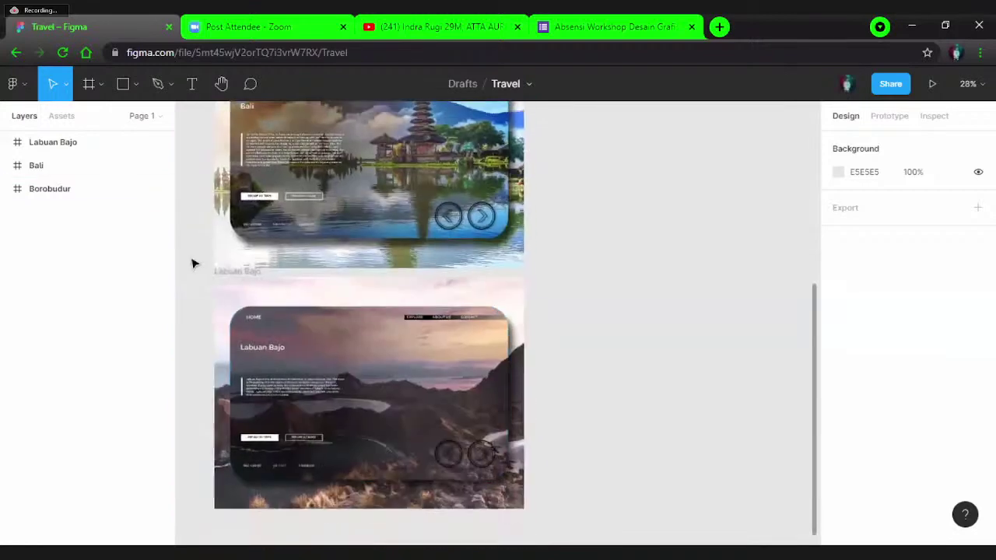
{"action": "scroll", "coordinate": [194, 262], "scroll_direction": "down", "scroll_amount": 1}
- Leave the Travel file and scroll through the Recently viewed thumbnail grid
{"action": "left_click", "coordinate": [16, 52]}
{"action": "scroll", "coordinate": [429, 226], "scroll_direction": "up", "scroll_amount": 3}
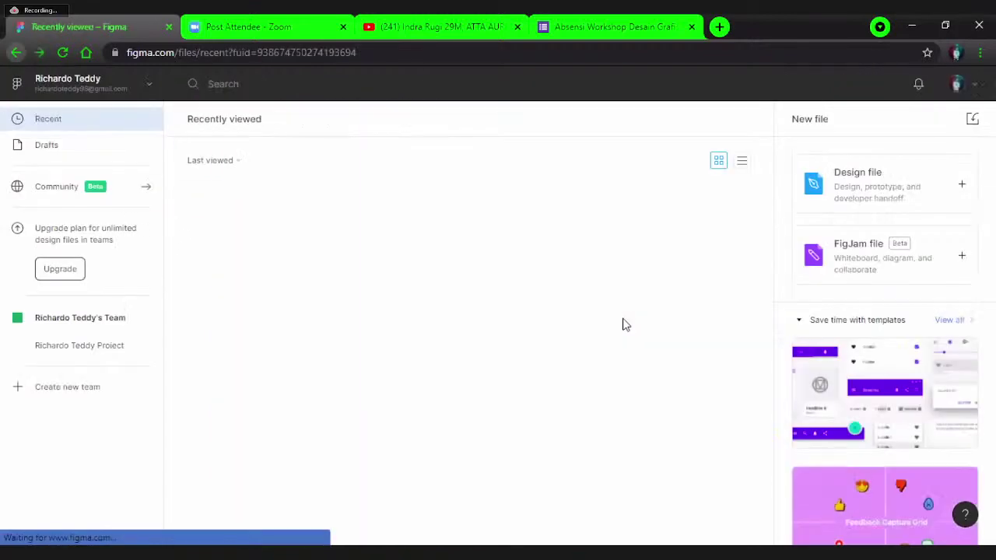
{"action": "scroll", "coordinate": [622, 318], "scroll_direction": "down", "scroll_amount": 5}
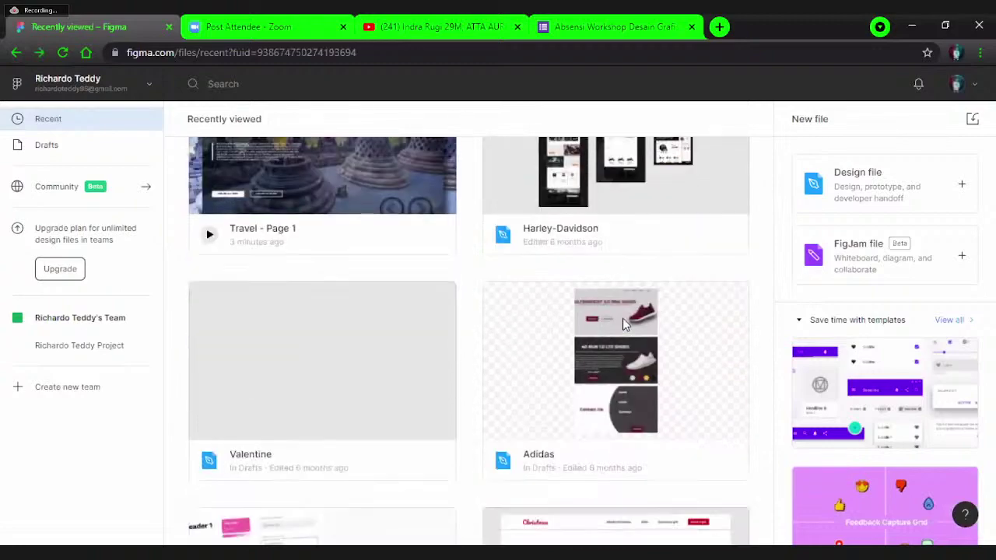
{"action": "scroll", "coordinate": [622, 325], "scroll_direction": "down", "scroll_amount": 10}
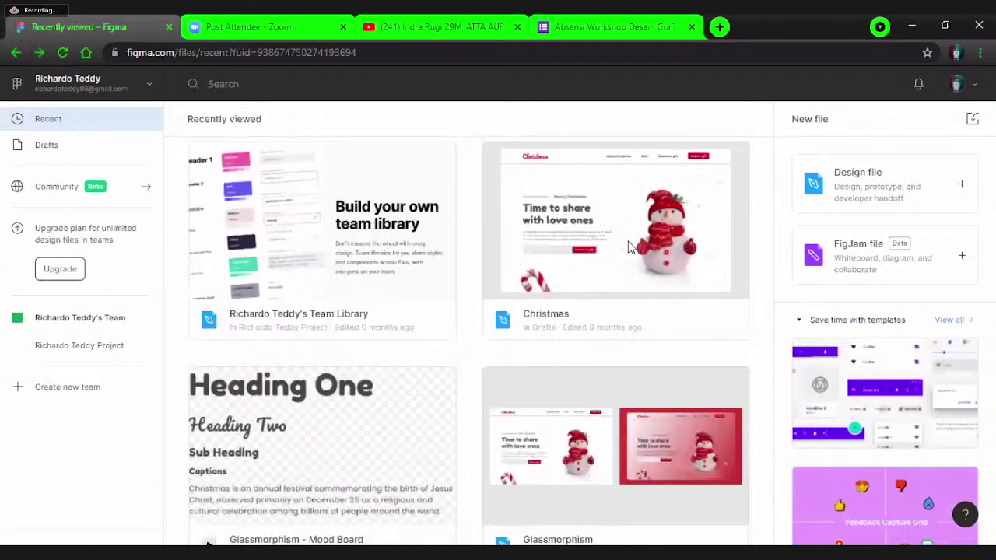
{"action": "scroll", "coordinate": [628, 246], "scroll_direction": "down", "scroll_amount": 6}
{"action": "scroll", "coordinate": [627, 285], "scroll_direction": "up", "scroll_amount": 5}
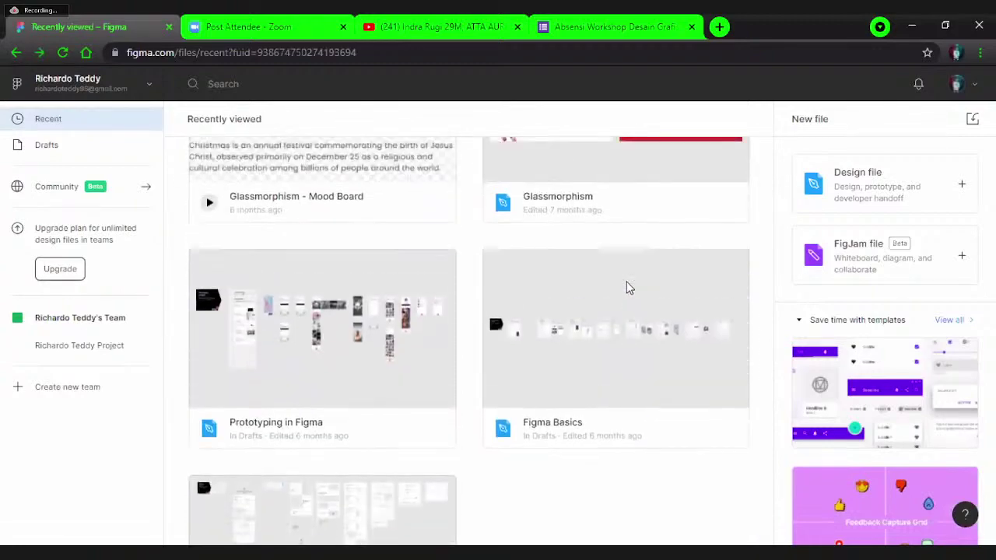
{"action": "scroll", "coordinate": [629, 288], "scroll_direction": "up", "scroll_amount": 8}
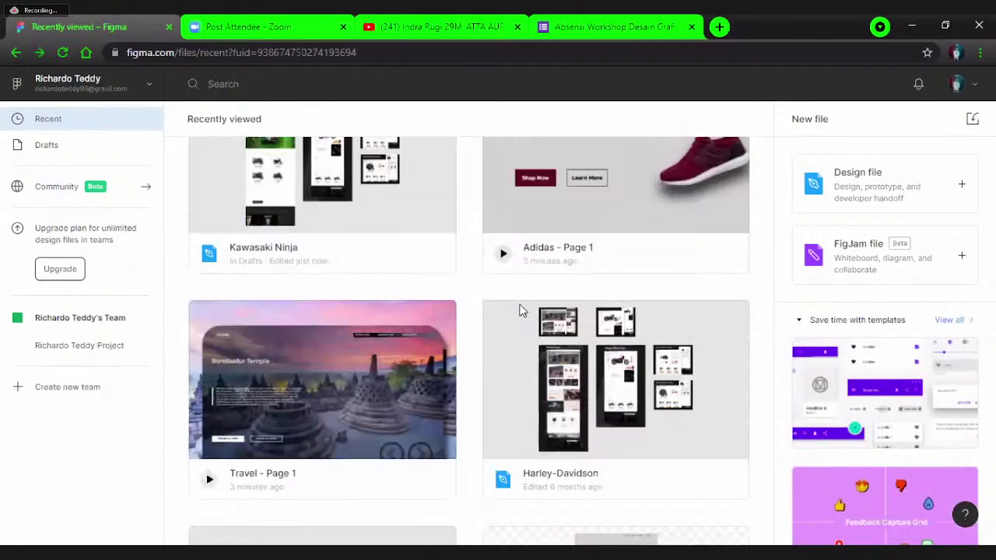
{"action": "scroll", "coordinate": [623, 296], "scroll_direction": "up", "scroll_amount": 3}
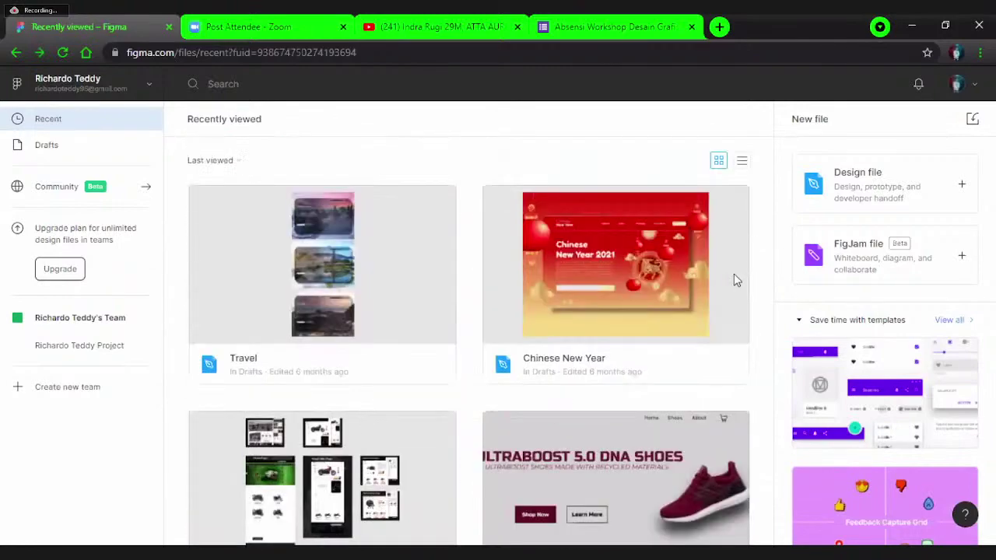
- Switch Recently viewed to list view showing file names and last-viewed times
{"action": "left_click", "coordinate": [741, 163]}
{"action": "scroll", "coordinate": [442, 309], "scroll_direction": "down", "scroll_amount": 2}
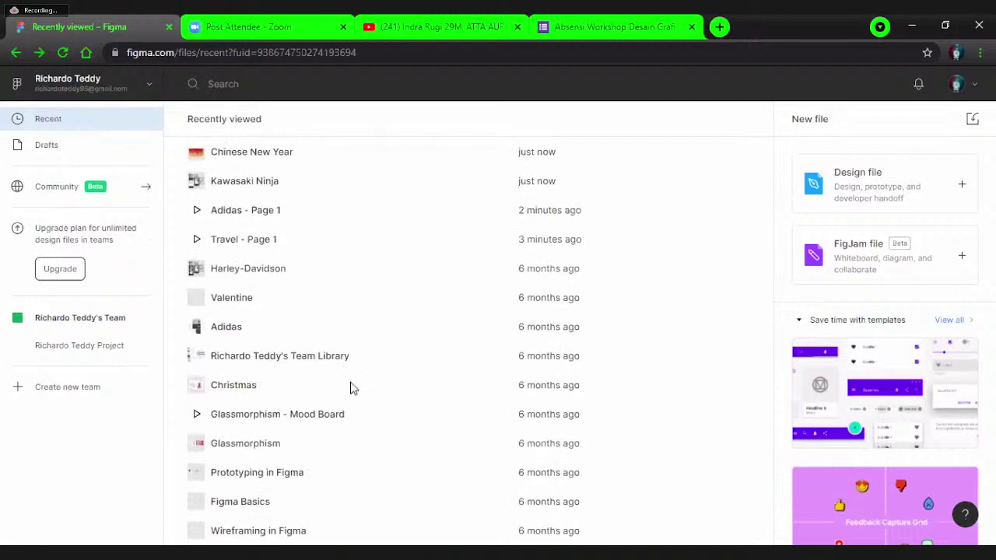
{"action": "scroll", "coordinate": [261, 396], "scroll_direction": "up", "scroll_amount": 2}
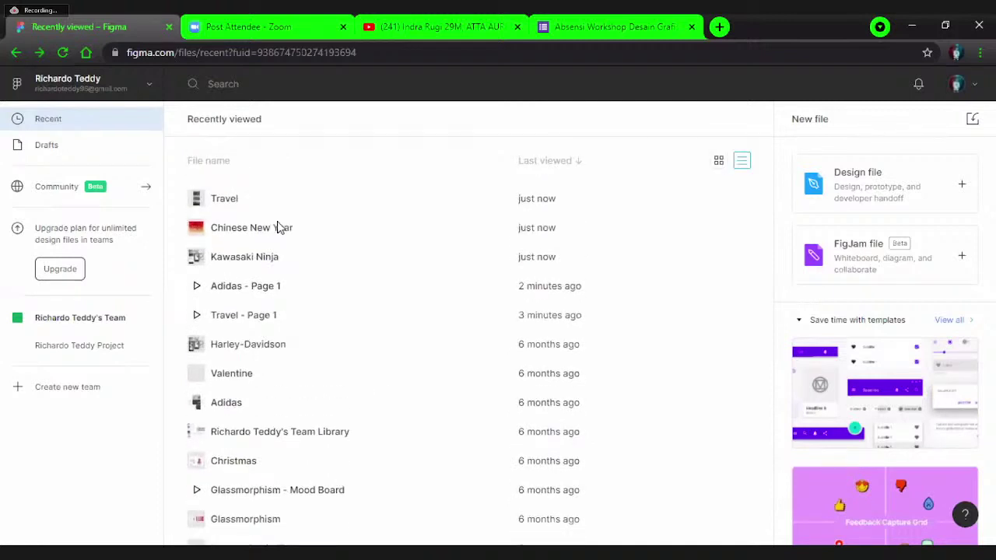
{"action": "double_click", "coordinate": [259, 379]}
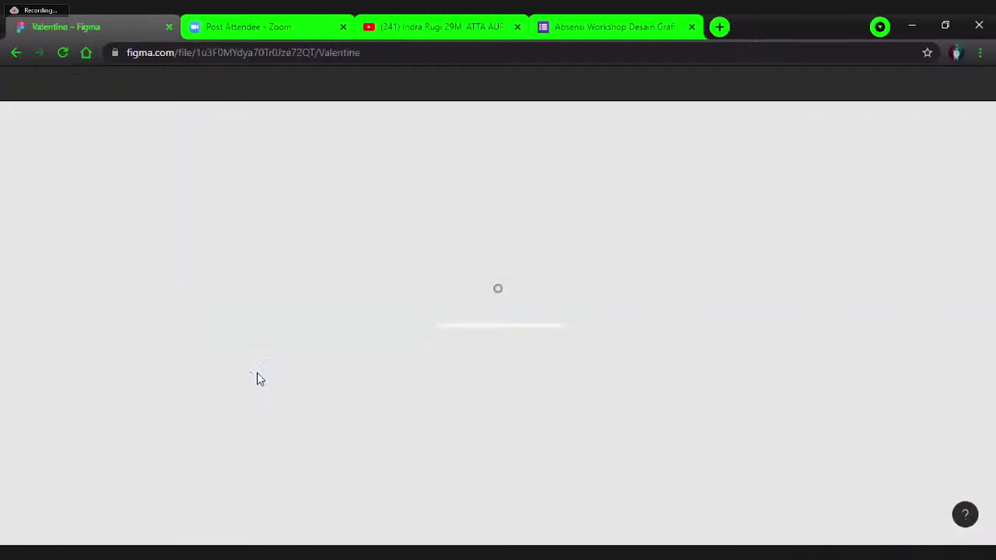
{"action": "scroll", "coordinate": [260, 378], "scroll_direction": "down", "scroll_amount": 1}
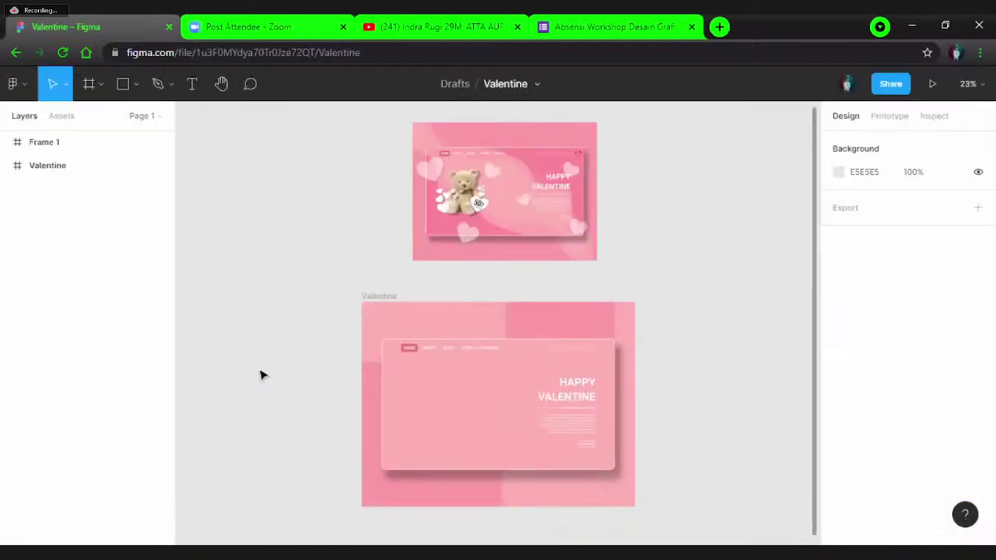
{"action": "scroll", "coordinate": [544, 241], "scroll_direction": "up", "scroll_amount": 4}
{"action": "scroll", "coordinate": [558, 252], "scroll_direction": "up", "scroll_amount": 3}
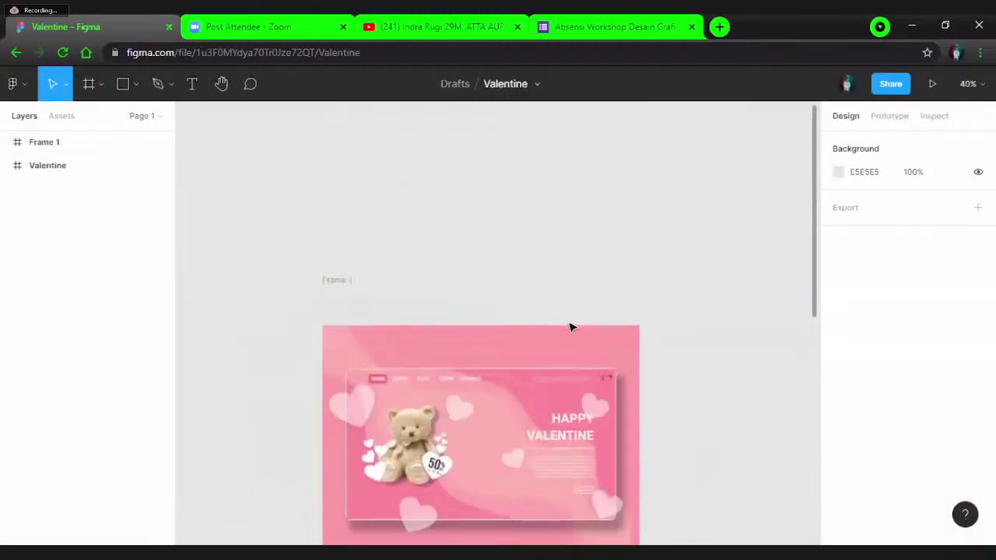
{"action": "scroll", "coordinate": [568, 327], "scroll_direction": "up", "scroll_amount": 2}
{"action": "scroll", "coordinate": [576, 350], "scroll_direction": "down", "scroll_amount": 2}
{"action": "scroll", "coordinate": [599, 380], "scroll_direction": "up", "scroll_amount": 3}
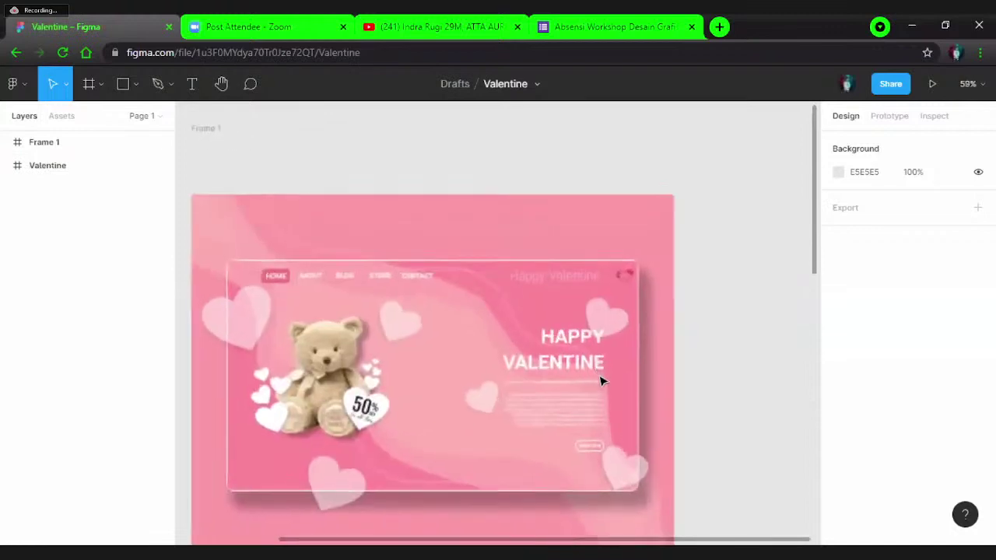
{"action": "scroll", "coordinate": [495, 340], "scroll_direction": "down", "scroll_amount": 6}
{"action": "scroll", "coordinate": [491, 337], "scroll_direction": "up", "scroll_amount": 2}
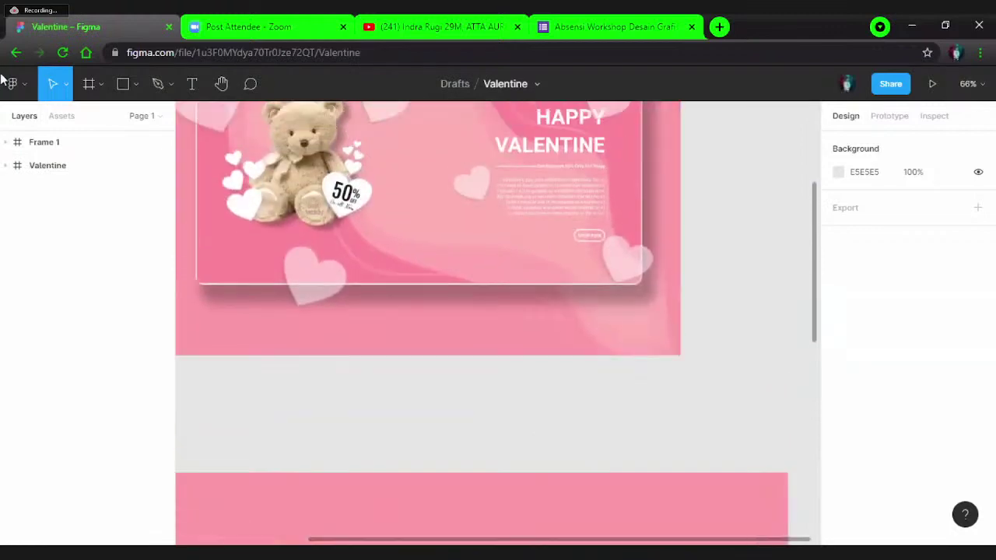
{"action": "scroll", "coordinate": [444, 283], "scroll_direction": "up", "scroll_amount": 2}
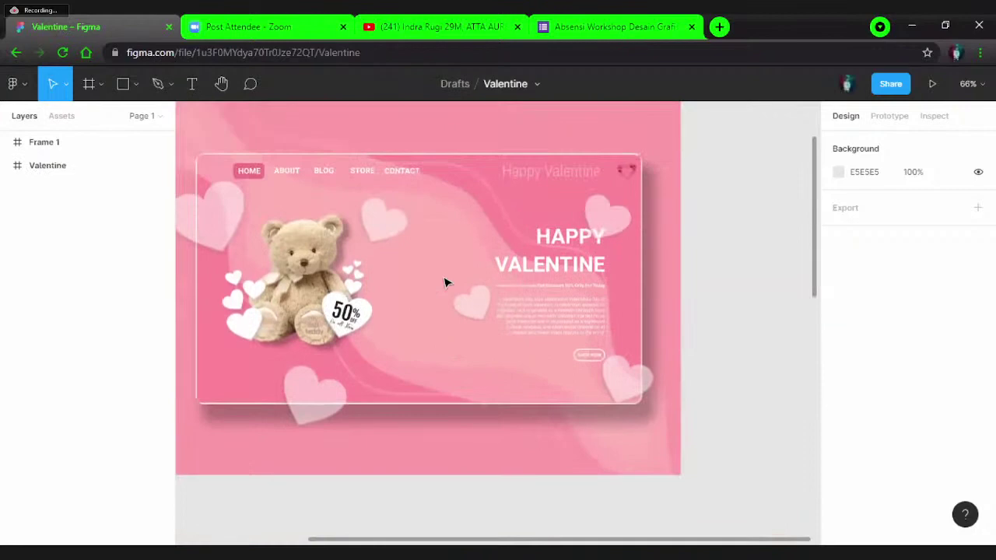
{"action": "scroll", "coordinate": [445, 283], "scroll_direction": "up", "scroll_amount": 1}
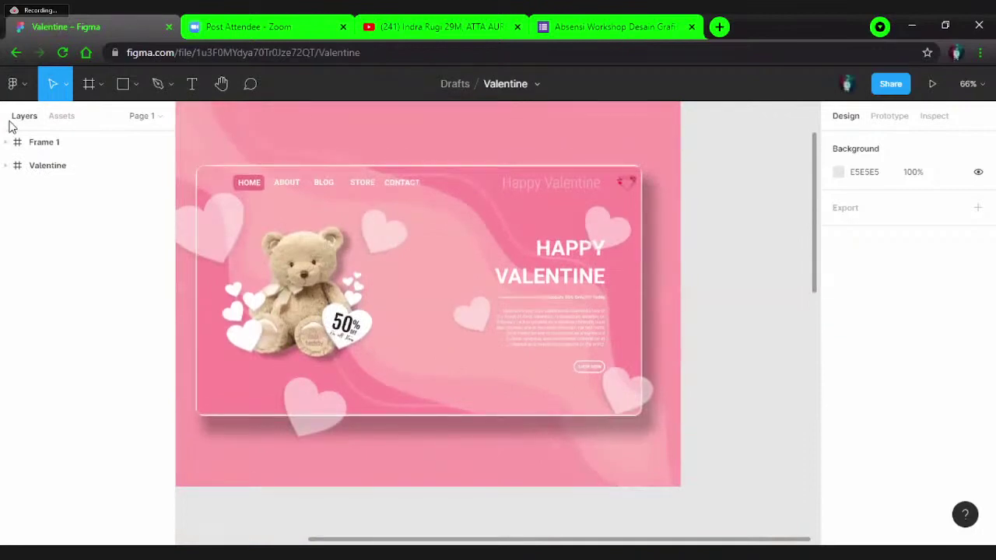
{"action": "scroll", "coordinate": [233, 252], "scroll_direction": "down", "scroll_amount": 8}
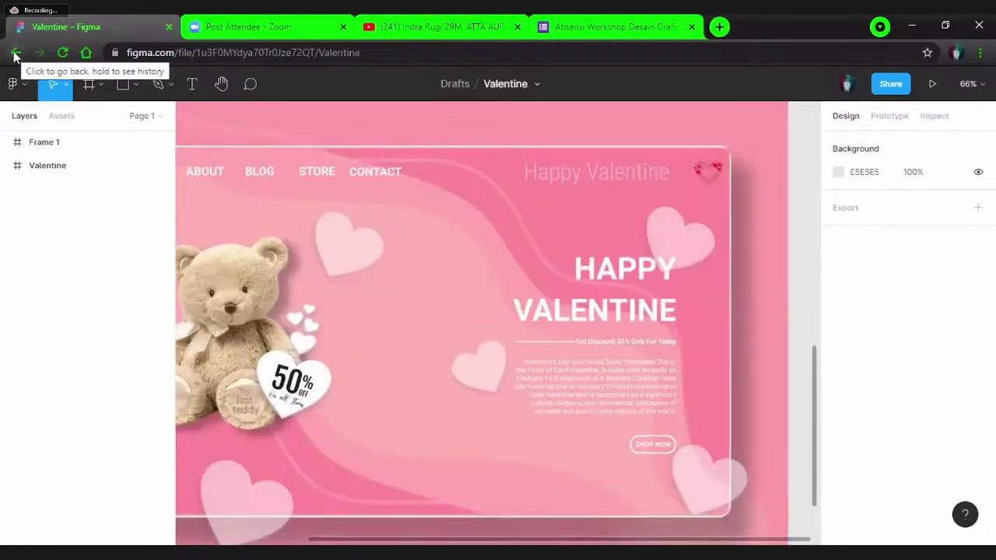
{"action": "scroll", "coordinate": [320, 215], "scroll_direction": "down", "scroll_amount": 5}
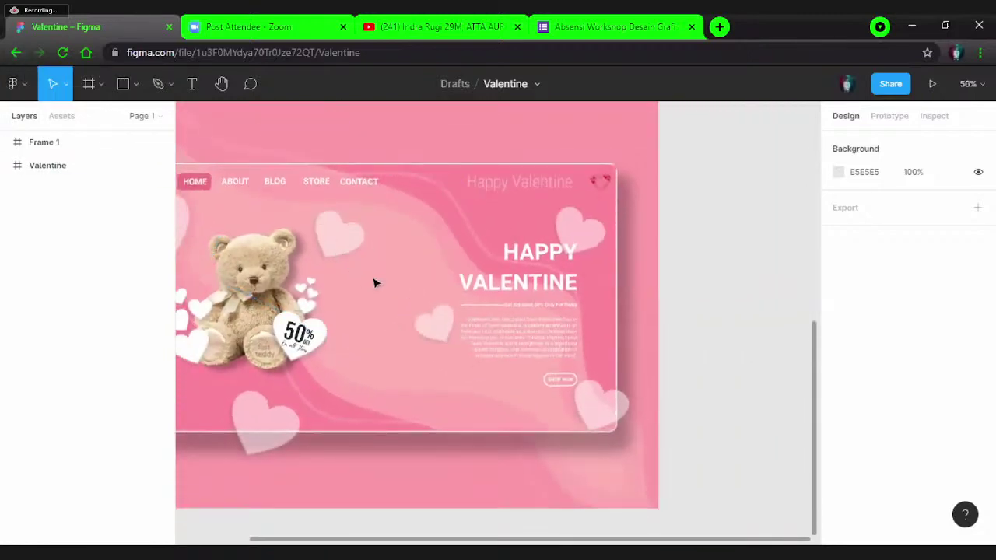
{"action": "scroll", "coordinate": [375, 288], "scroll_direction": "up", "scroll_amount": 3}
{"action": "key", "text": "Escape"}
{"action": "scroll", "coordinate": [360, 384], "scroll_direction": "up", "scroll_amount": 3}
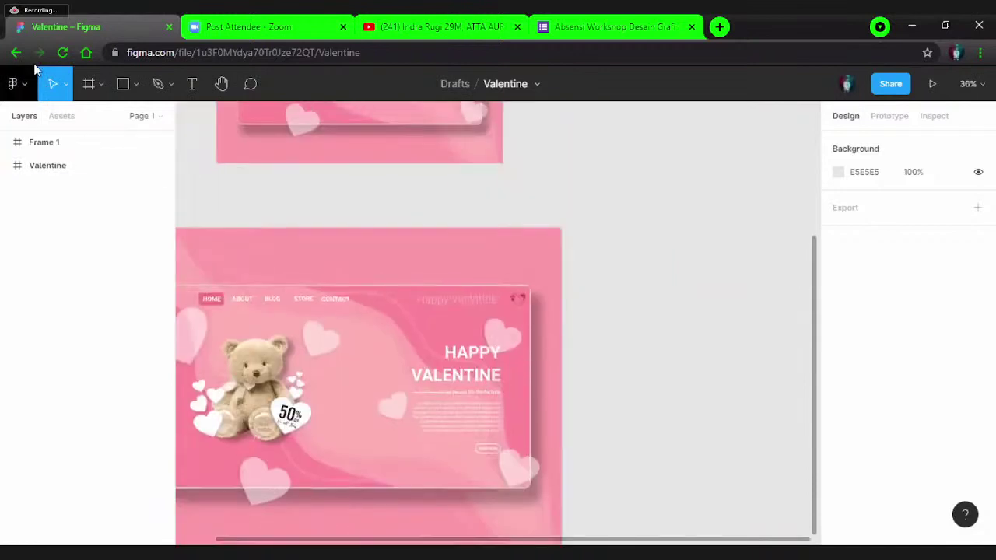
{"action": "left_click", "coordinate": [17, 54]}
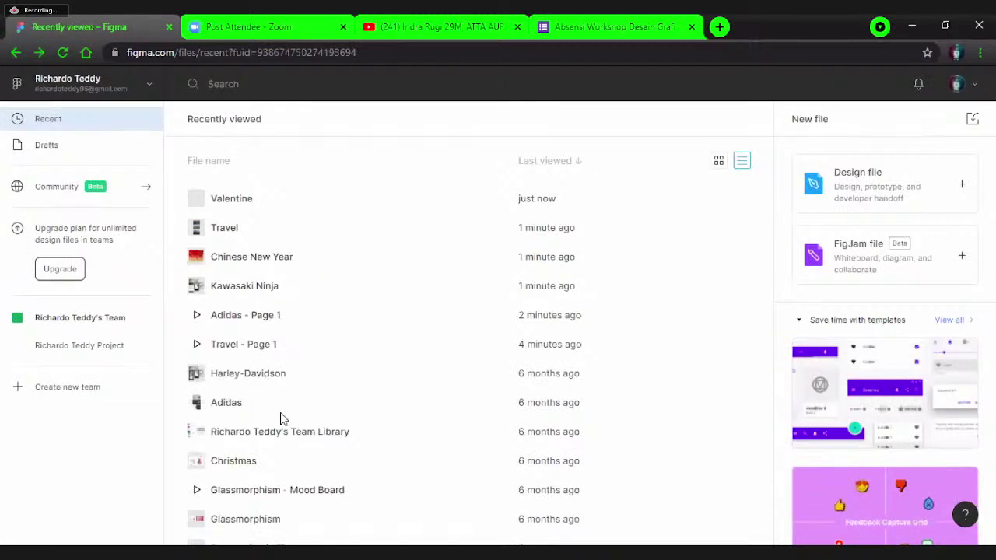
{"action": "left_click", "coordinate": [288, 259]}
- Reopen the Travel file, zoom around its frames, then return to Recently viewed
{"action": "double_click", "coordinate": [285, 234]}
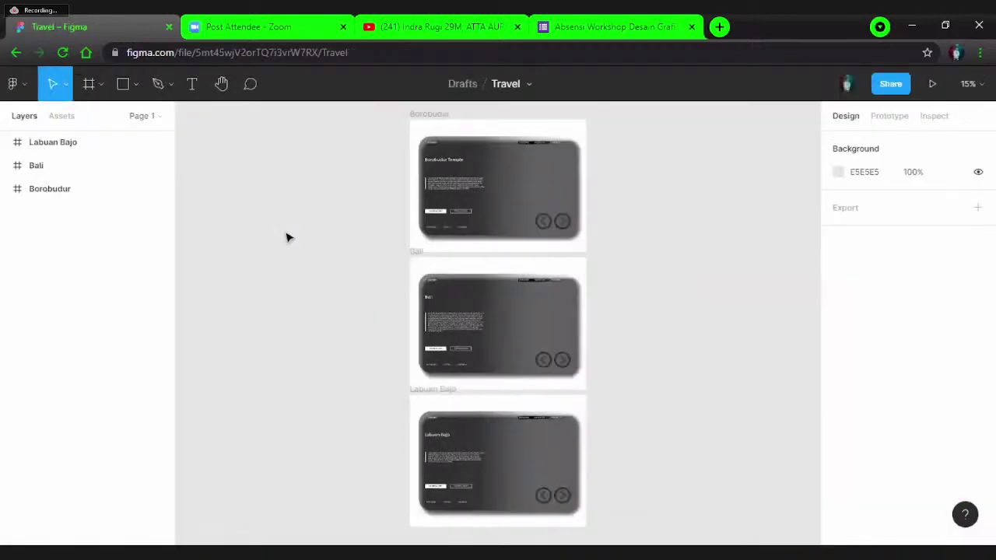
{"action": "scroll", "coordinate": [523, 339], "scroll_direction": "up", "scroll_amount": 3}
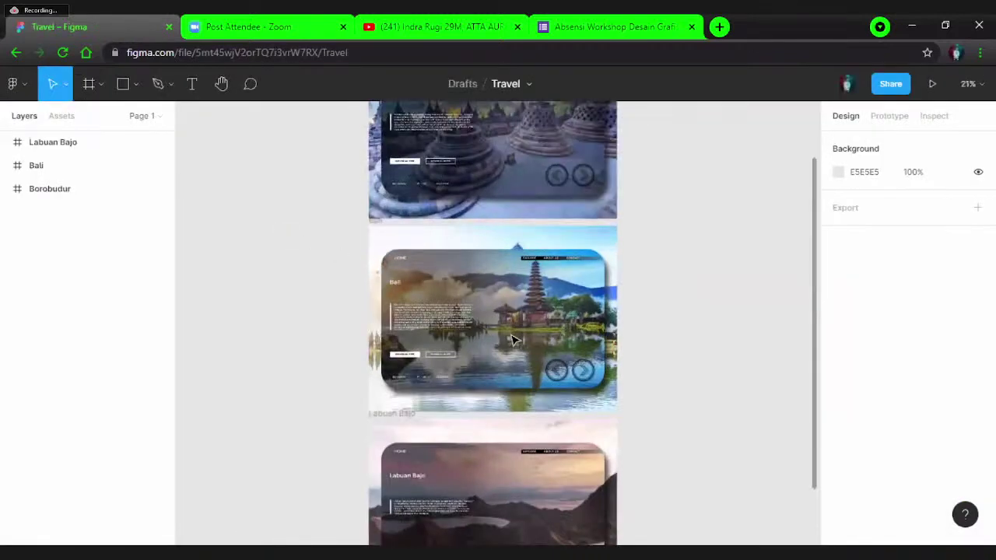
{"action": "scroll", "coordinate": [549, 376], "scroll_direction": "up", "scroll_amount": 3}
{"action": "scroll", "coordinate": [615, 265], "scroll_direction": "up", "scroll_amount": 2}
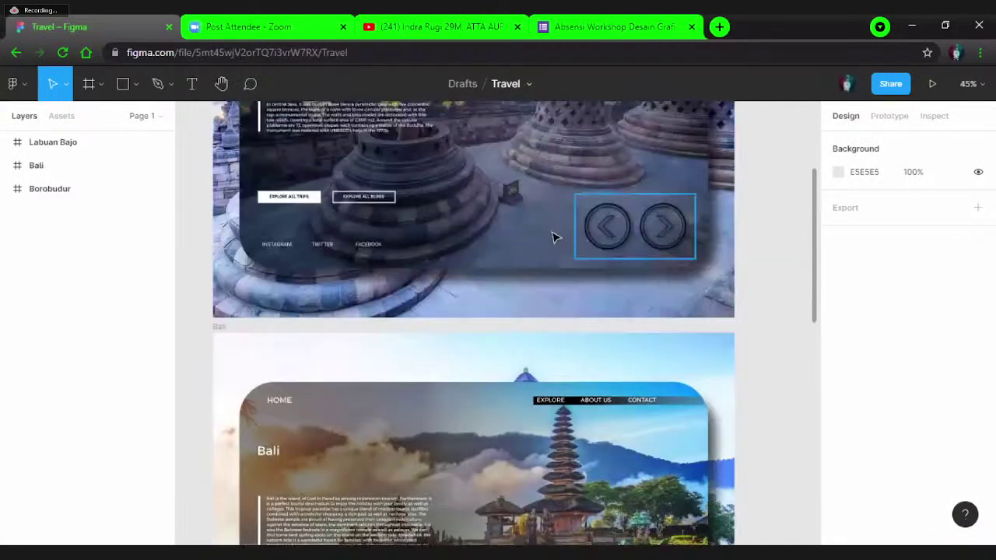
{"action": "scroll", "coordinate": [543, 257], "scroll_direction": "down", "scroll_amount": 10}
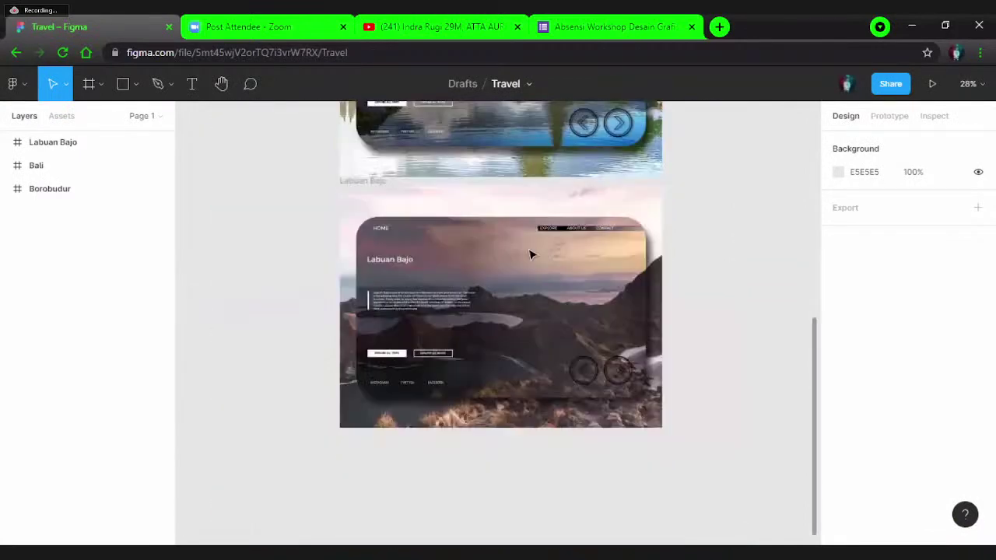
{"action": "scroll", "coordinate": [306, 171], "scroll_direction": "up", "scroll_amount": 2}
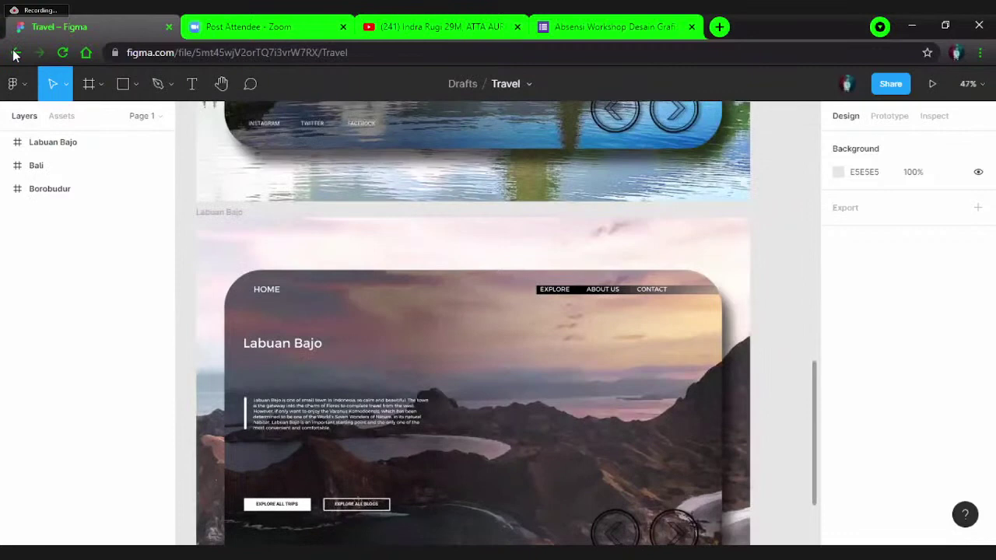
{"action": "left_click", "coordinate": [15, 54]}
{"action": "scroll", "coordinate": [257, 255], "scroll_direction": "down", "scroll_amount": 1}
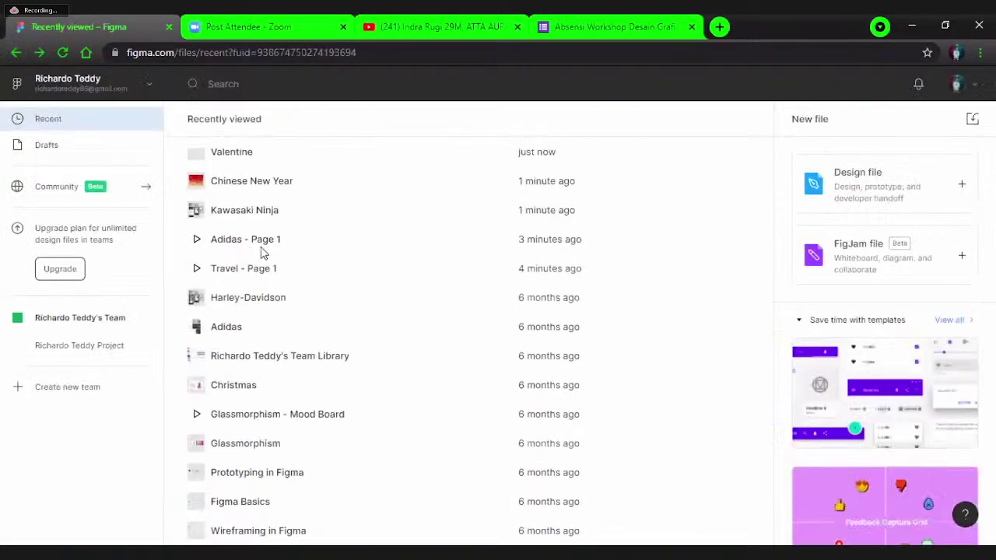
{"action": "scroll", "coordinate": [289, 280], "scroll_direction": "up", "scroll_amount": 2}
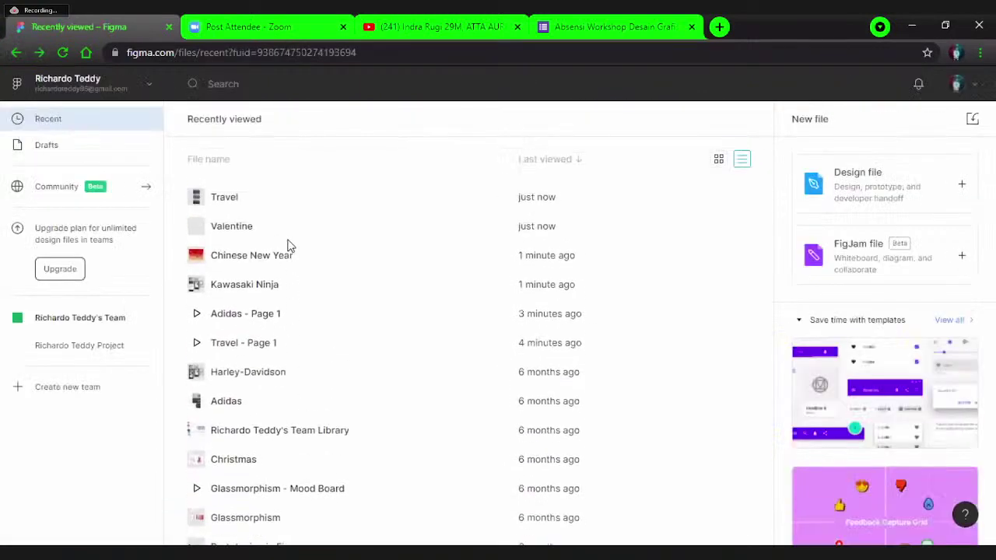
{"action": "left_click", "coordinate": [10, 56]}
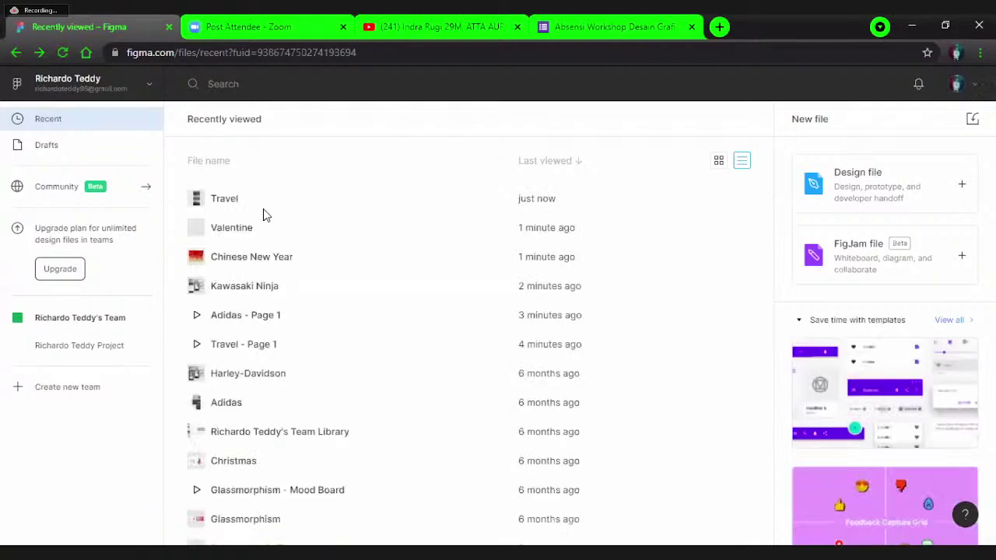
{"action": "scroll", "coordinate": [260, 255], "scroll_direction": "down", "scroll_amount": 1}
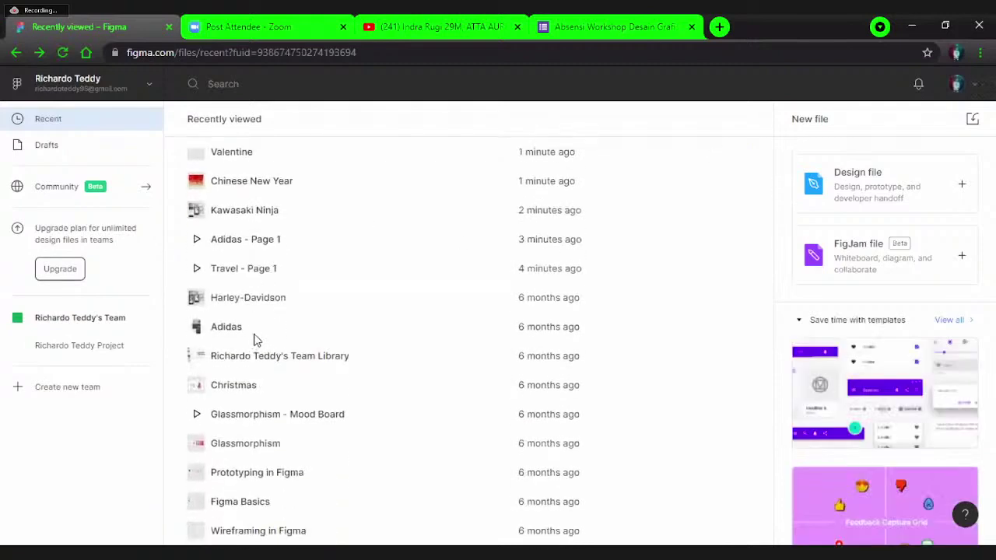
{"action": "double_click", "coordinate": [278, 325]}
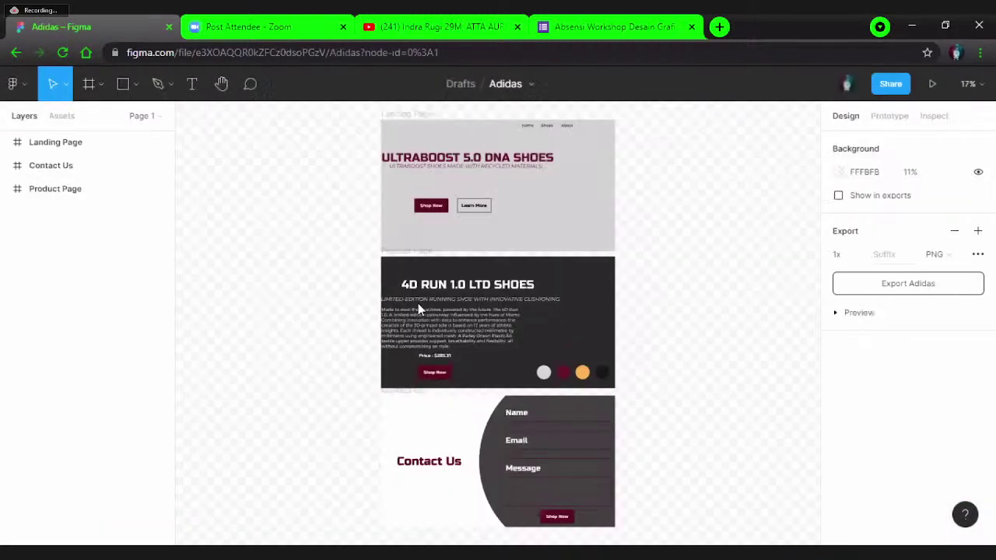
{"action": "scroll", "coordinate": [467, 309], "scroll_direction": "down", "scroll_amount": 2}
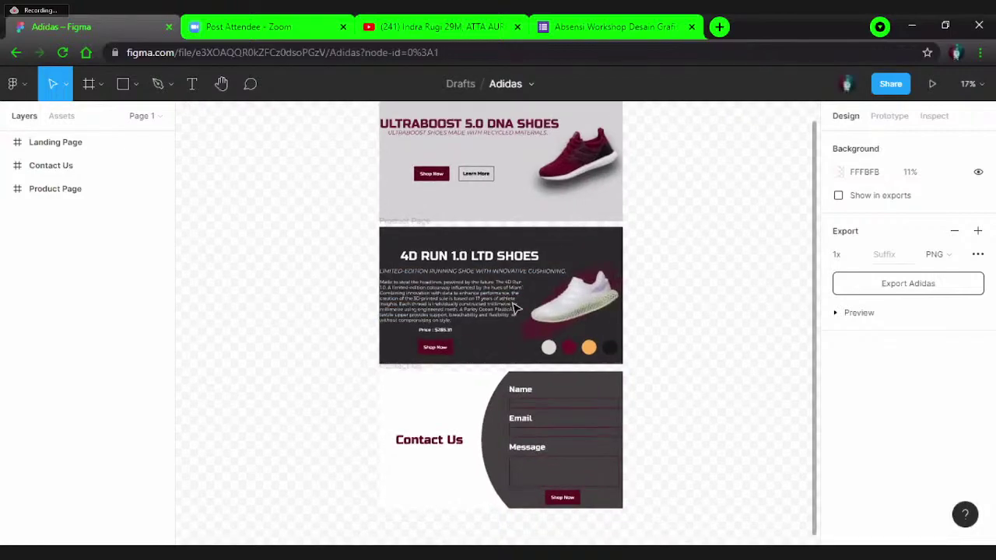
{"action": "scroll", "coordinate": [514, 309], "scroll_direction": "up", "scroll_amount": 5}
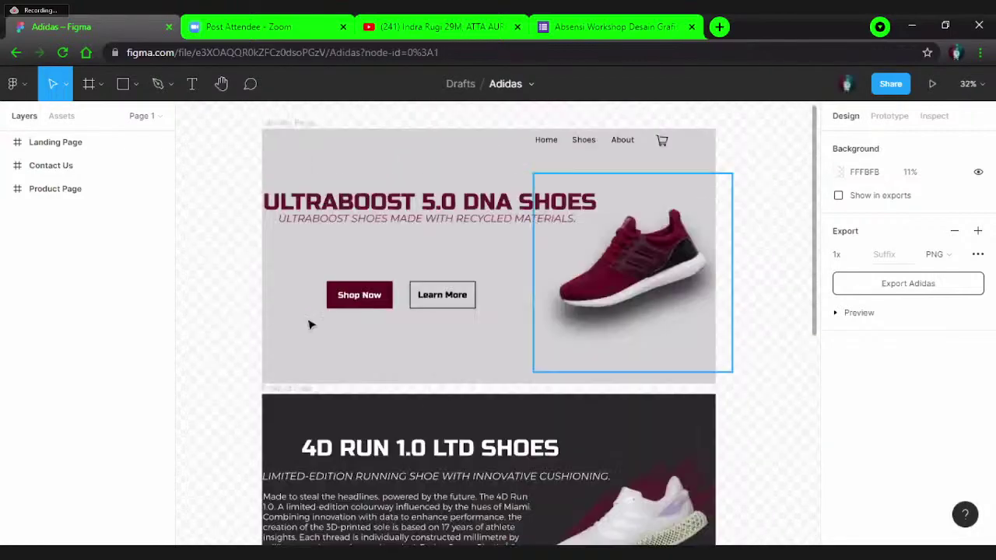
{"action": "scroll", "coordinate": [602, 177], "scroll_direction": "down", "scroll_amount": 6}
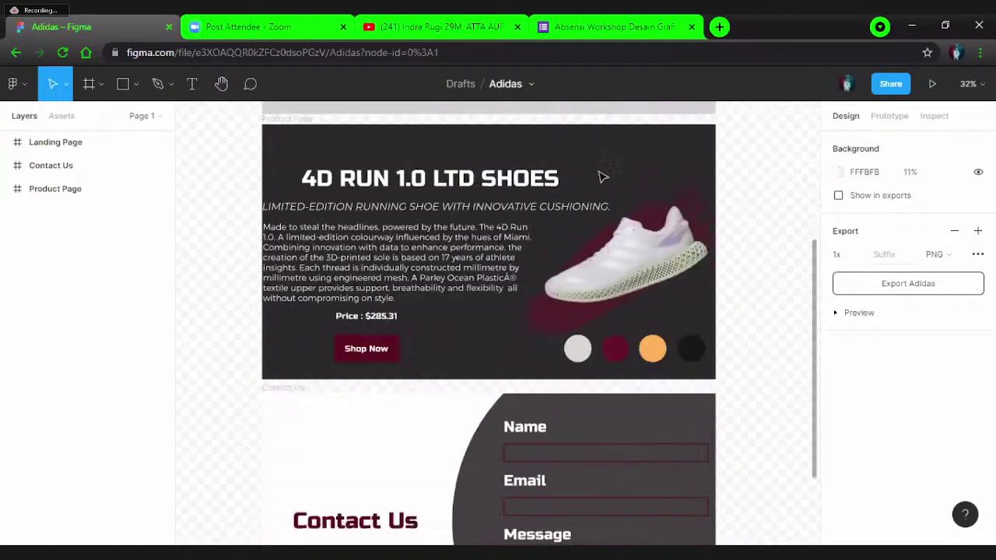
{"action": "scroll", "coordinate": [602, 177], "scroll_direction": "down", "scroll_amount": 3}
{"action": "scroll", "coordinate": [601, 177], "scroll_direction": "up", "scroll_amount": 6}
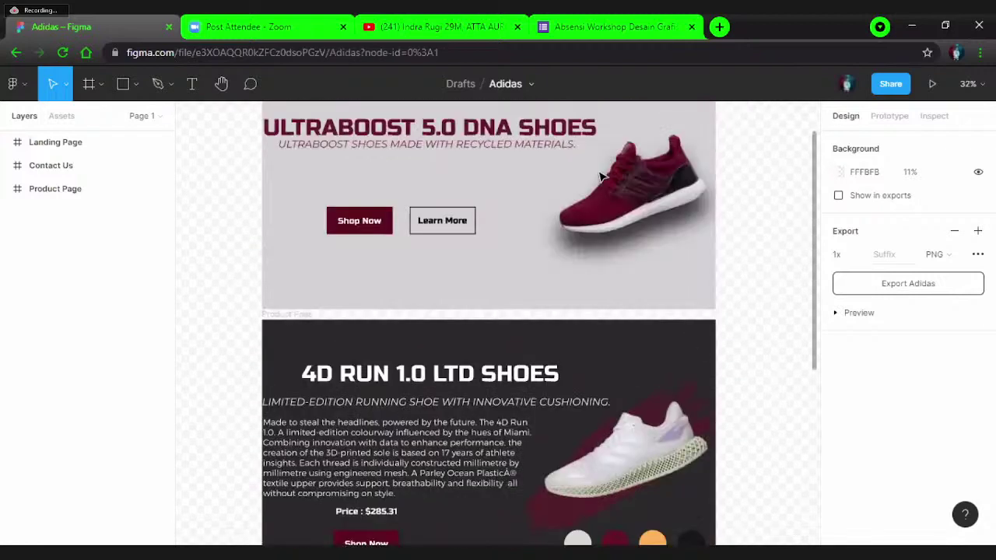
{"action": "scroll", "coordinate": [602, 176], "scroll_direction": "up", "scroll_amount": 4}
{"action": "scroll", "coordinate": [601, 177], "scroll_direction": "down", "scroll_amount": 2}
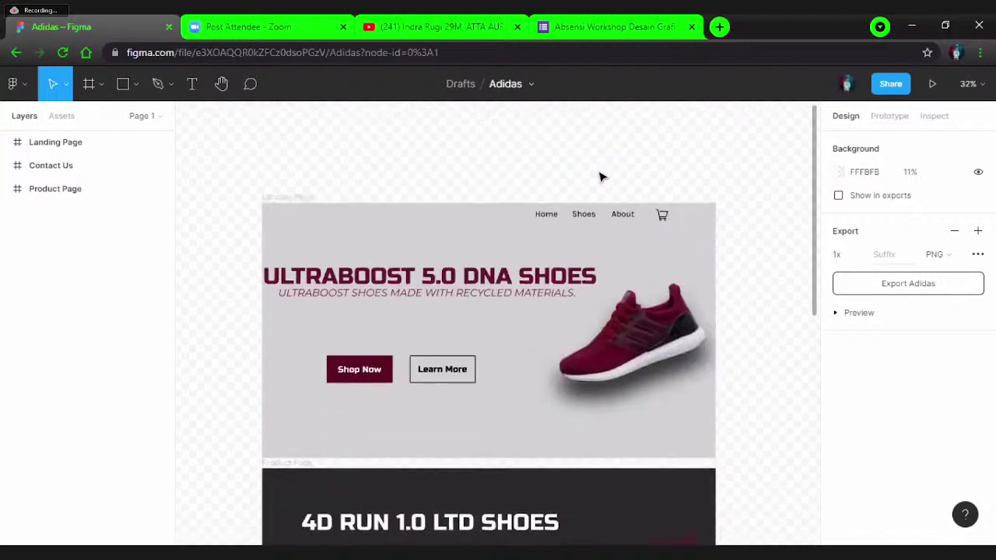
{"action": "scroll", "coordinate": [601, 176], "scroll_direction": "down", "scroll_amount": 3}
{"action": "scroll", "coordinate": [602, 177], "scroll_direction": "up", "scroll_amount": 2}
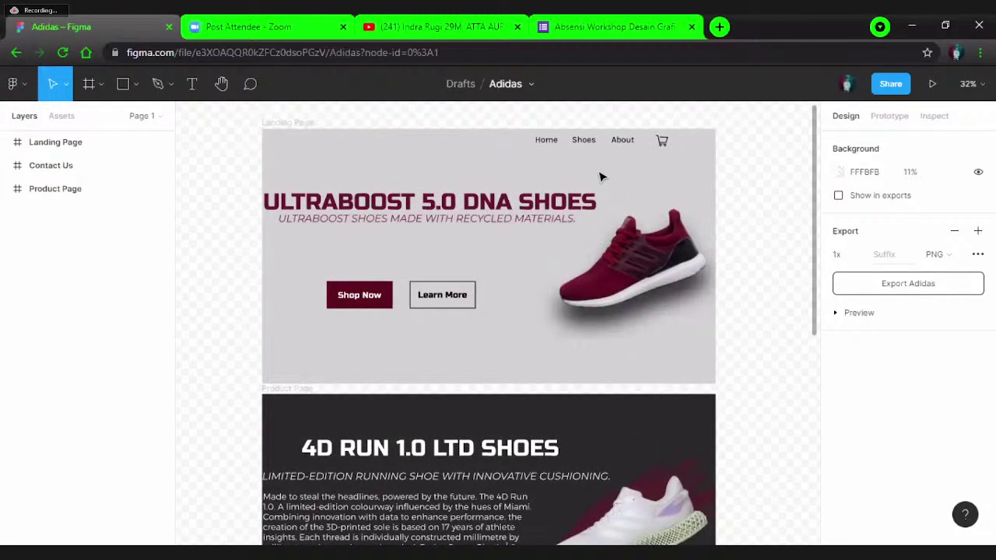
{"action": "scroll", "coordinate": [599, 177], "scroll_direction": "down", "scroll_amount": 10}
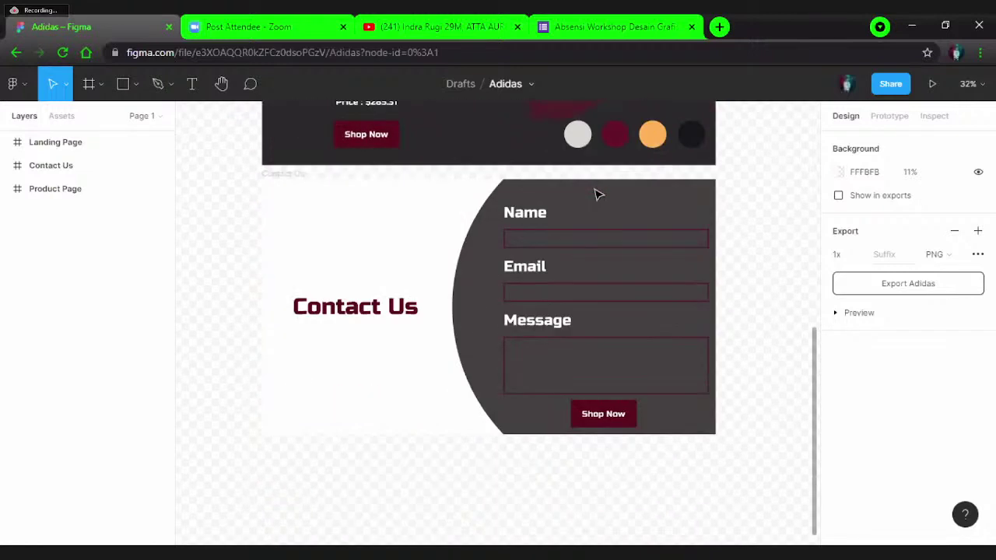
{"action": "scroll", "coordinate": [597, 195], "scroll_direction": "up", "scroll_amount": 5}
{"action": "scroll", "coordinate": [598, 196], "scroll_direction": "down", "scroll_amount": 3}
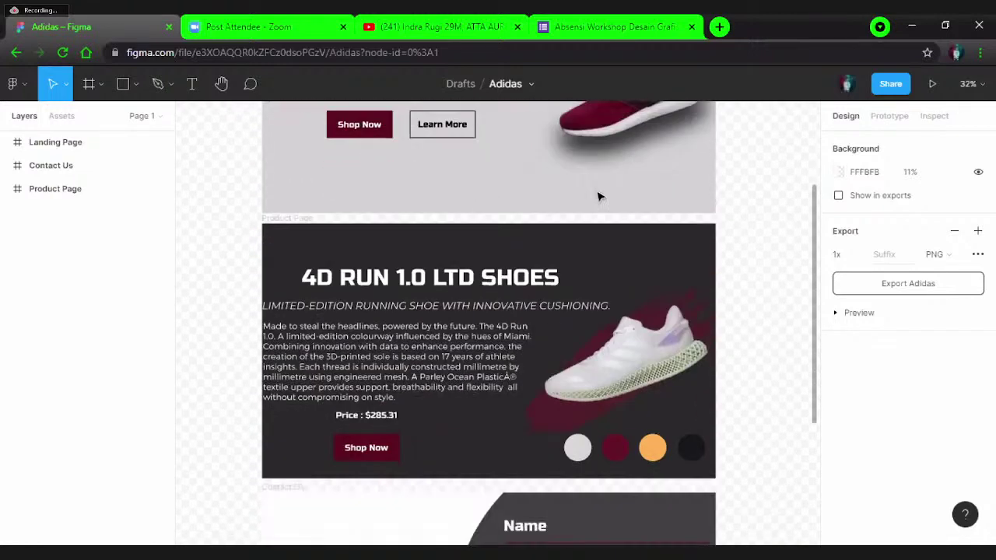
{"action": "scroll", "coordinate": [599, 197], "scroll_direction": "down", "scroll_amount": 4}
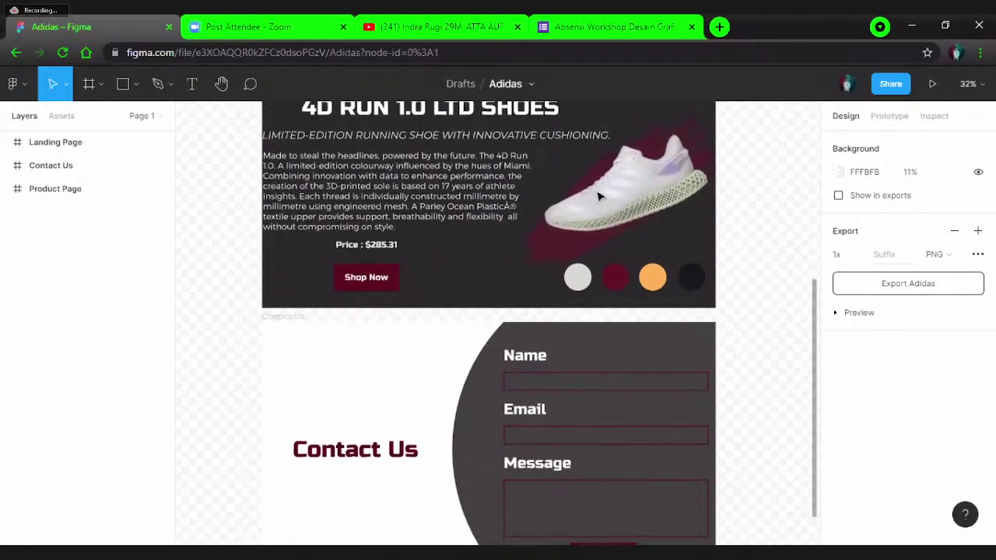
{"action": "scroll", "coordinate": [596, 217], "scroll_direction": "up", "scroll_amount": 8}
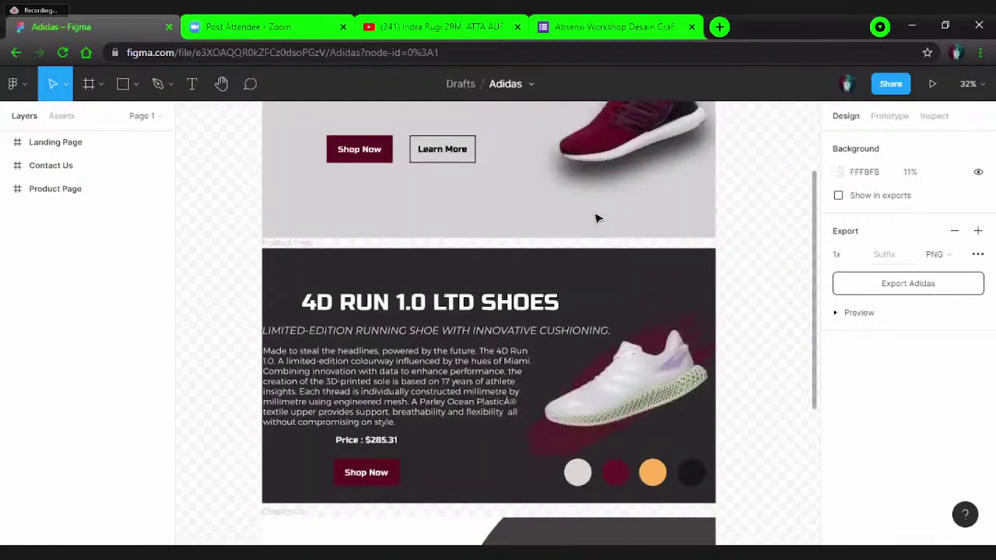
{"action": "scroll", "coordinate": [597, 218], "scroll_direction": "down", "scroll_amount": 1}
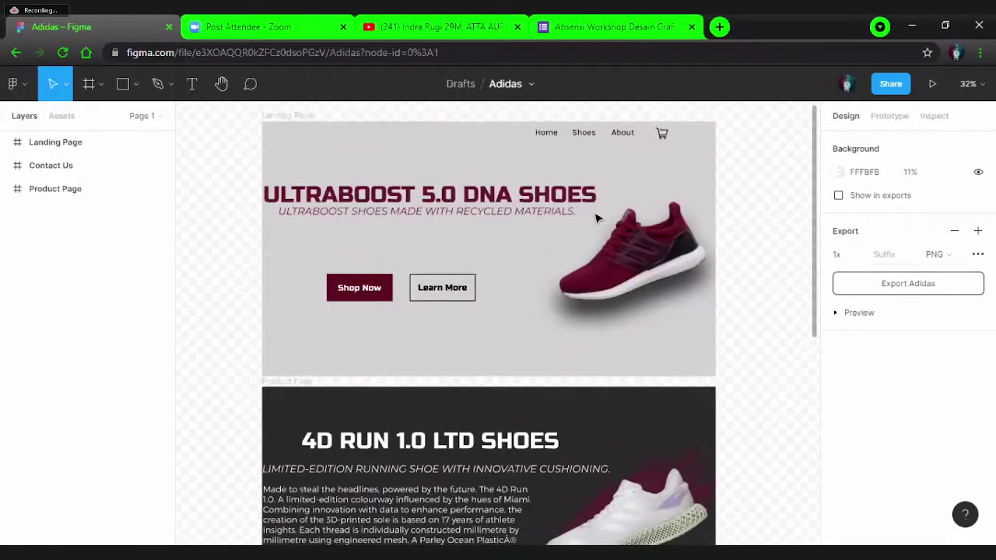
{"action": "scroll", "coordinate": [597, 219], "scroll_direction": "up", "scroll_amount": 1}
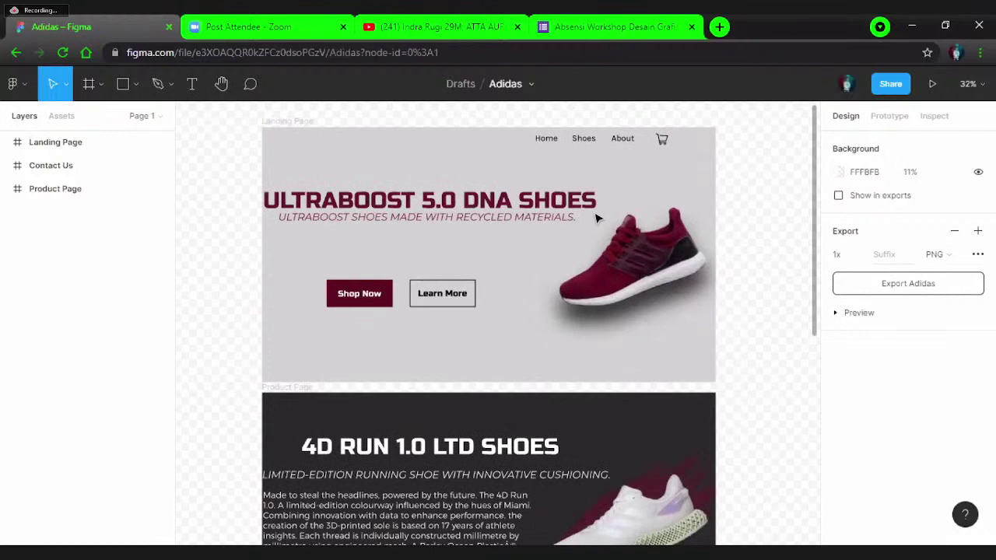
{"action": "scroll", "coordinate": [596, 218], "scroll_direction": "down", "scroll_amount": 1}
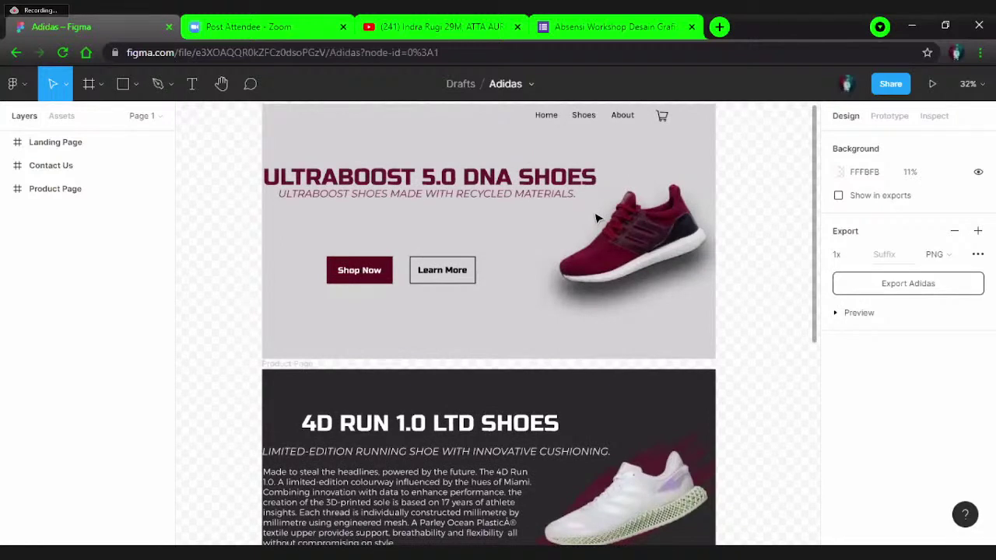
{"action": "scroll", "coordinate": [597, 218], "scroll_direction": "up", "scroll_amount": 1}
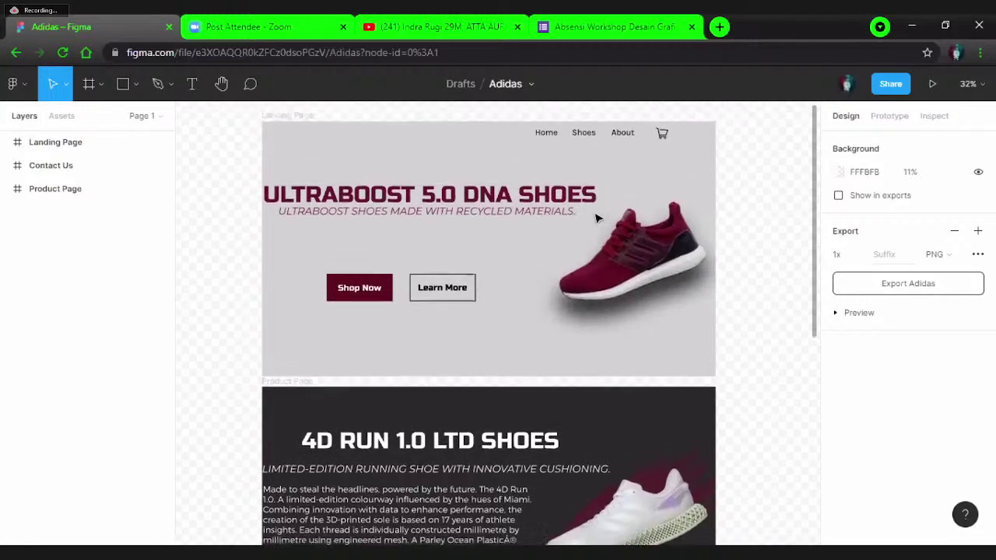
{"action": "scroll", "coordinate": [597, 218], "scroll_direction": "down", "scroll_amount": 10}
{"action": "scroll", "coordinate": [597, 218], "scroll_direction": "down", "scroll_amount": 5}
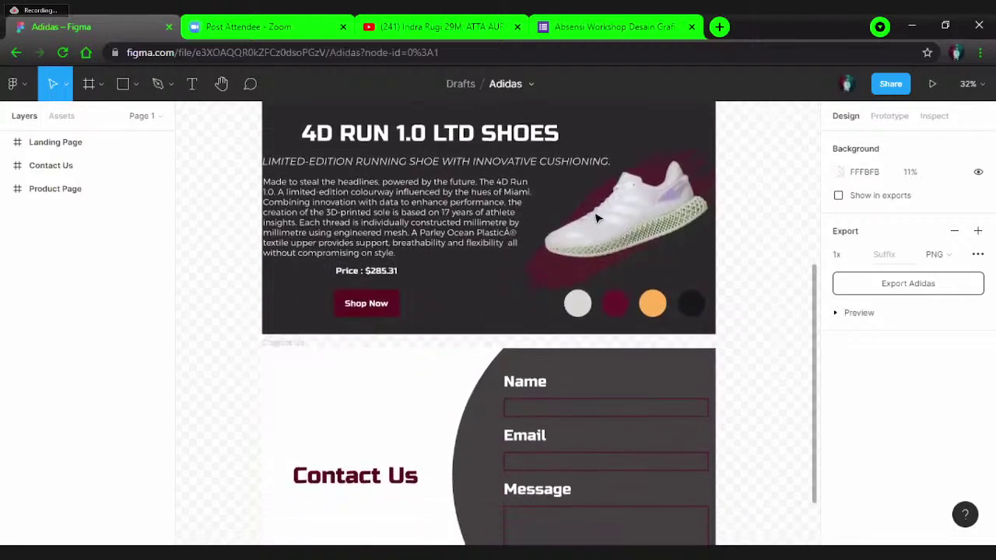
{"action": "scroll", "coordinate": [599, 218], "scroll_direction": "up", "scroll_amount": 6}
{"action": "scroll", "coordinate": [596, 218], "scroll_direction": "up", "scroll_amount": 5}
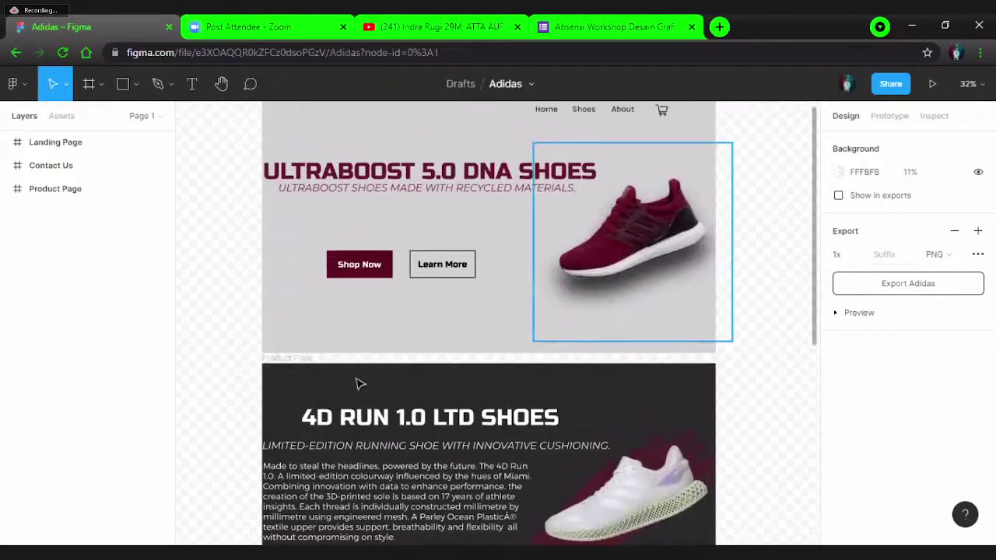
{"action": "scroll", "coordinate": [597, 233], "scroll_direction": "down", "scroll_amount": 3}
{"action": "scroll", "coordinate": [584, 423], "scroll_direction": "down", "scroll_amount": 10}
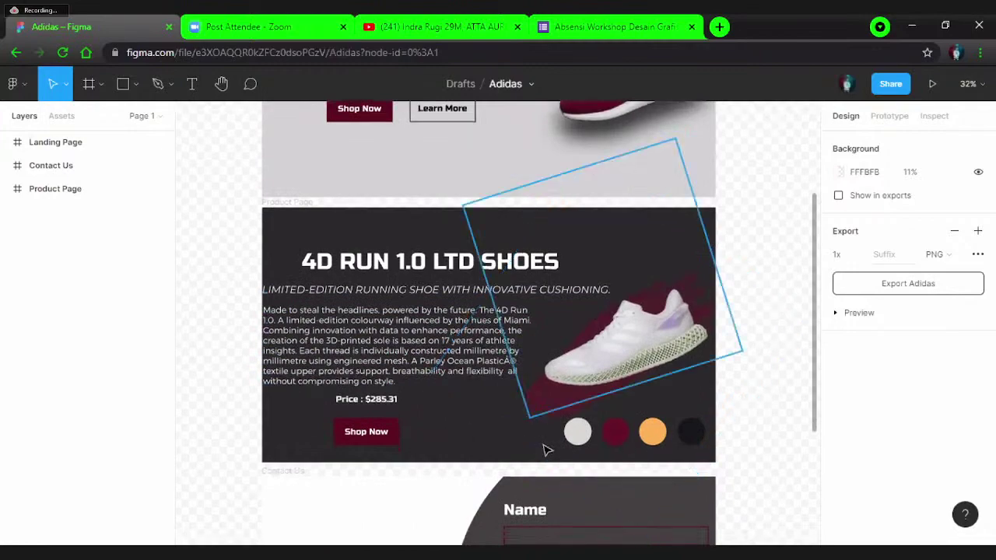
{"action": "scroll", "coordinate": [506, 381], "scroll_direction": "up", "scroll_amount": 15}
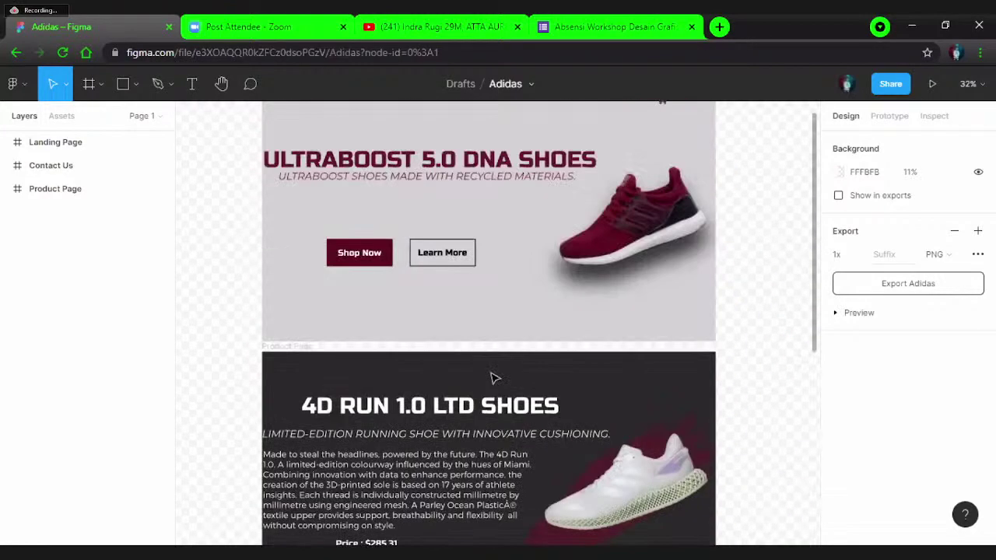
{"action": "scroll", "coordinate": [492, 378], "scroll_direction": "up", "scroll_amount": 9}
{"action": "scroll", "coordinate": [380, 263], "scroll_direction": "down", "scroll_amount": 15}
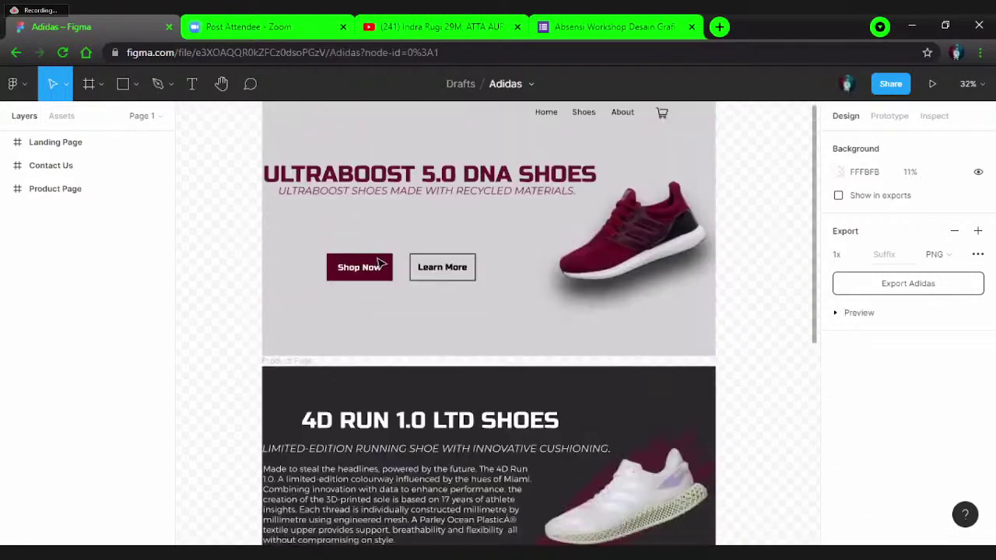
{"action": "scroll", "coordinate": [380, 263], "scroll_direction": "down", "scroll_amount": 6}
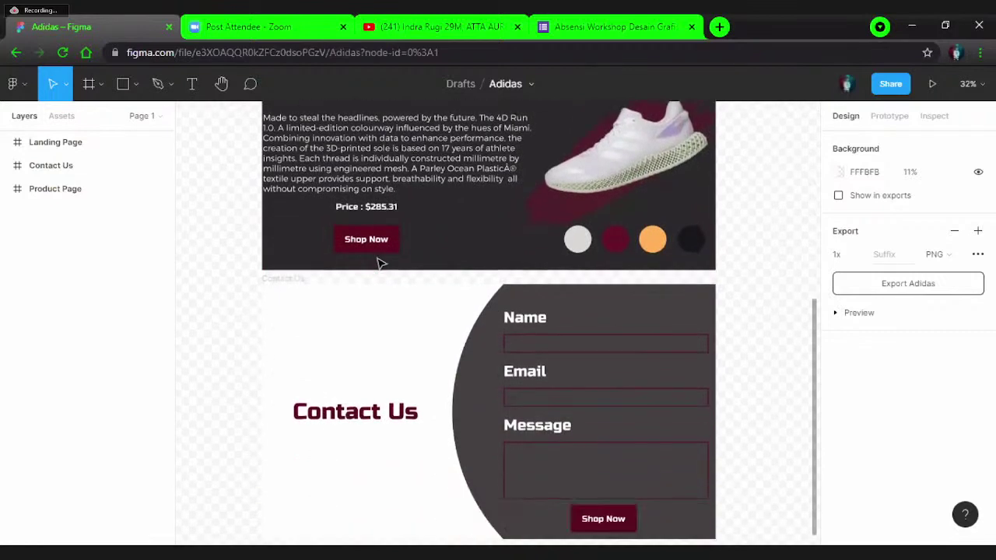
{"action": "scroll", "coordinate": [379, 263], "scroll_direction": "up", "scroll_amount": 10}
{"action": "scroll", "coordinate": [380, 263], "scroll_direction": "up", "scroll_amount": 12}
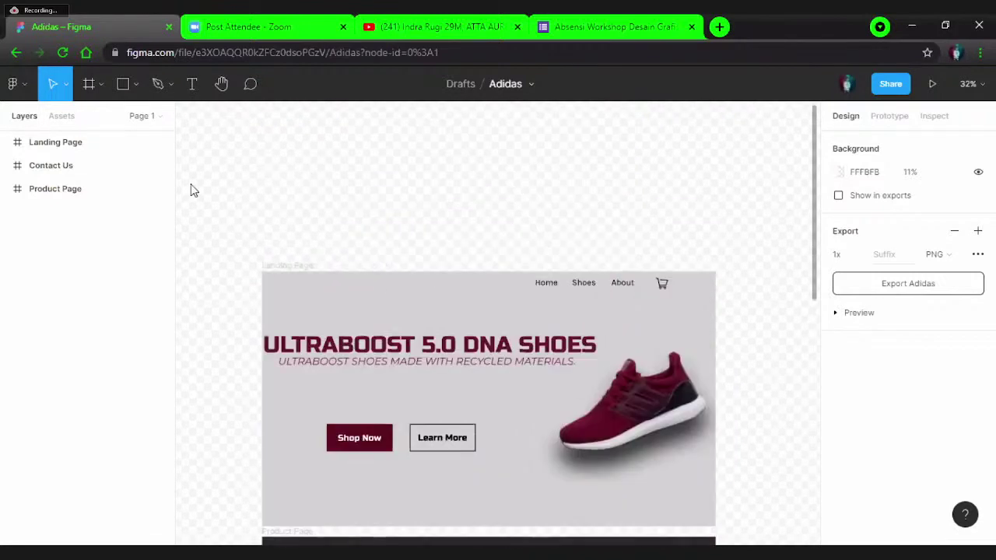
- Go back from the Adidas file and open the Kawasaki Ninja design
{"action": "left_click", "coordinate": [21, 52]}
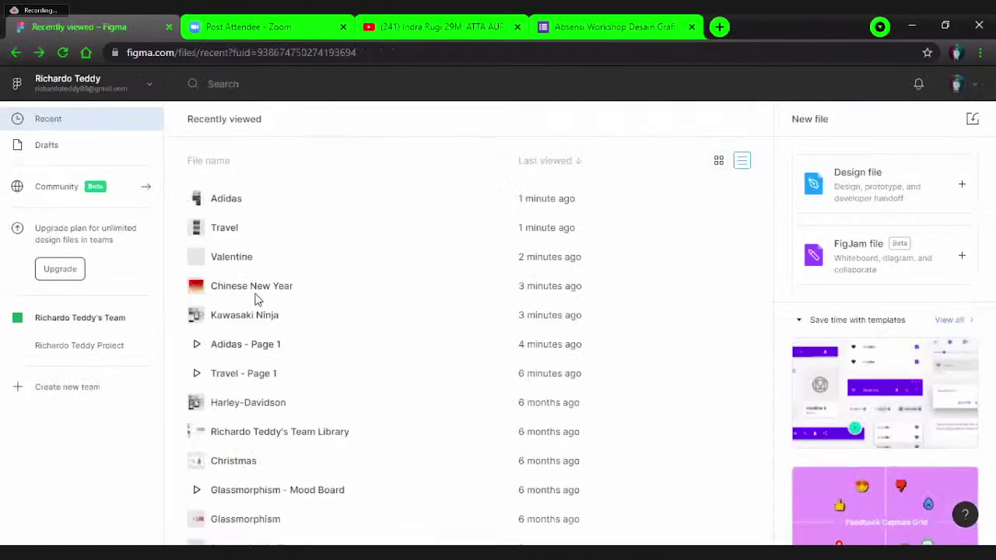
{"action": "double_click", "coordinate": [257, 314]}
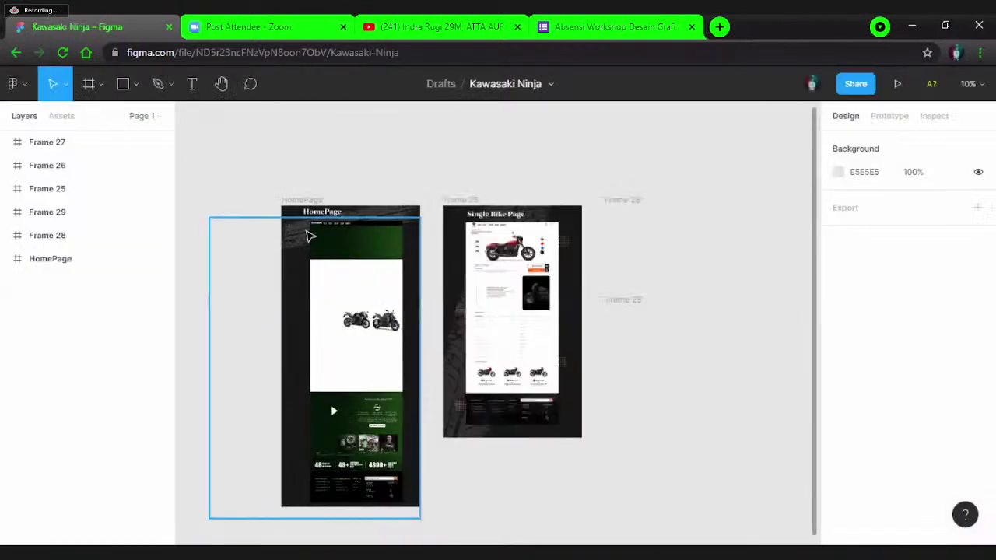
{"action": "scroll", "coordinate": [389, 264], "scroll_direction": "up", "scroll_amount": 3}
{"action": "scroll", "coordinate": [389, 265], "scroll_direction": "down", "scroll_amount": 1}
- Zoom around the Kawasaki Ninja frames and select the Single Bike Page frame
{"action": "scroll", "coordinate": [423, 344], "scroll_direction": "up", "scroll_amount": 2}
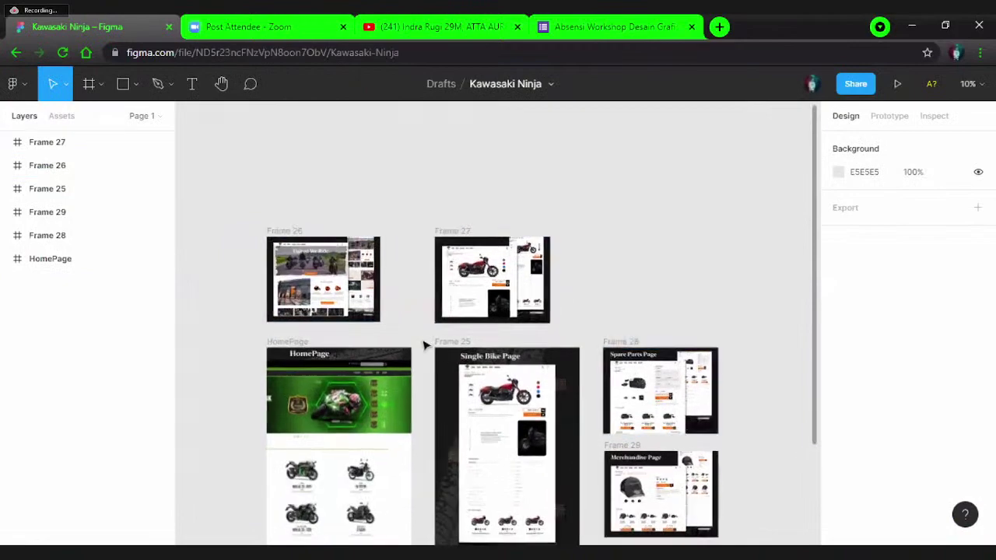
{"action": "scroll", "coordinate": [344, 325], "scroll_direction": "up", "scroll_amount": 1}
{"action": "scroll", "coordinate": [344, 322], "scroll_direction": "up", "scroll_amount": 2}
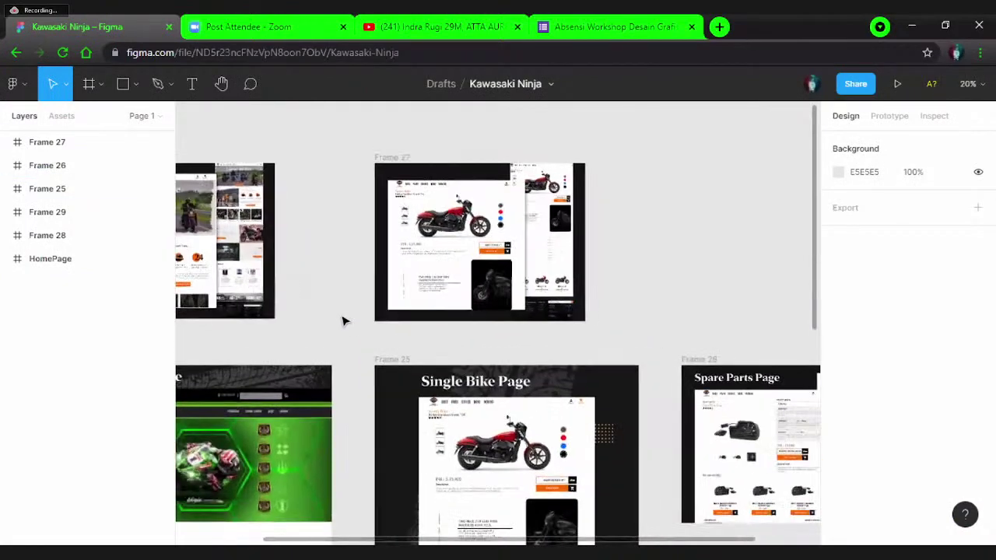
{"action": "scroll", "coordinate": [345, 321], "scroll_direction": "down", "scroll_amount": 2}
{"action": "scroll", "coordinate": [345, 320], "scroll_direction": "down", "scroll_amount": 5}
{"action": "scroll", "coordinate": [345, 321], "scroll_direction": "up", "scroll_amount": 3}
{"action": "scroll", "coordinate": [345, 321], "scroll_direction": "up", "scroll_amount": 2}
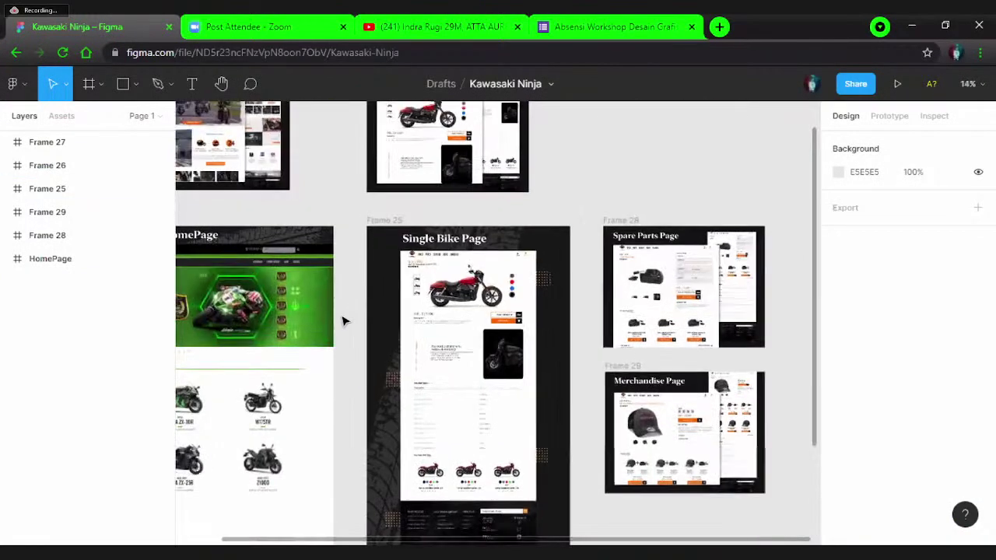
{"action": "scroll", "coordinate": [344, 321], "scroll_direction": "up", "scroll_amount": 3}
{"action": "scroll", "coordinate": [345, 321], "scroll_direction": "down", "scroll_amount": 1}
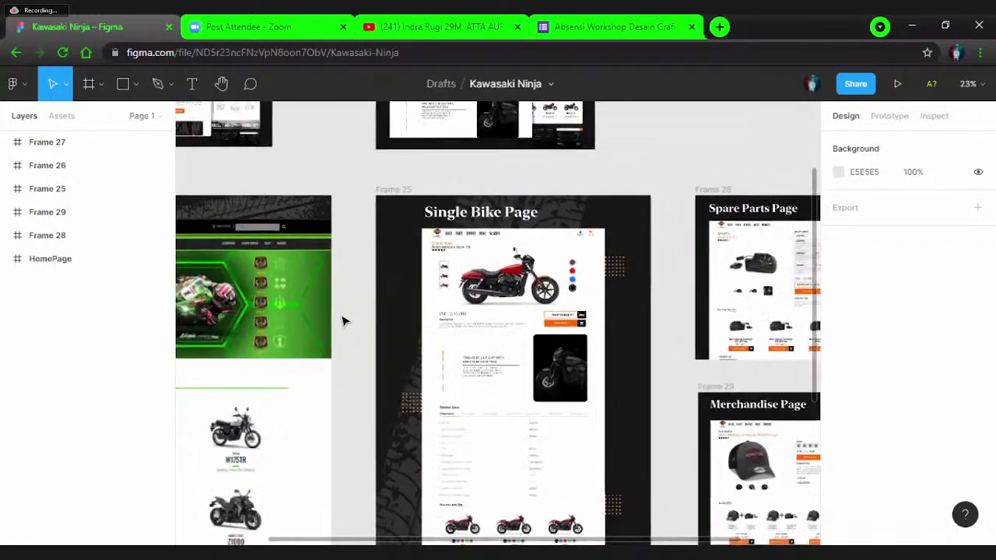
{"action": "scroll", "coordinate": [451, 296], "scroll_direction": "up", "scroll_amount": 2}
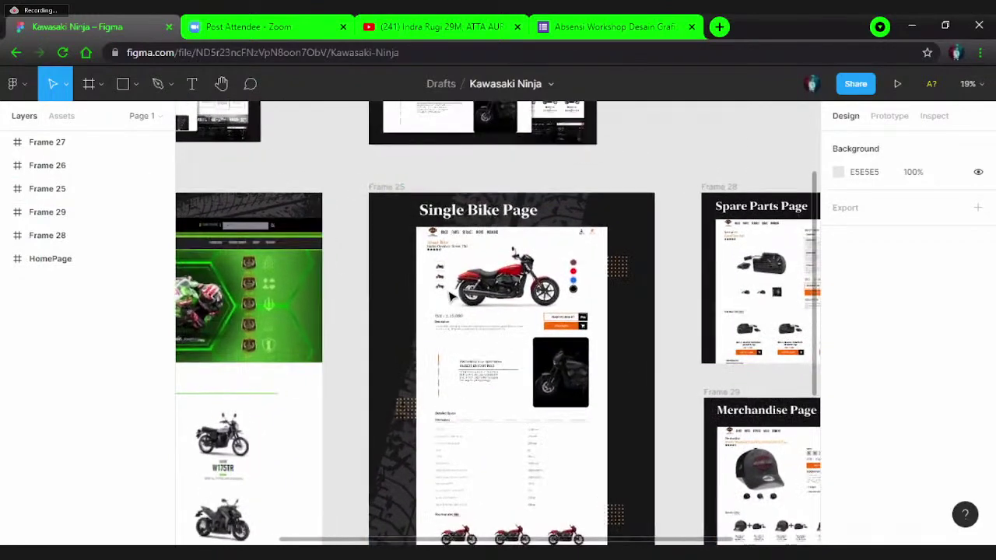
{"action": "scroll", "coordinate": [451, 296], "scroll_direction": "up", "scroll_amount": 3}
{"action": "scroll", "coordinate": [451, 296], "scroll_direction": "down", "scroll_amount": 4}
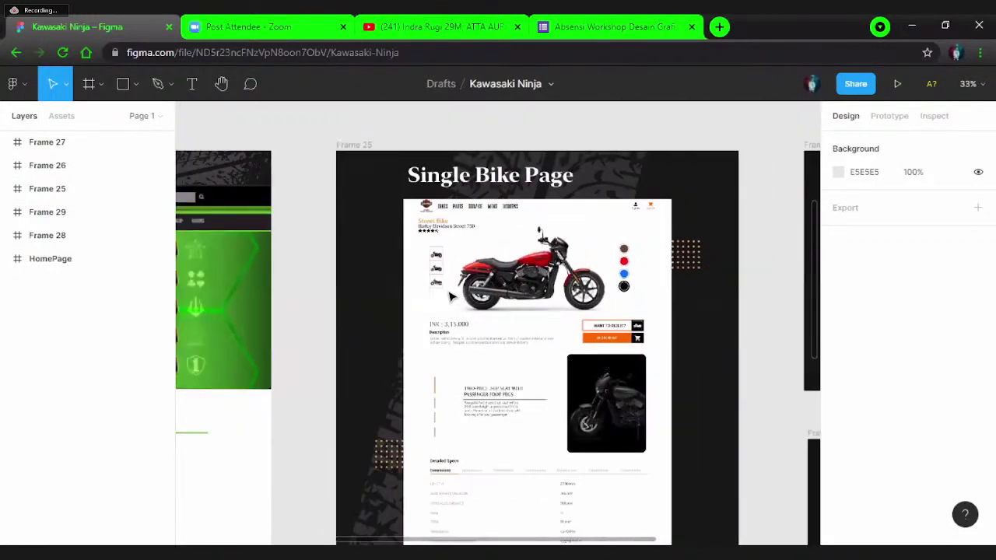
{"action": "scroll", "coordinate": [452, 296], "scroll_direction": "down", "scroll_amount": 1}
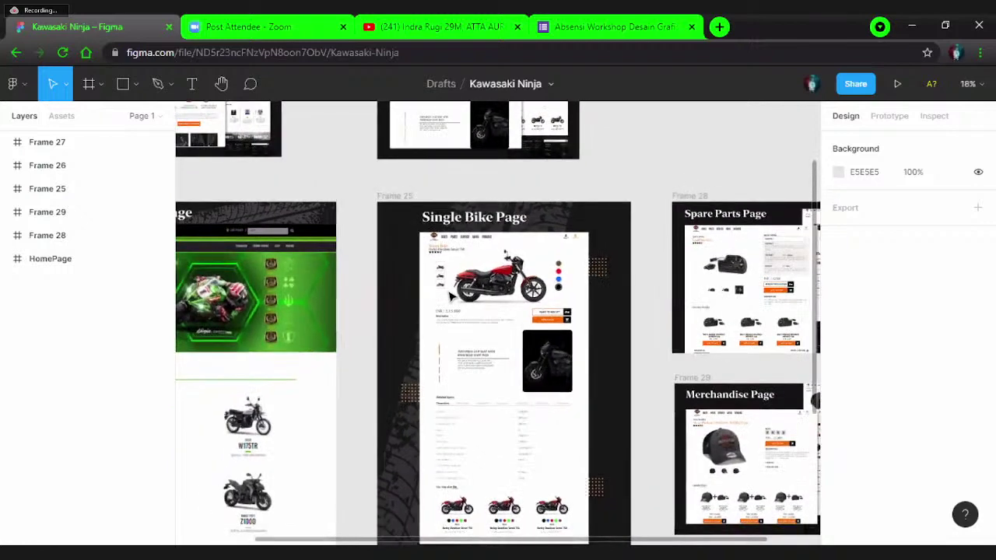
{"action": "scroll", "coordinate": [451, 295], "scroll_direction": "up", "scroll_amount": 1}
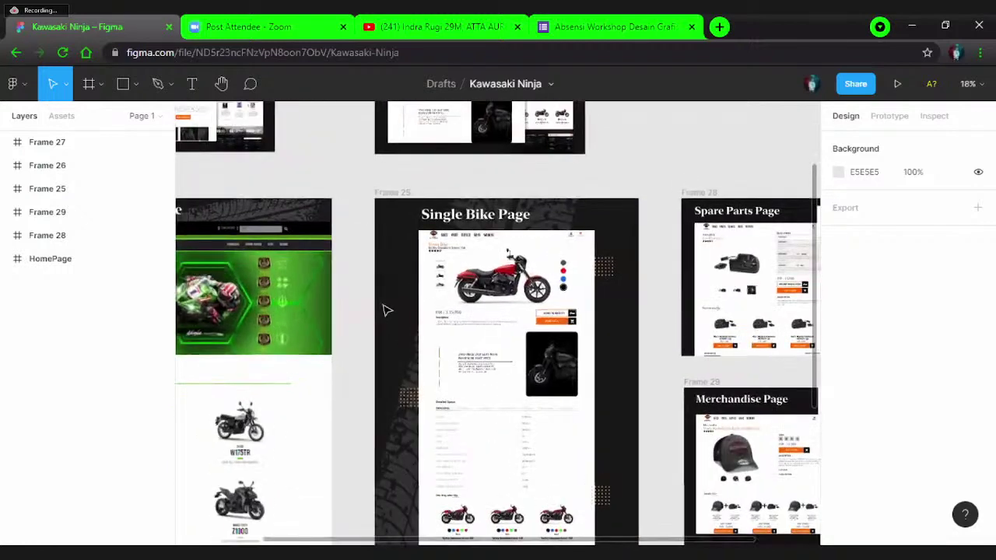
{"action": "left_click", "coordinate": [384, 307]}
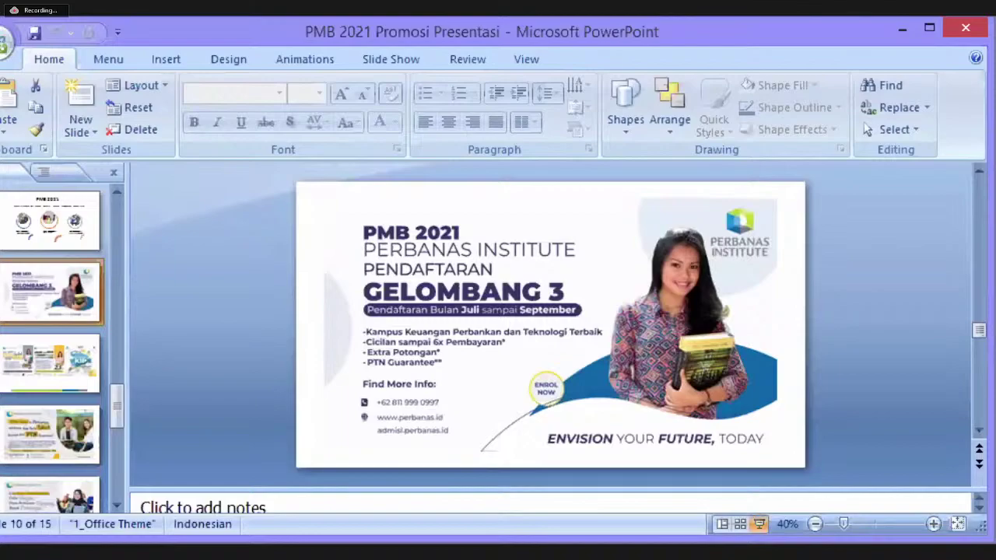
- Start the slide show from the current Gelombang 3 slide
{"action": "left_click", "coordinate": [759, 524]}
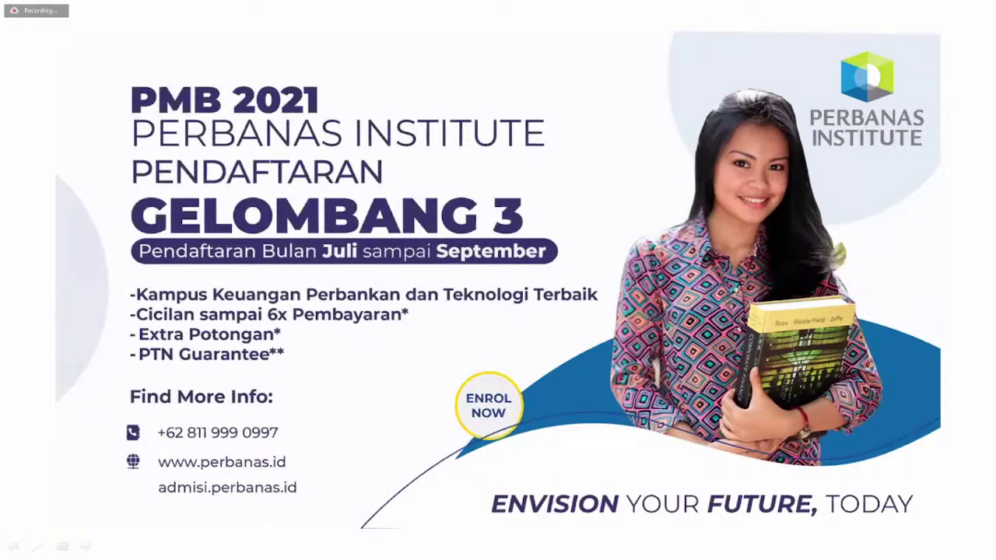
- Advance through the three-brochure and PTN Guarantee slides to the Cicilan Ringan slide
{"action": "key", "text": "Right"}
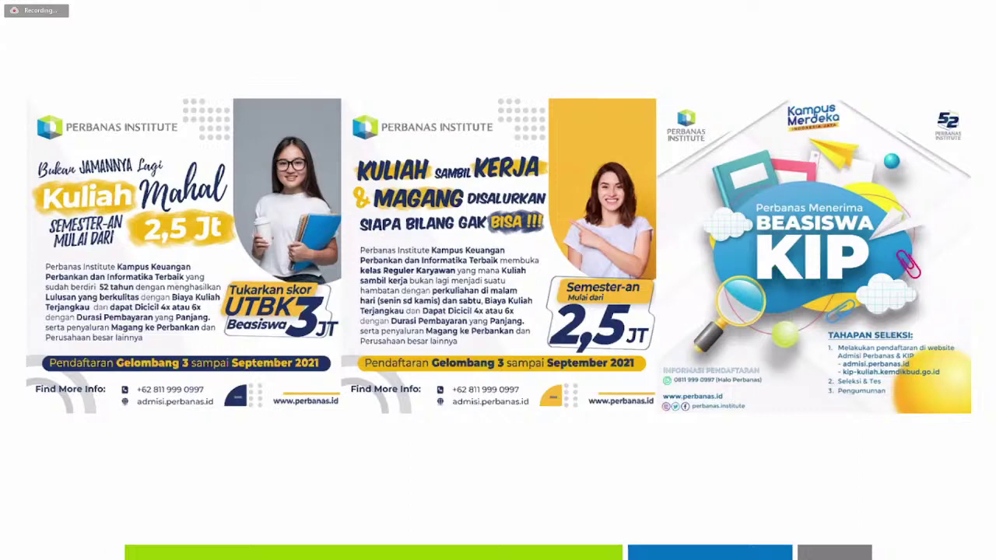
{"action": "key", "text": "Right"}
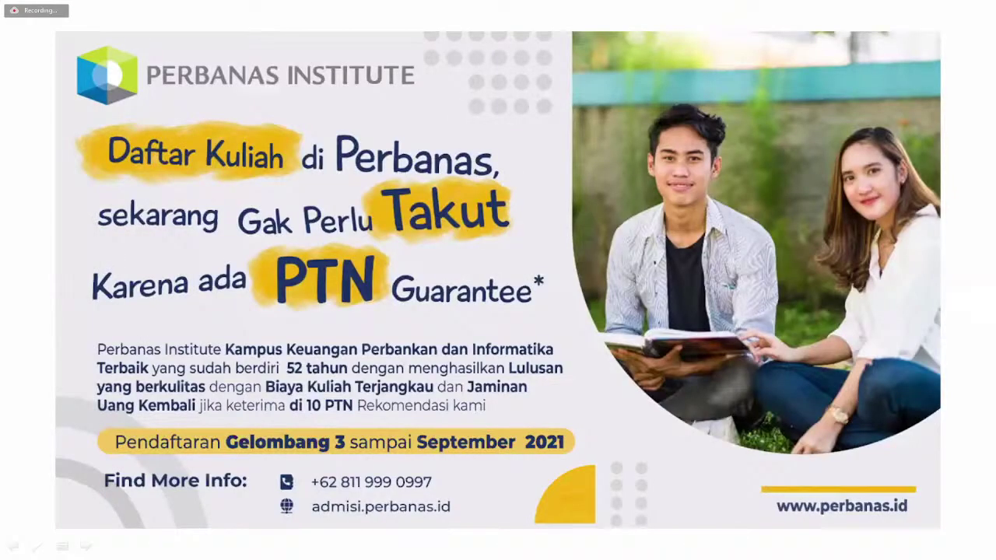
{"action": "key", "text": "Right"}
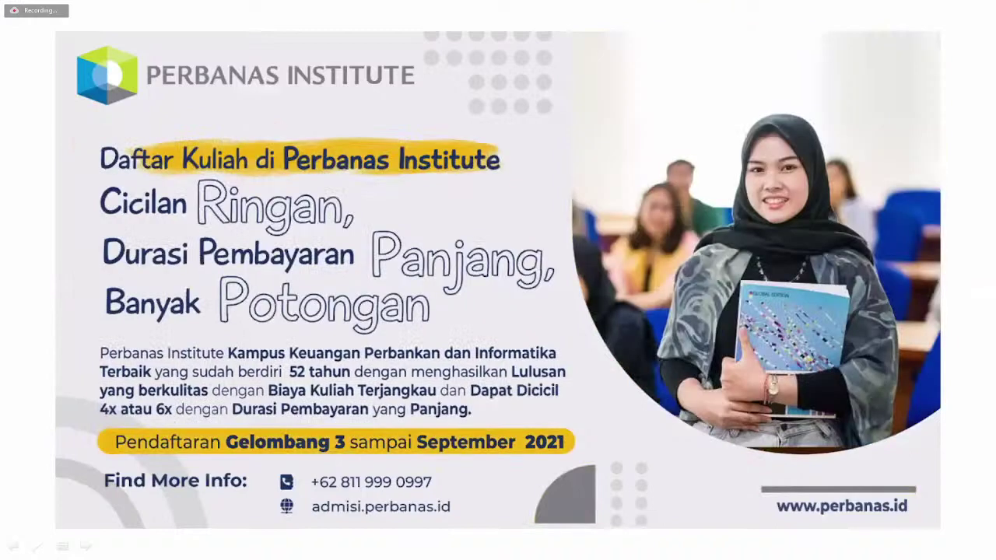